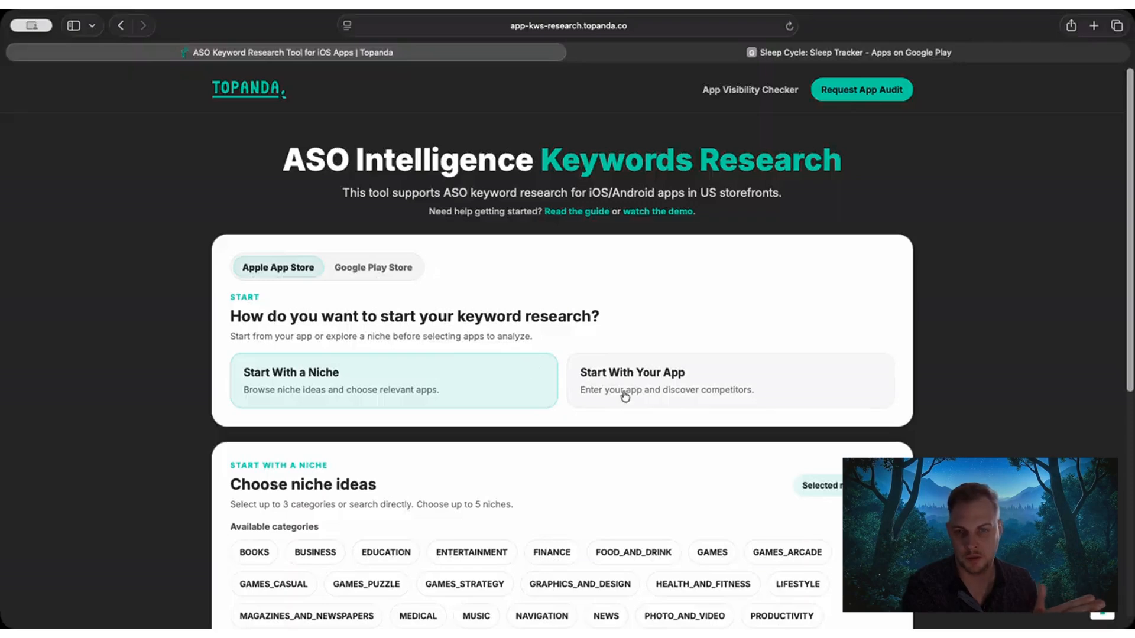
Switch the keyword research tool from the Apple App Store to the Google Play Store.
left_click(680, 384)
left_click(423, 362)
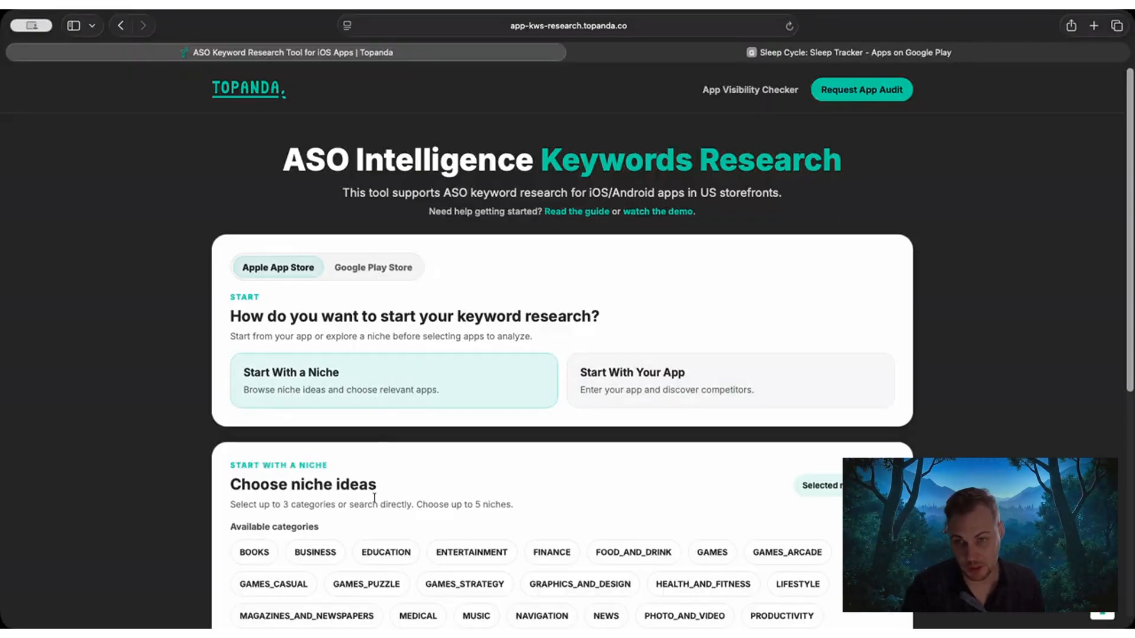
left_click(394, 267)
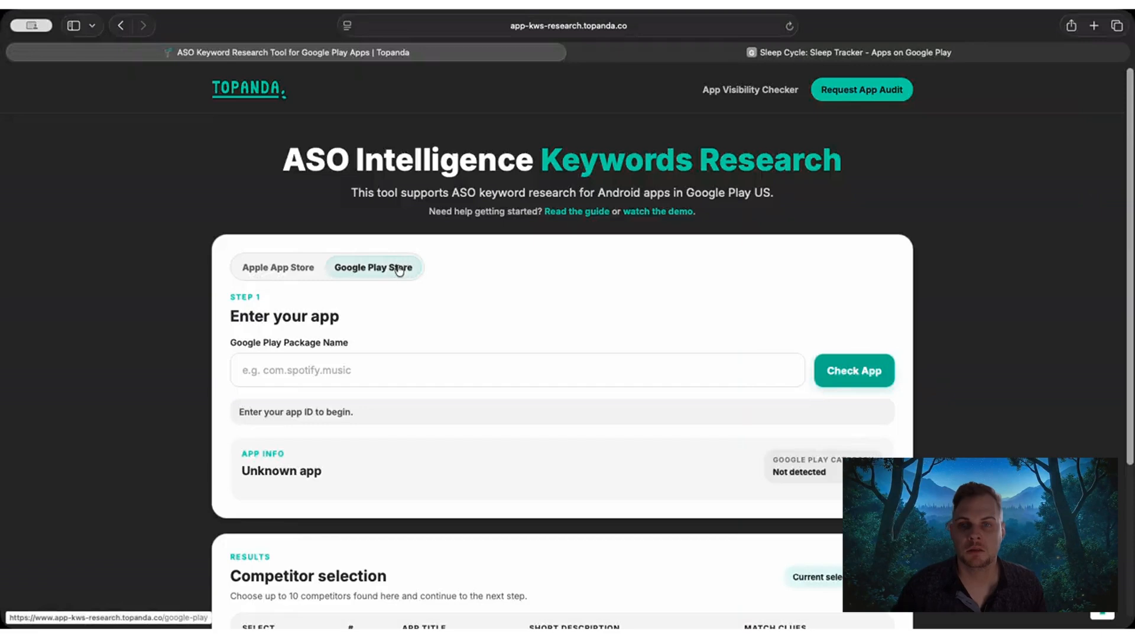
left_click(305, 371)
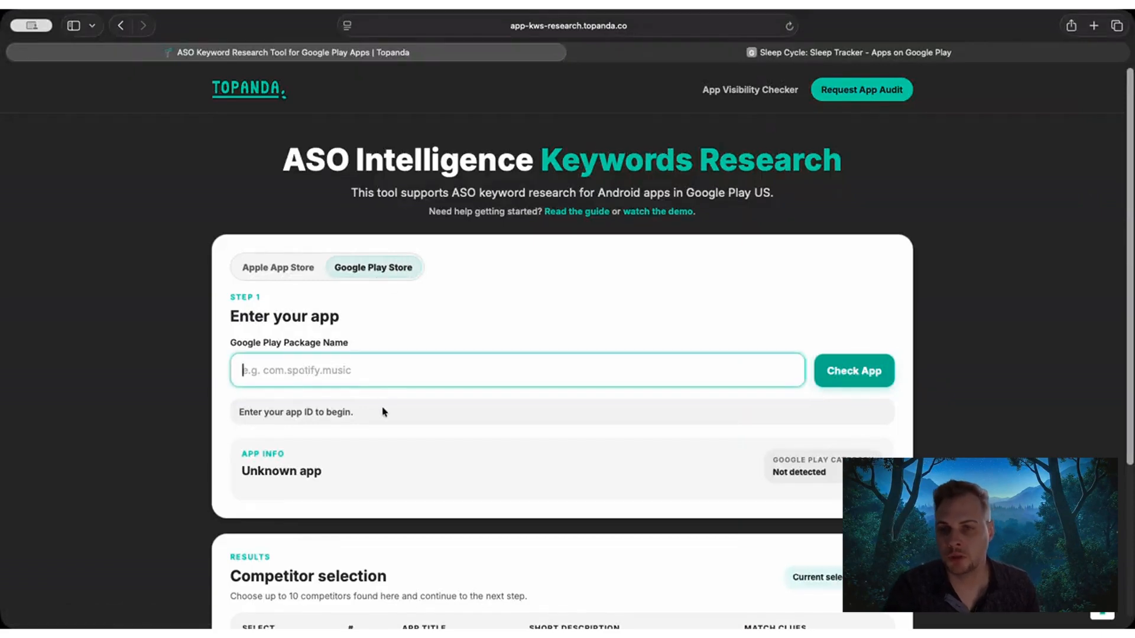
left_click(180, 331)
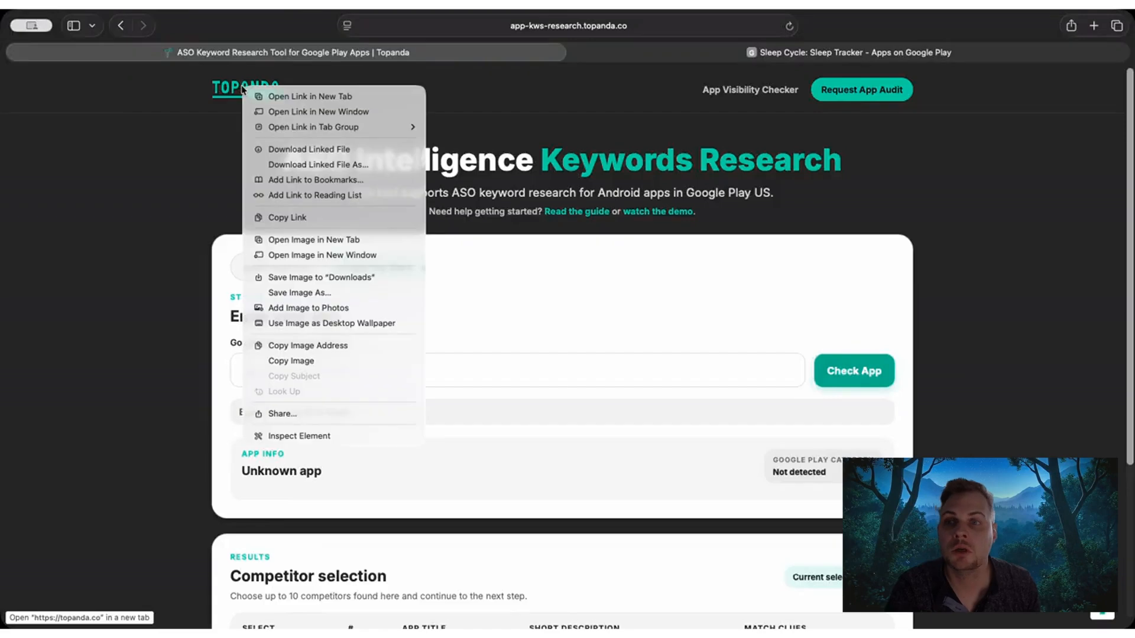
Open the topanda.co website in a new browser tab.
right_click(242, 85)
left_click(681, 121)
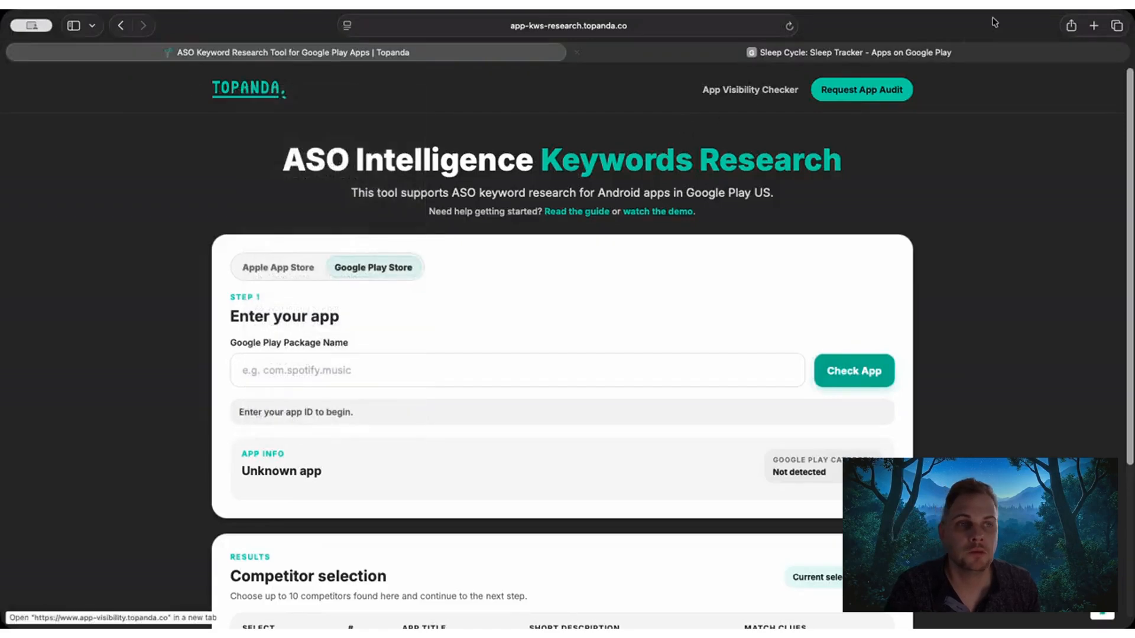
left_click(1092, 26)
type("topanda.co")
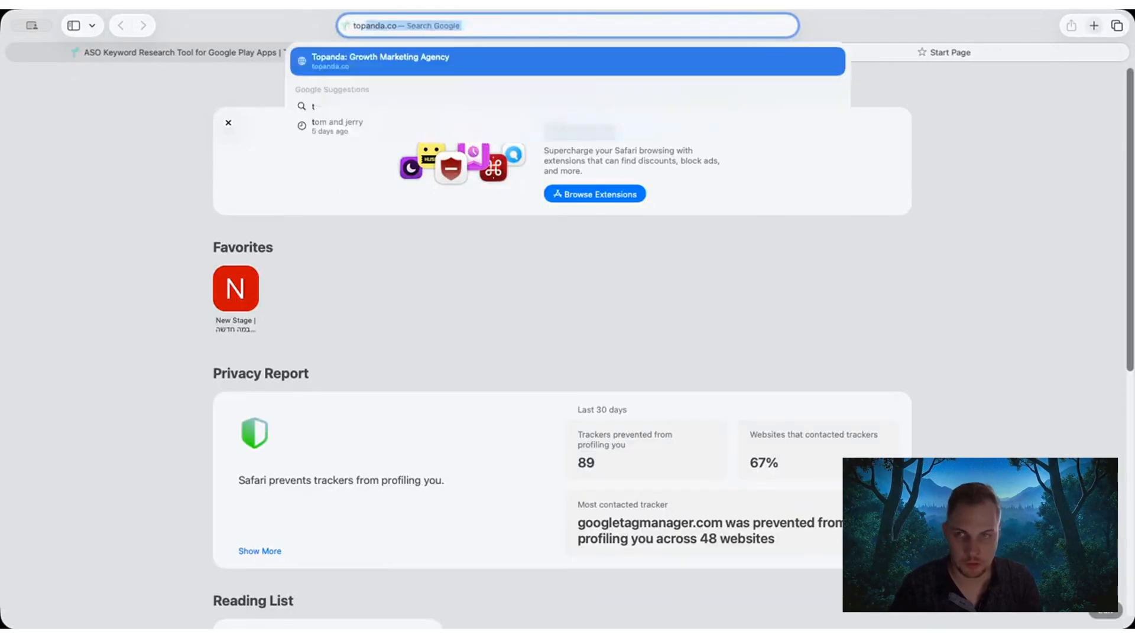
key("Return")
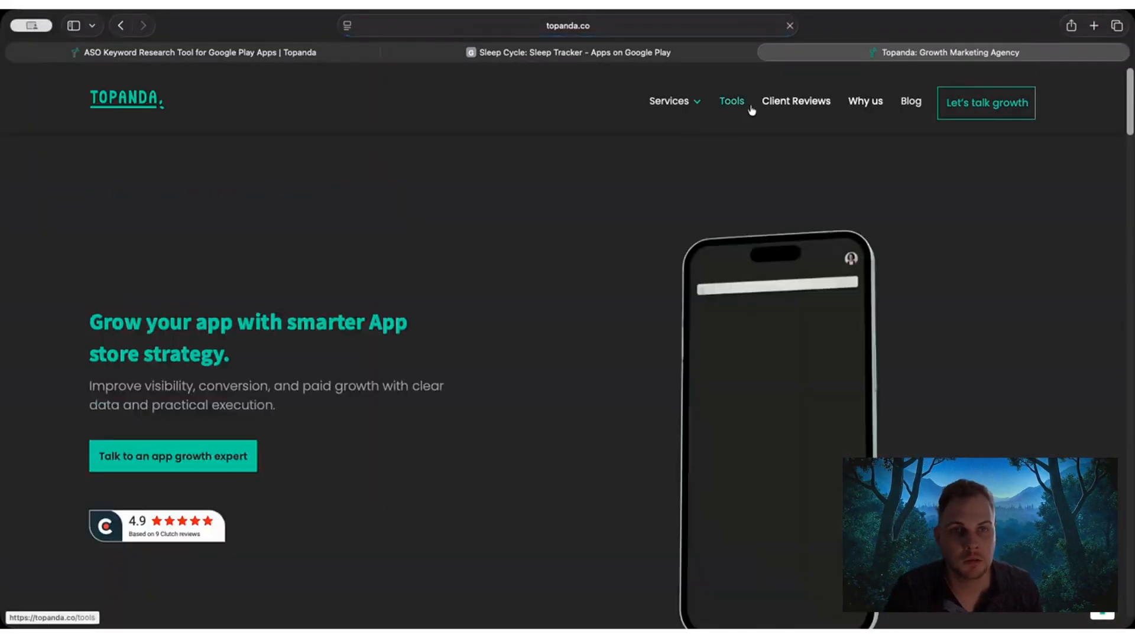
Go to the site's Tools page and open the ASO Keyword Research Tool.
left_click(733, 104)
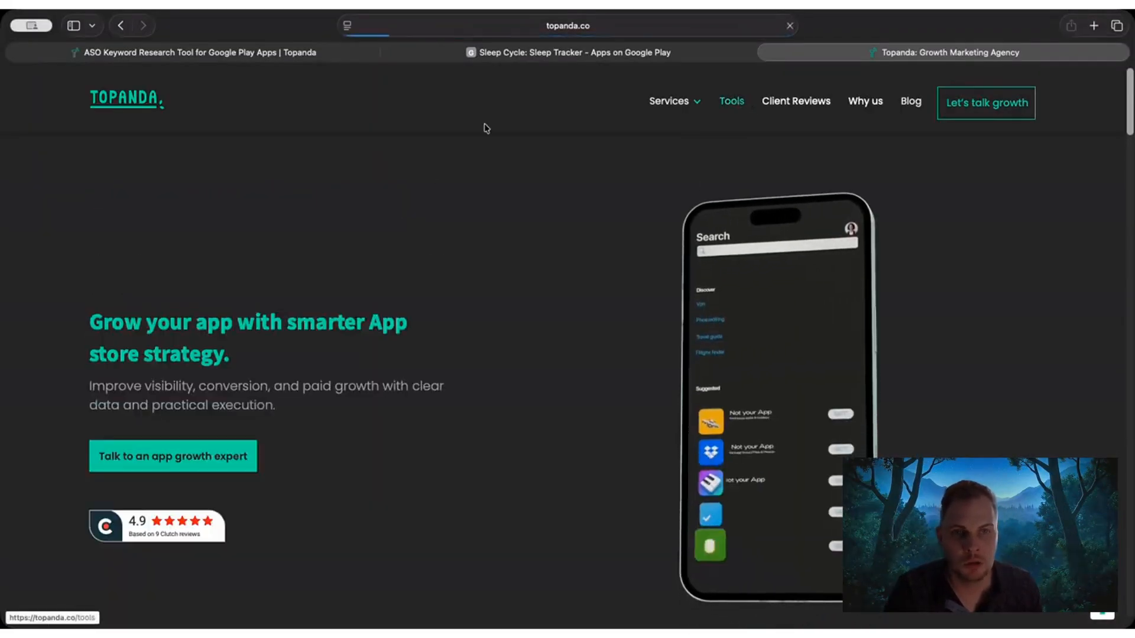
scroll(246, 324, "down", 5)
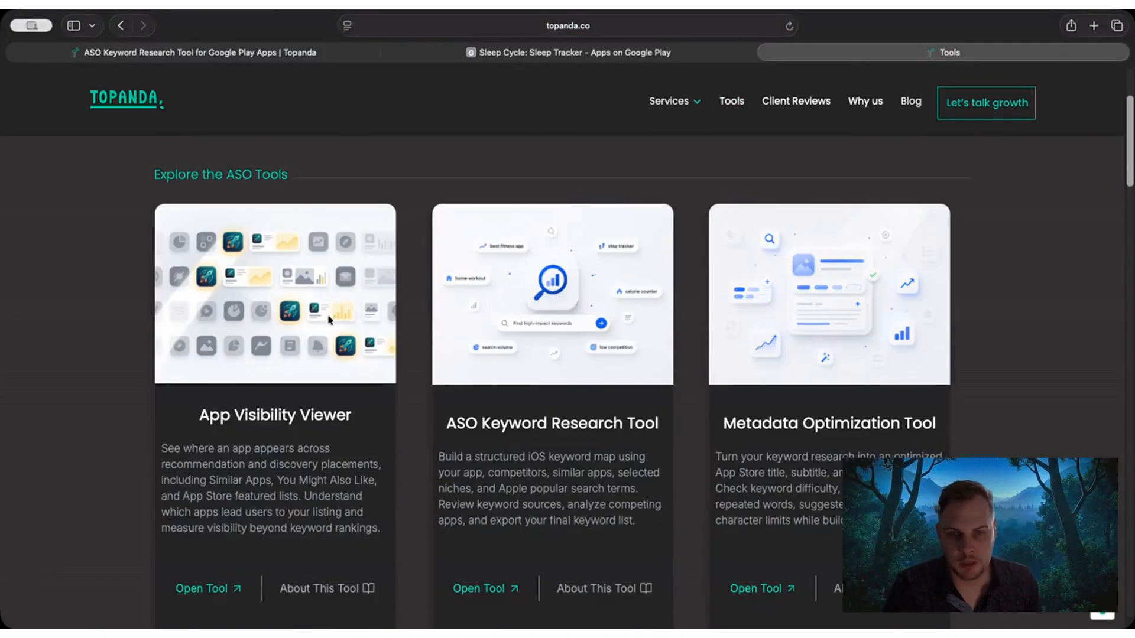
scroll(246, 344, "down", 1)
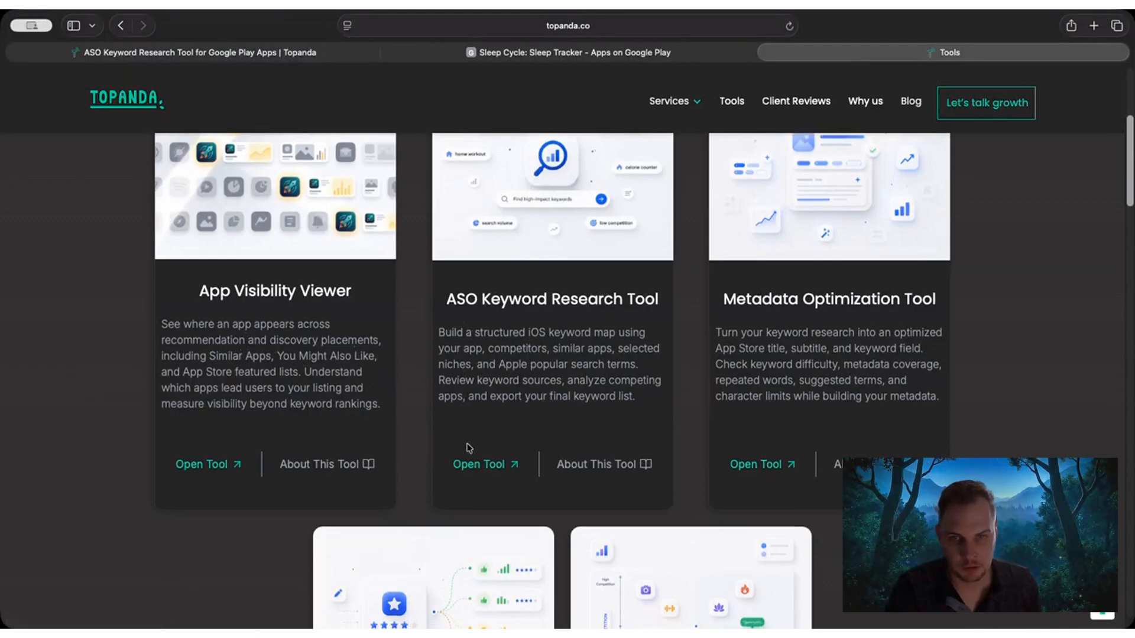
left_click(489, 465)
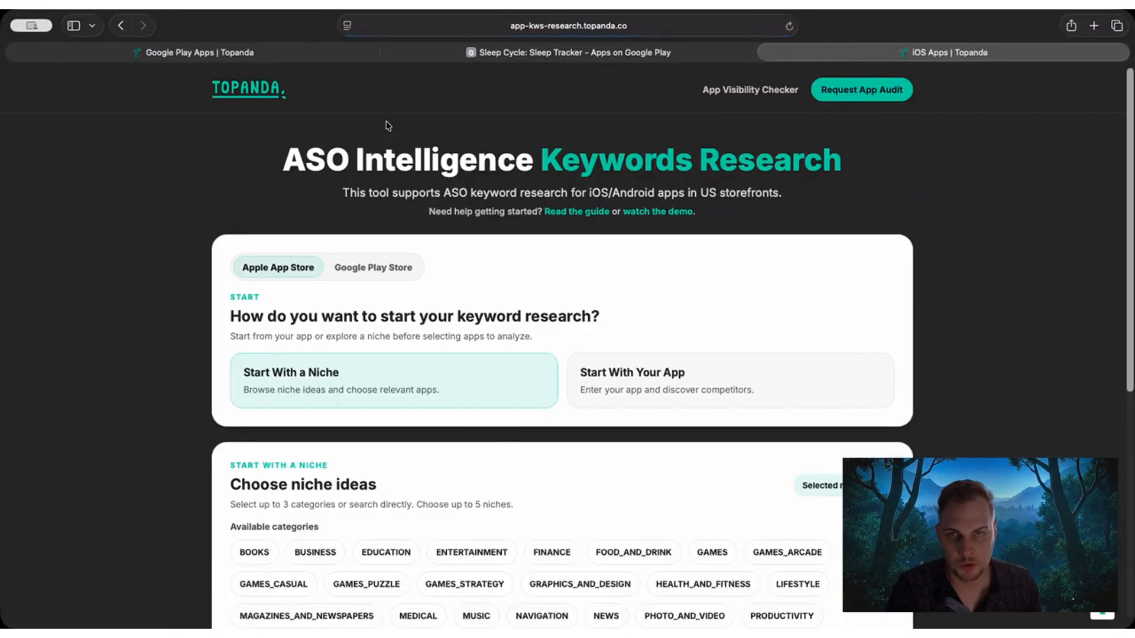
Close the old keyword research tab, and set the newly opened tool, placed as the first tab, to Google Play Store.
left_click(15, 52)
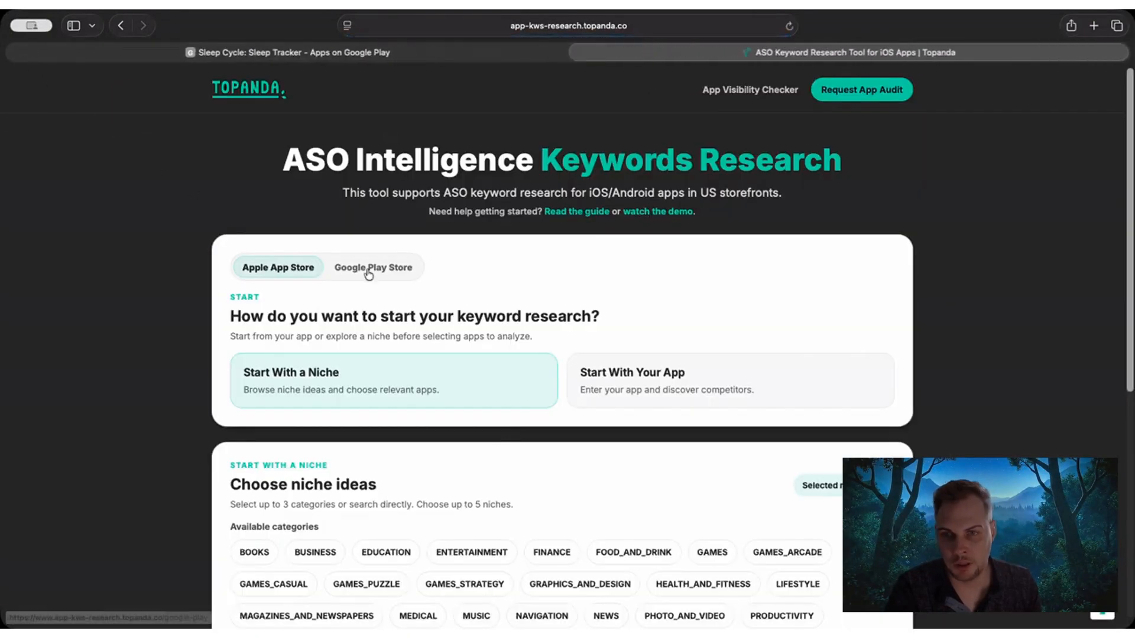
left_click(382, 272)
left_click_drag(852, 52, 408, 54)
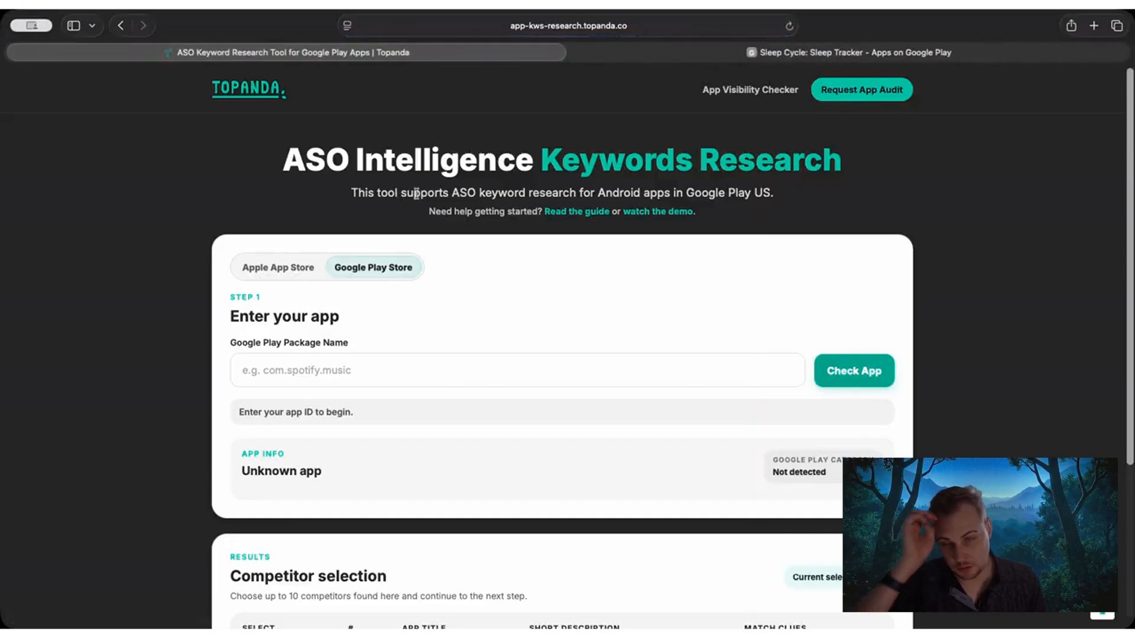
Examine the title and details of the Sleep Cycle: Sleep Tracker listing on Google Play.
left_click(688, 54)
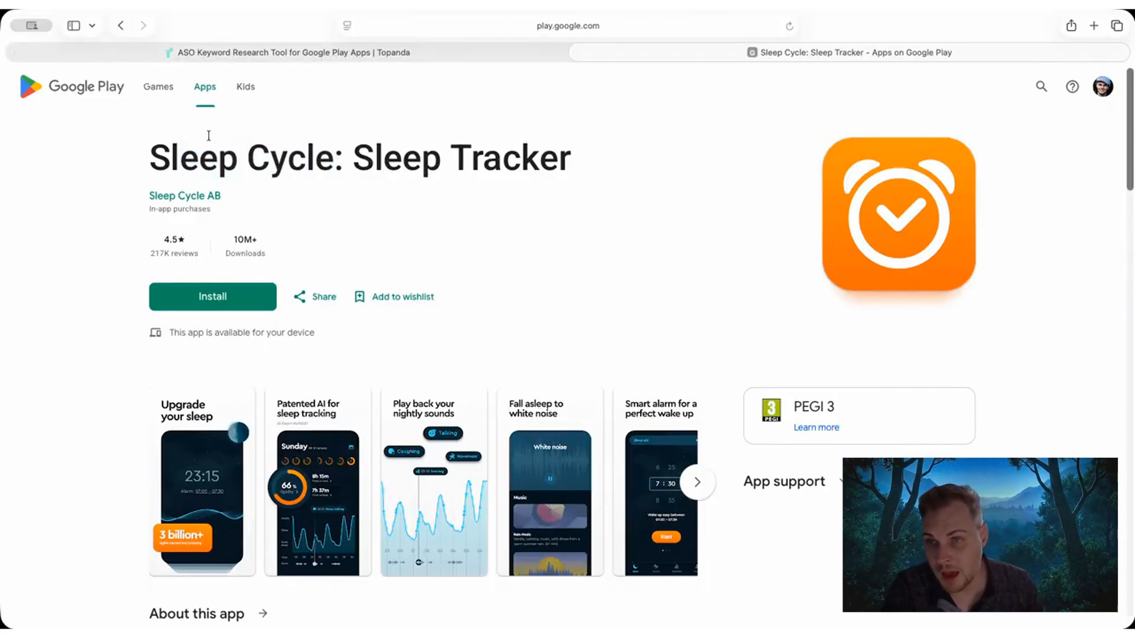
left_click_drag(147, 155, 197, 156)
left_click(408, 159)
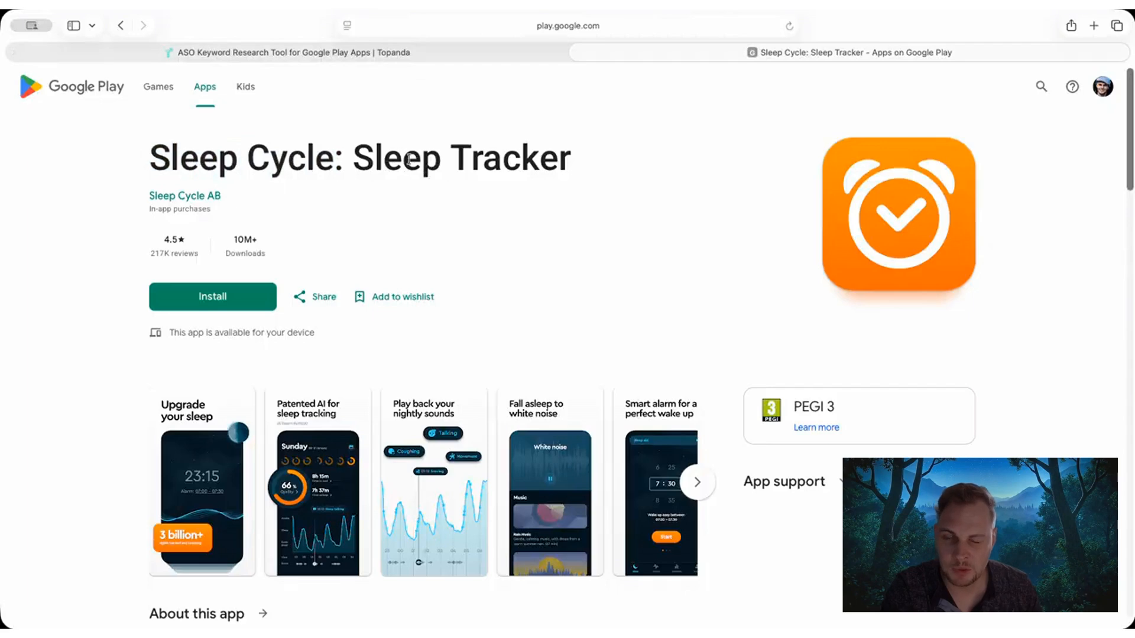
left_click_drag(368, 155, 424, 155)
left_click(413, 155)
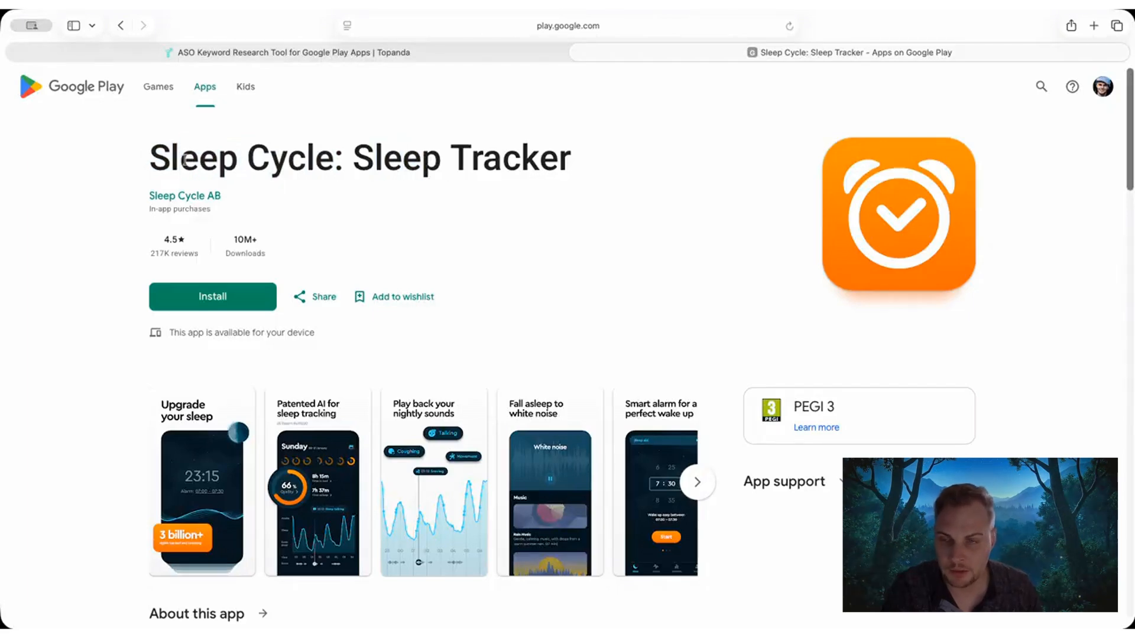
scroll(525, 241, "down", 1)
scroll(473, 203, "up", 1)
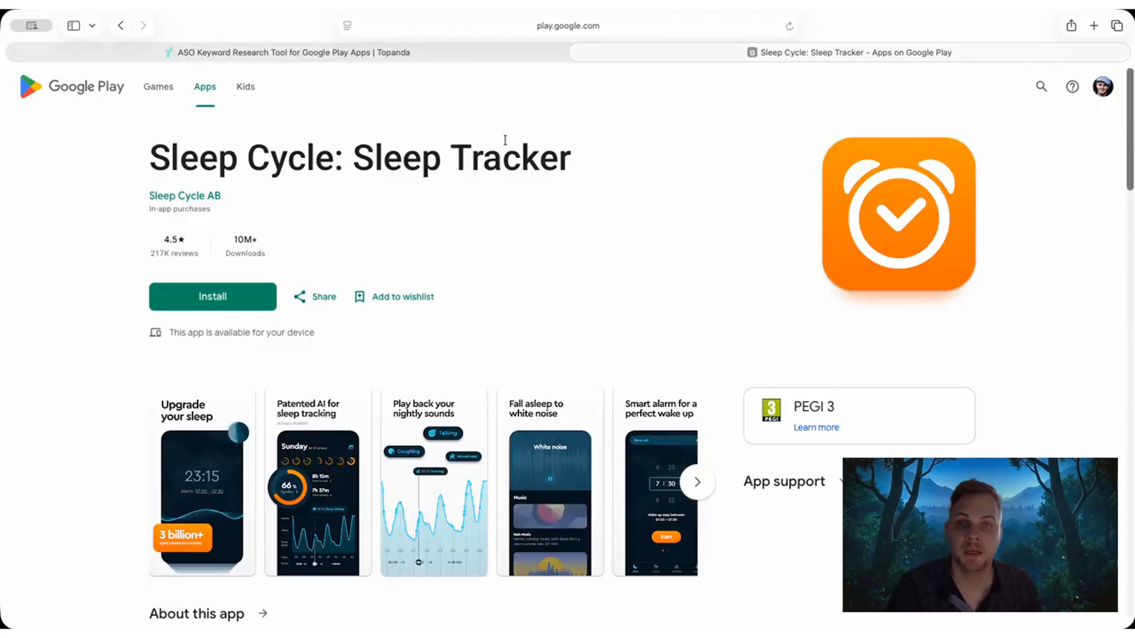
Copy the package name com.northcube.sleepcycle from the web address of the Sleep Cycle listing.
left_click(580, 26)
left_click(581, 26)
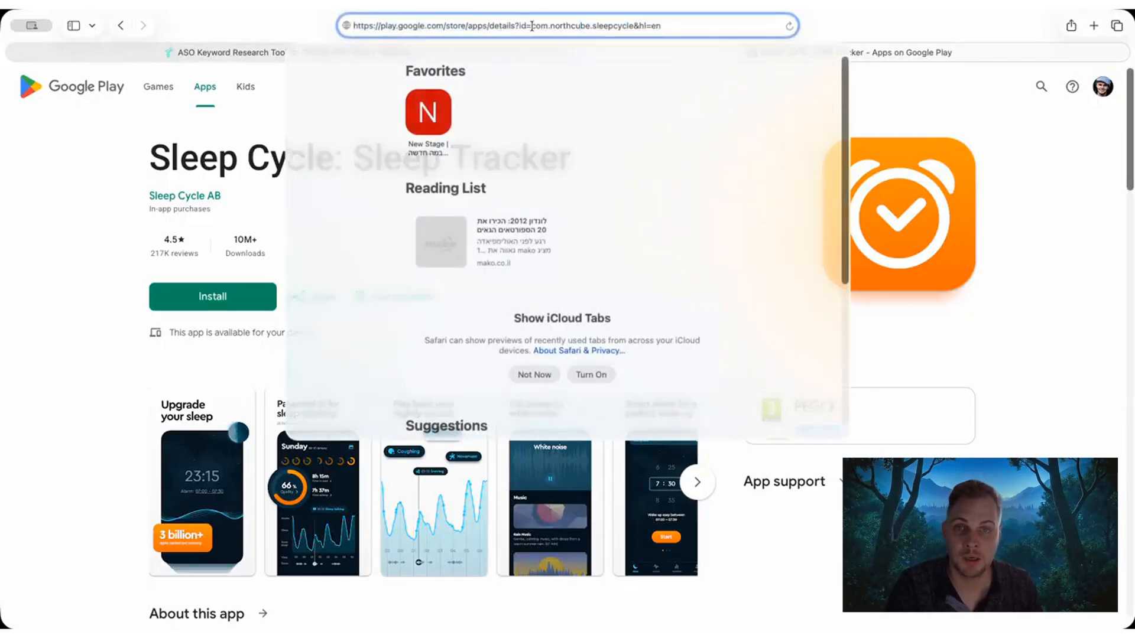
left_click_drag(532, 26, 629, 23)
key("super+c")
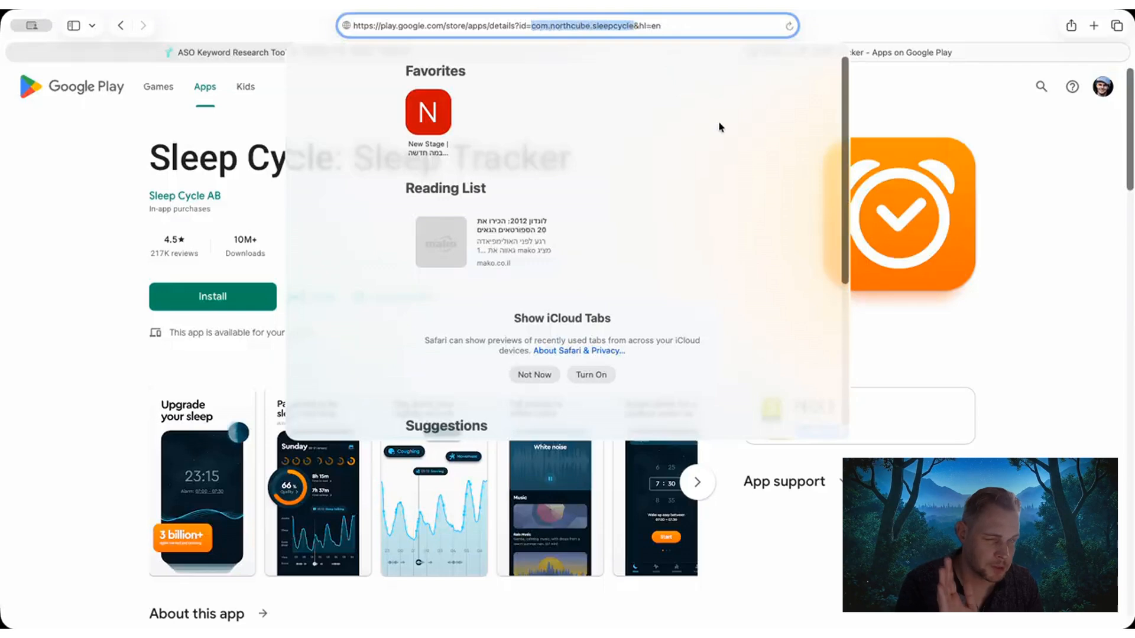
left_click(209, 149)
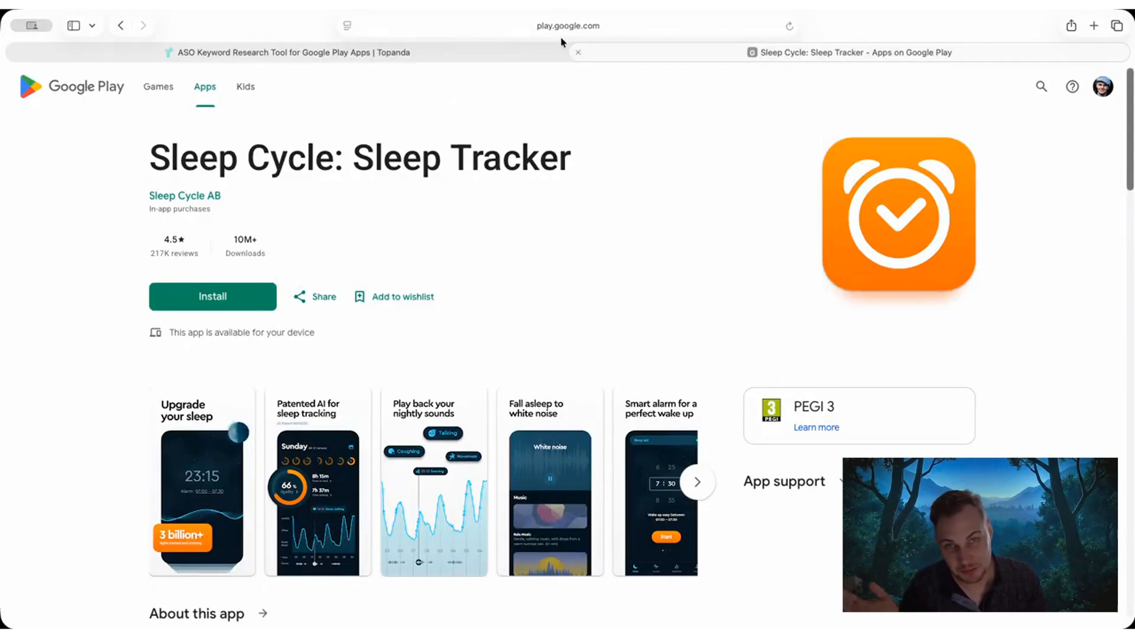
Enter com.northcube.sleepcycle as the Google Play package name in the keyword research tool and check the app.
left_click(416, 58)
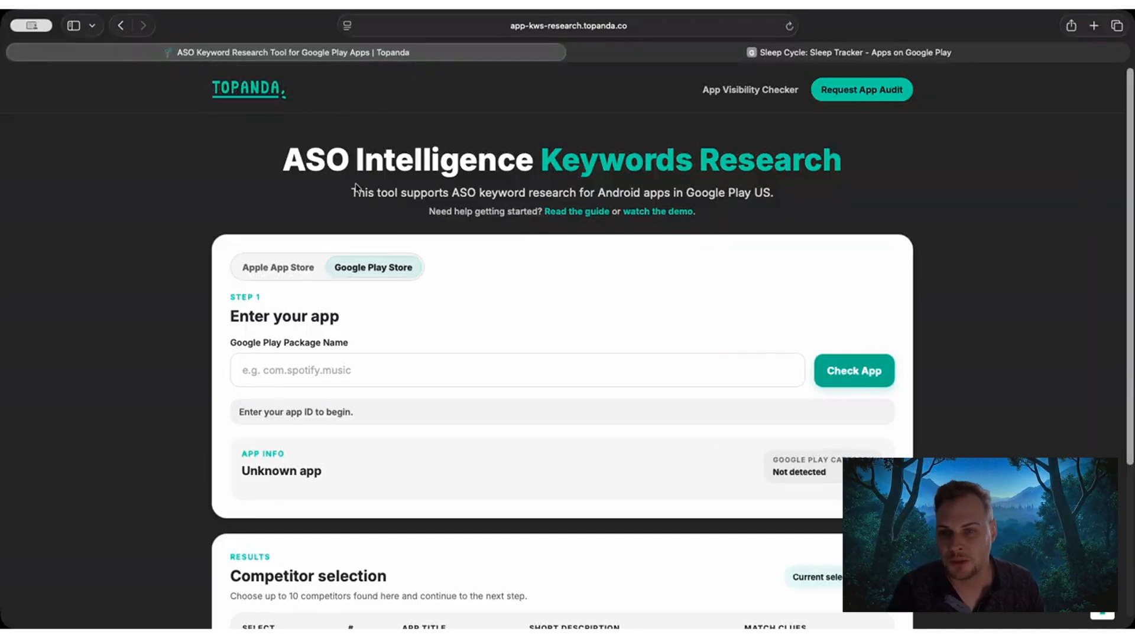
left_click(321, 360)
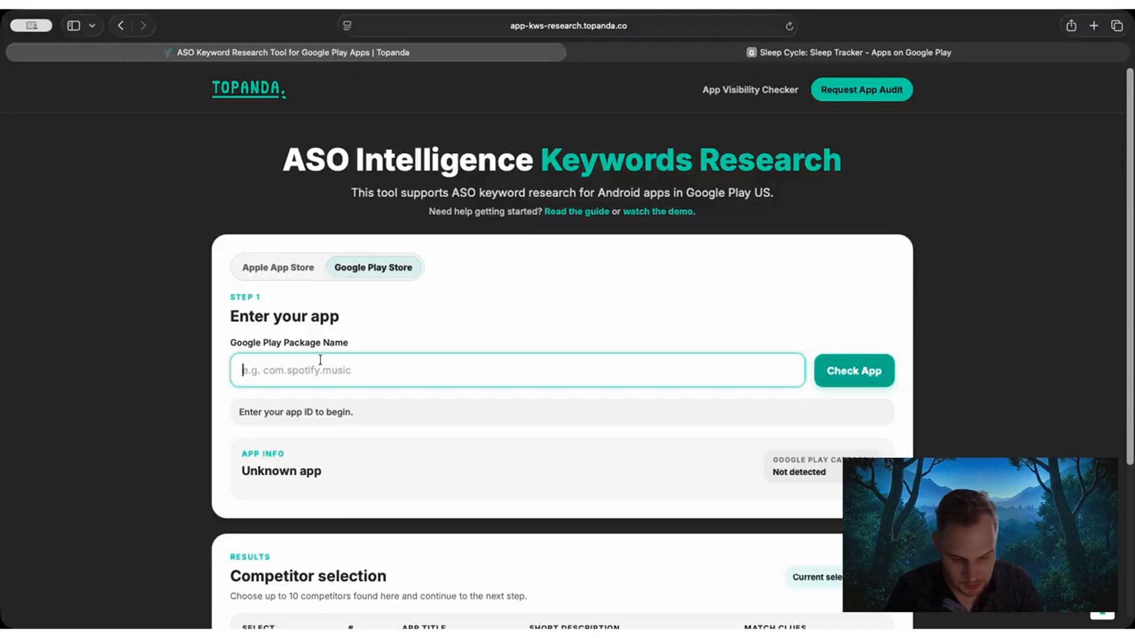
key("super+v")
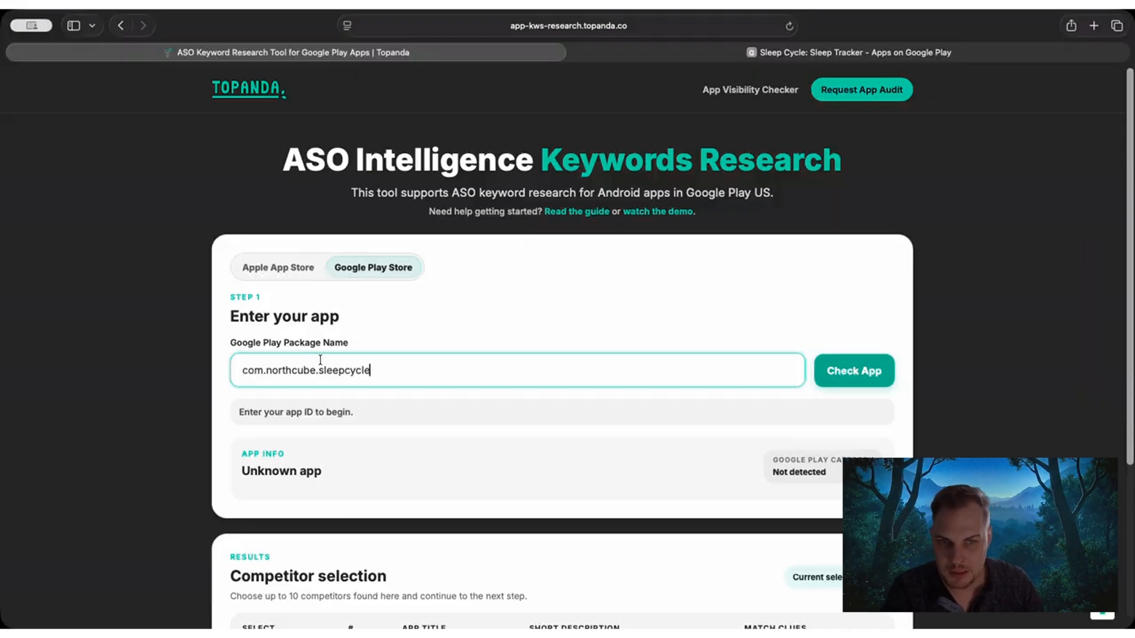
left_click(828, 370)
Examine the app info for Sleep Cycle, reading its title and both sentences of its short description.
scroll(601, 295, "down", 2)
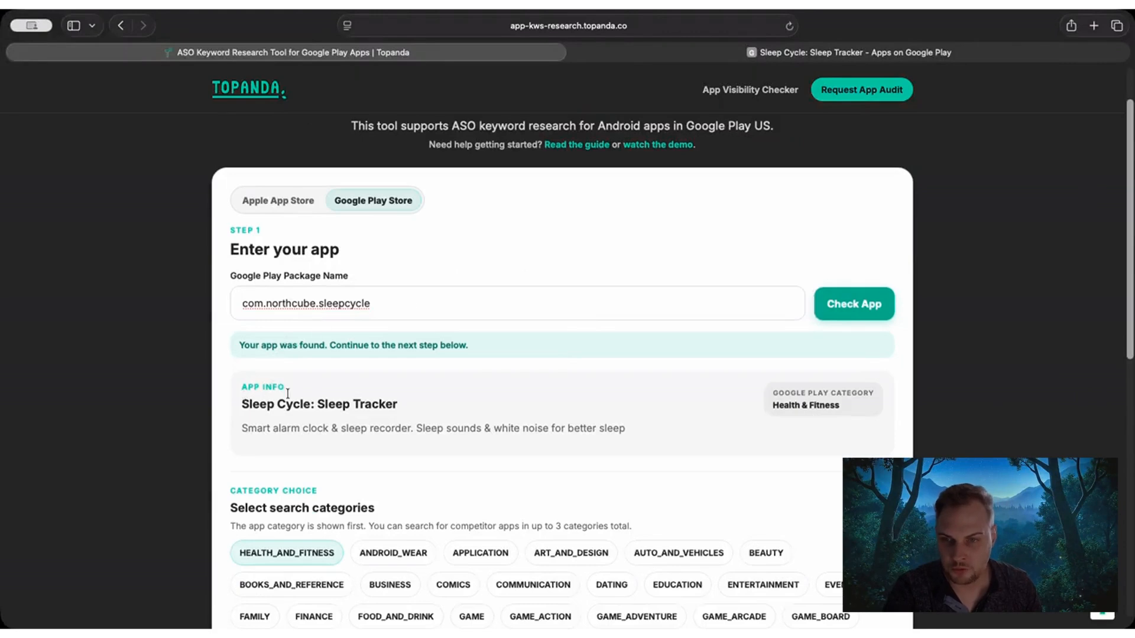
left_click_drag(243, 402, 351, 405)
left_click_drag(241, 428, 635, 430)
left_click(635, 430)
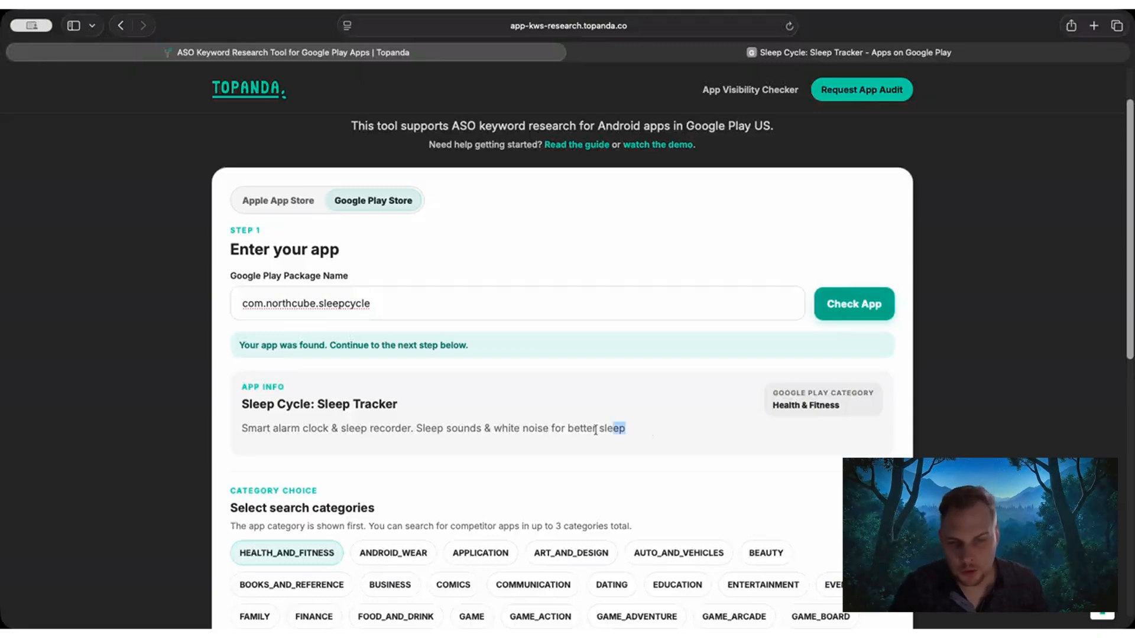
left_click_drag(595, 430, 643, 428)
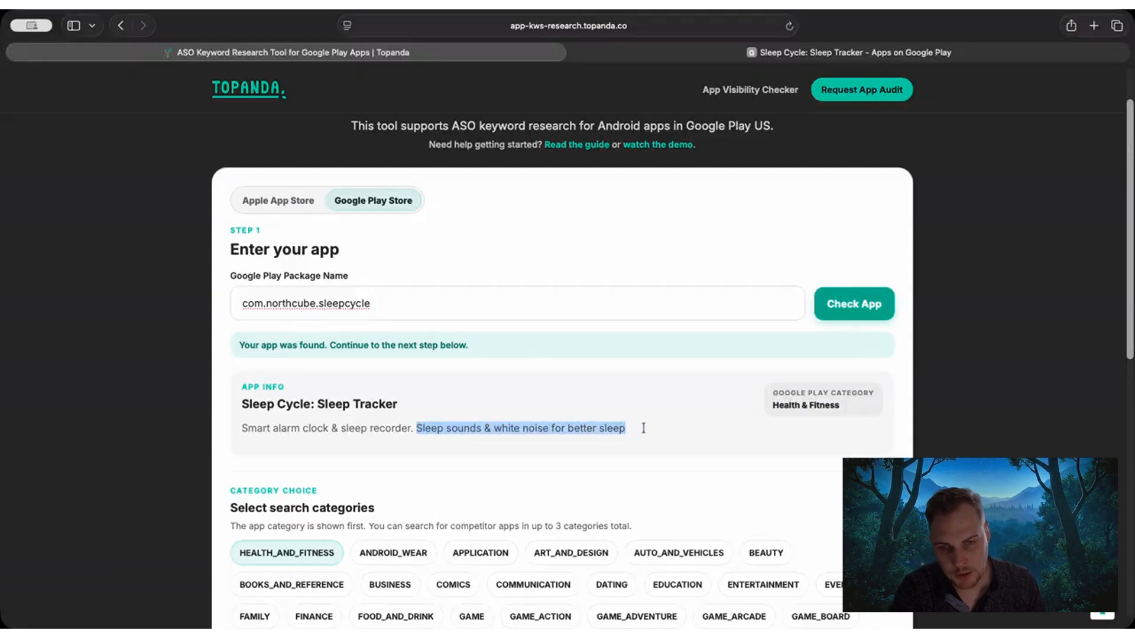
left_click(635, 430)
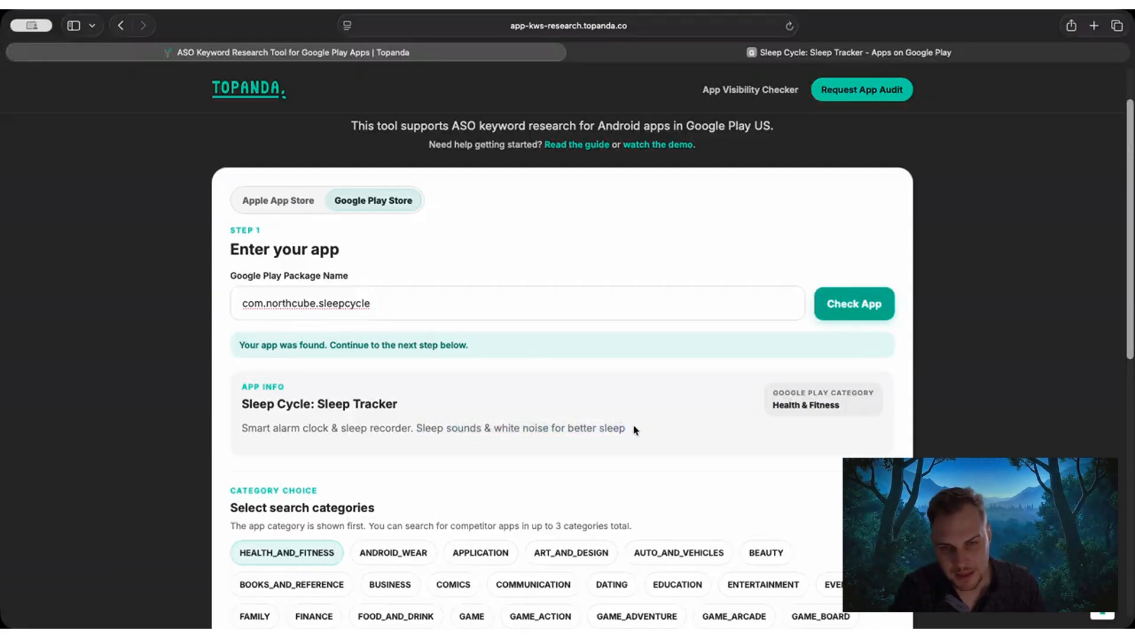
left_click_drag(628, 428, 421, 431)
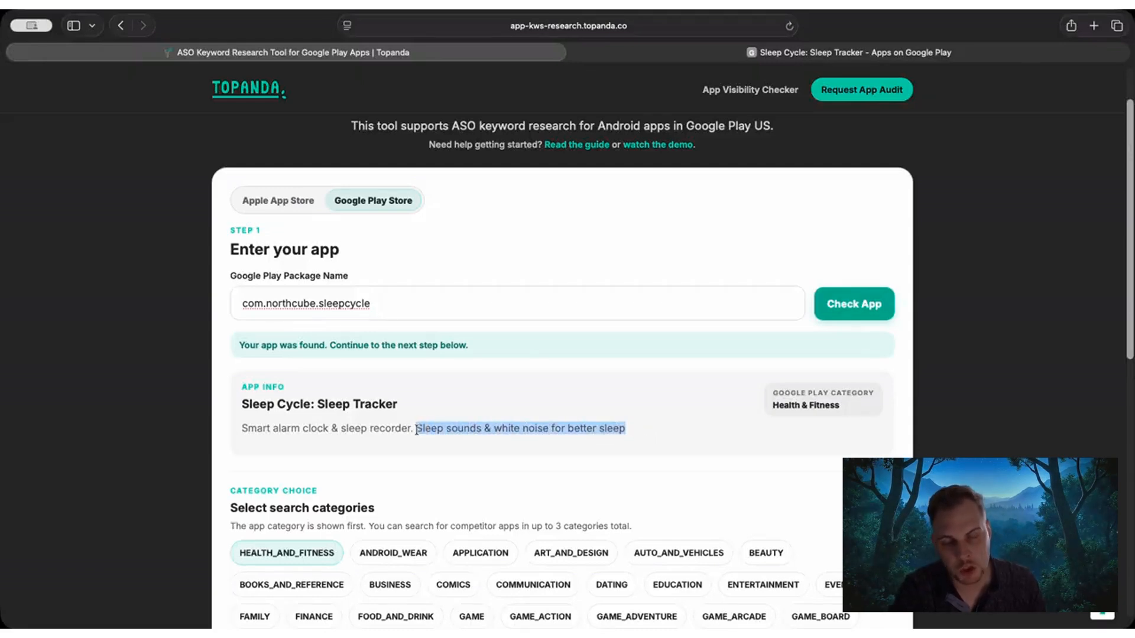
left_click(417, 430)
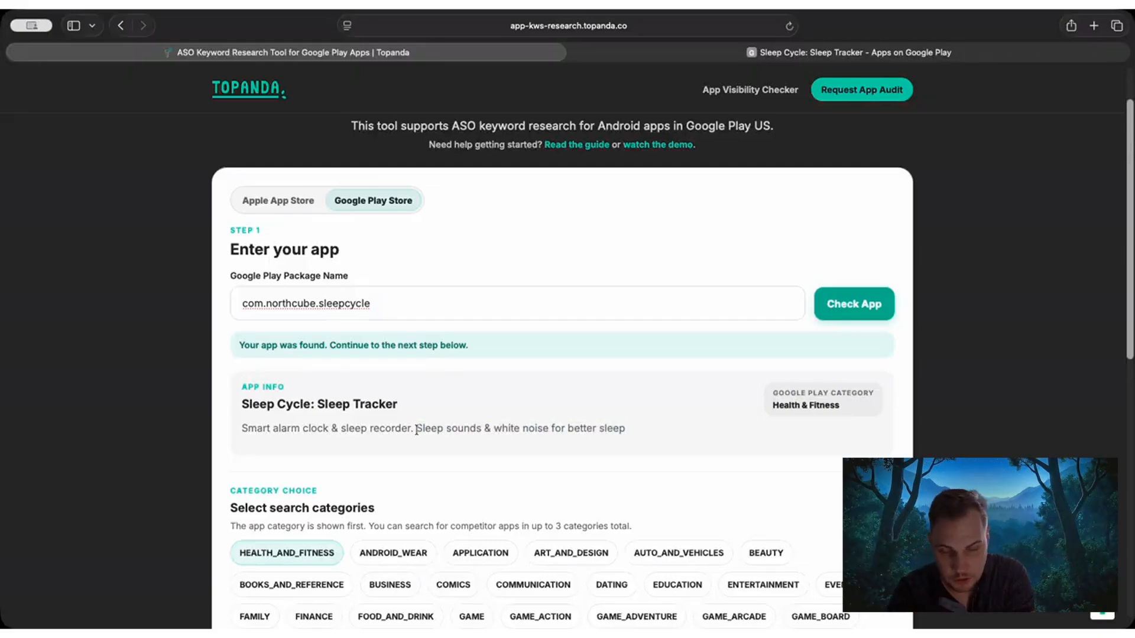
mouse_move(625, 428)
left_mouse_down()
mouse_move(416, 428)
mouse_move(646, 426)
left_mouse_up()
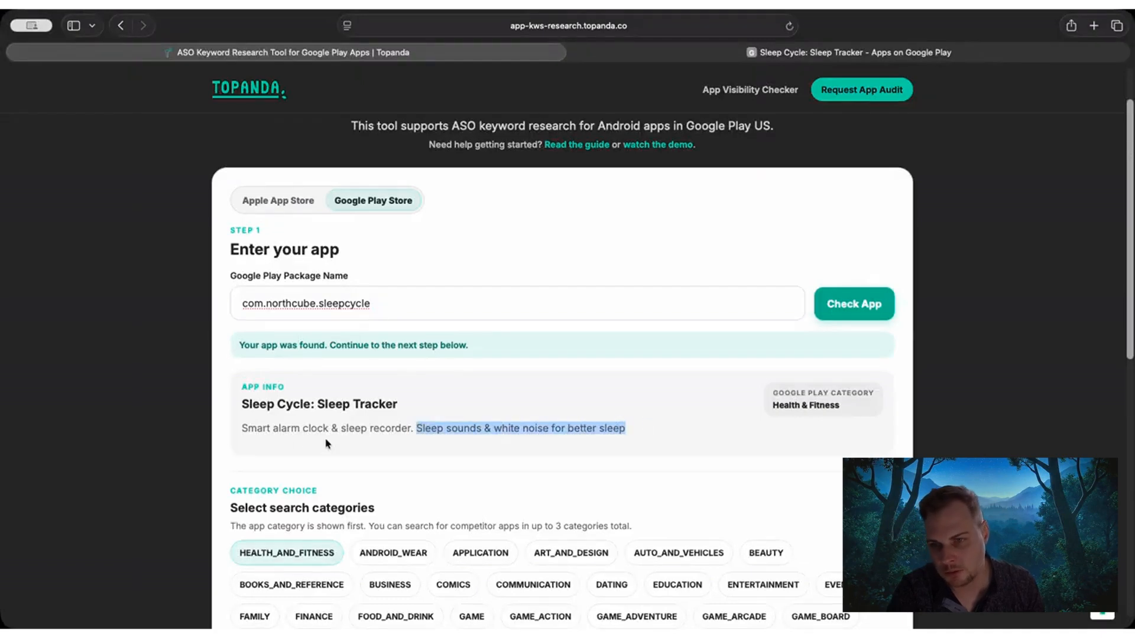
left_click_drag(241, 429, 408, 432)
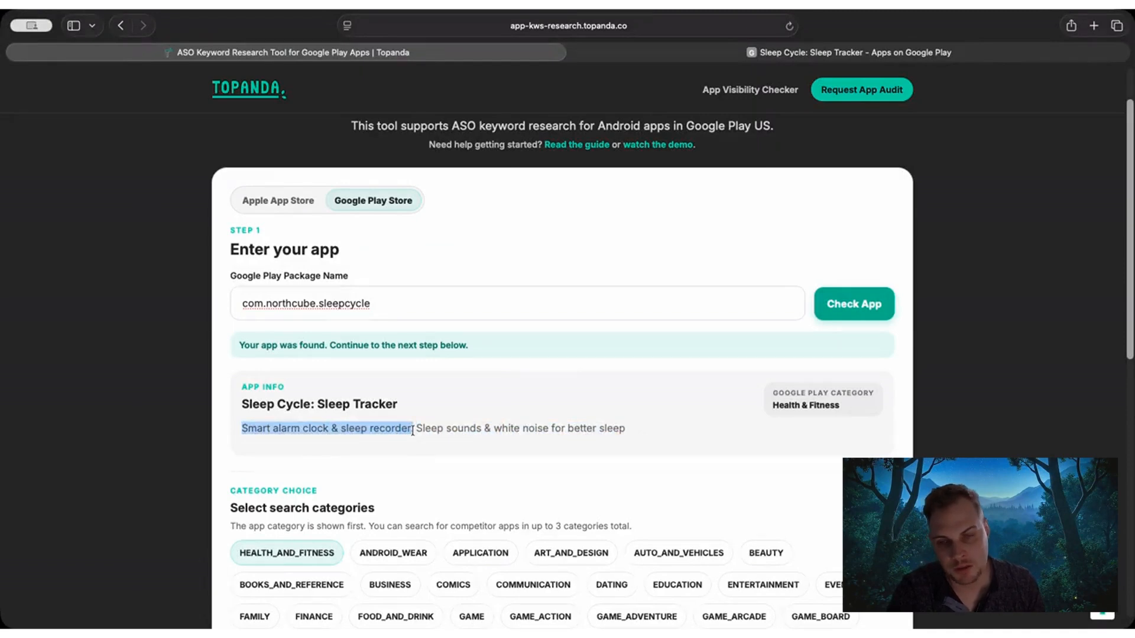
left_click(412, 430)
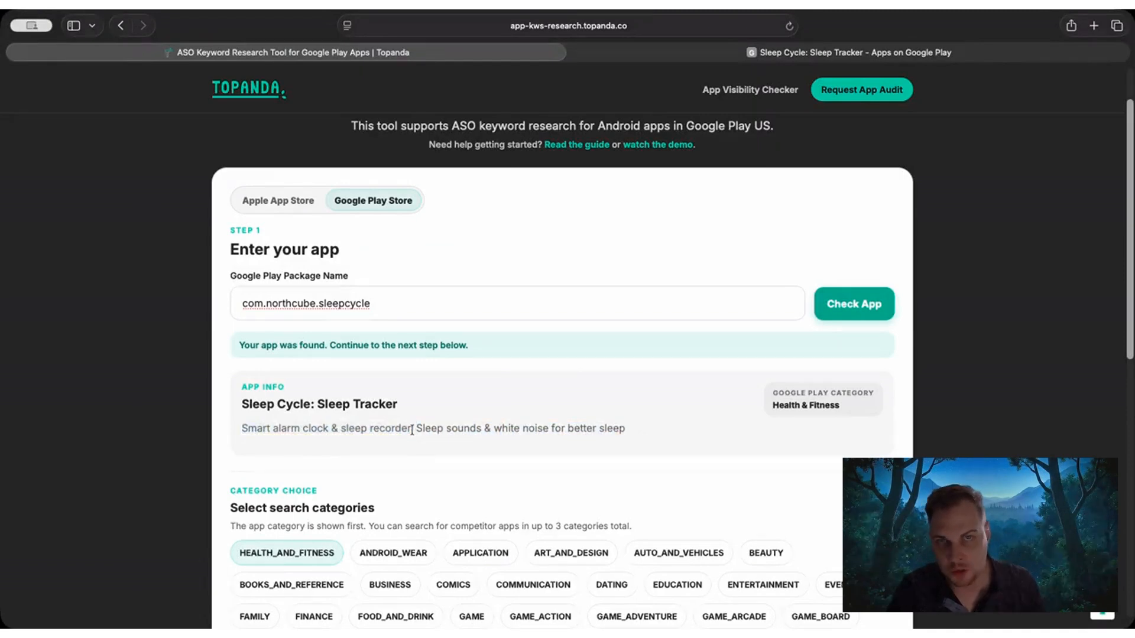
left_click_drag(408, 430, 239, 430)
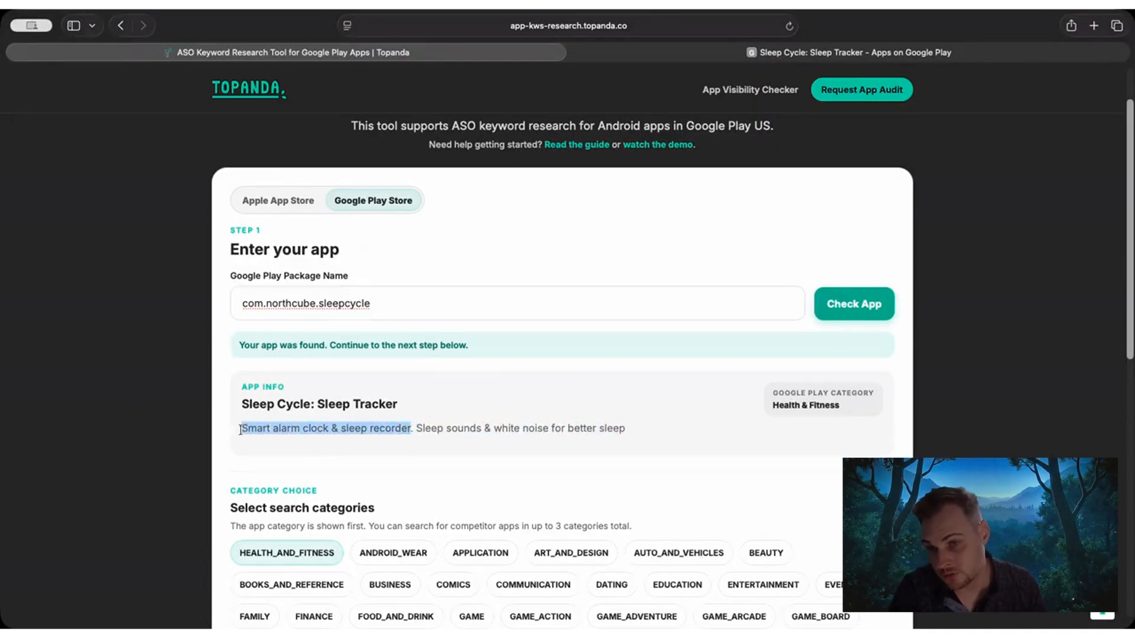
left_click(240, 431)
scroll(392, 423, "down", 2)
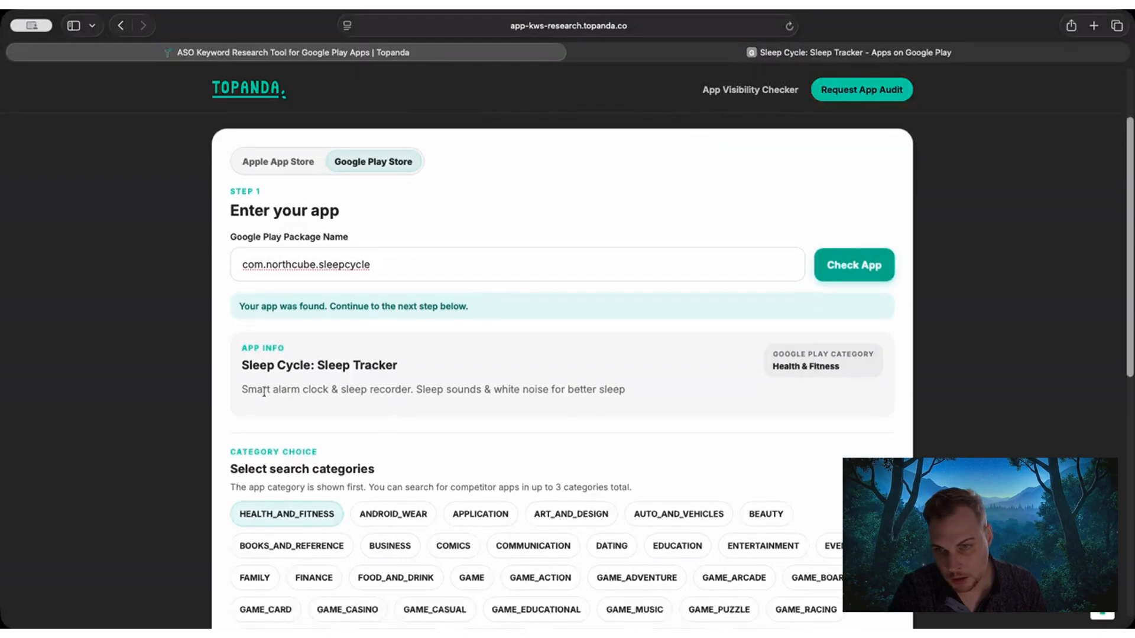
left_click_drag(240, 389, 635, 390)
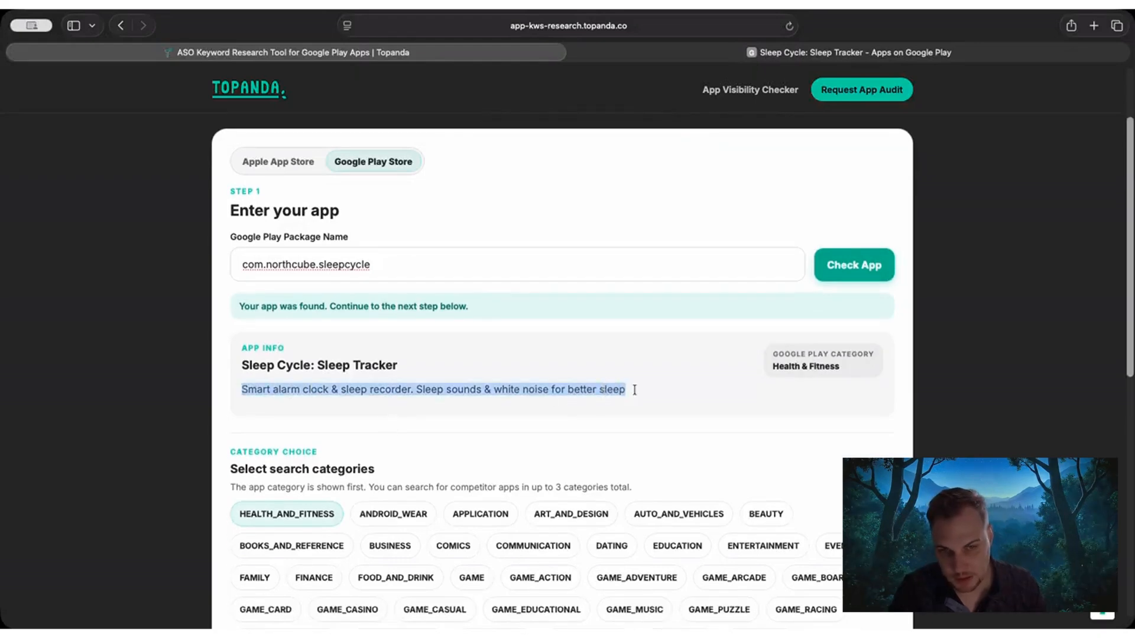
Examine the brand part of the app title and the Google Play category in the app info, and look over the search categories.
left_click(634, 391)
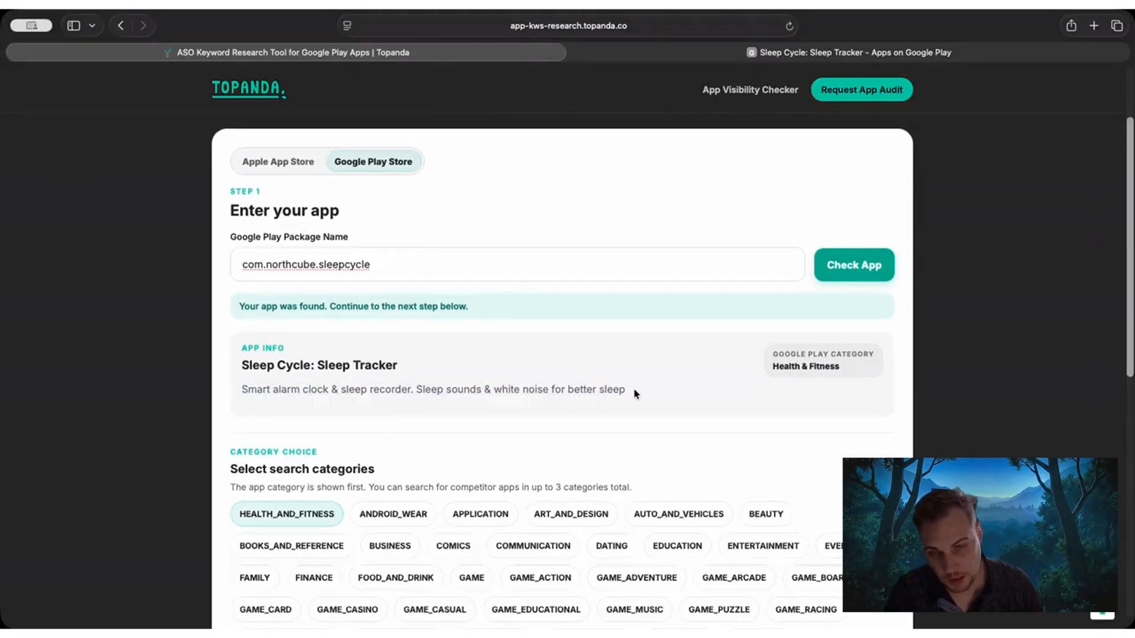
left_click_drag(240, 361, 318, 365)
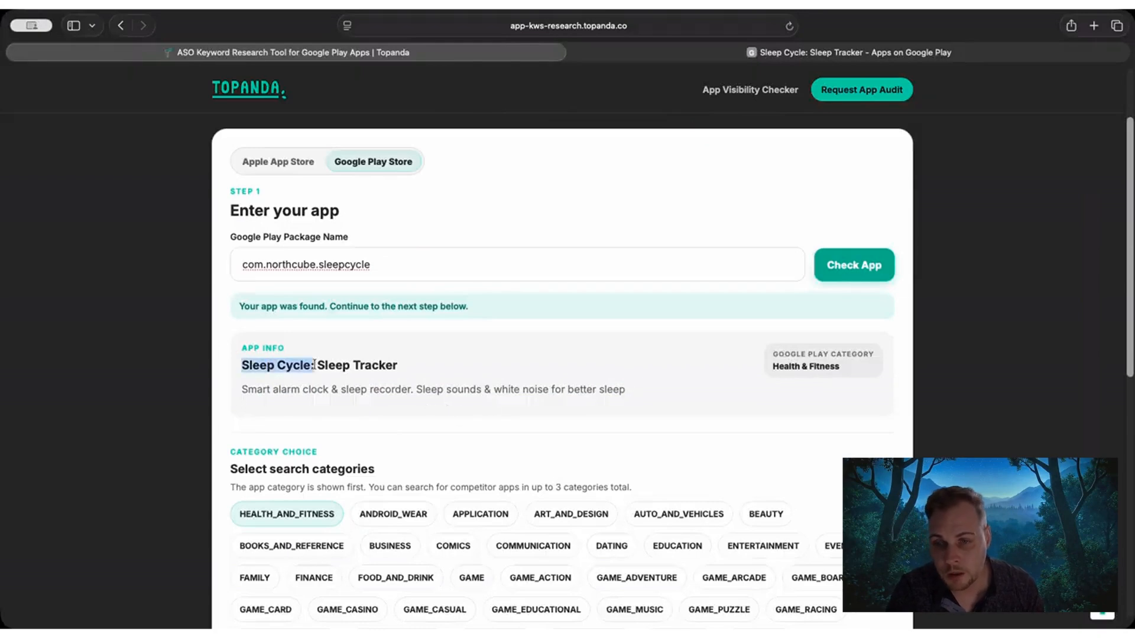
left_click(361, 390)
scroll(362, 391, "down", 5)
scroll(305, 340, "up", 2)
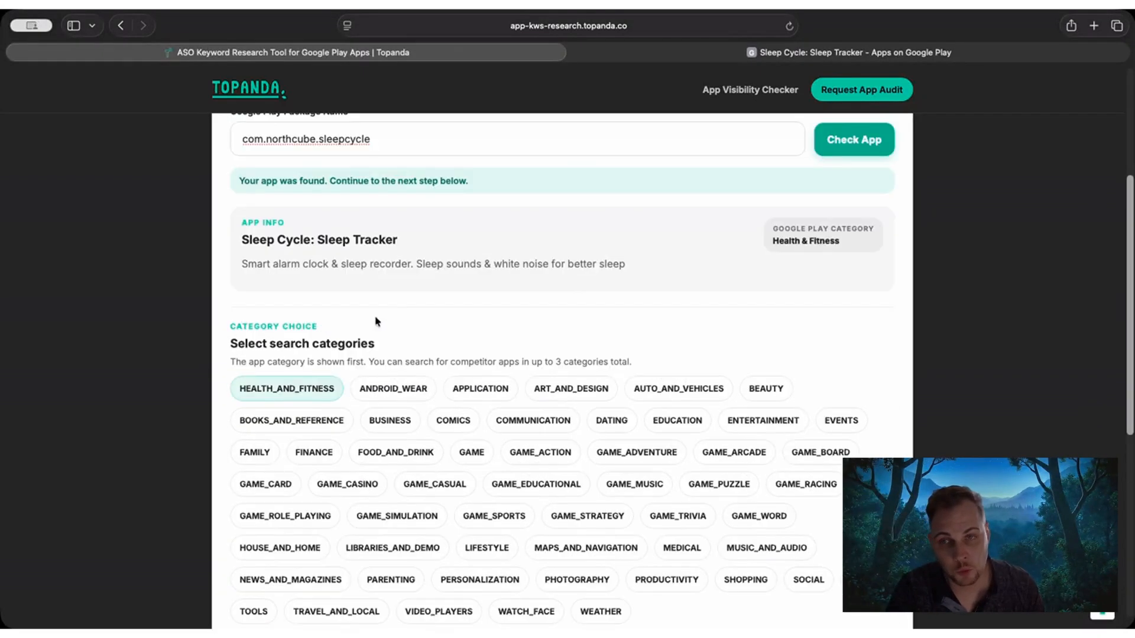
scroll(770, 197, "down", 1)
left_click_drag(771, 197, 848, 216)
left_click(848, 221)
scroll(532, 290, "down", 1)
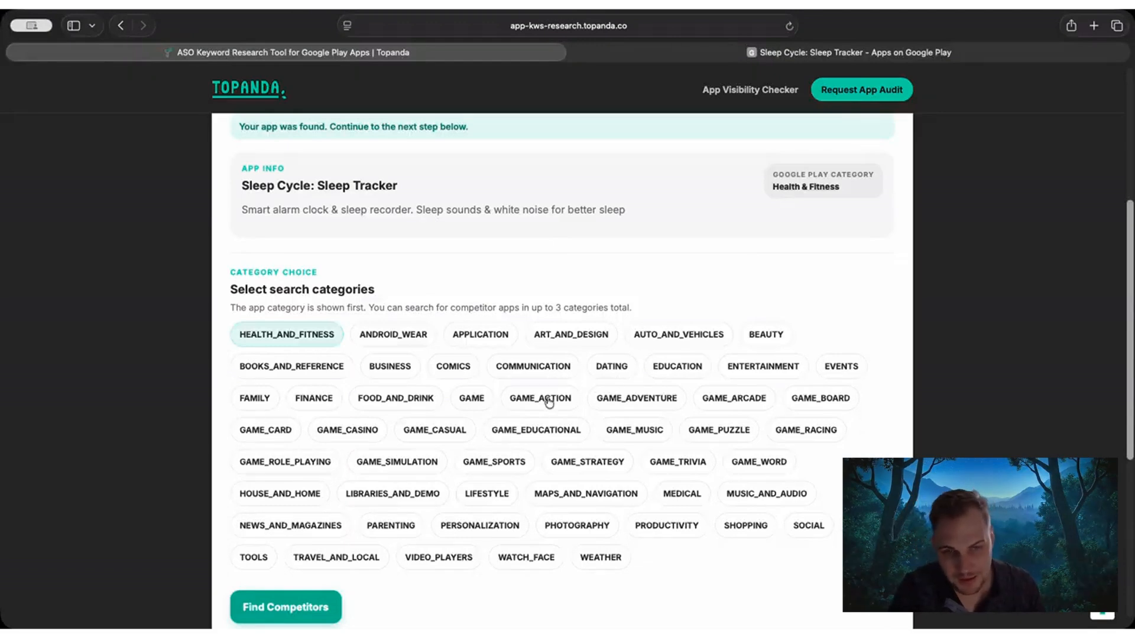
Add LIFESTYLE and MEDICAL to the search categories alongside HEALTH_AND_FITNESS and find competitors.
scroll(540, 426, "down", 1)
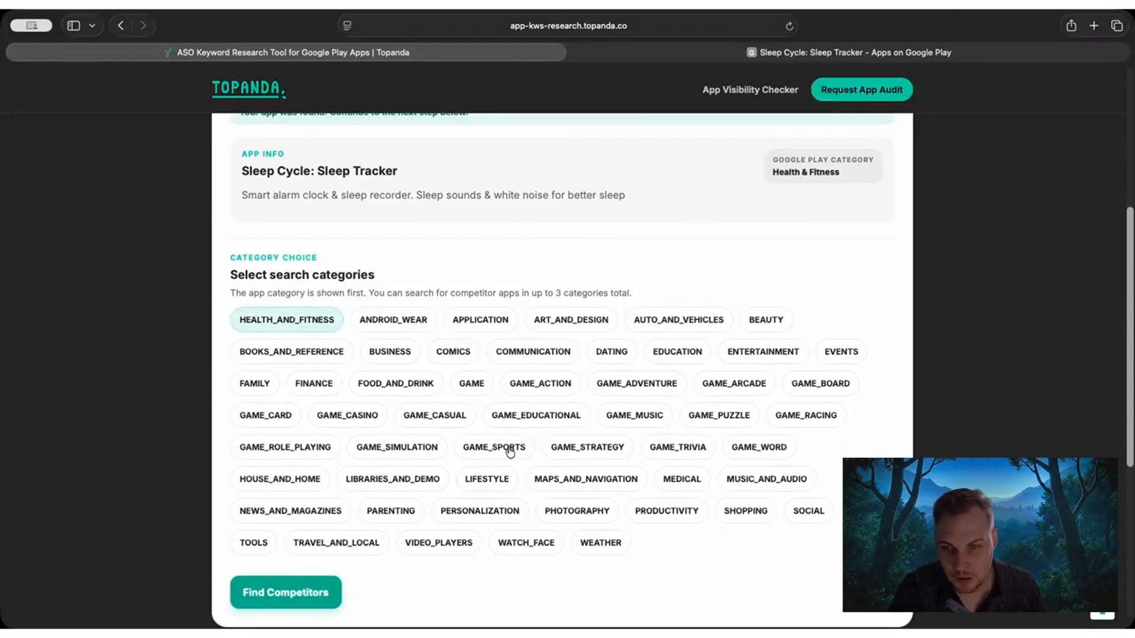
left_click(496, 483)
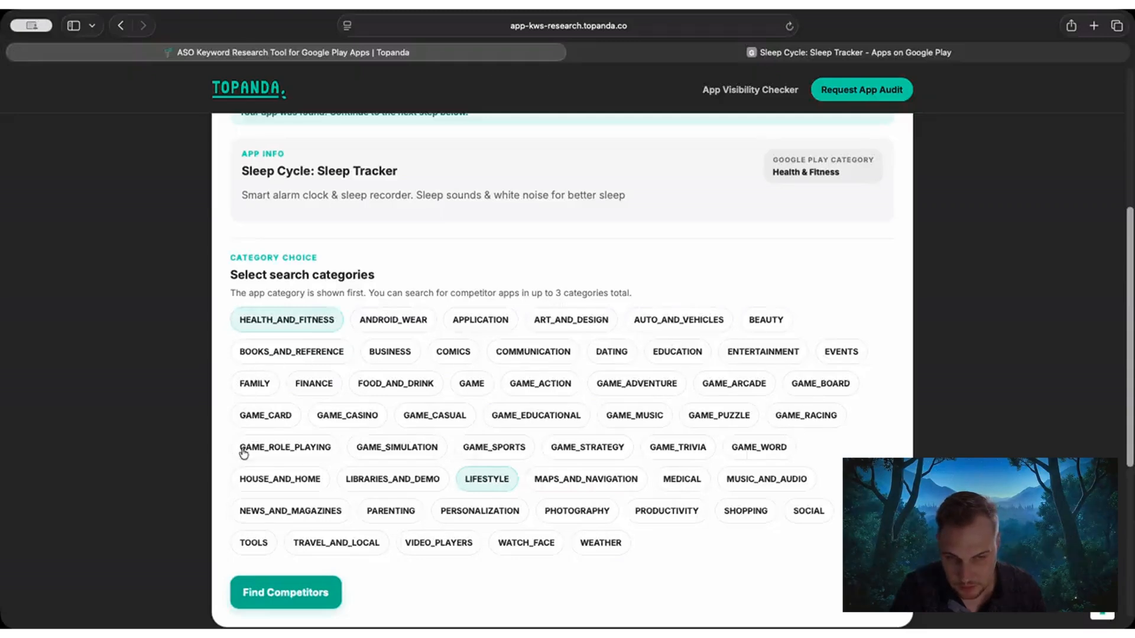
left_click(673, 482)
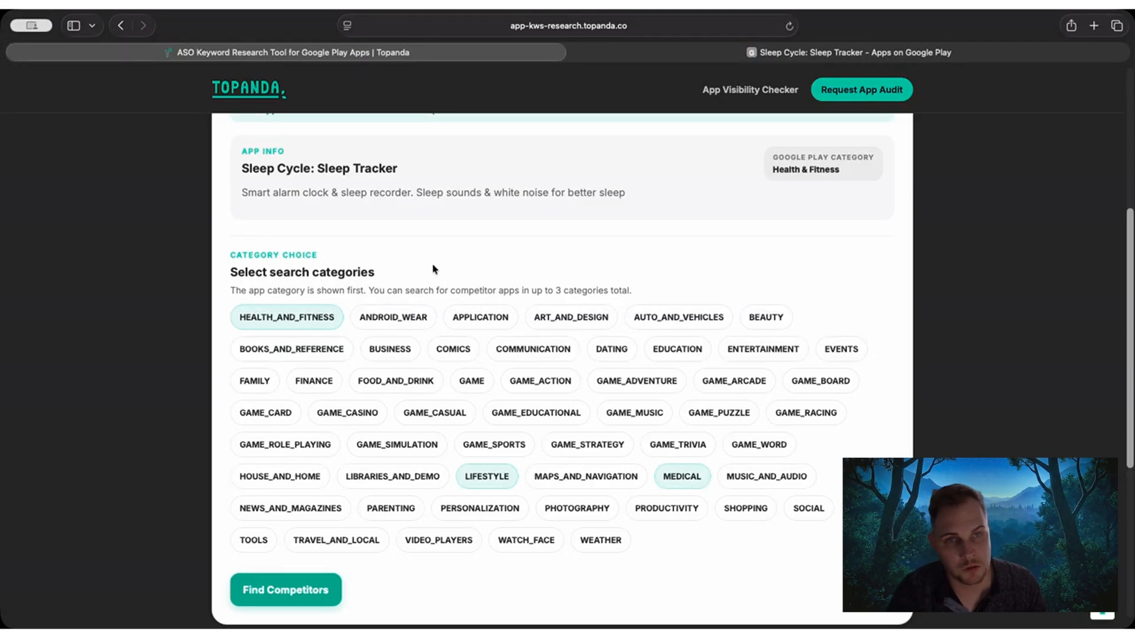
scroll(233, 234, "down", 3)
scroll(232, 239, "down", 2)
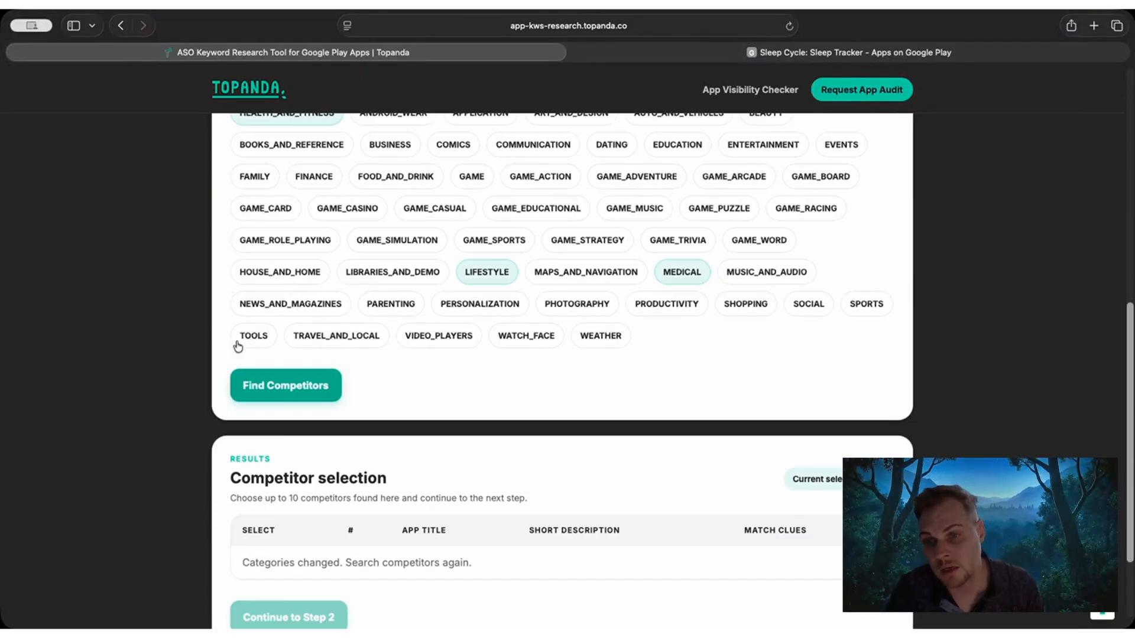
left_click(303, 384)
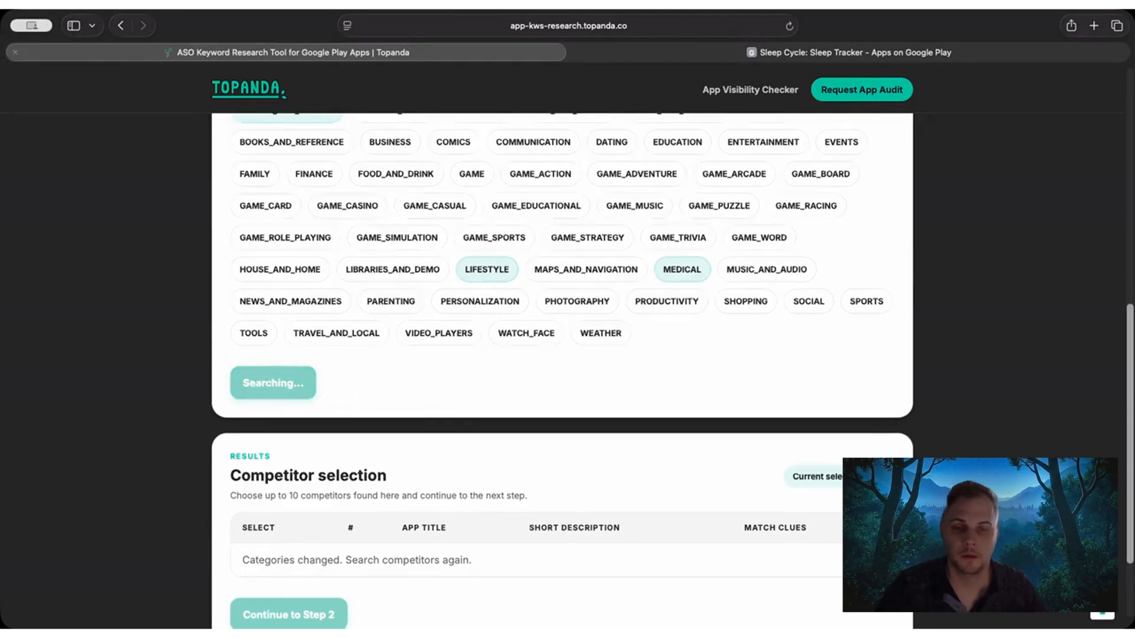
View the Google Play listing of the first competitor, Sleep Monitor - Smart Alarm, and return to the keyword research tool.
scroll(520, 305, "down", 1)
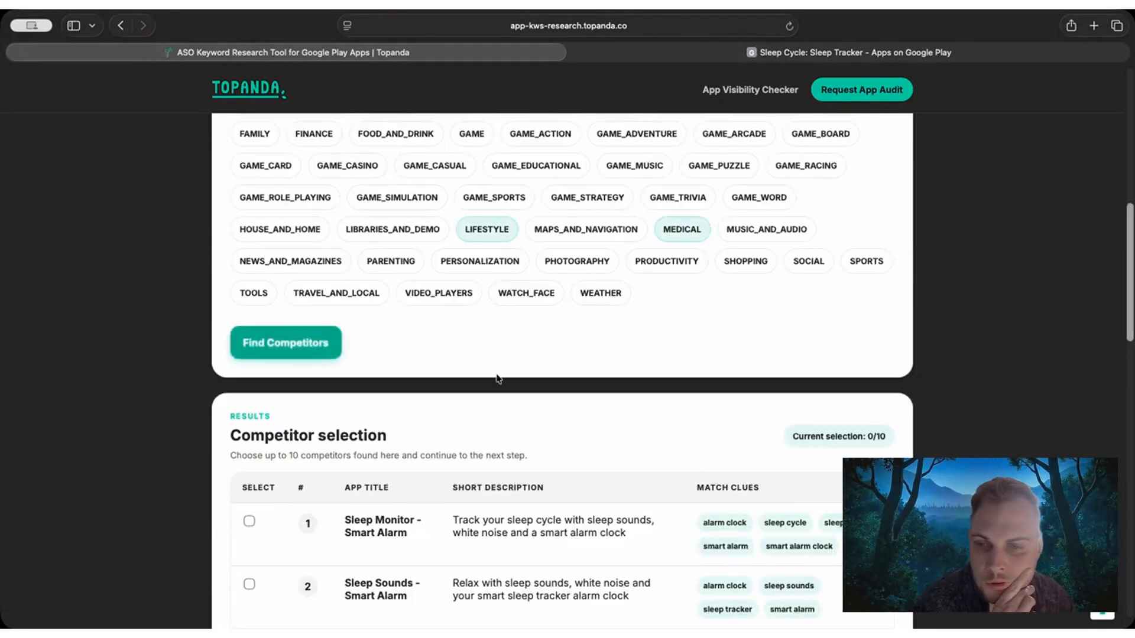
scroll(477, 370, "down", 3)
scroll(375, 299, "down", 1)
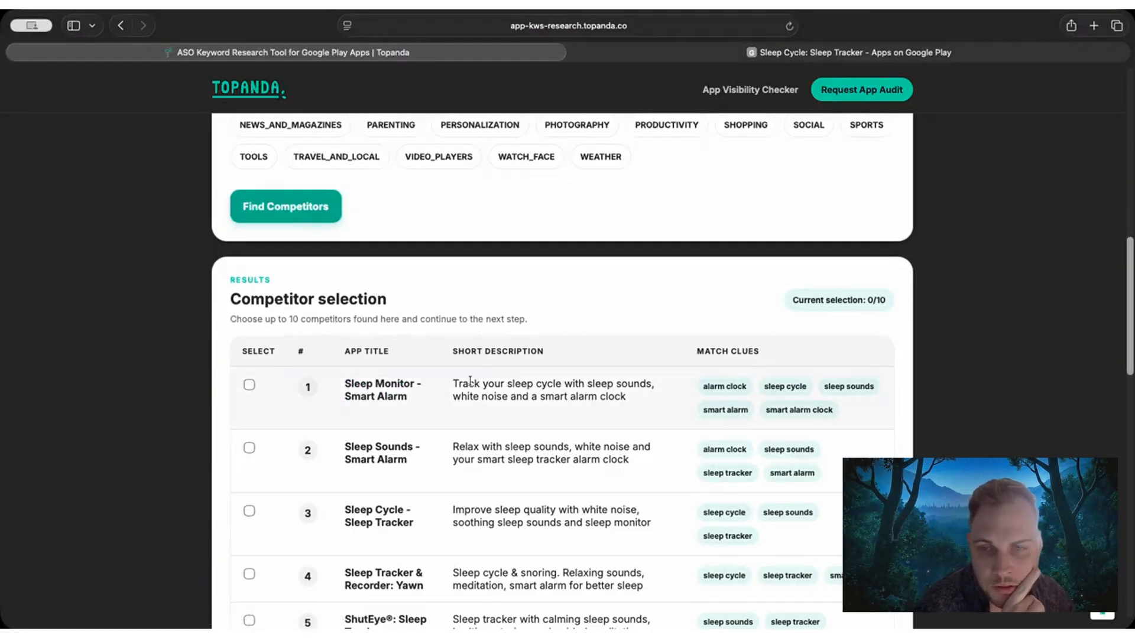
left_click(379, 396, "super")
left_click(604, 52)
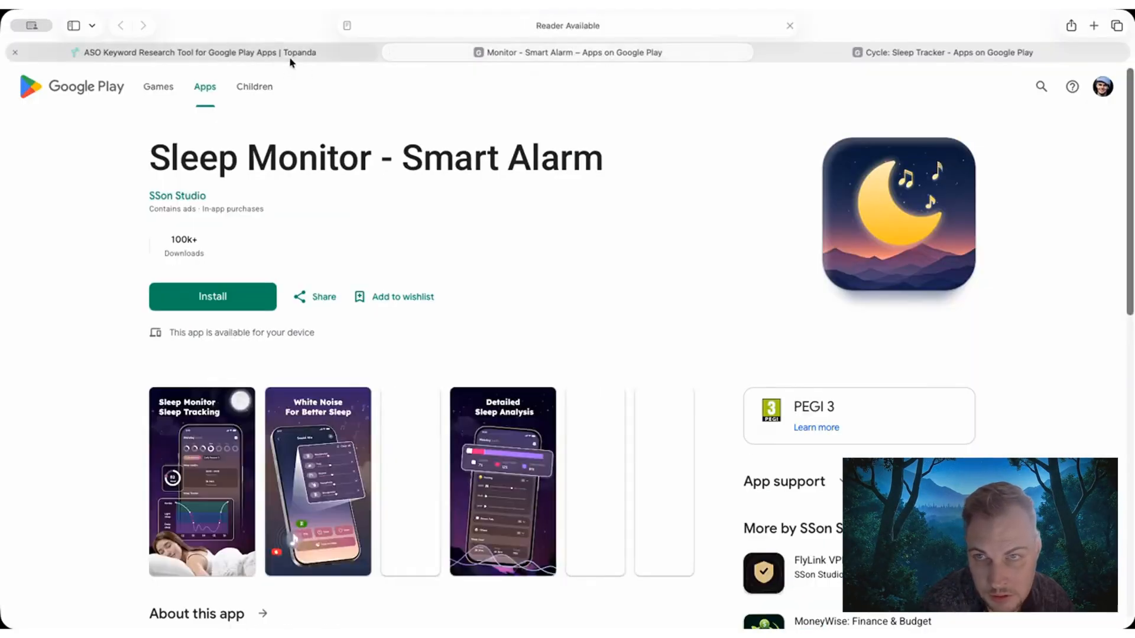
left_click(289, 55)
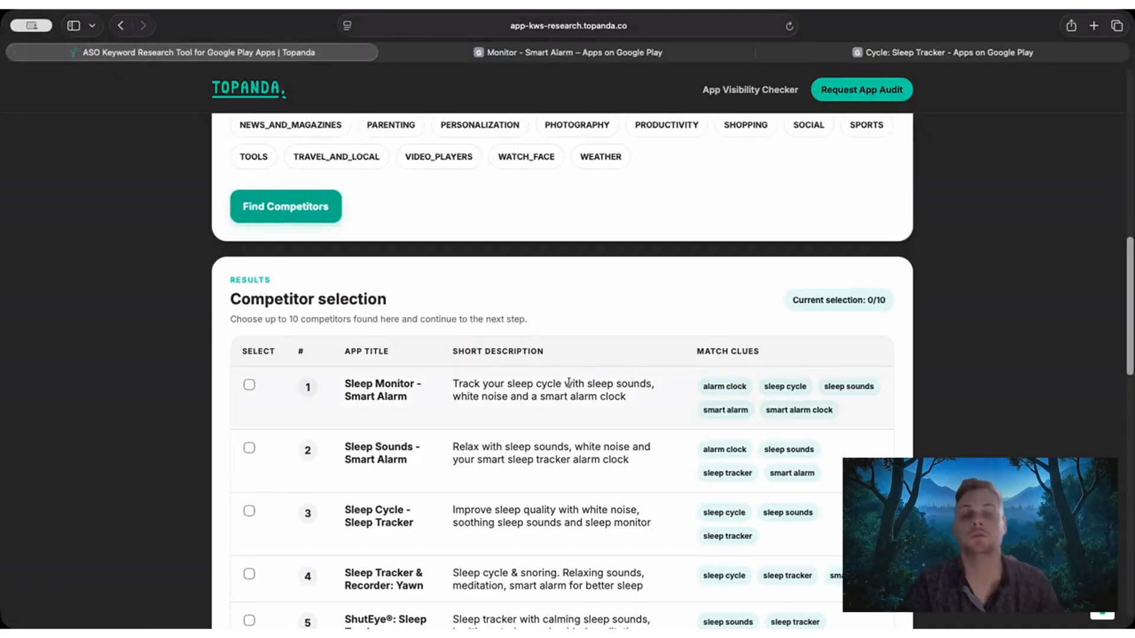
Examine the Match Clues column and the heading of the competitor selection table.
left_click_drag(698, 353, 761, 355)
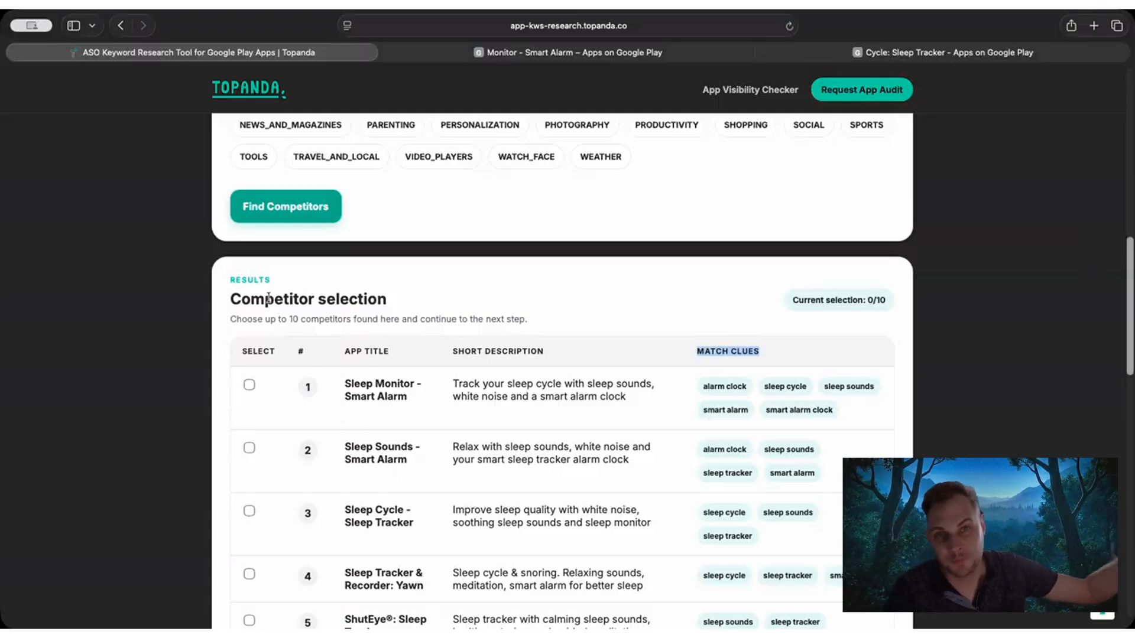
left_click_drag(245, 301, 300, 300)
left_click(335, 319)
scroll(506, 305, "down", 1)
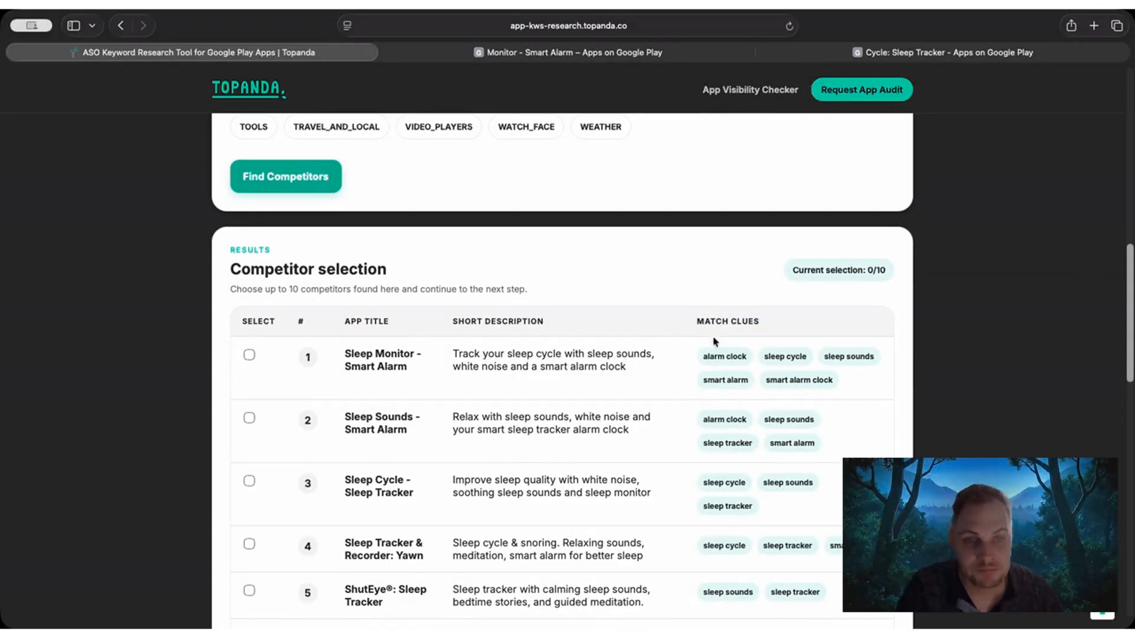
Check the match clues of Sleep Monitor - Smart Alarm and select it as a competitor.
left_click_drag(702, 355, 829, 393)
left_click(830, 393)
scroll(266, 331, "down", 2)
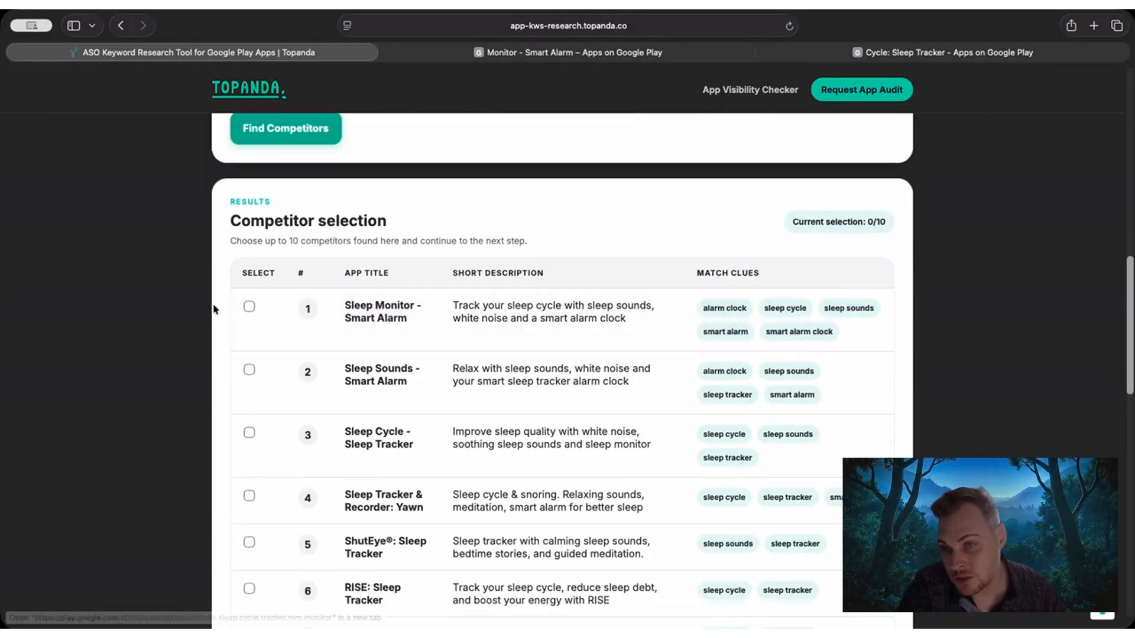
left_click(249, 307)
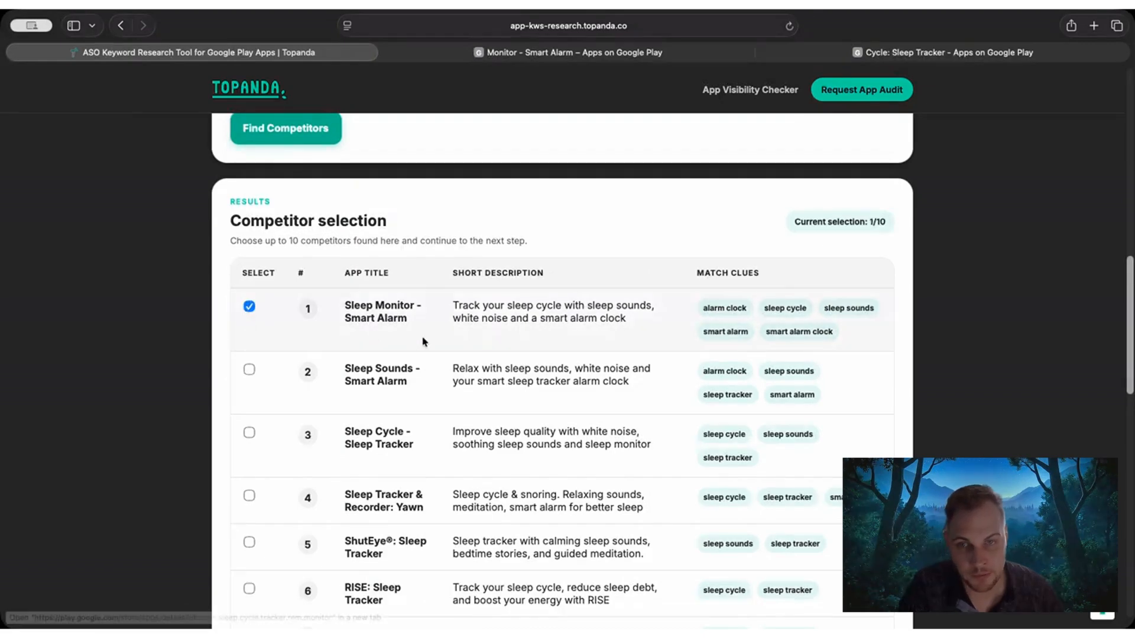
scroll(278, 316, "down", 2)
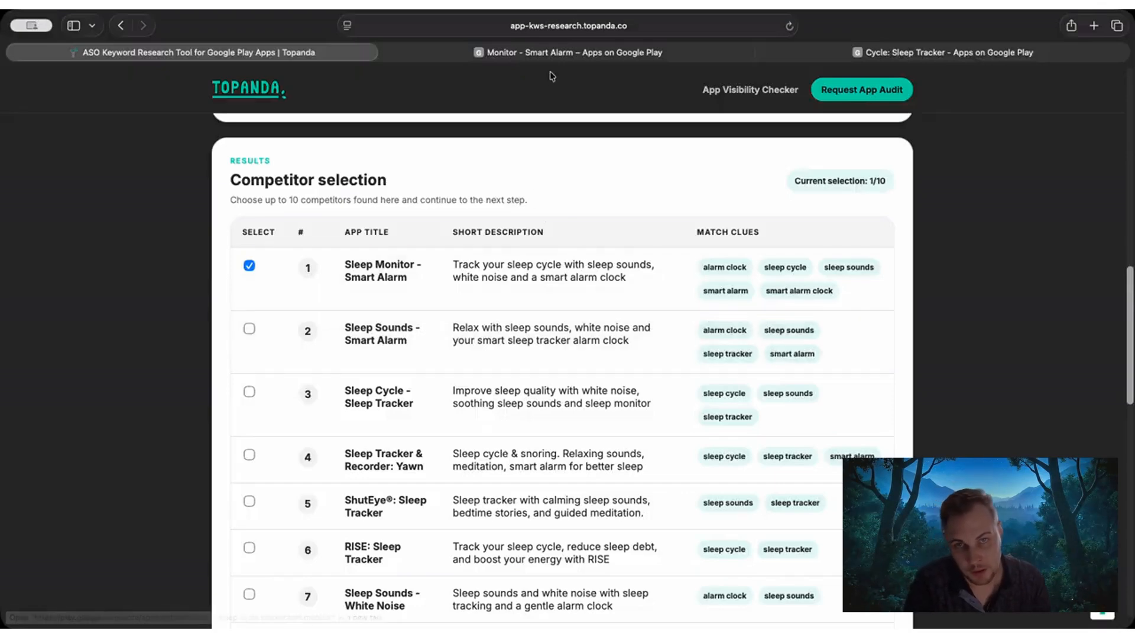
Close the Sleep Monitor - Smart Alarm listing, view the Sleep Cycle listing, and return to the competitor selection.
left_click(910, 56)
left_click(384, 52)
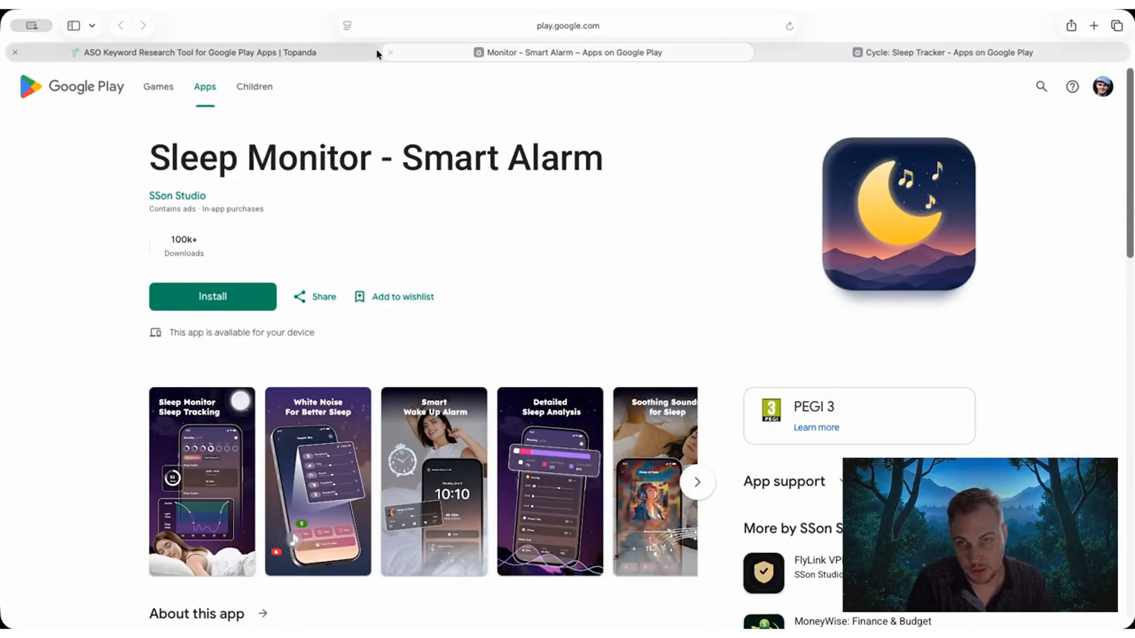
left_click(389, 52)
left_click(769, 53)
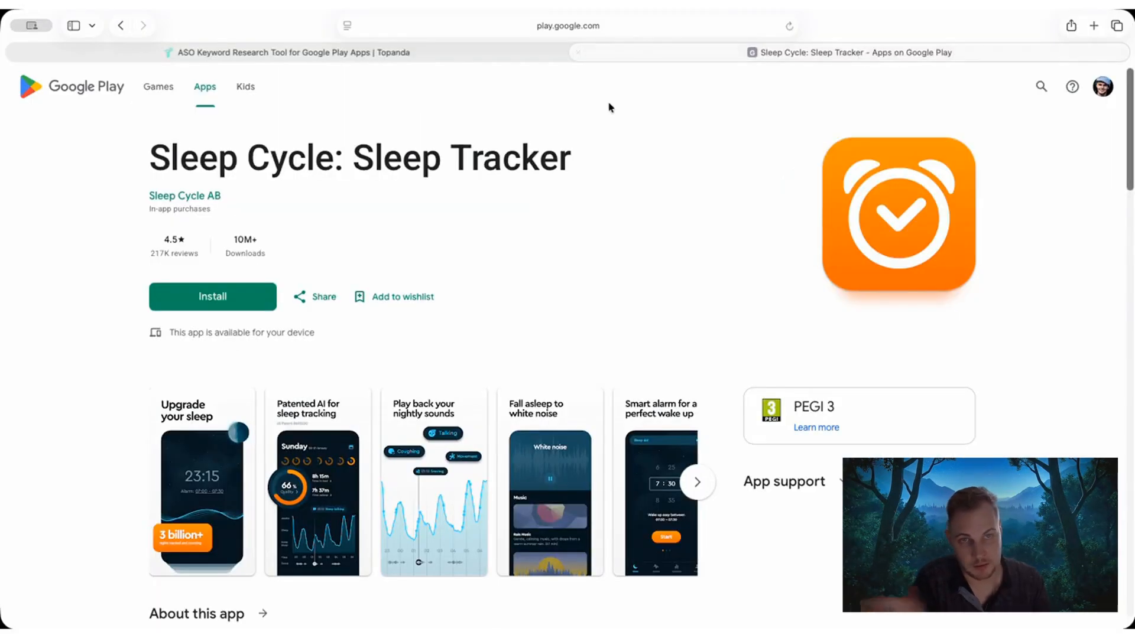
left_click(364, 59)
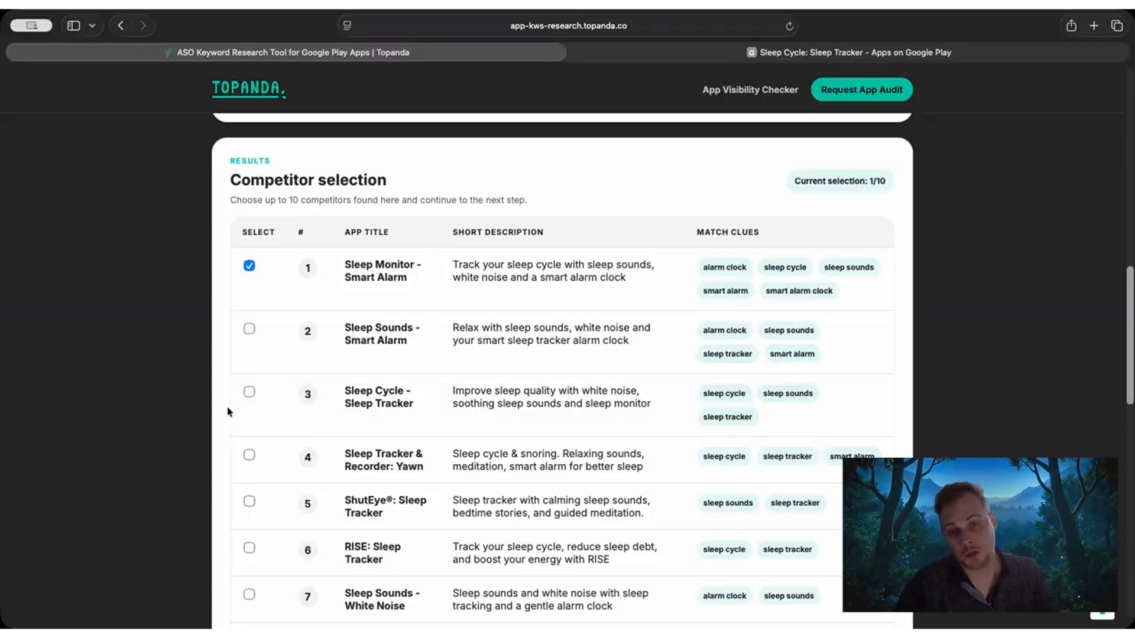
Select Sleep Sounds - Smart Alarm, Sleep Cycle - Sleep Tracker and Sleep Tracker & Recorder: Yawn as competitors.
scroll(260, 348, "down", 2)
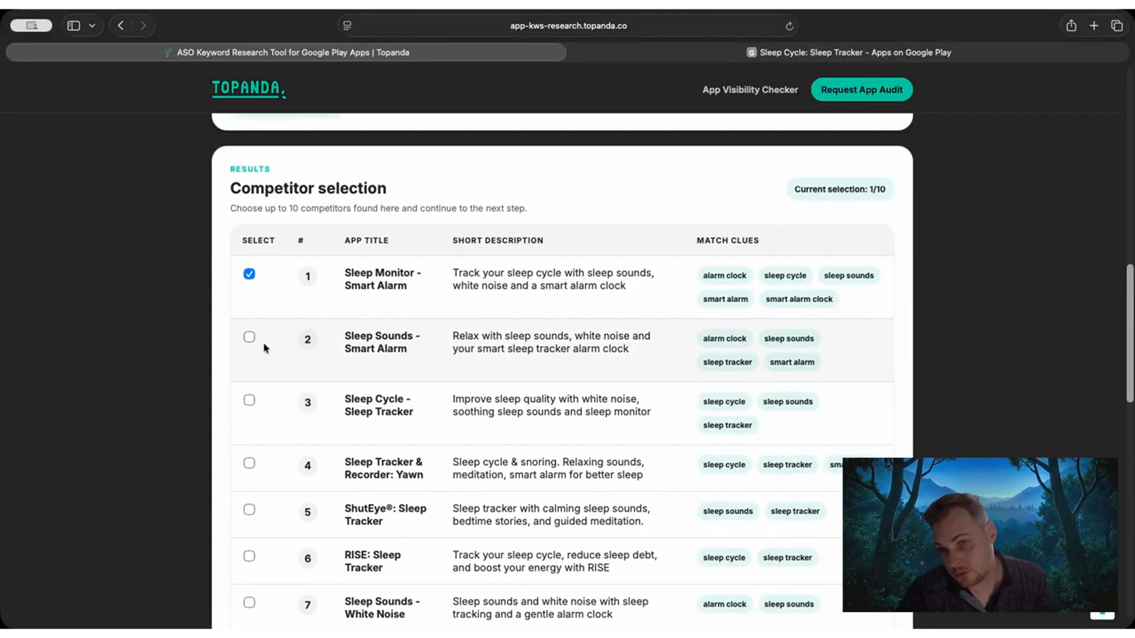
left_click_drag(459, 317, 506, 317)
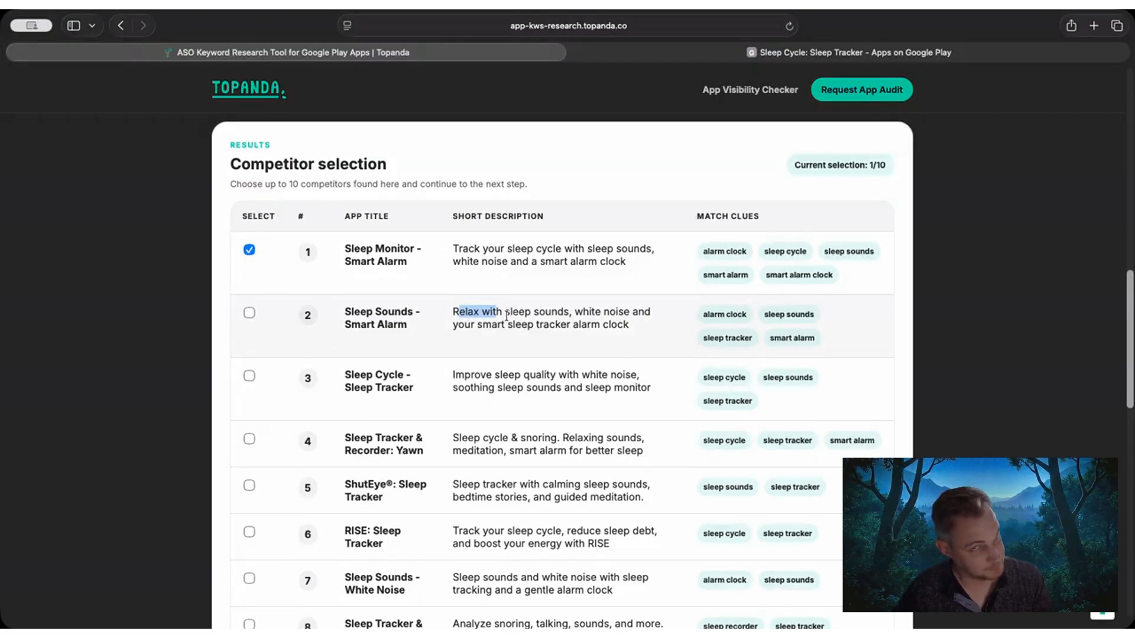
left_click(507, 317)
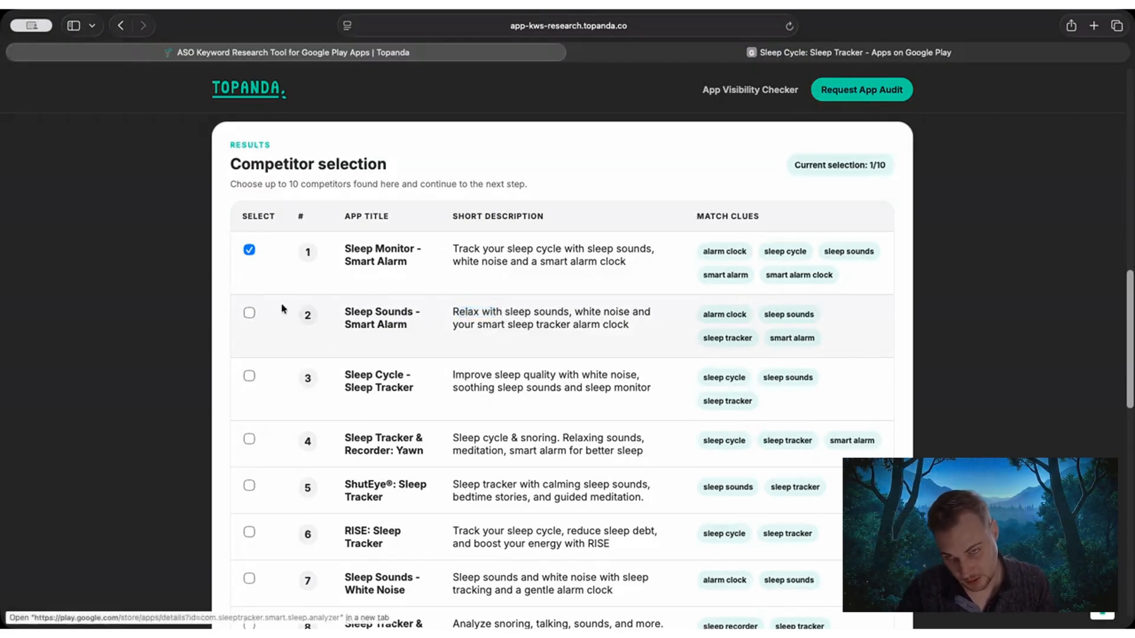
left_click(248, 312)
scroll(195, 364, "down", 2)
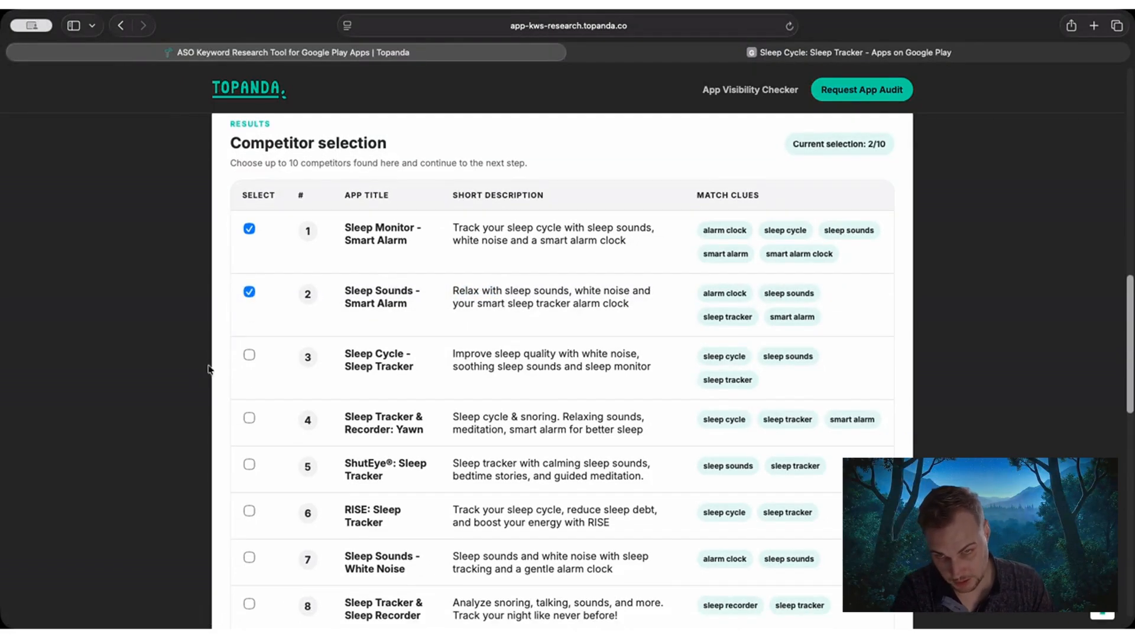
left_click(249, 356)
scroll(247, 378, "down", 2)
left_click(249, 399)
scroll(254, 408, "down", 2)
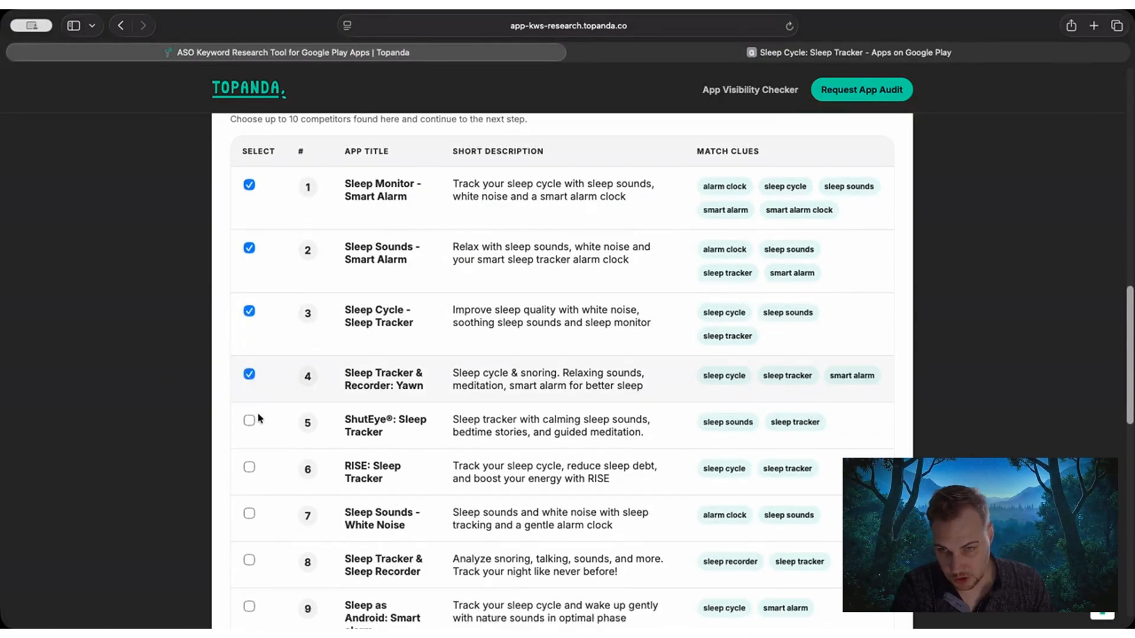
Select ShutEye: Sleep Tracker, RISE: Sleep Tracker, Sleep Sounds - White Noise and Sleep Tracker & Sleep Recorder as competitors.
left_click(249, 421)
scroll(251, 424, "down", 4)
left_click(250, 425)
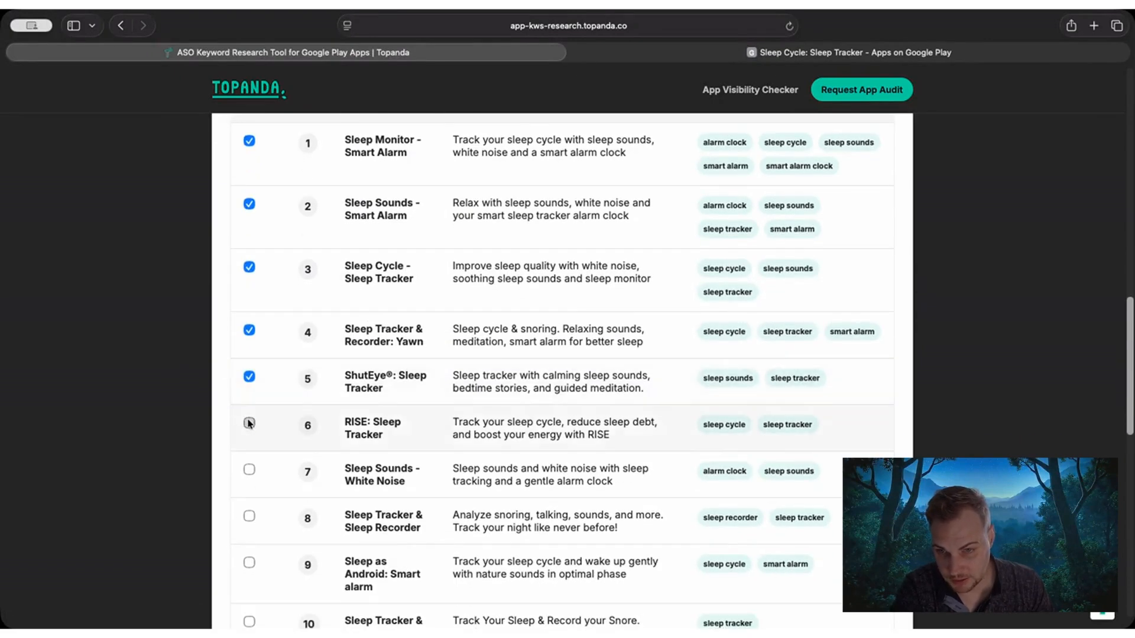
scroll(248, 438, "down", 1)
left_click(248, 457)
scroll(248, 465, "down", 2)
left_click(249, 483)
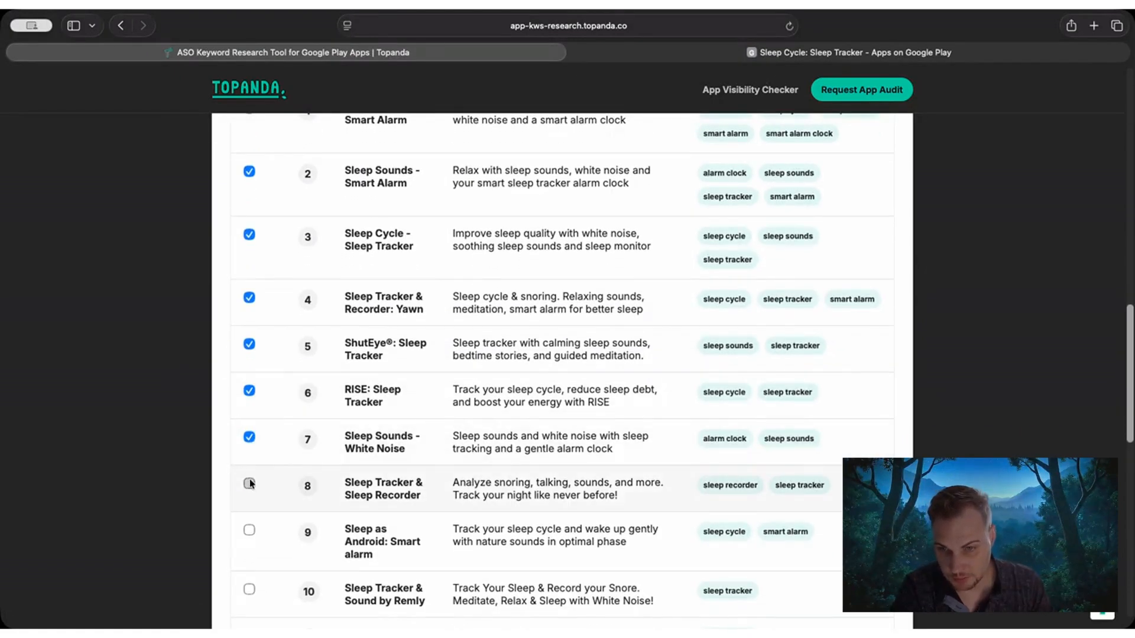
Select Sleep as Android: Smart alarm and Sleep Tracker & Sound by Remly as competitors.
scroll(260, 470, "down", 4)
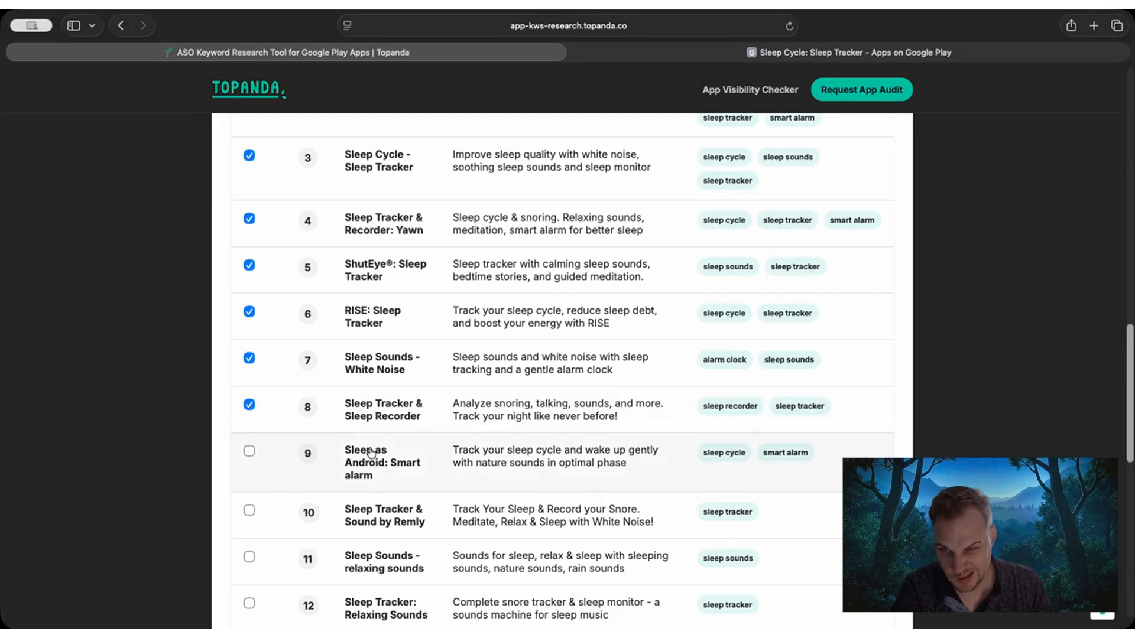
left_click(249, 452)
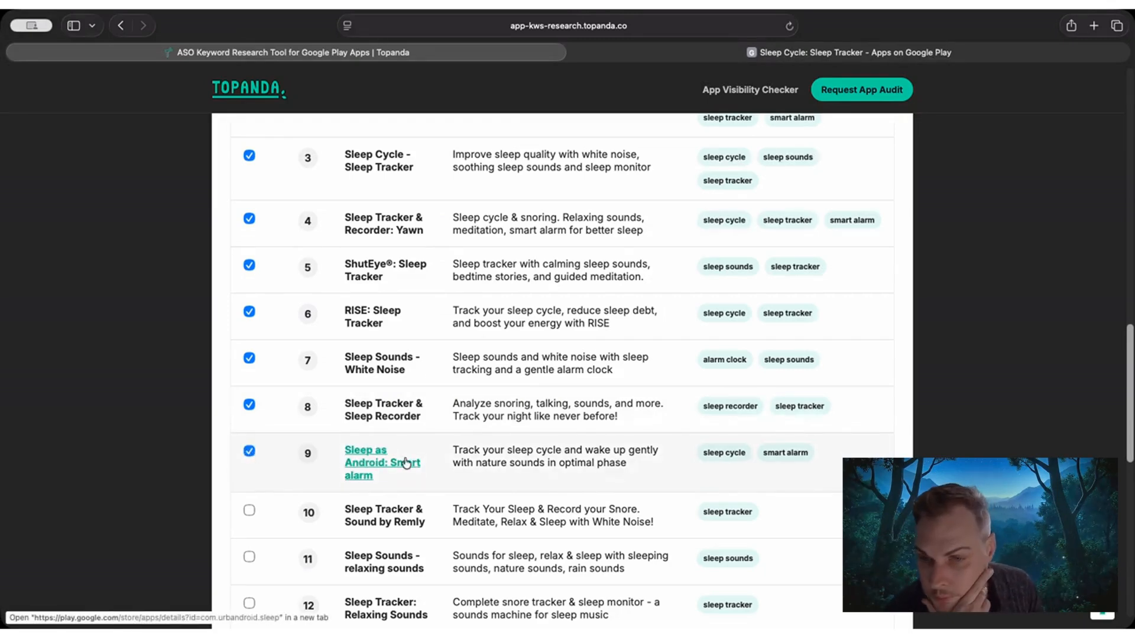
left_click(249, 510)
Continue to Step 2 with the selected competitors, declining the free app audit offer, and look at the Find similar apps section.
scroll(187, 457, "down", 10)
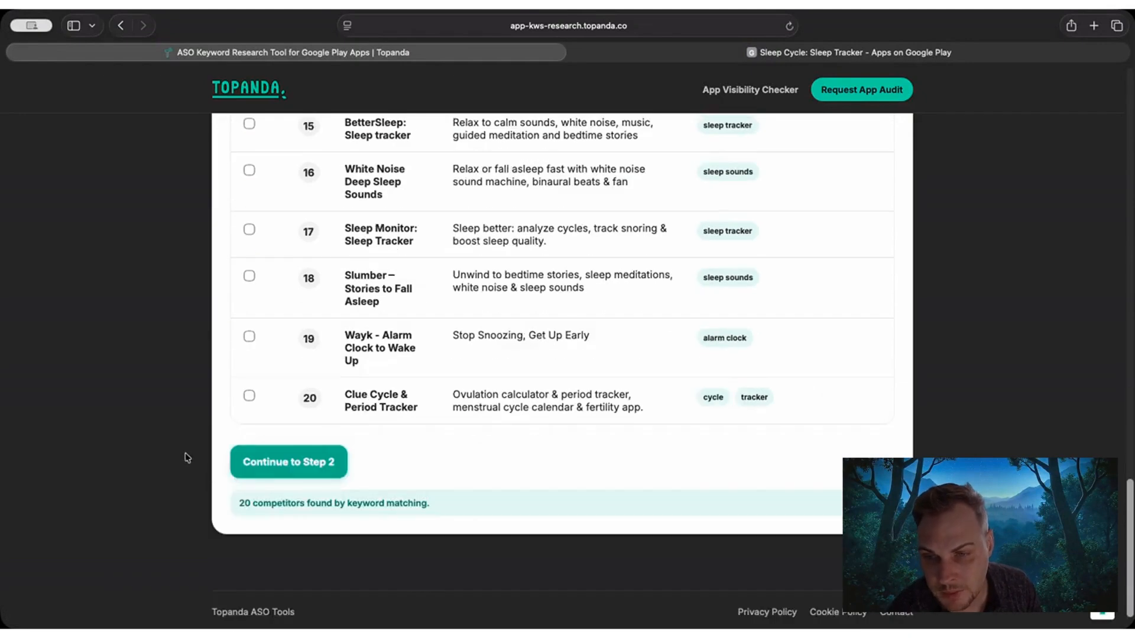
left_click(251, 473)
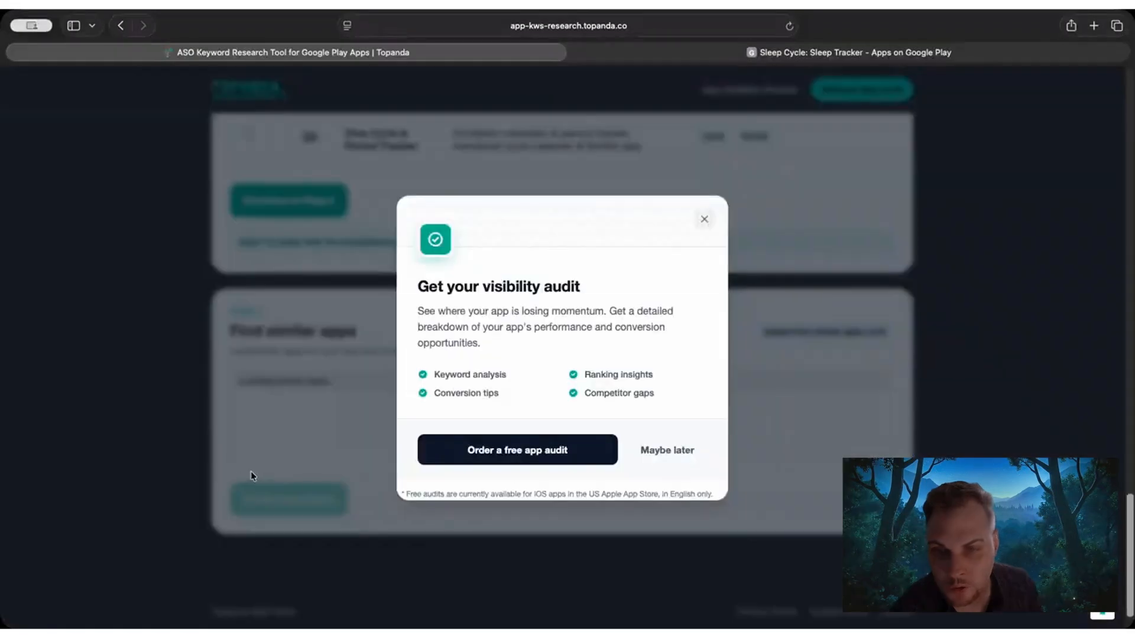
left_click(672, 451)
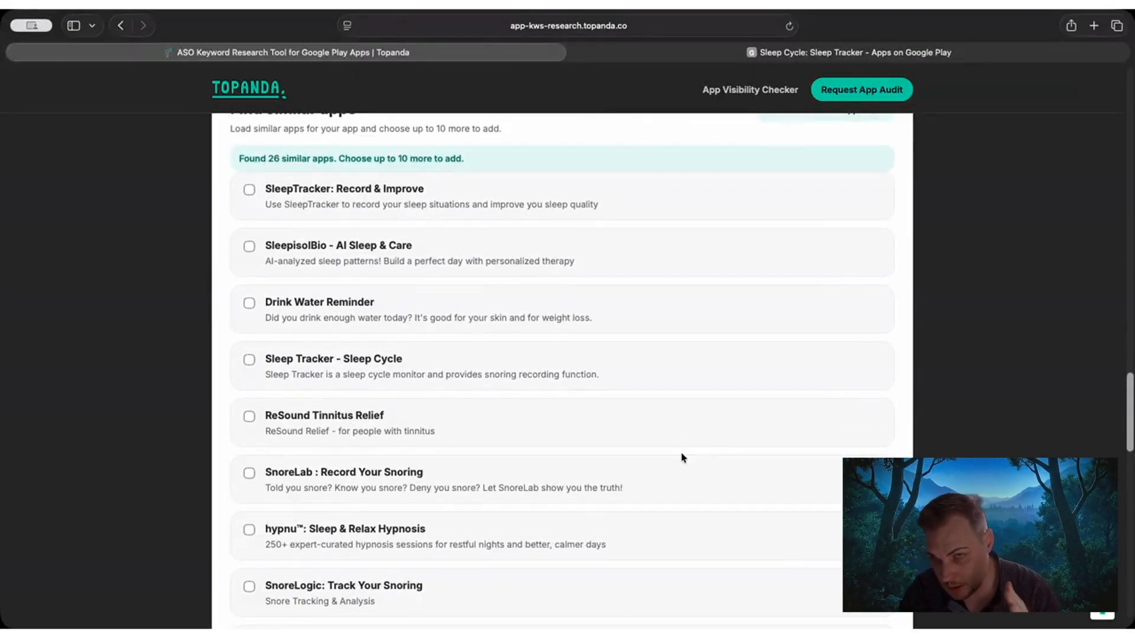
scroll(235, 259, "up", 1)
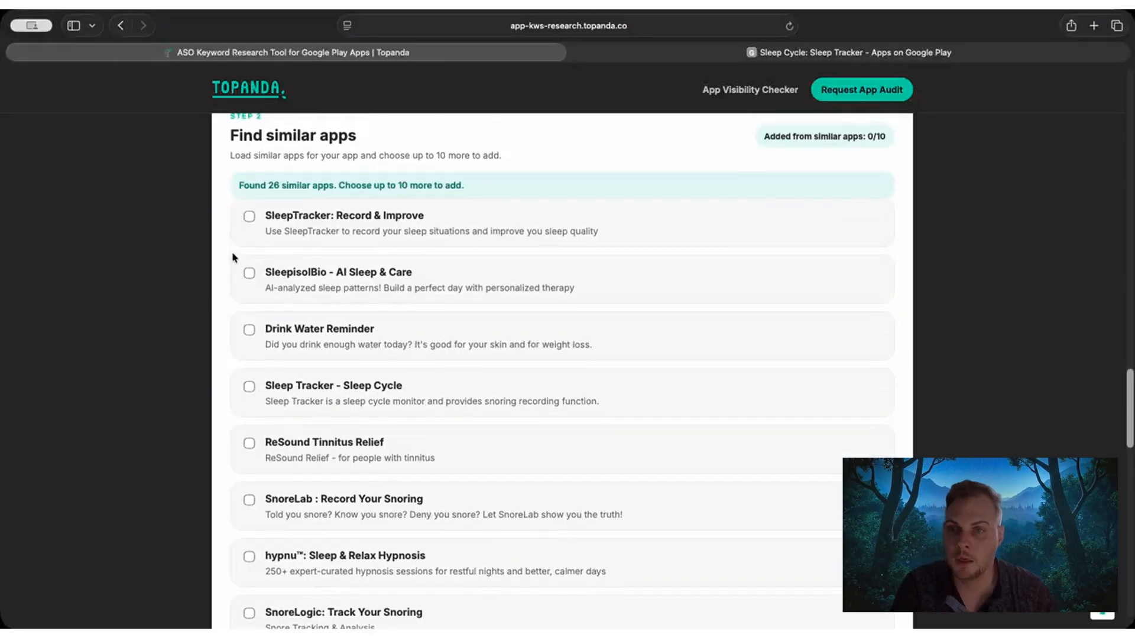
left_click_drag(226, 153, 315, 146)
left_click(312, 146)
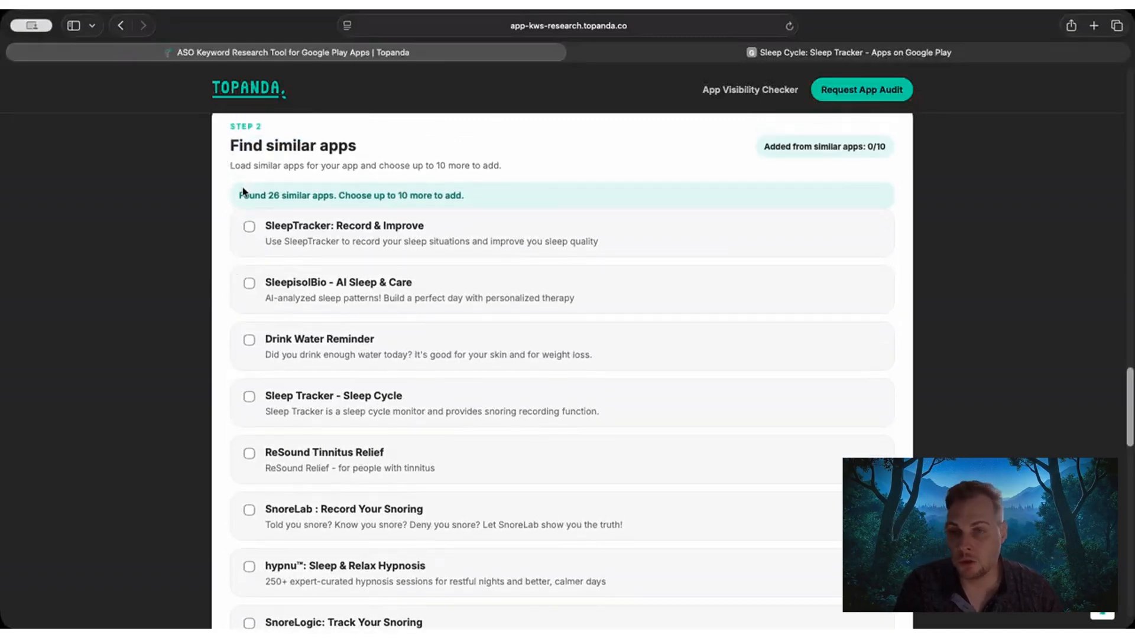
Check the Sleep Cycle: Sleep Tracker listing on Google Play for its similar apps, and return to the keyword research tool.
left_click_drag(238, 196, 495, 193)
left_click(496, 193)
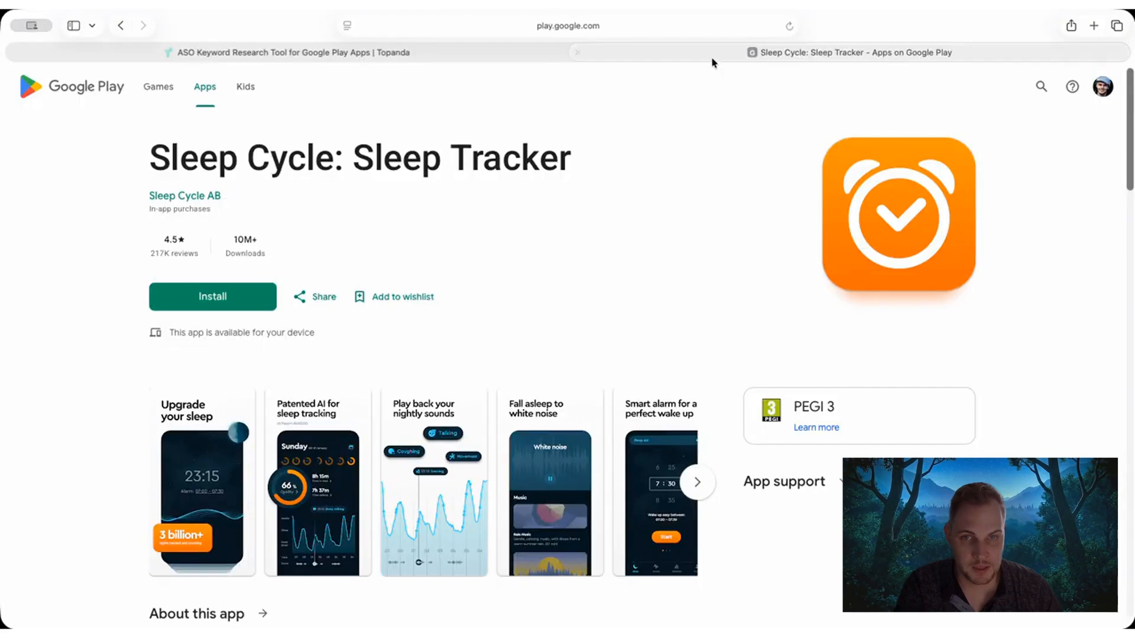
left_click(712, 55)
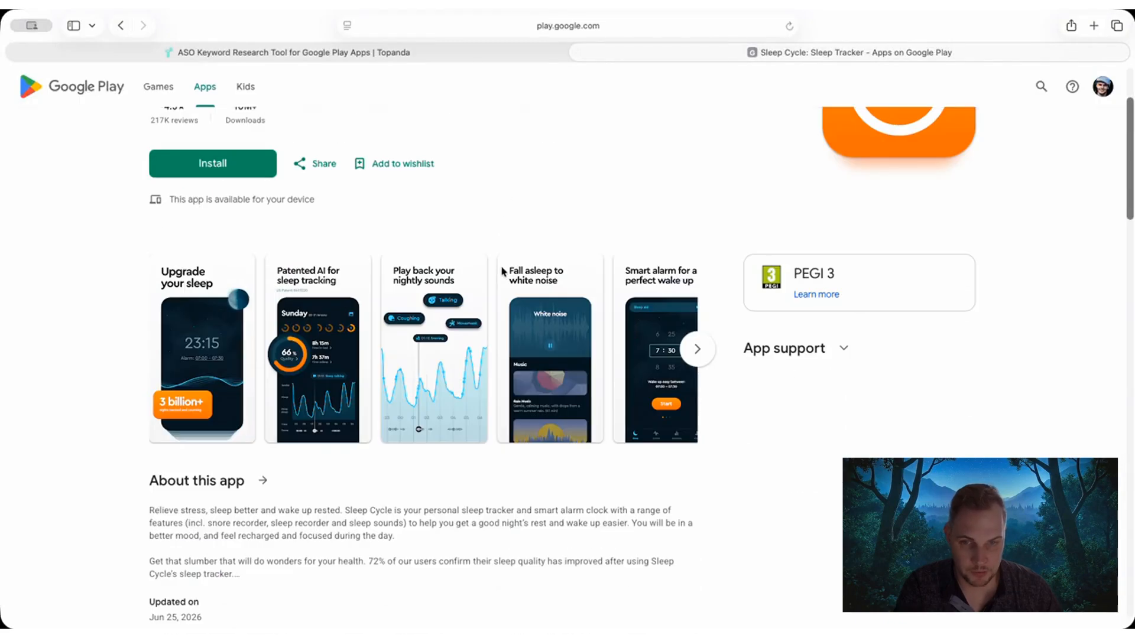
scroll(500, 272, "down", 7)
scroll(499, 272, "down", 10)
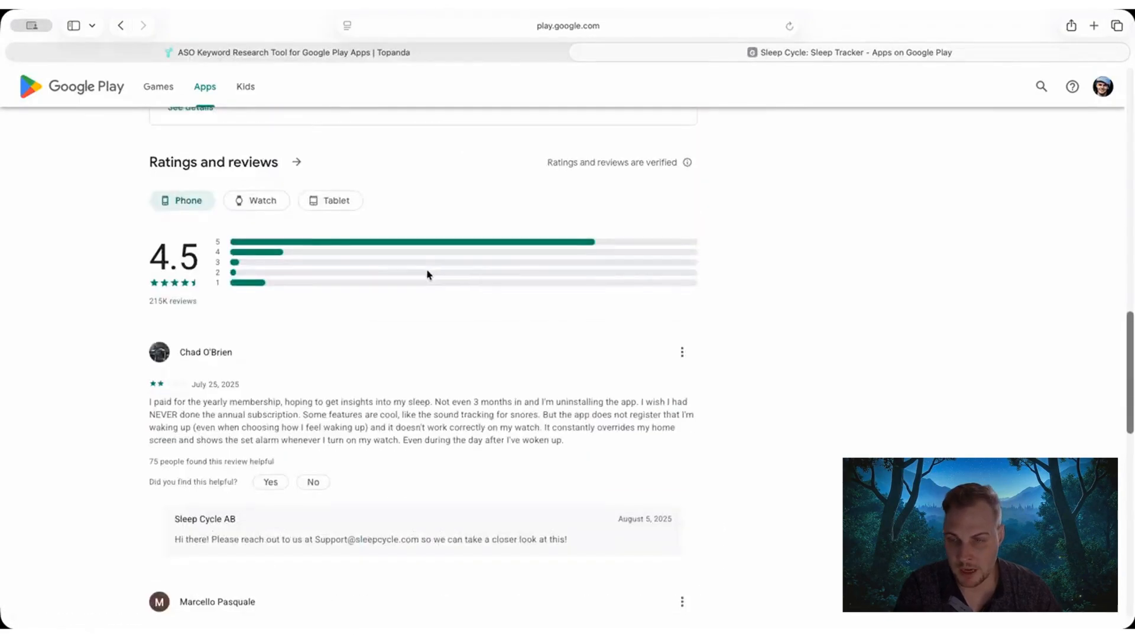
scroll(426, 273, "up", 7)
scroll(426, 273, "up", 10)
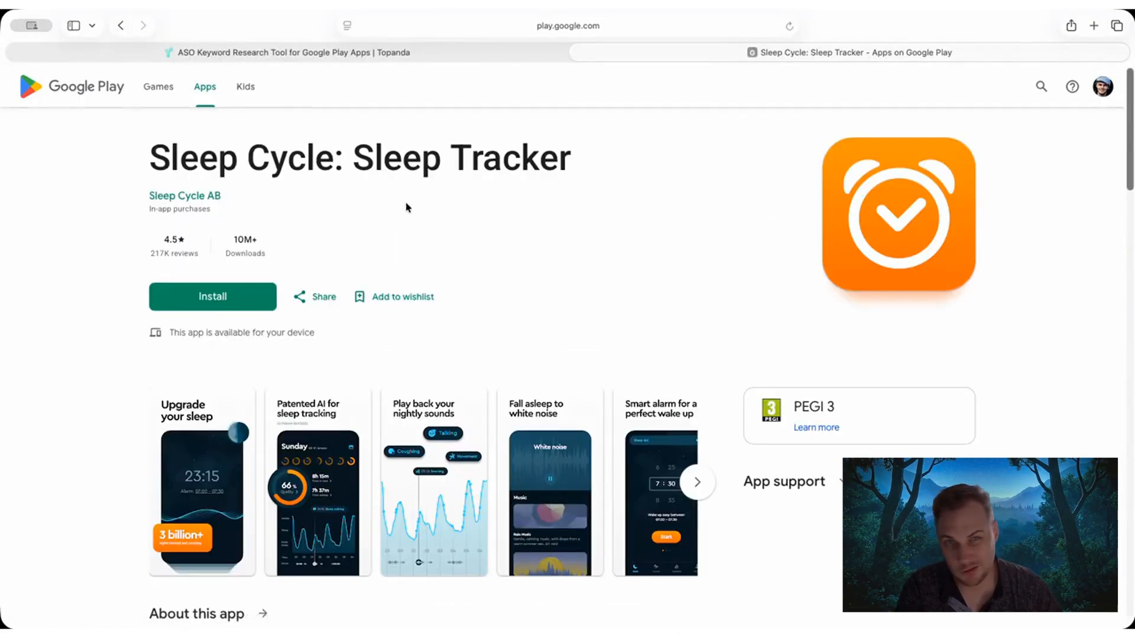
left_click(444, 52)
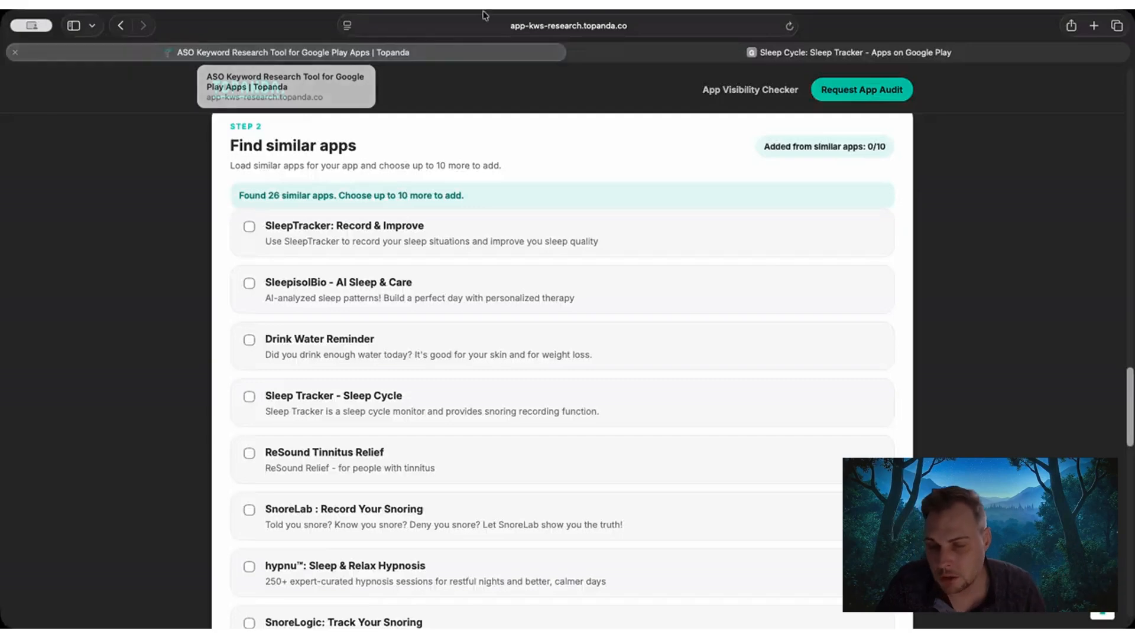
Add SleepTracker: Record & Improve, SleepisolBio - AI Sleep & Care and Sleep Tracker - Sleep Cycle from the similar apps.
scroll(183, 315, "down", 1)
scroll(184, 316, "up", 1)
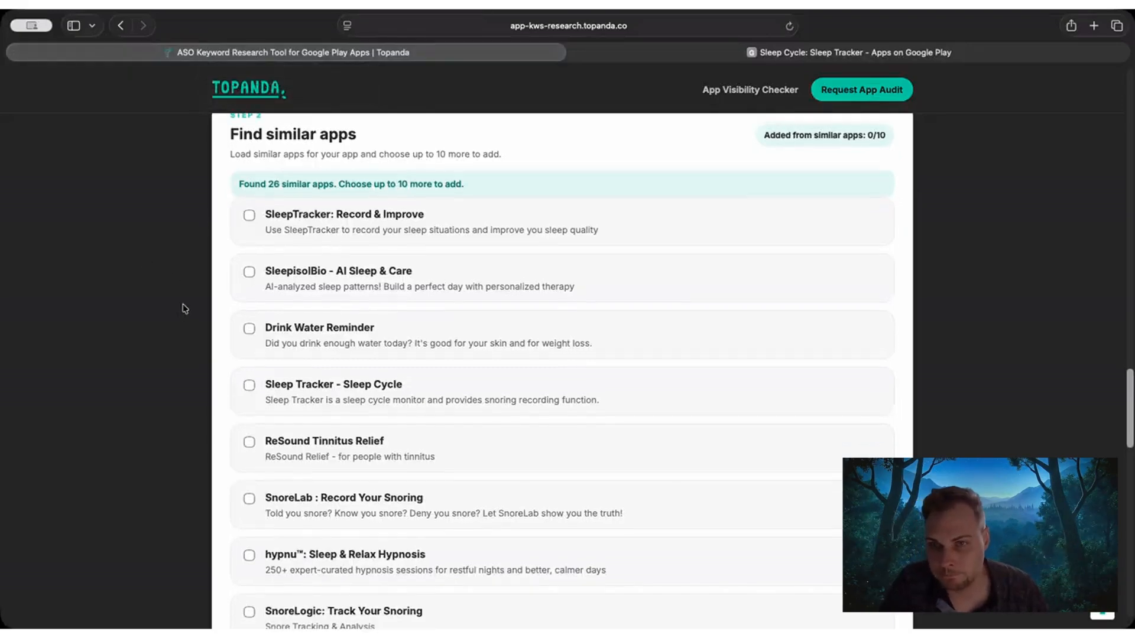
left_click_drag(230, 137, 358, 136)
left_click(290, 177)
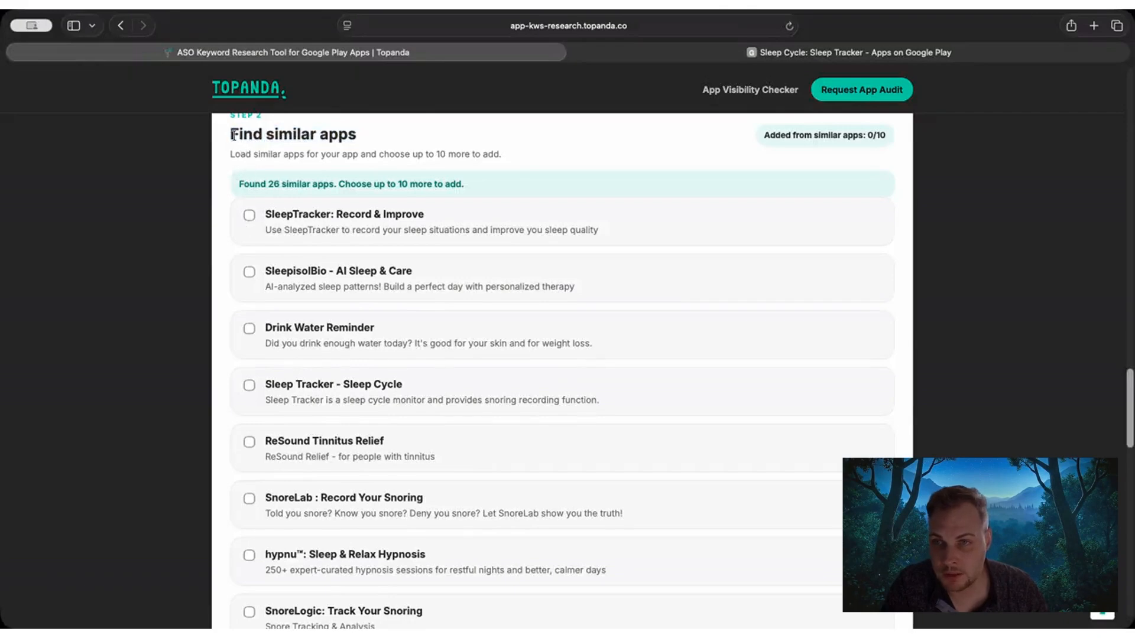
left_click_drag(230, 135, 358, 135)
left_click(250, 220)
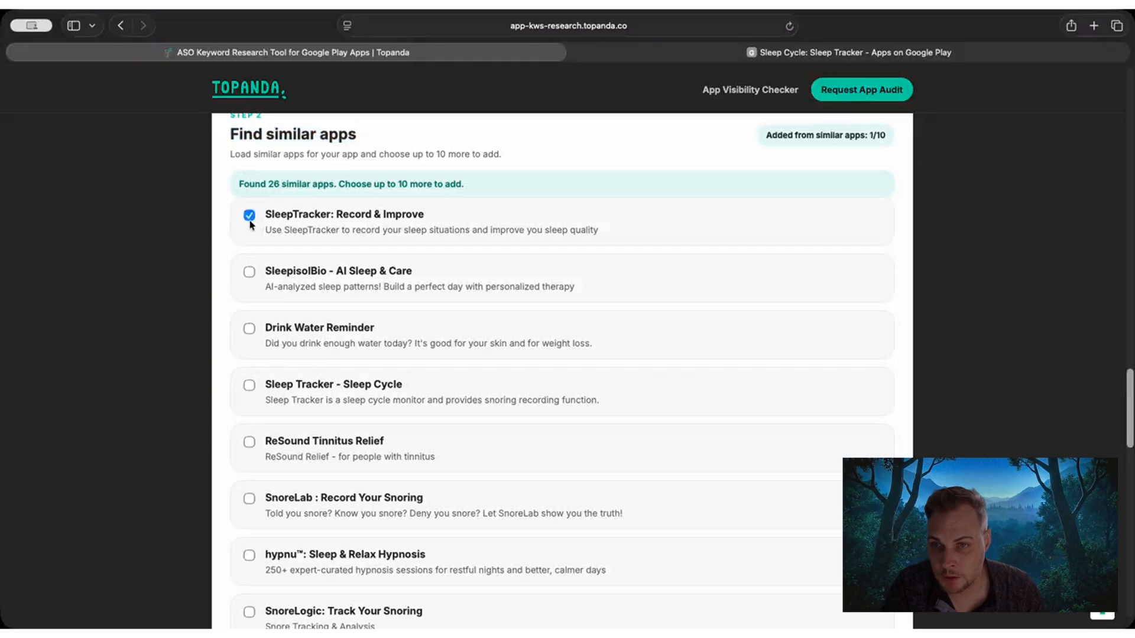
scroll(228, 290, "down", 1)
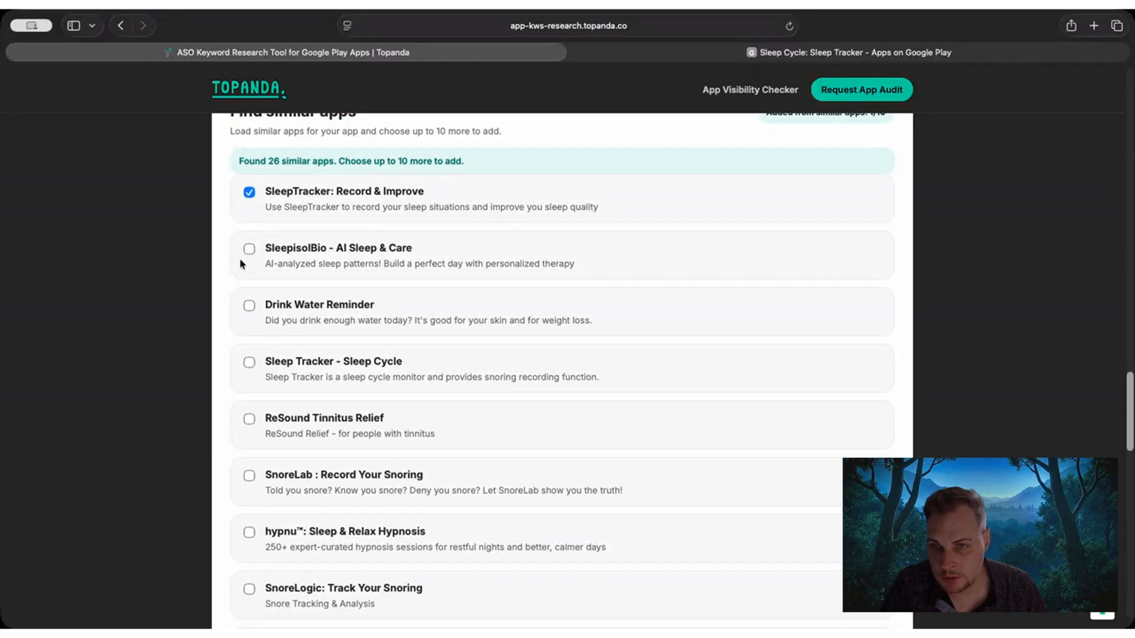
left_click(249, 251)
scroll(233, 321, "down", 1)
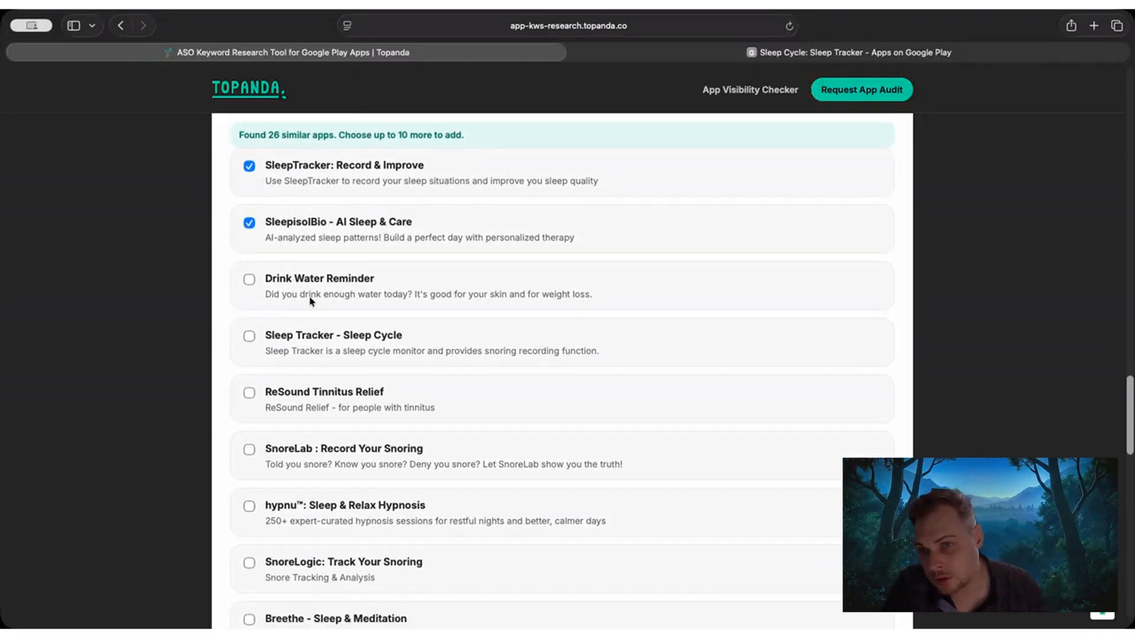
left_click(249, 332)
scroll(246, 331, "down", 2)
scroll(246, 335, "down", 5)
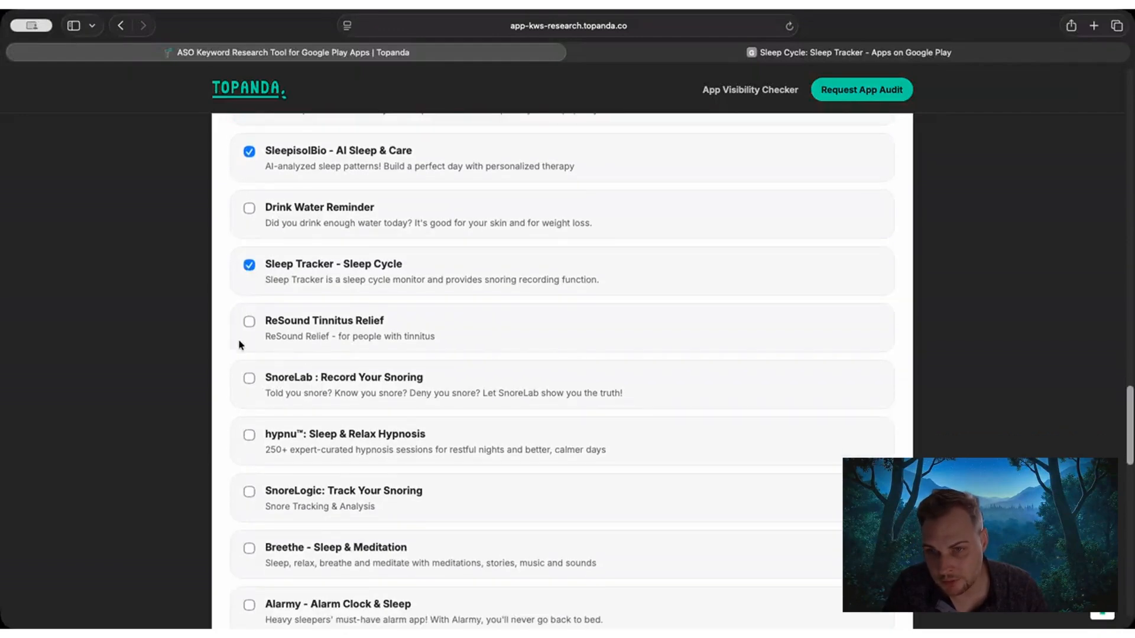
Add Breathe - Sleep & Meditation, hypnu: Sleep & Relax Hypnosis, Alarmy - Alarm Clock & Sleep and Sleep Tracker & Alarm - Moonap from the similar apps.
scroll(233, 367, "down", 1)
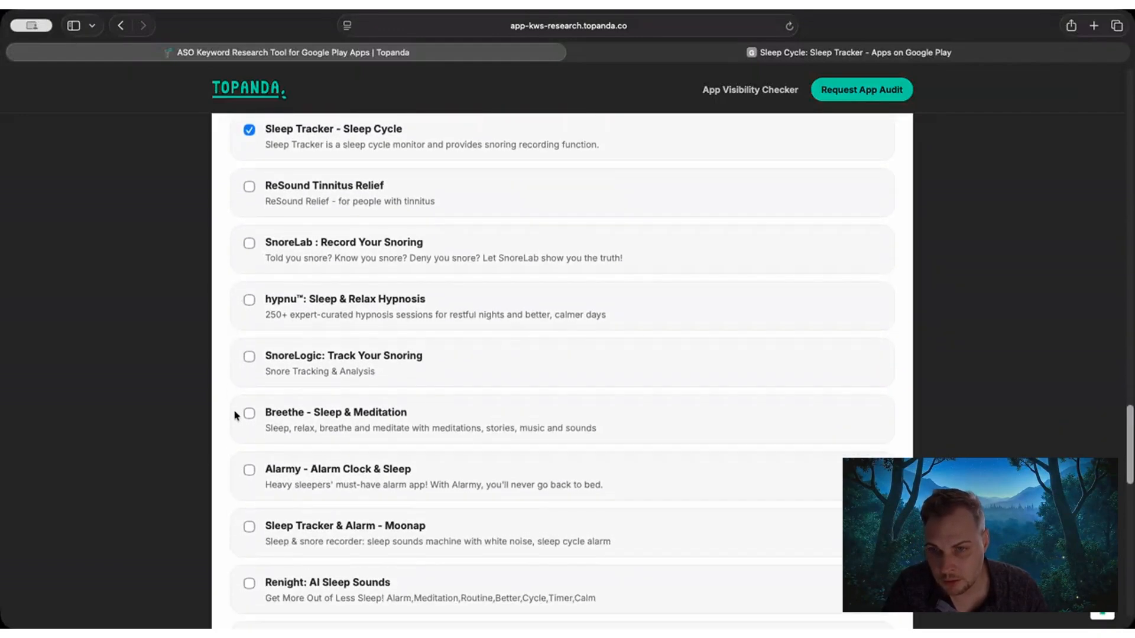
left_click(249, 413)
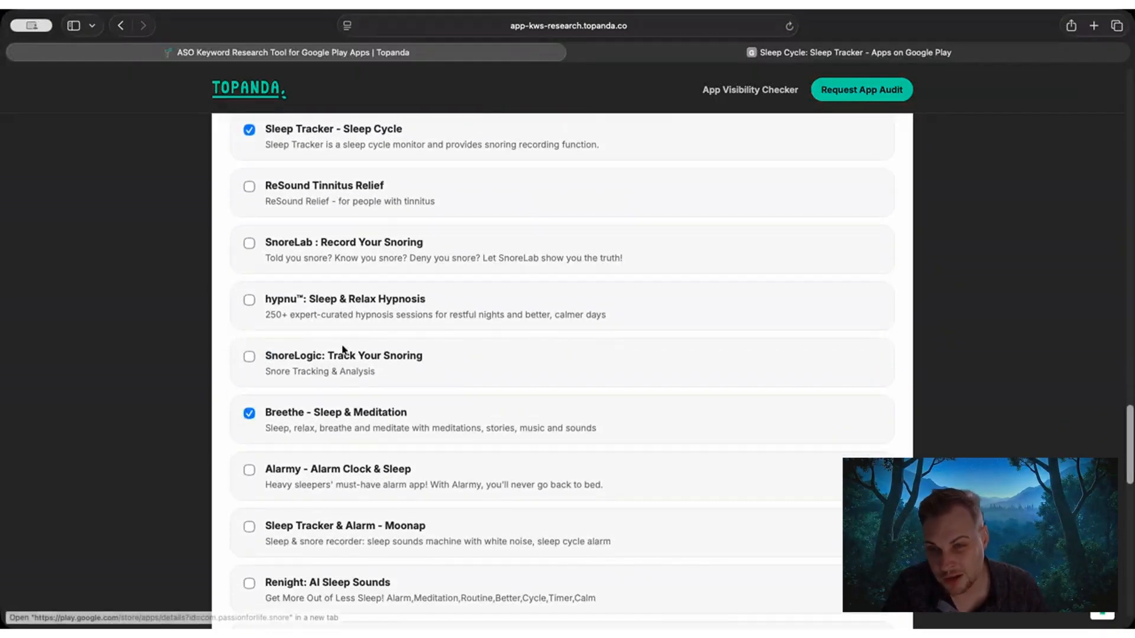
left_click(249, 300)
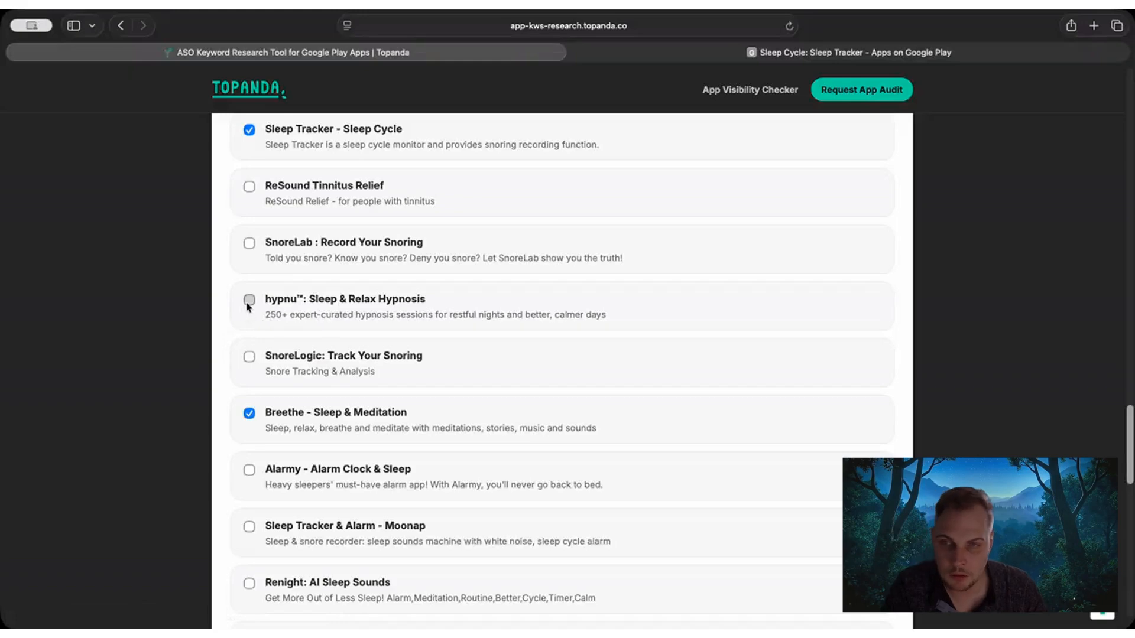
scroll(304, 318, "down", 2)
scroll(304, 318, "down", 1)
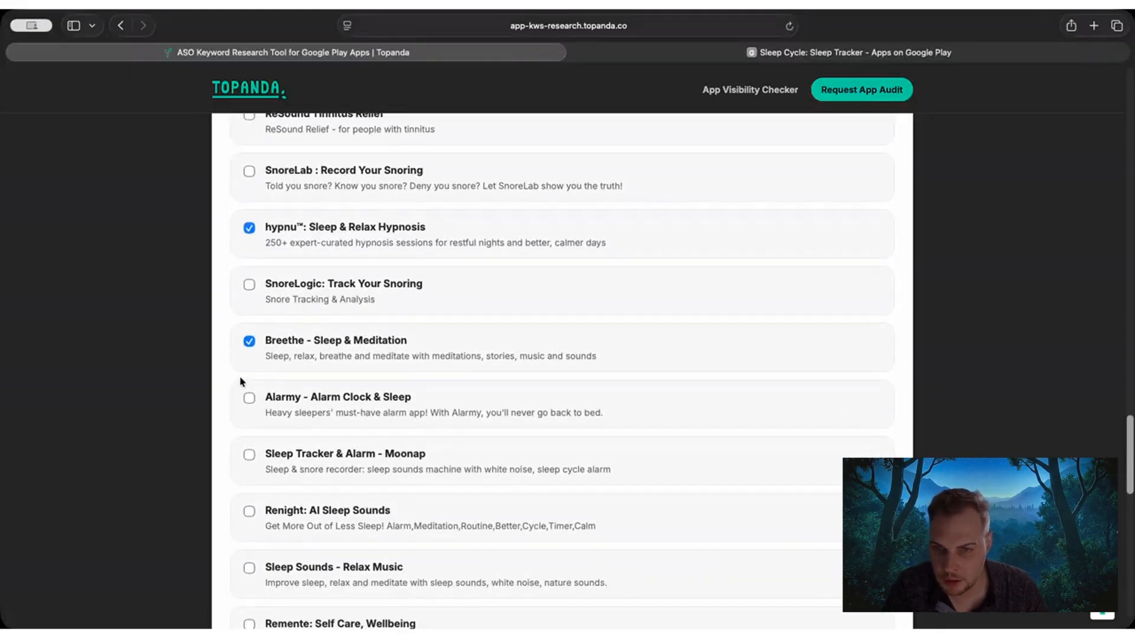
left_click(249, 397)
left_click(249, 455)
scroll(247, 470, "down", 1)
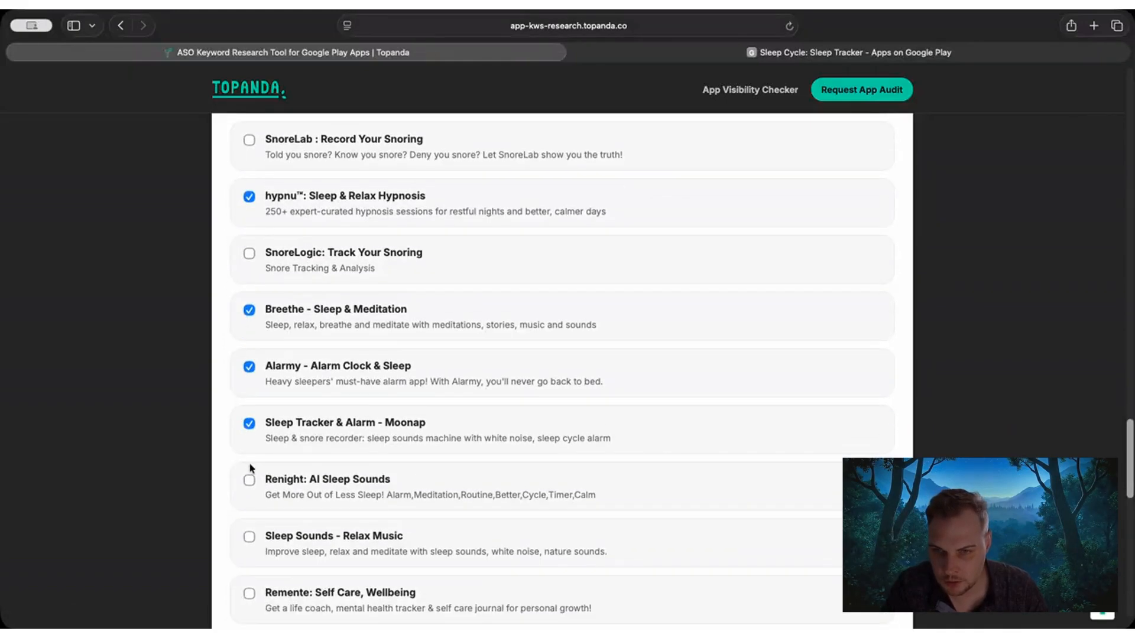
Look through the remaining similar apps without adding more, and continue to Step 3.
scroll(248, 470, "down", 1)
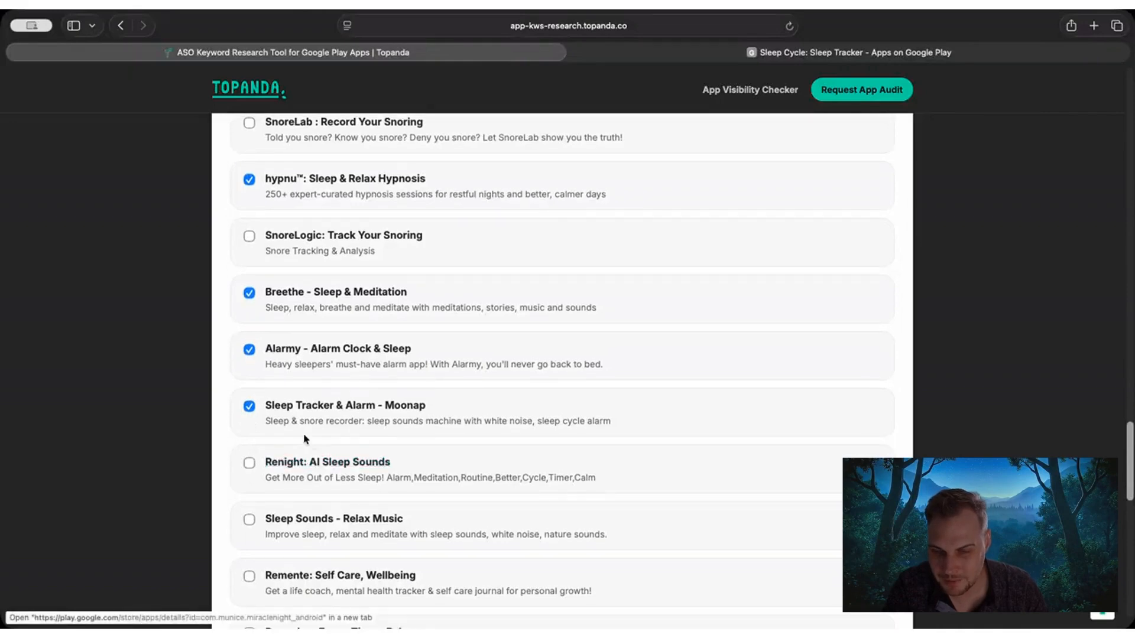
scroll(293, 468, "down", 2)
scroll(280, 404, "down", 4)
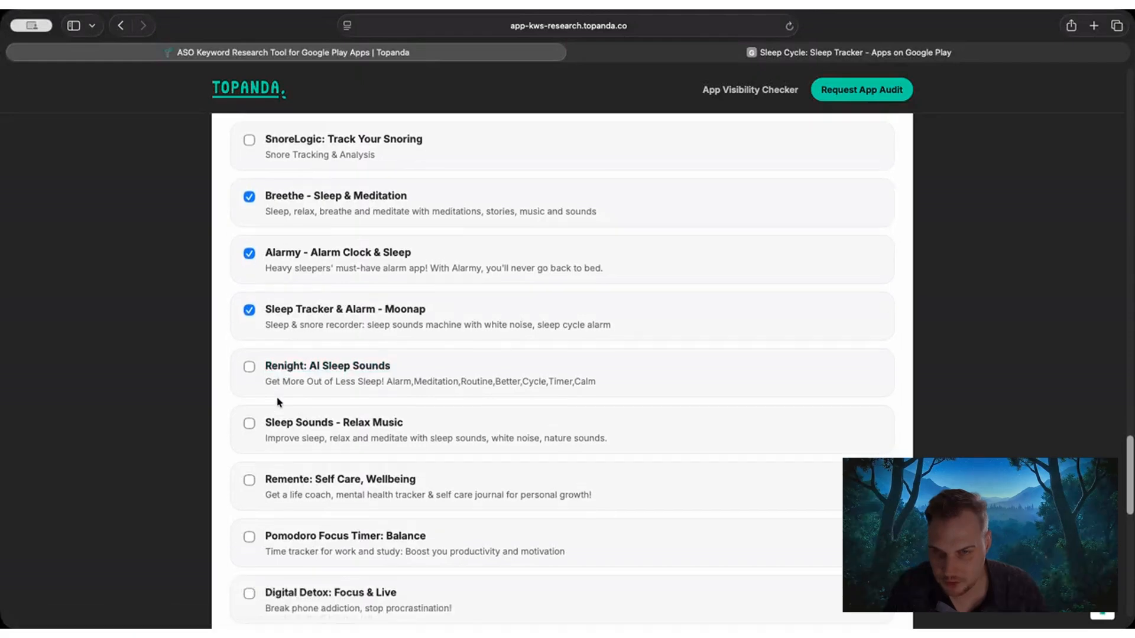
scroll(278, 404, "down", 6)
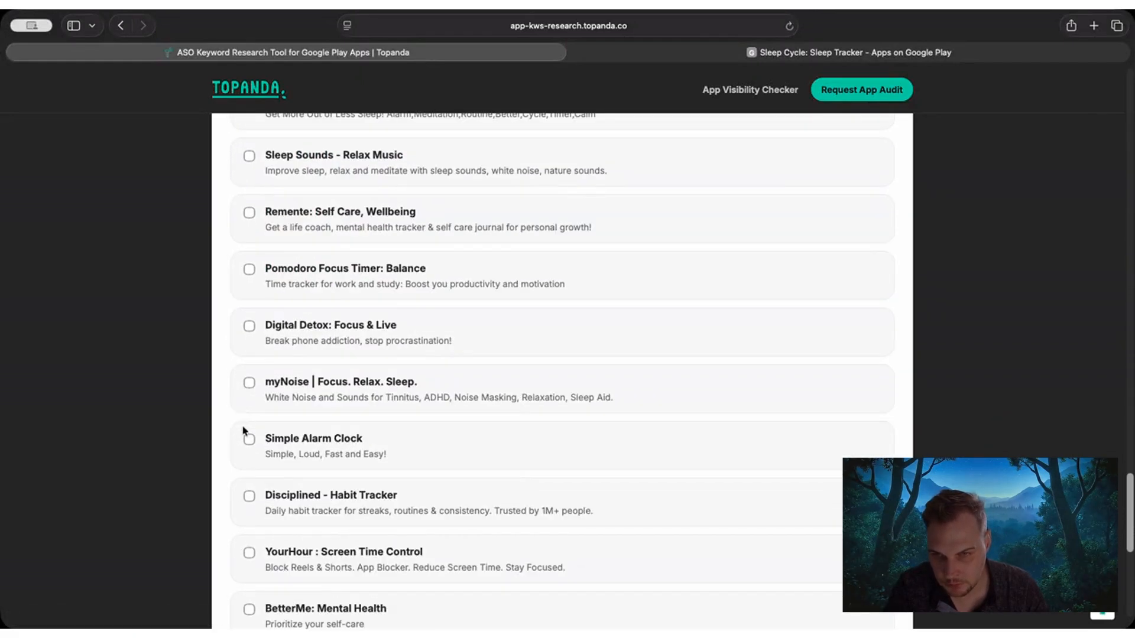
scroll(242, 431, "down", 2)
scroll(236, 428, "down", 12)
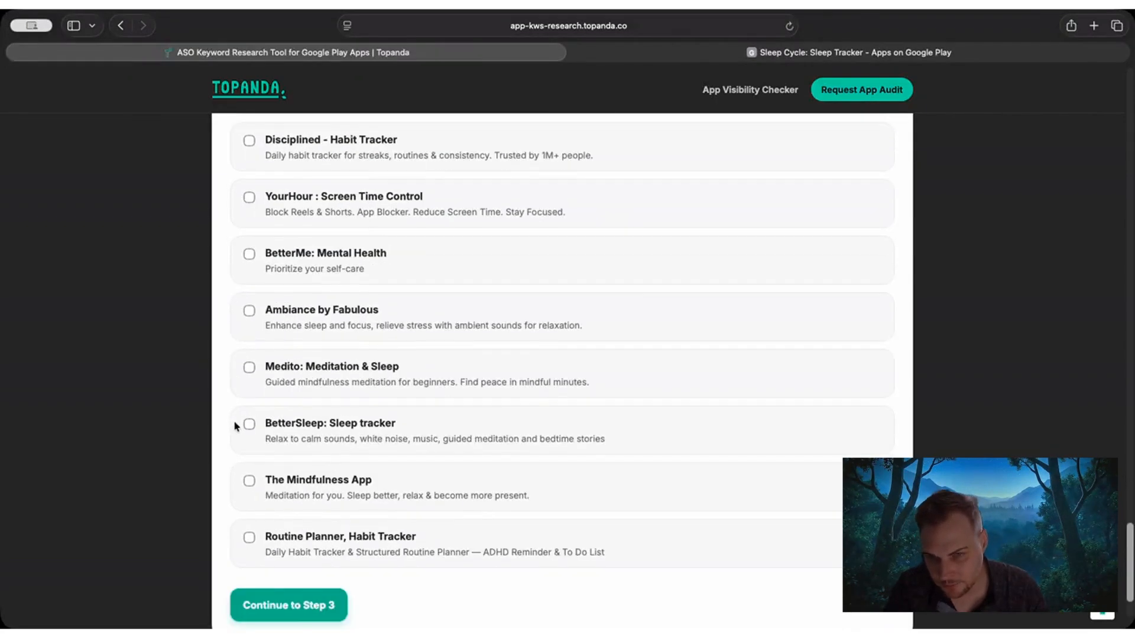
left_click(291, 511)
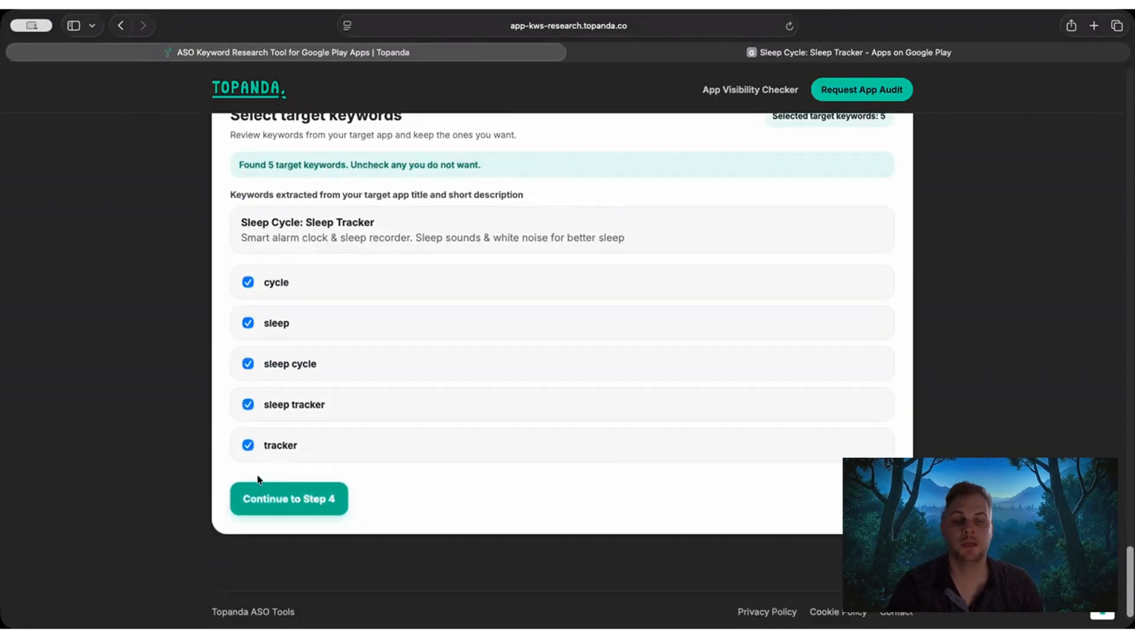
Keep all the extracted target keywords selected and continue to Step 4.
scroll(283, 350, "up", 2)
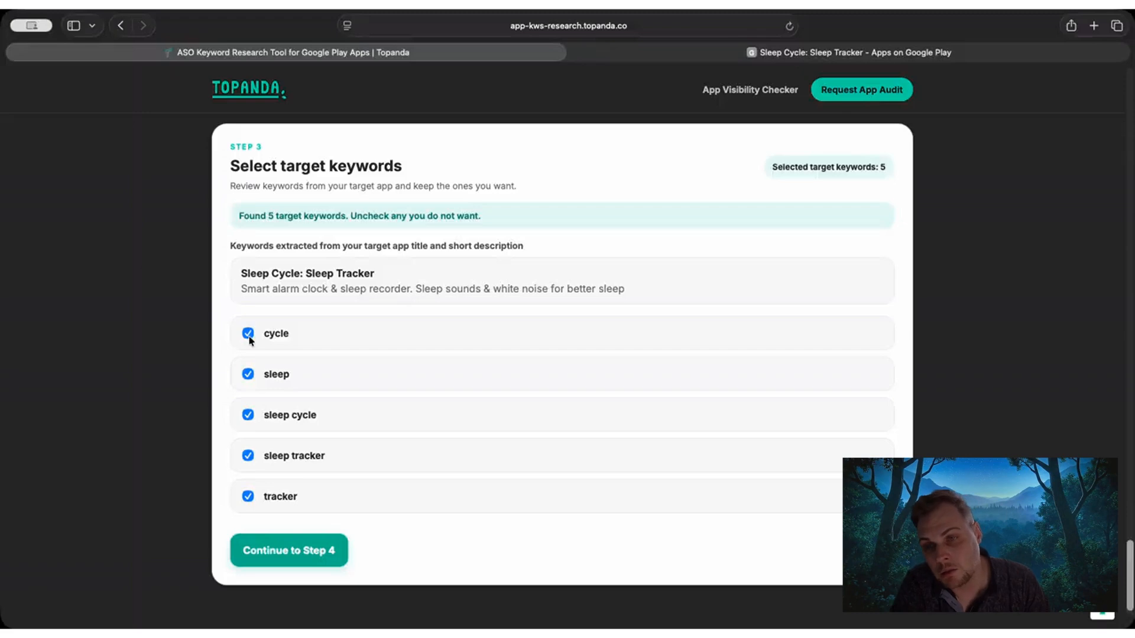
scroll(402, 373, "down", 1)
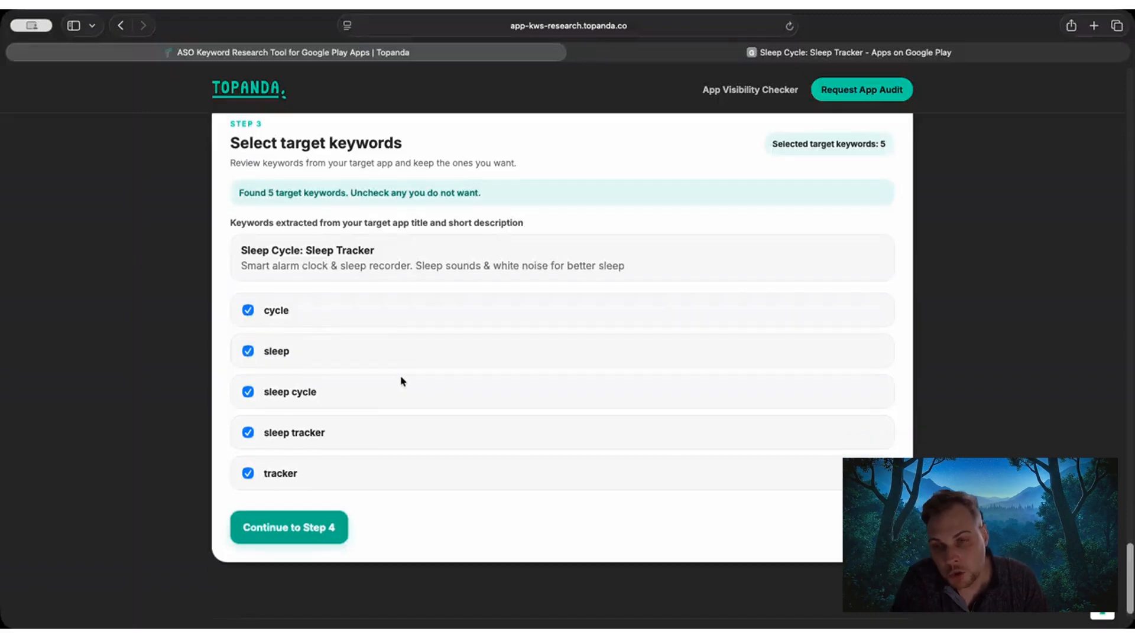
left_click(297, 523)
scroll(199, 427, "down", 1)
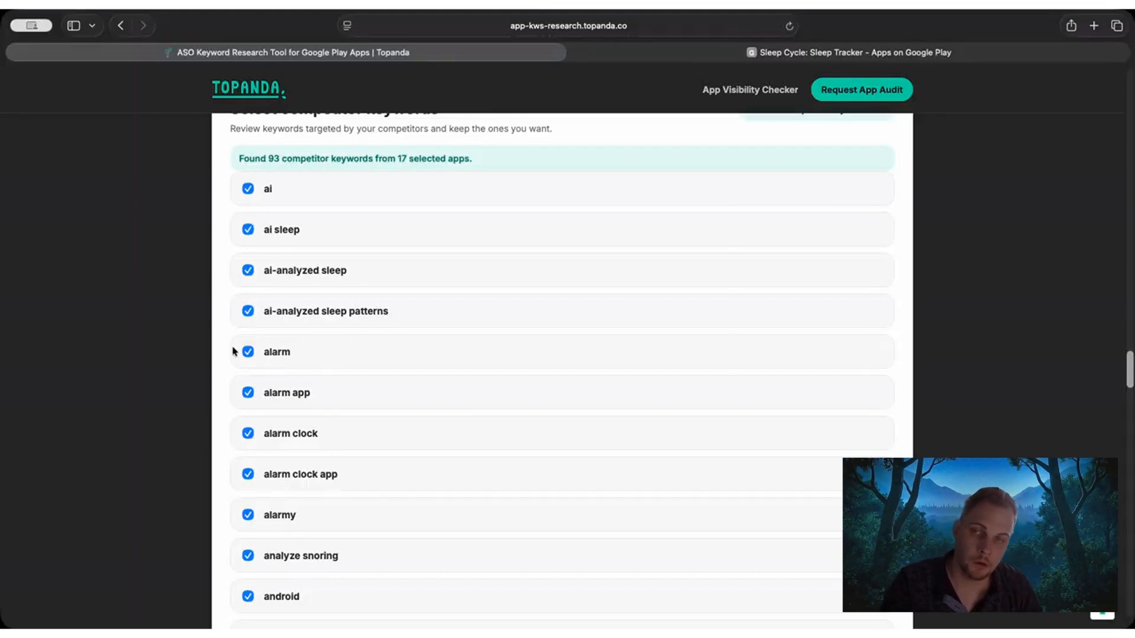
Review the Step 3 target keywords from cycle to tracker against the app's title and short description, leaving all of them selected.
scroll(290, 361, "up", 2)
scroll(290, 361, "down", 4)
scroll(290, 363, "up", 10)
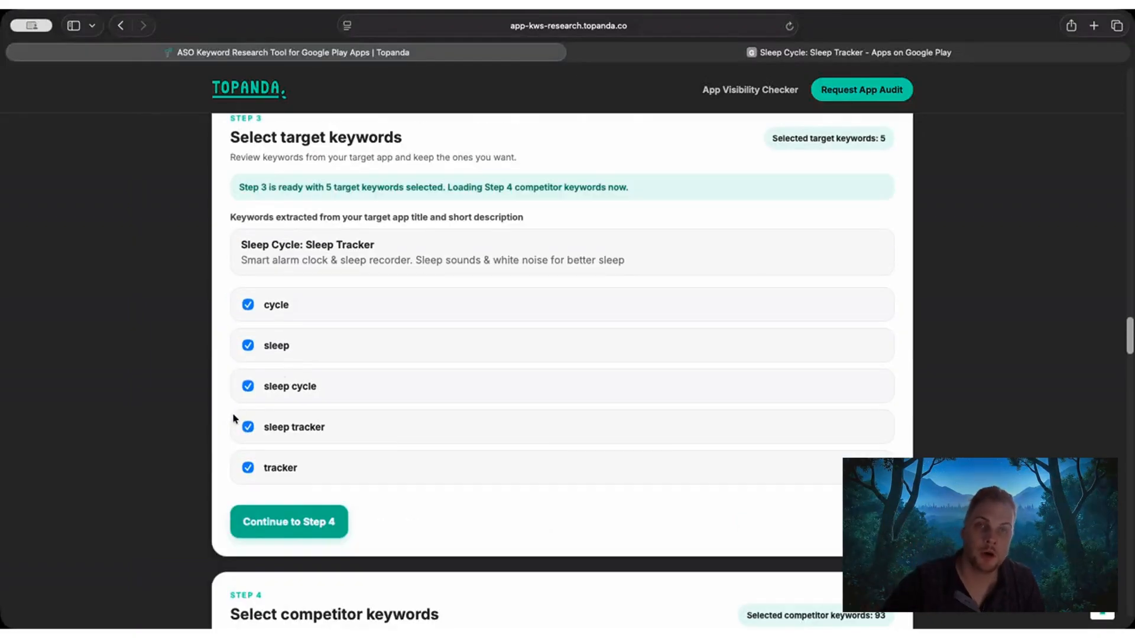
scroll(230, 410, "down", 1)
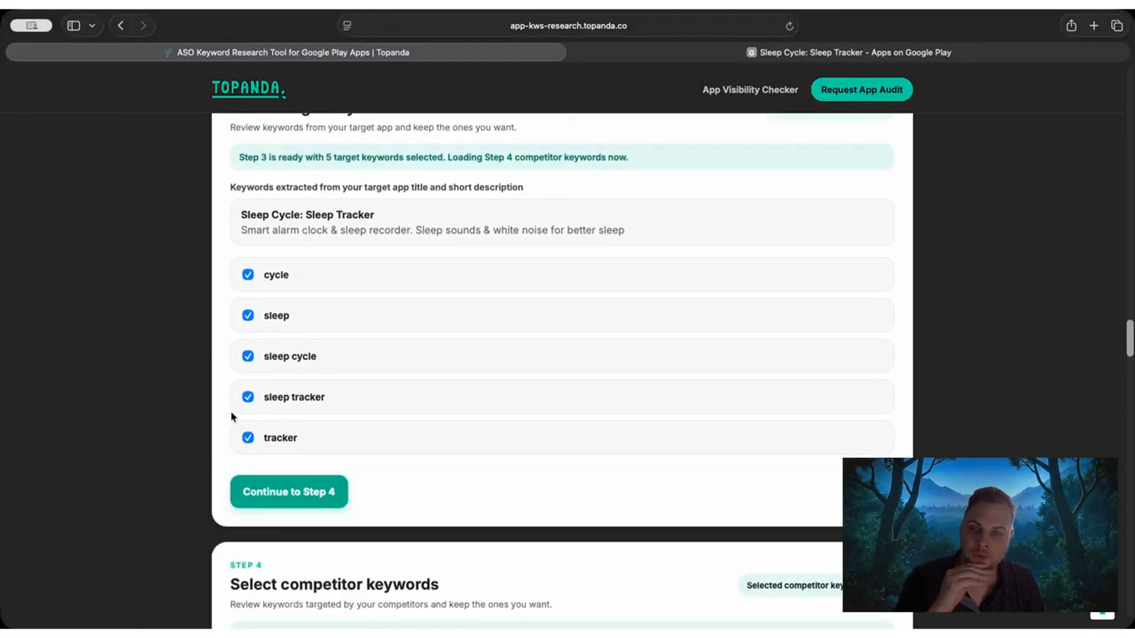
left_click(272, 443)
left_click(247, 438)
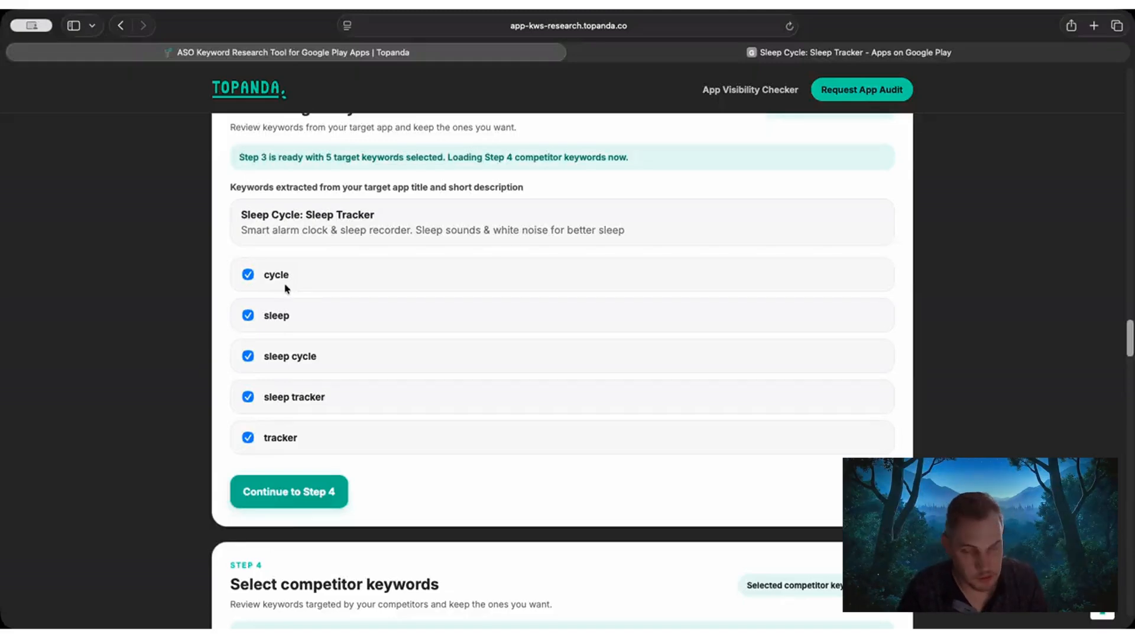
scroll(221, 355, "down", 2)
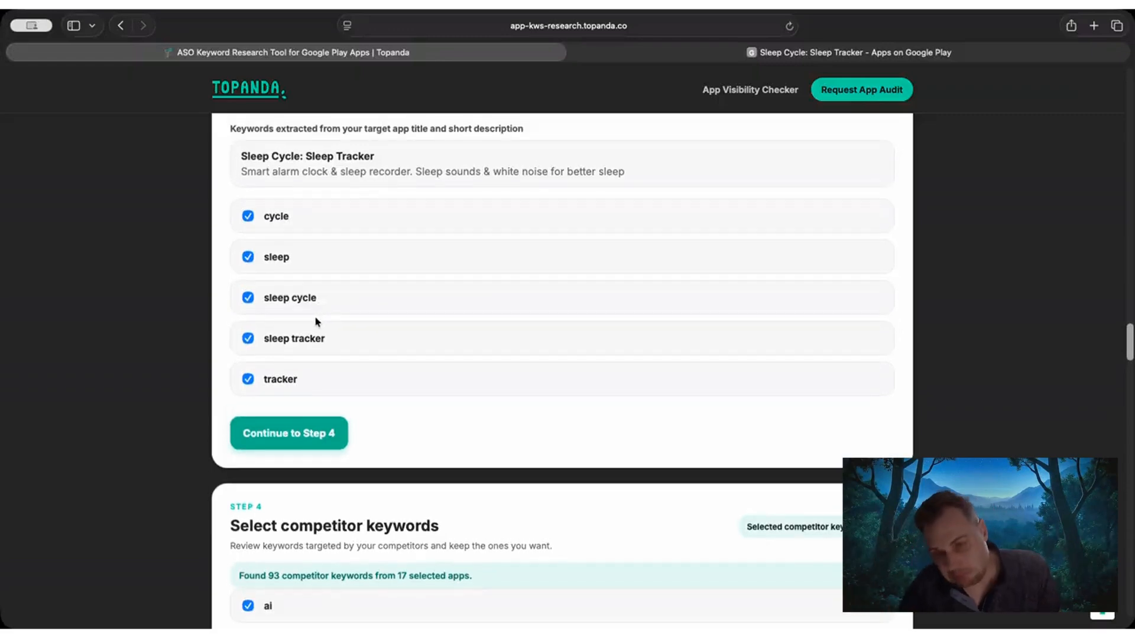
Exclude the keyword "ai" from the Step 4 competitor keywords.
scroll(344, 322, "down", 4)
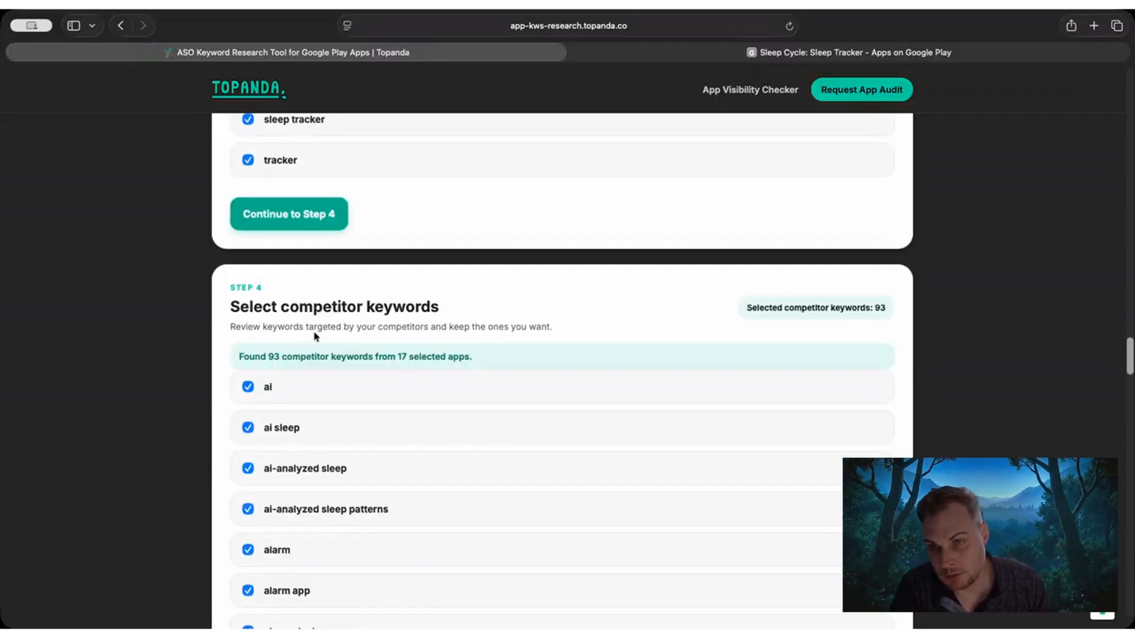
scroll(337, 288, "up", 4)
scroll(355, 388, "down", 5)
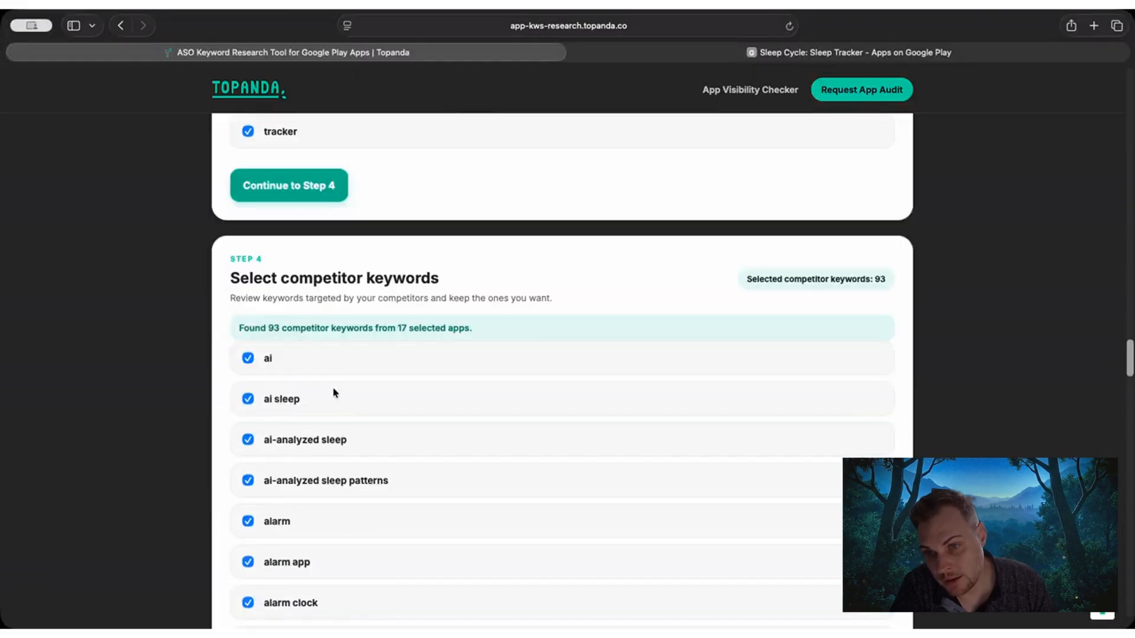
left_click_drag(237, 271, 434, 276)
left_click(434, 276)
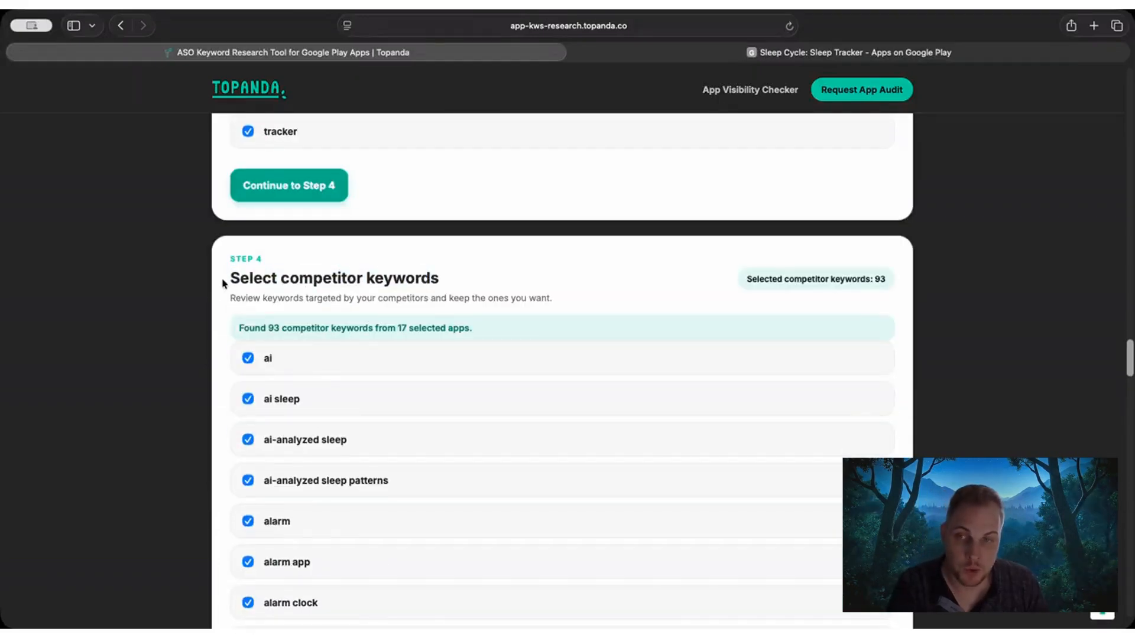
left_click_drag(223, 283, 370, 278)
left_click(371, 278)
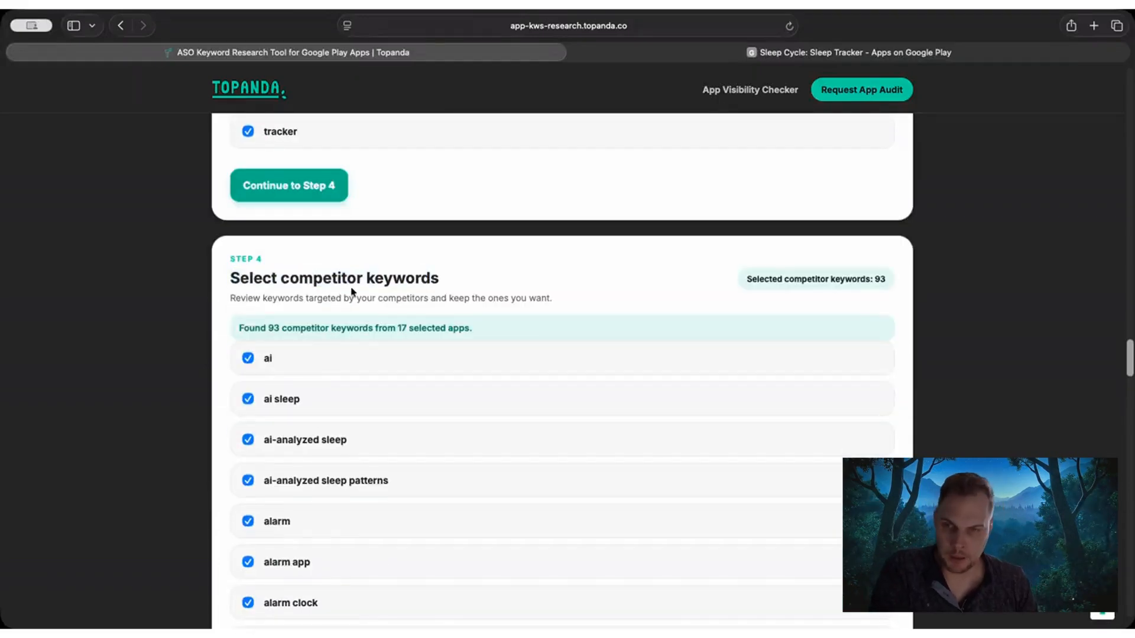
scroll(264, 277, "down", 1)
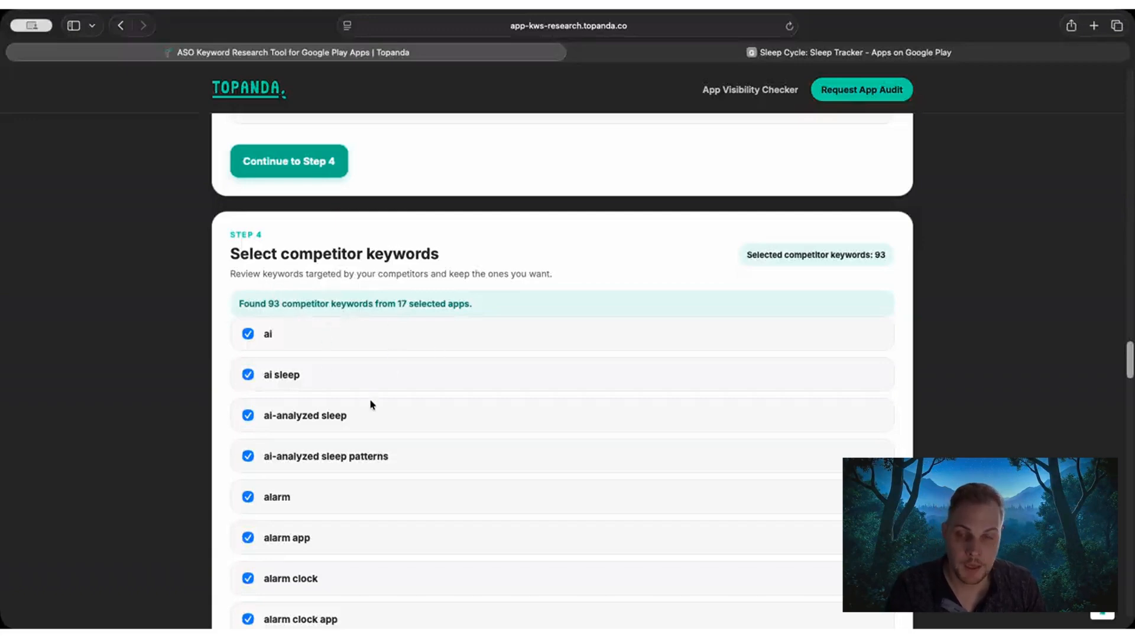
left_click(249, 339)
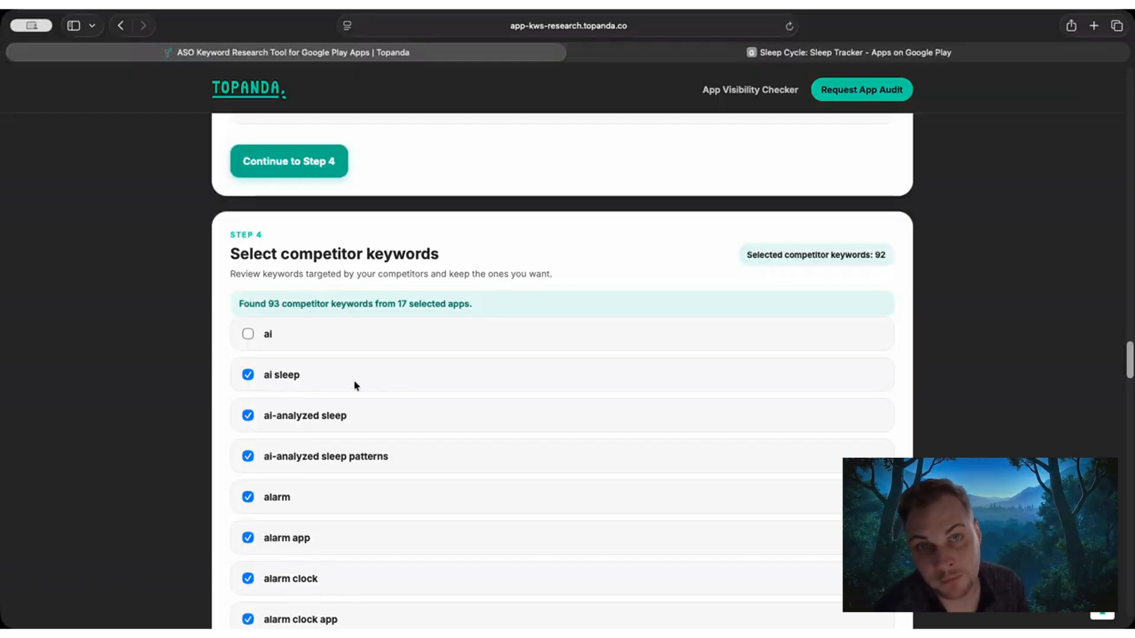
scroll(314, 367, "down", 5)
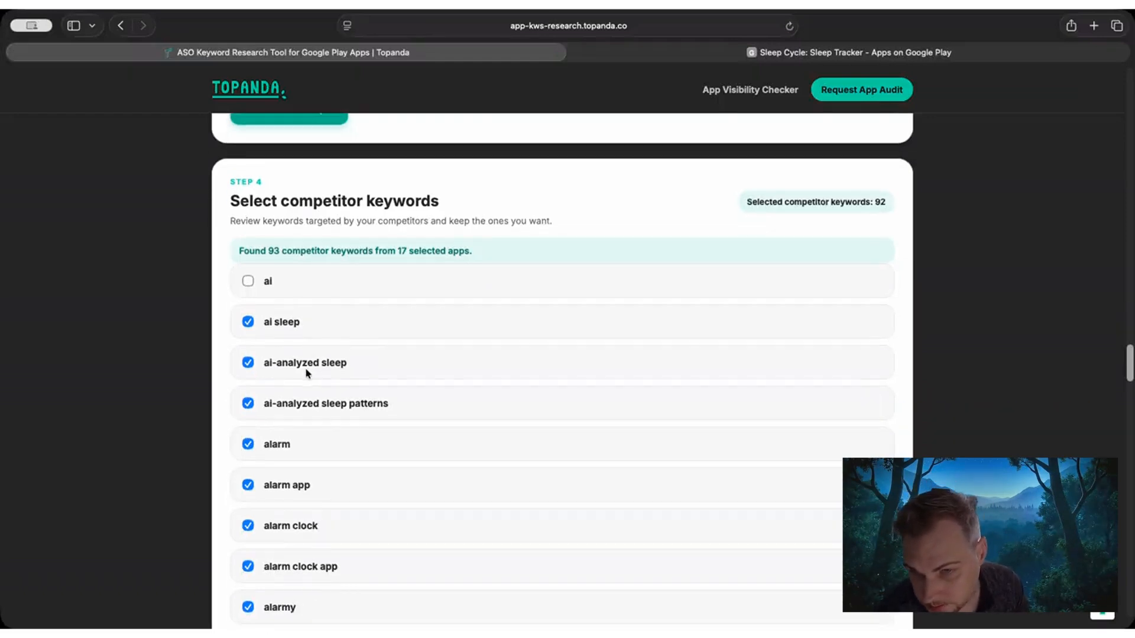
Exclude the keywords "android" and "care" from the Step 4 competitor keywords, keeping the sleep and alarm terms around them.
scroll(303, 379, "down", 3)
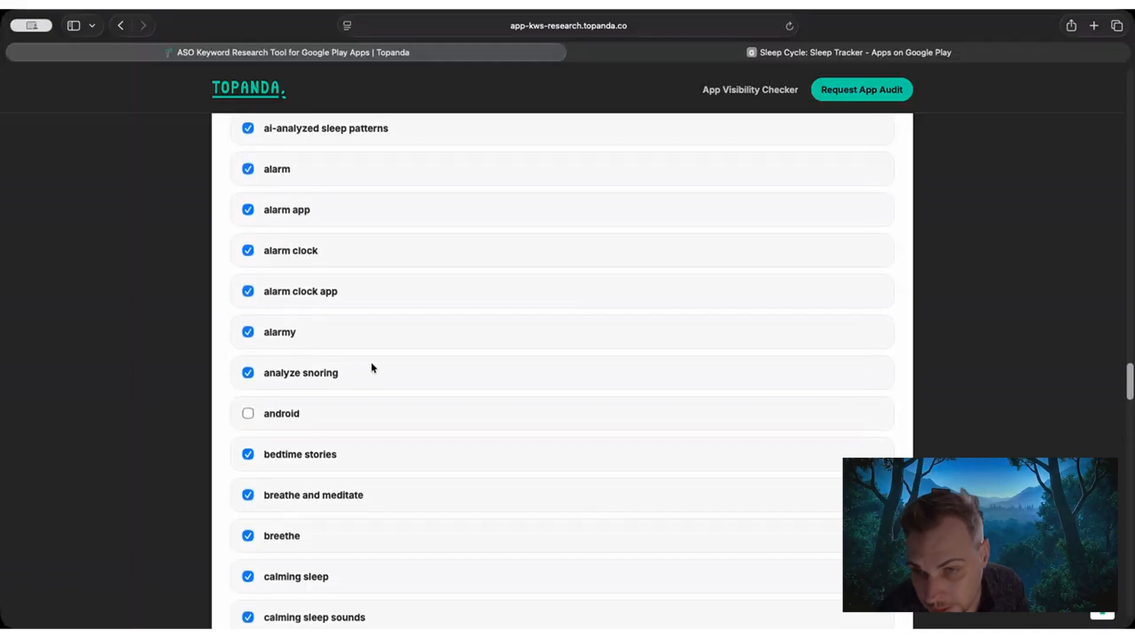
scroll(411, 332, "down", 3)
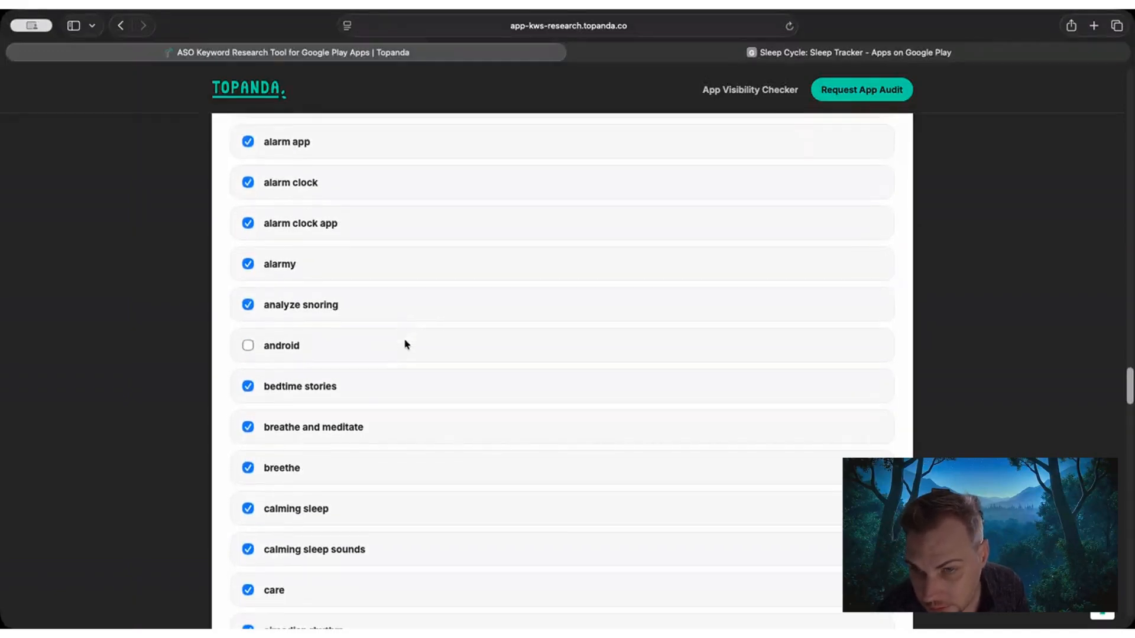
scroll(402, 354, "down", 5)
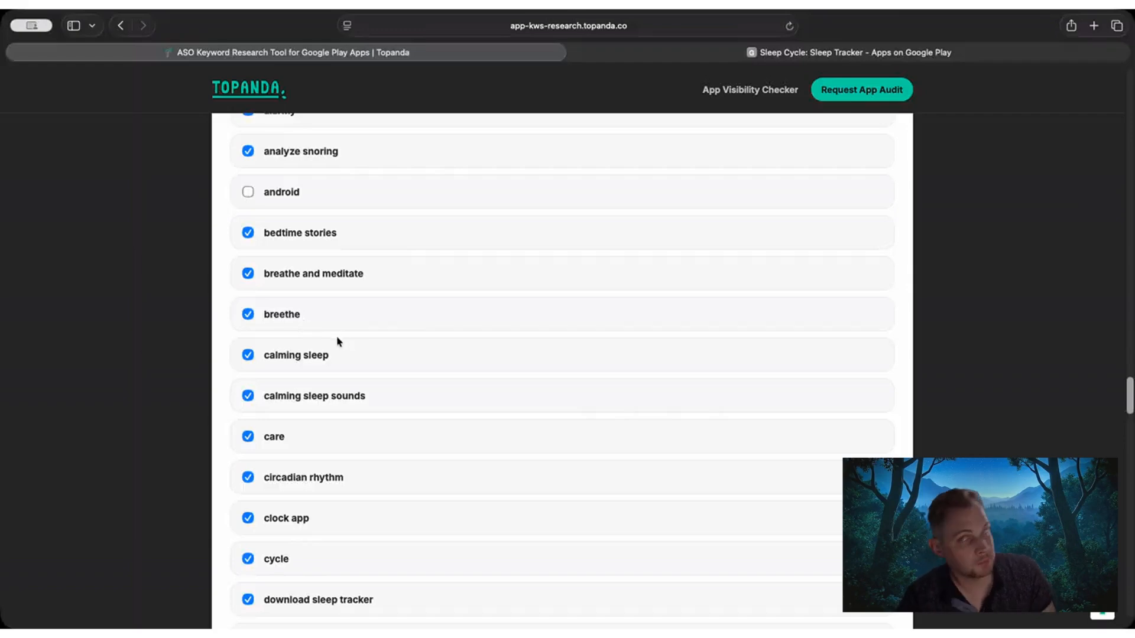
scroll(324, 339, "down", 1)
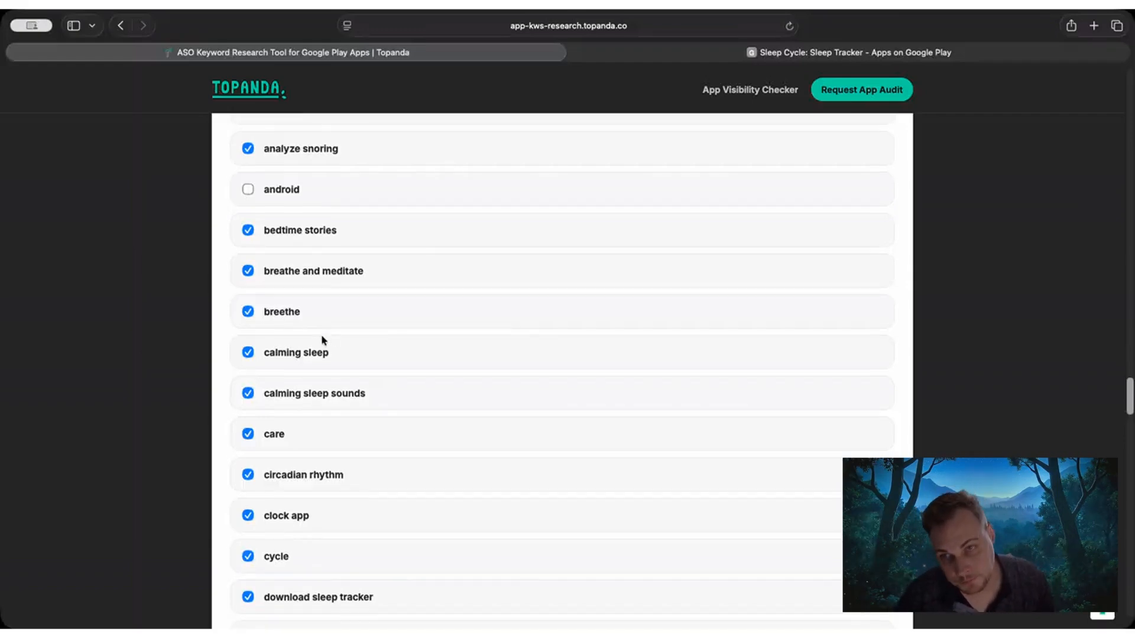
scroll(321, 336, "down", 1)
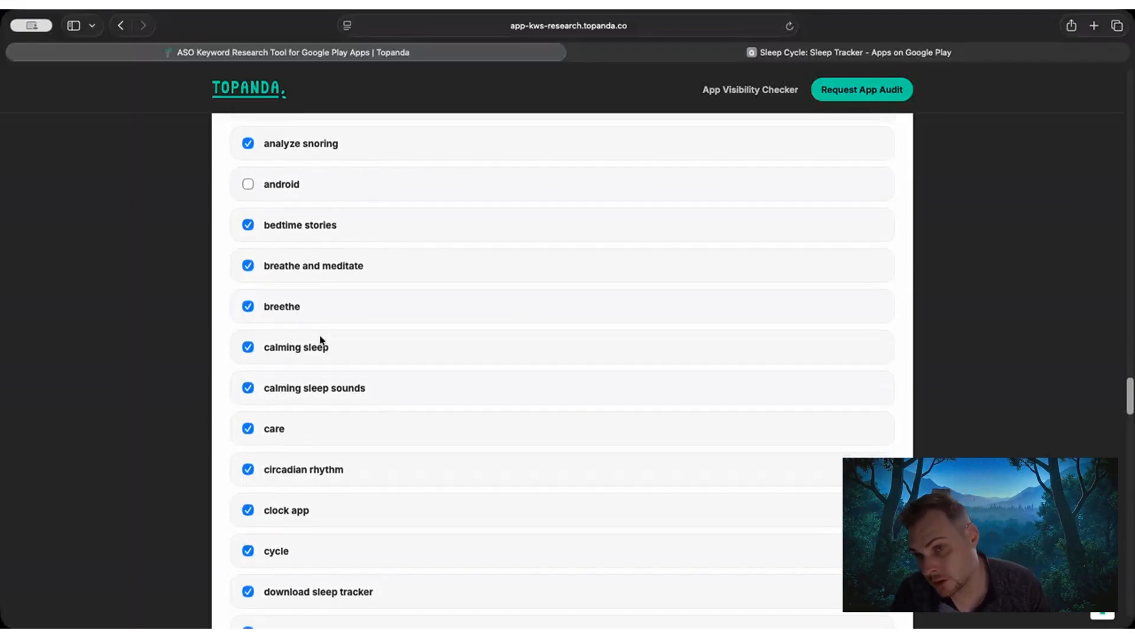
scroll(332, 363, "down", 2)
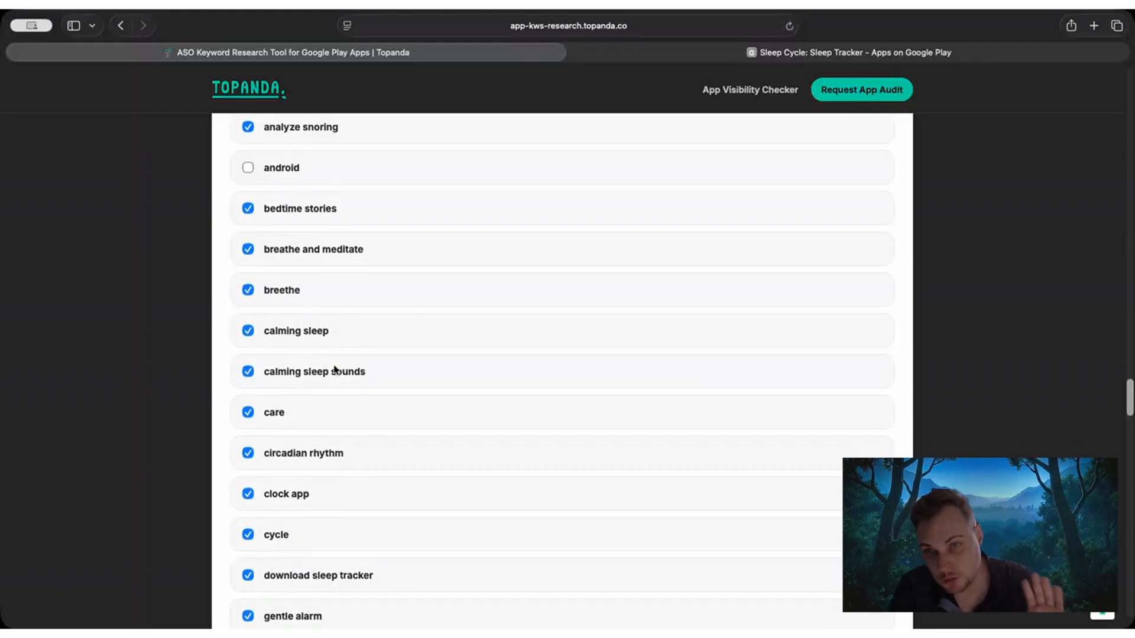
scroll(331, 355, "down", 1)
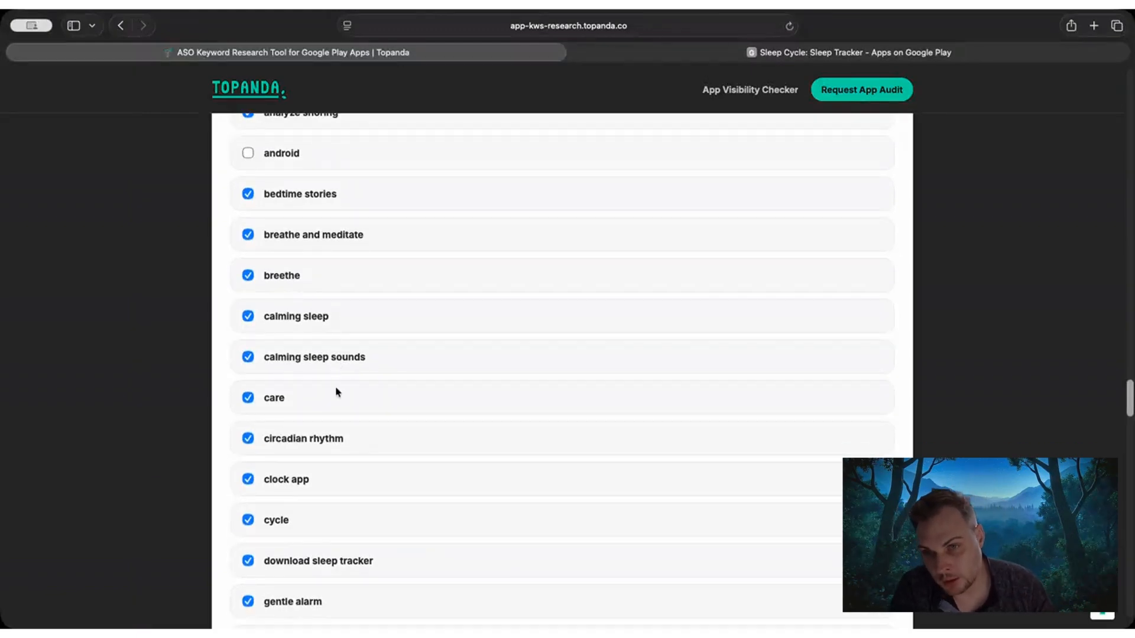
scroll(322, 373, "down", 2)
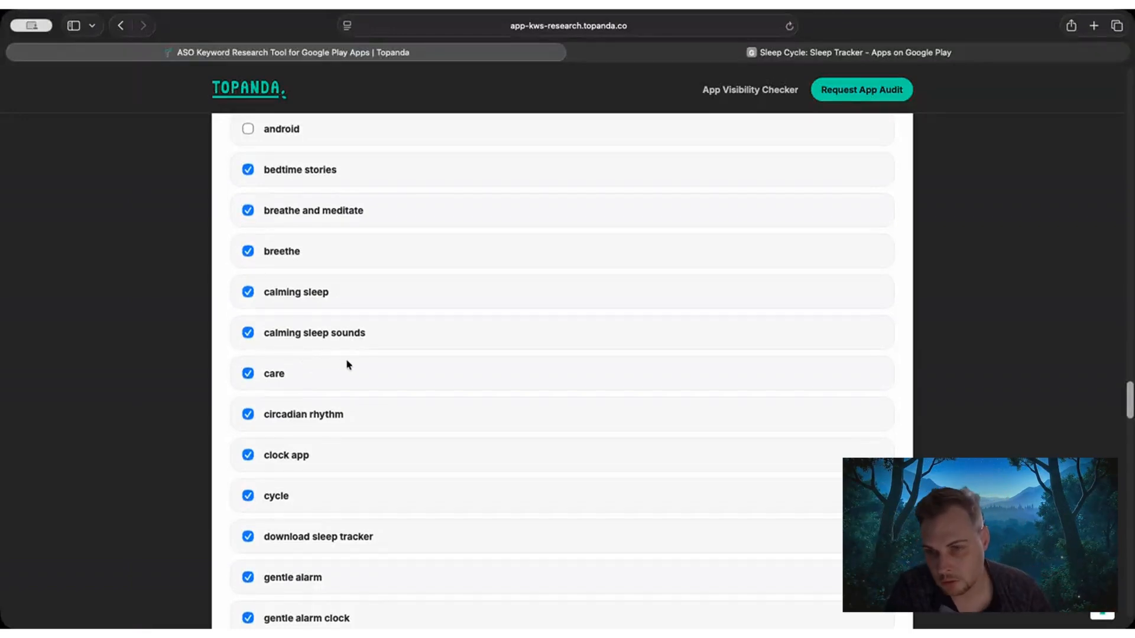
scroll(352, 370, "down", 1)
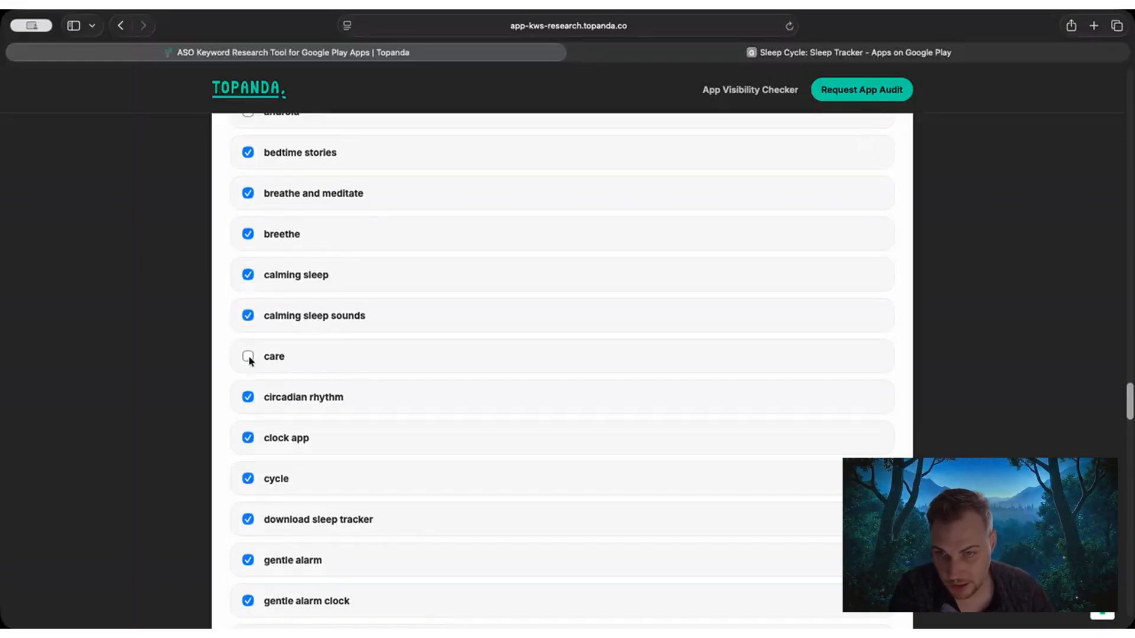
Review the competitor keywords from circadian rhythm onward and exclude the generic keyword "improve".
scroll(336, 362, "down", 1)
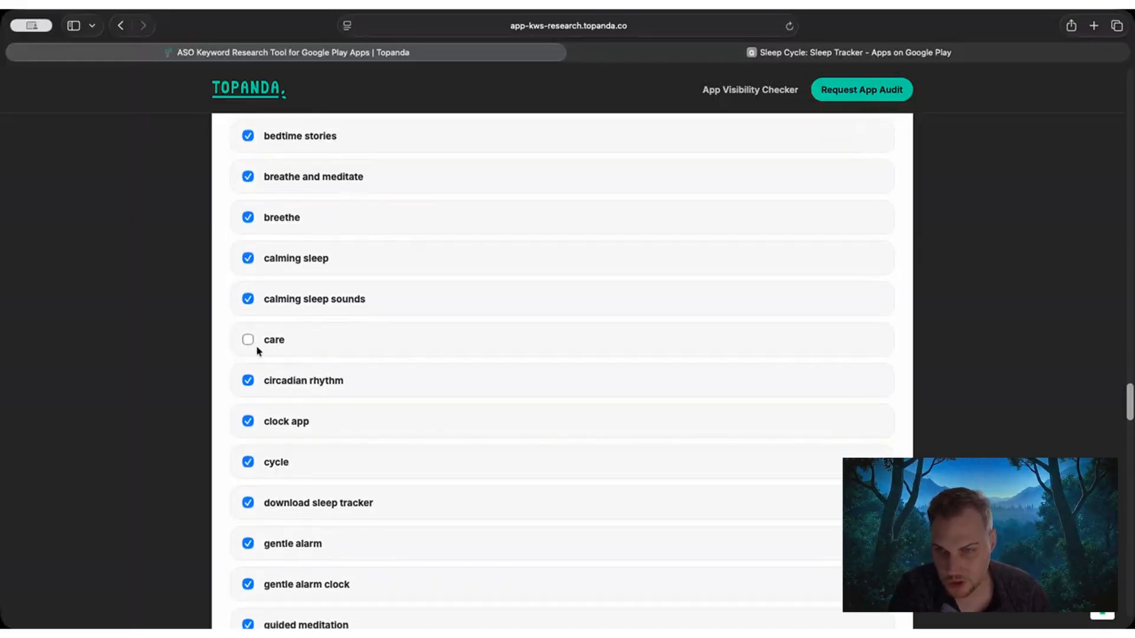
scroll(256, 352, "down", 8)
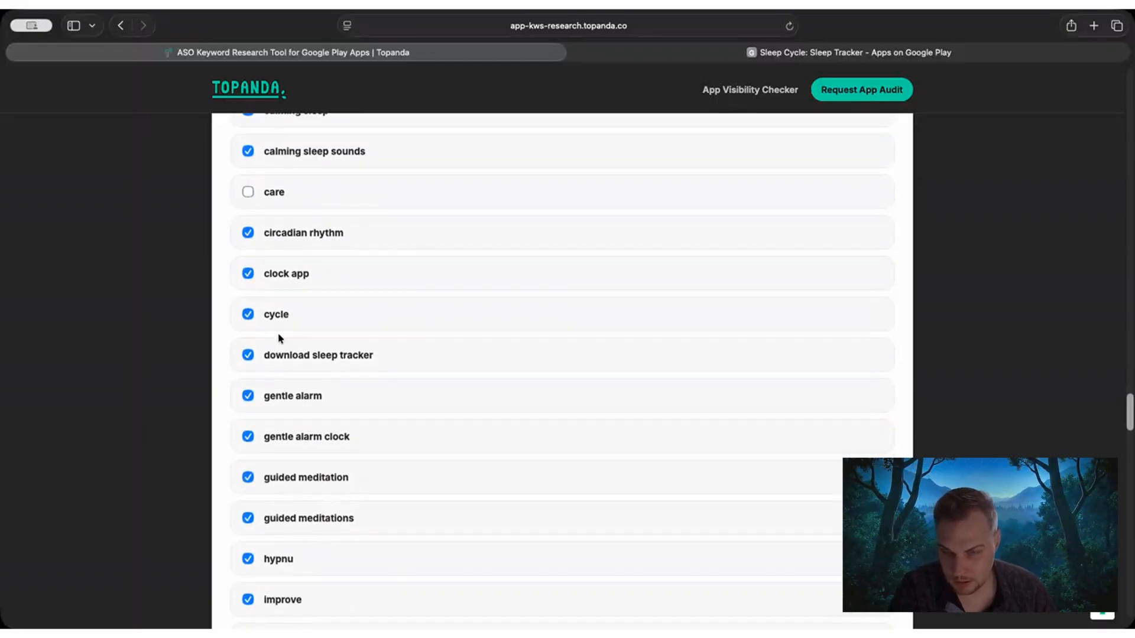
scroll(327, 322, "down", 2)
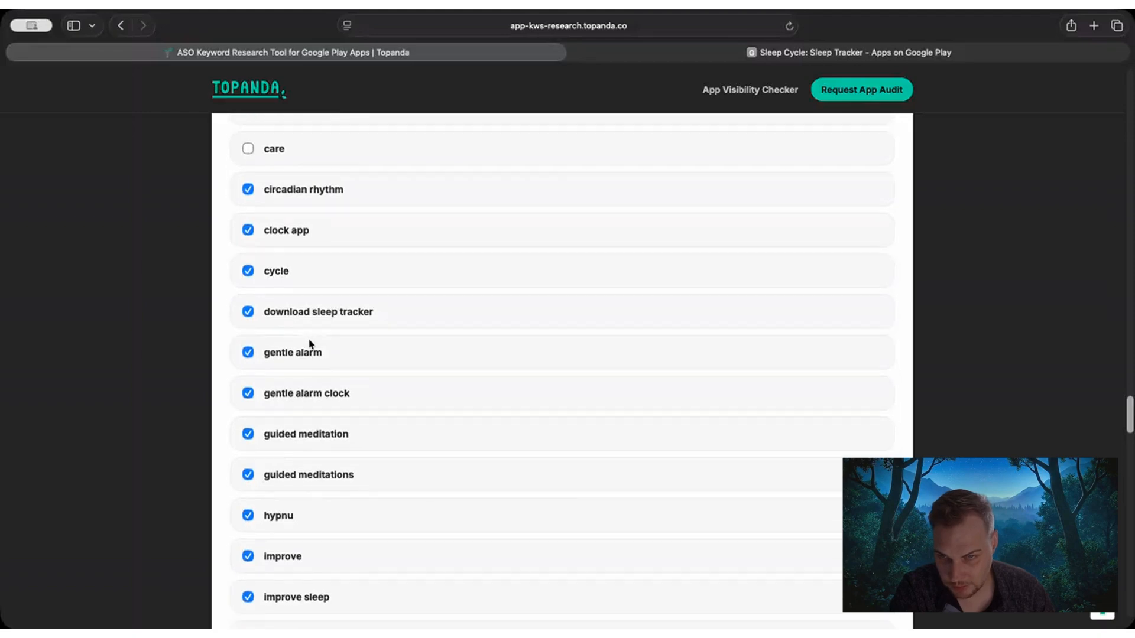
scroll(283, 352, "down", 9)
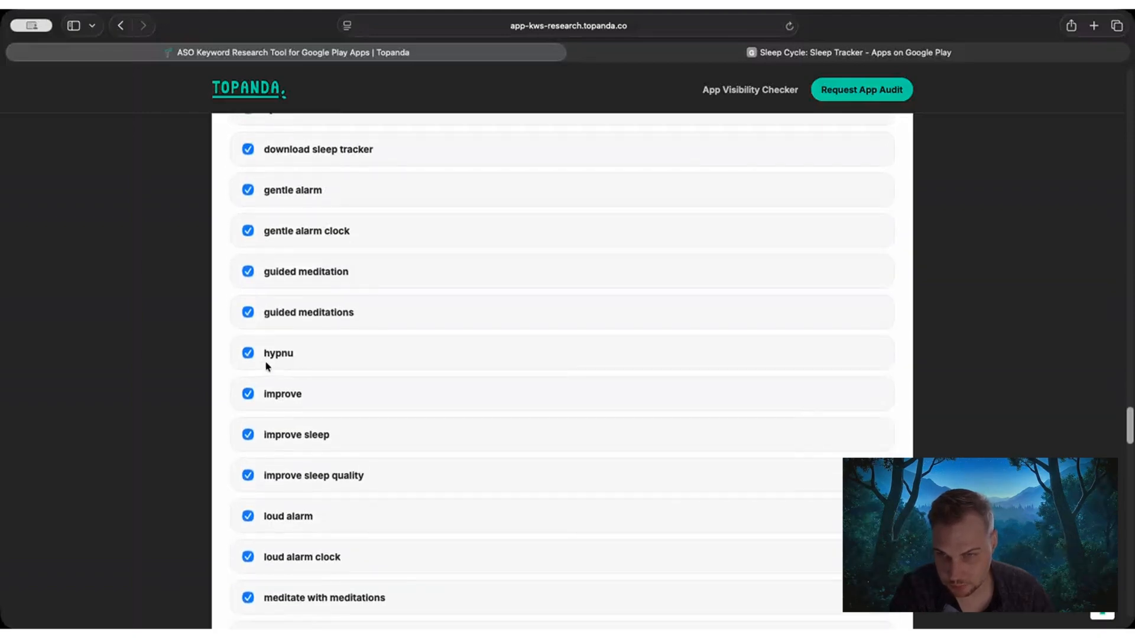
scroll(290, 366, "down", 1)
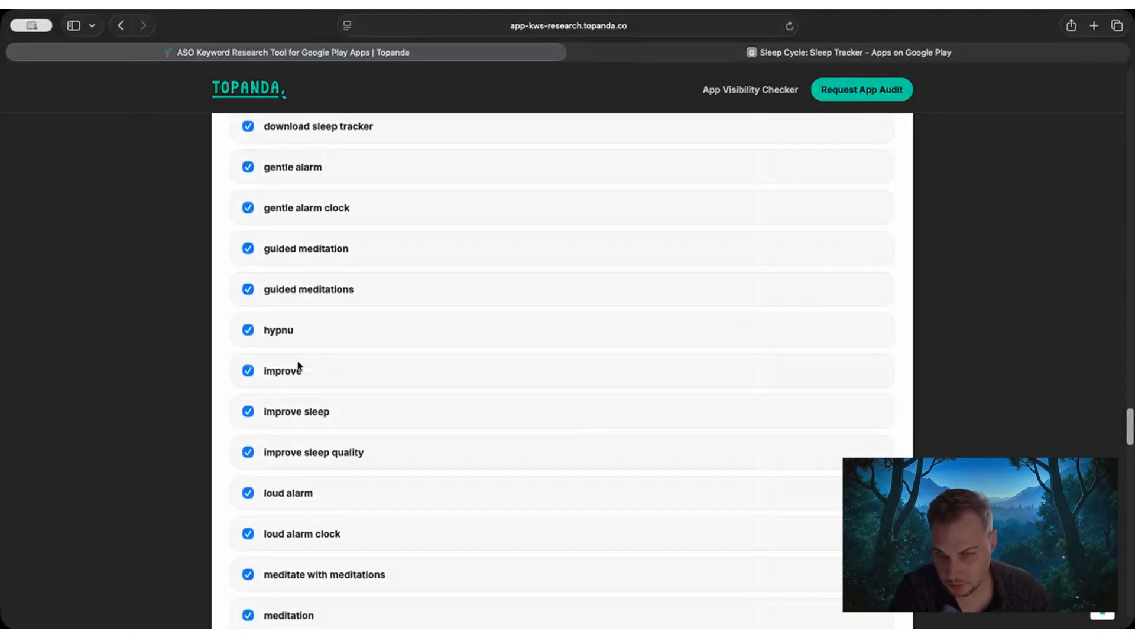
scroll(247, 342, "down", 1)
left_click(248, 345)
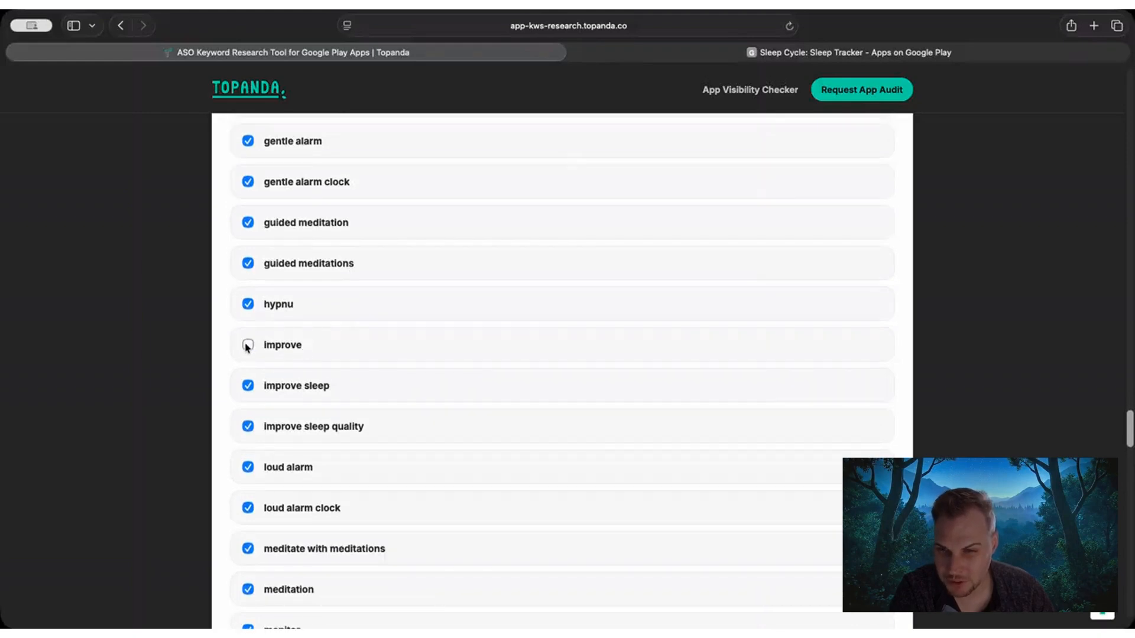
Exclude the competitor keywords "loud alarm", "loud alarm clock" and "meditate with meditations".
scroll(284, 350, "down", 1)
scroll(283, 349, "down", 4)
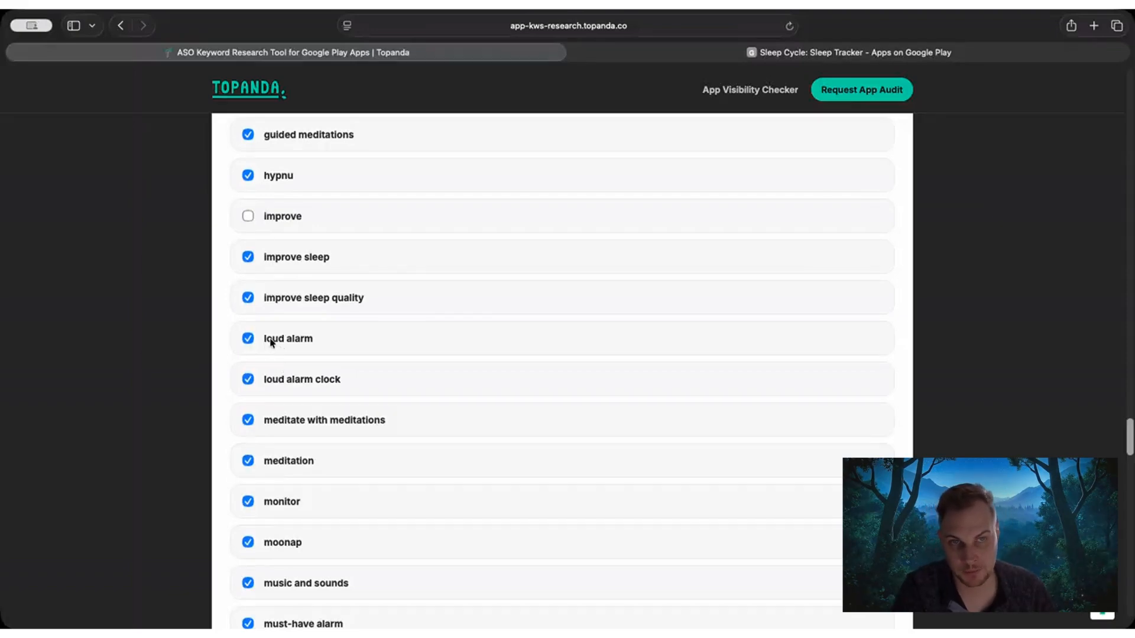
left_click(267, 343)
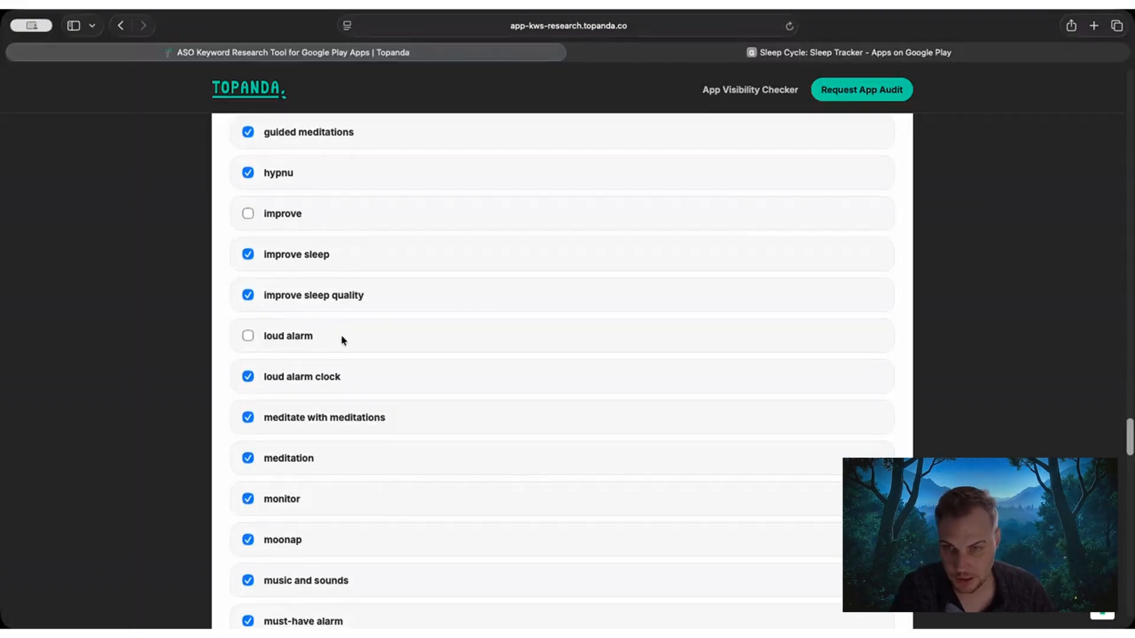
scroll(346, 338, "down", 1)
left_click(278, 352)
scroll(354, 331, "down", 1)
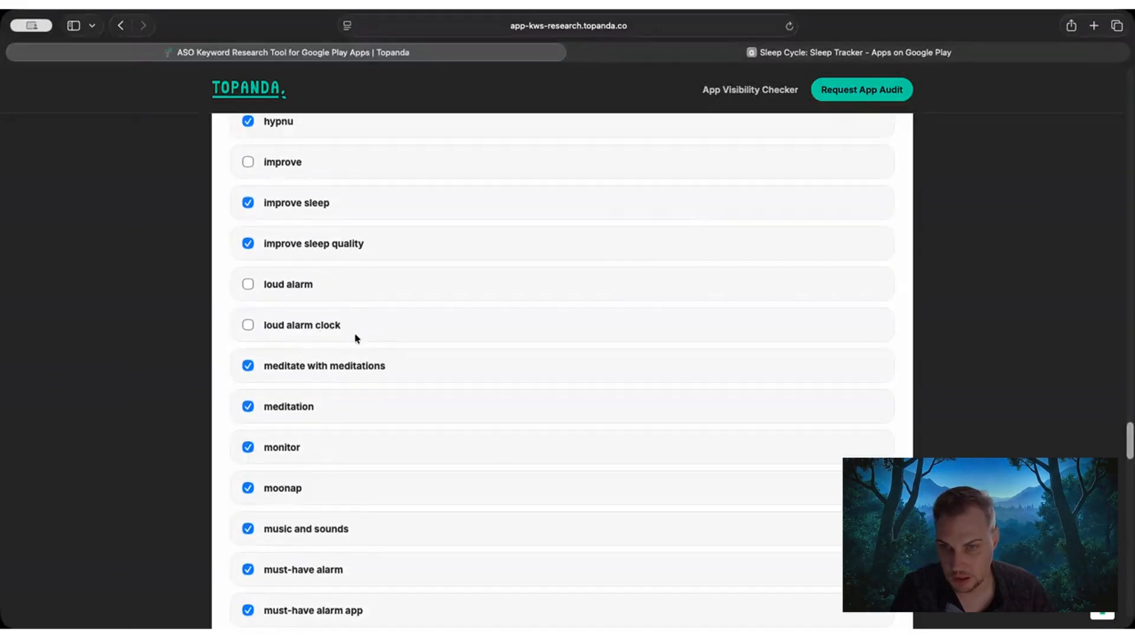
left_click(309, 370)
Exclude the competitor keywords "record" and "recorder", leaving "record your snore" selected.
scroll(355, 345, "down", 5)
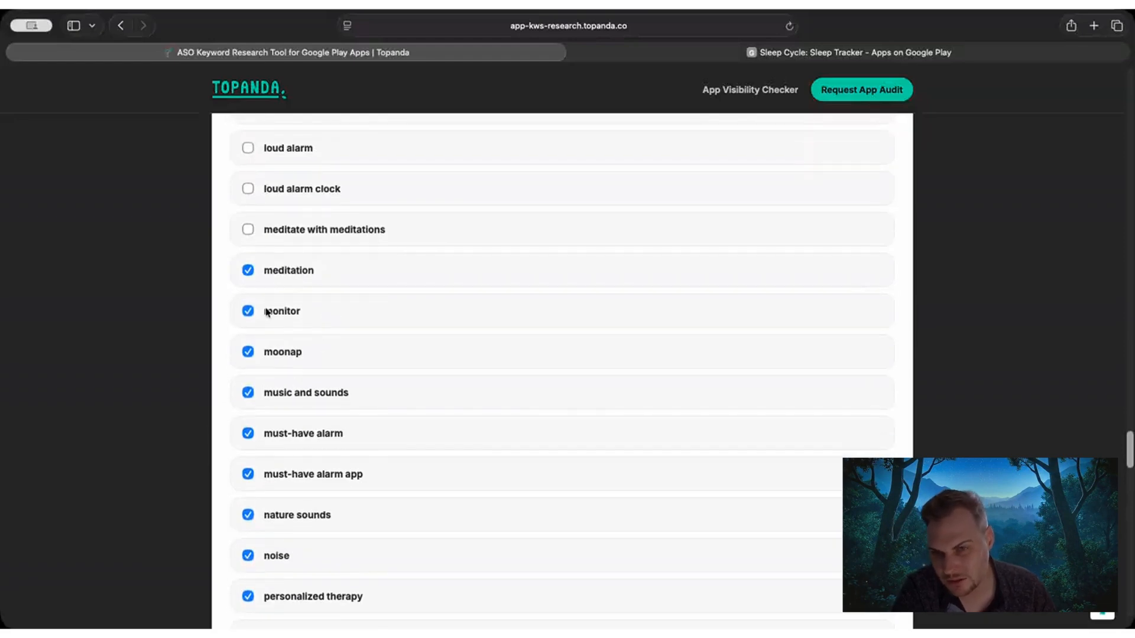
scroll(331, 346, "down", 3)
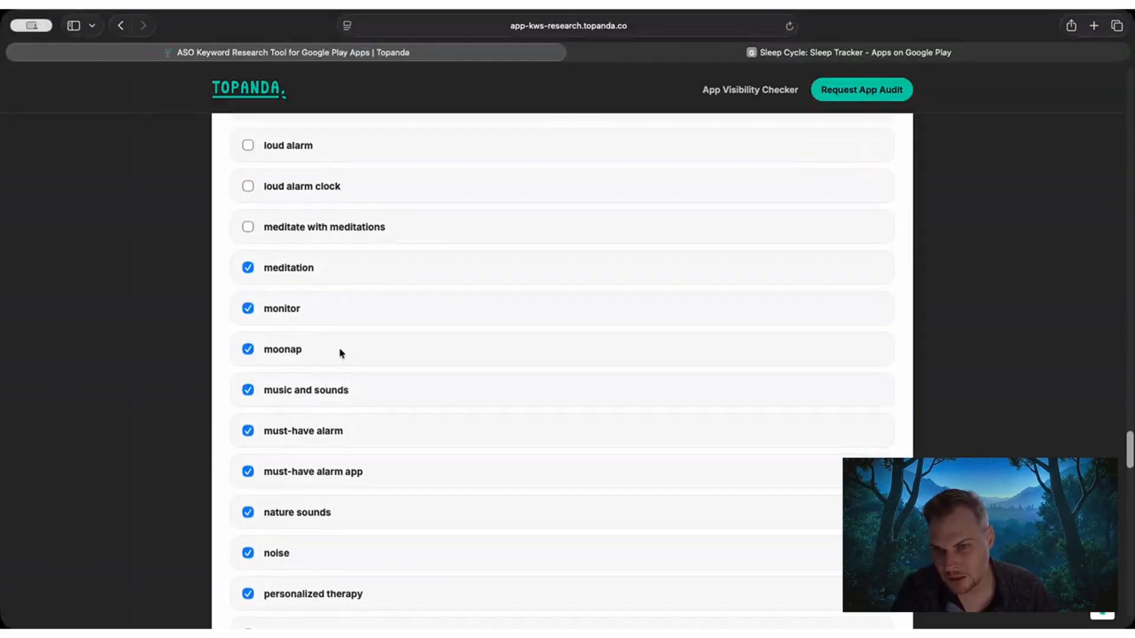
scroll(339, 347, "down", 10)
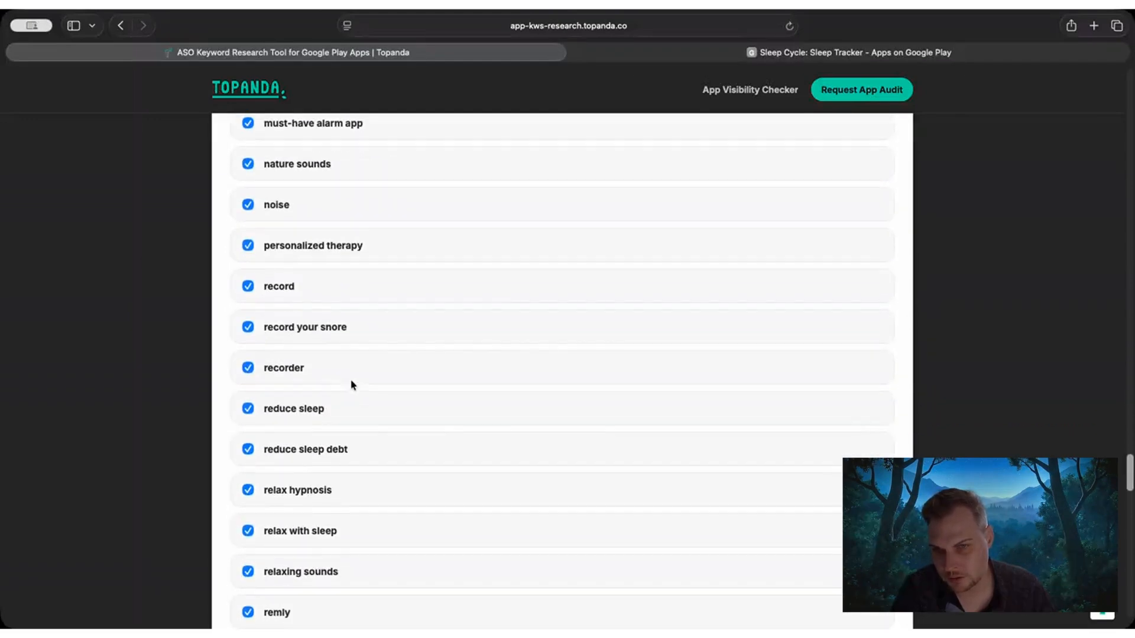
left_click(314, 292)
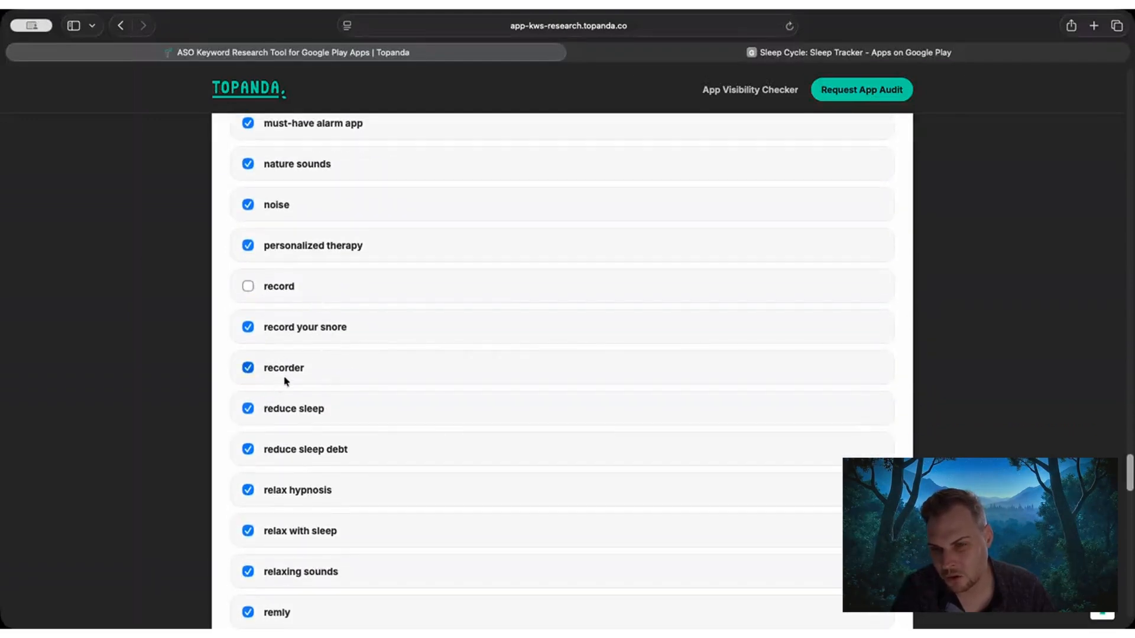
left_click(313, 377)
Review the competitor keywords from reduce sleep onward and exclude only "sound" and "sounds".
scroll(398, 360, "down", 2)
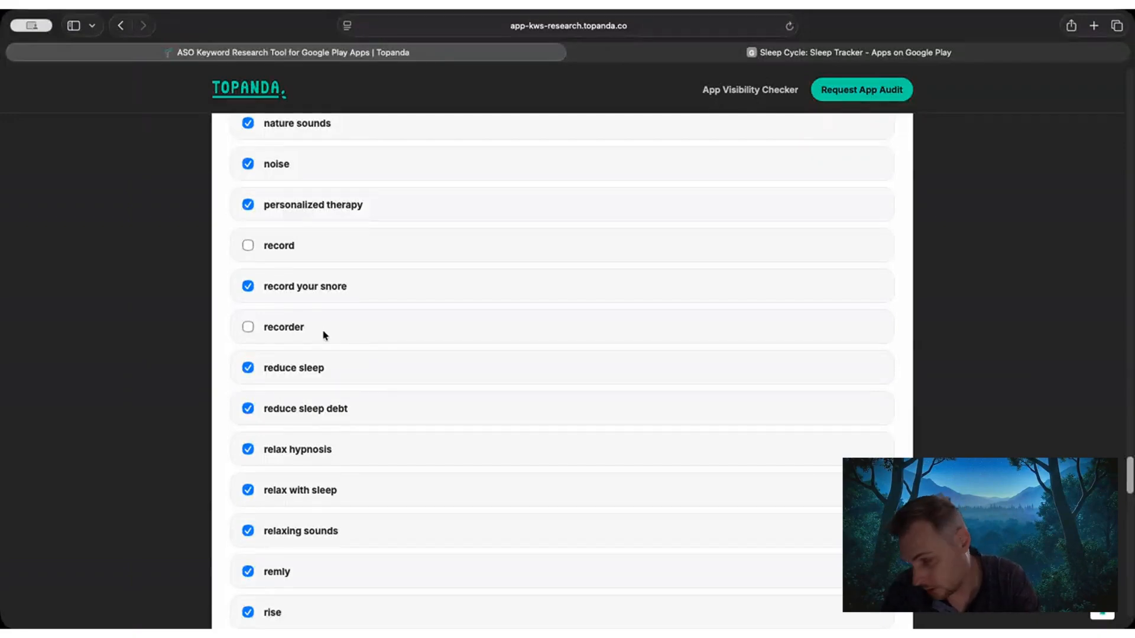
scroll(394, 349, "down", 4)
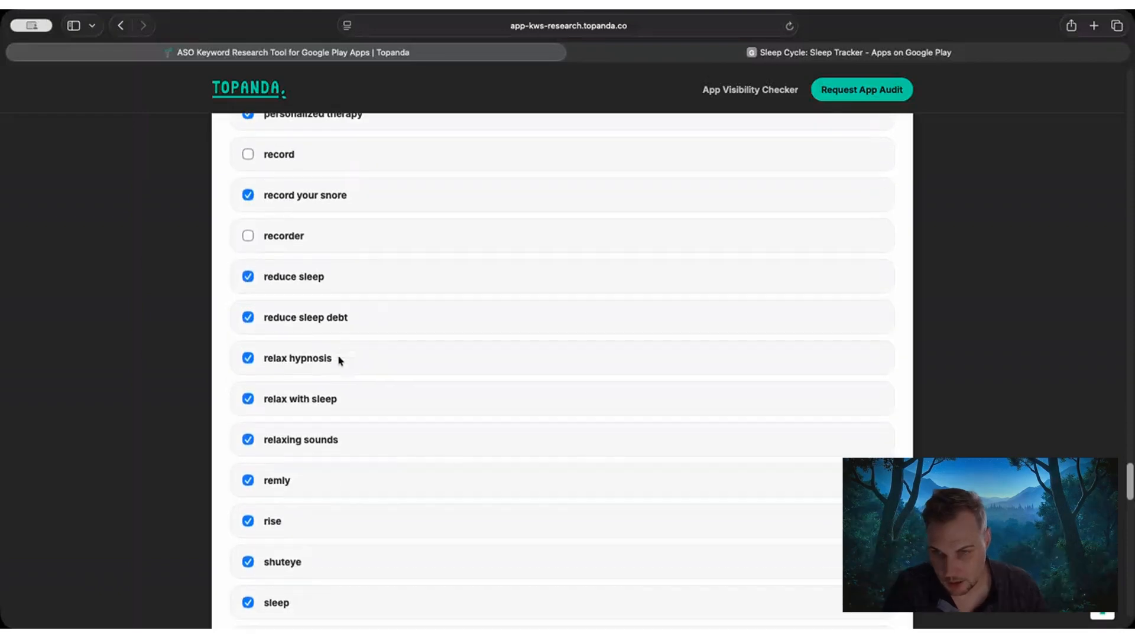
scroll(346, 378, "down", 7)
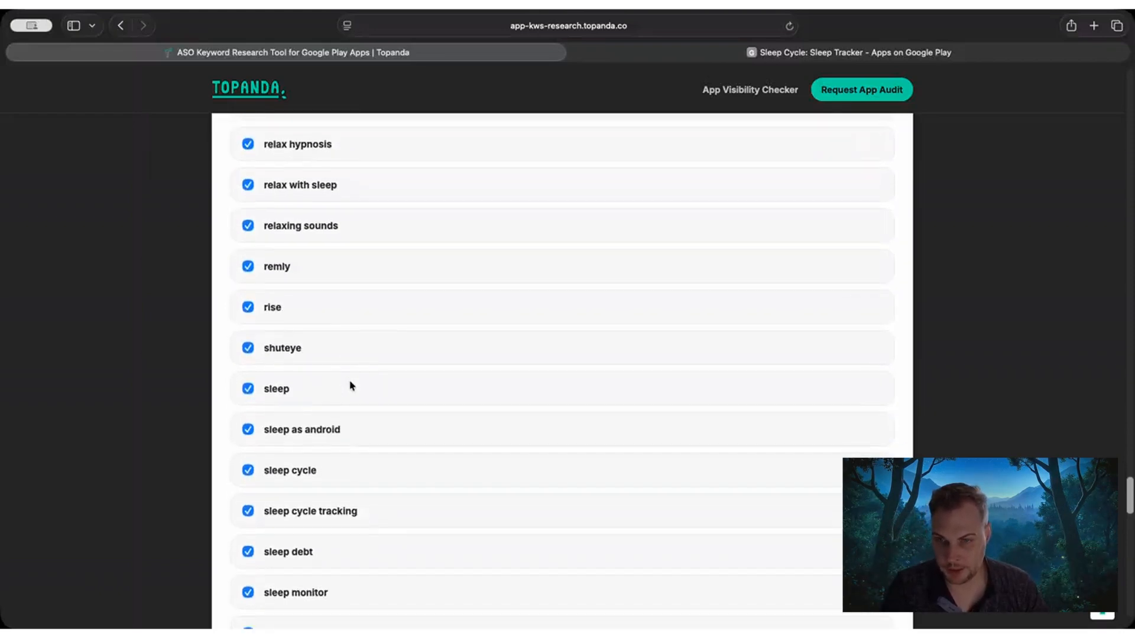
scroll(352, 385, "down", 5)
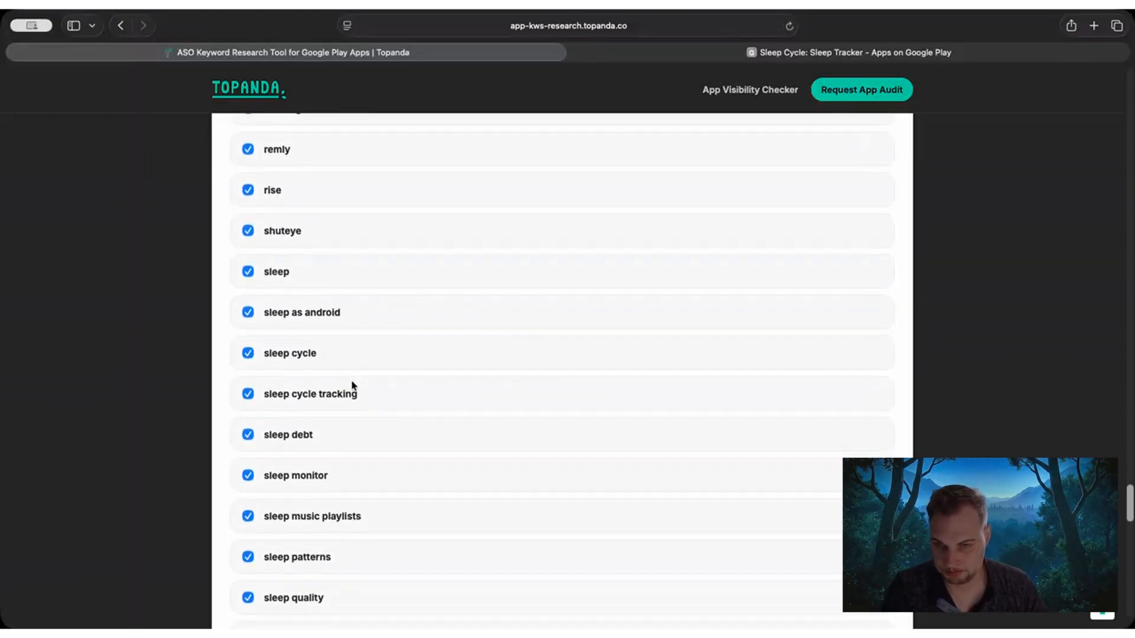
scroll(353, 384, "down", 16)
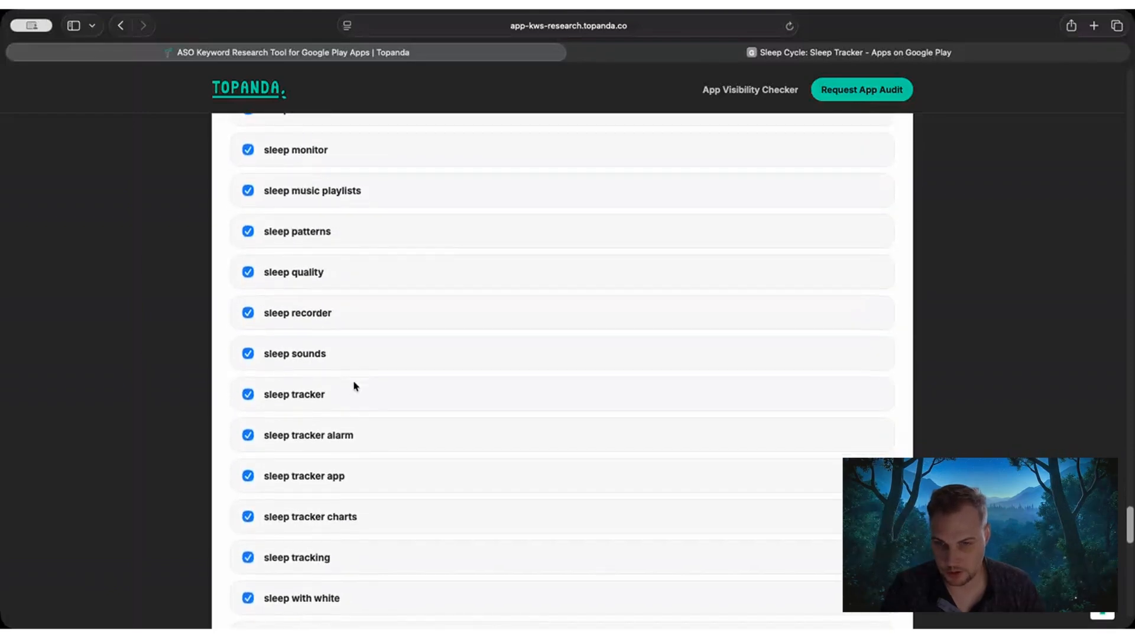
scroll(354, 385, "down", 14)
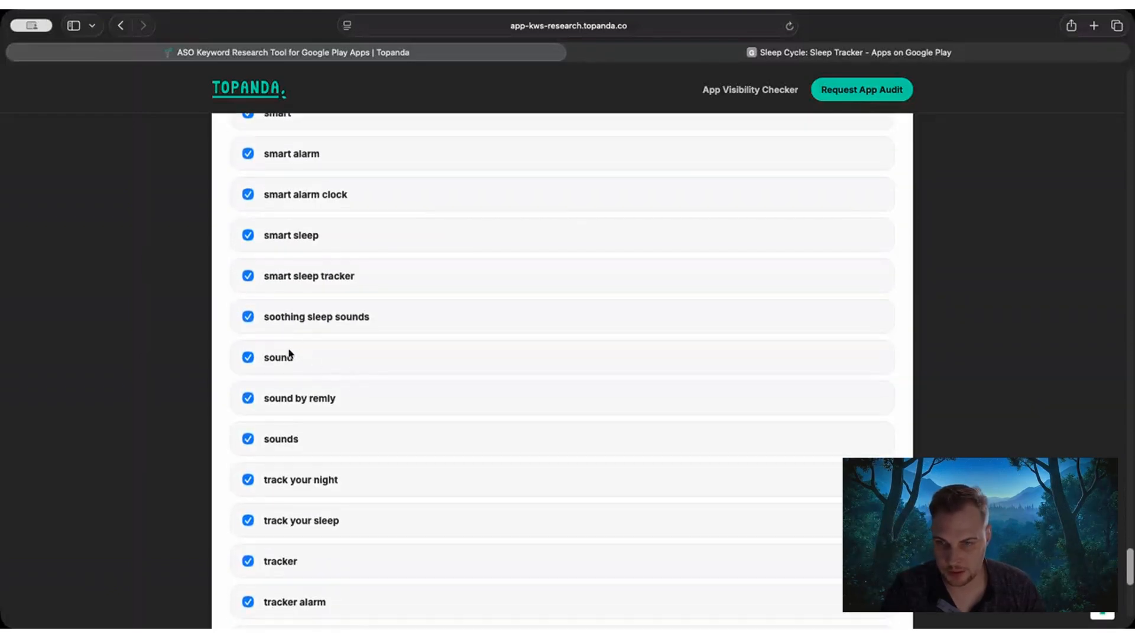
left_click(289, 357)
right_click(284, 439)
left_click(320, 448)
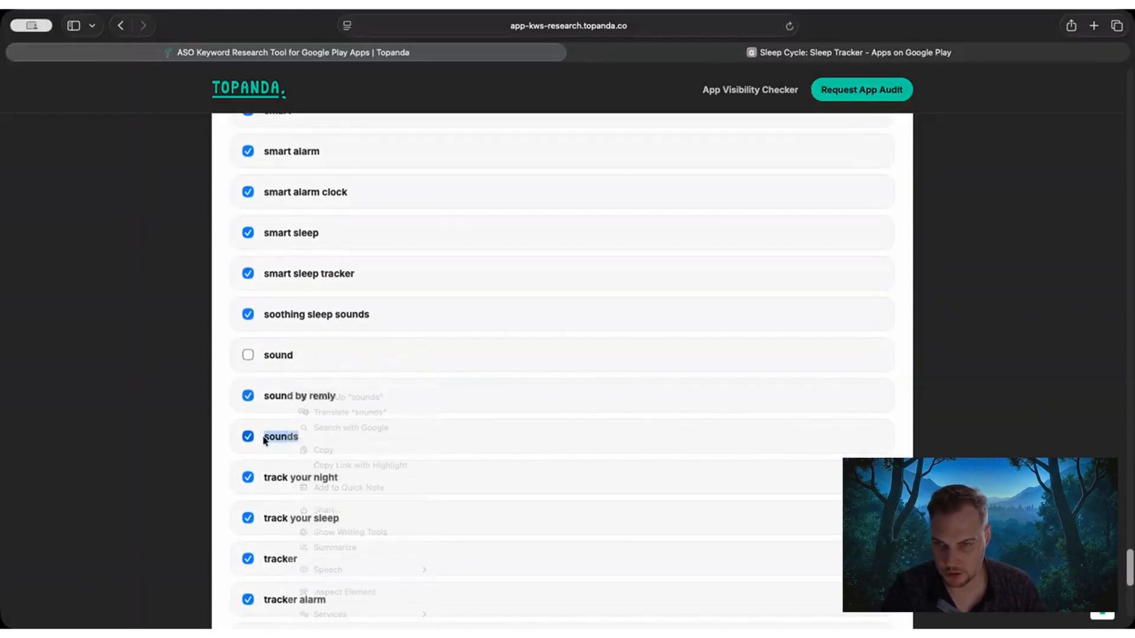
scroll(316, 412, "down", 1)
left_click(317, 413)
Exclude "wear os", "wear os tile", "wear os watch", "white" and "yawn" from the end of the competitor keyword list.
scroll(355, 398, "down", 7)
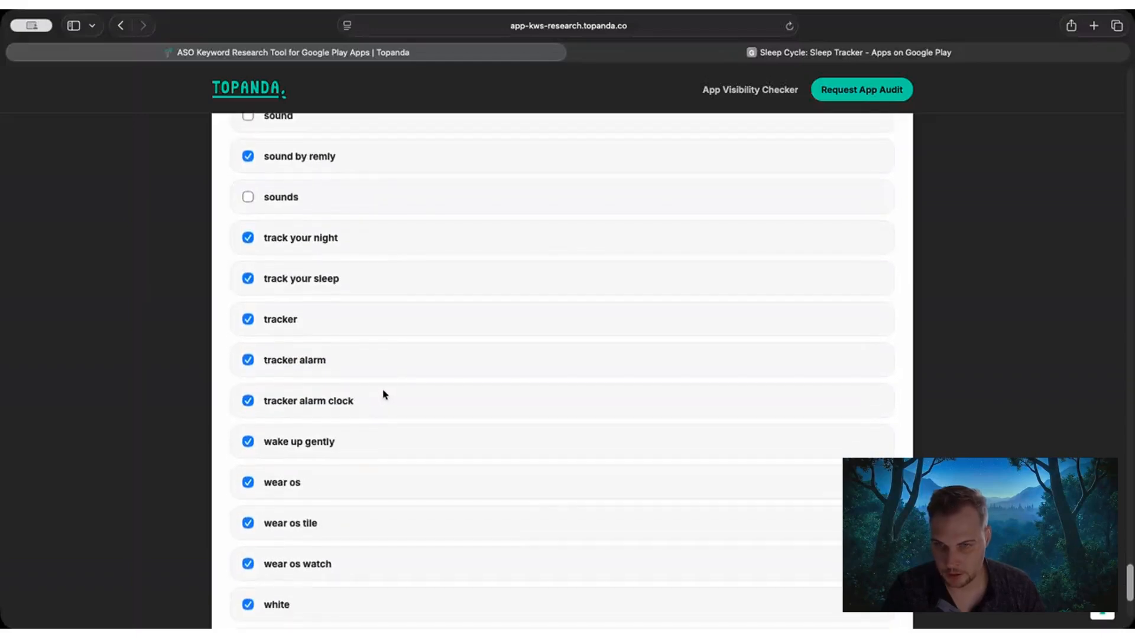
scroll(363, 369, "down", 5)
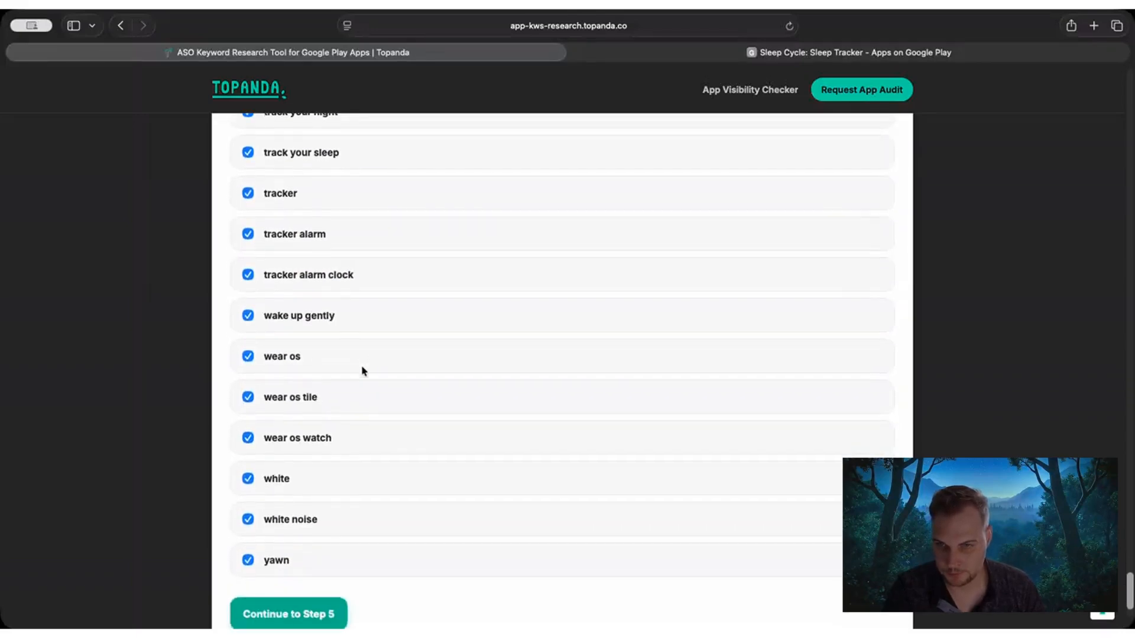
left_click(278, 318)
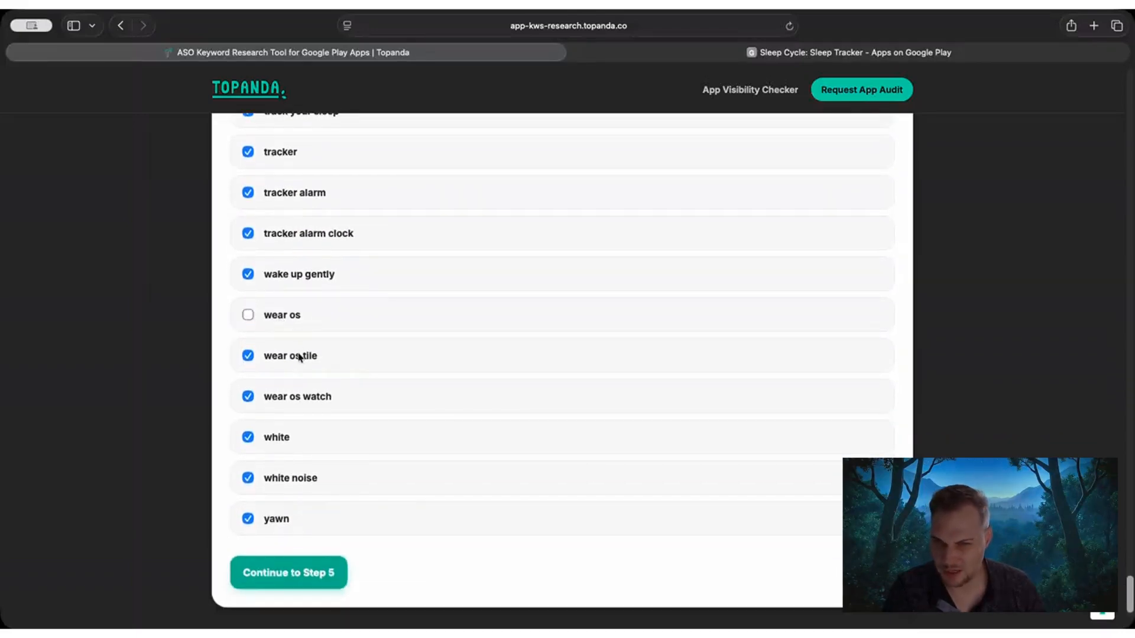
left_click(300, 357)
left_click(306, 407)
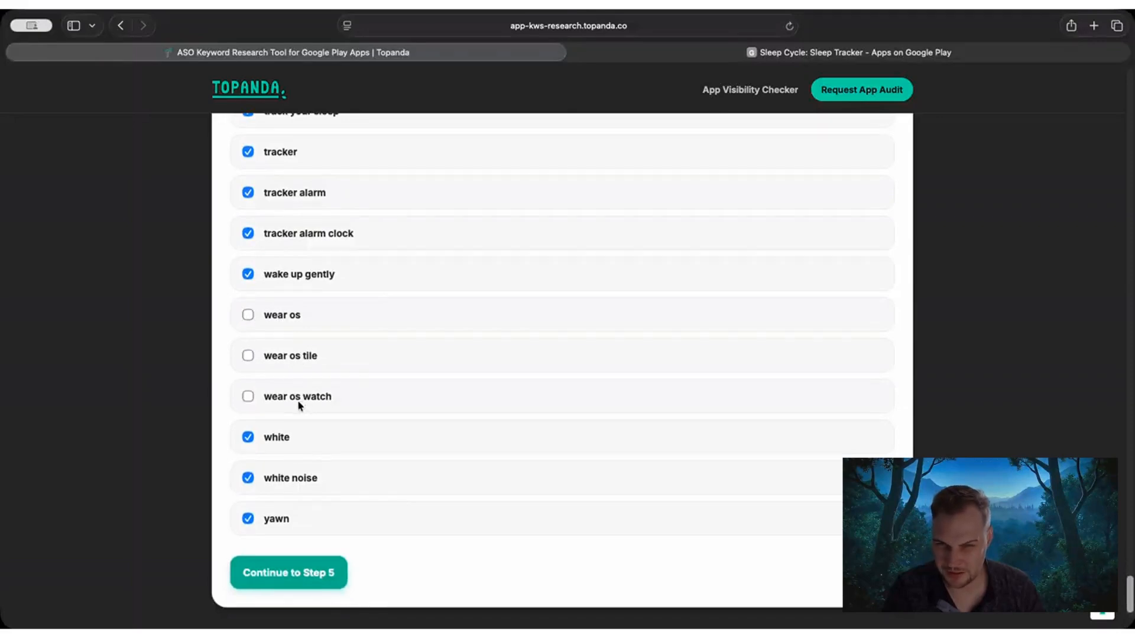
left_click(292, 441)
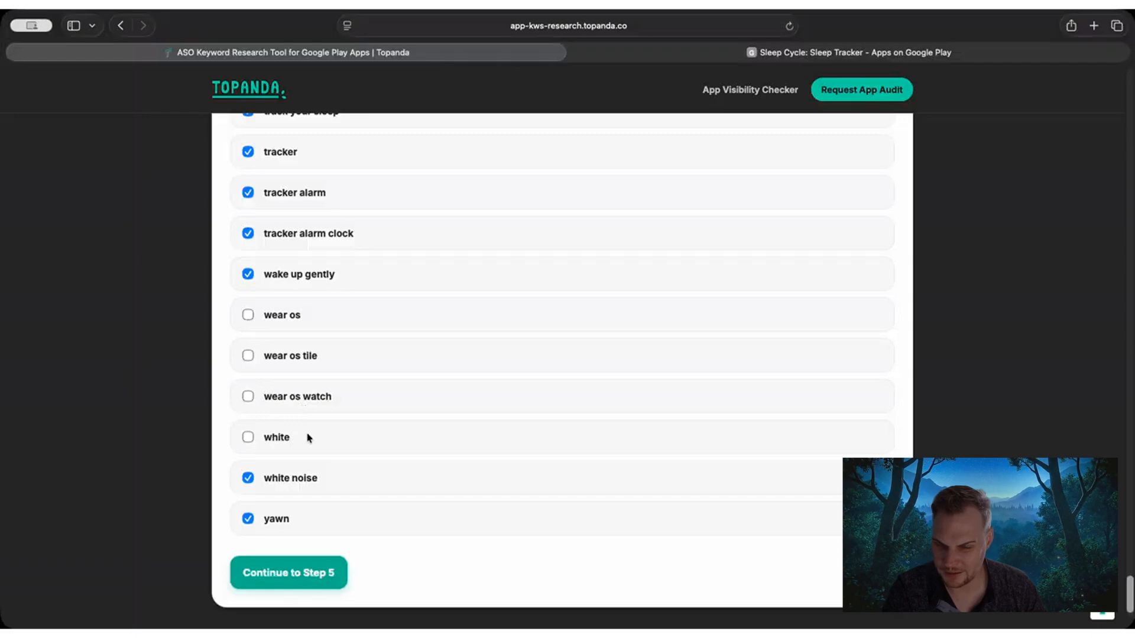
left_click(282, 524)
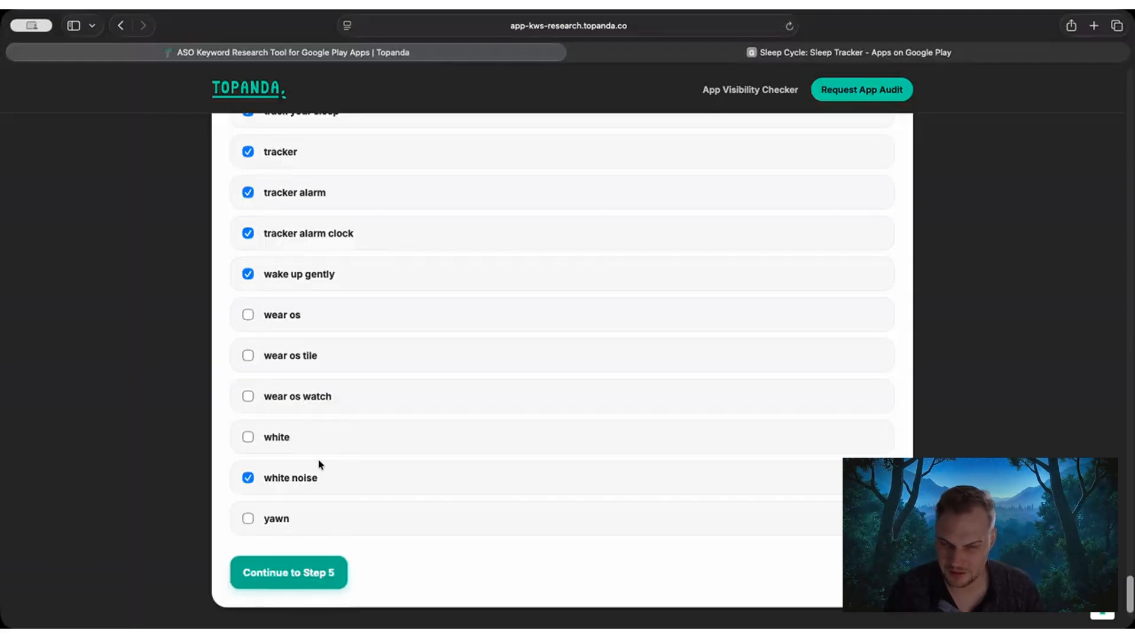
Include the competitor keyword "yawn" again and continue to Step 5 to find apps competing on the selected keywords.
left_click(278, 522)
scroll(332, 476, "down", 2)
left_click(325, 507)
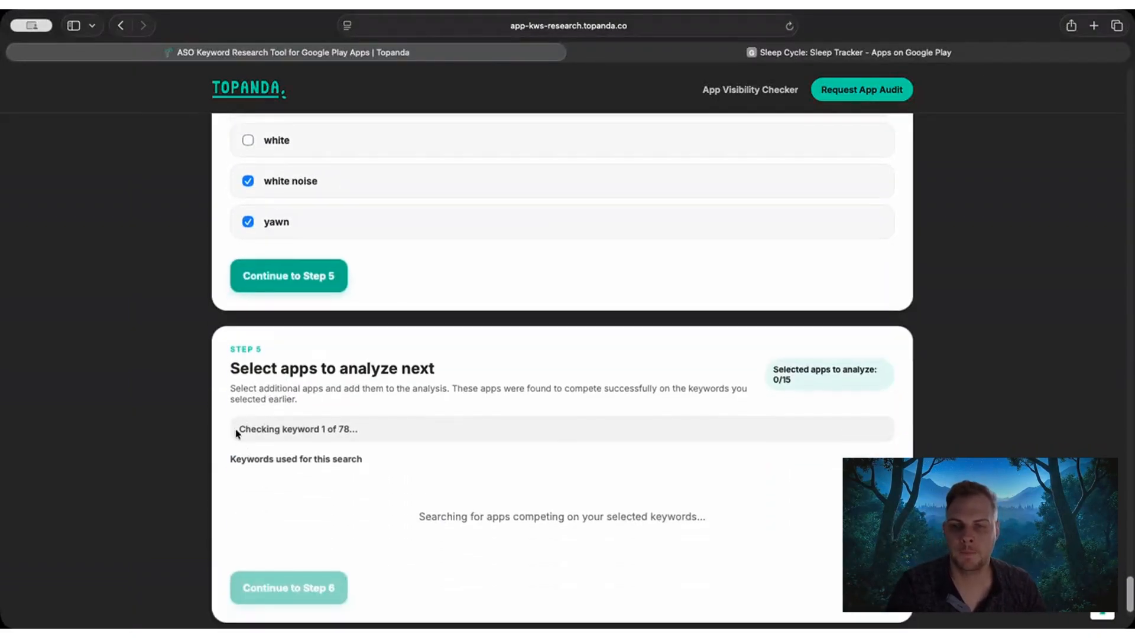
left_click_drag(229, 367, 427, 366)
left_click(422, 365)
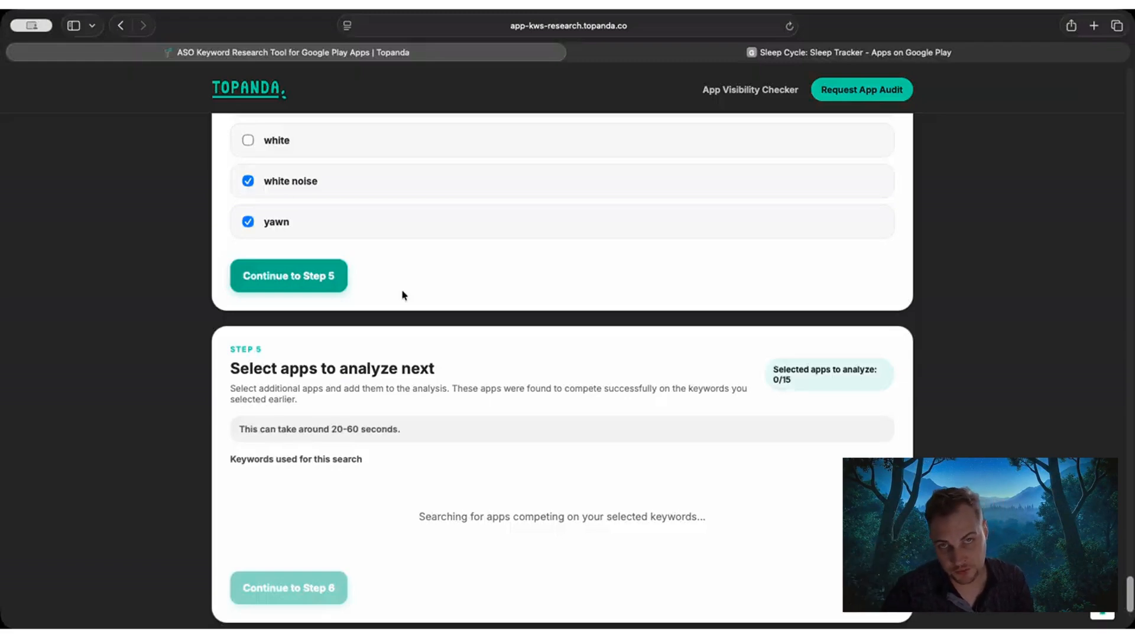
Review the keywords used for the competing-app search and the first apps in the Step 5 list.
scroll(397, 304, "up", 5)
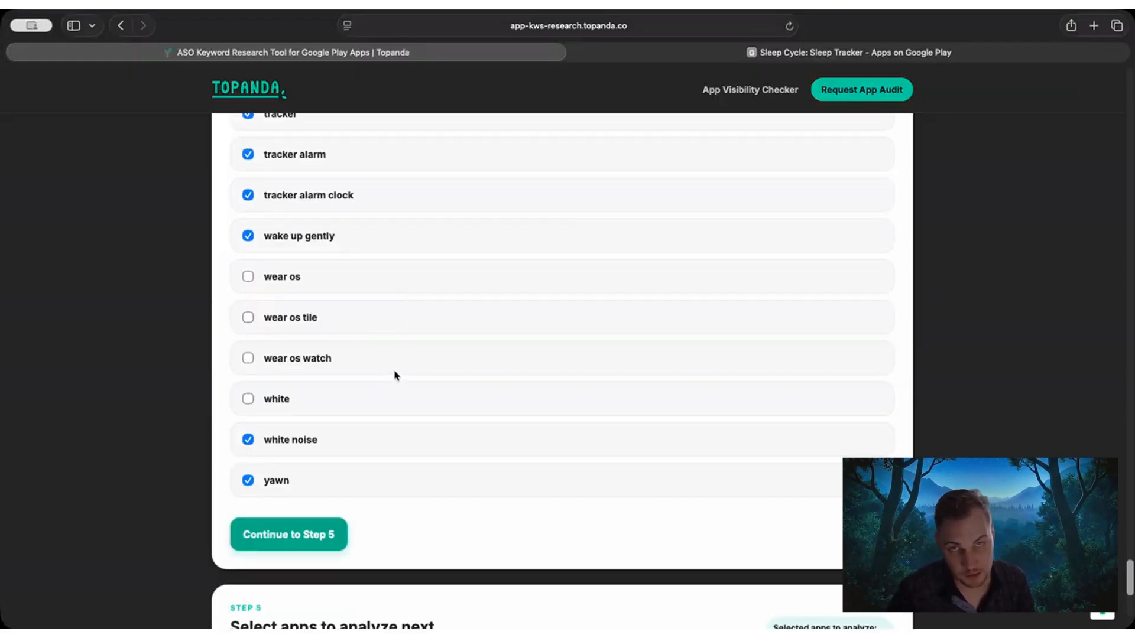
scroll(394, 378, "down", 3)
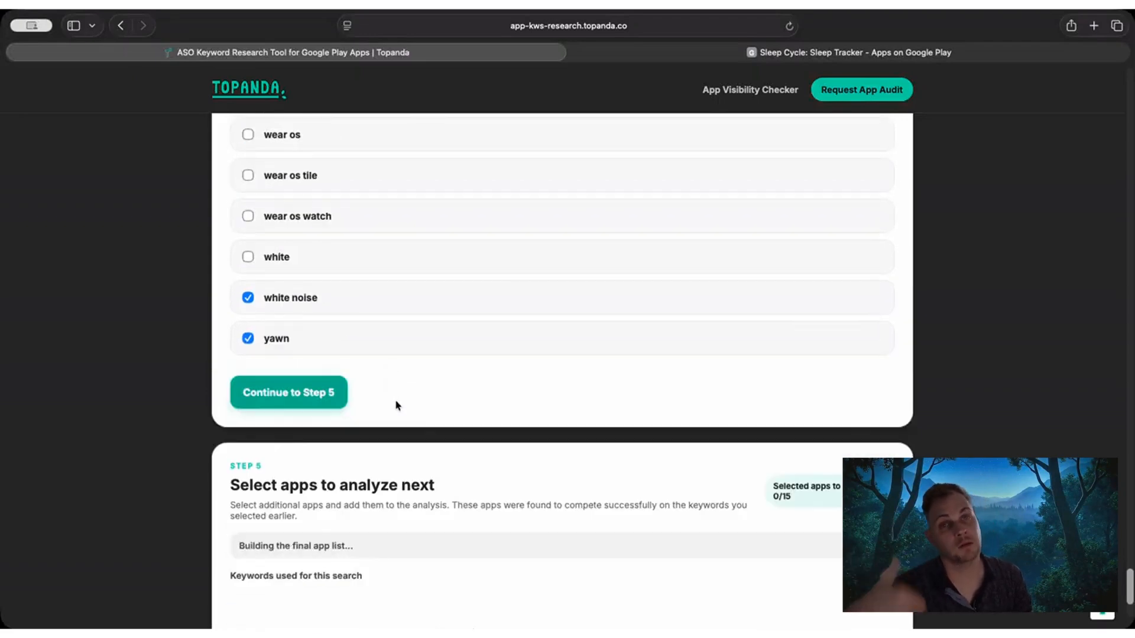
scroll(397, 405, "down", 4)
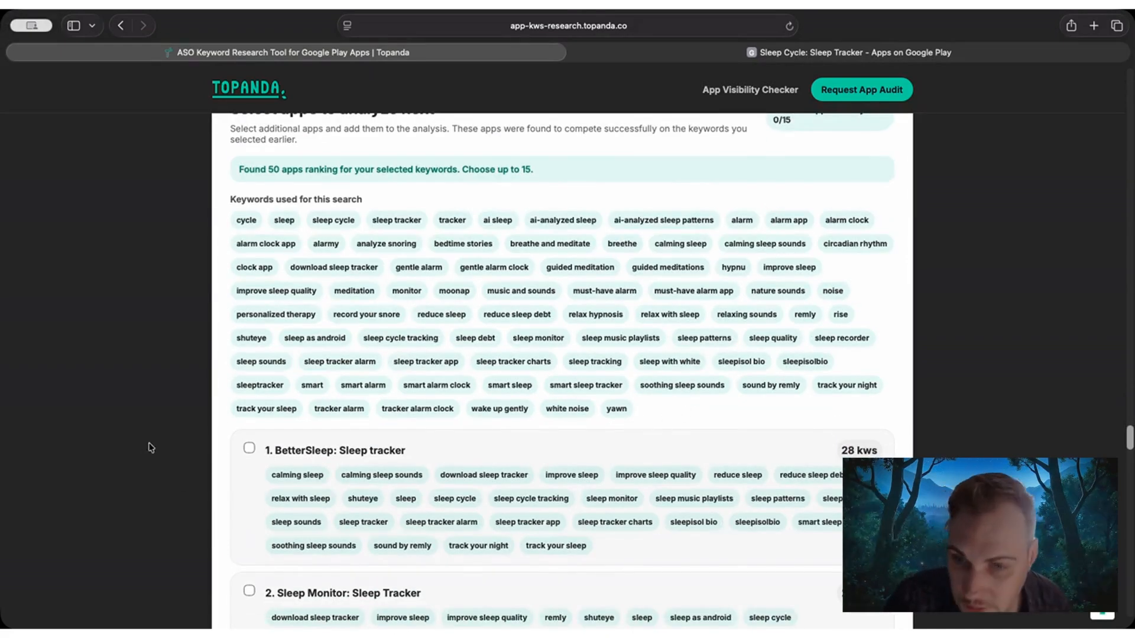
scroll(139, 426, "down", 2)
scroll(171, 373, "up", 3)
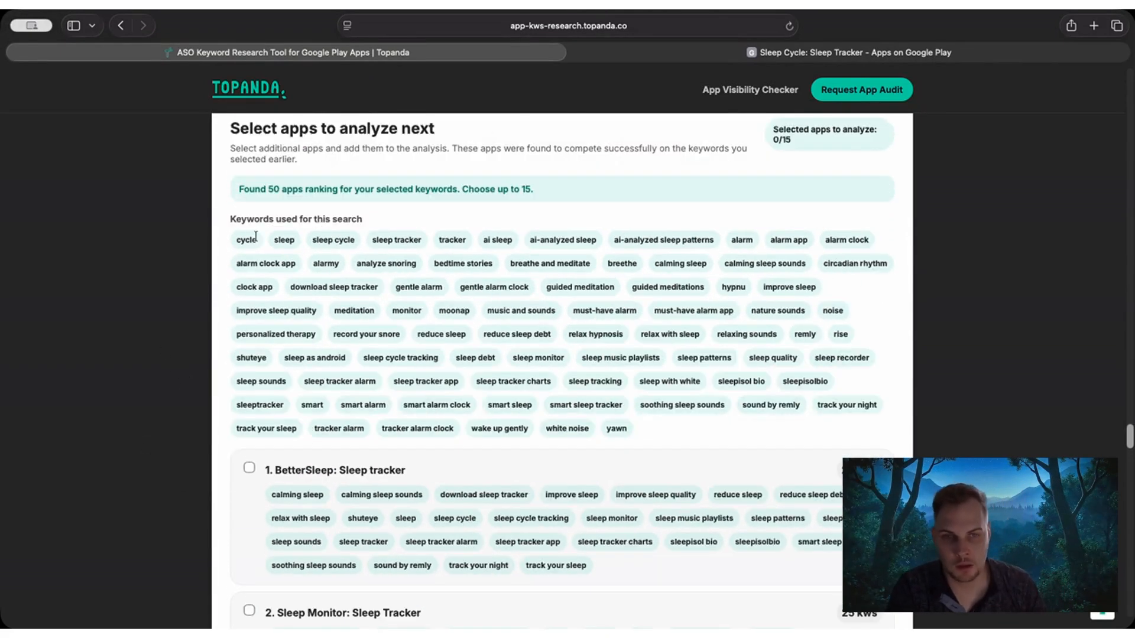
scroll(402, 346, "down", 3)
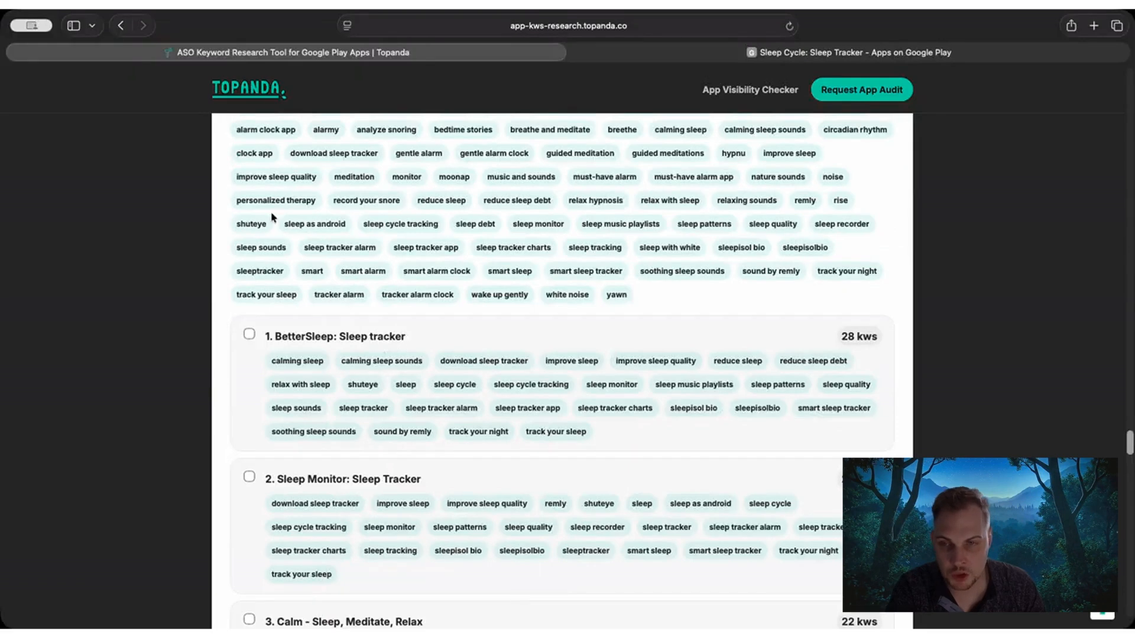
scroll(421, 294, "down", 2)
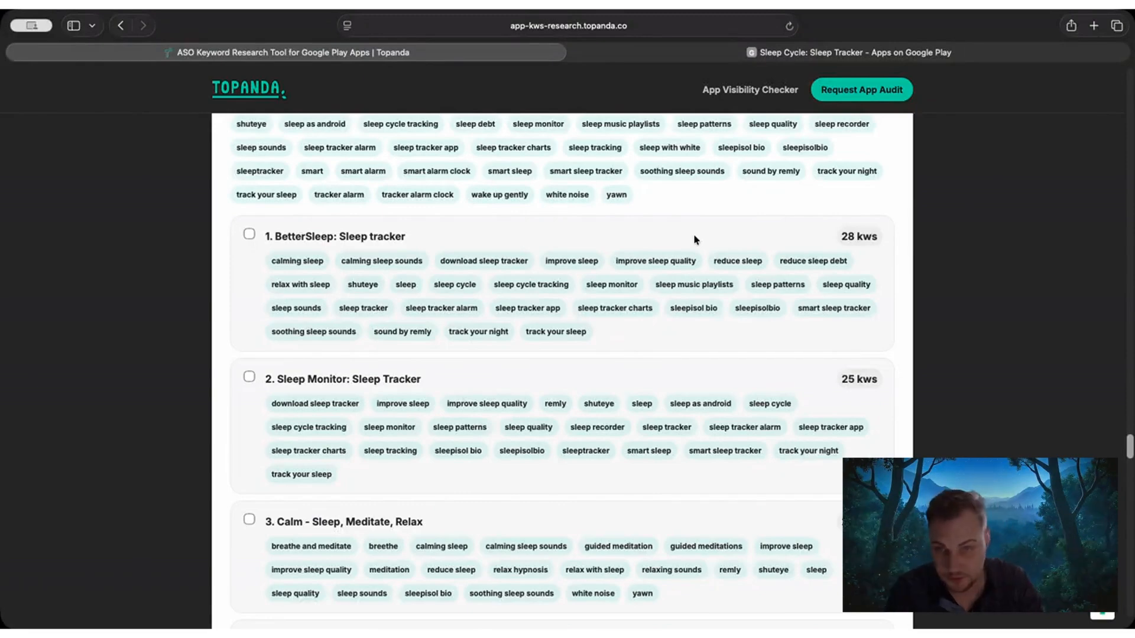
Select BetterSleep: Sleep tracker and Sleep Monitor: Sleep Tracker as apps to analyze next.
left_click(249, 234)
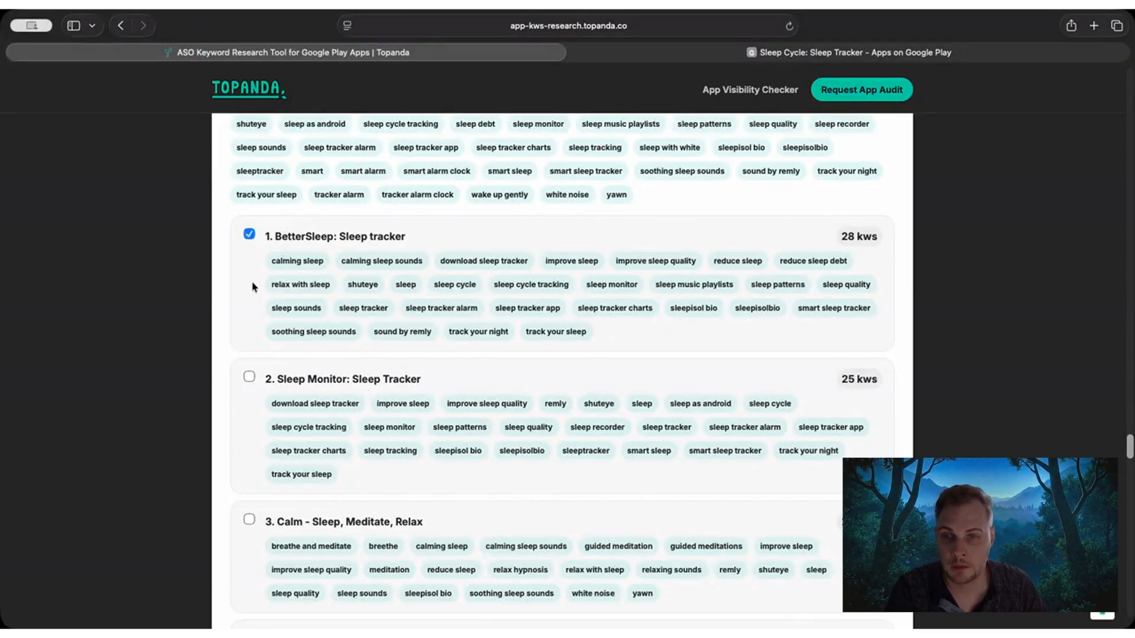
scroll(254, 286, "down", 1)
left_click(248, 338)
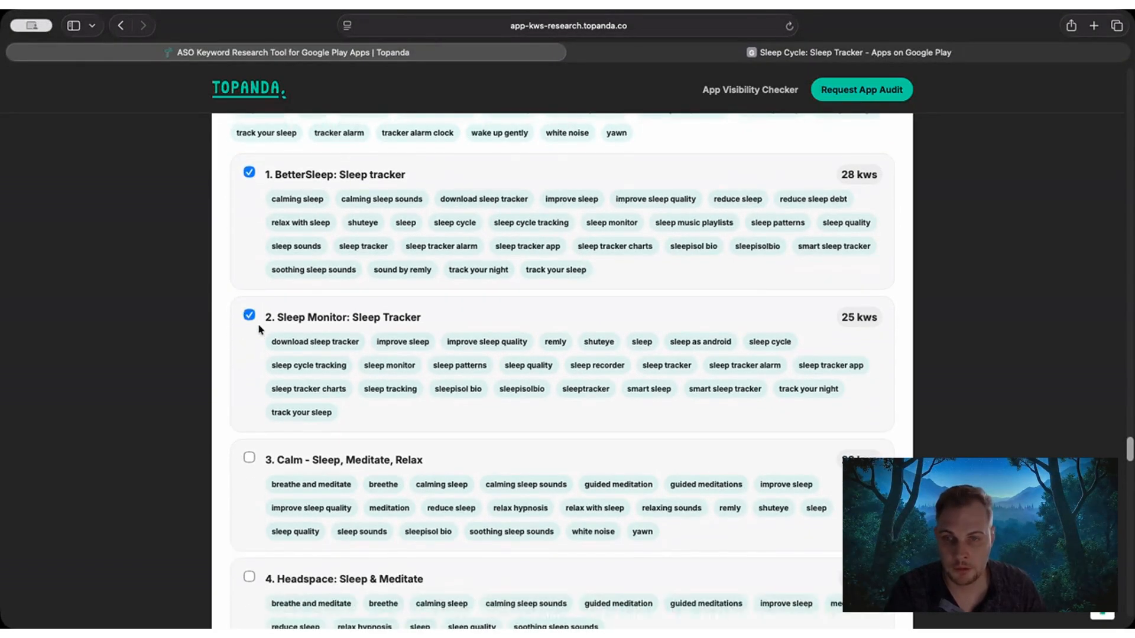
scroll(251, 322, "down", 1)
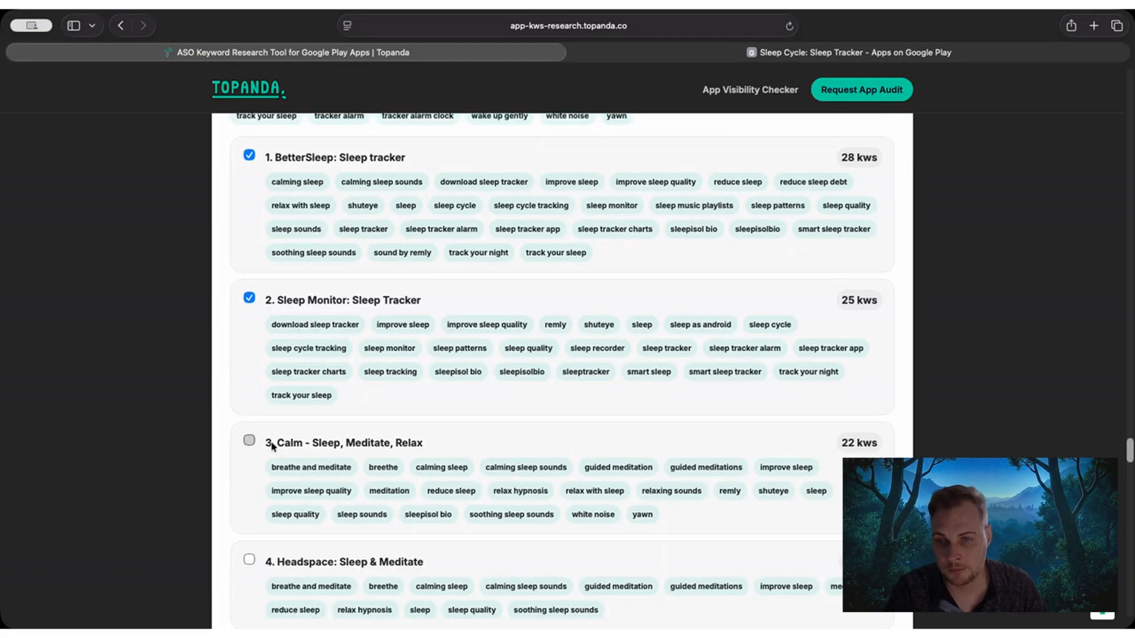
left_click(249, 443)
scroll(252, 414, "down", 7)
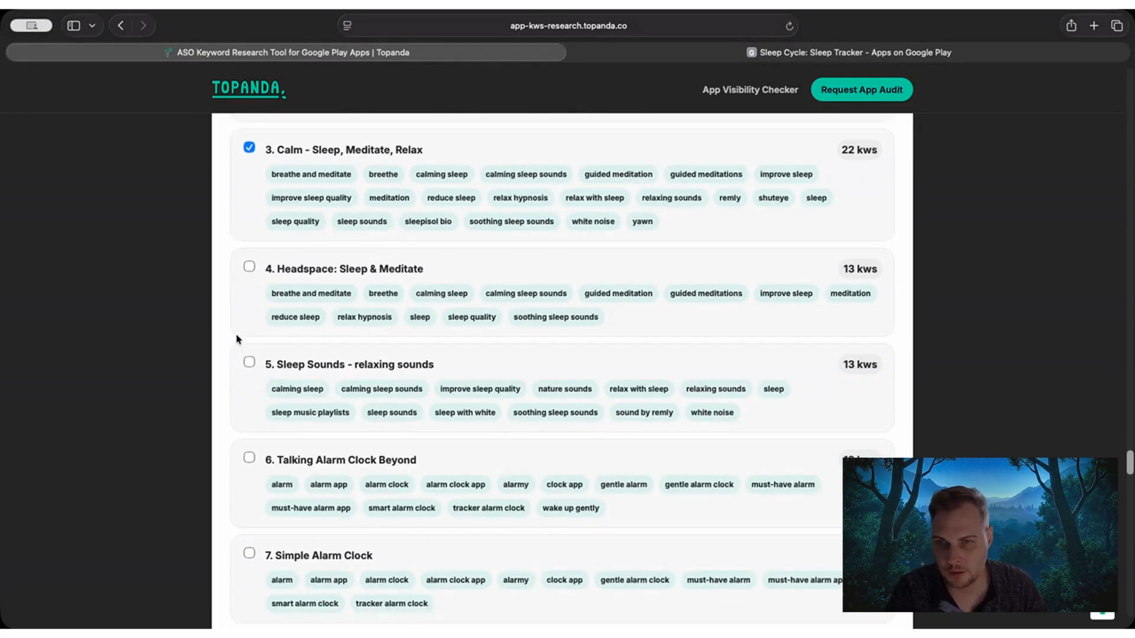
left_click(249, 267)
scroll(248, 272, "up", 3)
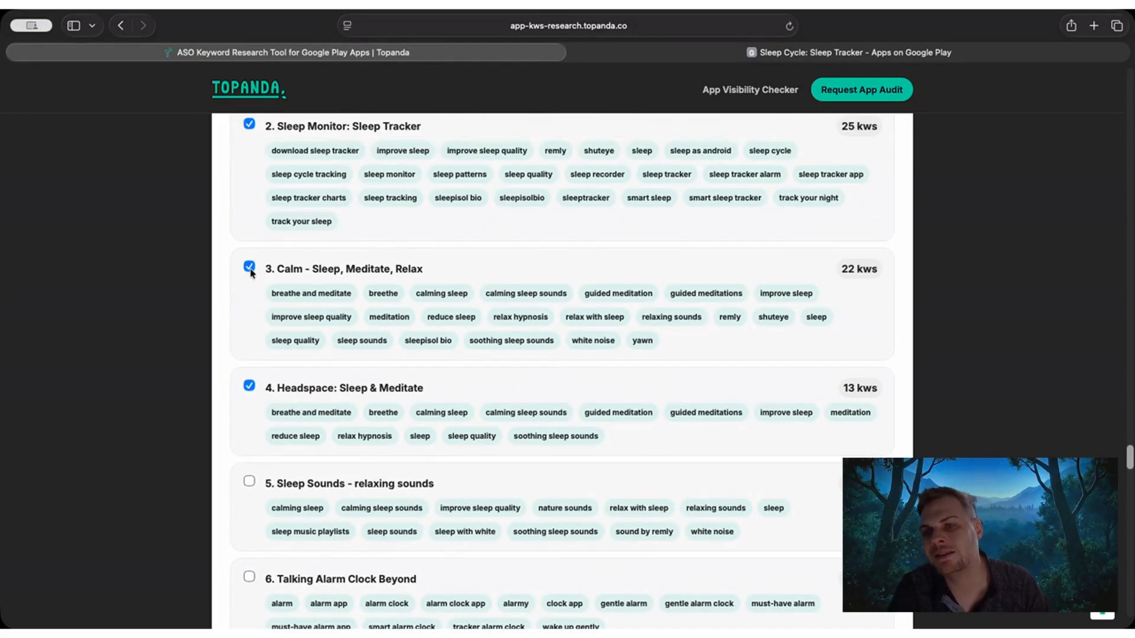
left_click(250, 270)
left_click(251, 387)
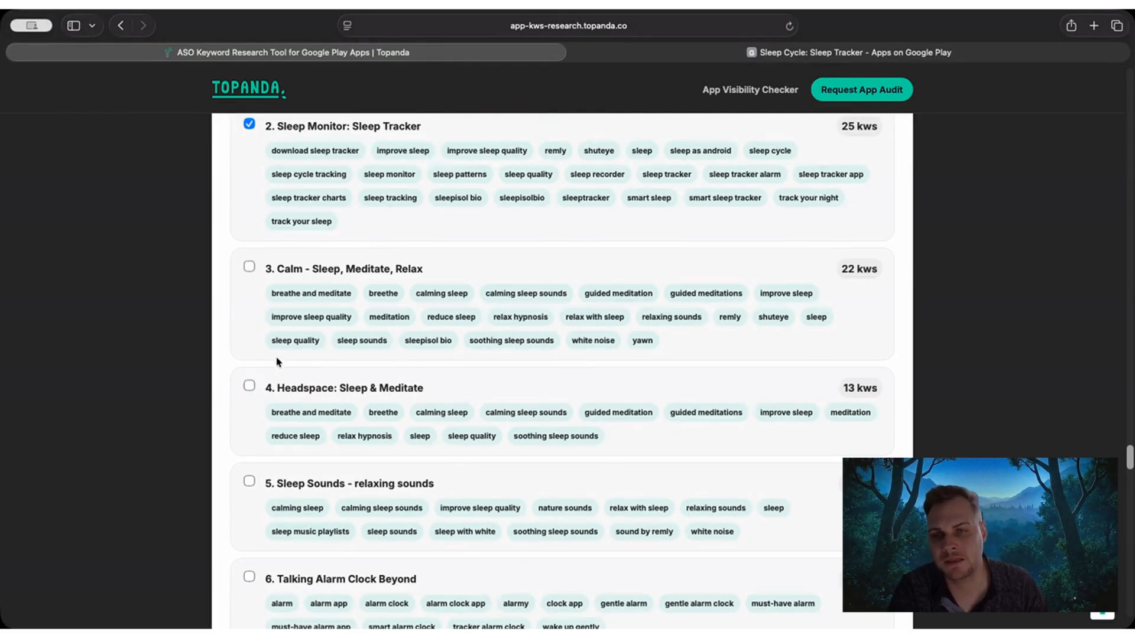
Select BetterSleep, Calm - Sleep, Meditate, Relax, Headspace: Sleep & Meditate and Sleep Sounds - relaxing sounds as apps to analyze.
scroll(277, 362, "up", 4)
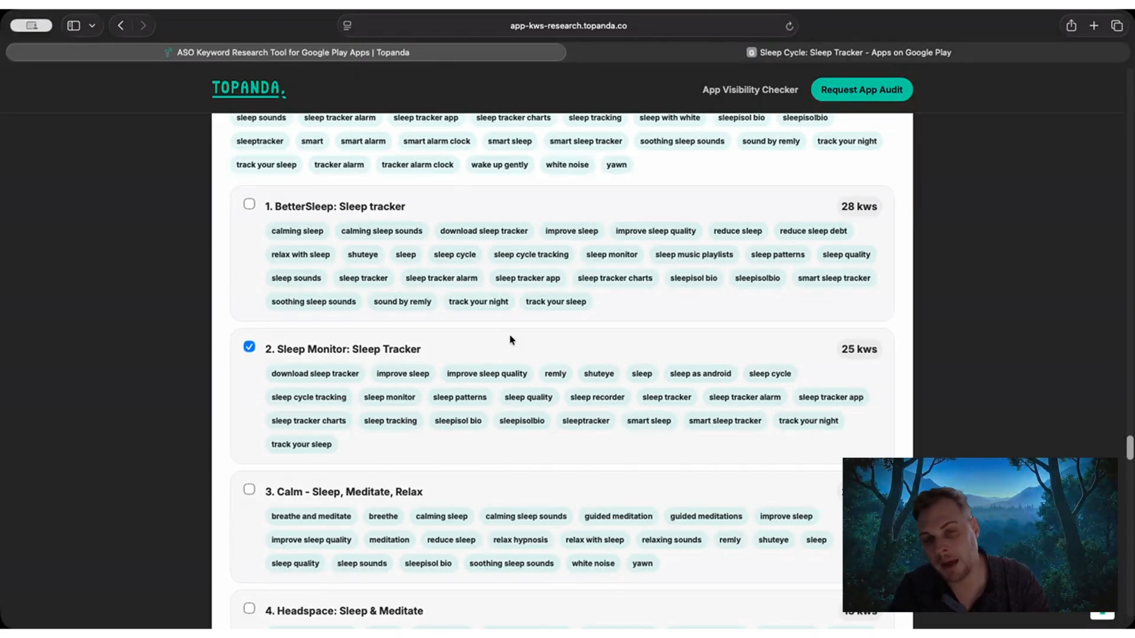
left_click(249, 204)
left_click(249, 489)
scroll(251, 489, "down", 4)
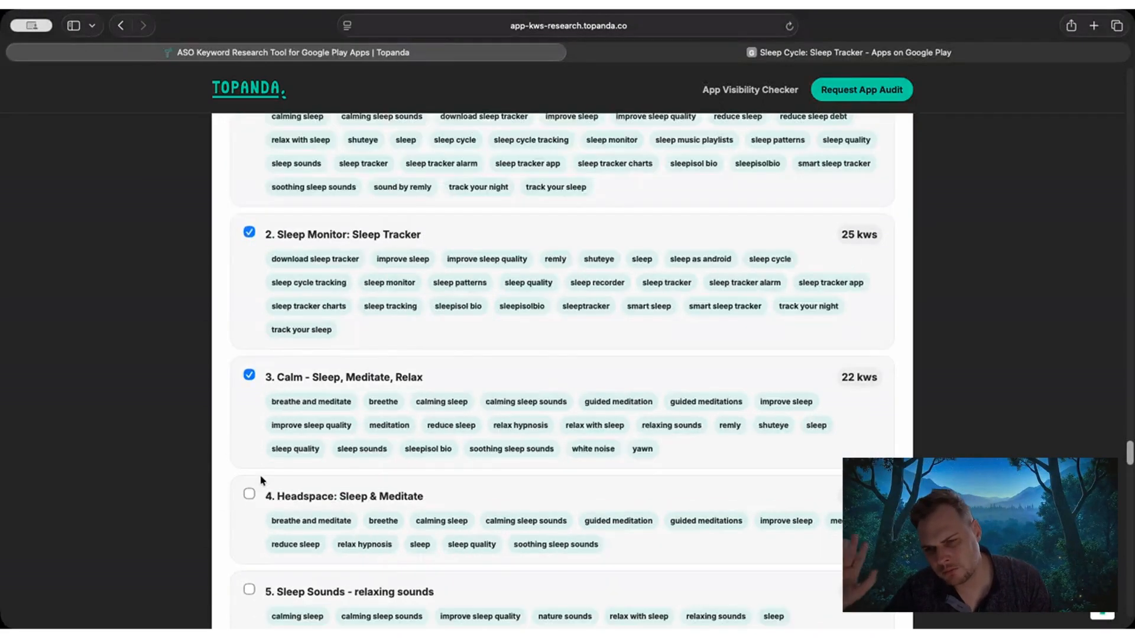
left_click(250, 393)
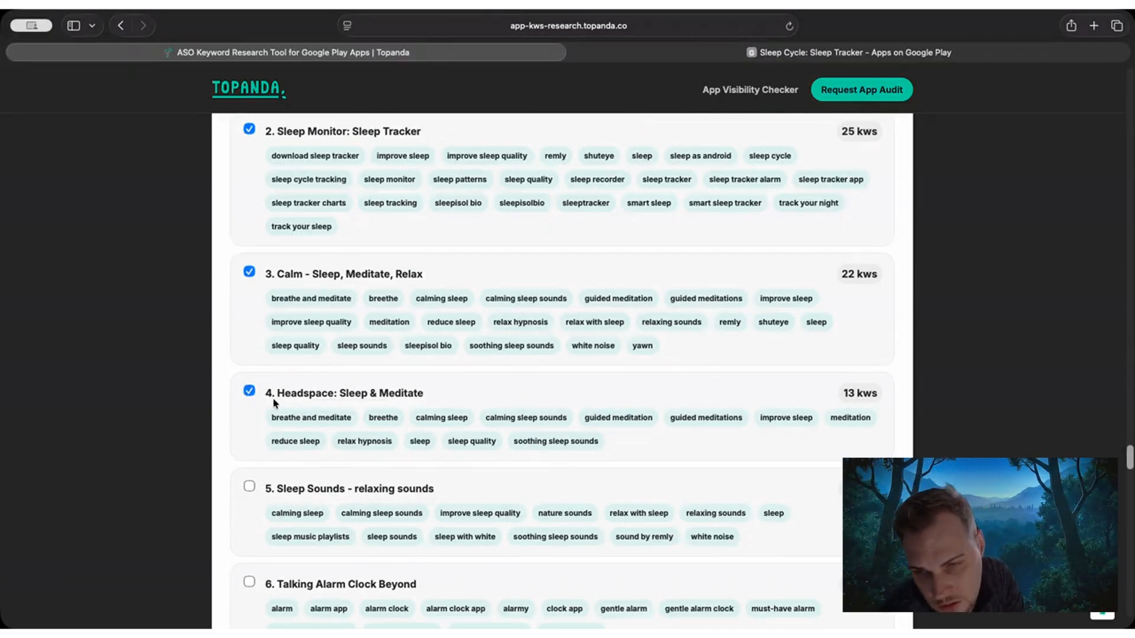
scroll(298, 430, "down", 5)
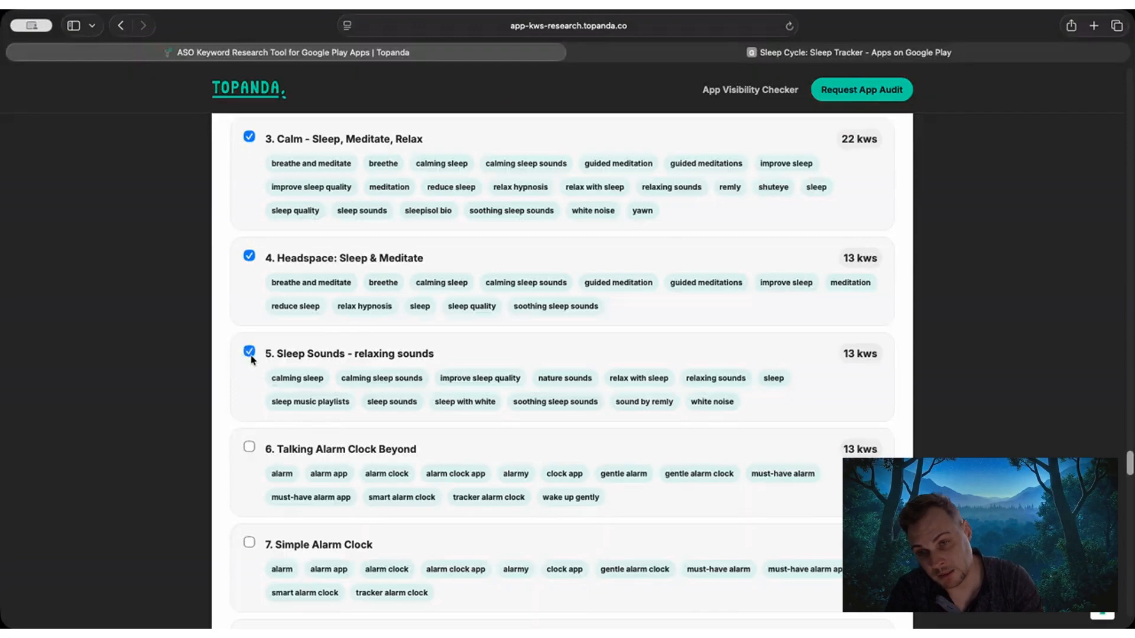
Review the competing apps from Talking Alarm Clock Beyond to Sleep Sounds - Relax Music for relevance to sleep tracking.
scroll(262, 370, "down", 1)
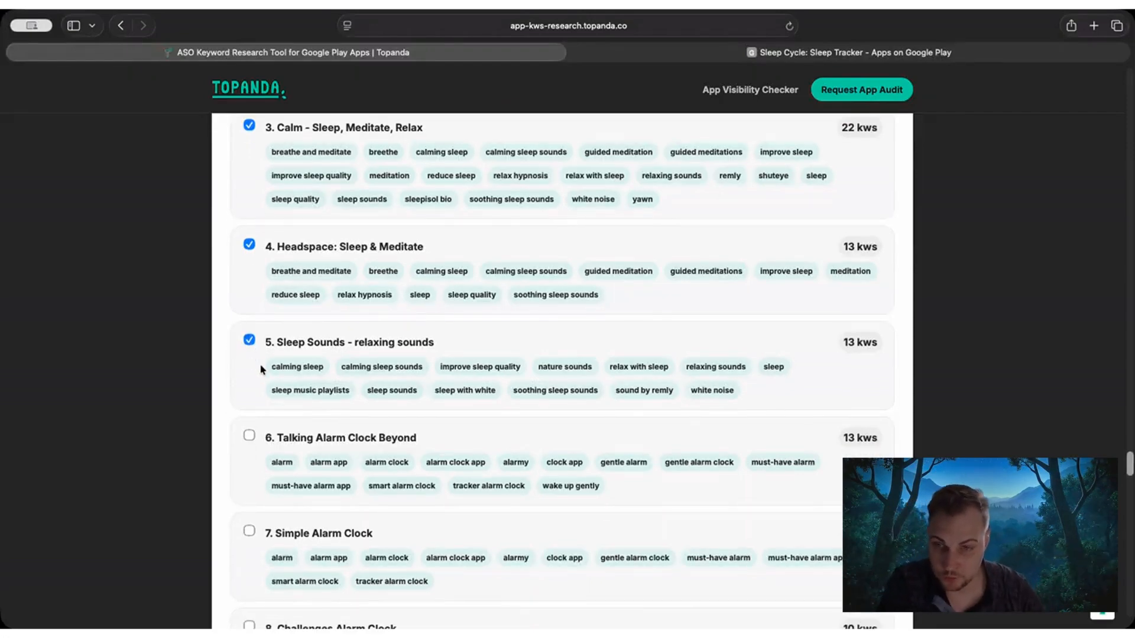
scroll(263, 370, "down", 5)
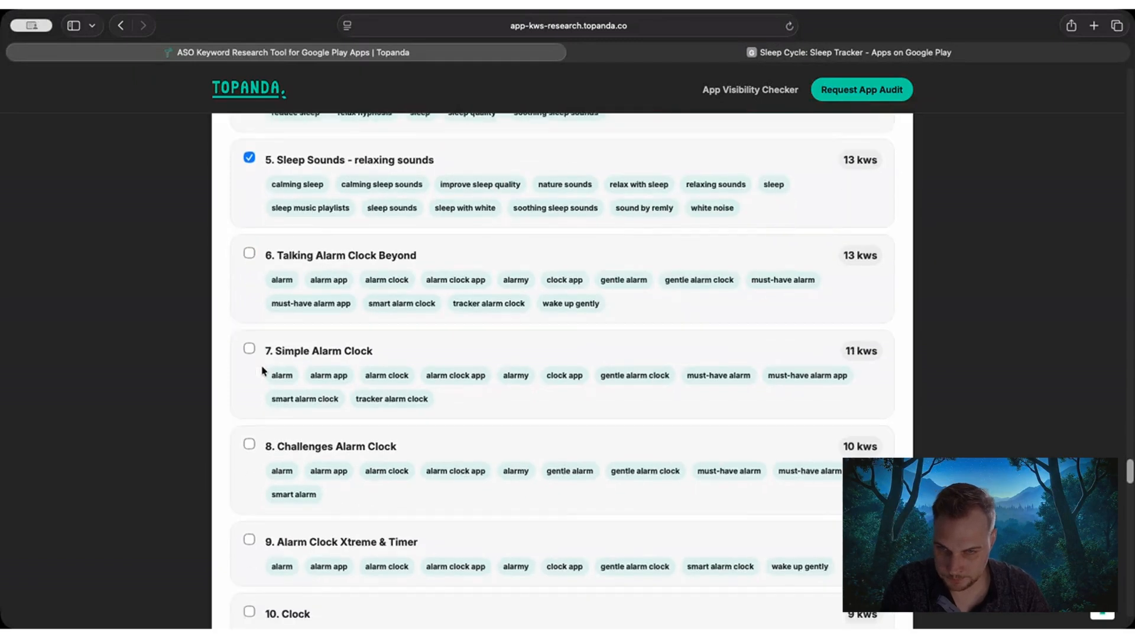
scroll(262, 371, "down", 5)
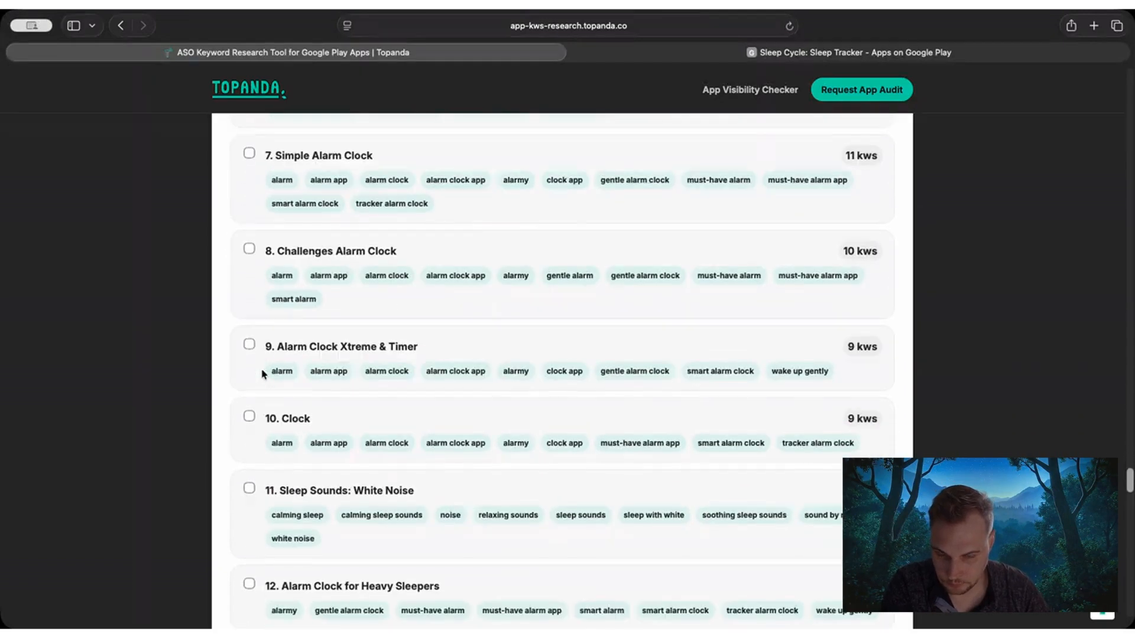
scroll(263, 374, "down", 4)
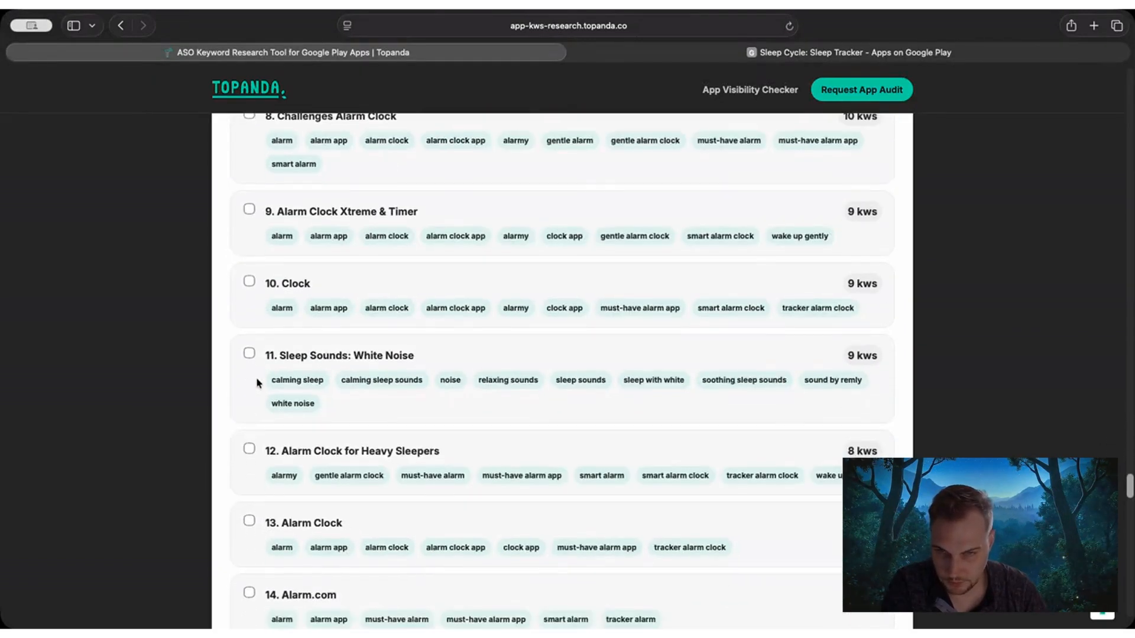
scroll(258, 383, "down", 3)
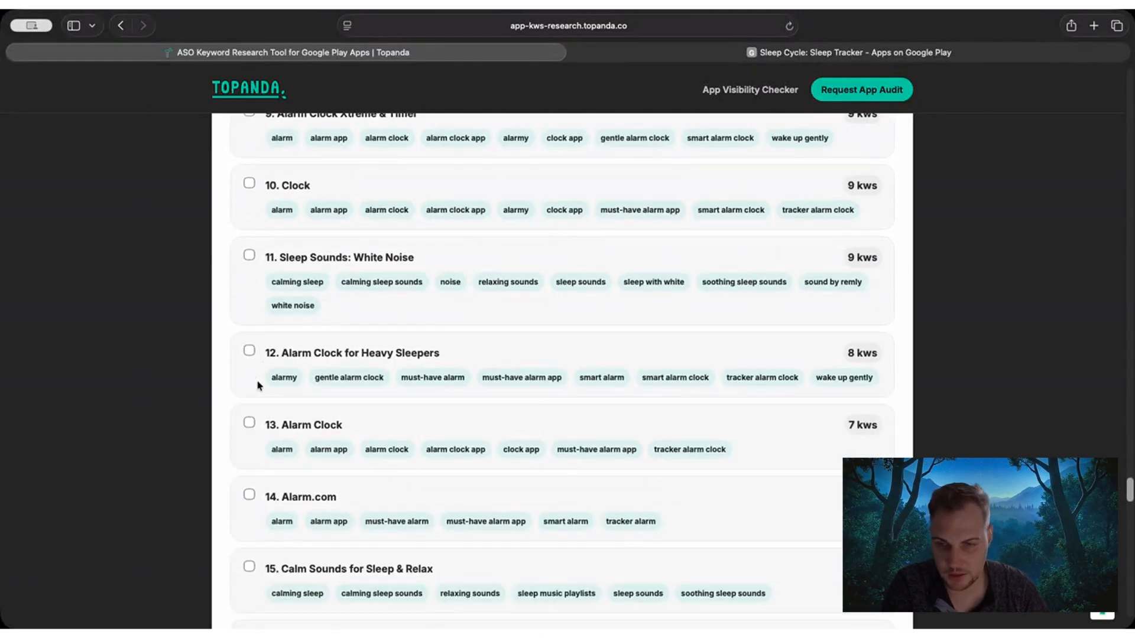
scroll(258, 386, "down", 4)
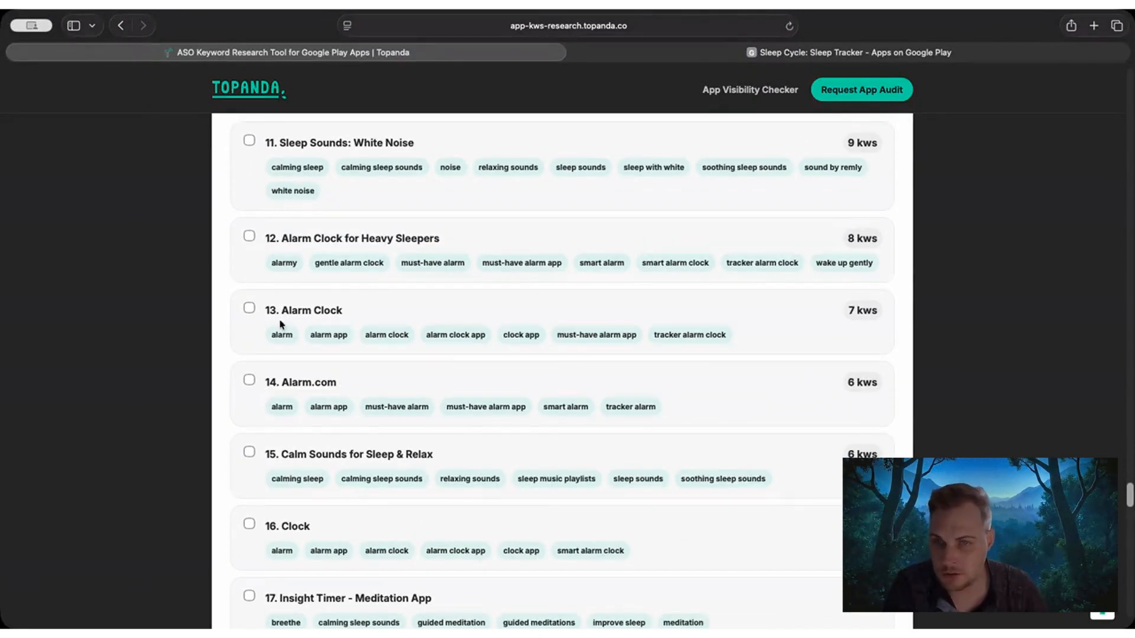
scroll(283, 354, "down", 5)
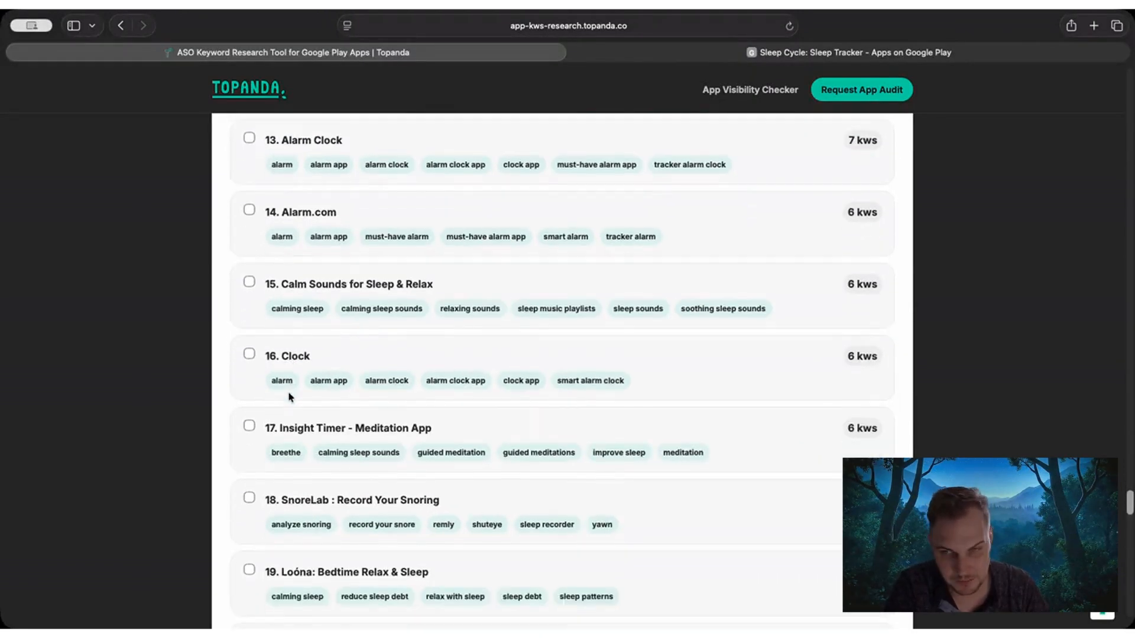
scroll(290, 396, "down", 3)
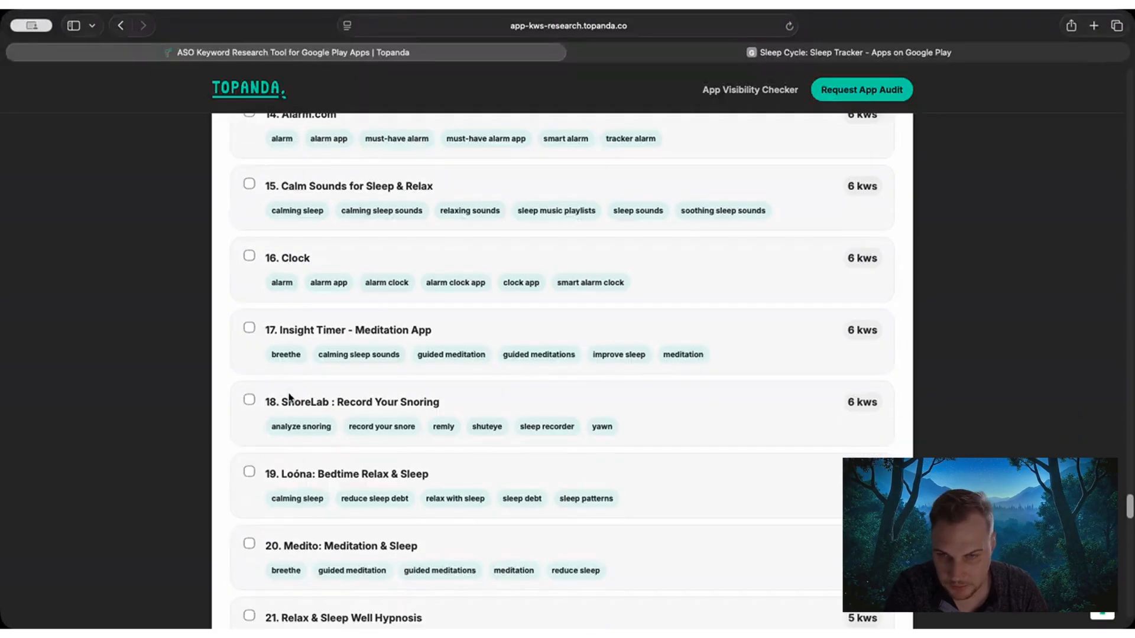
scroll(290, 397, "down", 1)
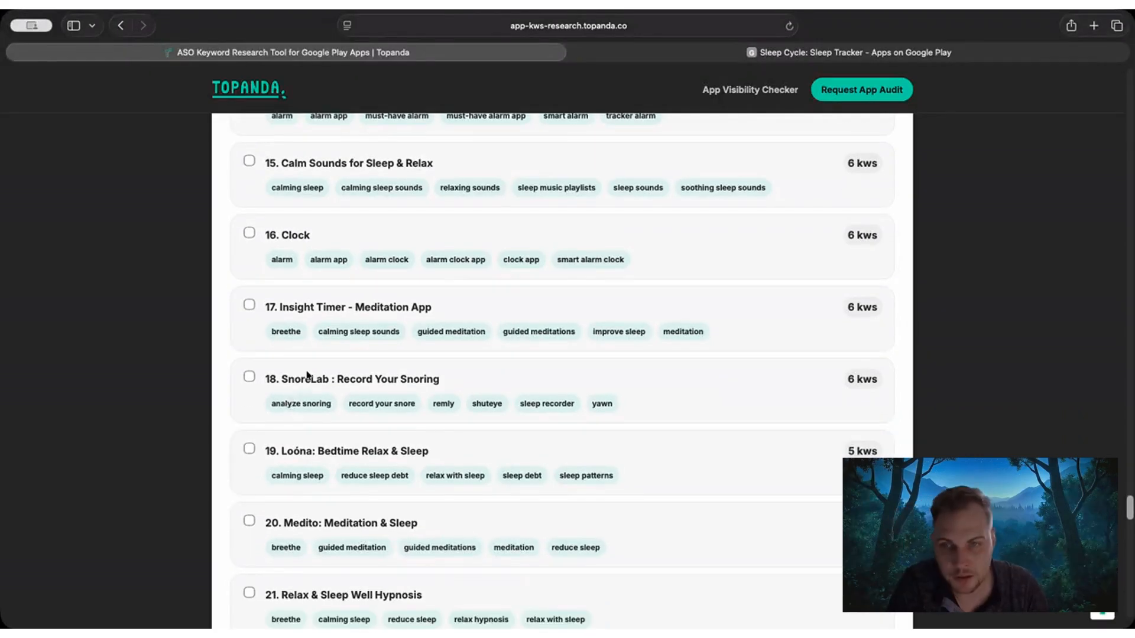
scroll(284, 401, "down", 6)
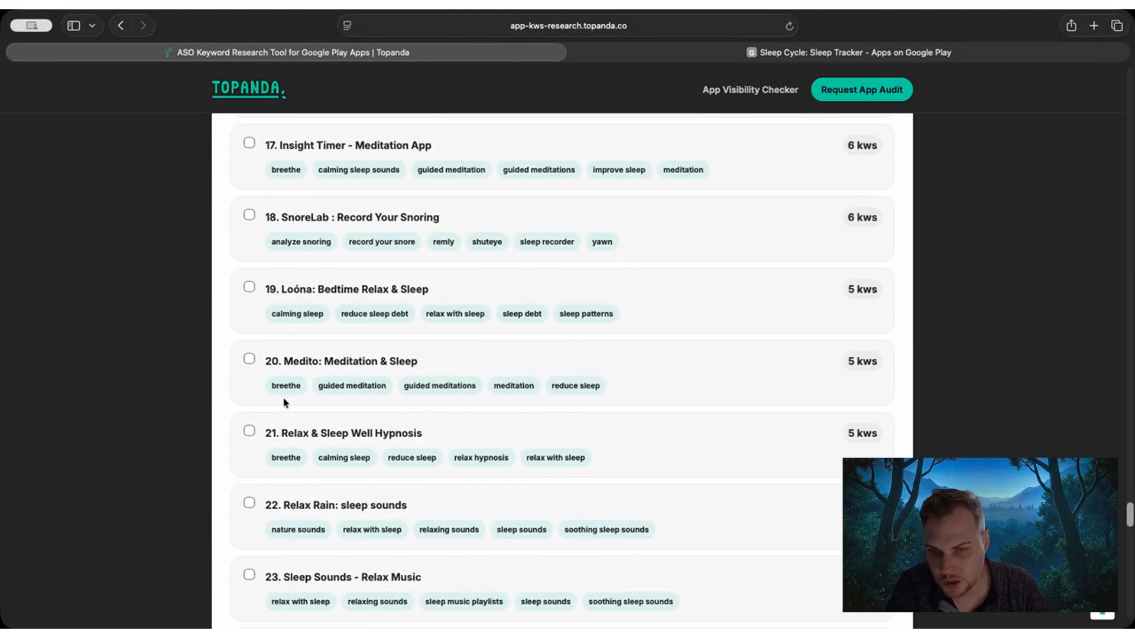
scroll(283, 402, "down", 5)
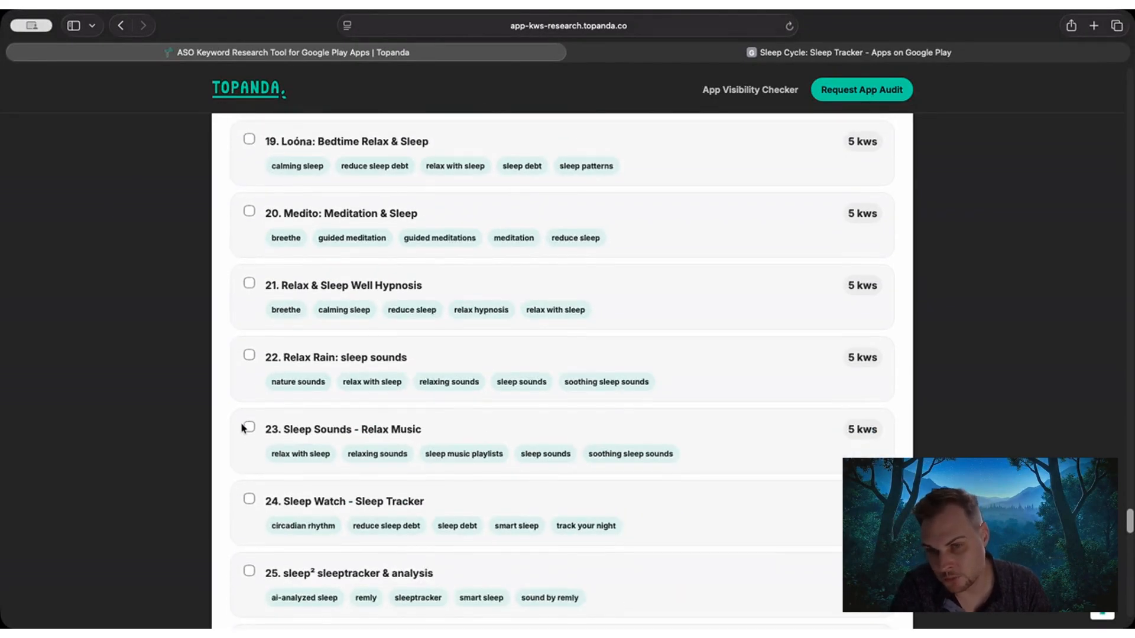
Add Sleep Watch - Sleep Tracker and NiceSleep: Sleep Tracker to the apps to analyze.
scroll(242, 423, "down", 3)
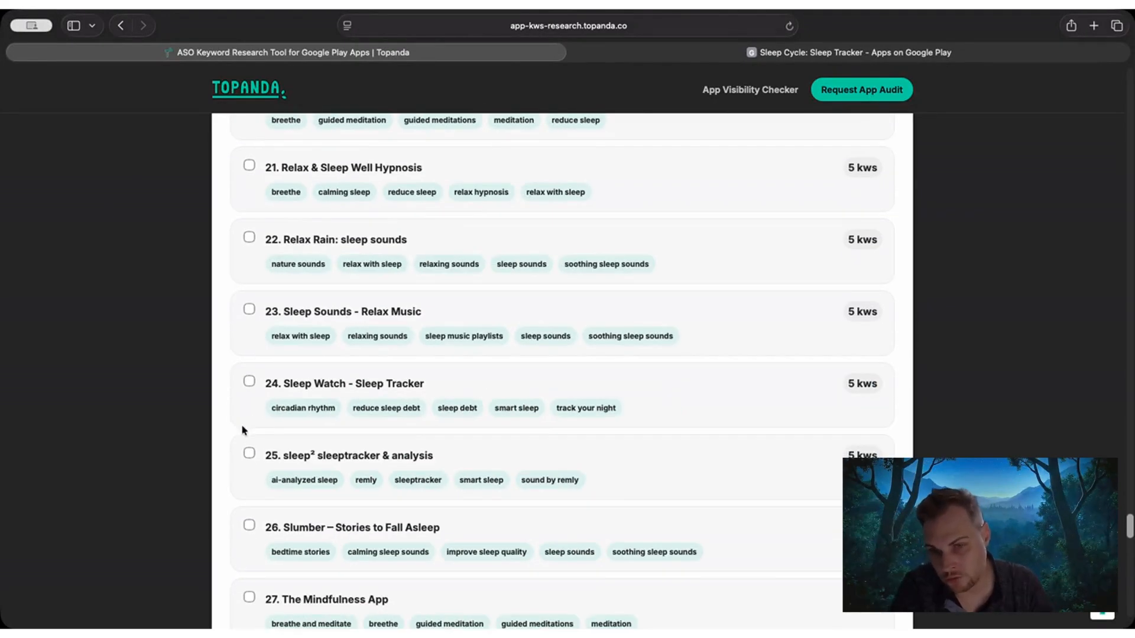
left_click(250, 381)
scroll(242, 414, "down", 1)
scroll(241, 414, "down", 4)
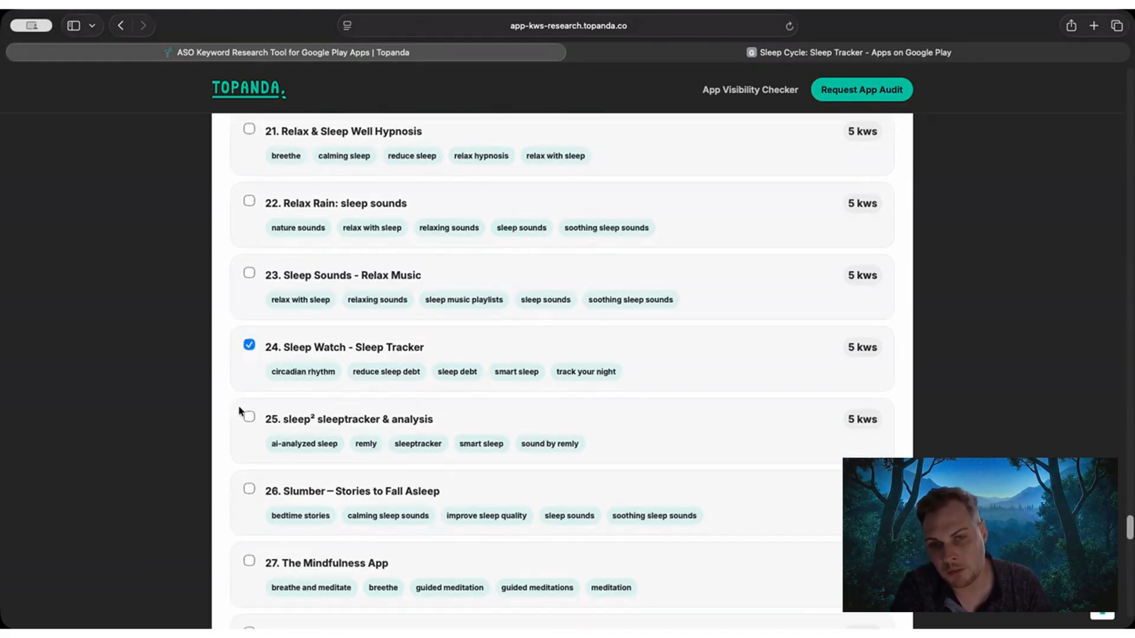
scroll(241, 425, "down", 8)
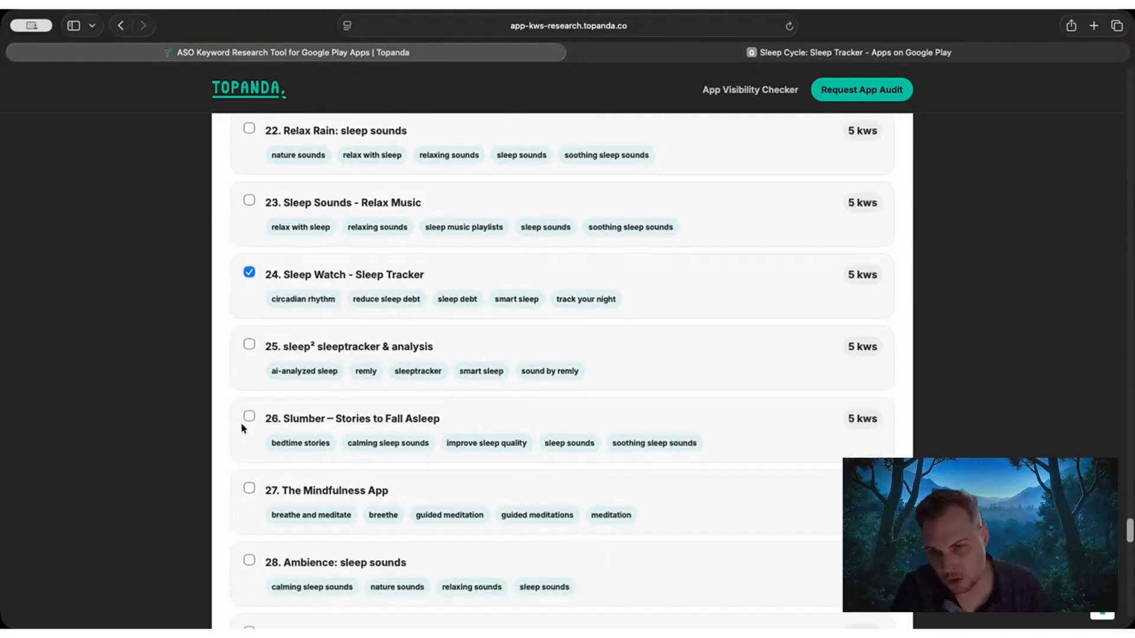
scroll(245, 432, "down", 2)
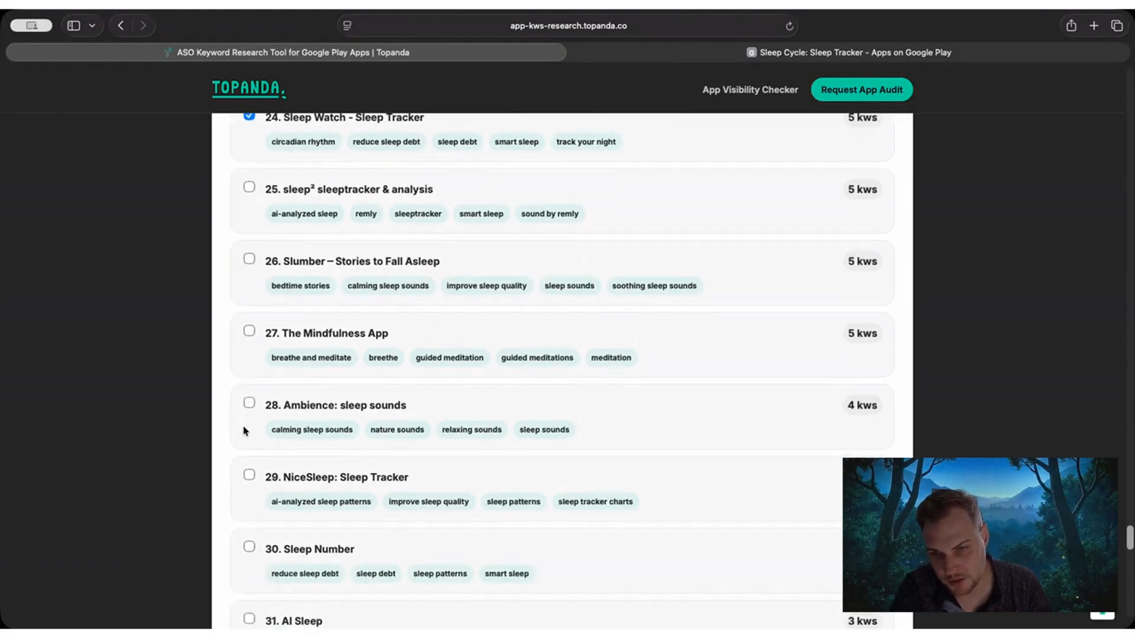
scroll(244, 431, "down", 1)
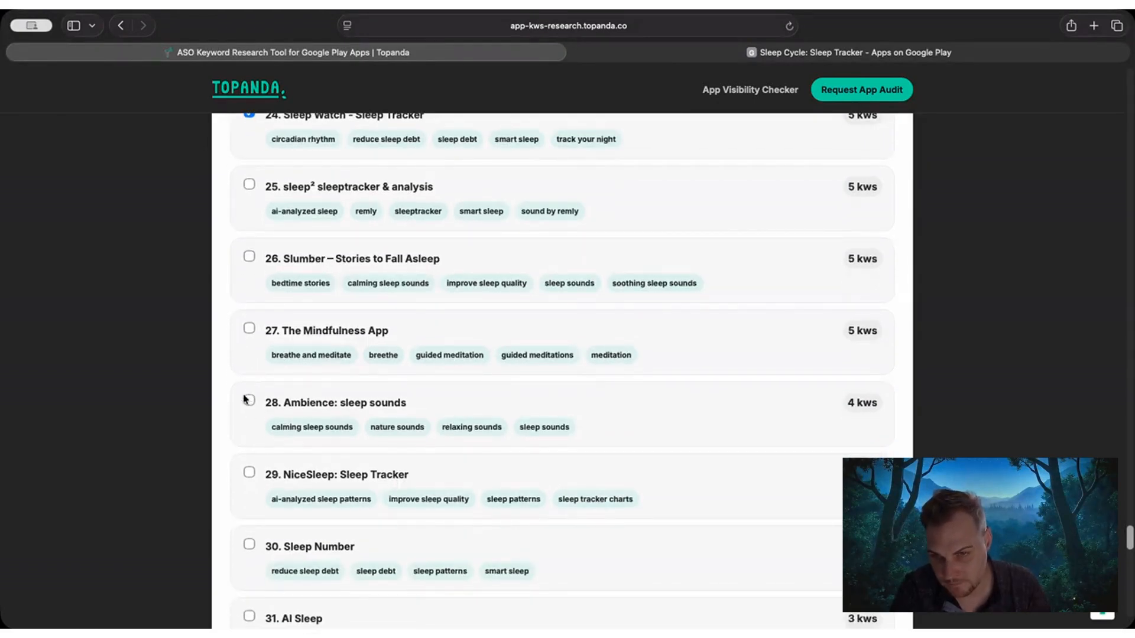
left_click(248, 472)
scroll(249, 471, "down", 3)
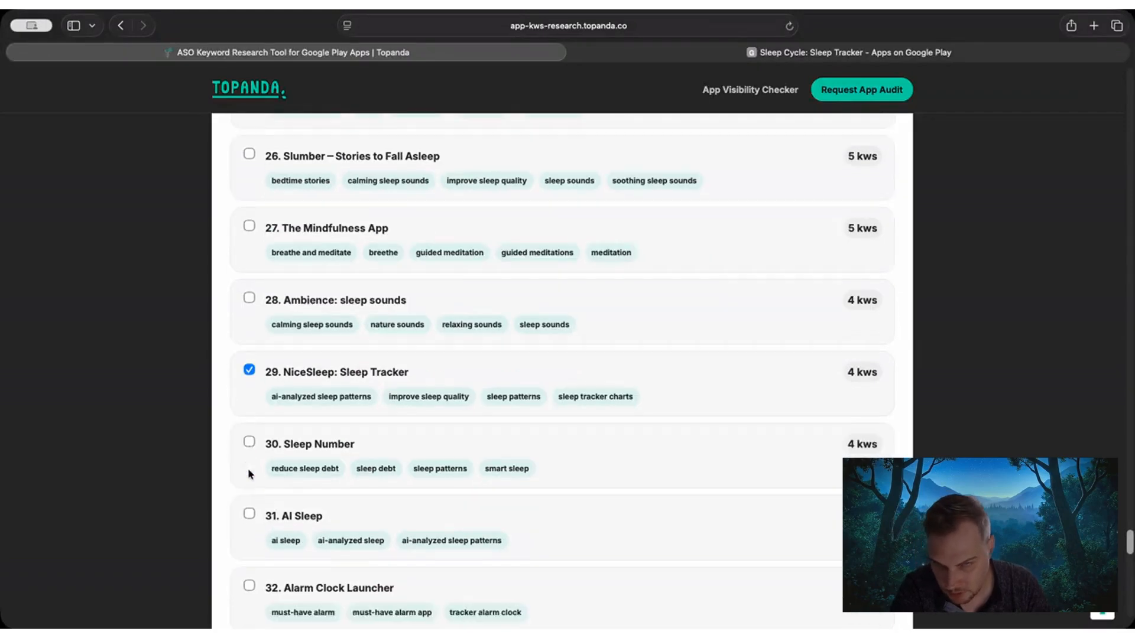
Check the remaining competing apps down to White Noise Sleep Sounds: rain and continue to the additional keywords with the chosen apps.
scroll(249, 471, "down", 3)
scroll(249, 471, "down", 3)
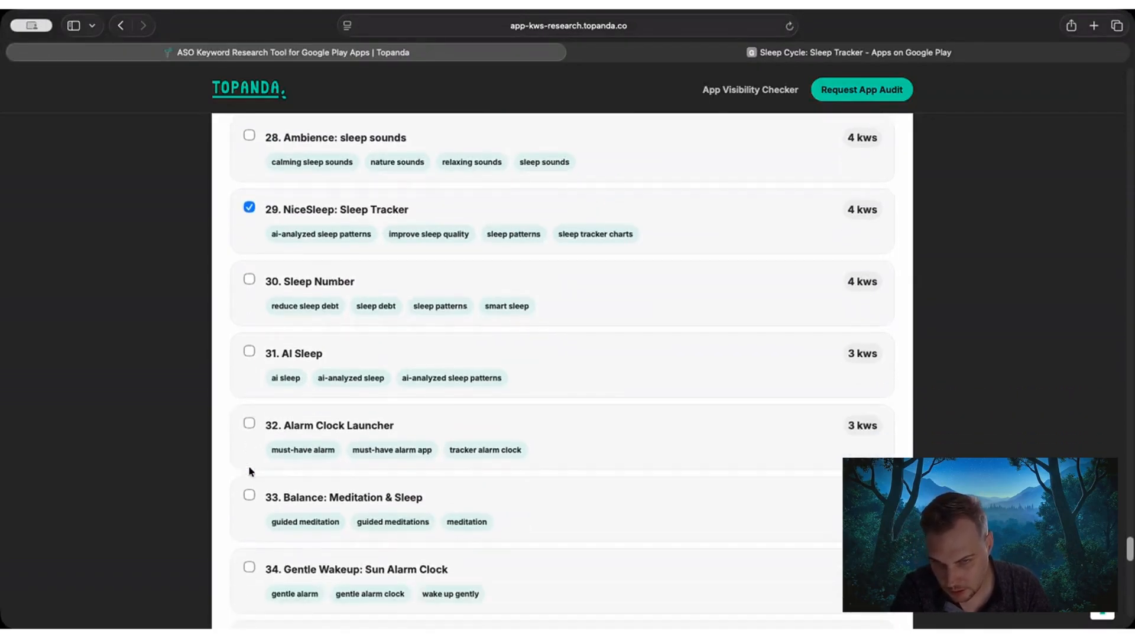
scroll(249, 468, "down", 12)
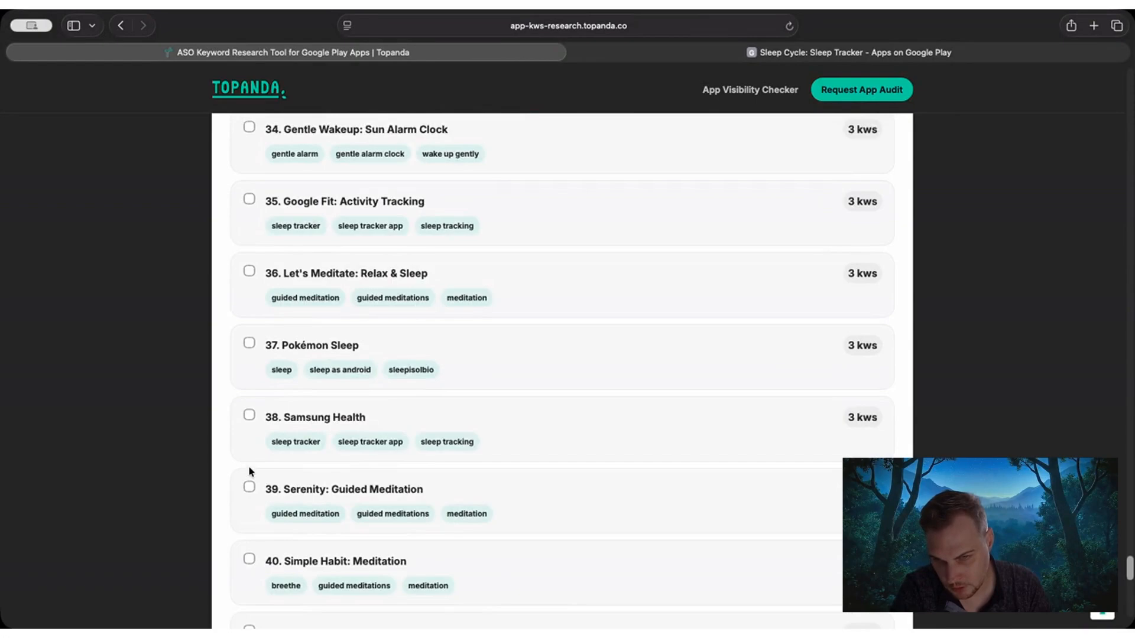
scroll(211, 479, "down", 20)
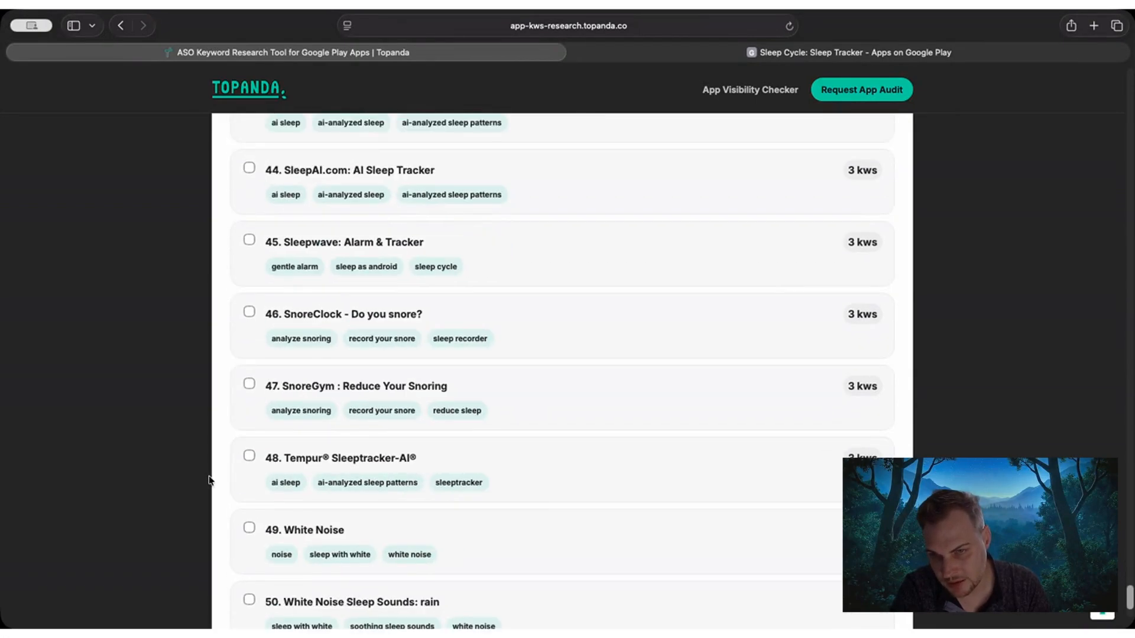
left_click(297, 499)
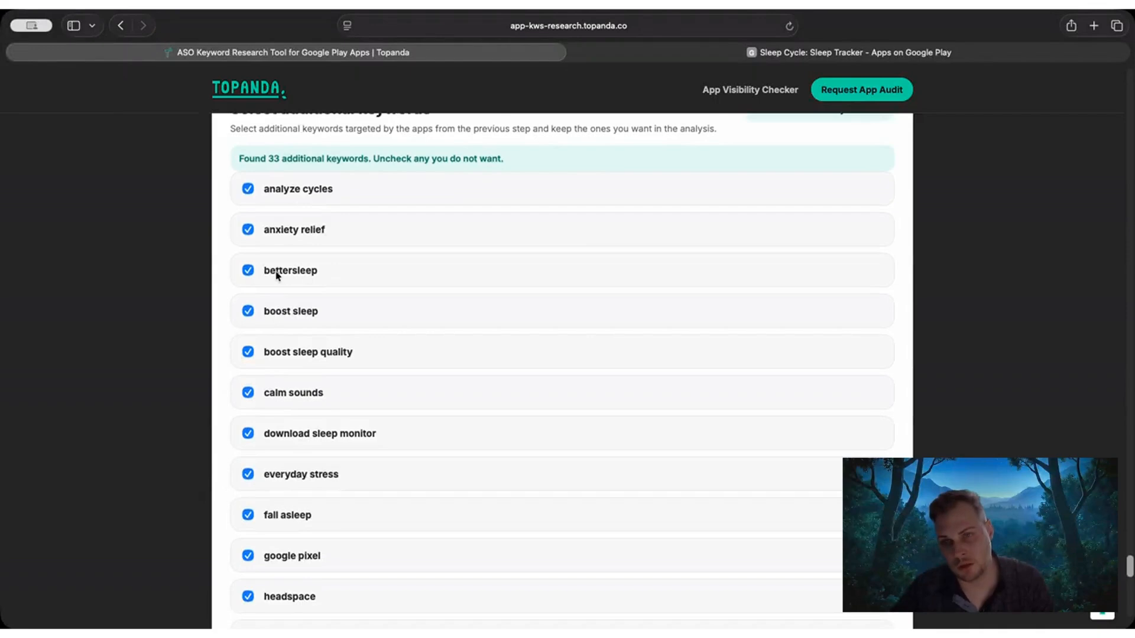
Exclude the additional keywords google pixel and meditate from the analysis.
scroll(294, 329, "down", 2)
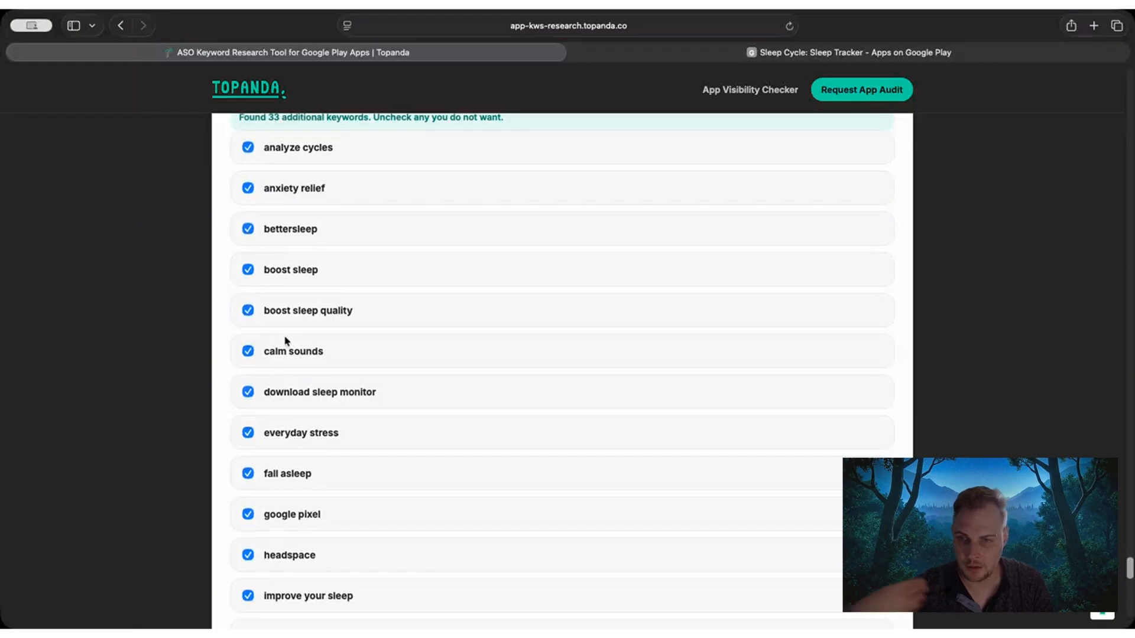
scroll(294, 363, "down", 4)
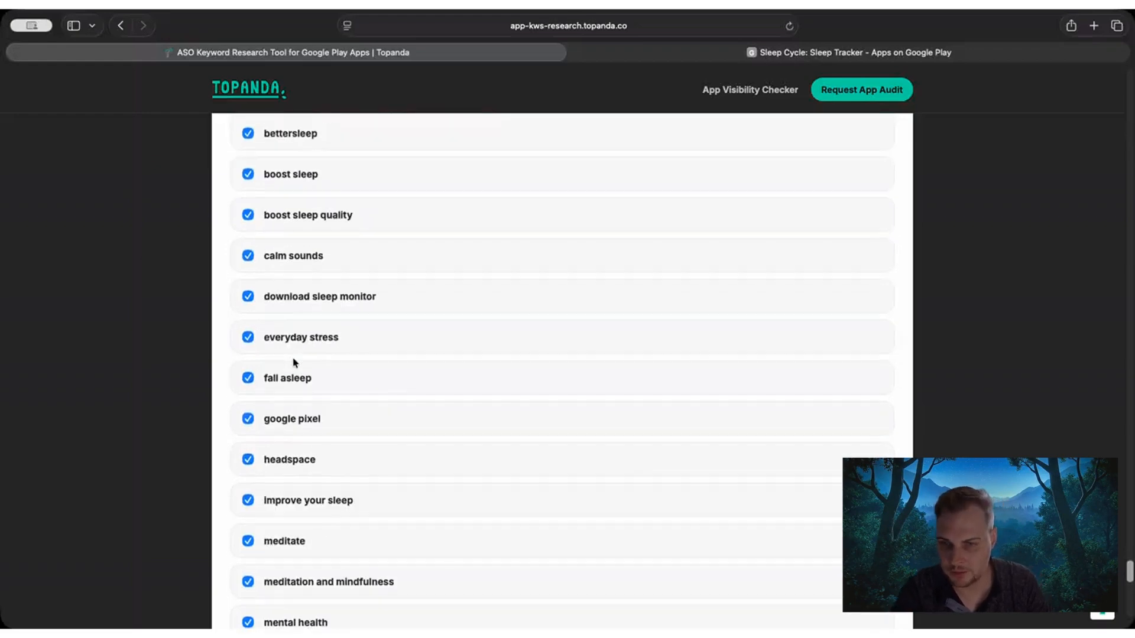
left_click(249, 419)
scroll(400, 380, "down", 1)
scroll(363, 384, "down", 3)
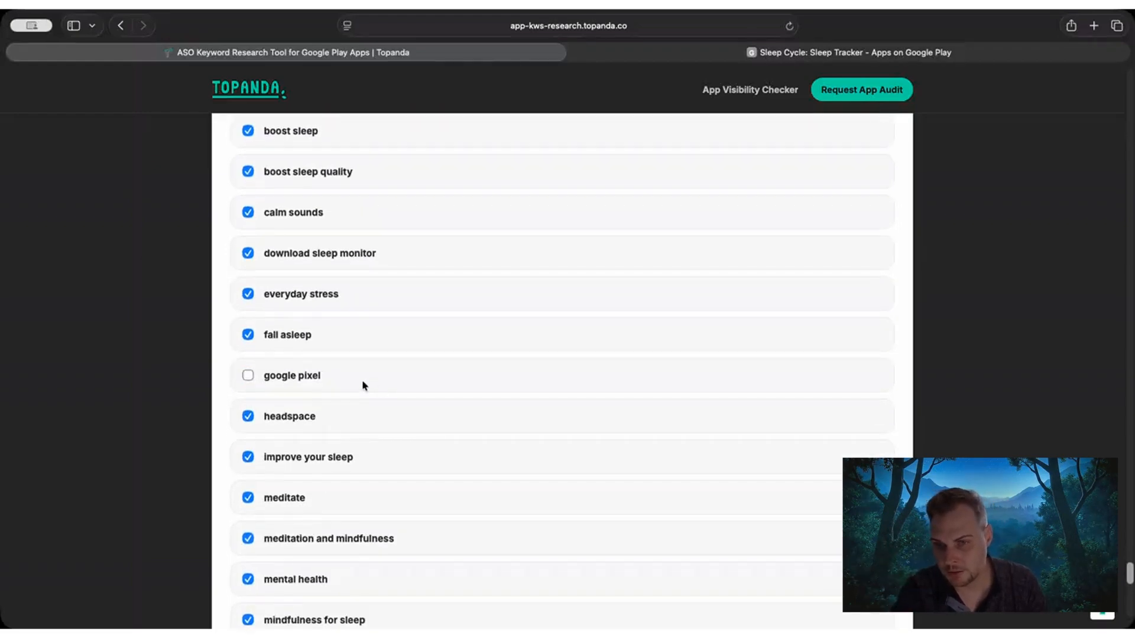
left_click(302, 451)
scroll(362, 402, "down", 2)
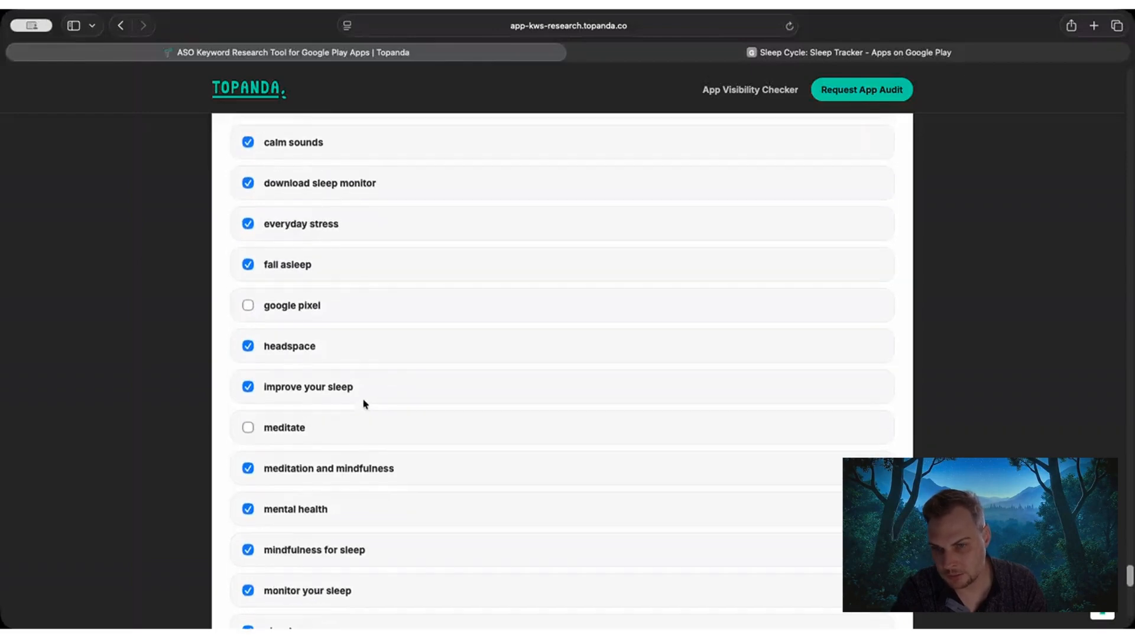
left_click_drag(303, 453, 234, 453)
left_click(137, 431)
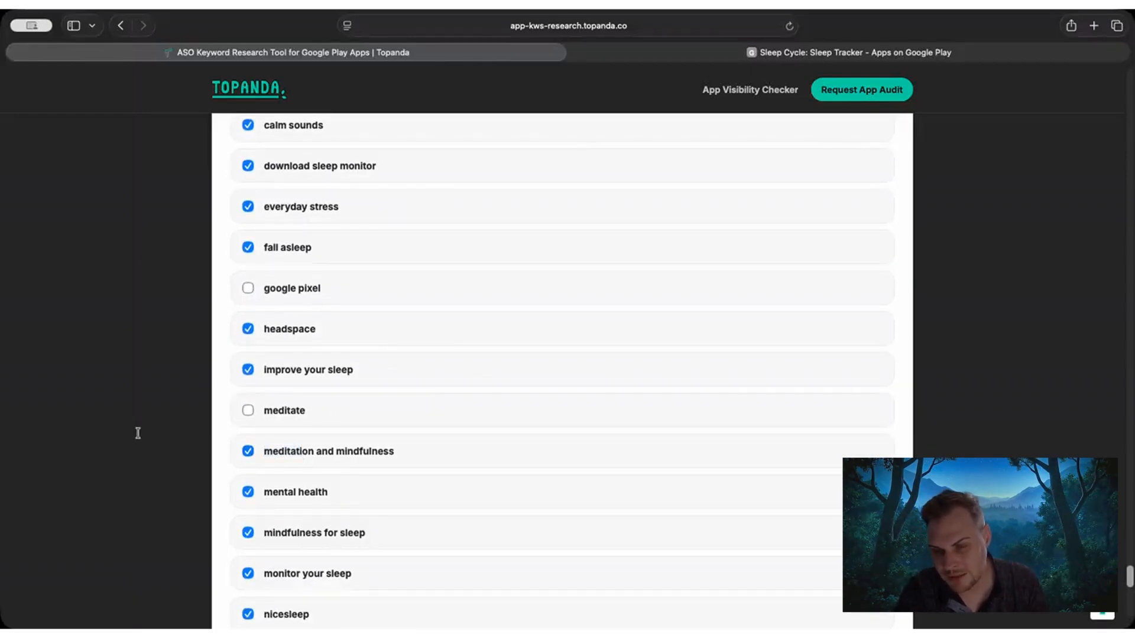
Exclude the keyword pixel watch to give and check the remaining additional keywords down to track snoring.
scroll(361, 452, "down", 5)
scroll(354, 442, "down", 2)
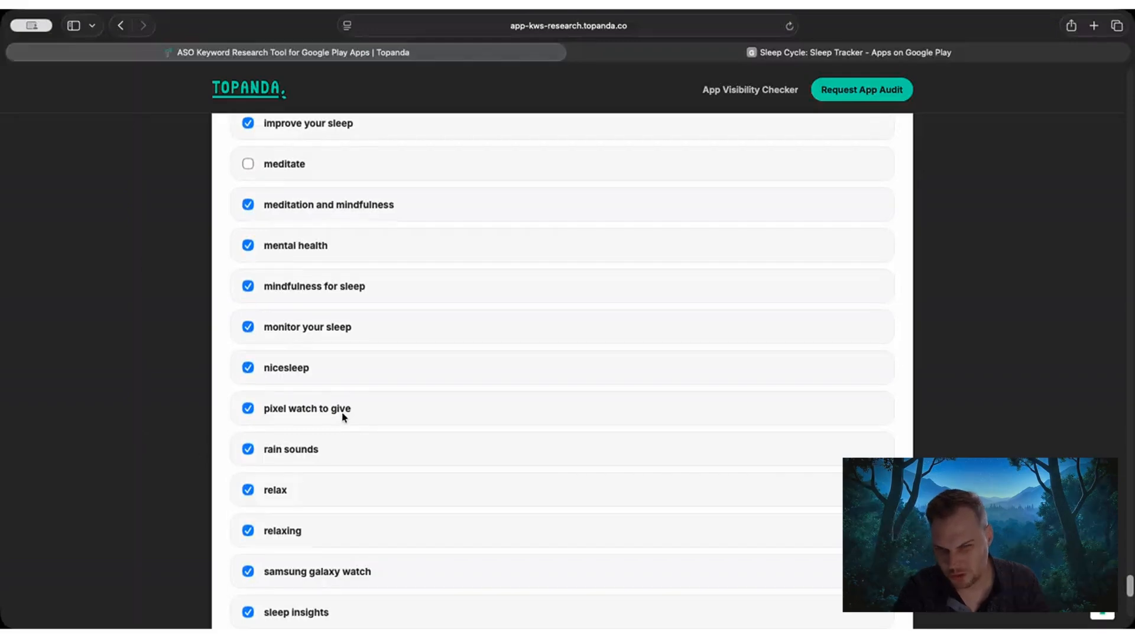
left_click(346, 411)
scroll(373, 456, "down", 1)
scroll(379, 458, "down", 1)
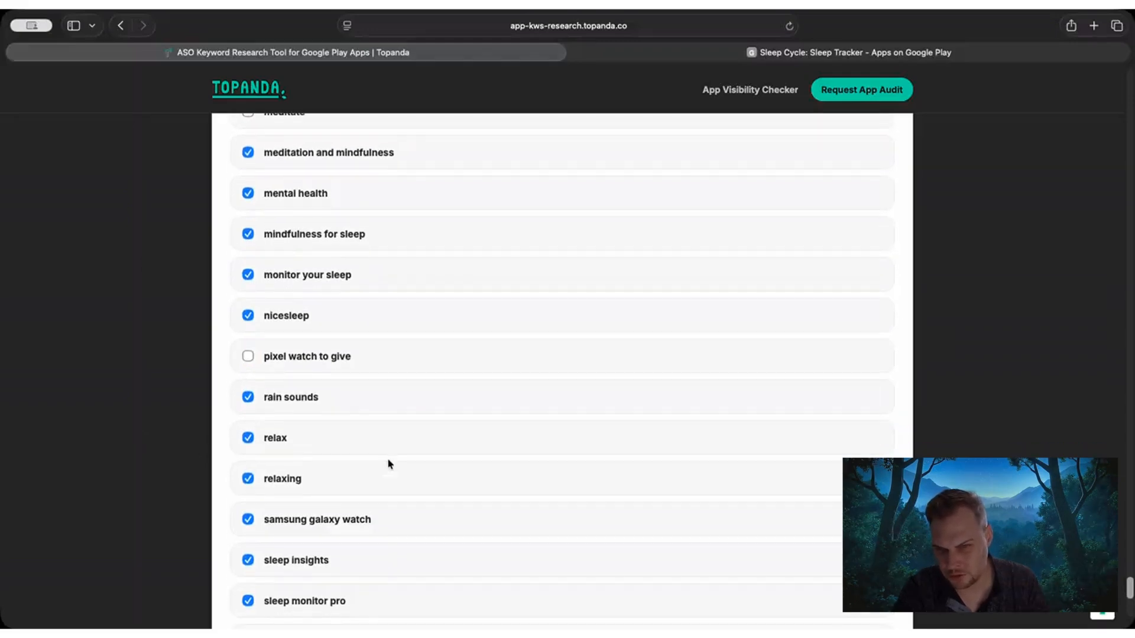
scroll(362, 463, "down", 5)
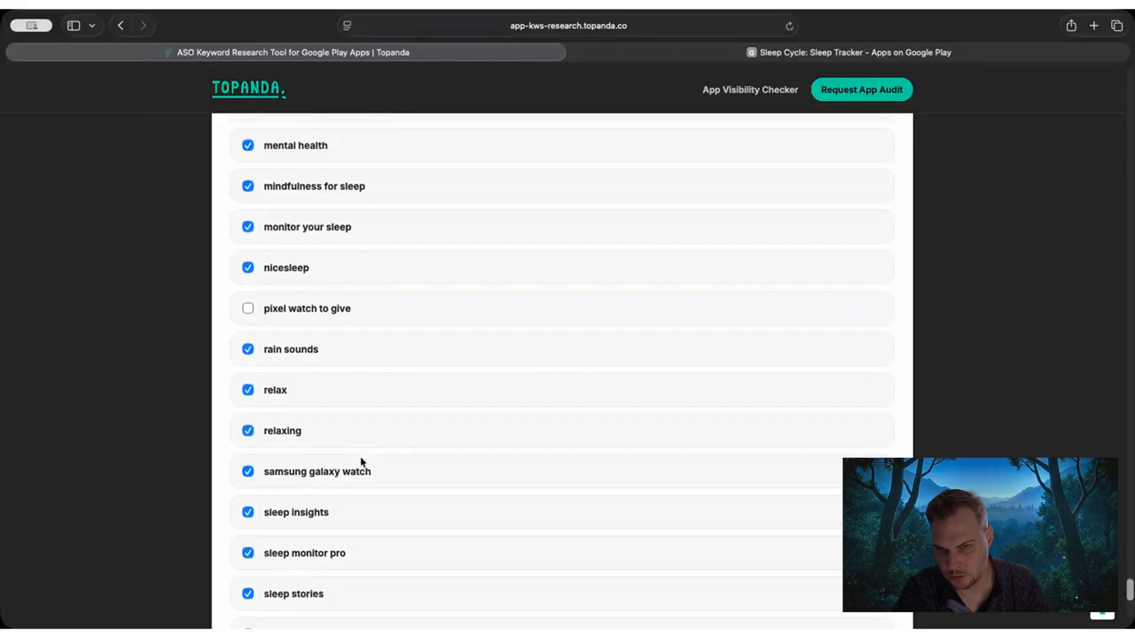
scroll(359, 461, "down", 6)
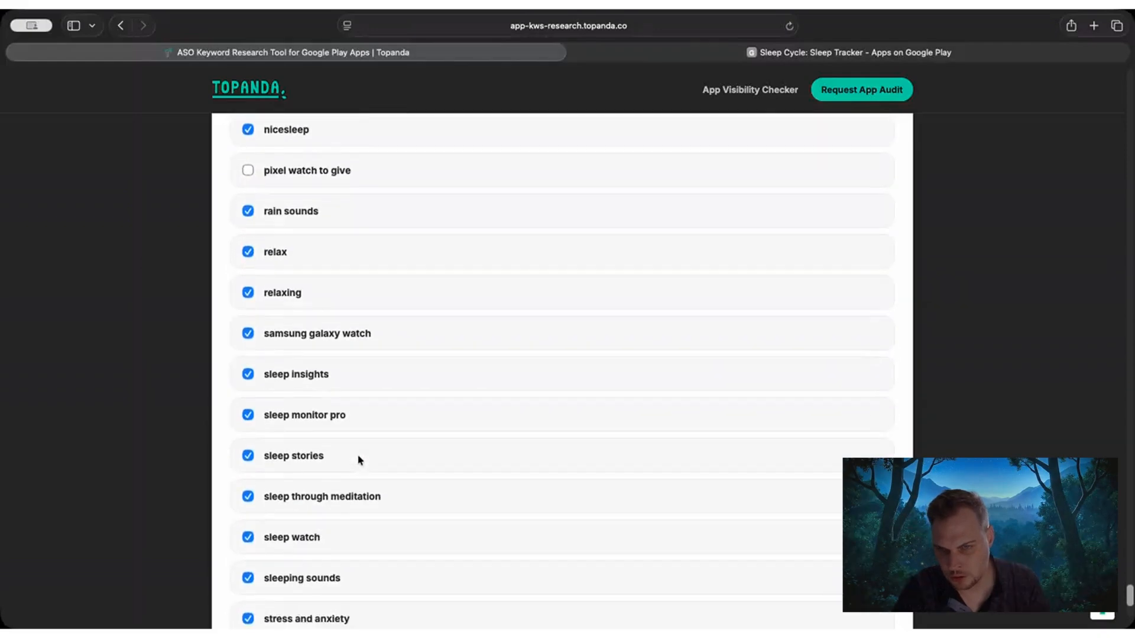
scroll(358, 460, "down", 6)
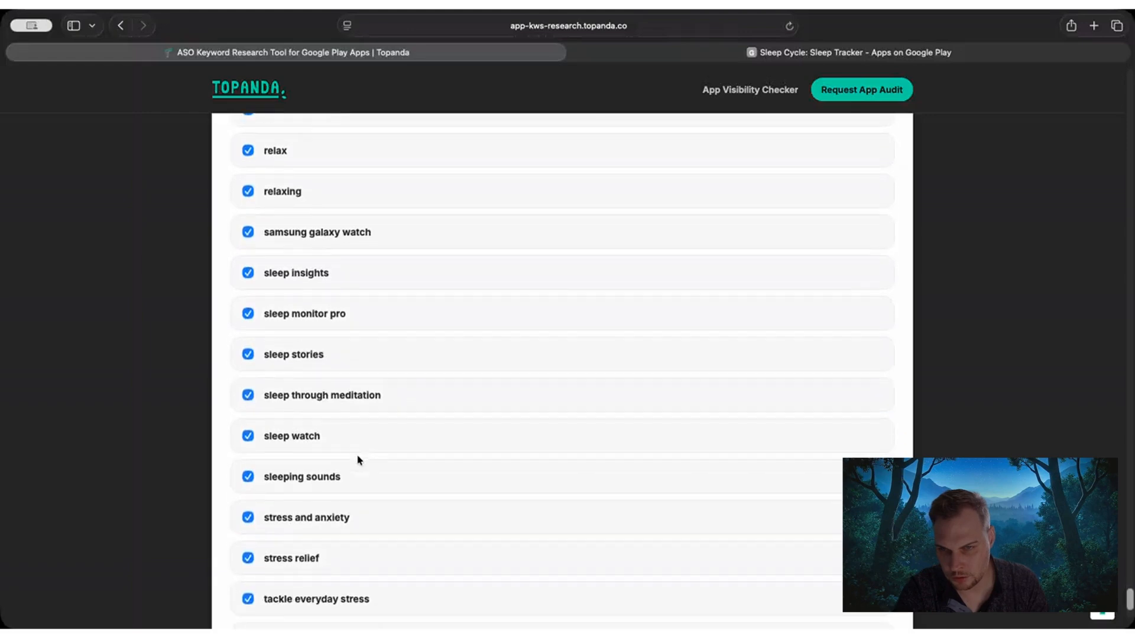
scroll(358, 460, "down", 2)
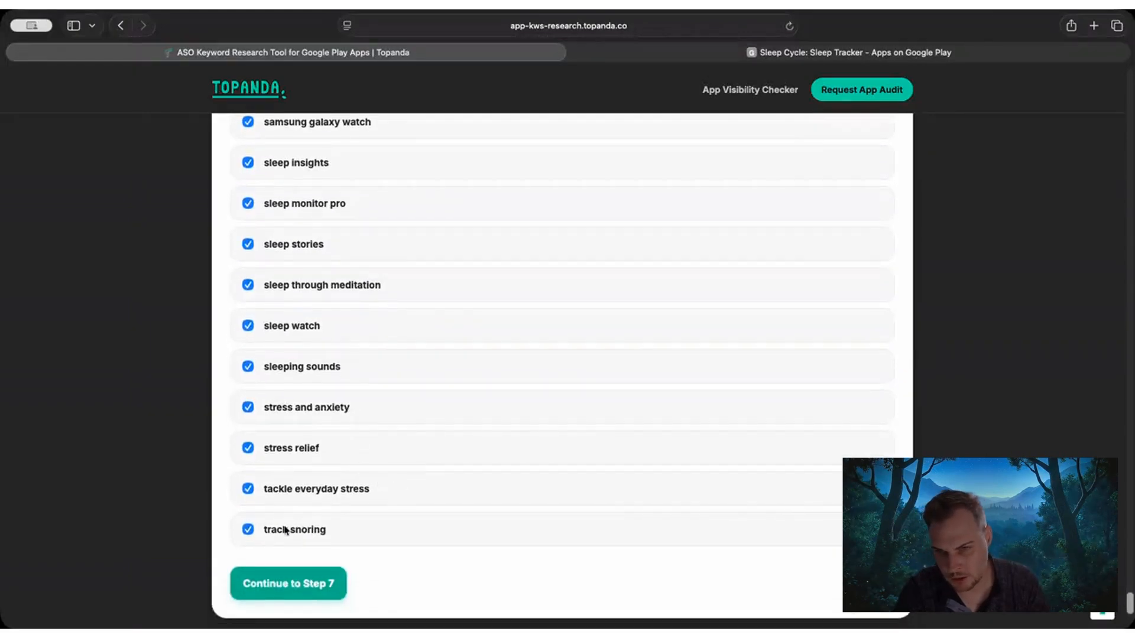
scroll(330, 480, "down", 4)
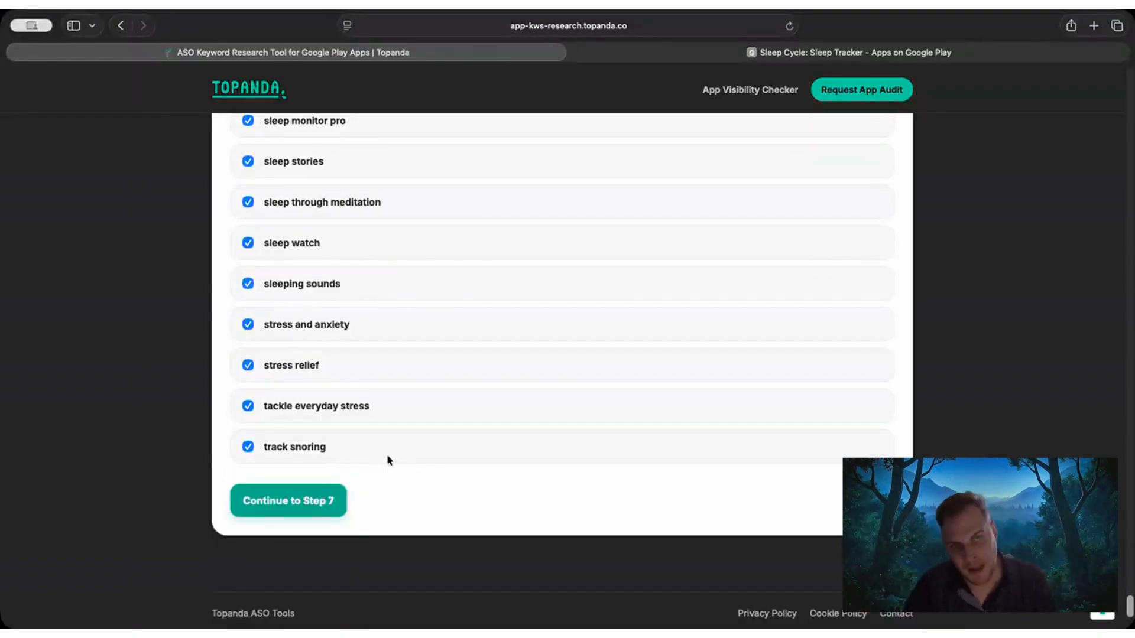
Look at the Sleep Cycle listing on Google Play and return to the Topanda keyword research tool.
left_click(805, 52)
scroll(561, 285, "down", 2)
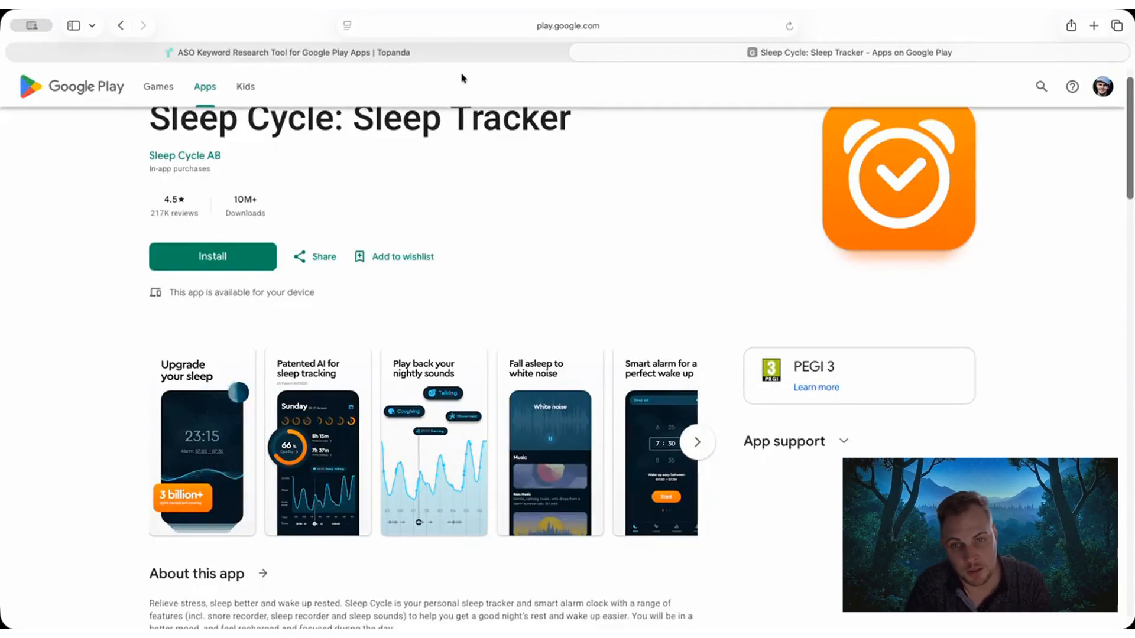
left_click(507, 53)
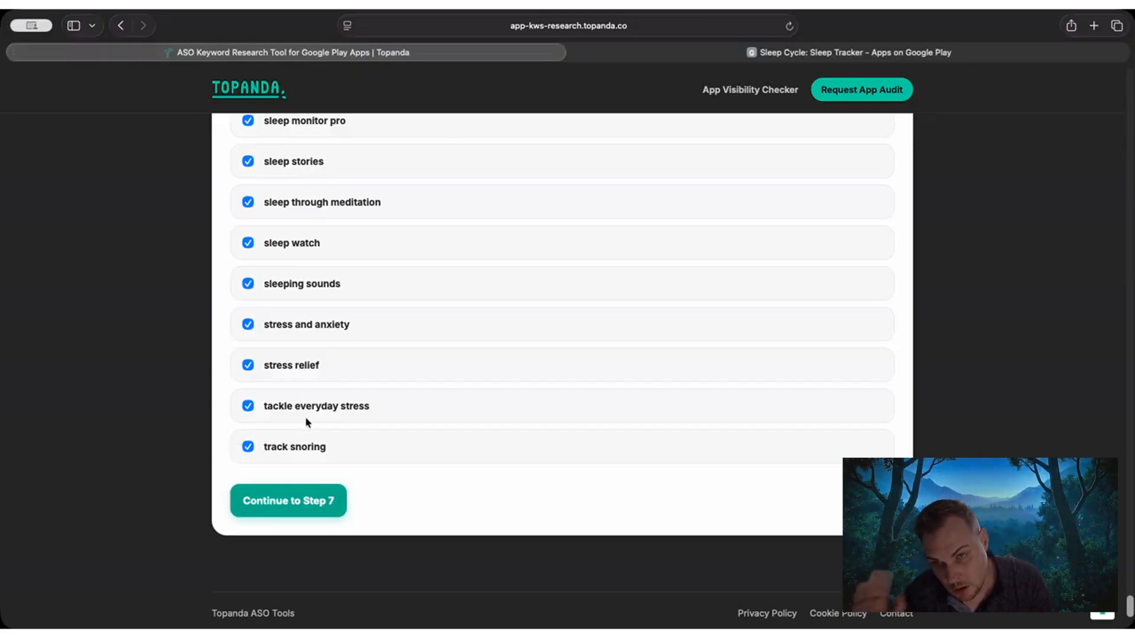
Continue to Step 7 with the kept keywords to build the final keyword map.
scroll(175, 439, "down", 1)
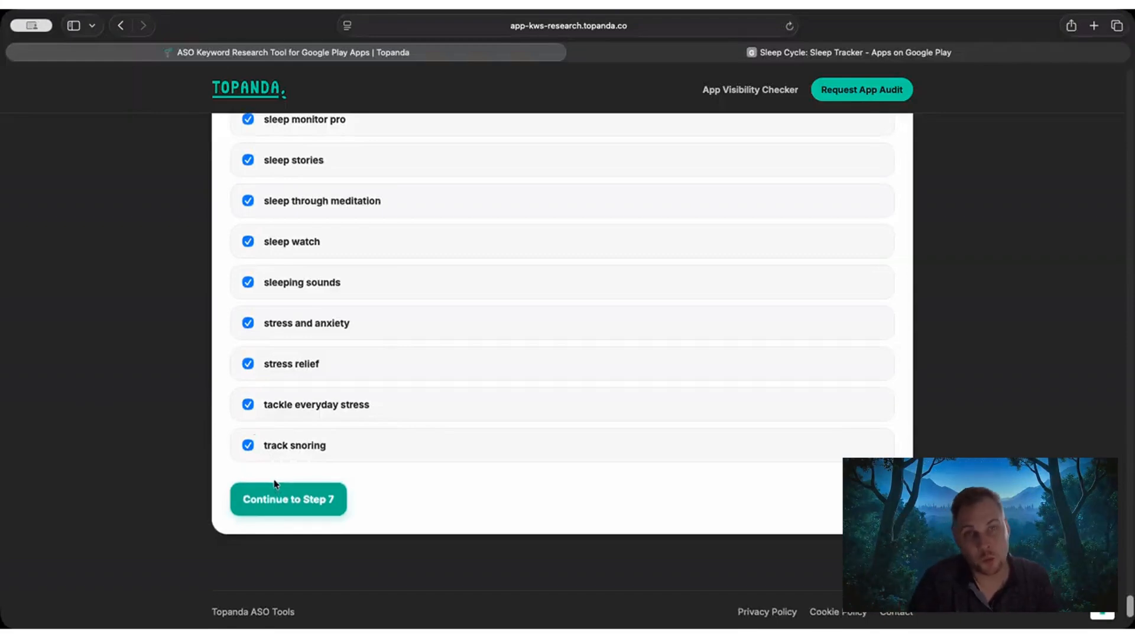
left_click(283, 514)
scroll(225, 395, "up", 2)
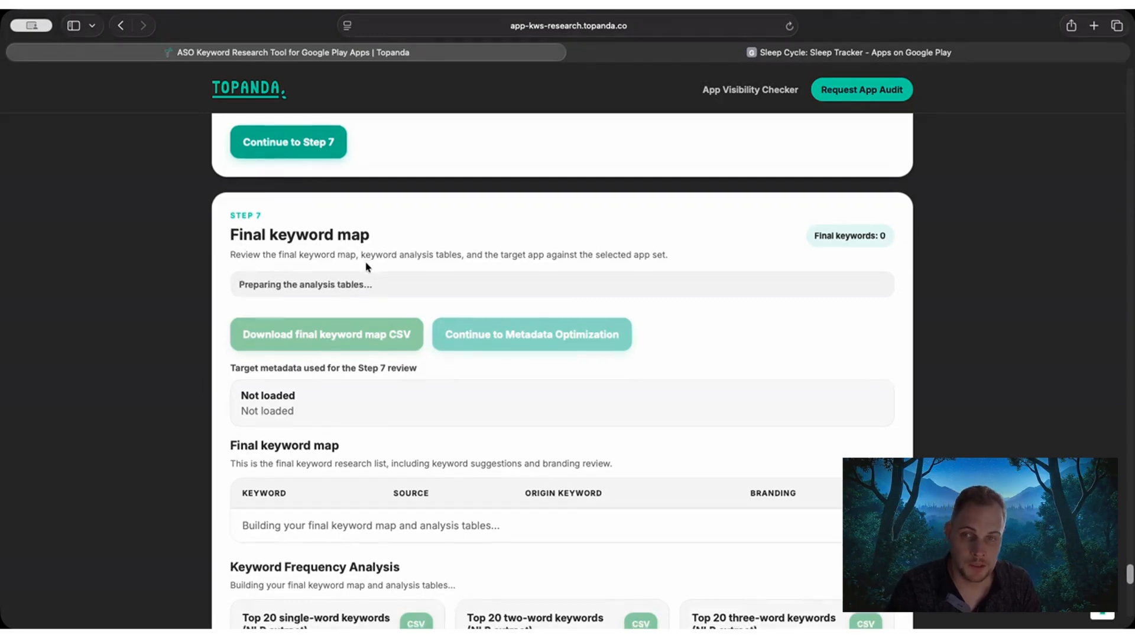
scroll(341, 260, "down", 1)
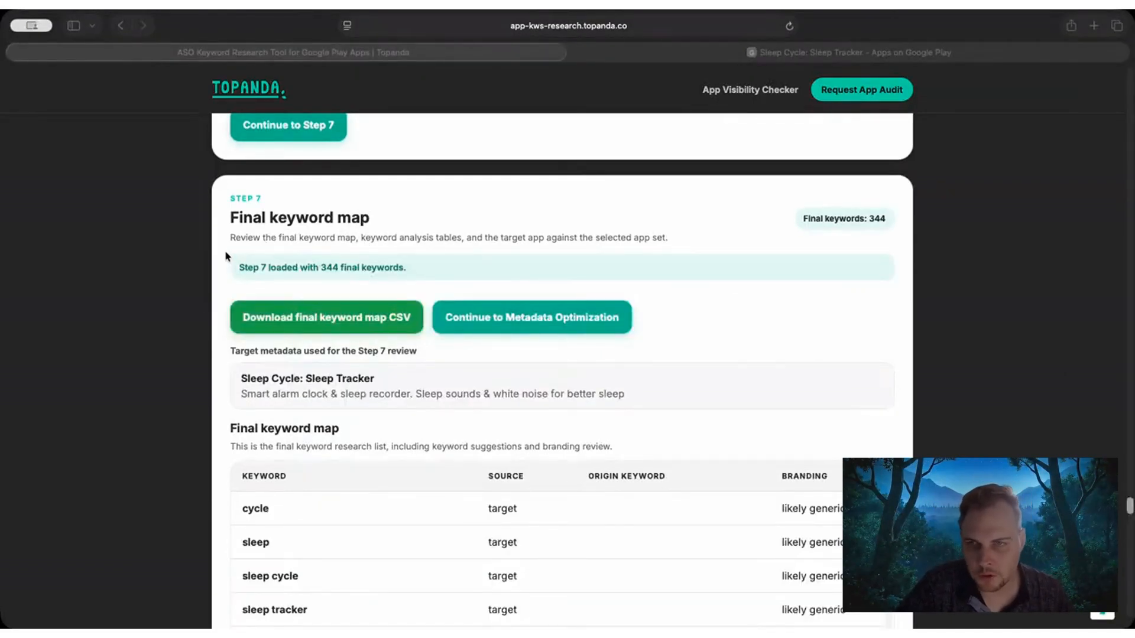
Check the number of final keywords in the Step 7 keyword map.
left_click(223, 221)
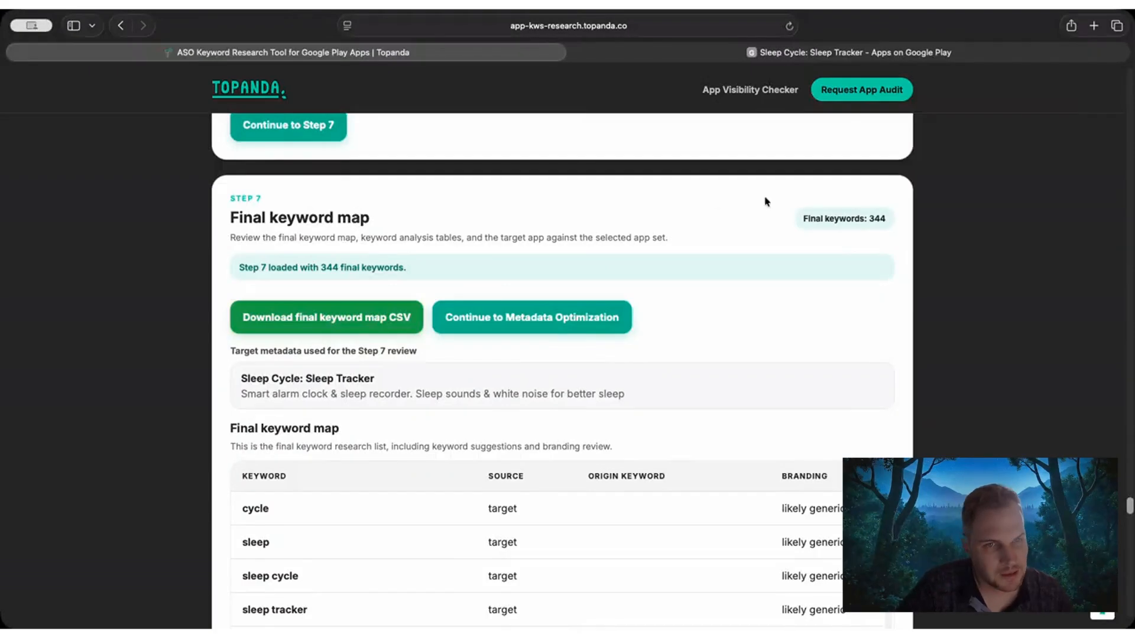
left_click_drag(870, 217, 803, 221)
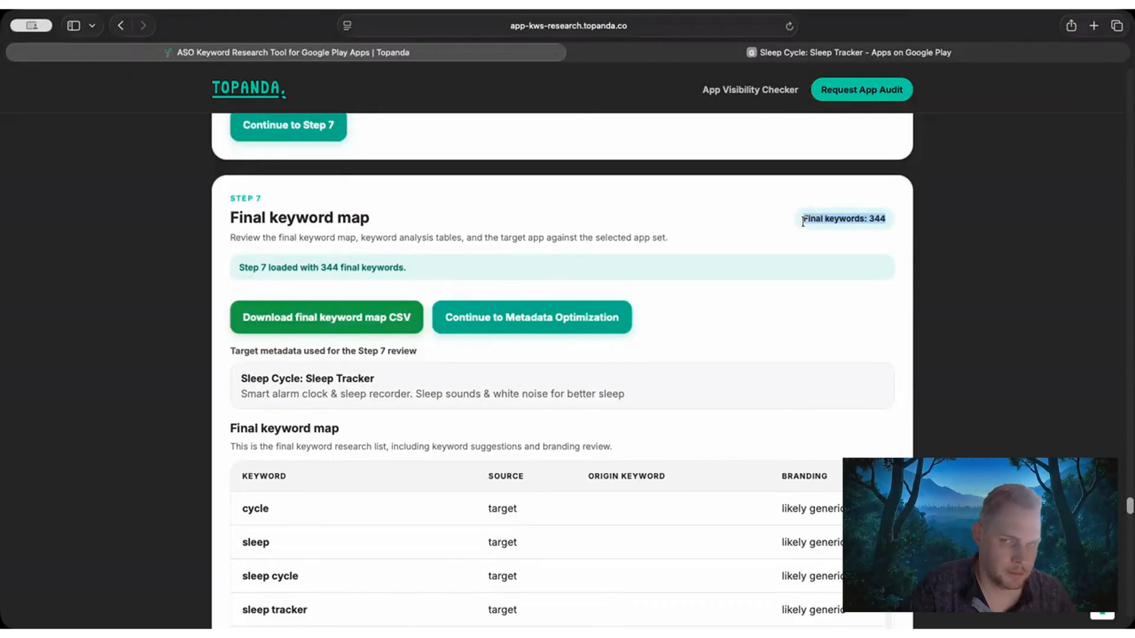
left_click(807, 228)
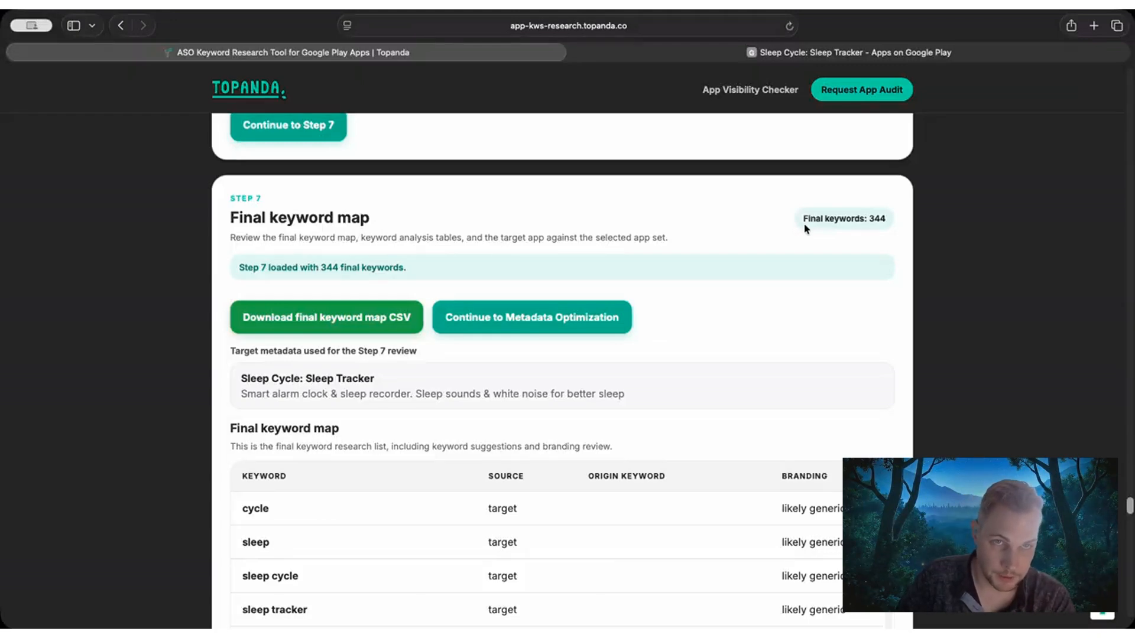
Check Sleep Cycle's download figure on its Google Play listing and return to the Topanda keyword map.
left_click(760, 53)
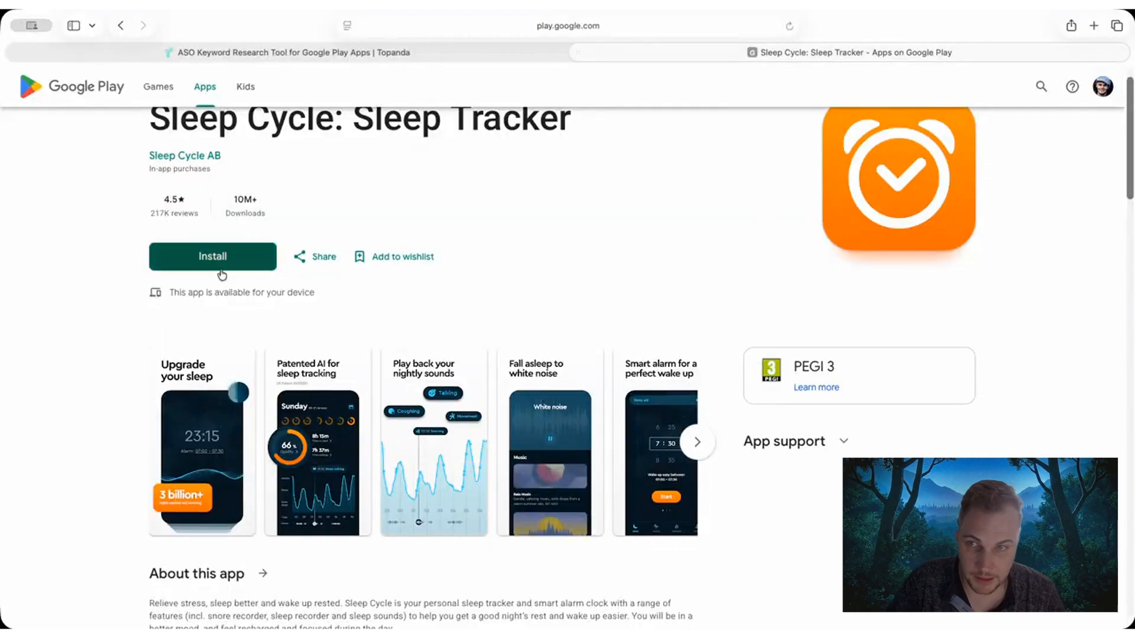
left_click_drag(223, 202, 246, 197)
left_click(265, 200)
left_click(243, 198)
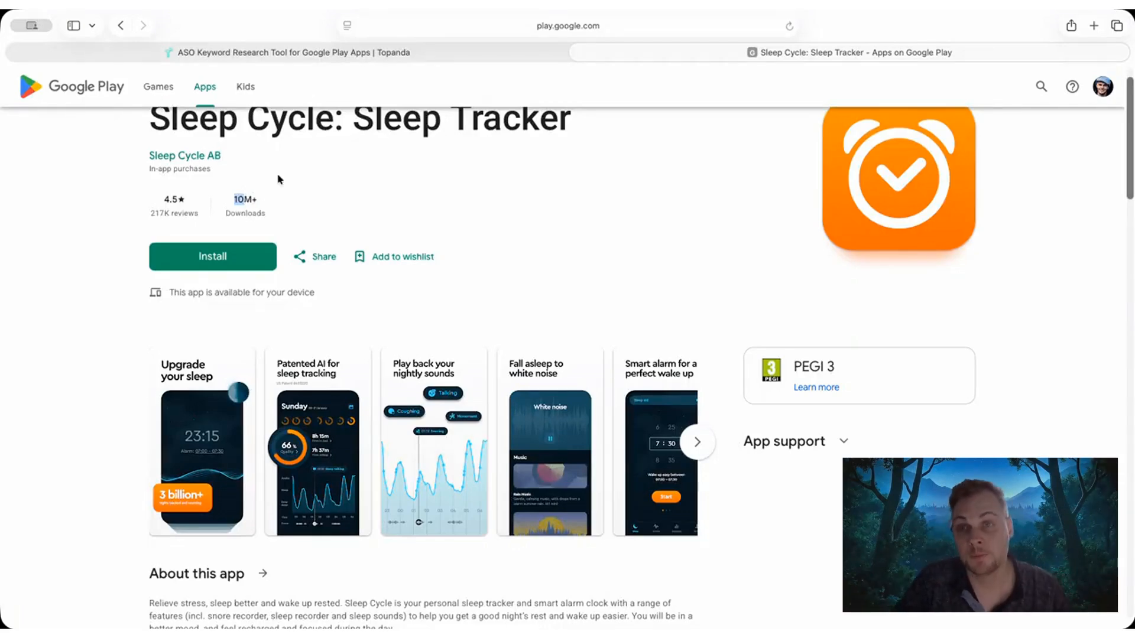
left_click(342, 52)
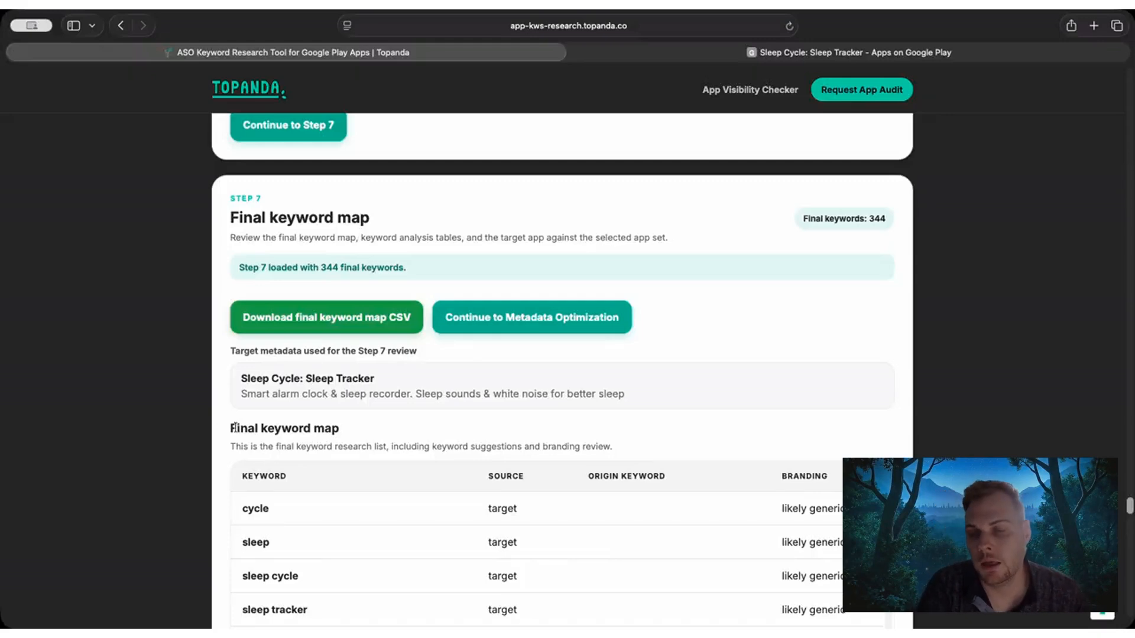
Examine the final keyword map, focusing on the target keyword sleep and the keywords listed below it.
mouse_move(230, 431)
left_mouse_down()
mouse_move(346, 428)
mouse_move(240, 425)
left_mouse_up()
left_click(241, 426)
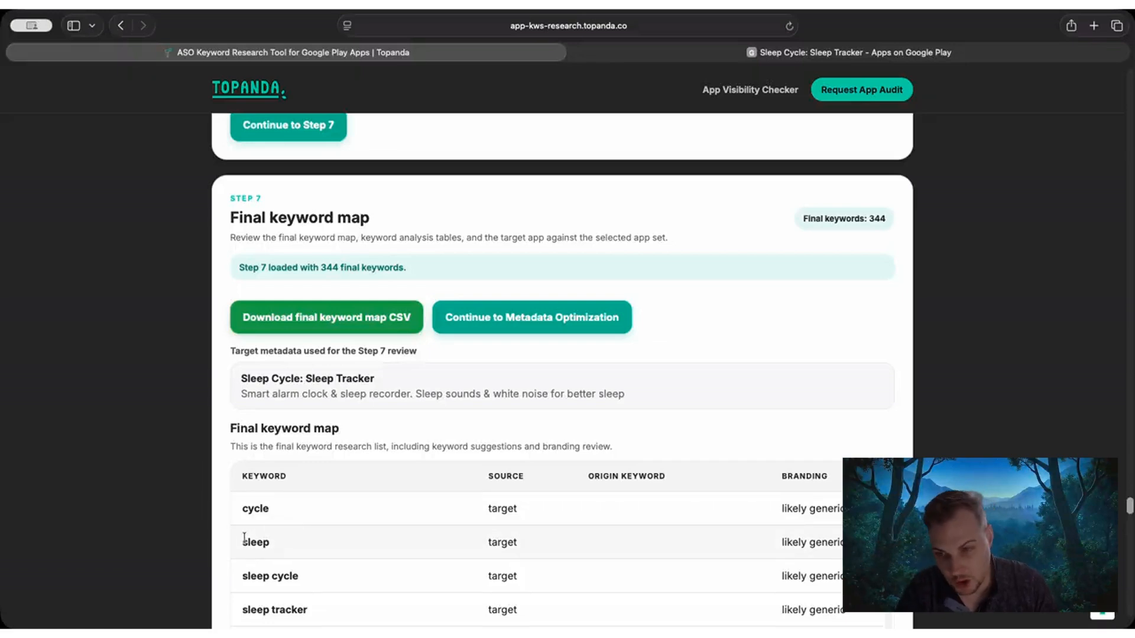
left_click_drag(247, 541, 279, 543)
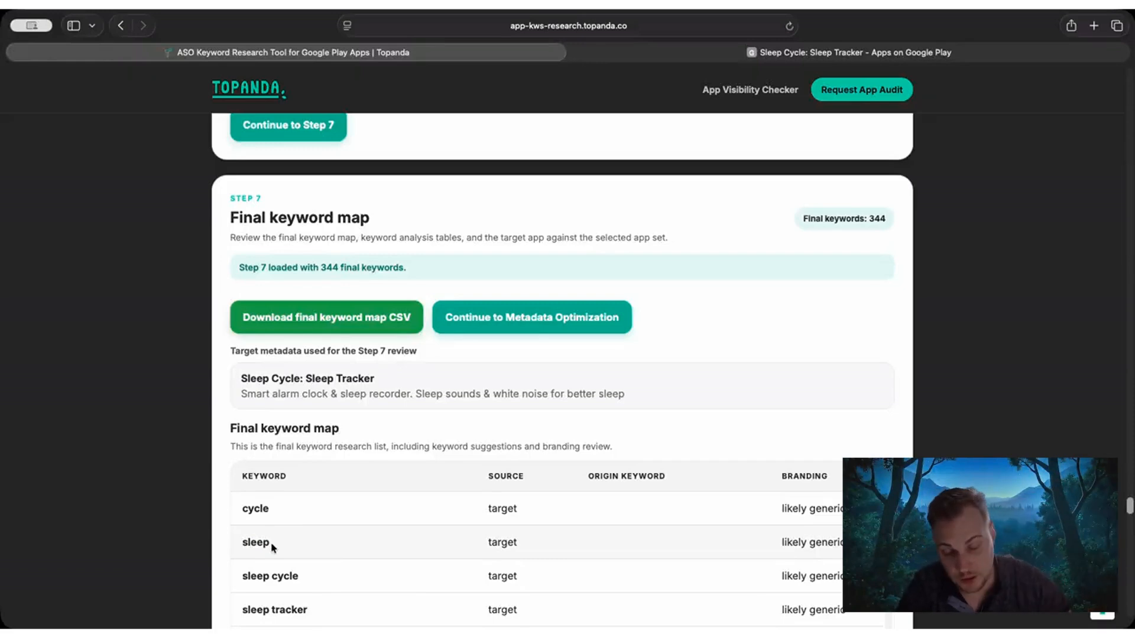
left_click_drag(272, 547, 237, 542)
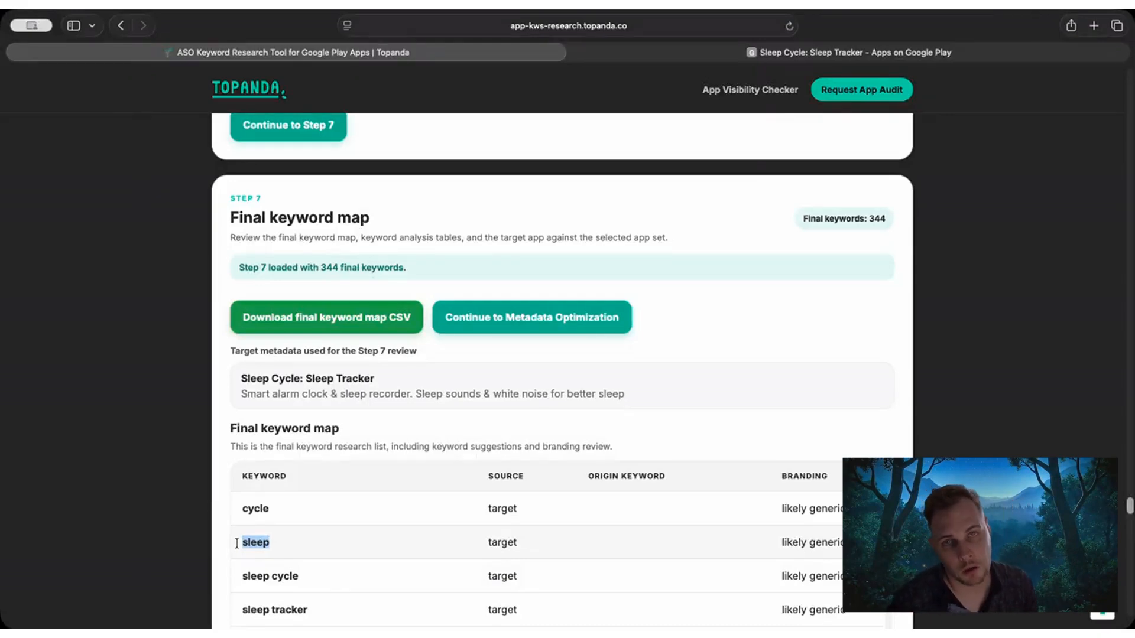
left_click(241, 542)
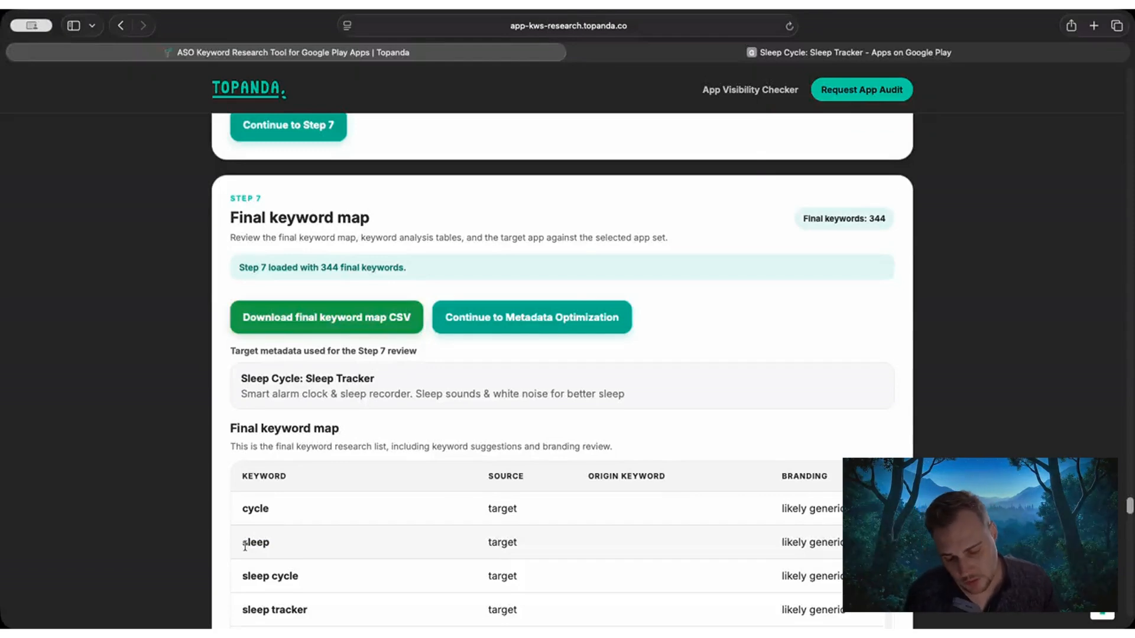
left_click_drag(274, 550, 267, 544)
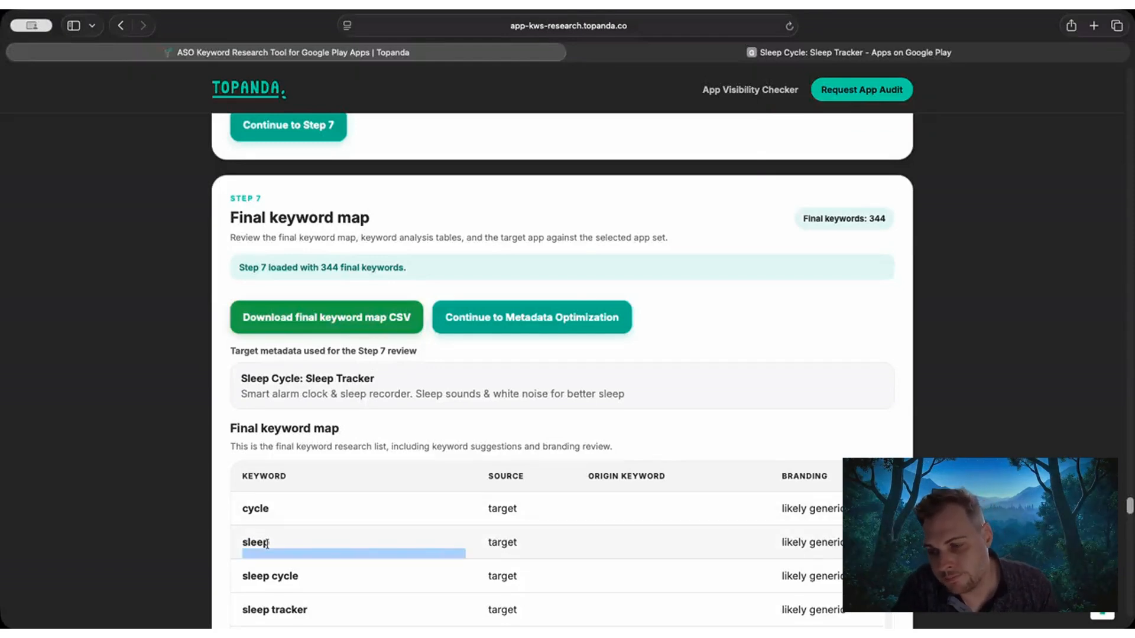
double_click(259, 540)
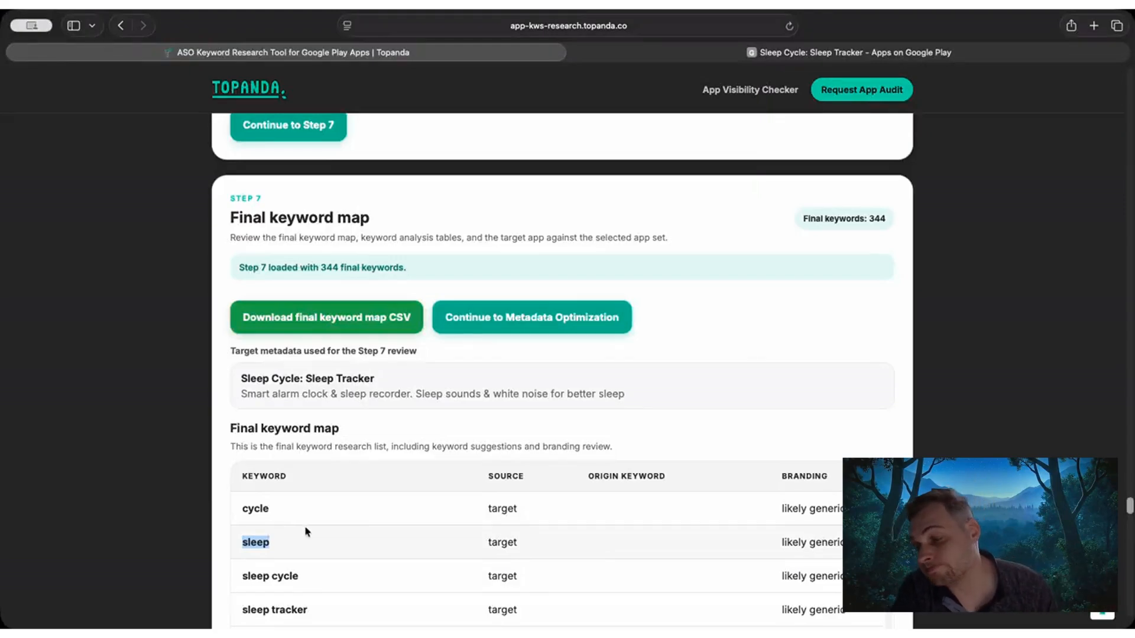
double_click(296, 550)
left_click(263, 535)
scroll(263, 534, "down", 4)
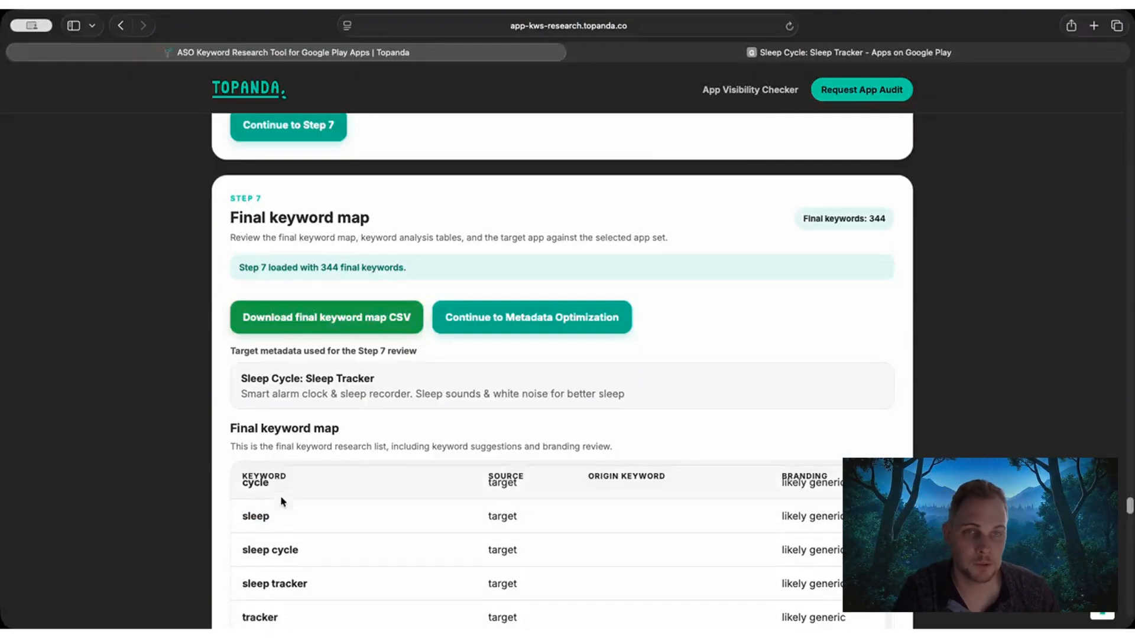
scroll(106, 454, "down", 7)
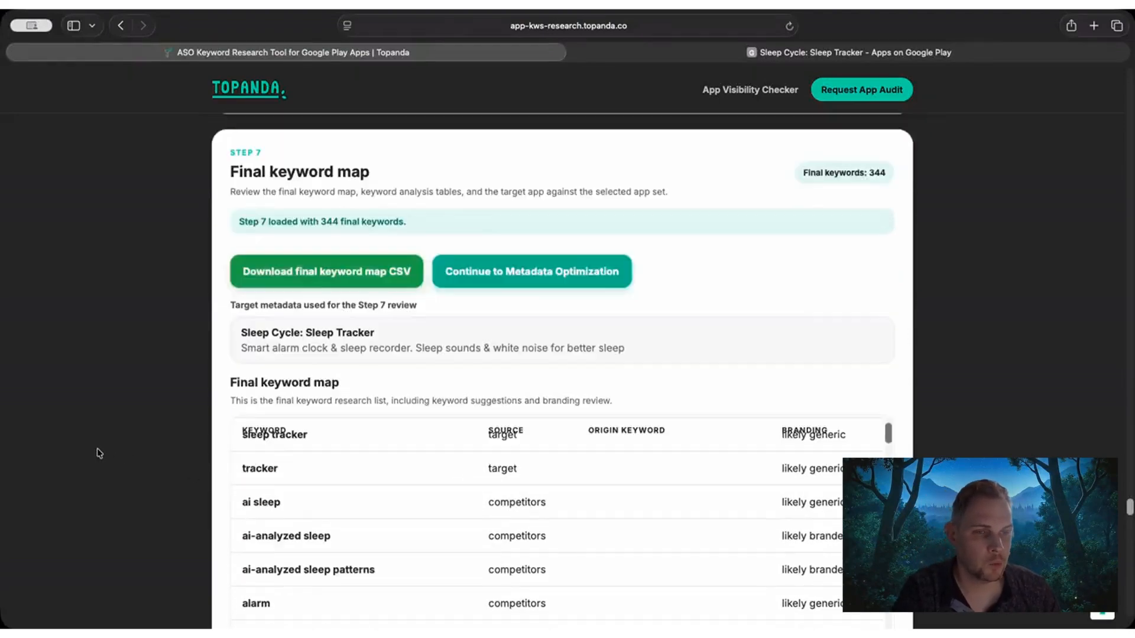
Review the final keyword map's source labels for the target and competitor keywords.
scroll(100, 438, "up", 7)
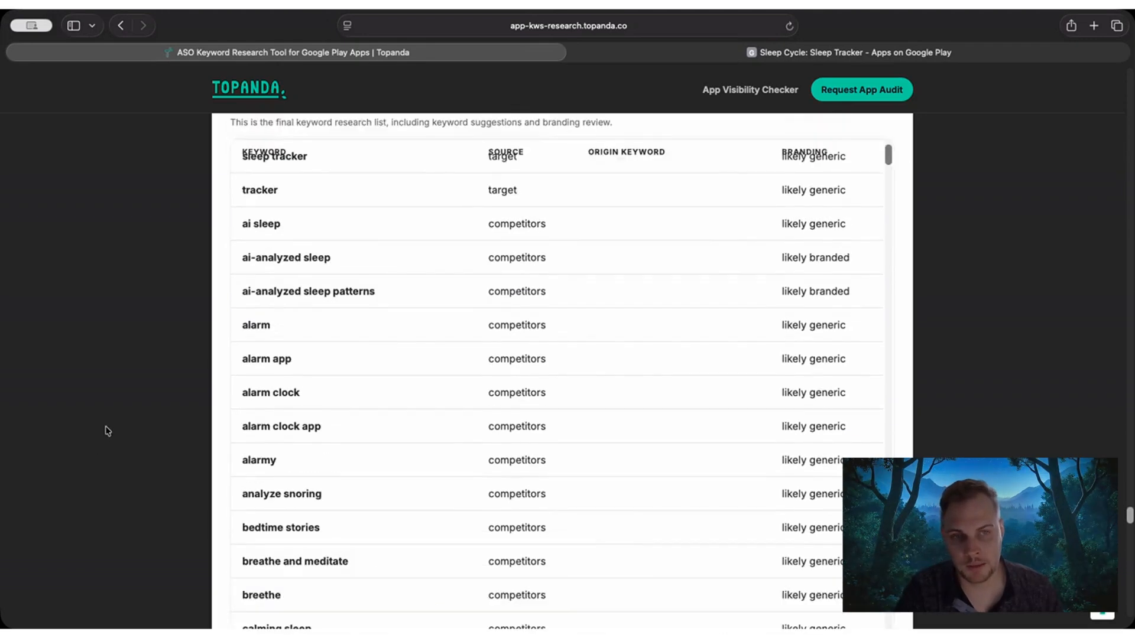
scroll(362, 552, "up", 3)
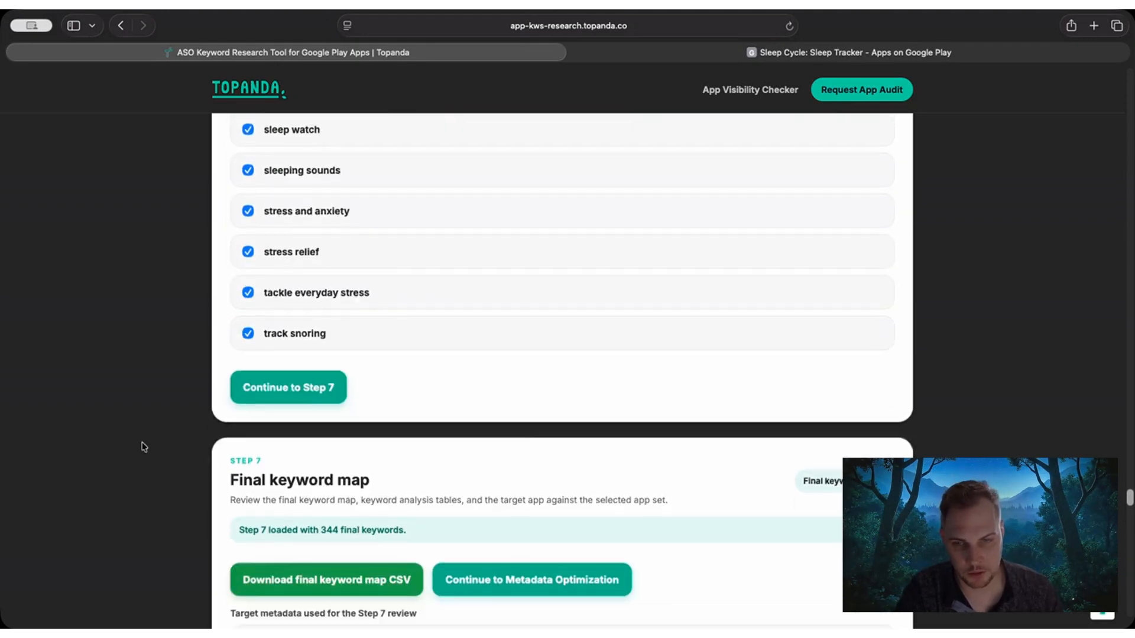
scroll(135, 443, "down", 5)
scroll(135, 444, "down", 1)
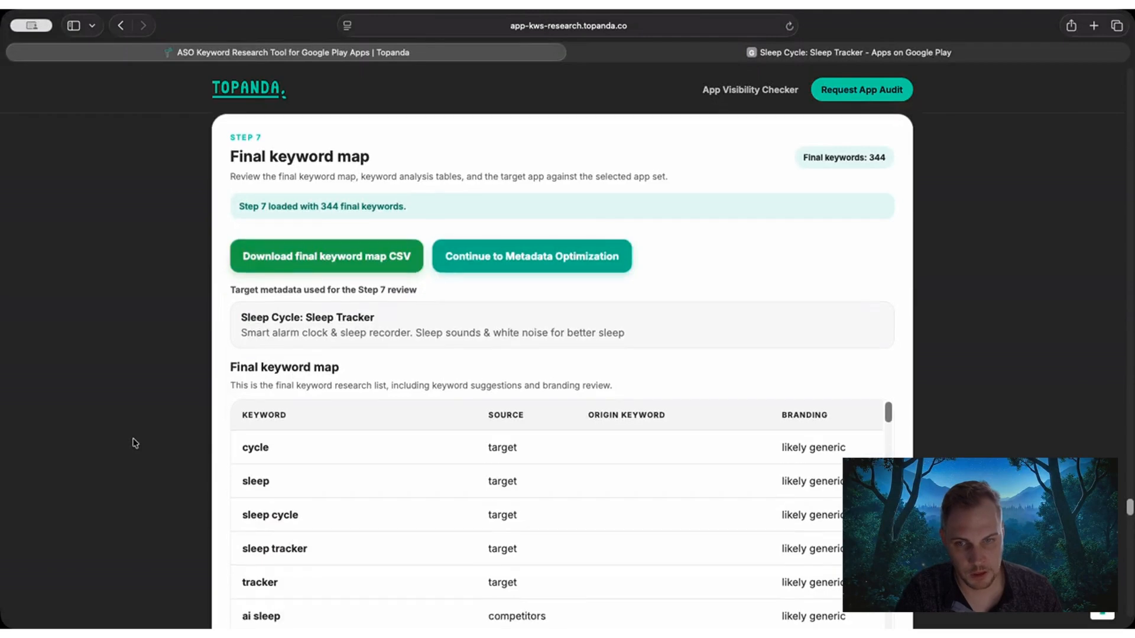
scroll(134, 443, "down", 1)
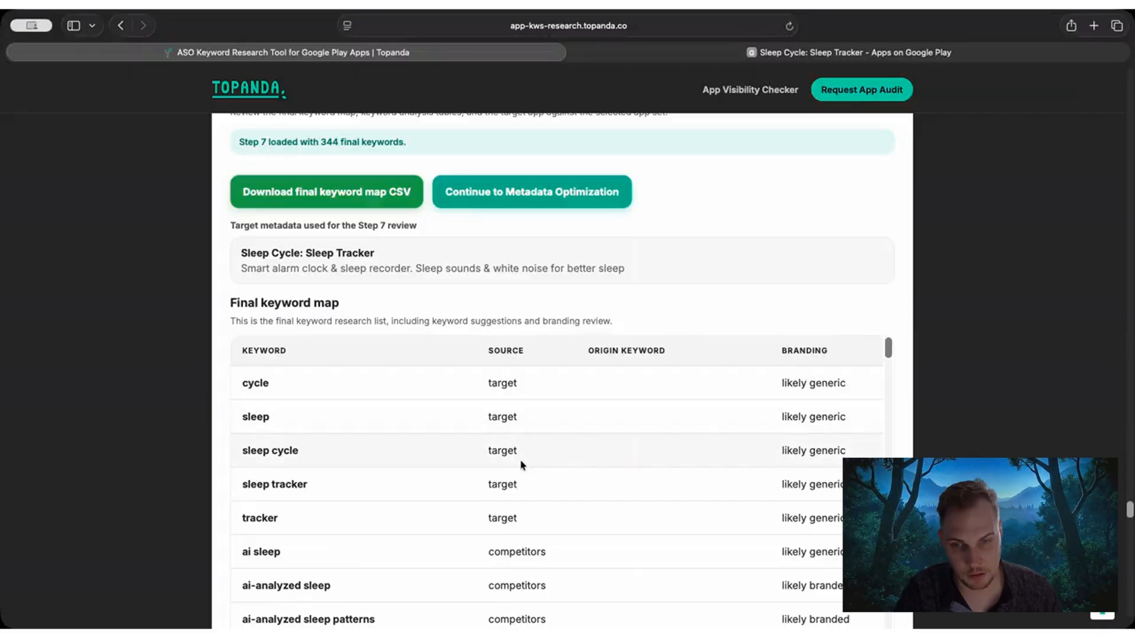
scroll(521, 461, "down", 3)
scroll(494, 436, "up", 1)
double_click(486, 440)
scroll(503, 455, "down", 20)
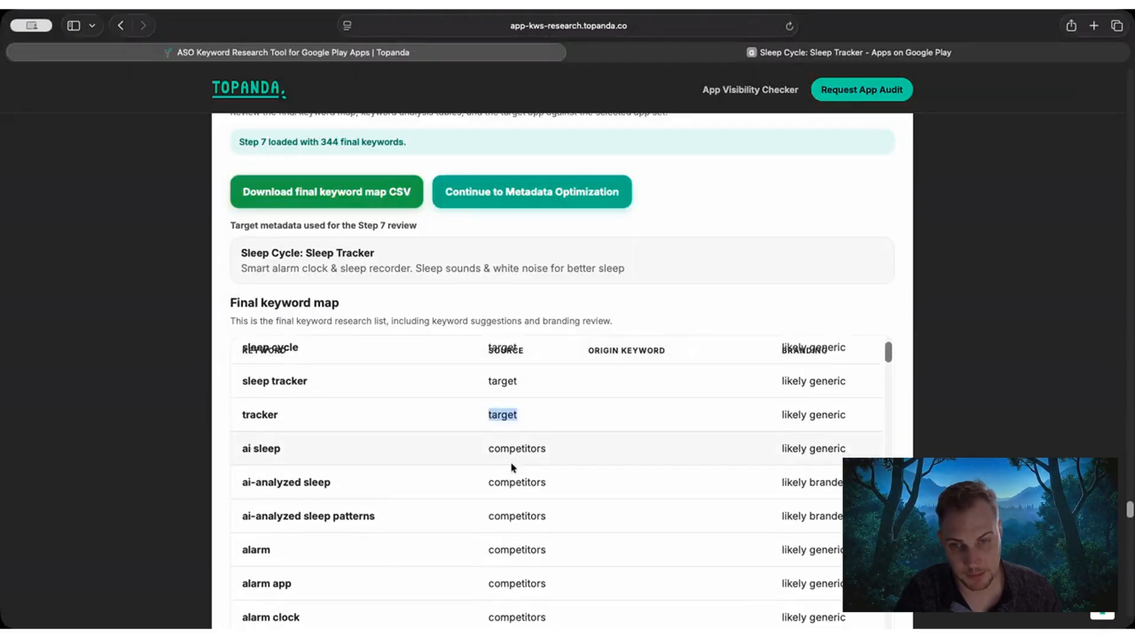
scroll(505, 463, "down", 20)
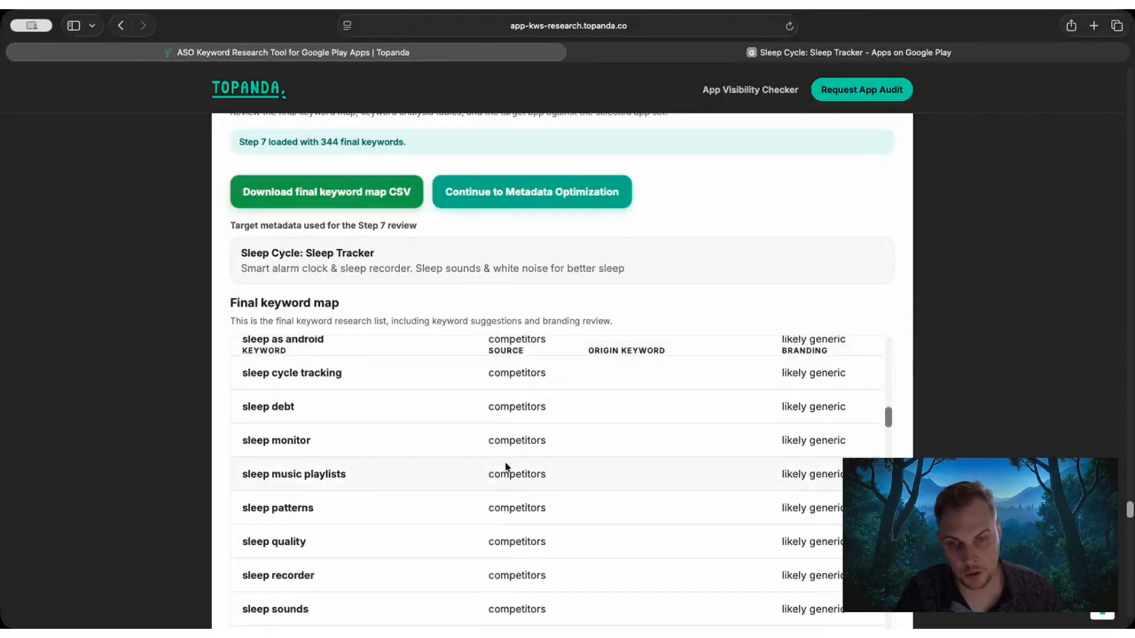
Examine the ranked and suggestion keywords in the final keyword map, including the origin keywords of the suggestions.
left_click_drag(487, 439, 533, 434)
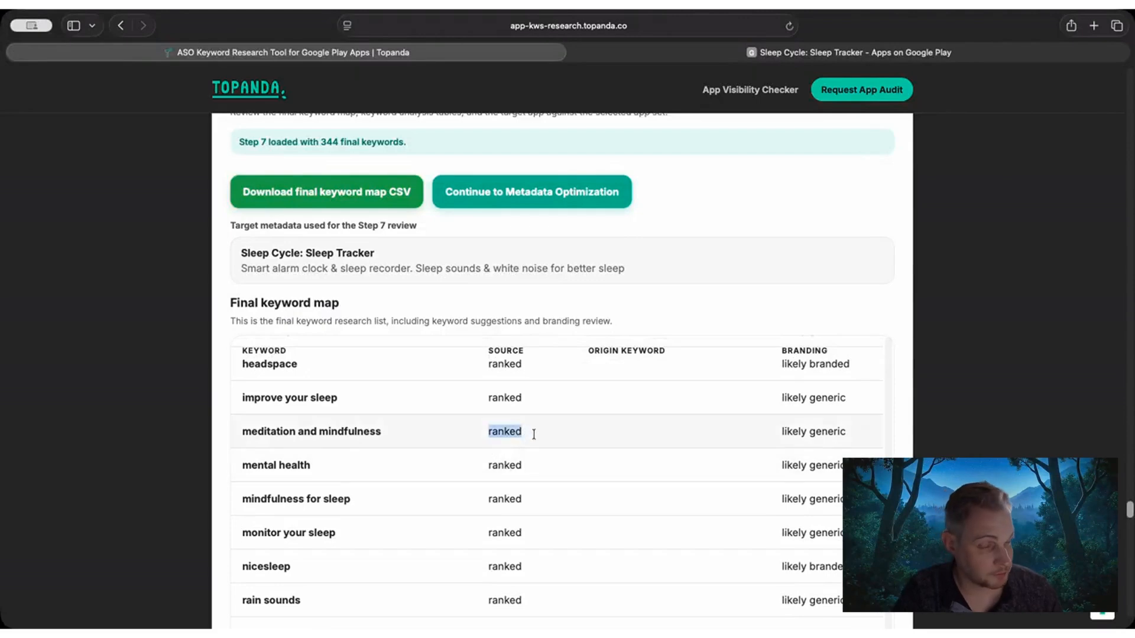
left_click(519, 436)
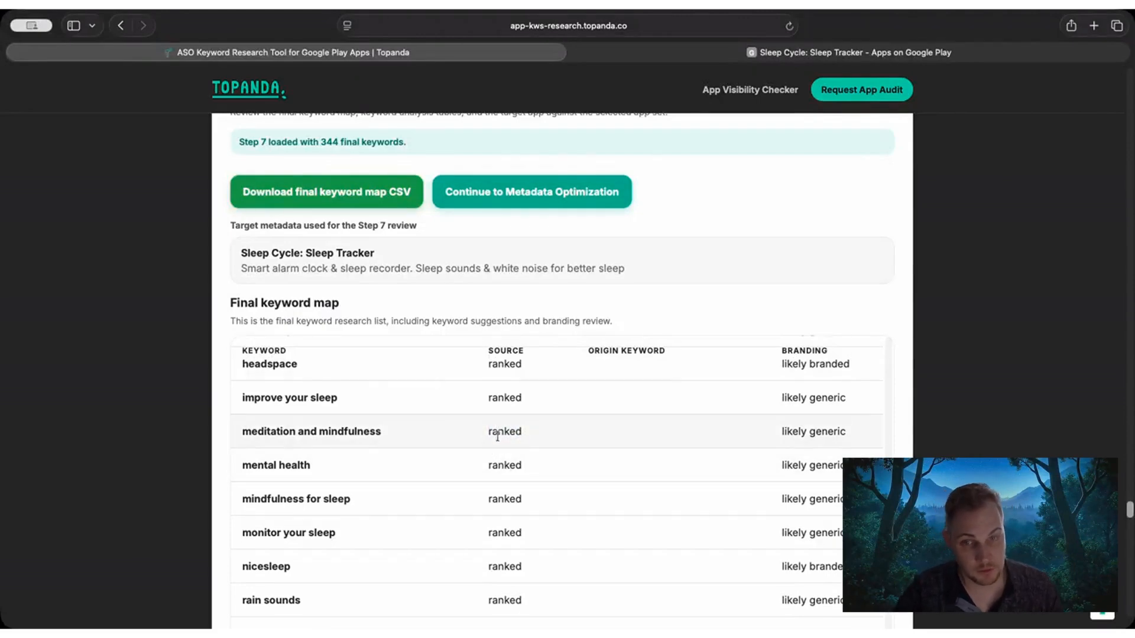
scroll(497, 449, "down", 8)
scroll(497, 457, "up", 20)
scroll(487, 425, "up", 1)
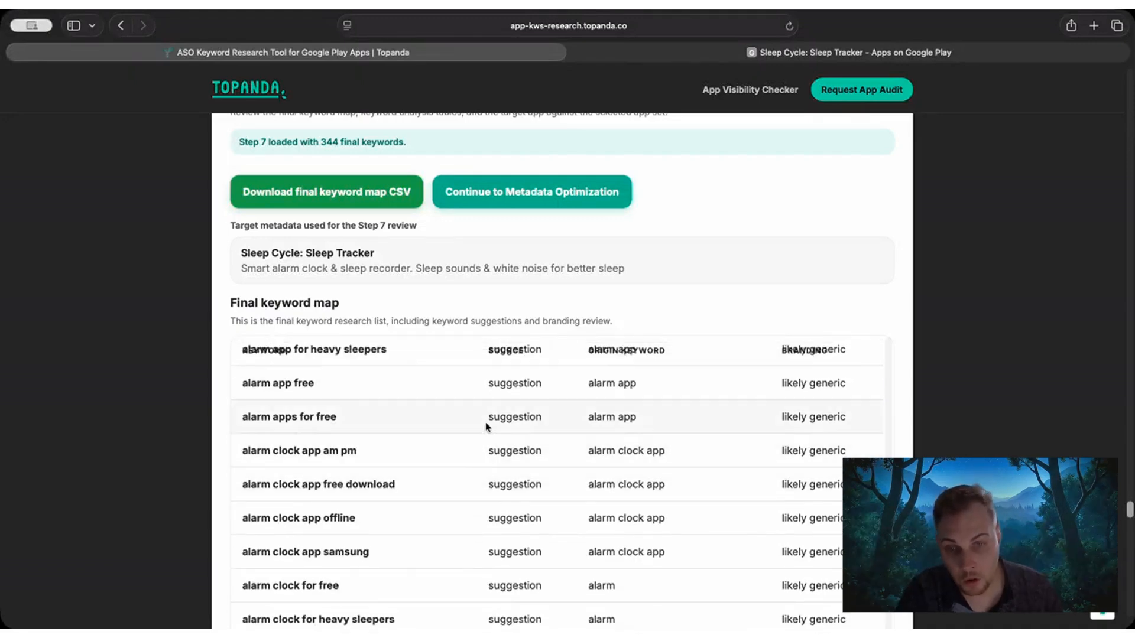
left_click_drag(487, 417, 527, 421)
left_click(526, 421)
scroll(520, 438, "down", 1)
scroll(520, 438, "up", 3)
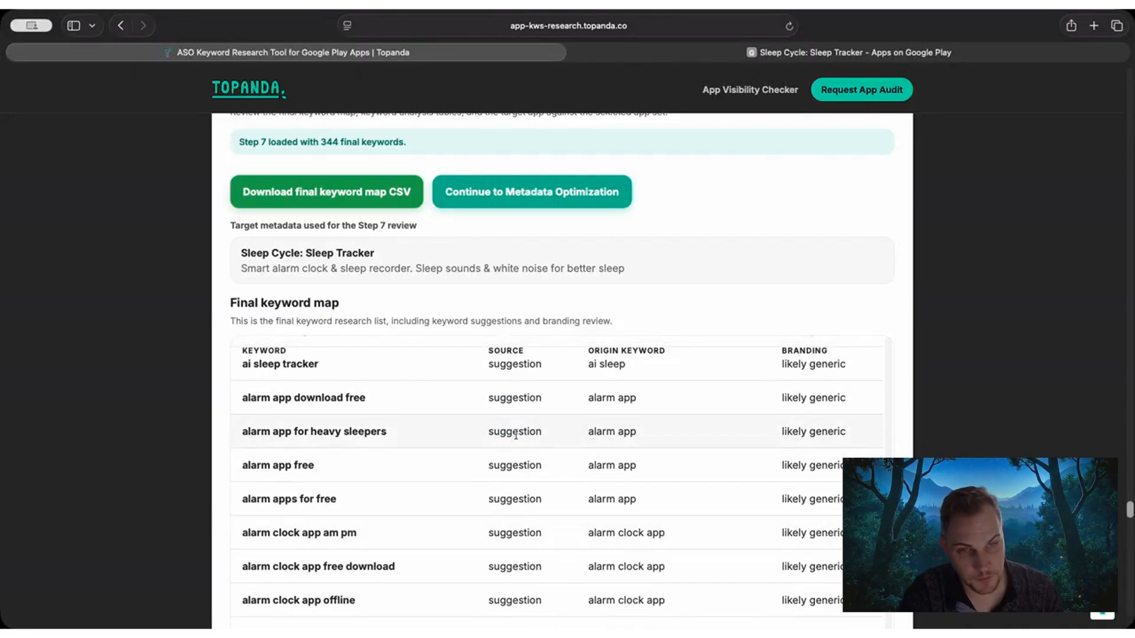
Check the branding classification of the keywords in the final keyword map.
left_click_drag(846, 398, 773, 396)
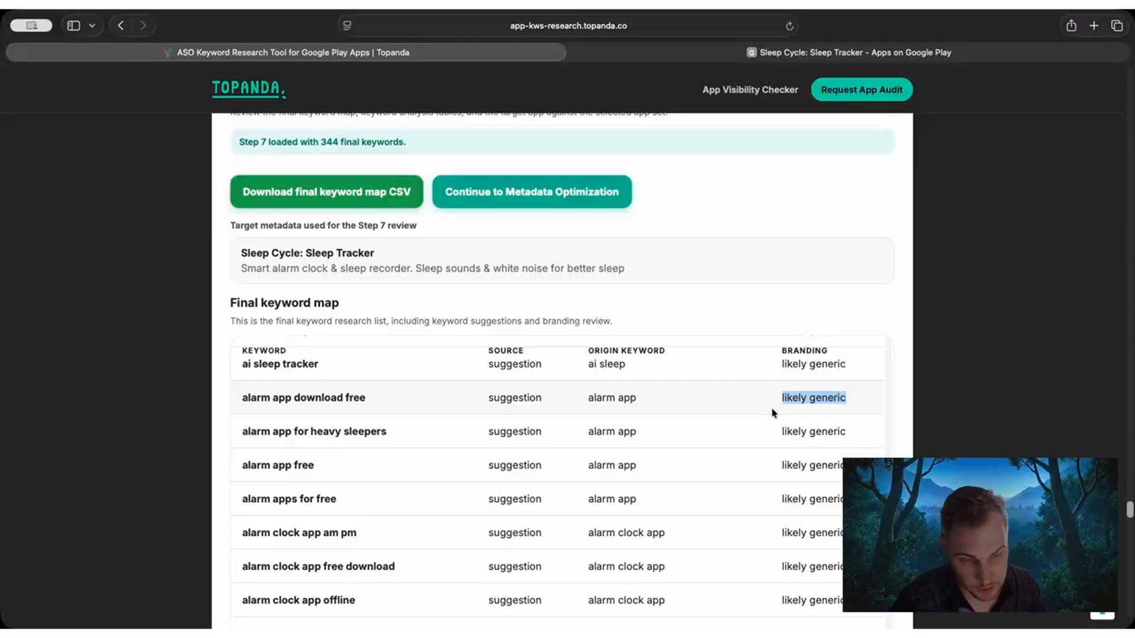
scroll(974, 336, "down", 3)
scroll(974, 335, "down", 2)
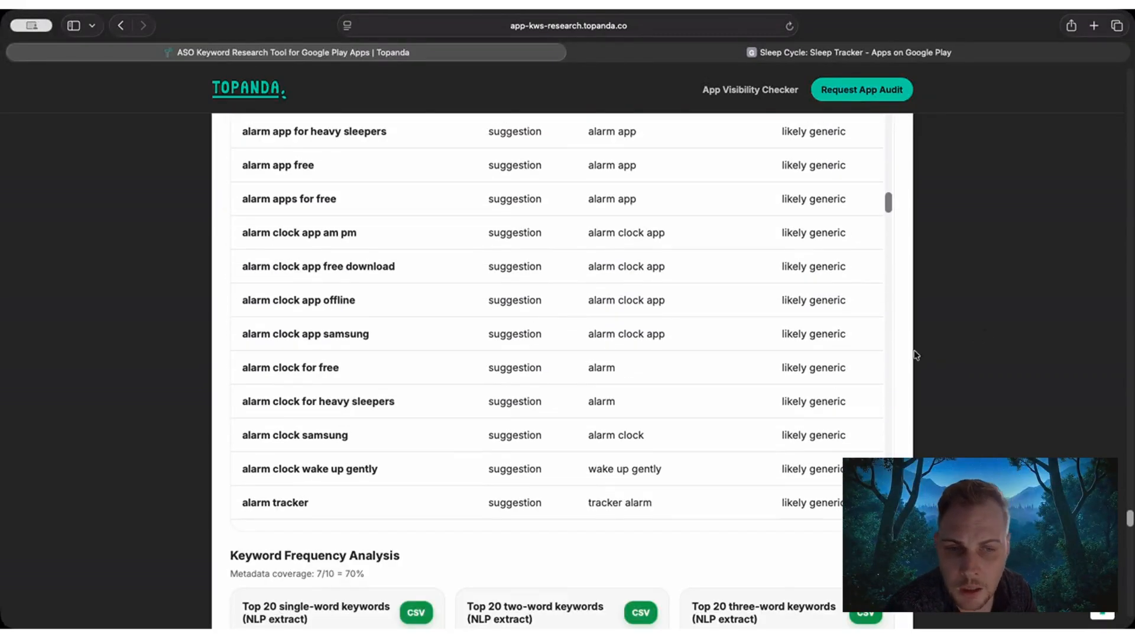
scroll(728, 381, "up", 1)
scroll(728, 381, "up", 6)
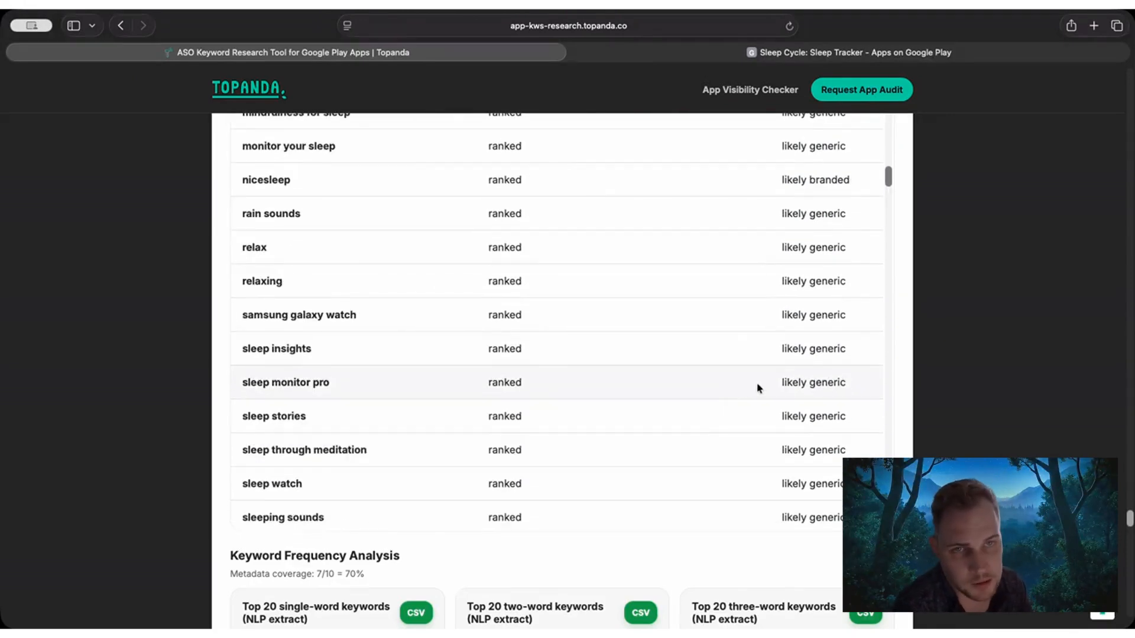
Examine the Keyword Frequency Analysis section and its NLP-extract tables for top 20 single-word, two-word and three-word keywords.
scroll(196, 414, "down", 5)
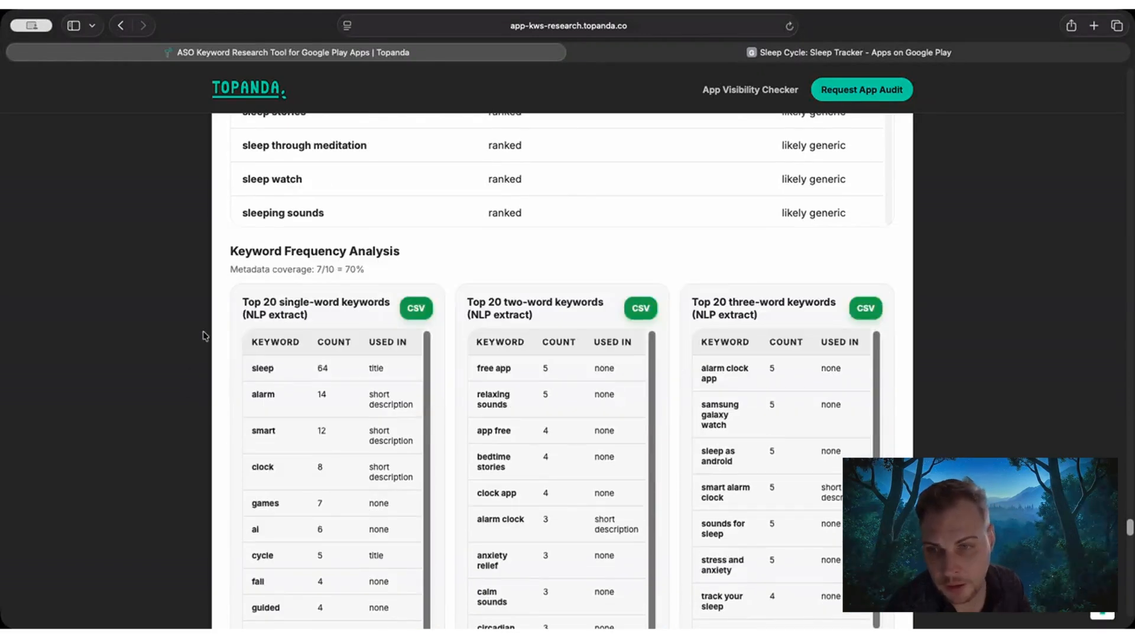
left_click_drag(237, 255, 398, 246)
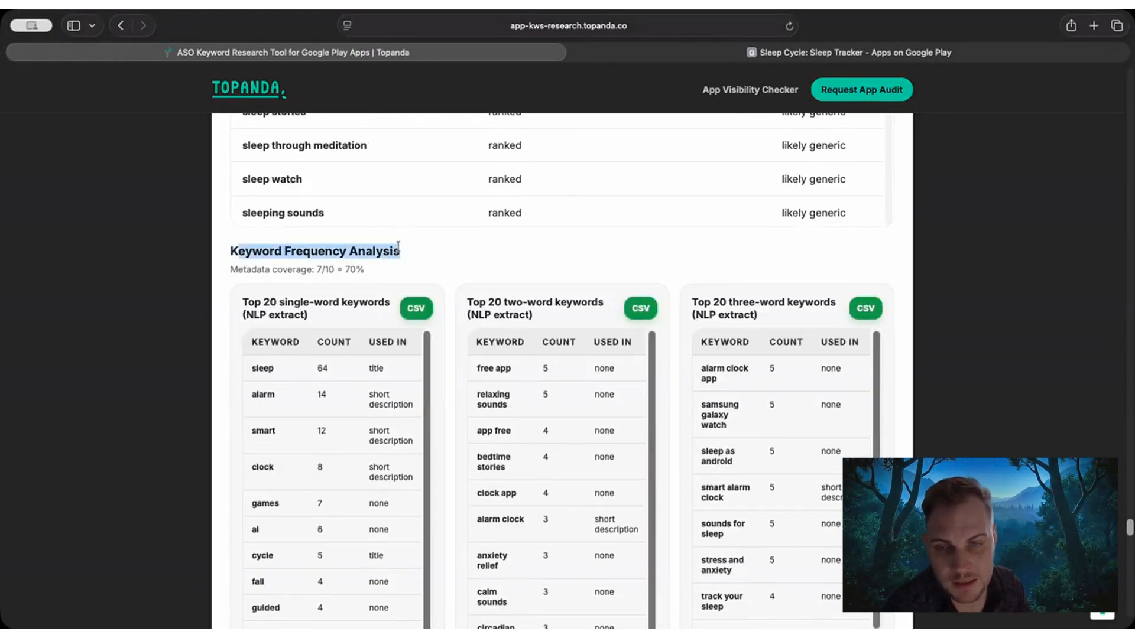
scroll(287, 272, "down", 1)
left_click(228, 234)
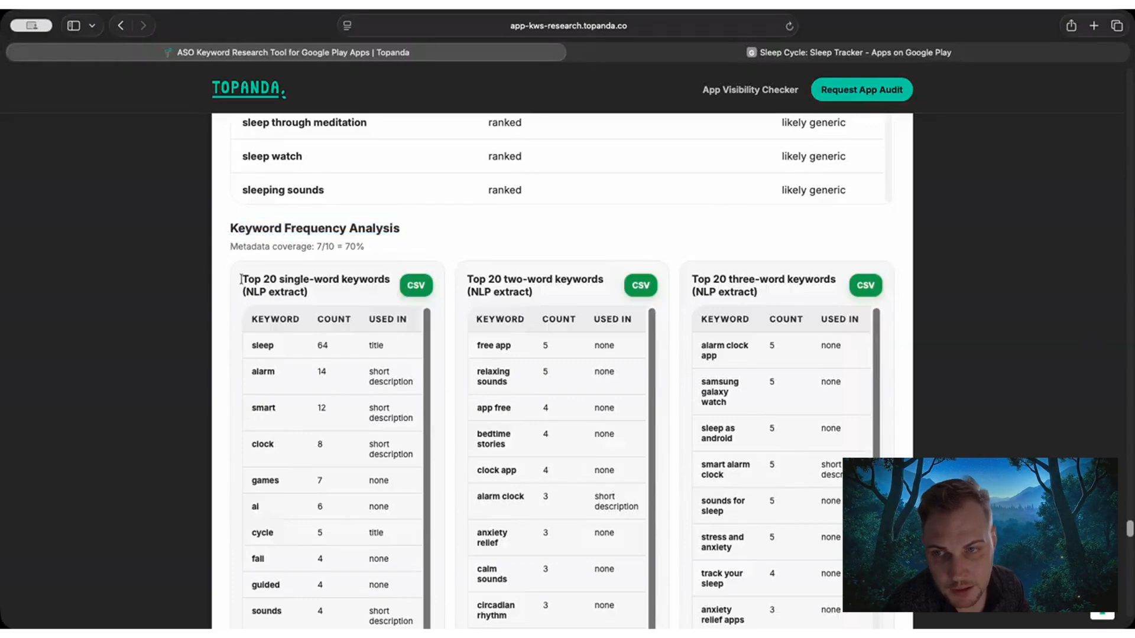
left_click_drag(242, 280, 339, 276)
left_click_drag(467, 279, 528, 276)
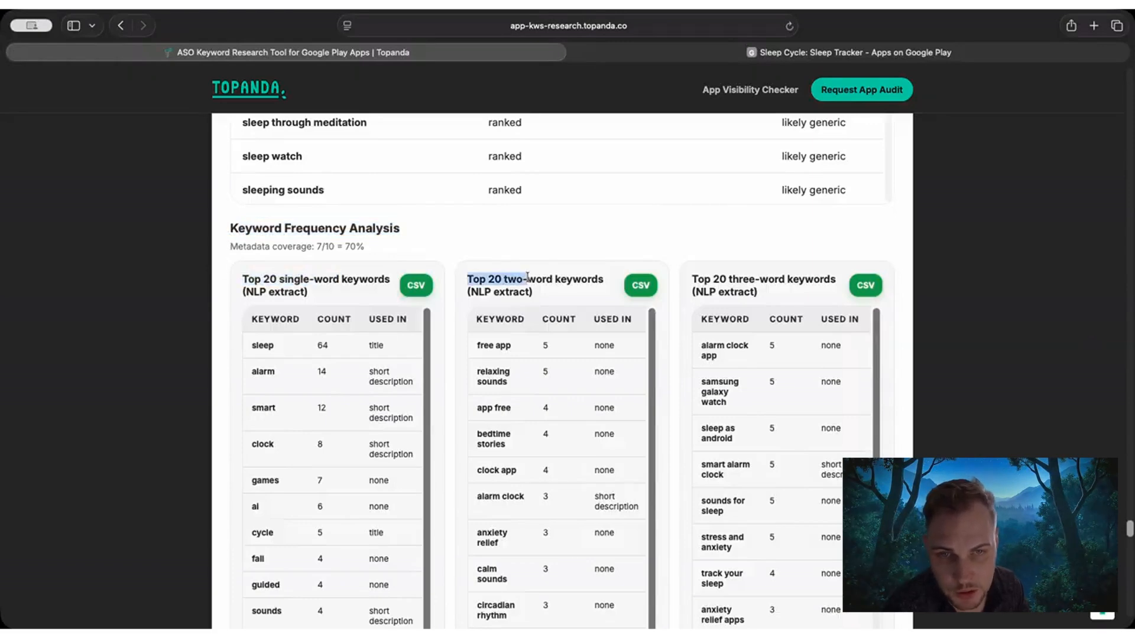
left_click_drag(708, 275, 757, 274)
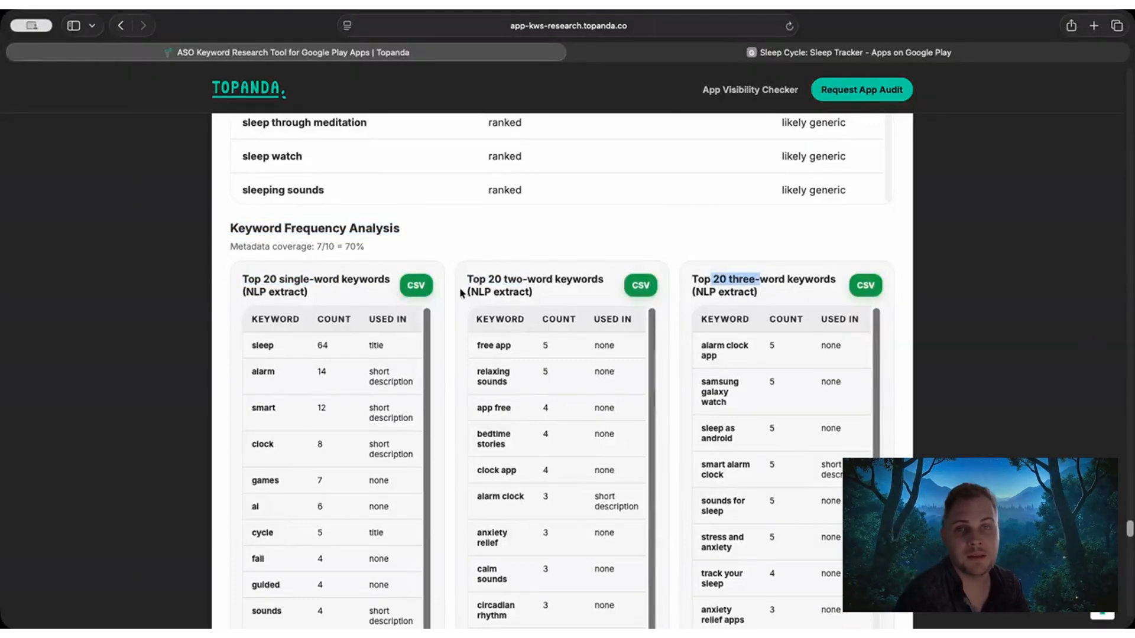
Recheck the final keyword total for Step 7 and return to the Keyword Frequency Analysis.
scroll(243, 284, "up", 1)
scroll(237, 285, "up", 9)
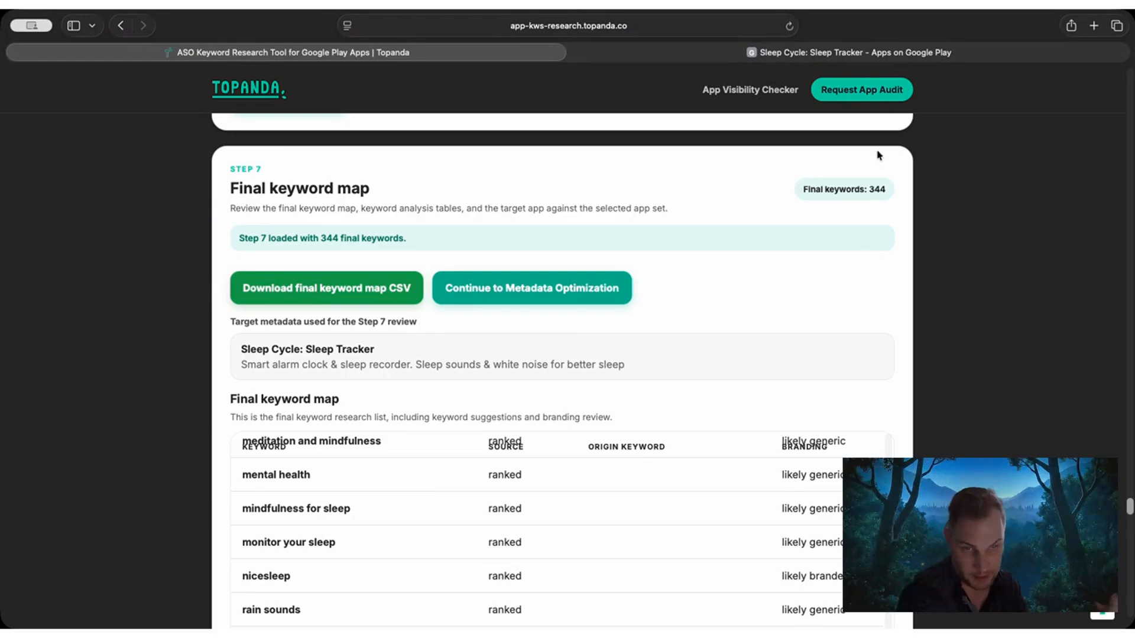
left_click_drag(866, 190, 894, 187)
scroll(955, 219, "down", 10)
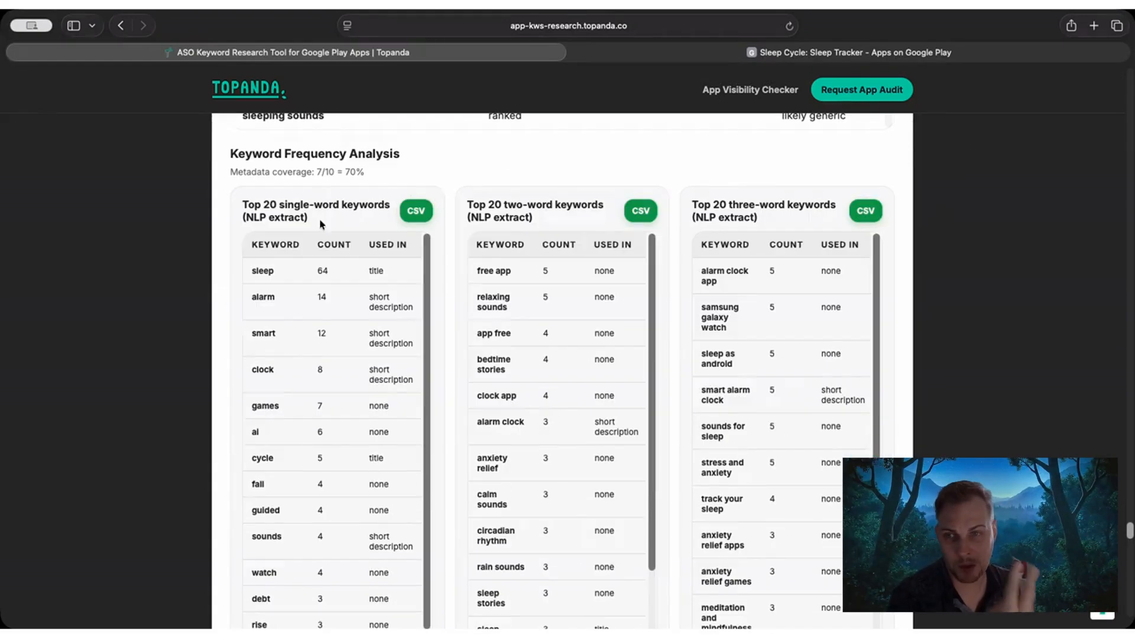
Compare the NLP-extract single-word keyword table with its simple-extract counterpart.
left_click_drag(260, 217, 308, 218)
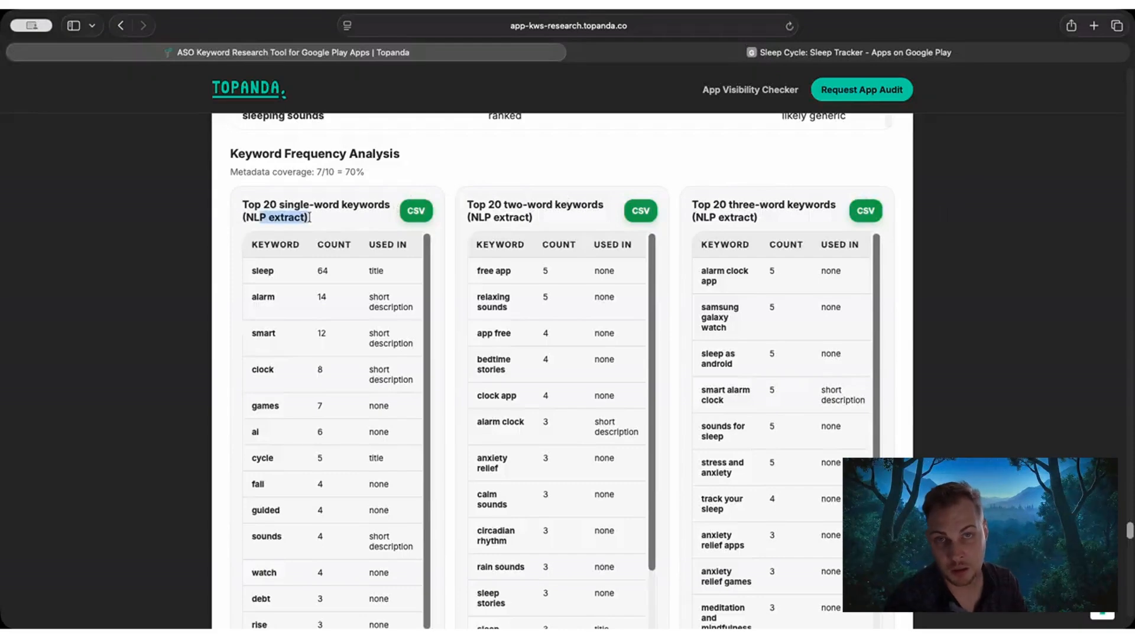
scroll(226, 281, "down", 5)
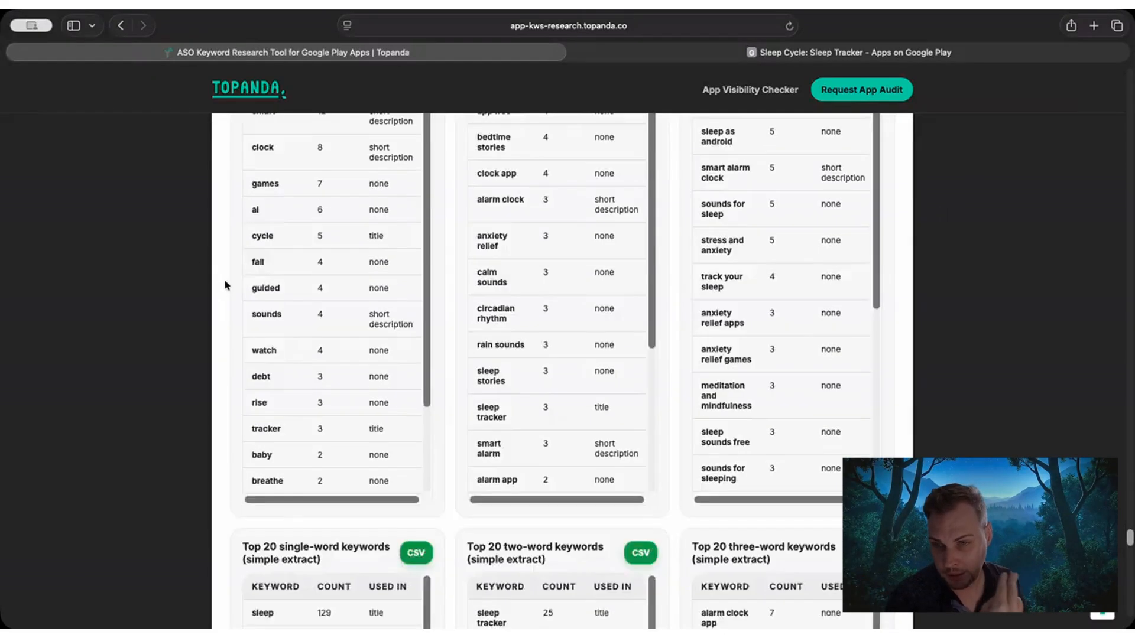
scroll(256, 449, "down", 1)
left_click_drag(242, 537, 314, 537)
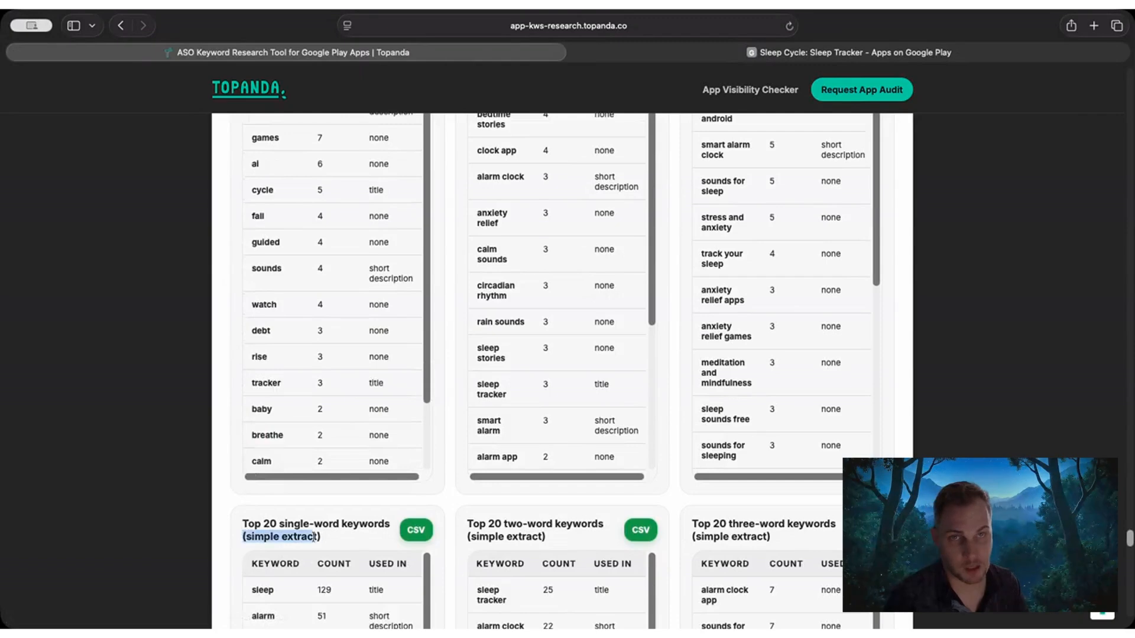
left_click(349, 541)
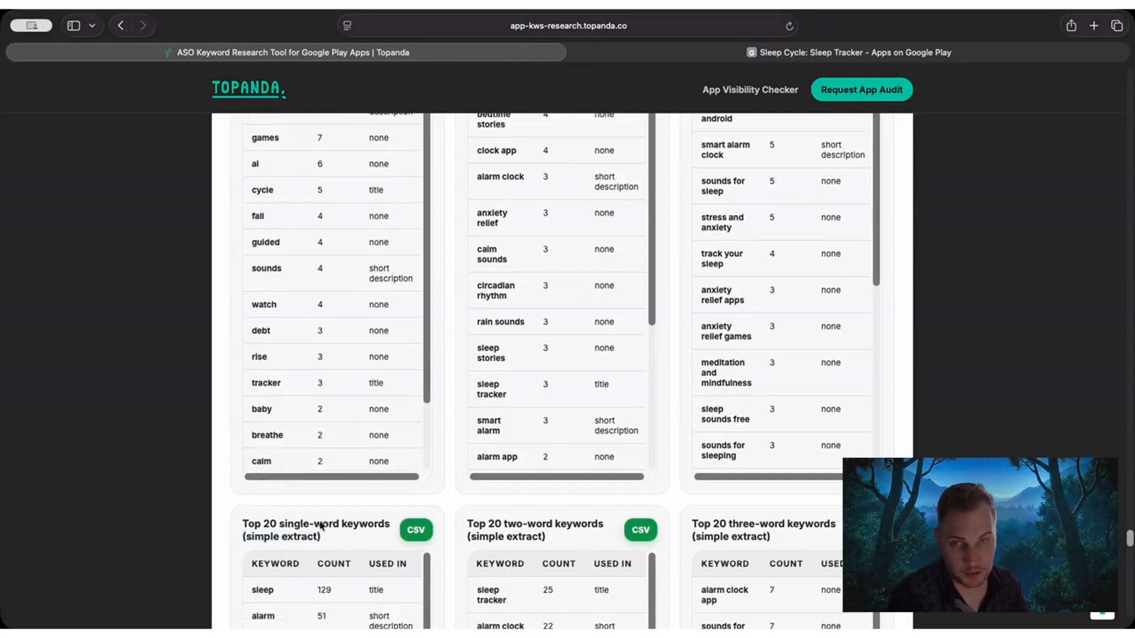
scroll(216, 398, "up", 1)
scroll(217, 399, "down", 3)
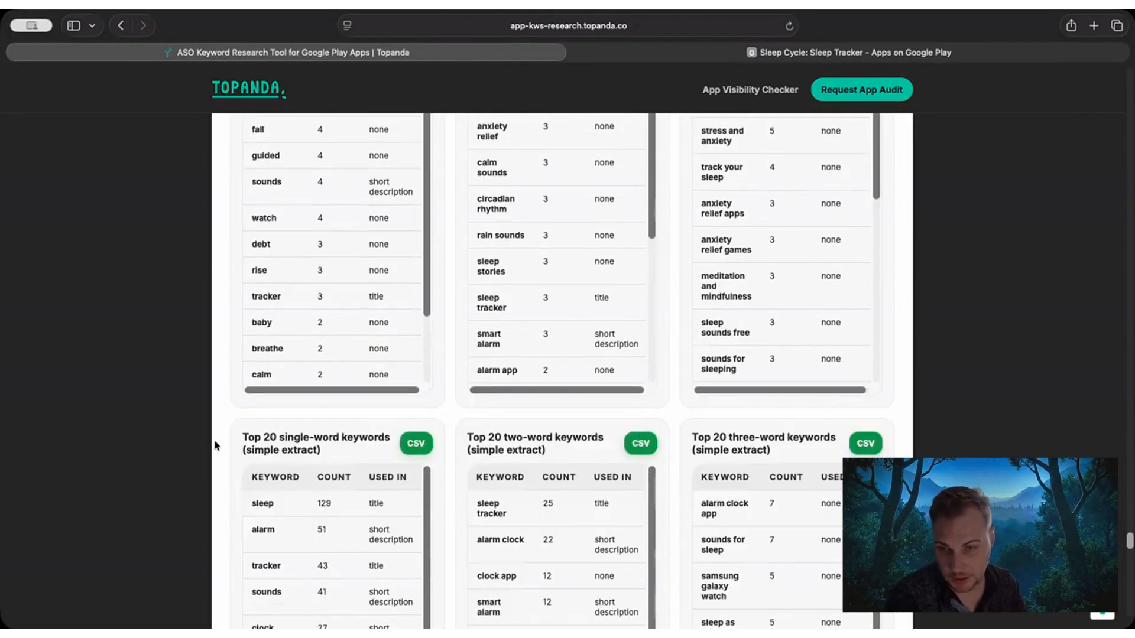
Review the keyword counts in the simple-extract table of top 20 two-word keywords.
scroll(215, 470, "down", 1)
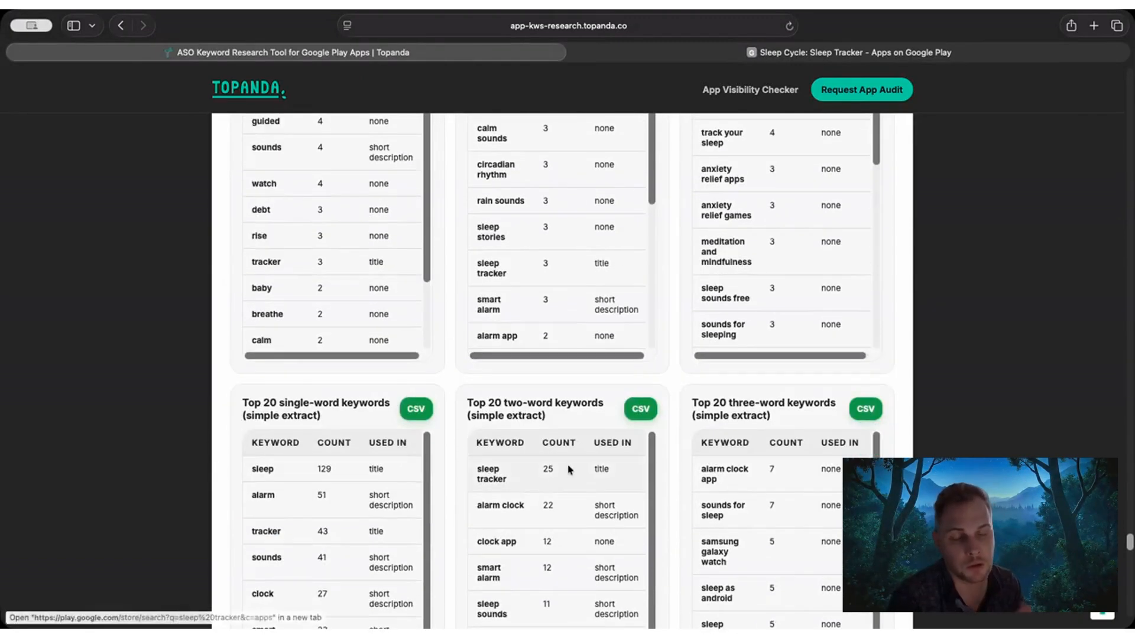
scroll(541, 515, "down", 1)
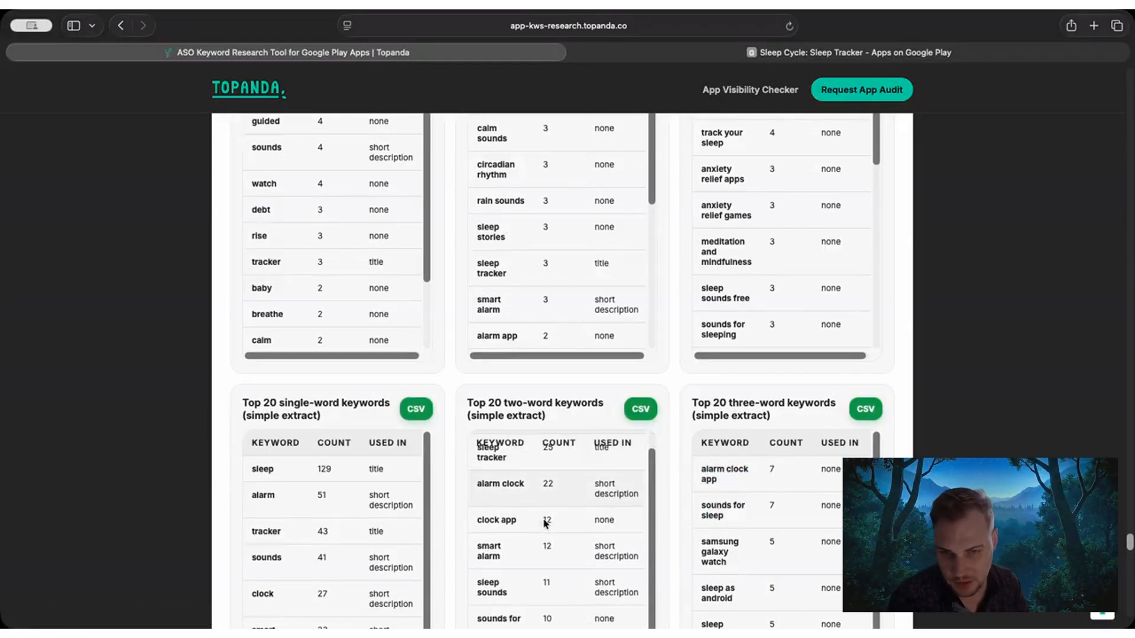
scroll(514, 522, "up", 1)
scroll(770, 455, "up", 1)
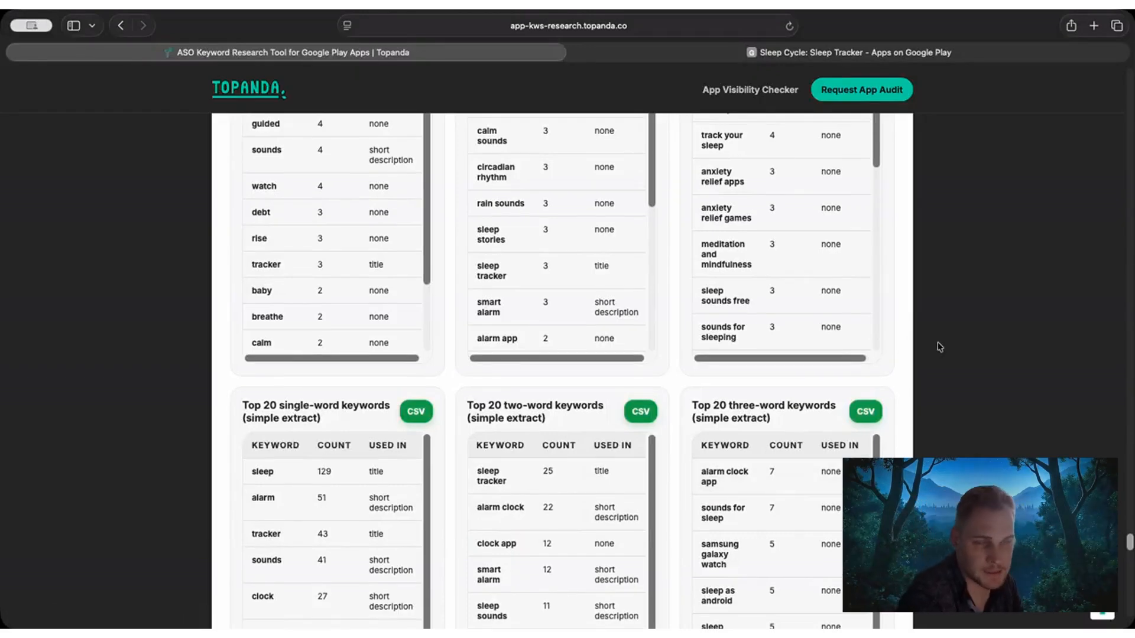
Compare all three NLP-extract frequency tables with the simple-extract tables below them.
scroll(942, 337, "up", 3)
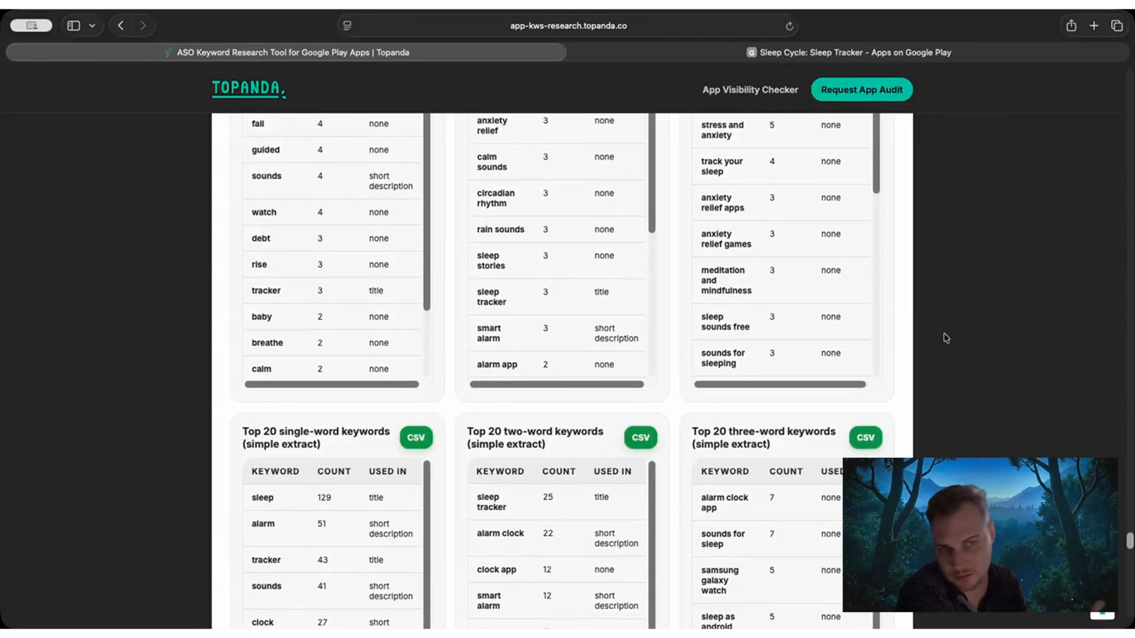
scroll(946, 334, "up", 5)
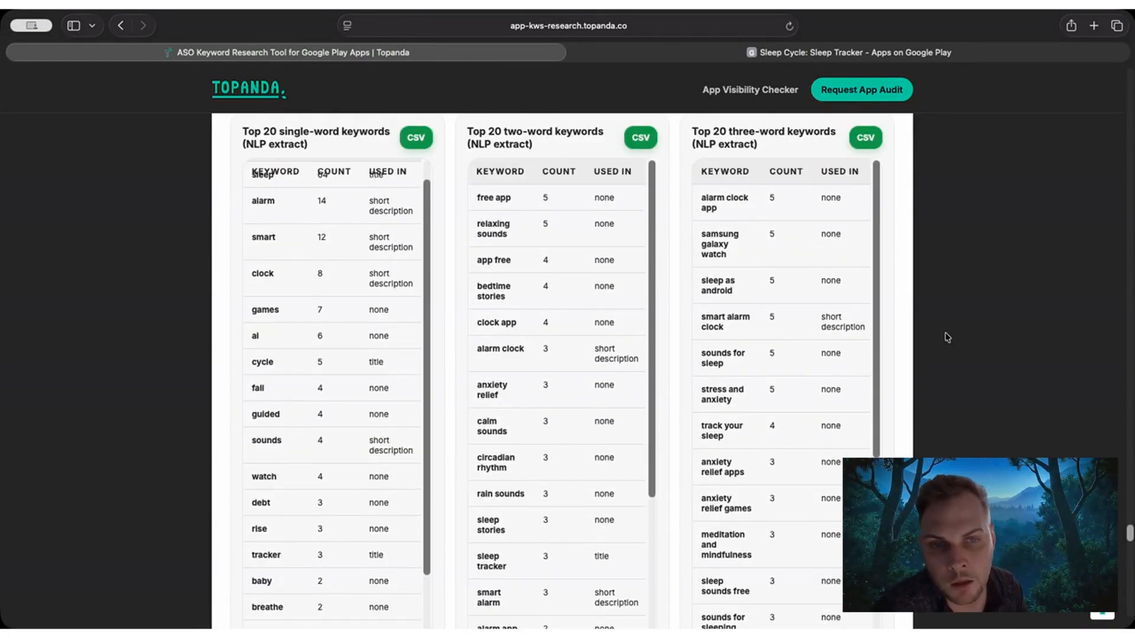
scroll(955, 348, "down", 6)
scroll(956, 356, "down", 2)
scroll(956, 355, "up", 10)
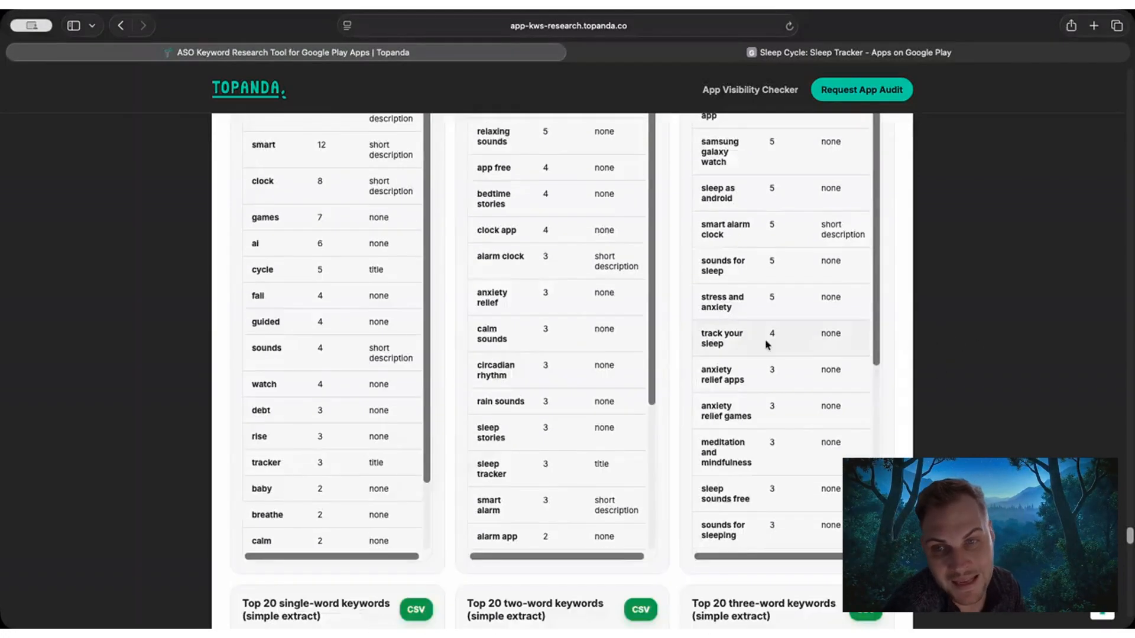
scroll(329, 328, "up", 4)
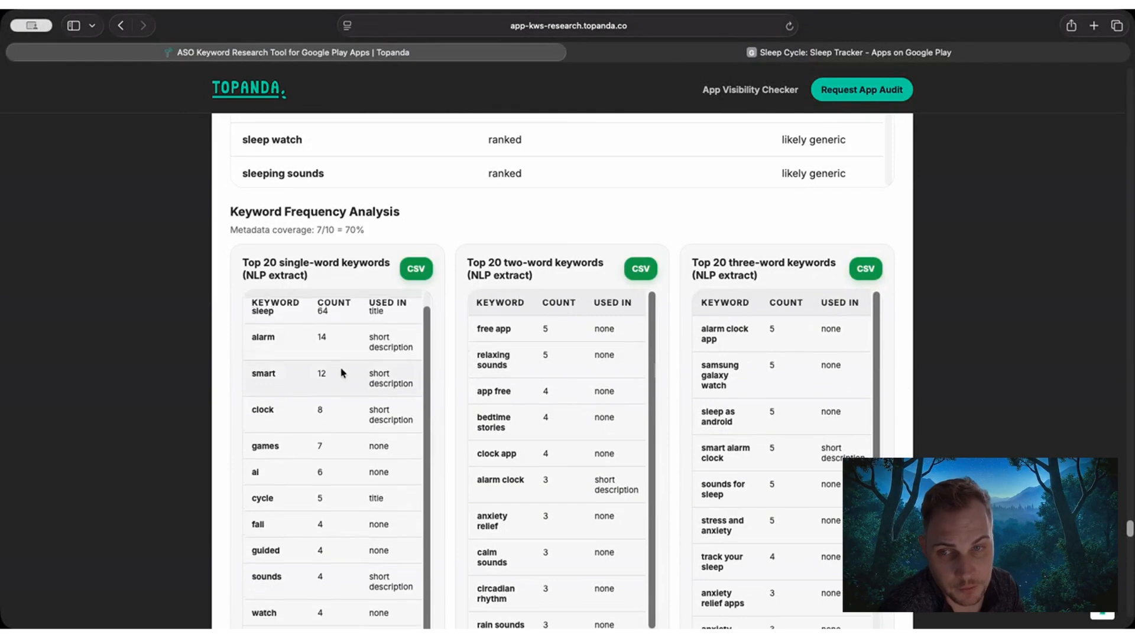
scroll(141, 385, "down", 4)
scroll(141, 384, "down", 6)
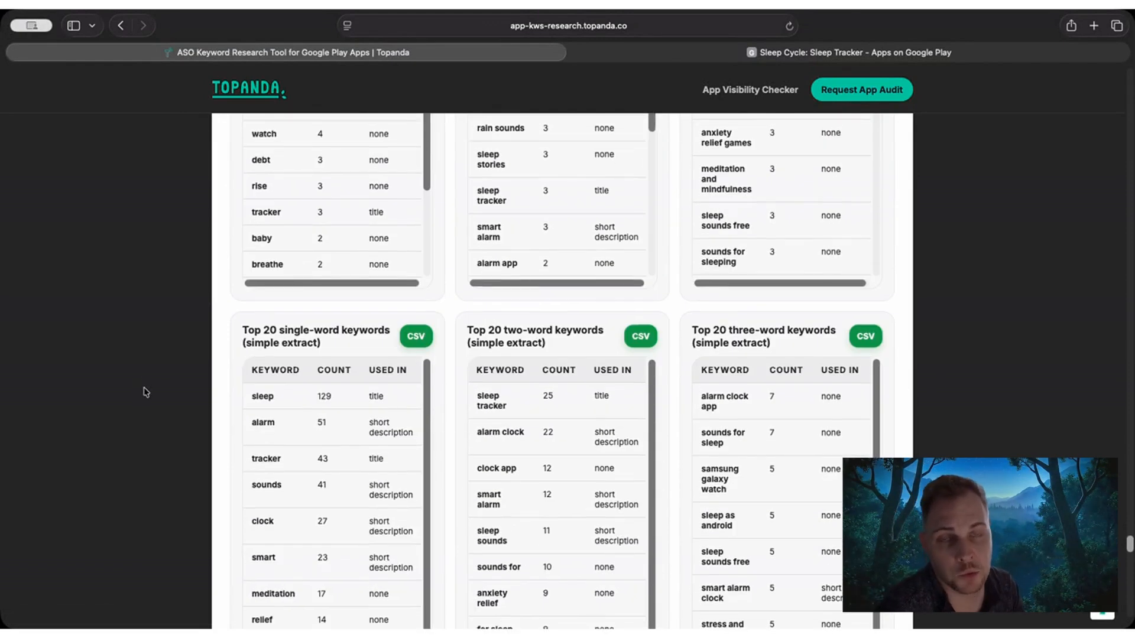
left_click_drag(240, 342, 342, 335)
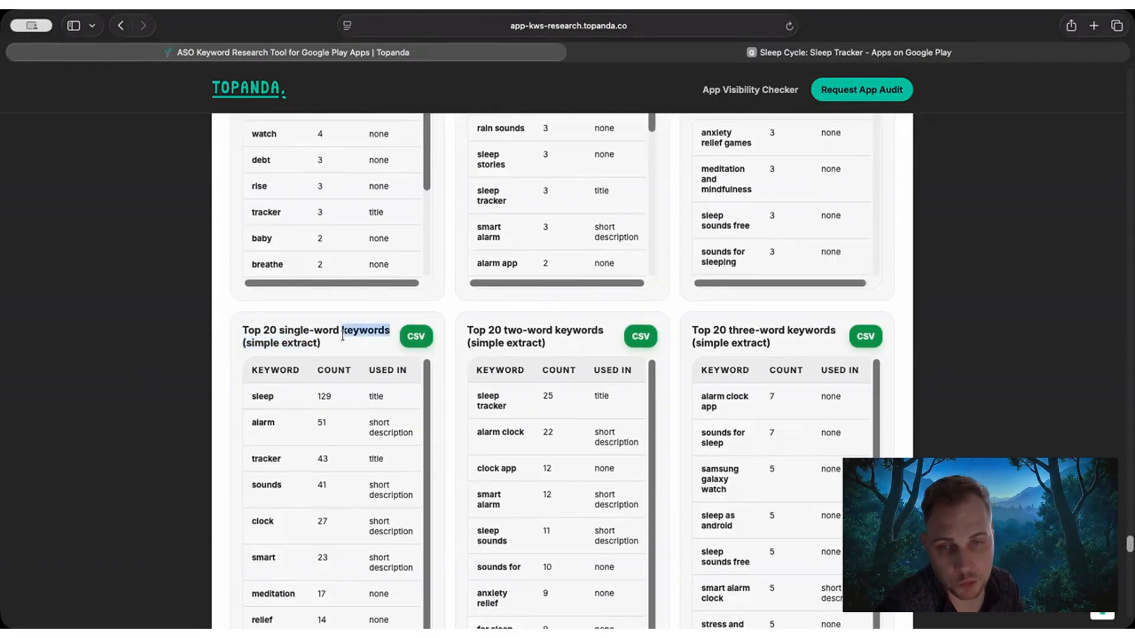
Return to the NLP-extract tables and review the top 20 single-word and two-word keywords.
scroll(192, 383, "up", 8)
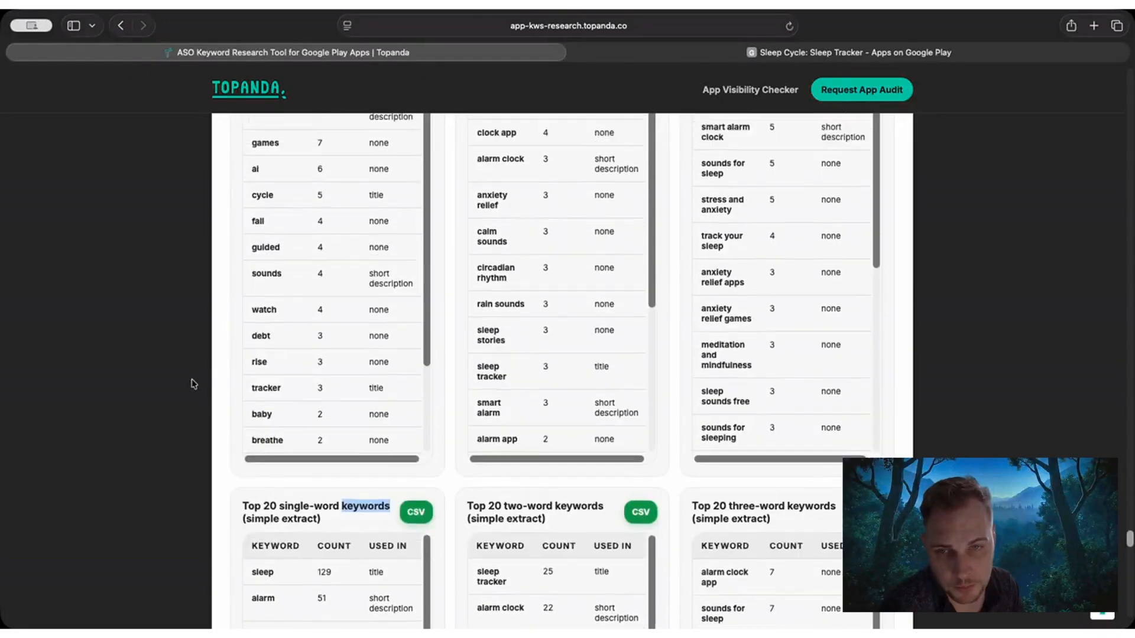
scroll(248, 313, "up", 1)
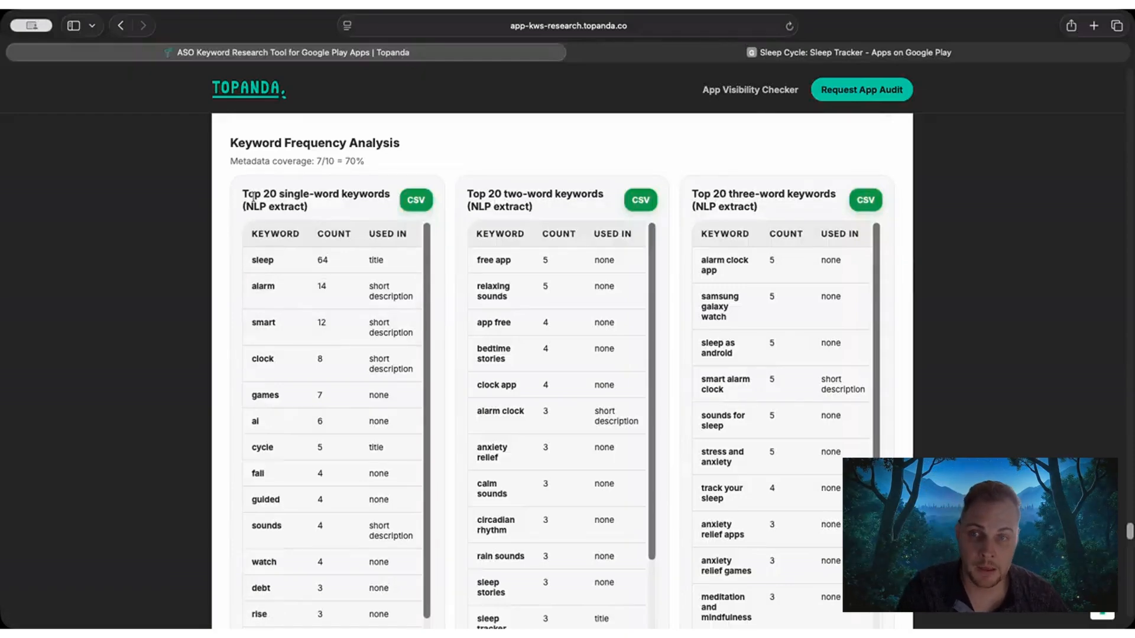
left_click_drag(243, 195, 313, 204)
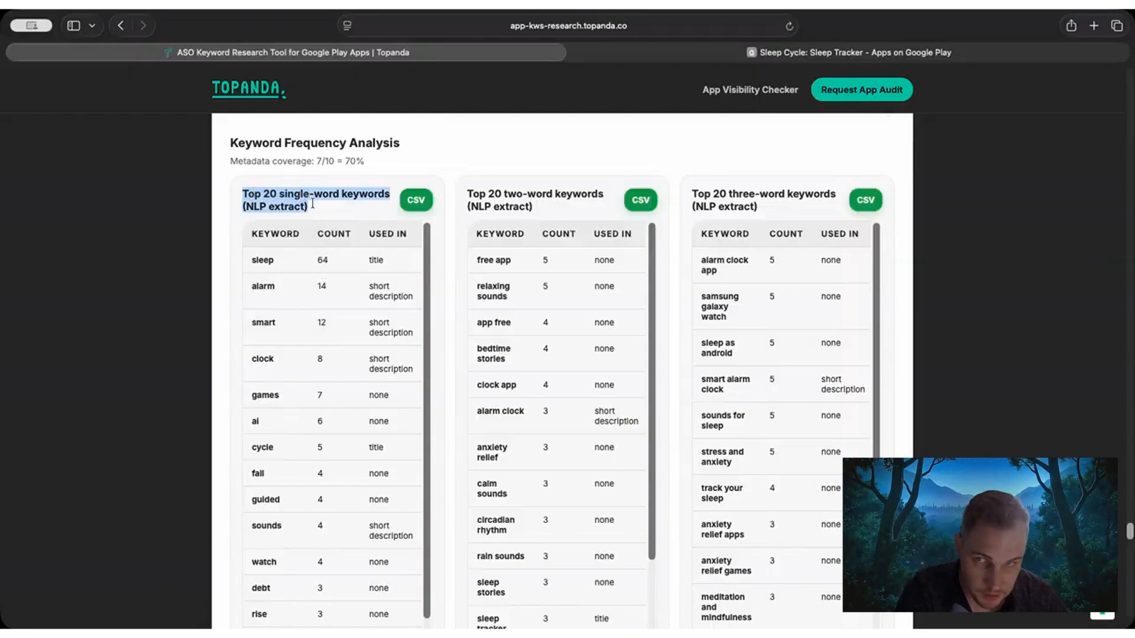
left_click_drag(467, 194, 568, 195)
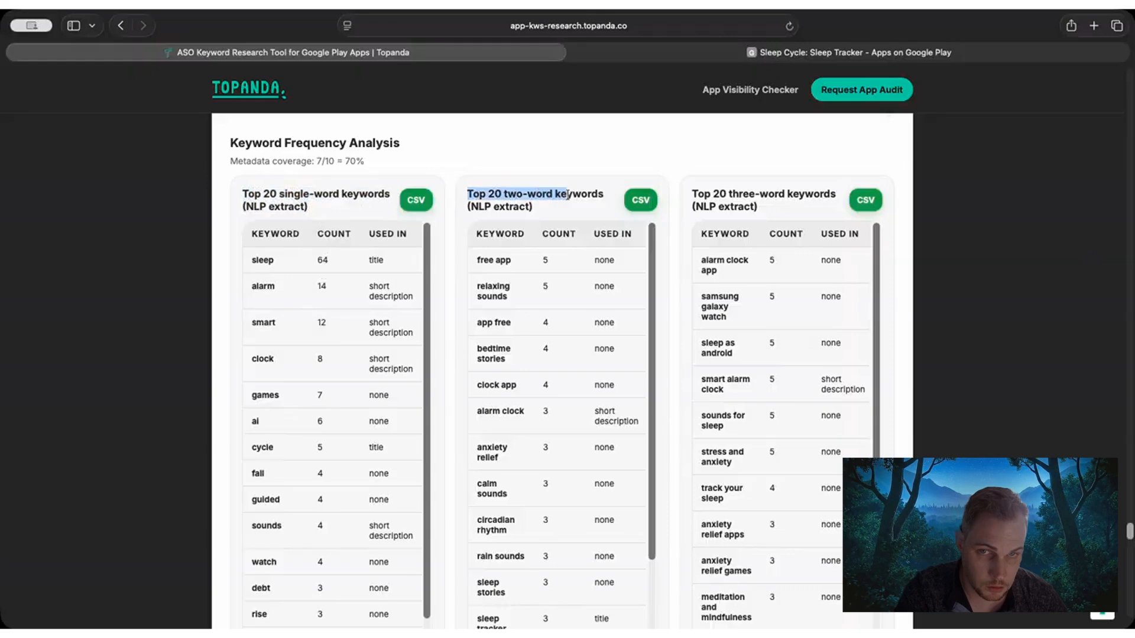
left_click(530, 194)
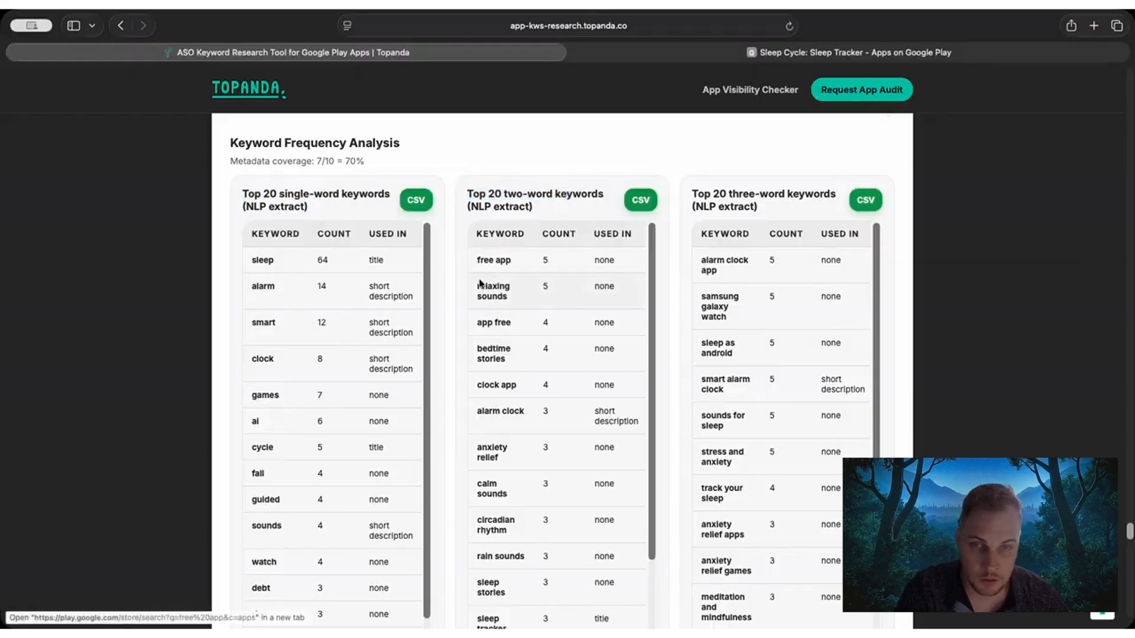
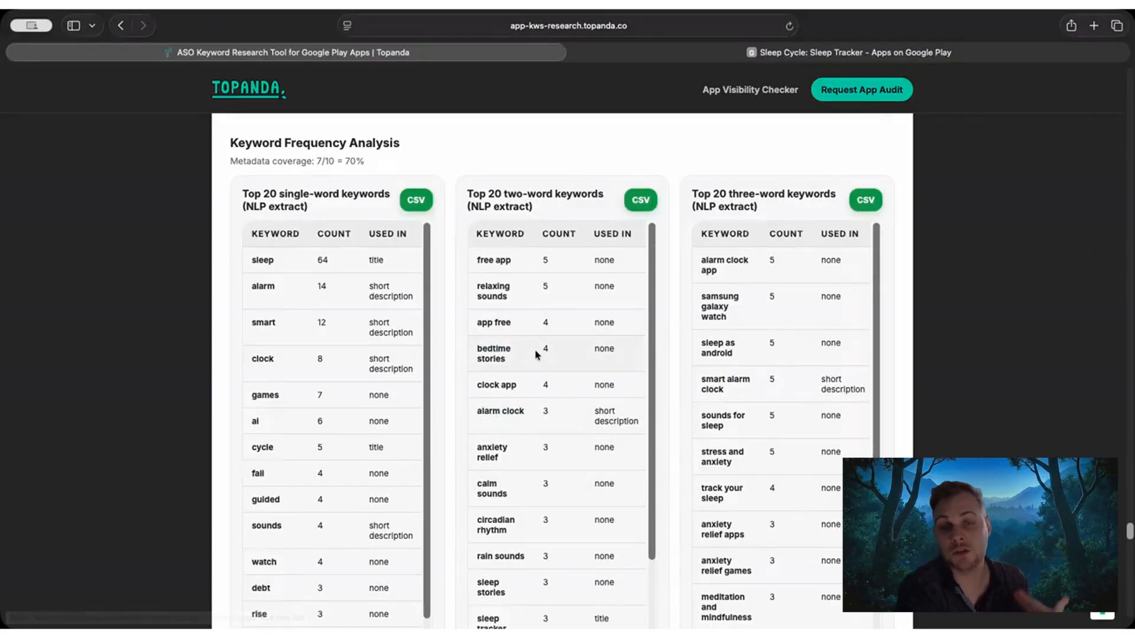
Review the NLP-extract tables of top 20 two-word and three-word keywords, reading further down the three-word list.
left_click_drag(530, 355, 474, 285)
left_click(474, 288)
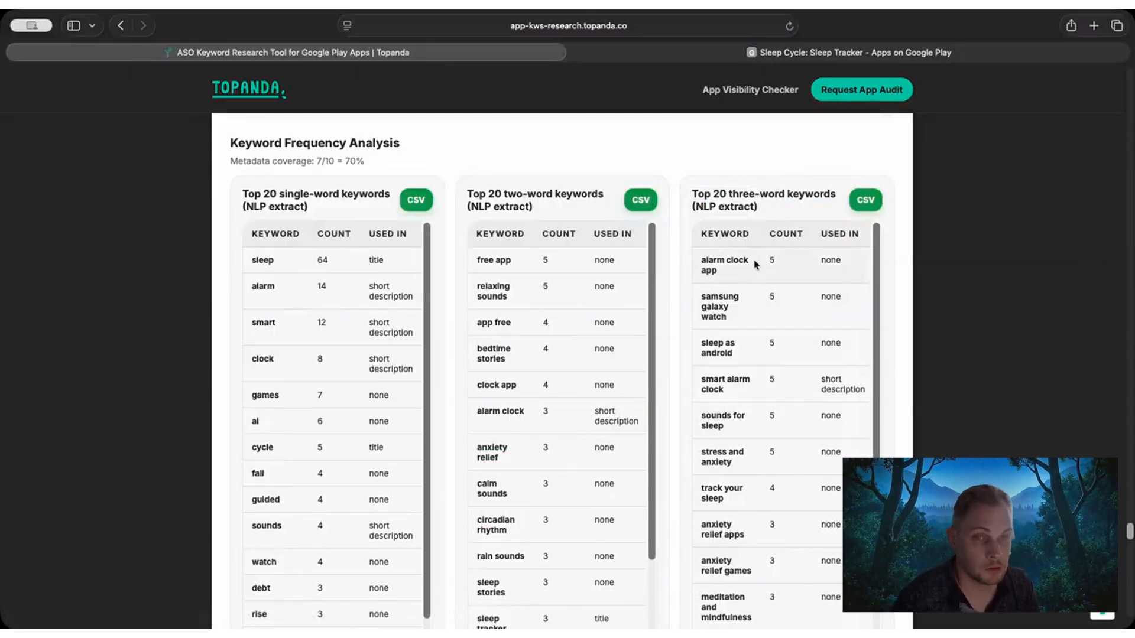
scroll(755, 313, "down", 1)
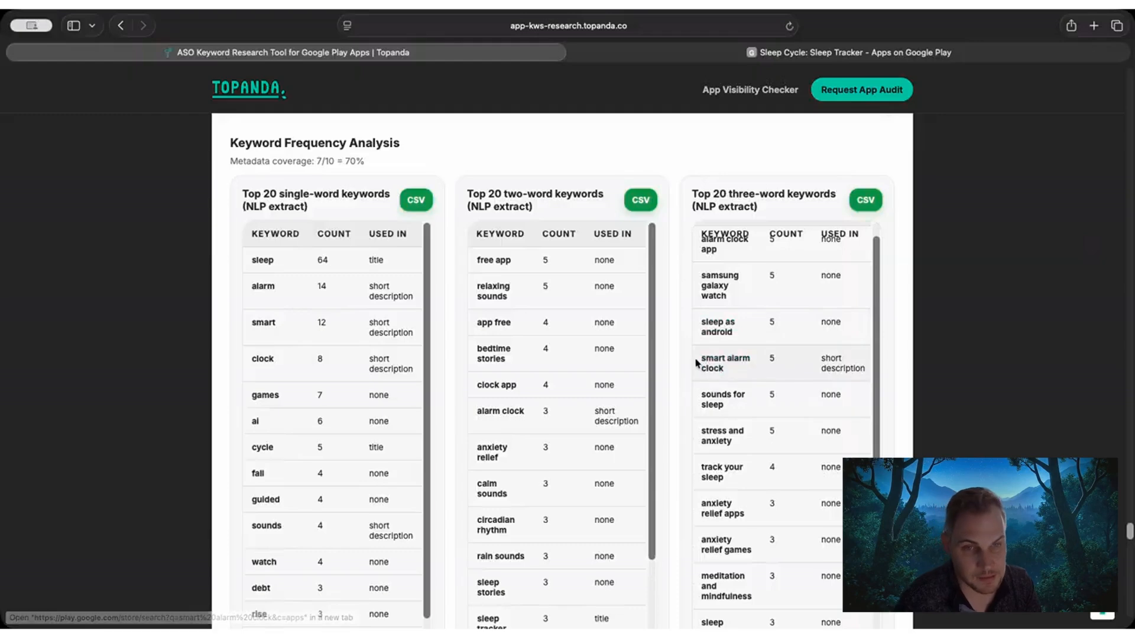
scroll(747, 402, "down", 5)
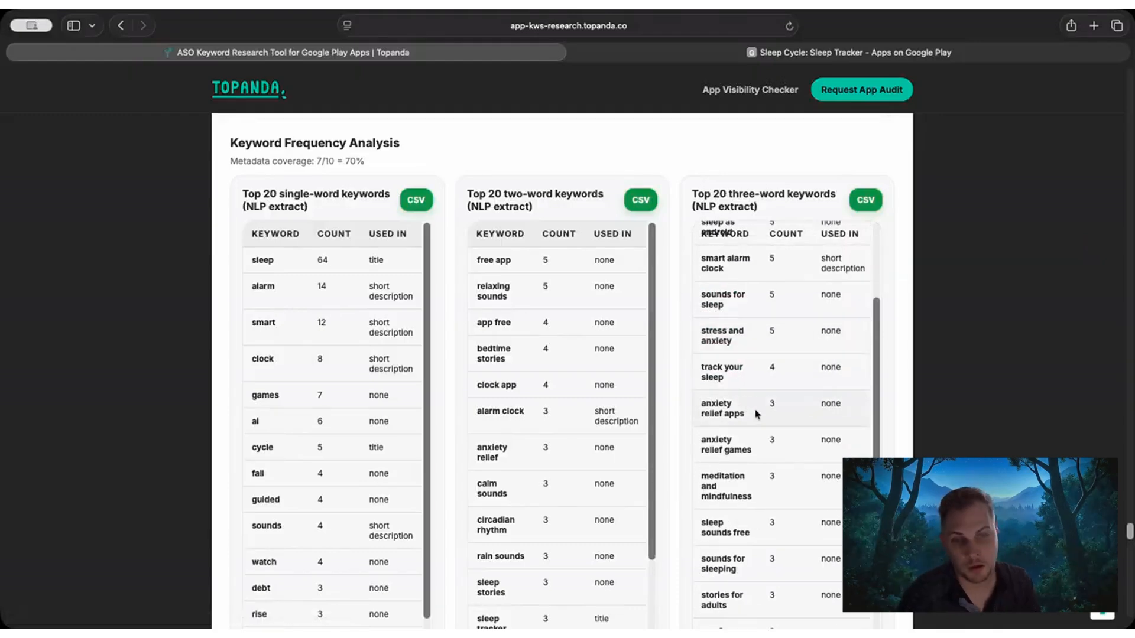
scroll(903, 288, "down", 5)
scroll(902, 290, "down", 3)
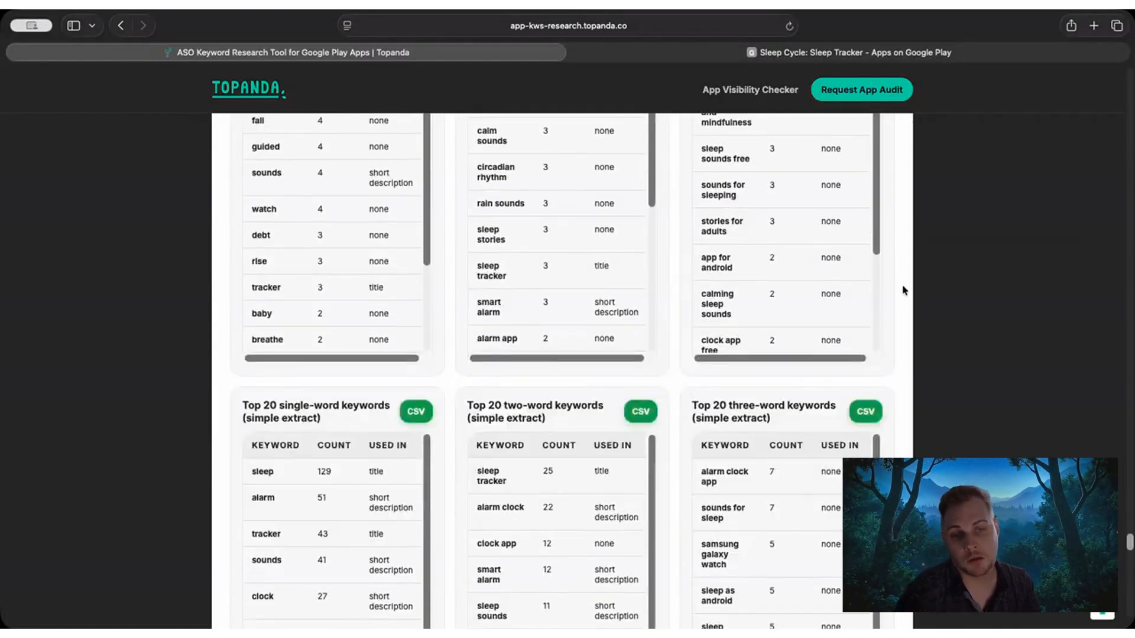
Look through the simple-extract tables of single-word, two-word and three-word keywords.
scroll(903, 292, "down", 2)
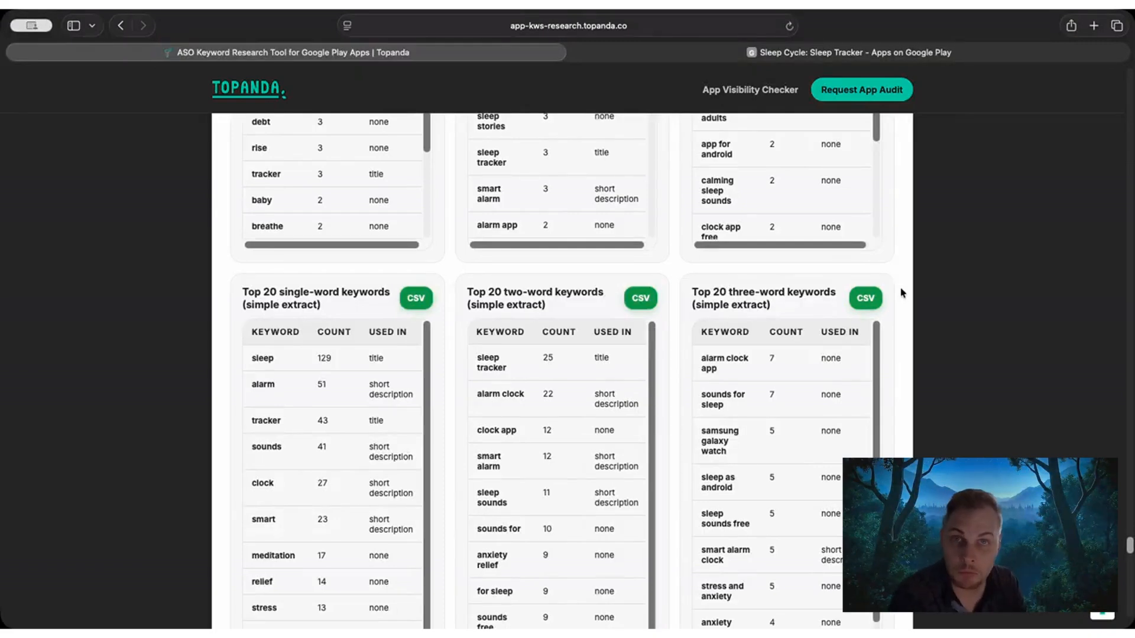
scroll(929, 292, "down", 1)
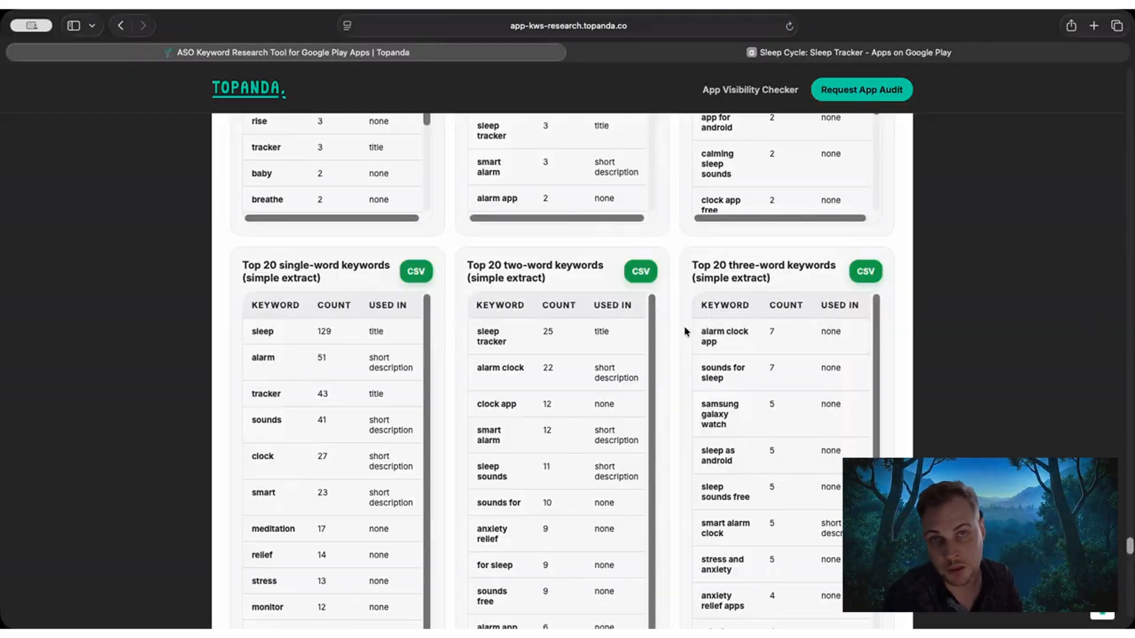
scroll(940, 298, "down", 5)
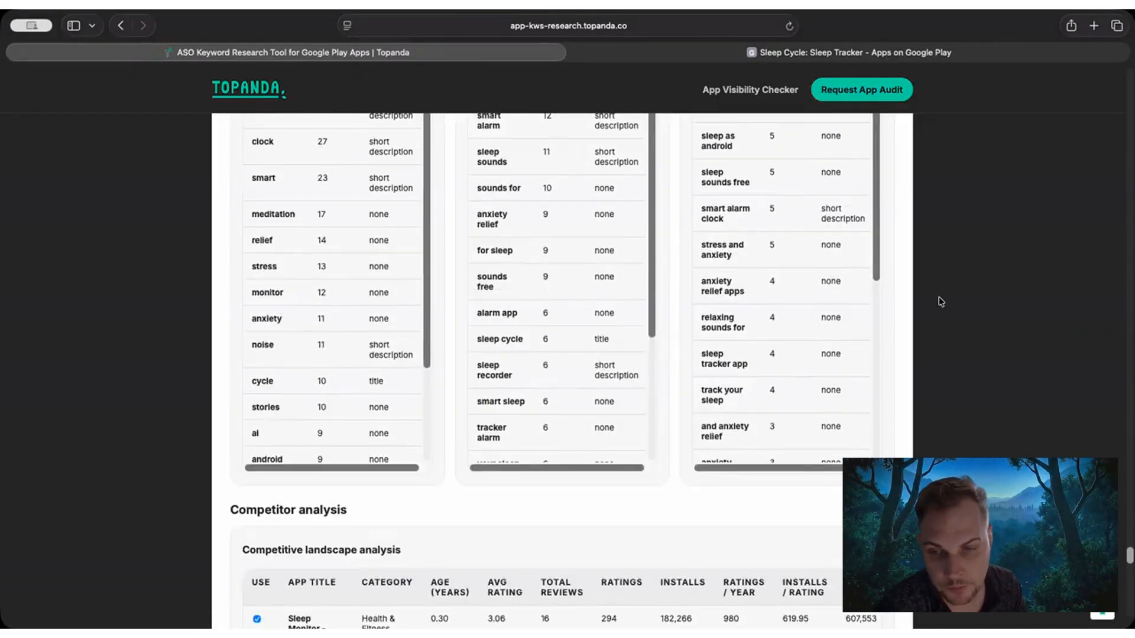
Examine the competitive landscape analysis table, focusing on the installs and ratings-per-year columns for the competing apps.
scroll(940, 302, "down", 6)
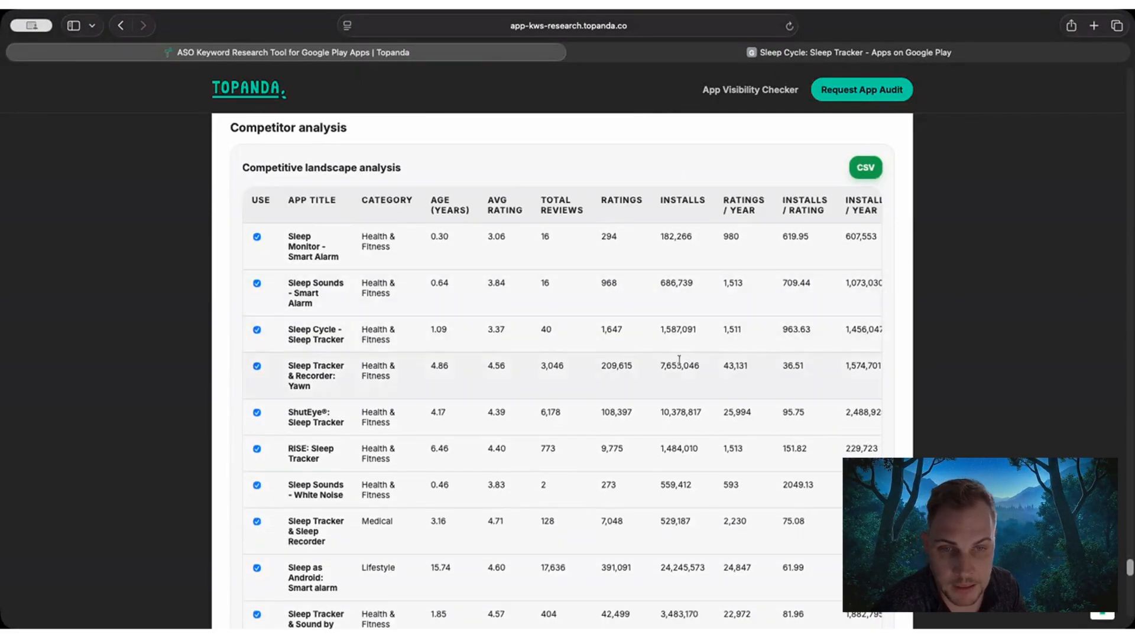
left_click_drag(241, 169, 392, 171)
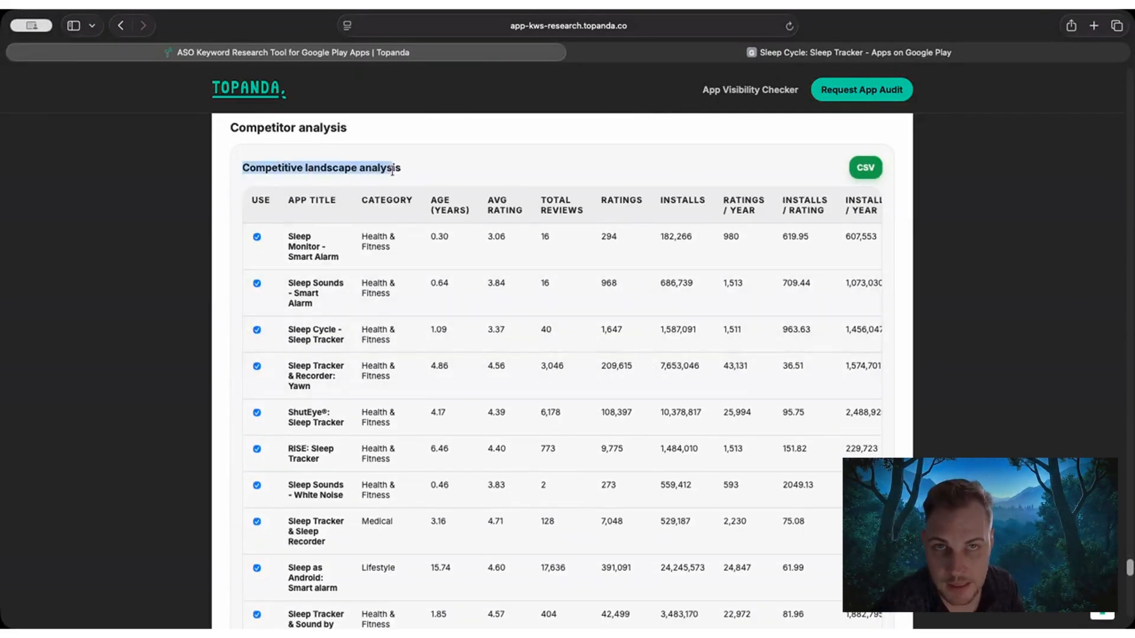
left_click(394, 169)
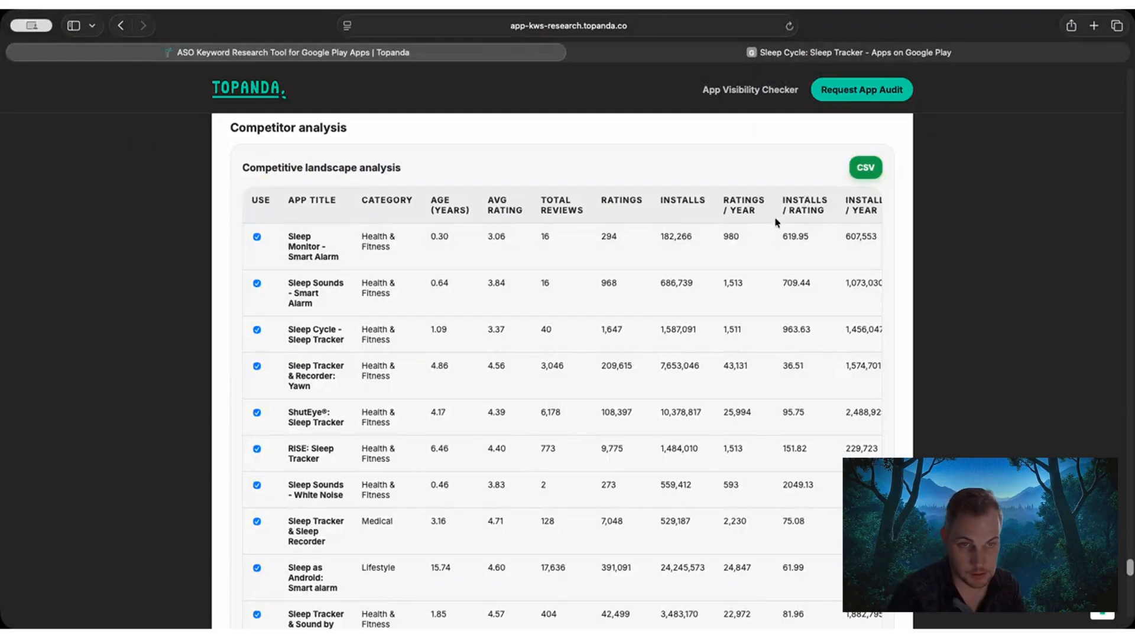
left_click_drag(720, 204, 758, 201)
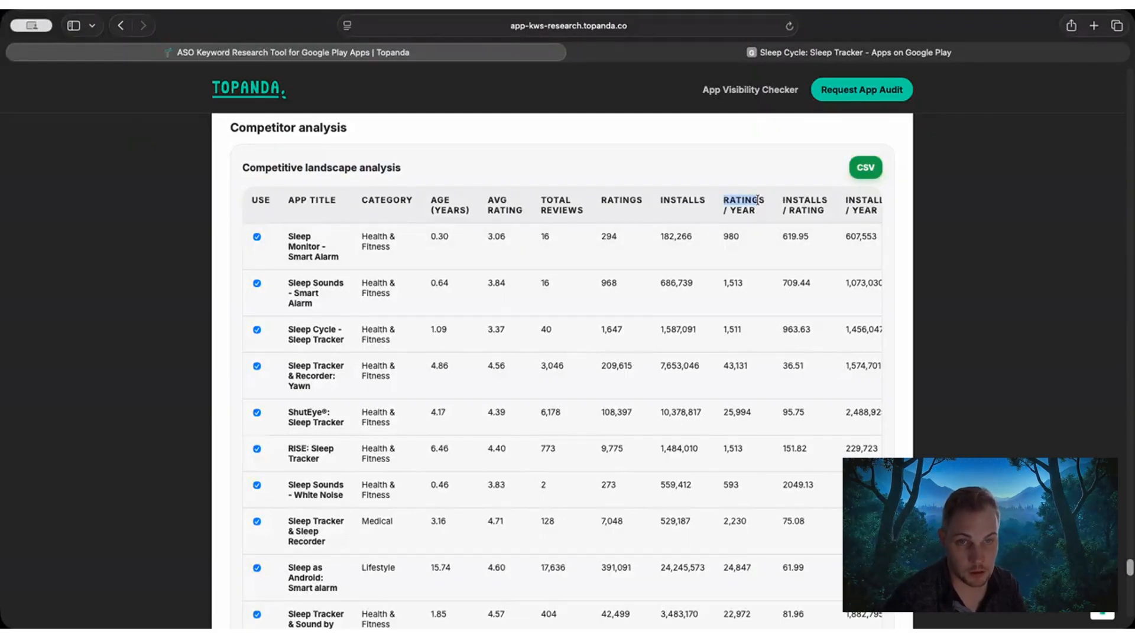
left_click_drag(660, 200, 698, 236)
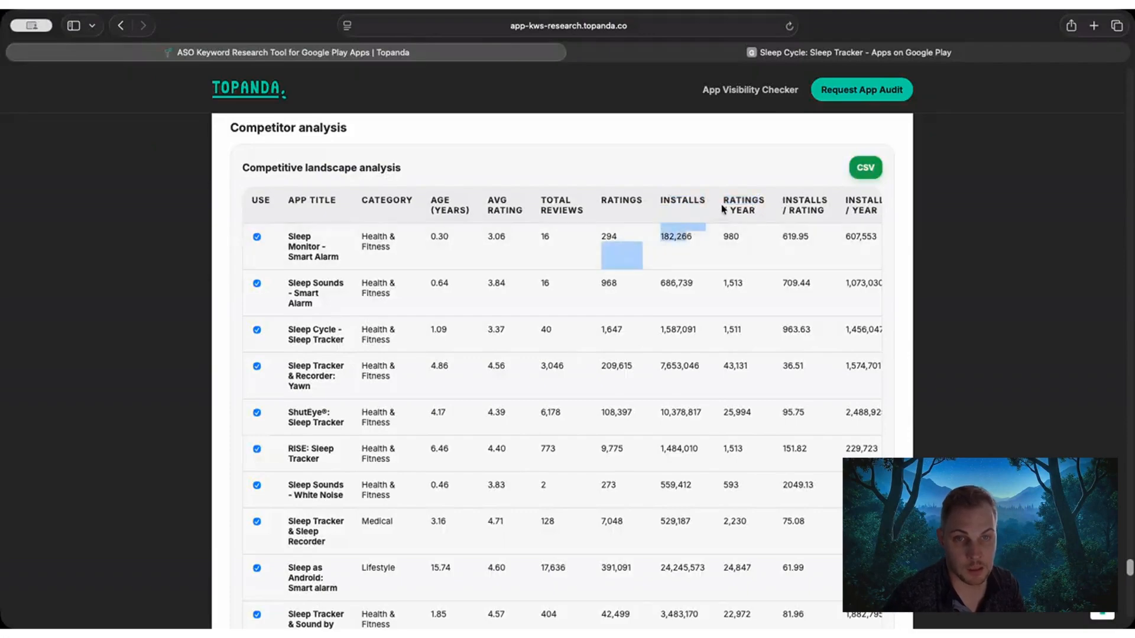
left_click_drag(720, 200, 745, 223)
scroll(728, 263, "down", 2)
scroll(727, 263, "up", 2)
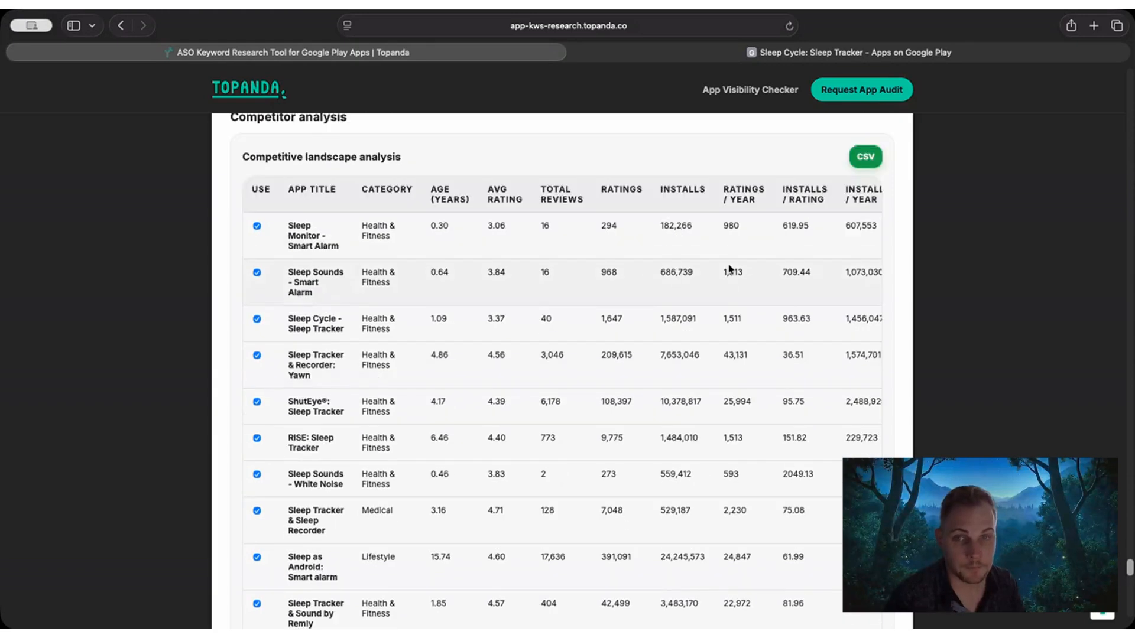
scroll(728, 269, "down", 4)
scroll(729, 269, "down", 1)
scroll(727, 269, "up", 5)
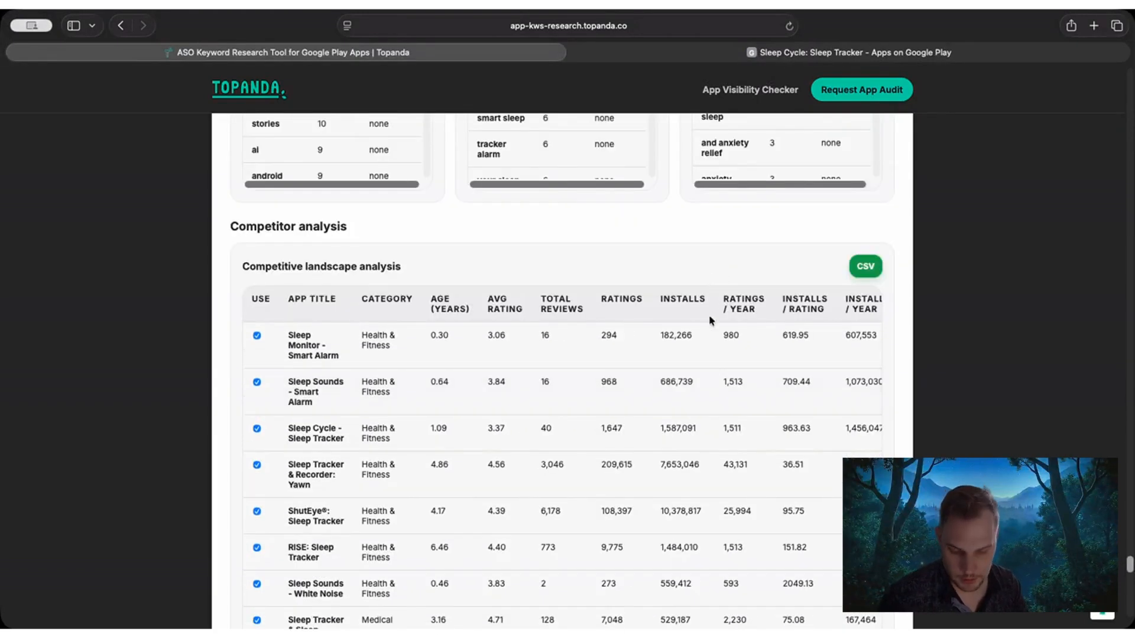
Examine the size, screenshots and preview video columns of the competitive landscape analysis table.
scroll(708, 384, "right", 6)
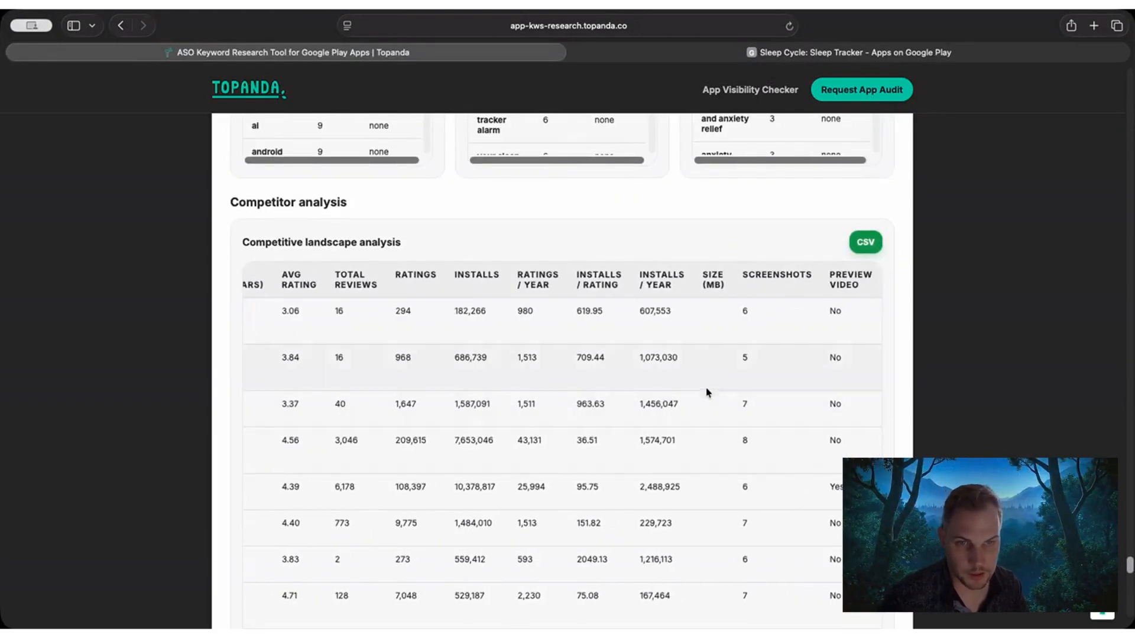
scroll(719, 346, "down", 2)
scroll(719, 340, "up", 1)
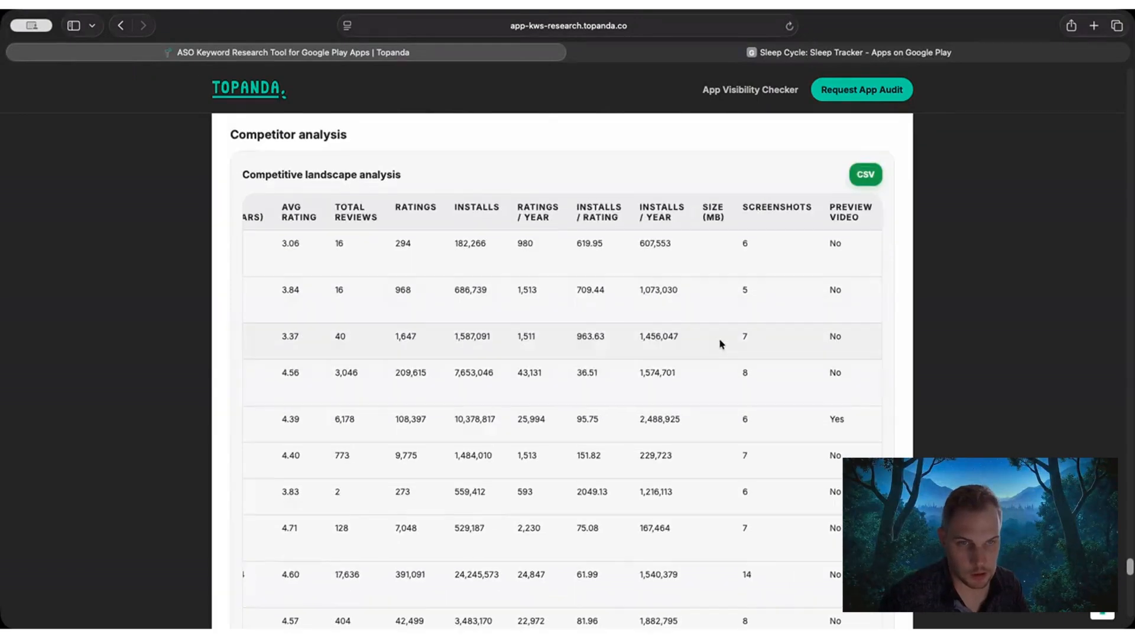
scroll(707, 302, "down", 3)
scroll(706, 308, "down", 5)
scroll(710, 319, "up", 8)
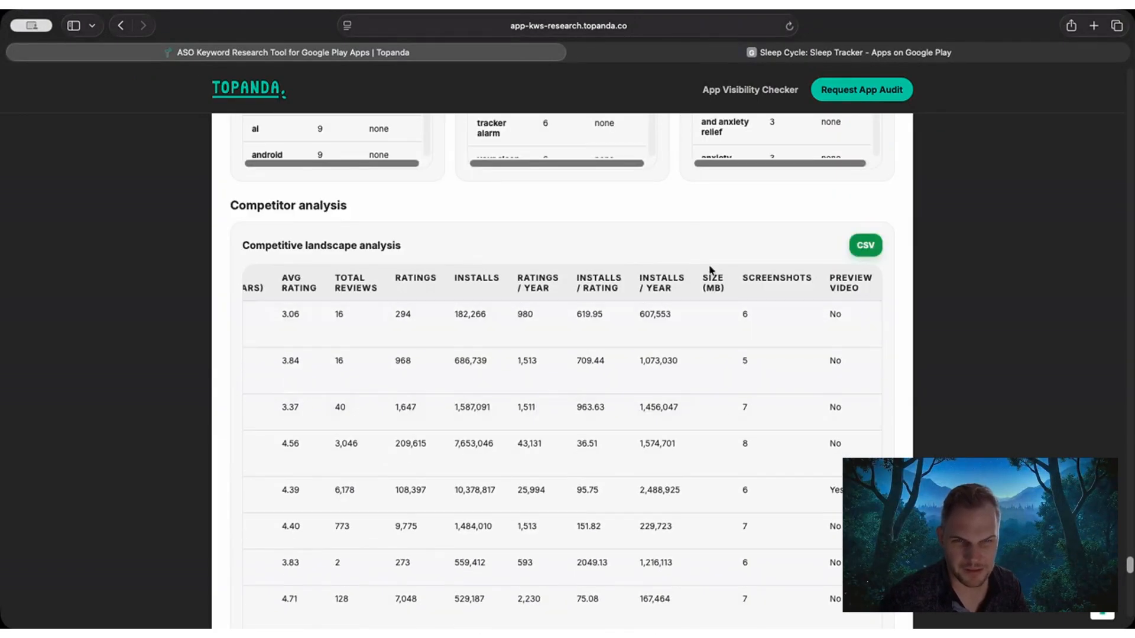
left_click_drag(697, 277, 726, 290)
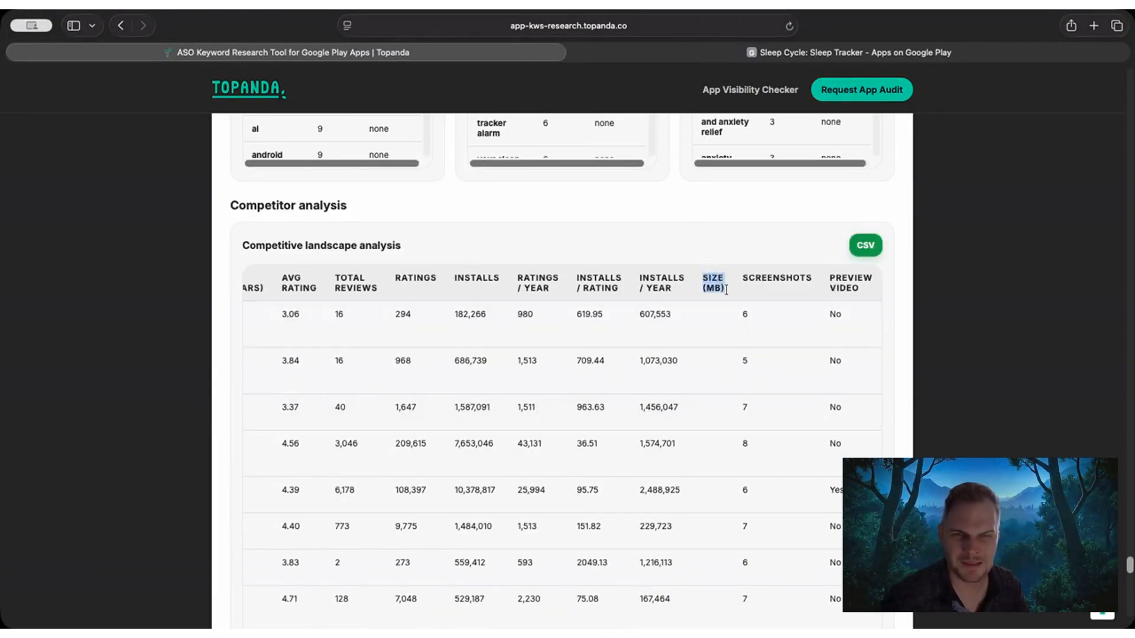
left_click(708, 279)
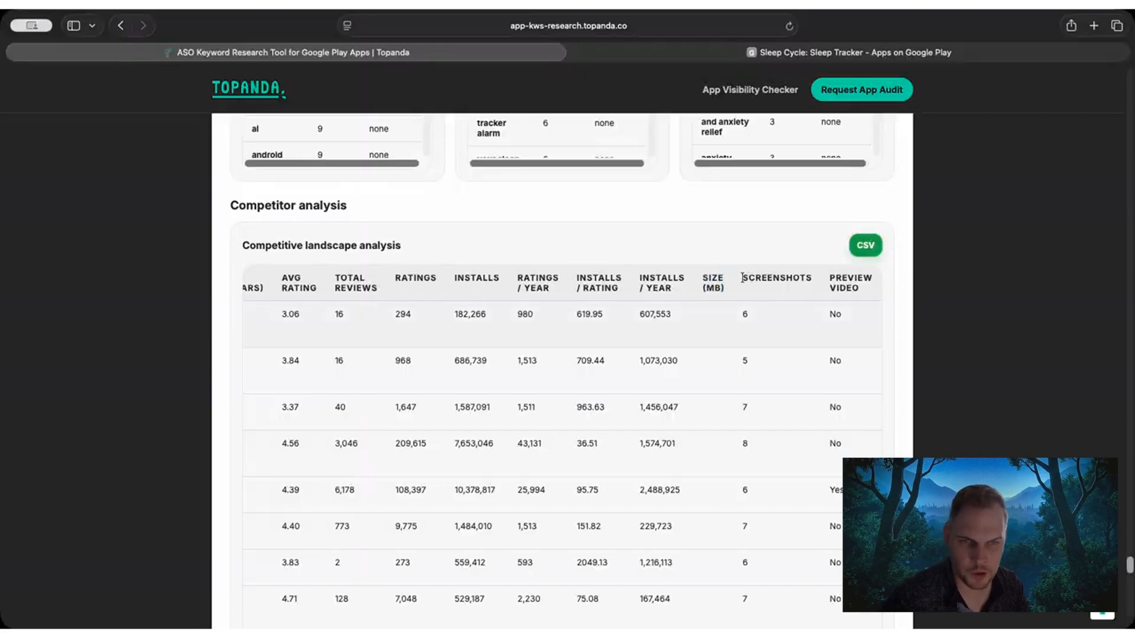
left_click_drag(742, 277, 869, 279)
left_click(863, 284)
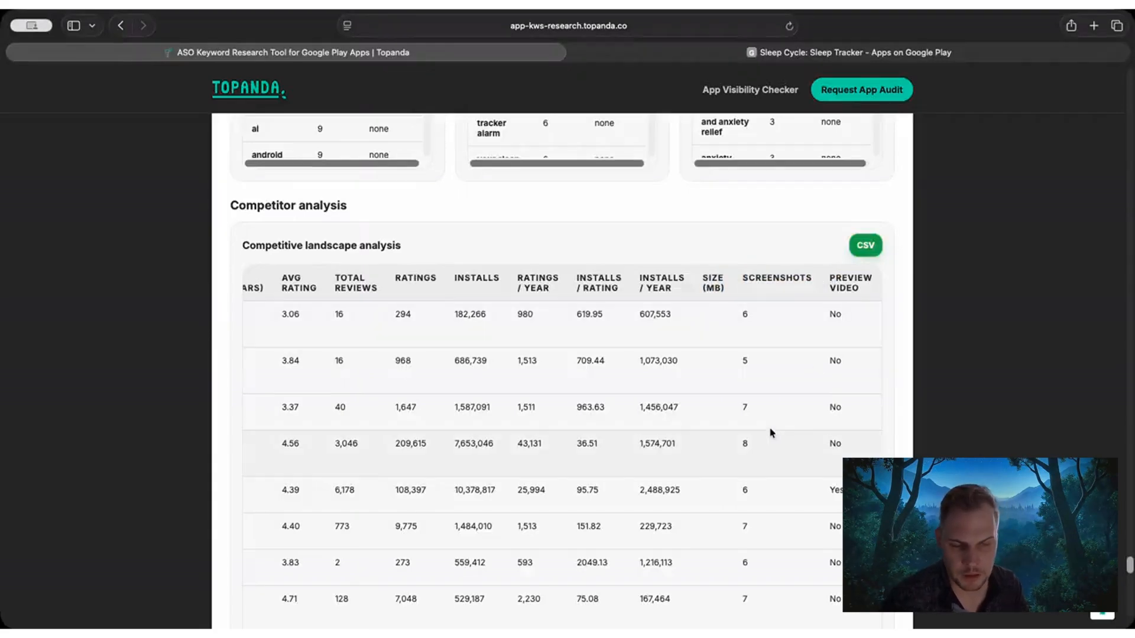
Find the Target app vs competitors table and identify its Sleep Cycle and competitors average rows.
scroll(532, 419, "left", 5)
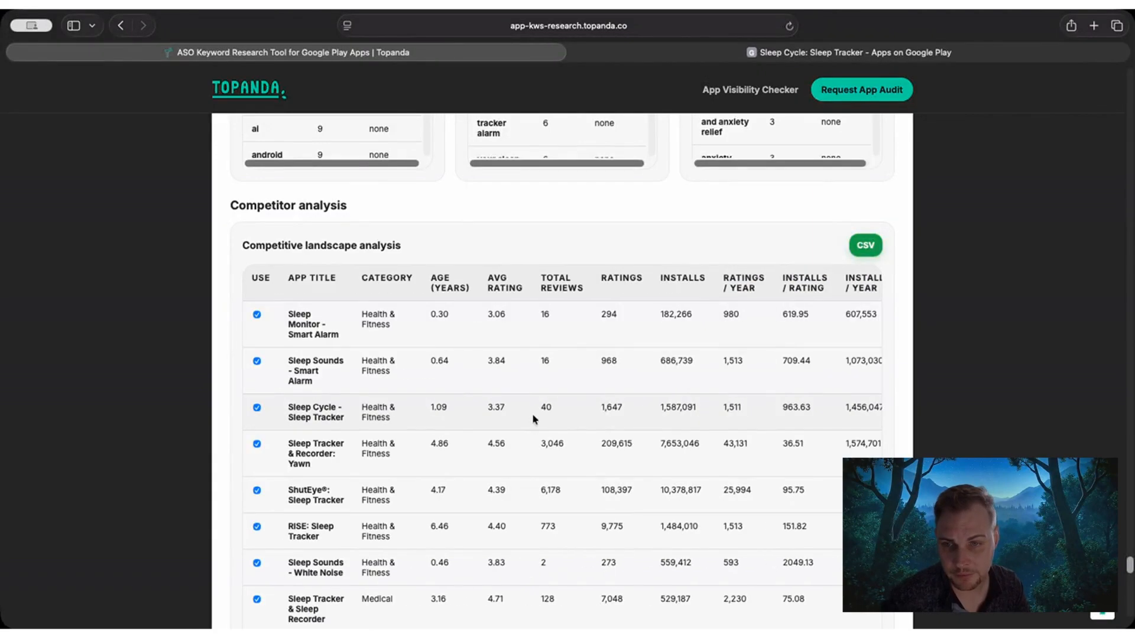
scroll(532, 417, "down", 10)
scroll(535, 420, "down", 8)
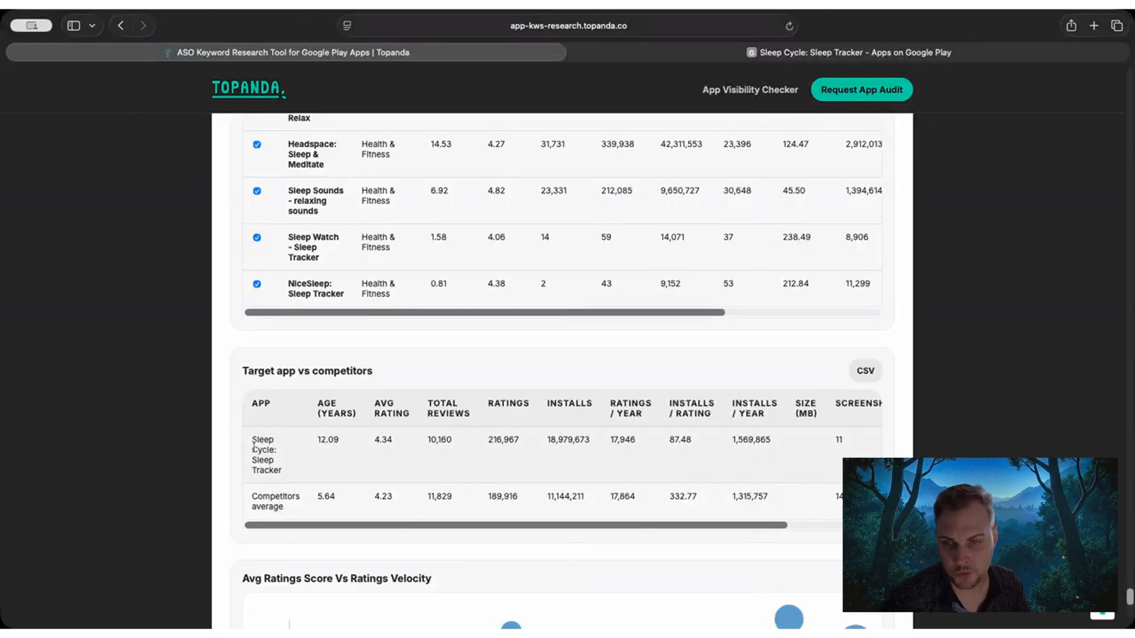
left_click_drag(254, 447, 308, 500)
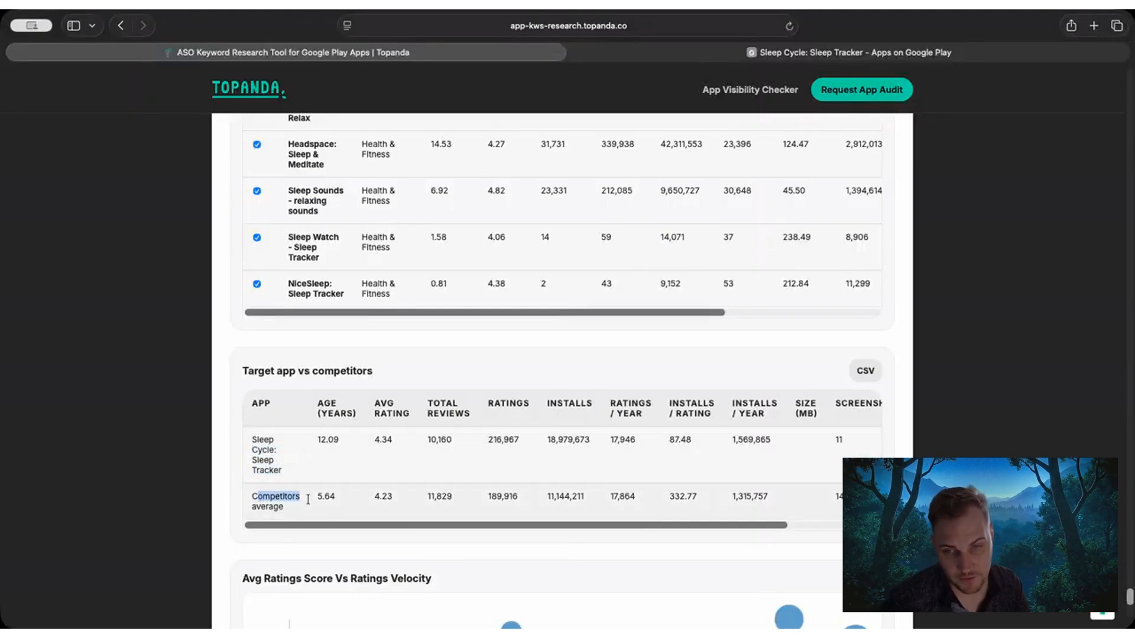
left_click(374, 494)
left_click_drag(253, 442, 284, 470)
left_click(344, 443)
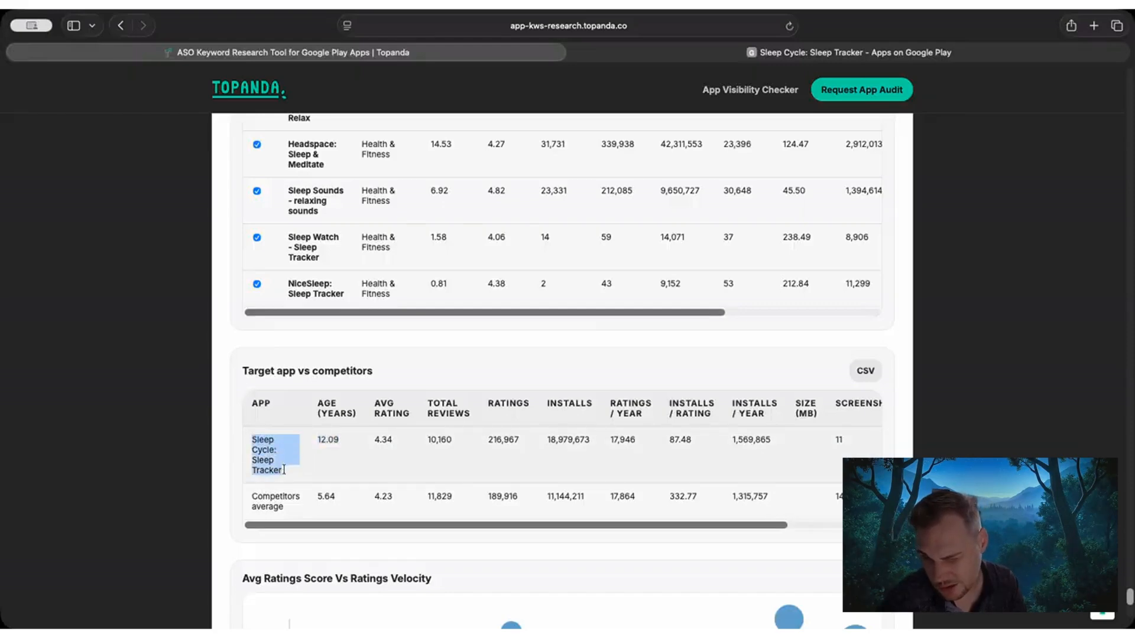
left_click(285, 472)
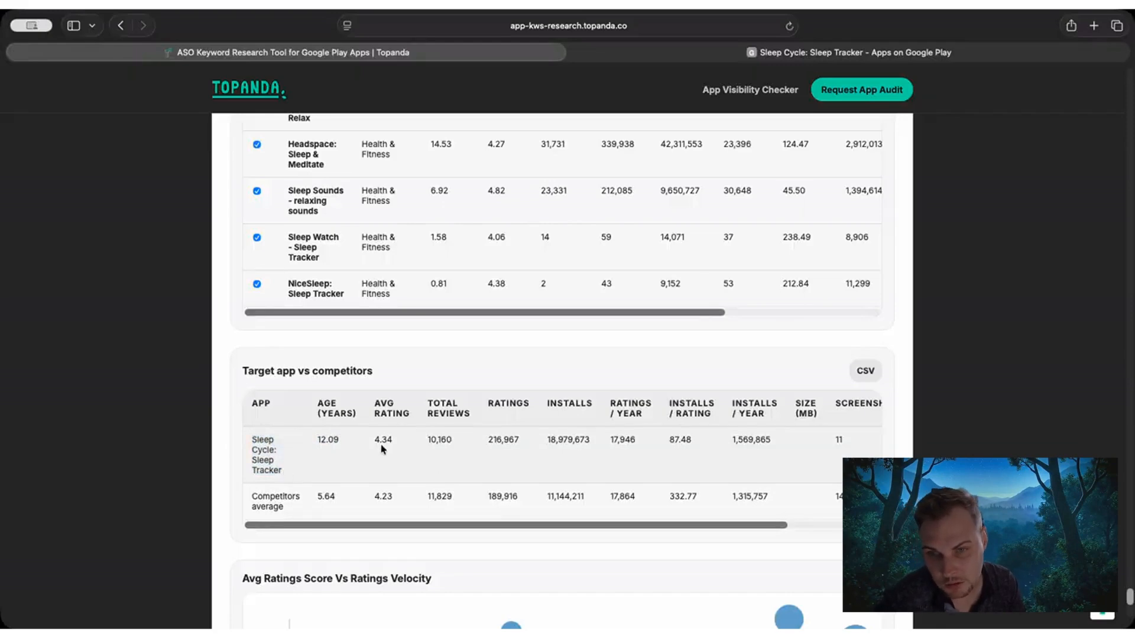
Compare Sleep Cycle's average rating, total reviews and ratings with the competitors average.
left_click_drag(378, 441, 384, 478)
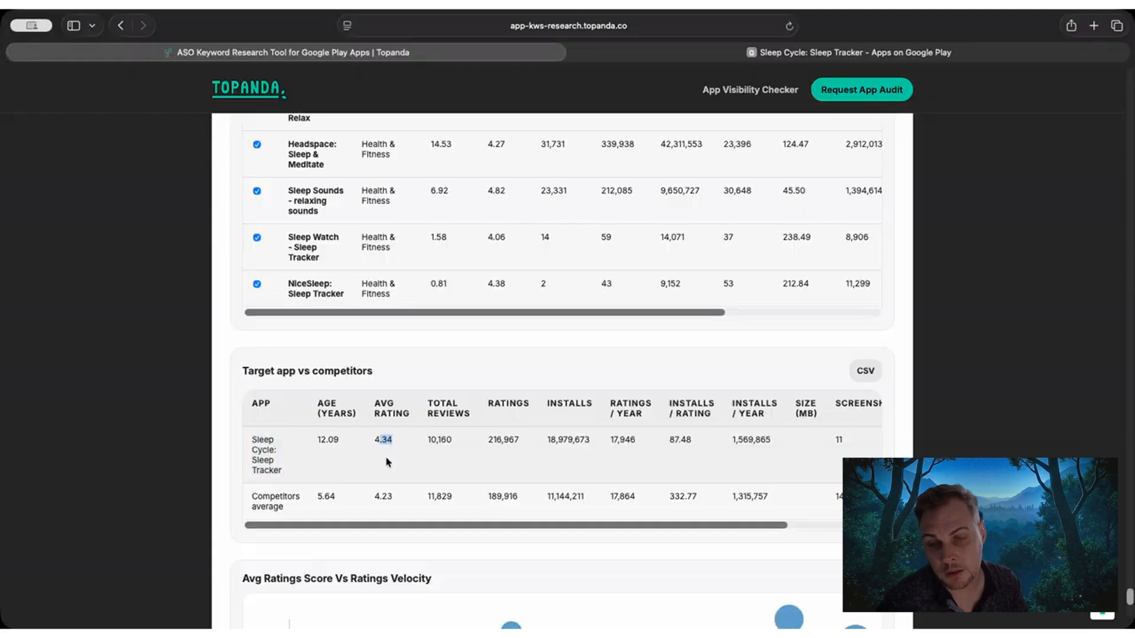
left_click(385, 495)
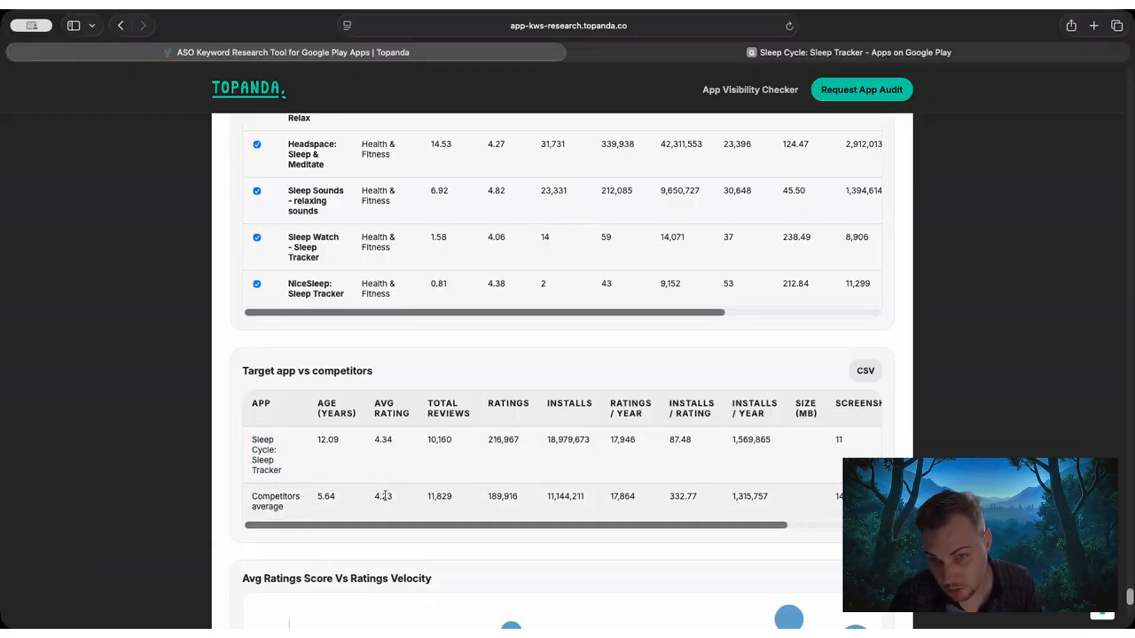
left_click_drag(425, 436, 449, 443)
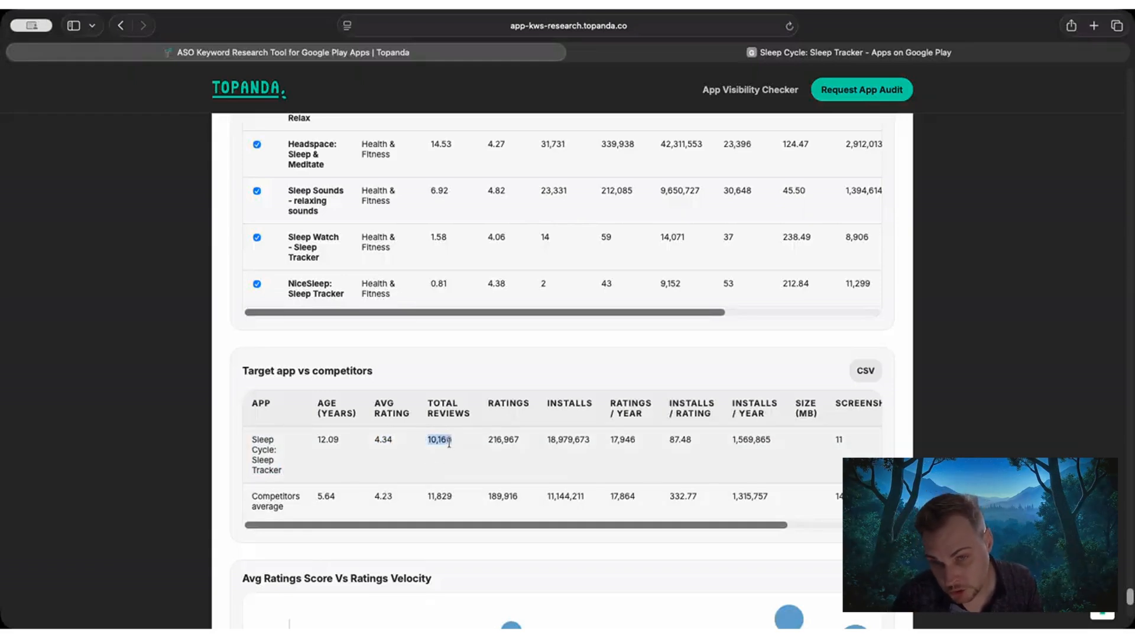
left_click_drag(427, 497, 442, 497)
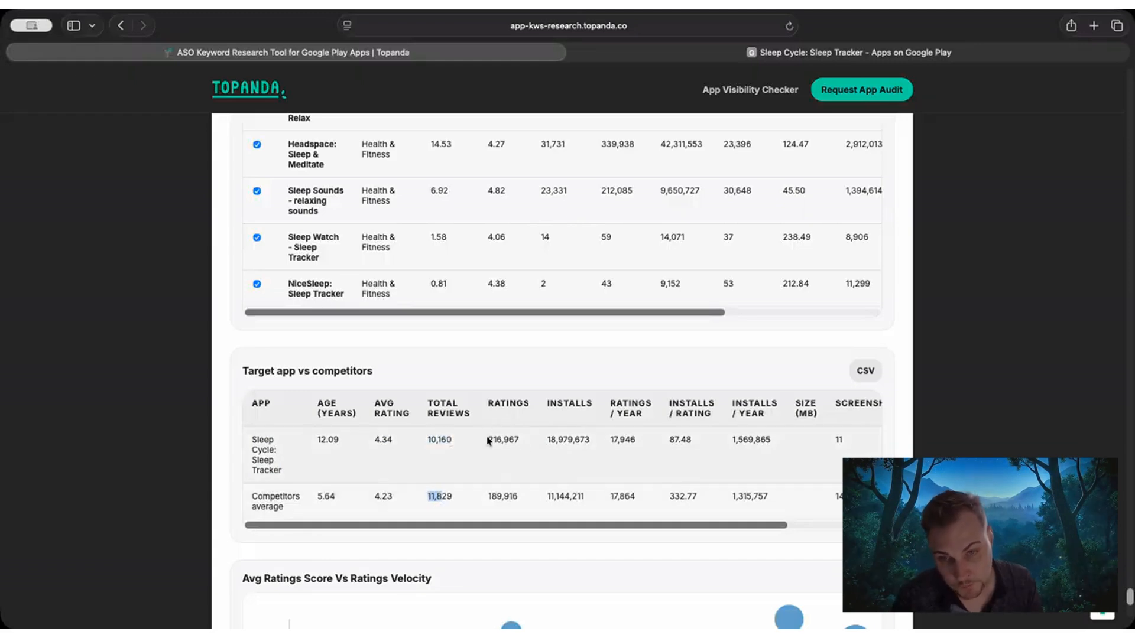
left_click_drag(428, 407, 521, 414)
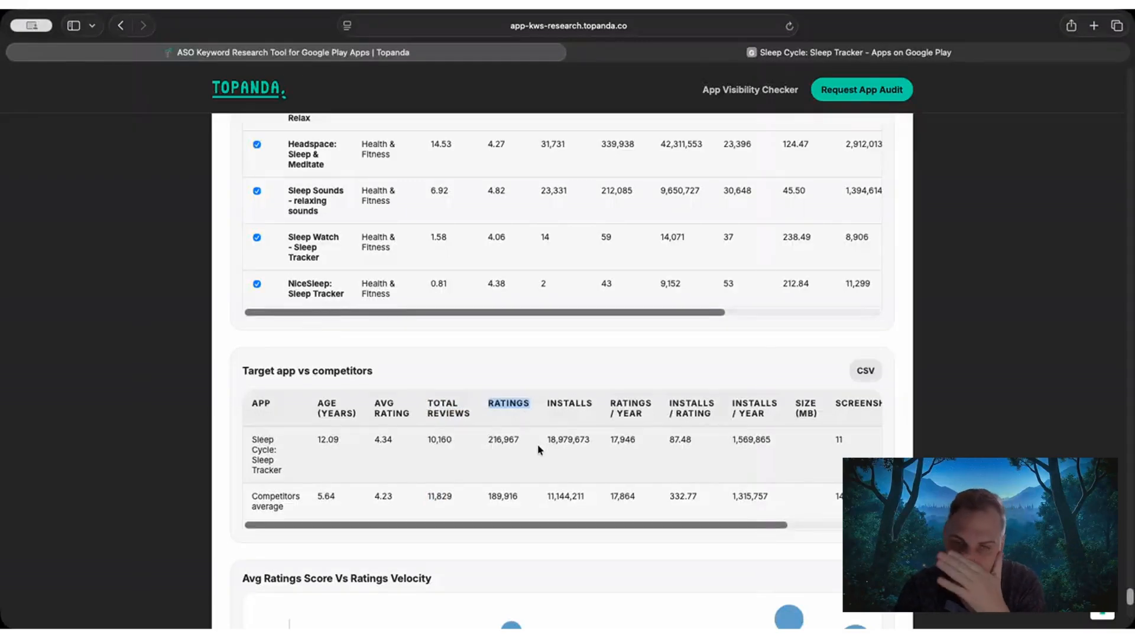
left_click_drag(487, 439, 533, 437)
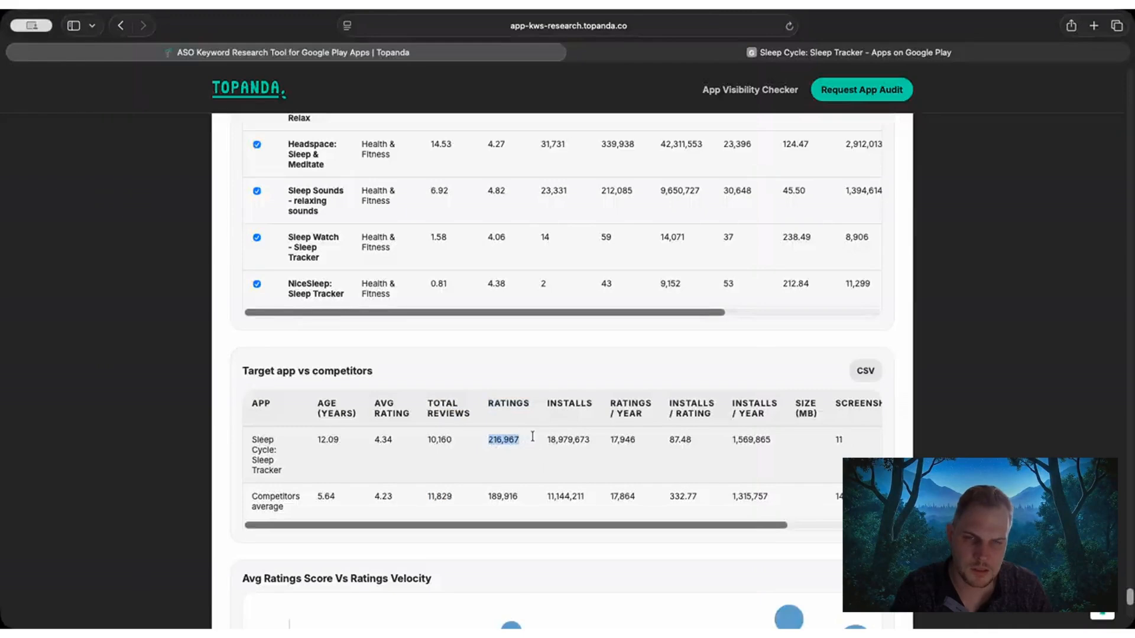
Recheck Sleep Cycle's average rating and examine its ratings per year in the Target app vs competitors table.
left_click_drag(373, 439, 392, 441)
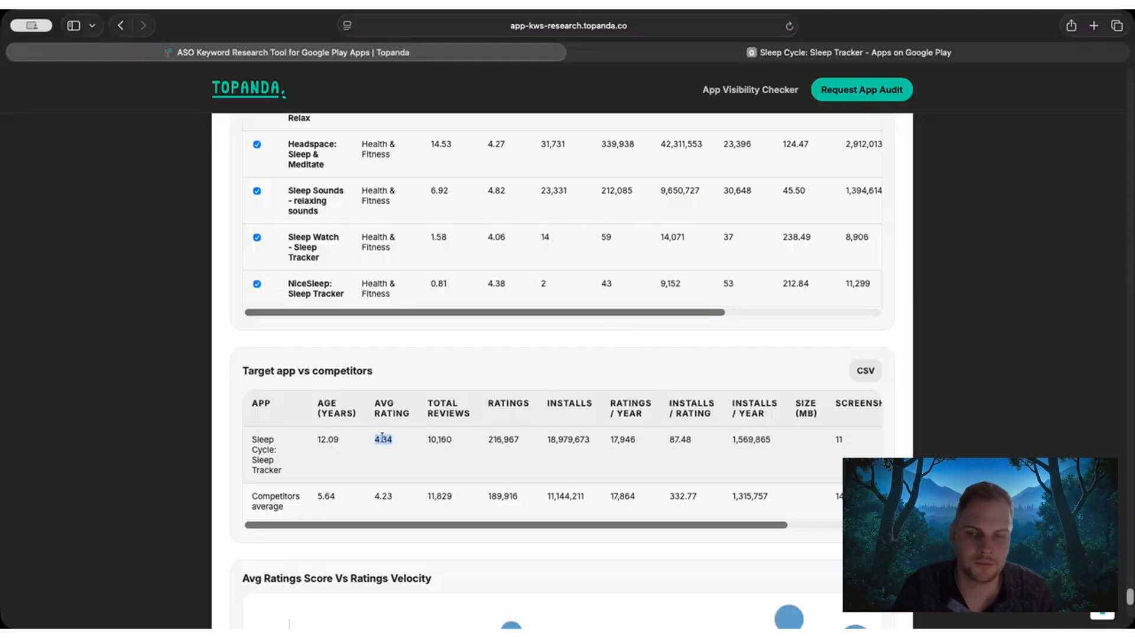
left_click_drag(376, 438, 400, 439)
left_click(375, 438)
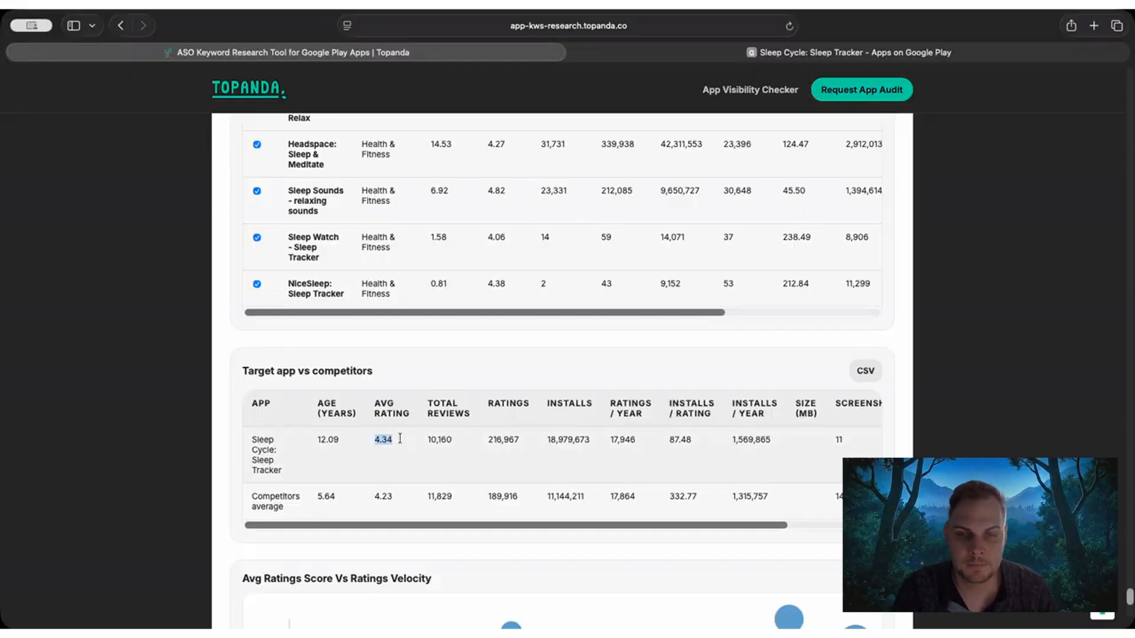
left_click(478, 443)
left_click_drag(540, 438, 638, 439)
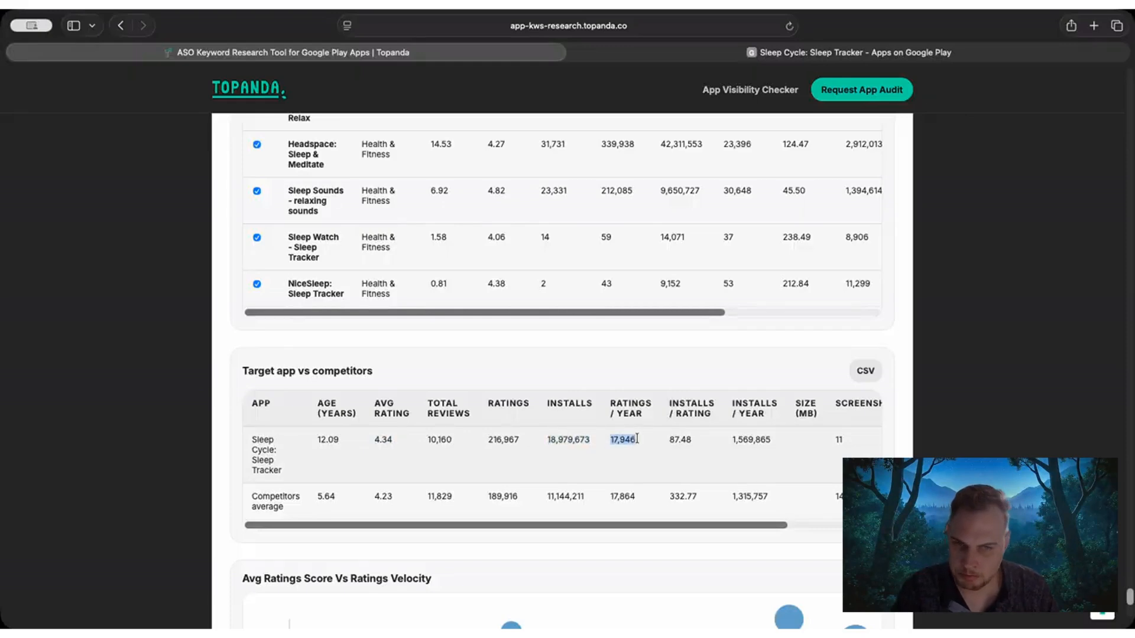
left_click(617, 442)
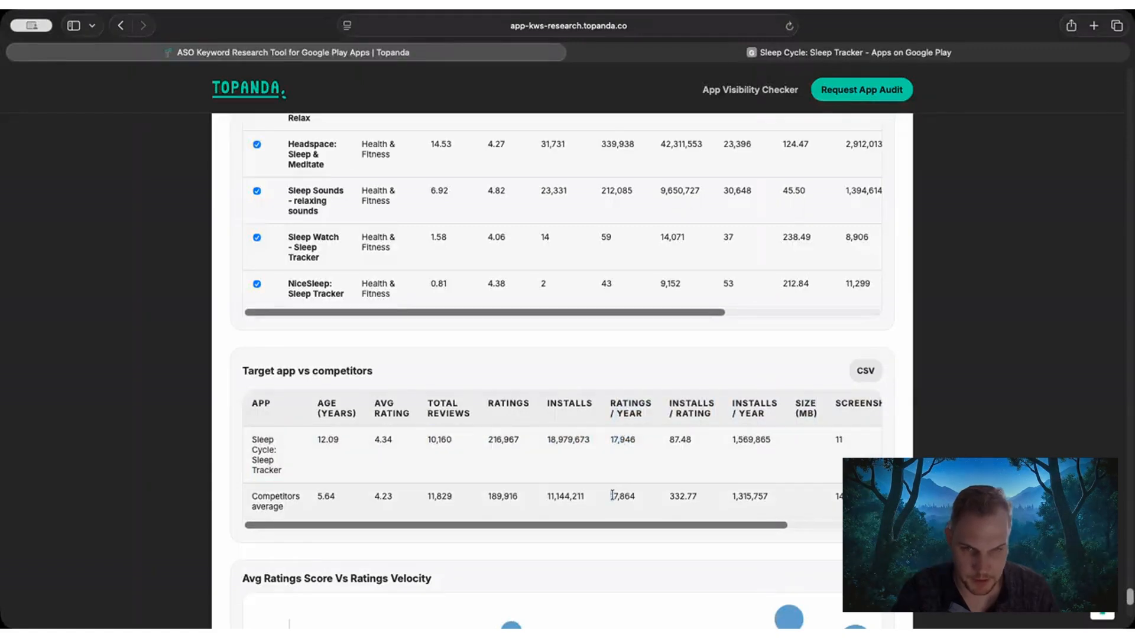
Compare Sleep Cycle's ratings per year and total ratings with the competitors average in the Target app vs competitors table.
left_click_drag(610, 496, 637, 497)
left_click_drag(610, 441, 636, 439)
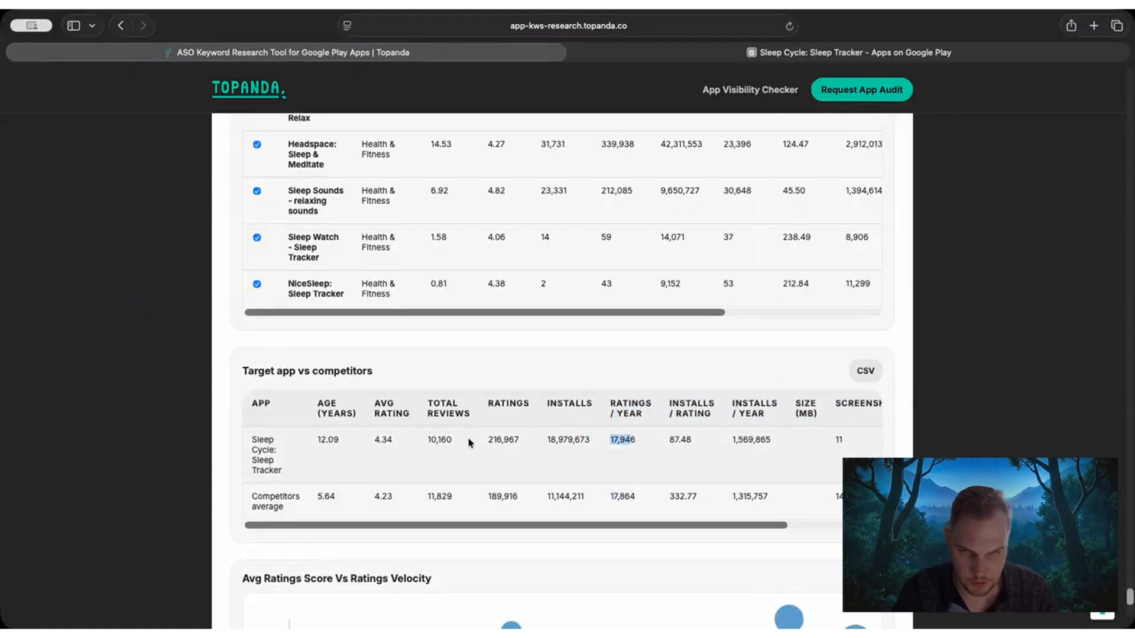
left_click_drag(488, 440, 509, 441)
left_click_drag(487, 498, 509, 498)
left_click_drag(606, 443, 617, 442)
left_click_drag(610, 497, 625, 497)
left_click(622, 436)
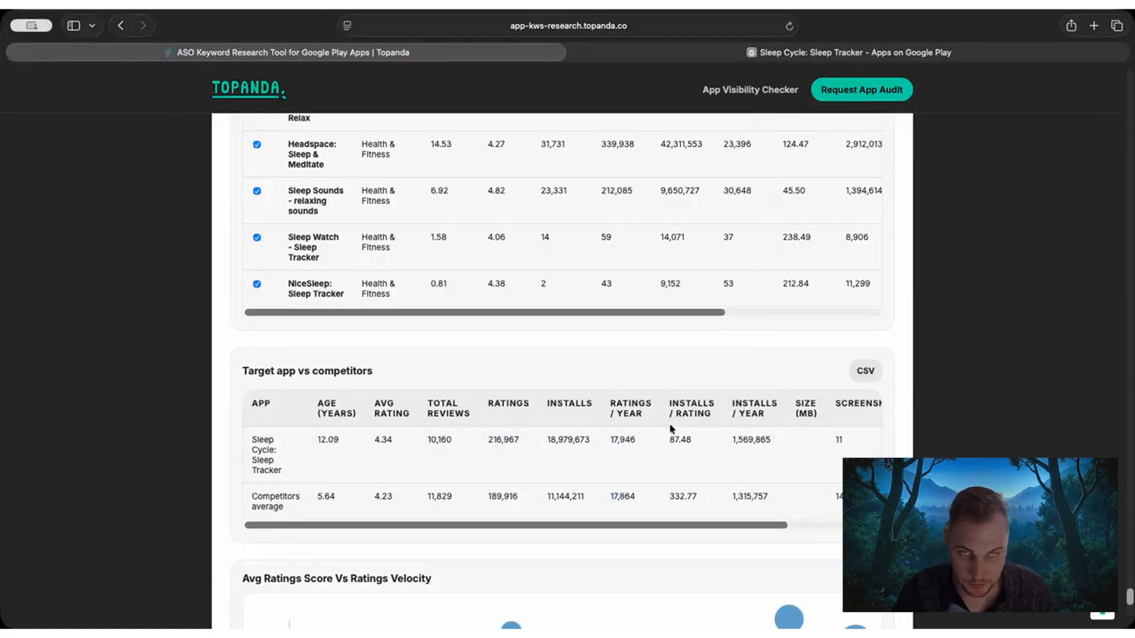
Compare Sleep Cycle's installs per rating and installs per year with the competitors average.
scroll(678, 526, "right", 3)
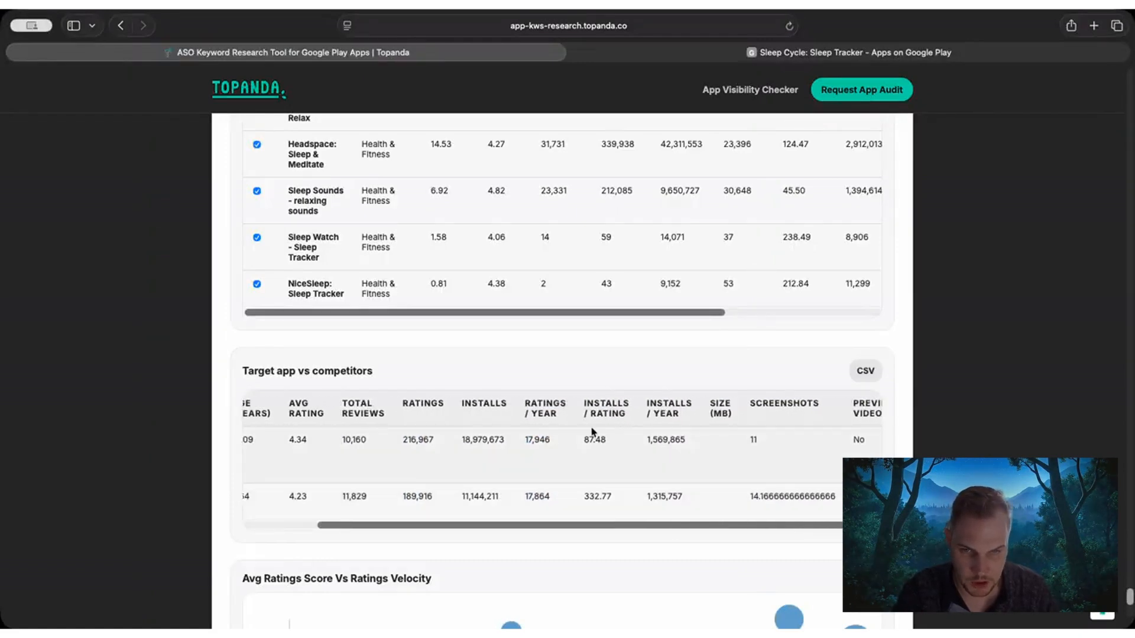
left_click_drag(584, 440, 620, 442)
left_click_drag(589, 496, 615, 496)
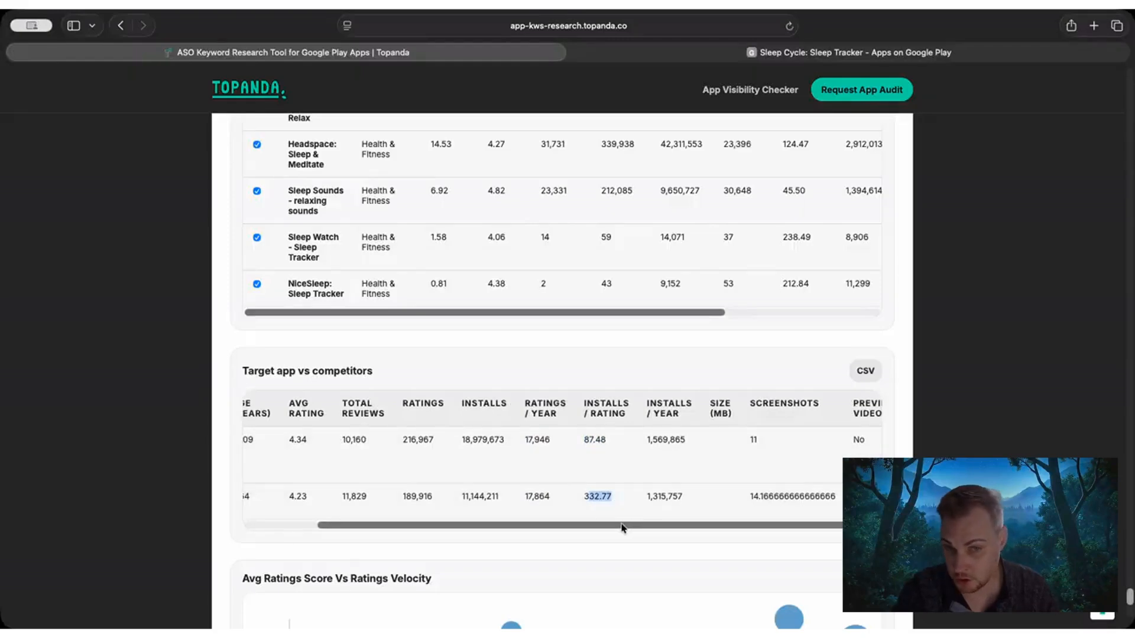
scroll(622, 528, "left", 3)
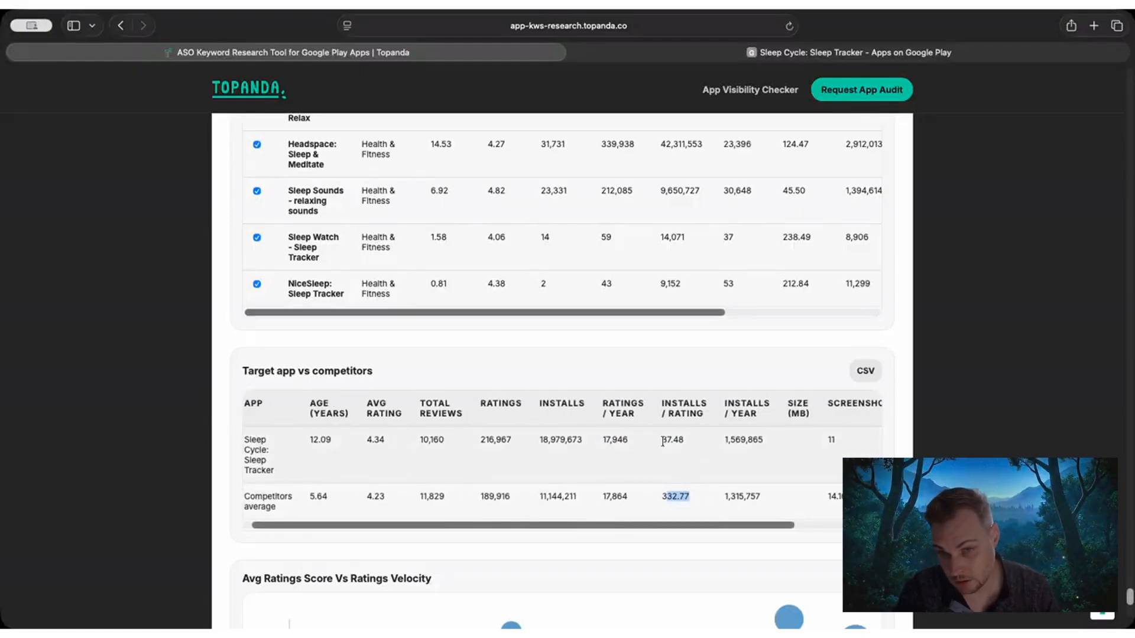
left_click_drag(663, 441, 686, 442)
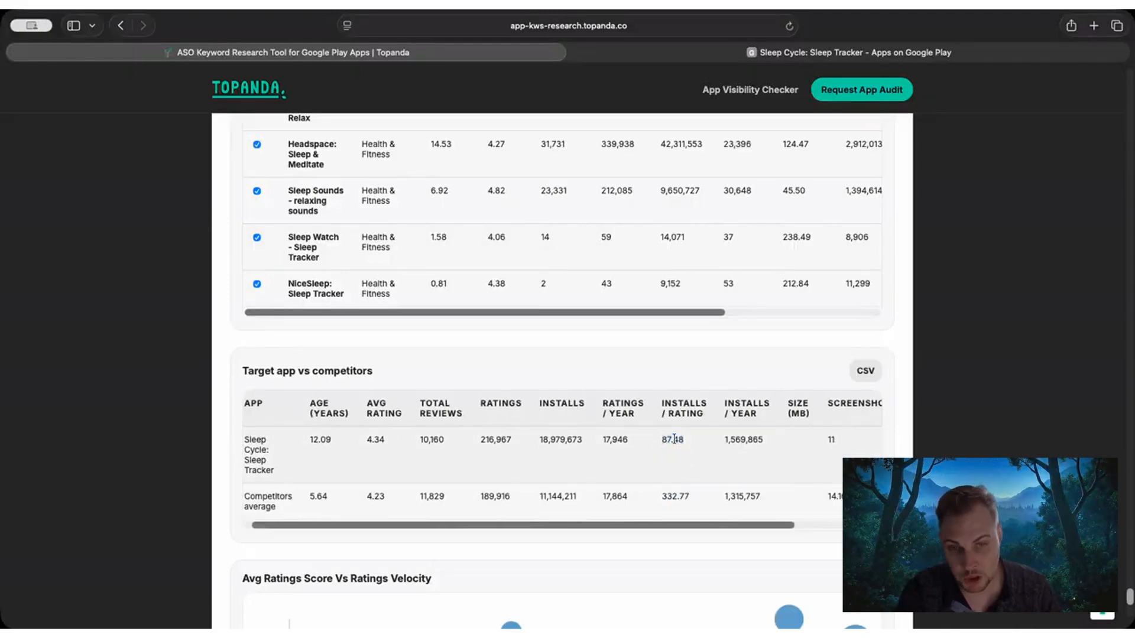
left_click_drag(690, 497, 690, 526)
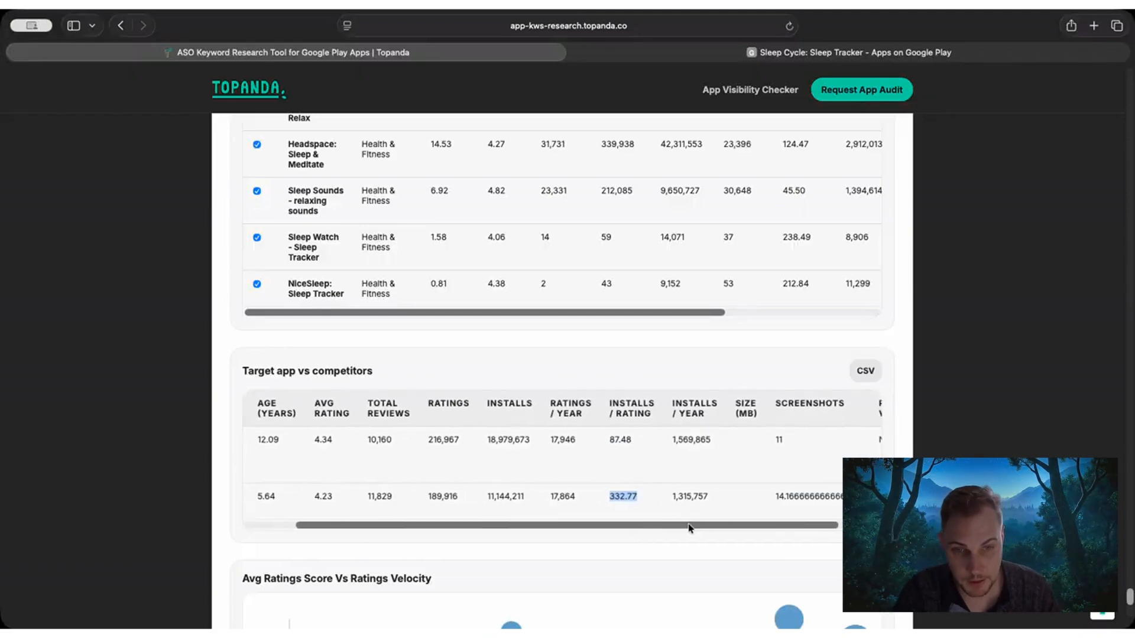
left_click_drag(672, 442, 738, 439)
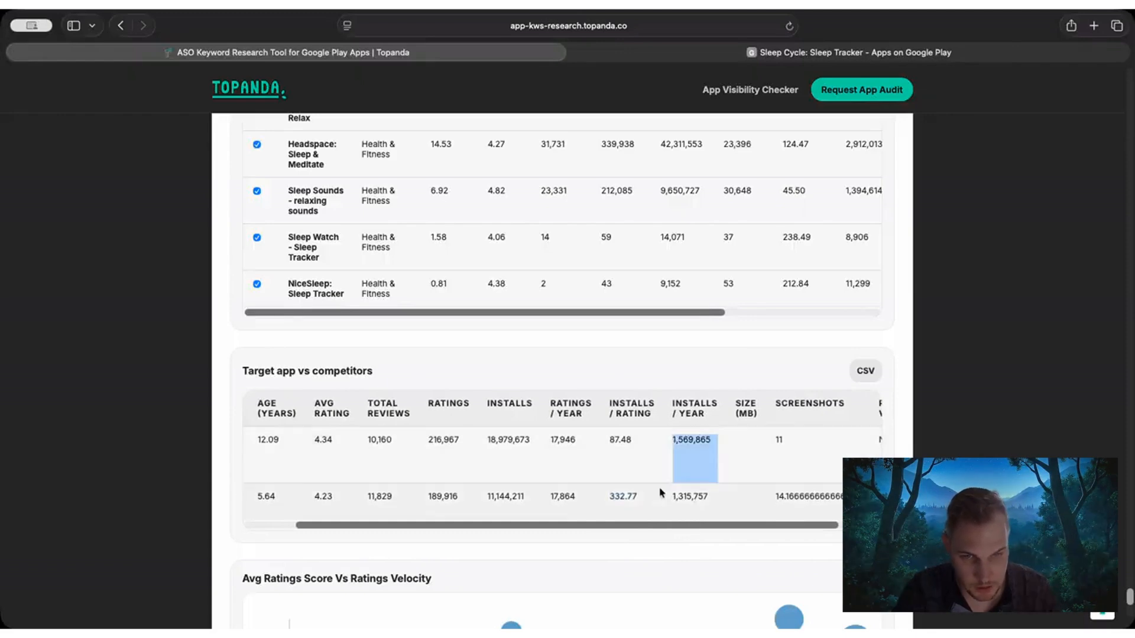
left_click(661, 494)
Compare Sleep Cycle's screenshots and preview video with the competitors average in the Target app vs competitors table.
left_click_drag(716, 526, 763, 525)
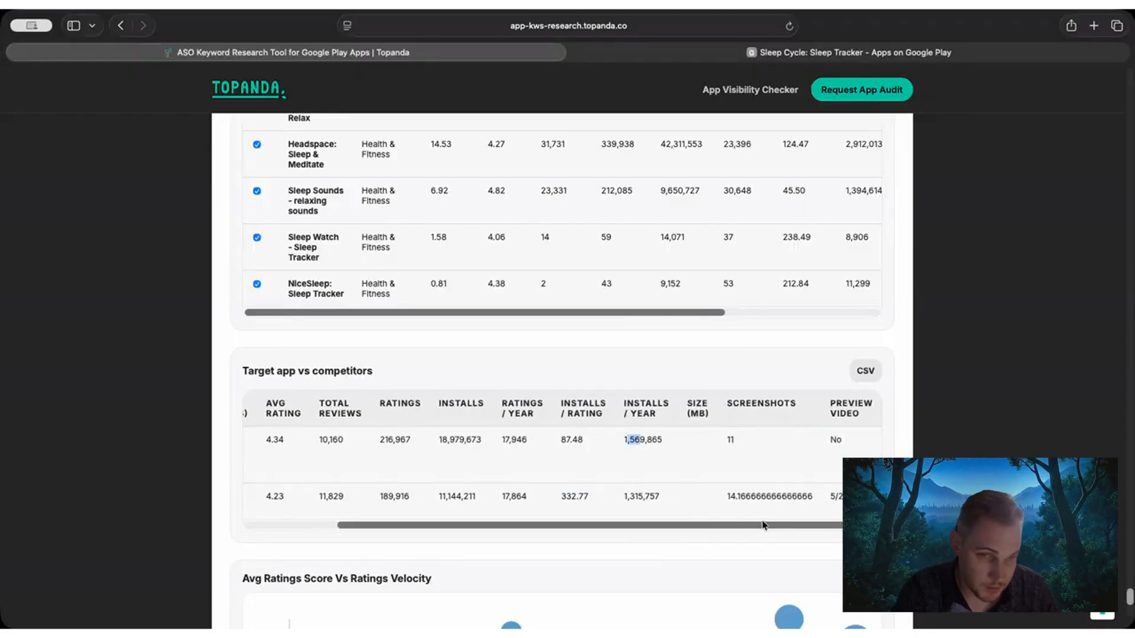
left_click_drag(726, 441, 736, 439)
left_click(728, 499)
left_click_drag(726, 497, 738, 496)
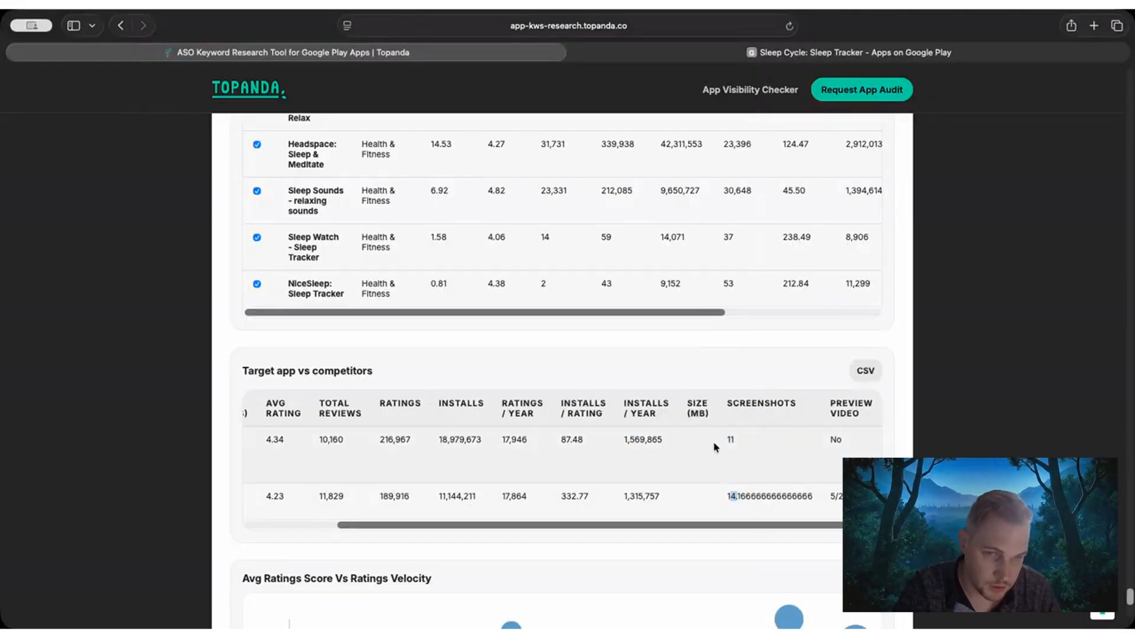
left_click_drag(726, 440, 761, 440)
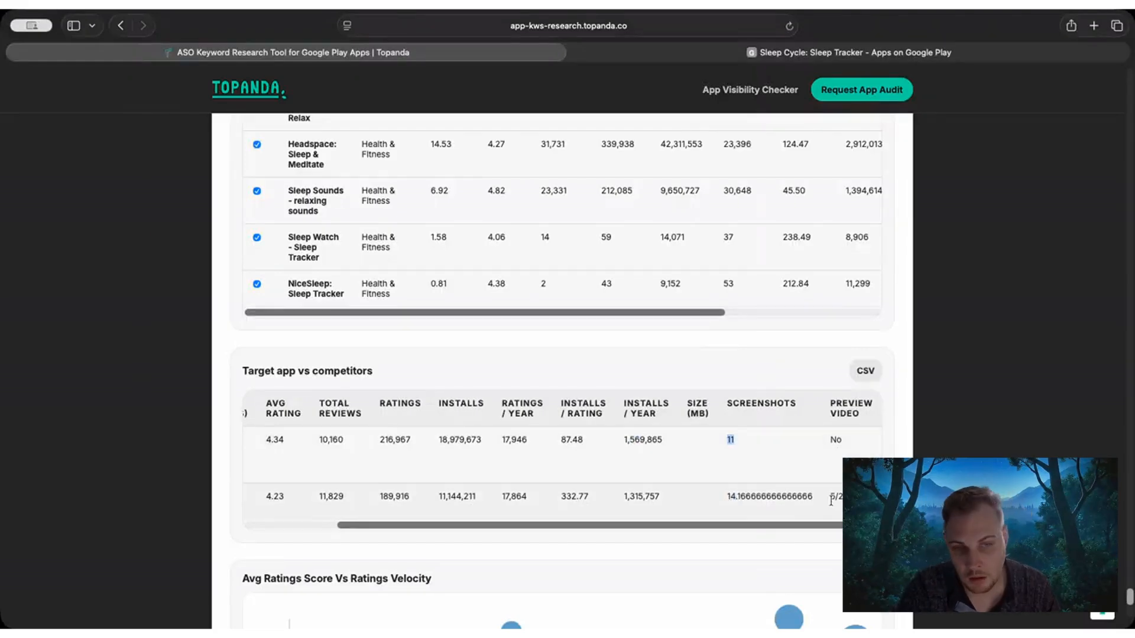
left_click_drag(830, 497, 851, 498)
left_click_drag(831, 440, 842, 440)
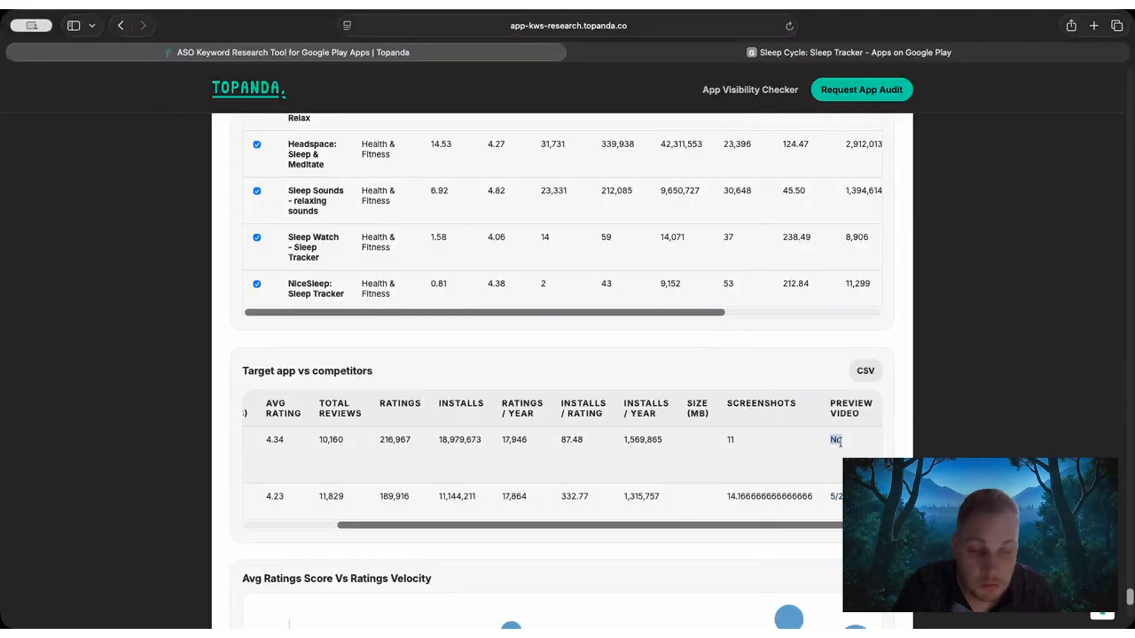
left_click_drag(665, 525, 395, 525)
Examine the Avg Ratings Score Vs Ratings Velocity chart, inspecting the target, average and leading competitor bubbles.
scroll(237, 441, "down", 5)
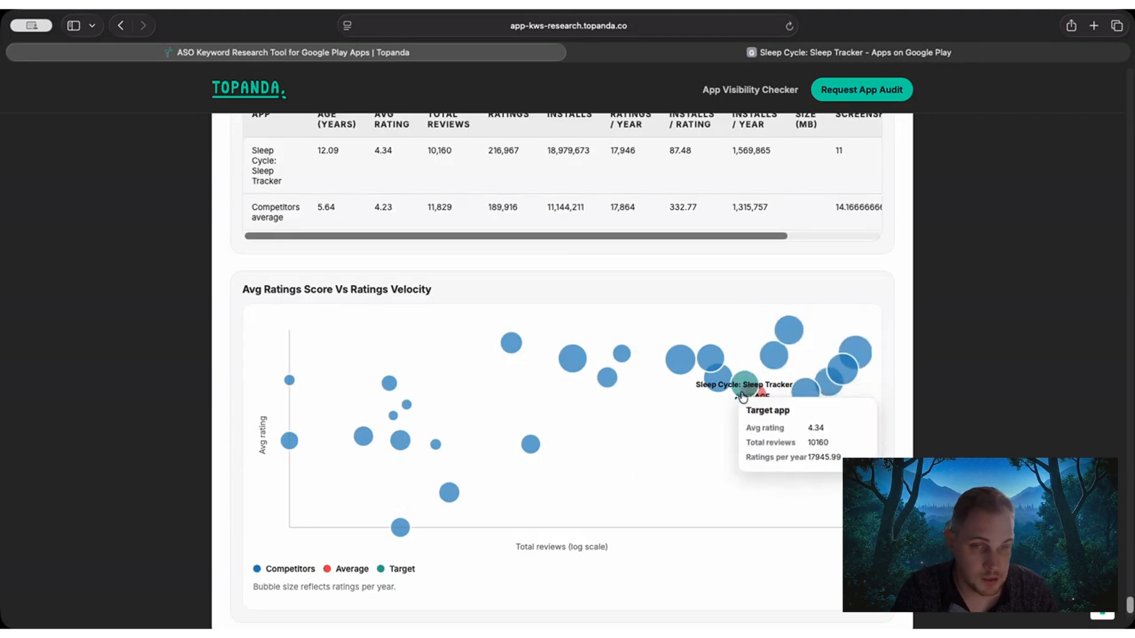
mouse_move(751, 407)
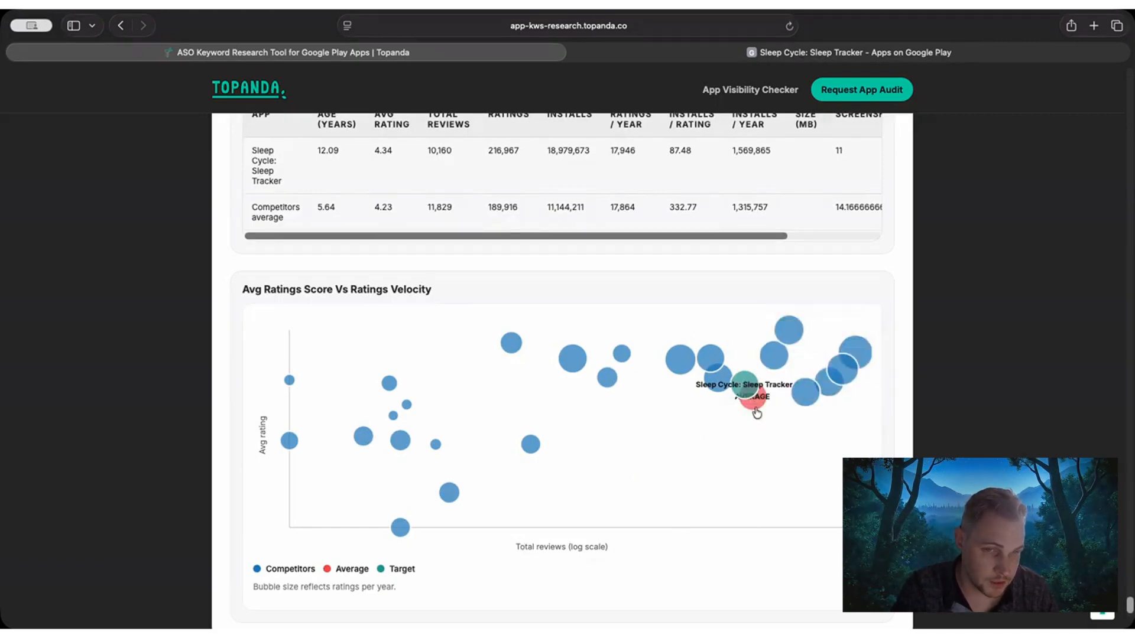
mouse_move(738, 387)
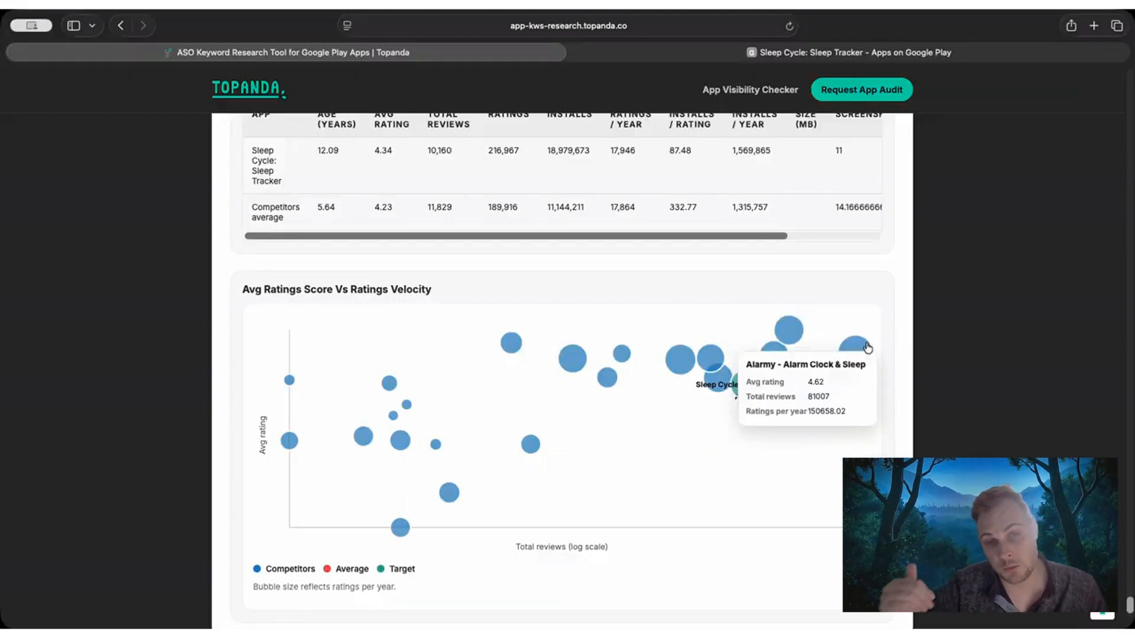
mouse_move(785, 340)
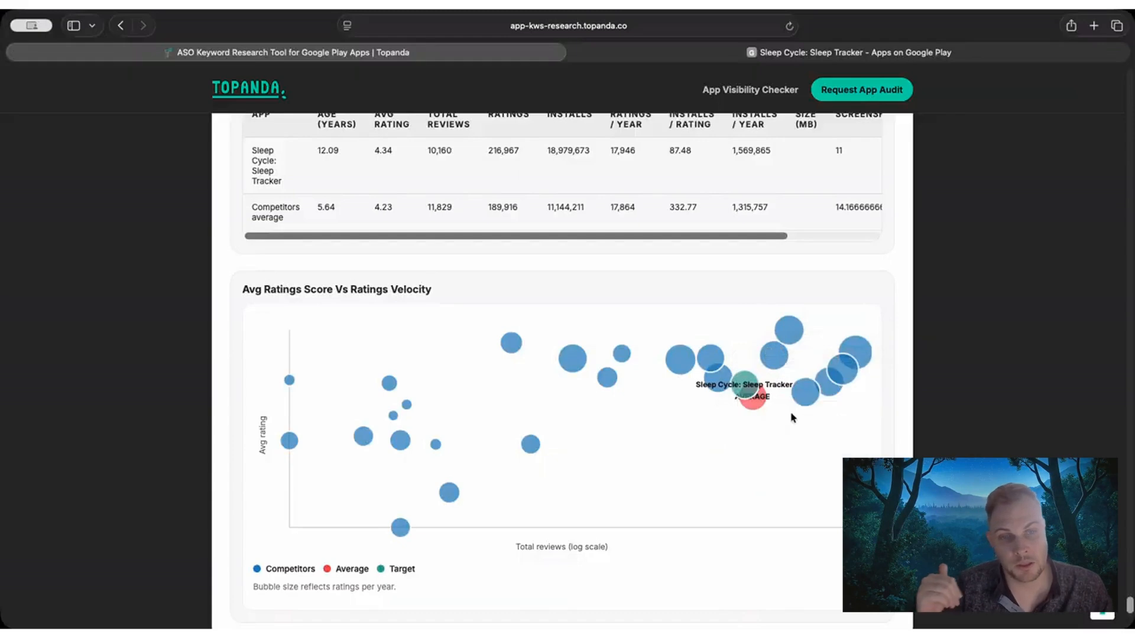
mouse_move(832, 395)
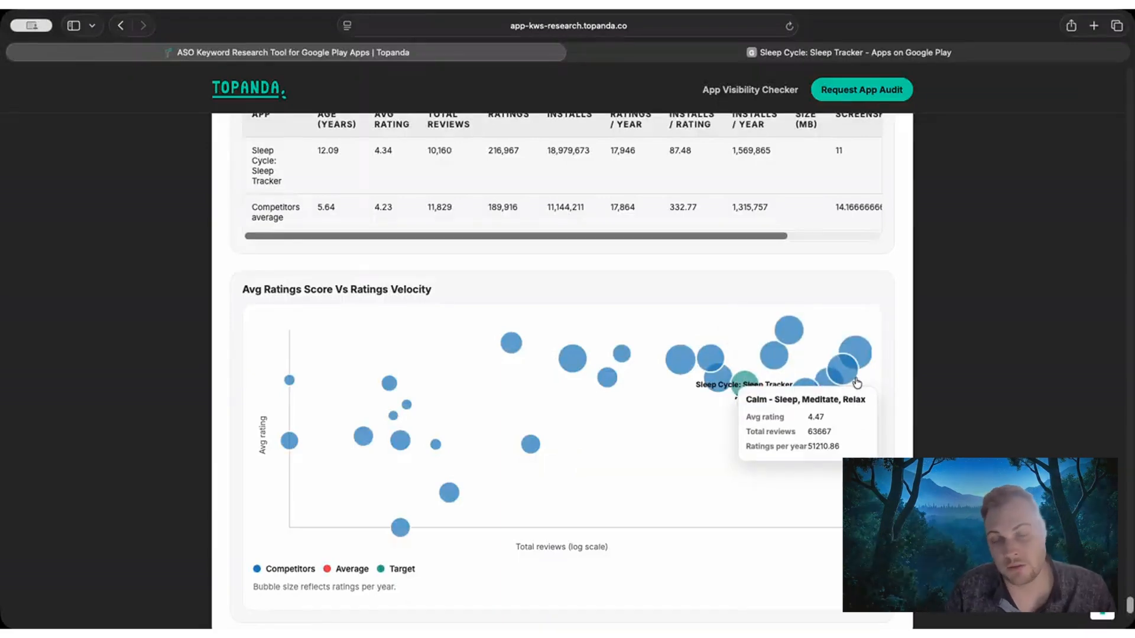
scroll(219, 402, "down", 3)
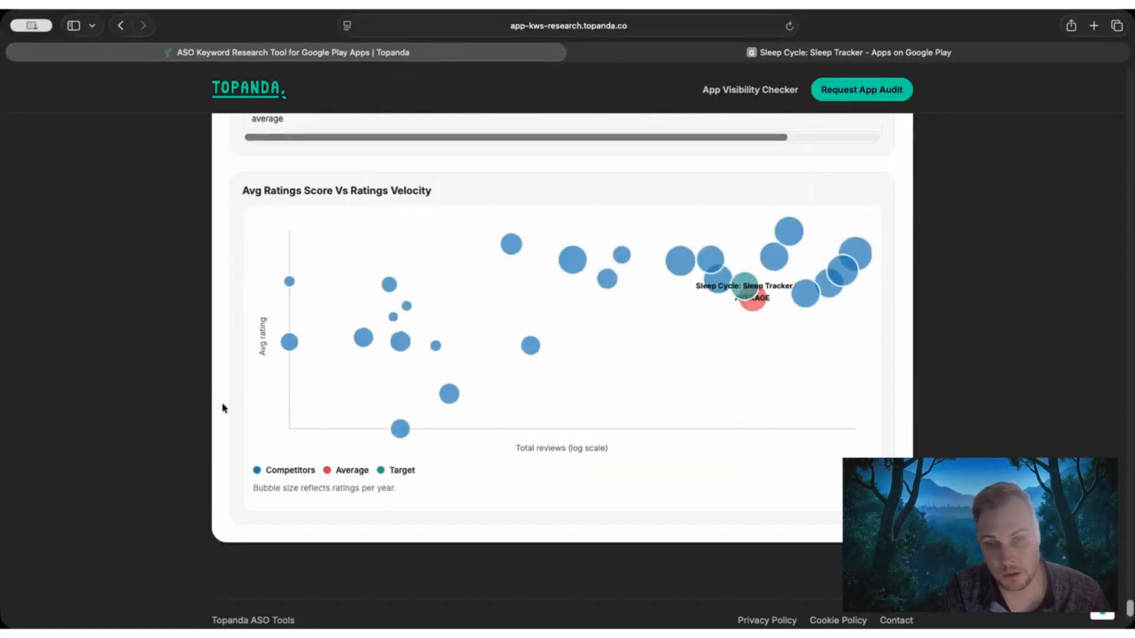
Return to the Step 7 Final keyword map and download it as a CSV file.
scroll(218, 409, "up", 15)
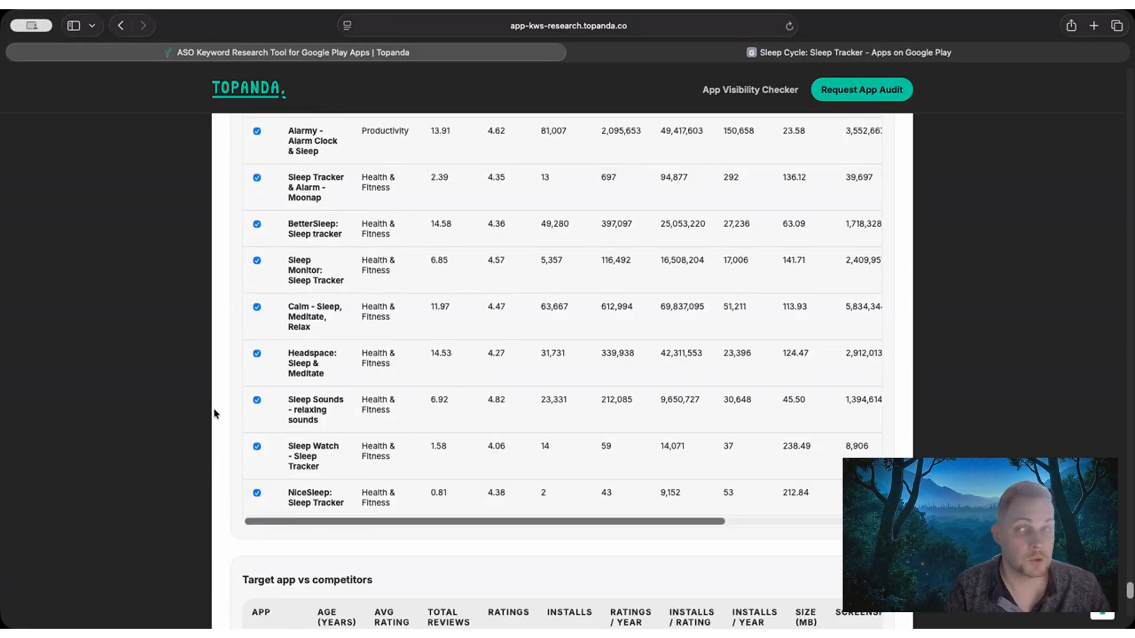
scroll(208, 417, "up", 15)
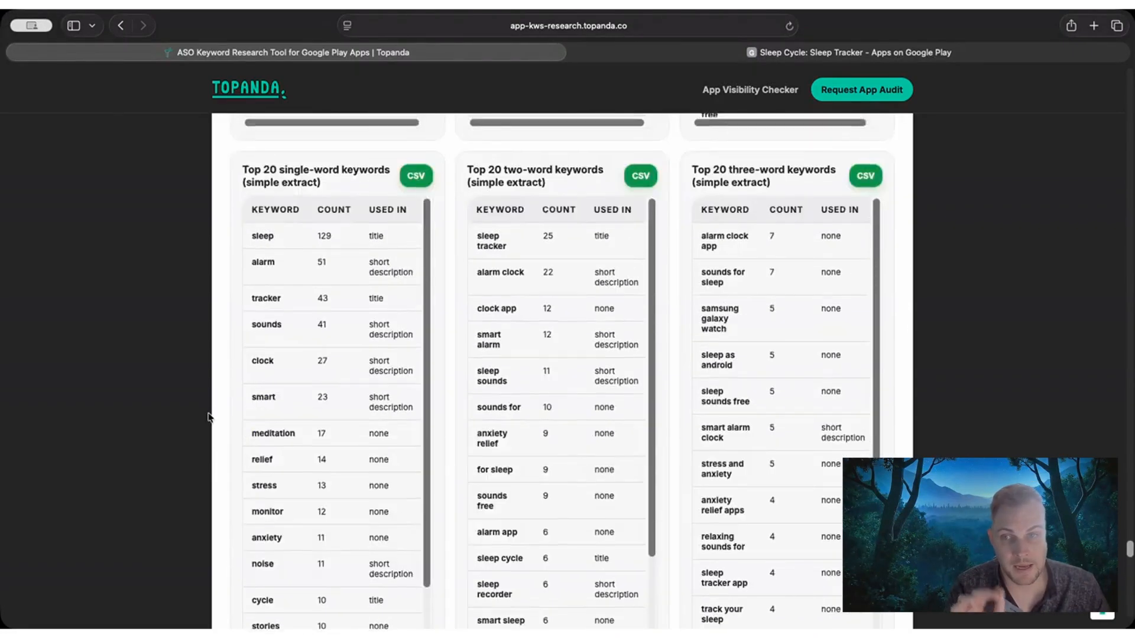
scroll(208, 417, "up", 8)
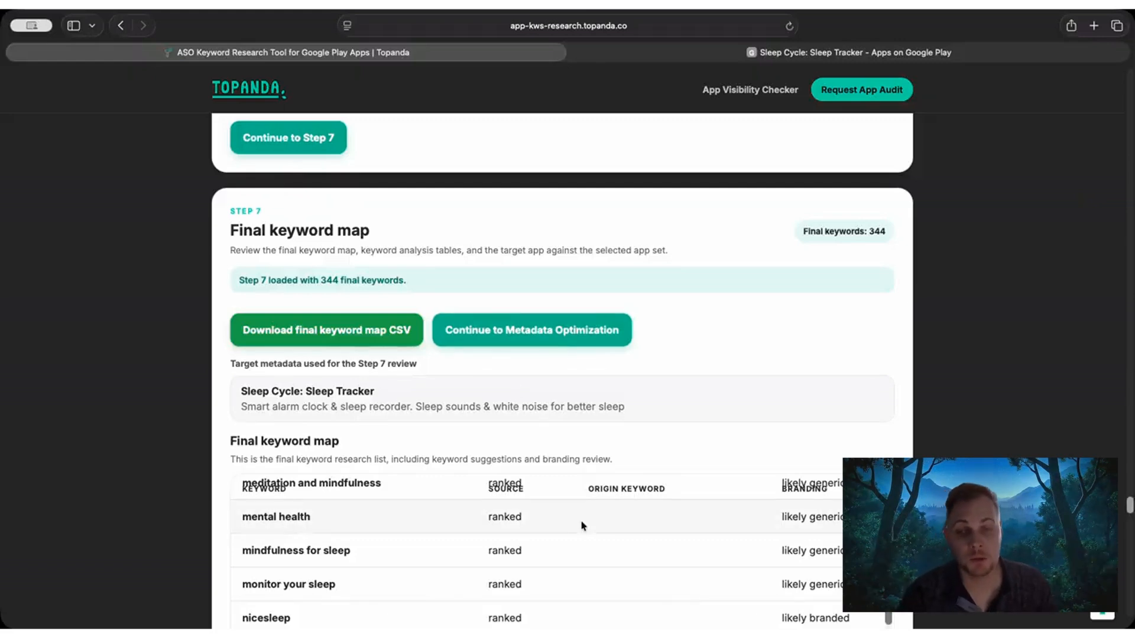
scroll(581, 530, "up", 1)
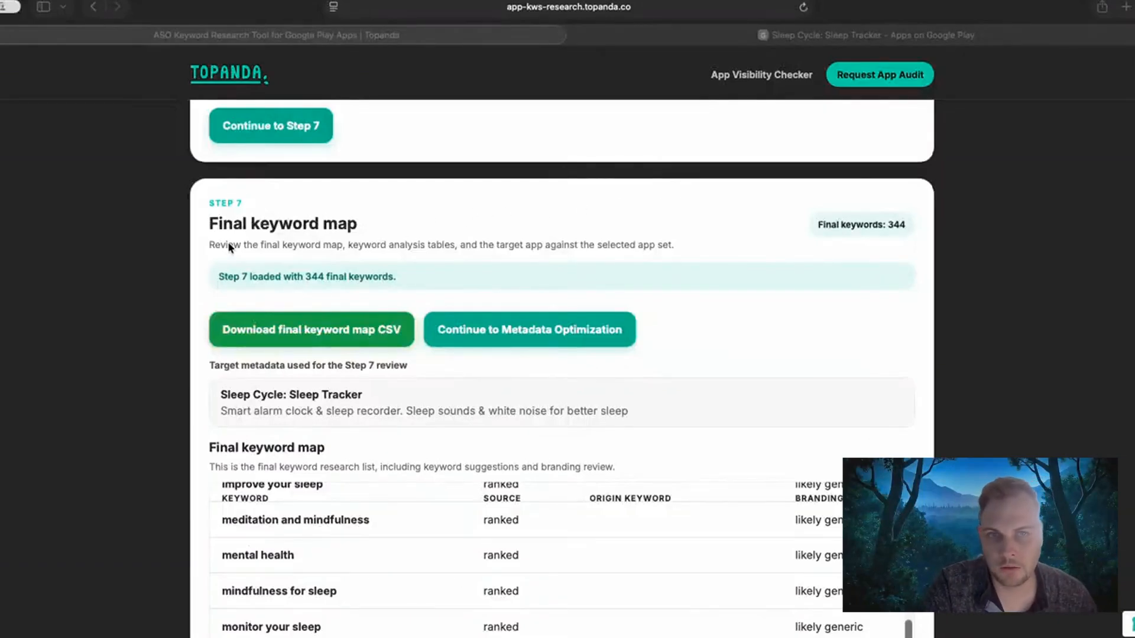
left_click(210, 201)
left_click_drag(353, 224, 208, 224)
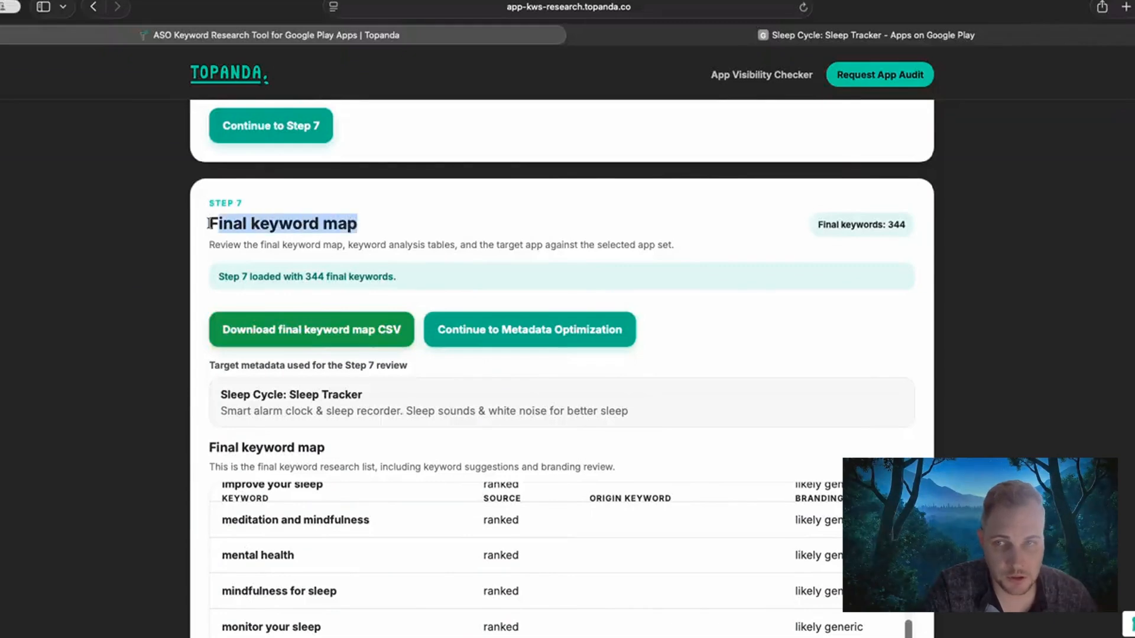
left_click(210, 224)
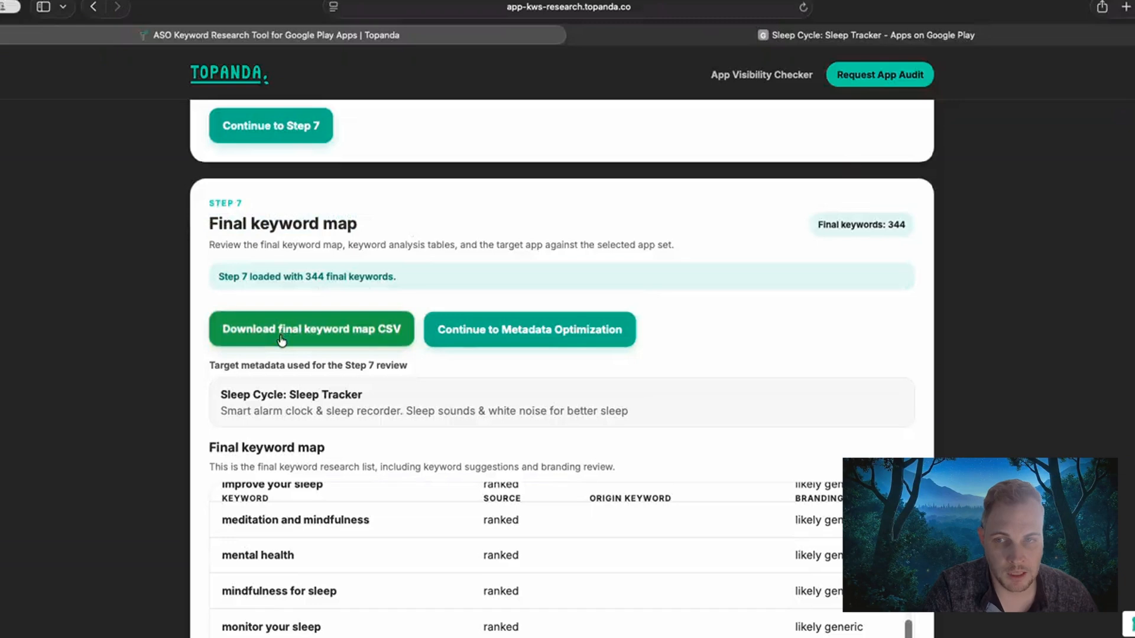
left_click(281, 340)
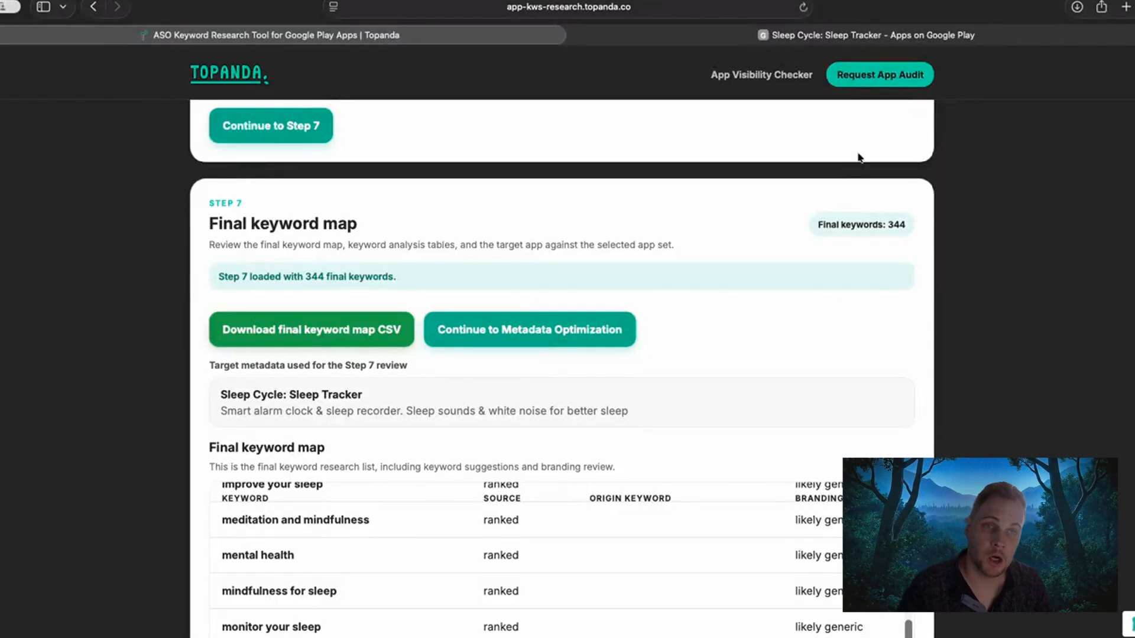
Continue from the final keyword map to Metadata Optimization and review the loaded Keyword map source.
left_click(560, 350)
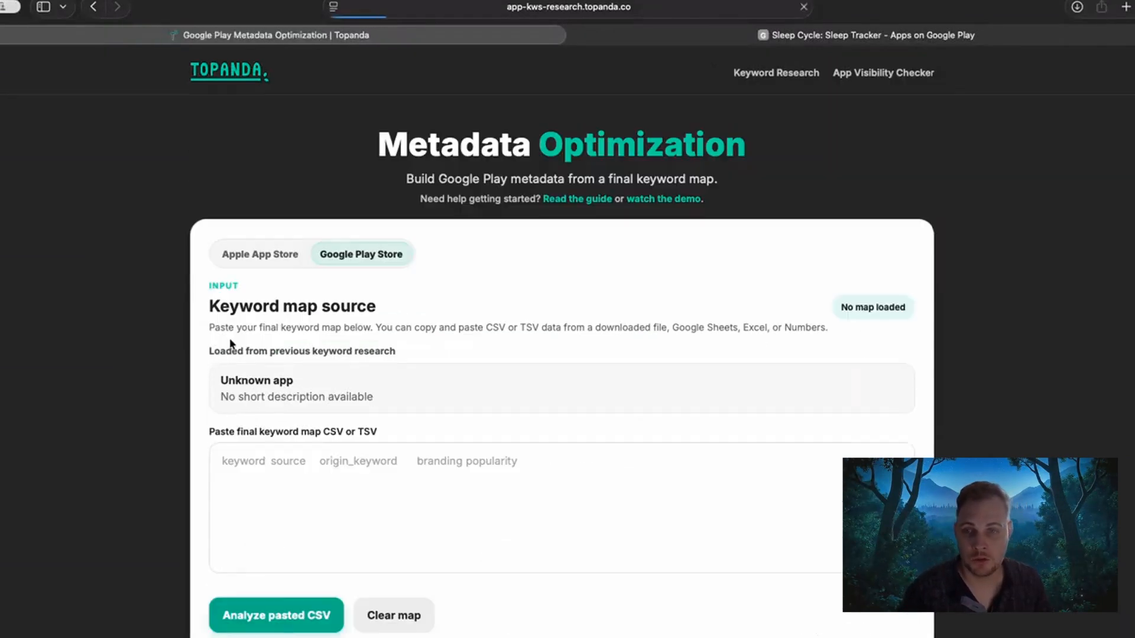
scroll(200, 344, "down", 1)
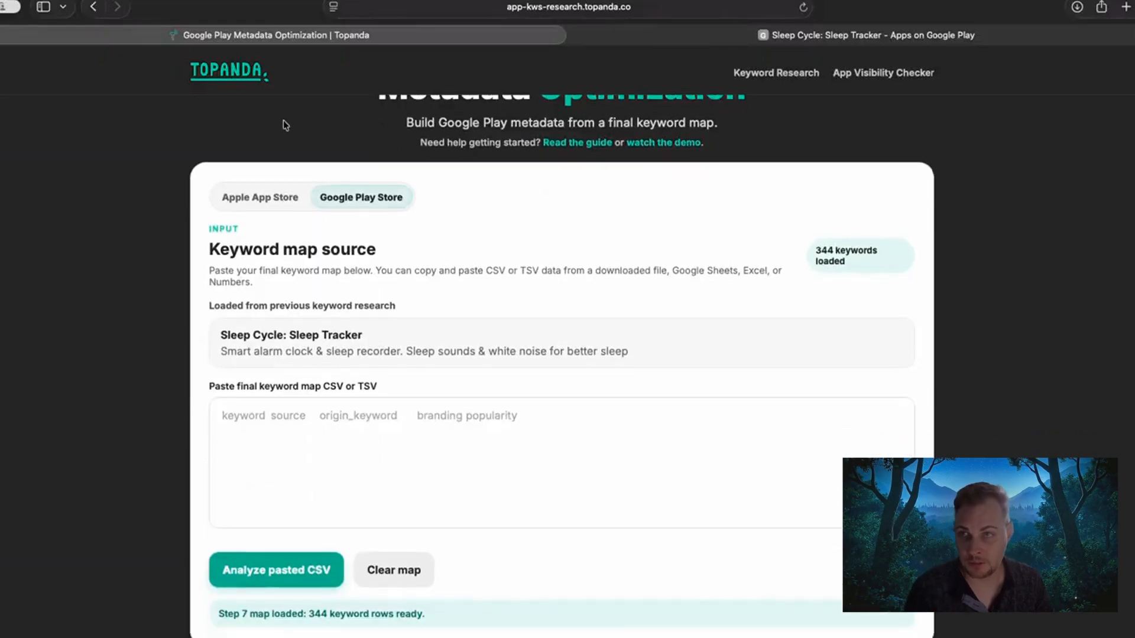
Revisit the keyword research page to check its app entry and competitor selection, and return to Metadata Optimization.
left_click(93, 6)
scroll(282, 348, "up", 4)
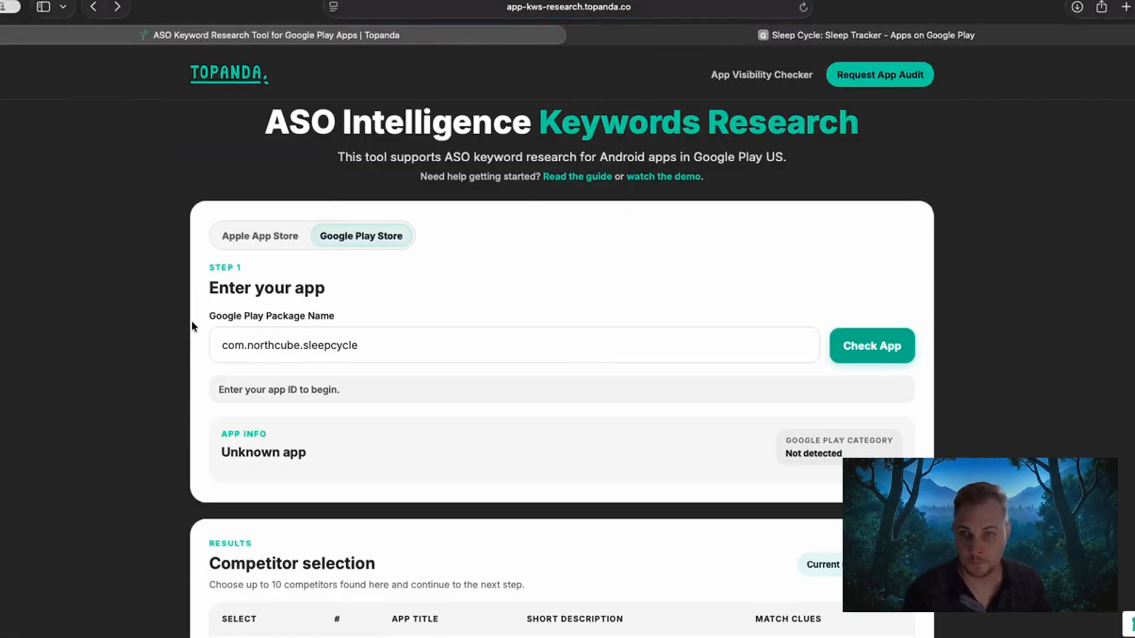
left_click(117, 7)
scroll(165, 236, "down", 7)
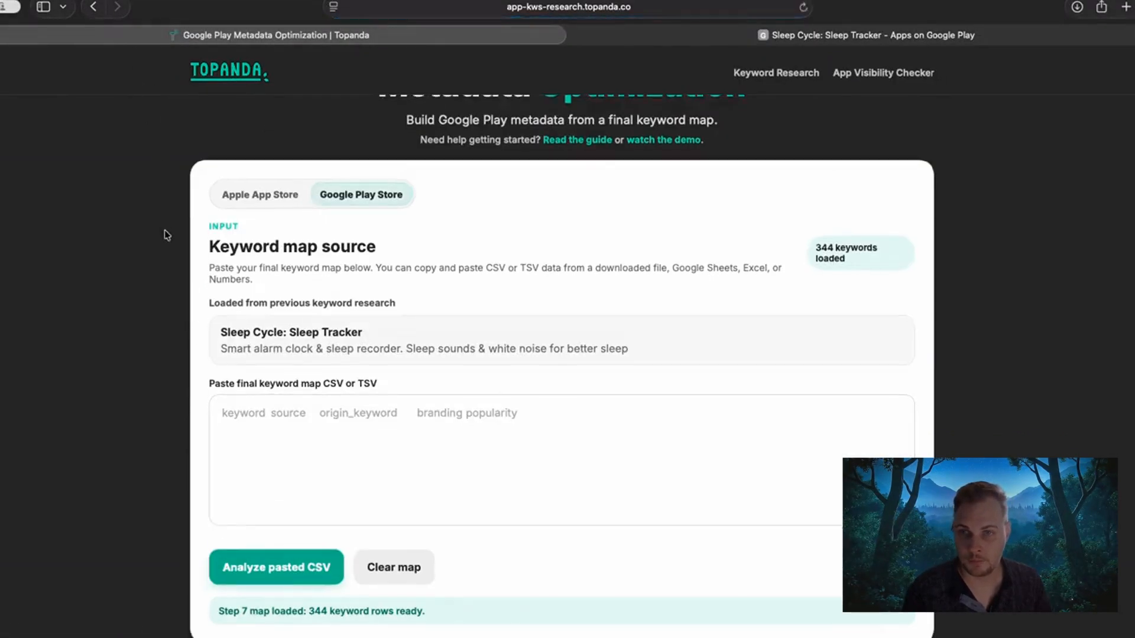
scroll(186, 272, "up", 5)
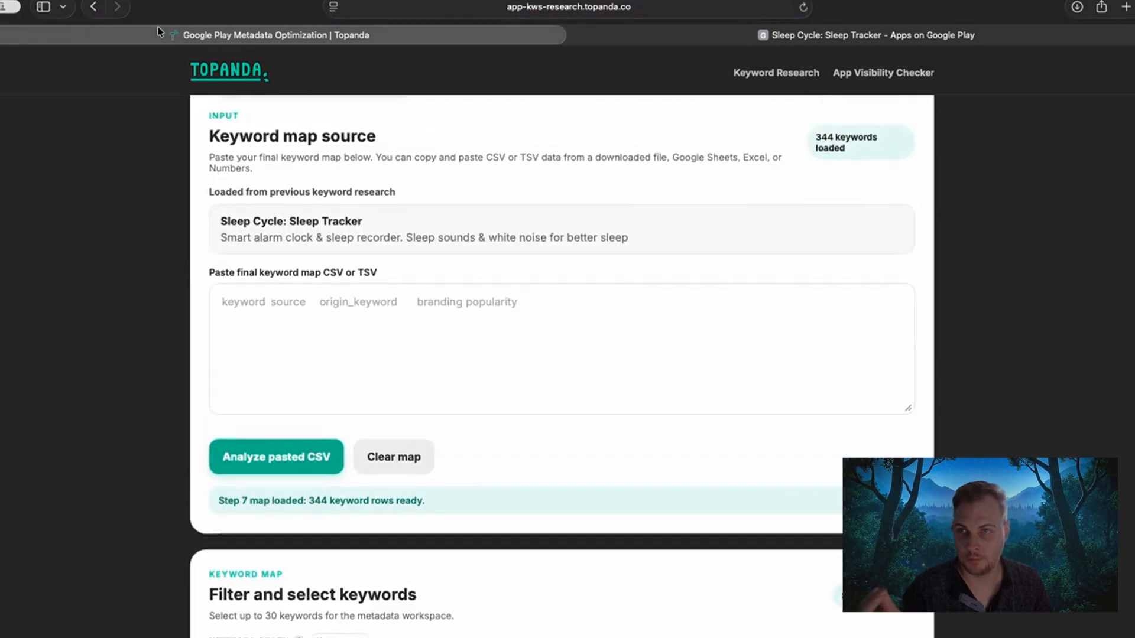
left_click(93, 6)
scroll(225, 315, "down", 2)
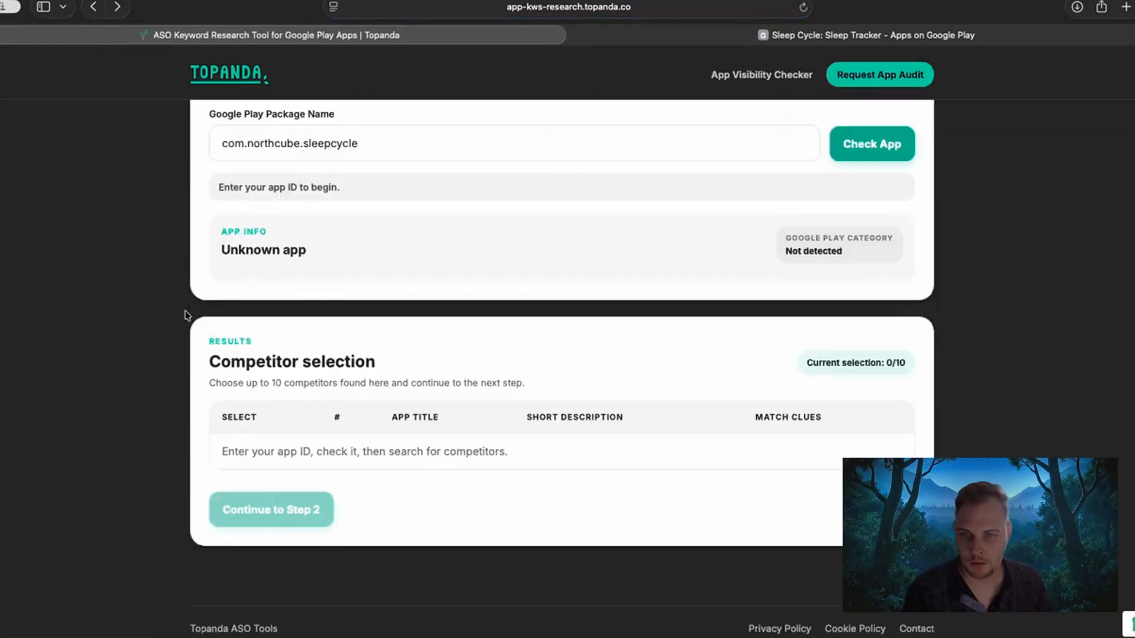
scroll(186, 316, "up", 5)
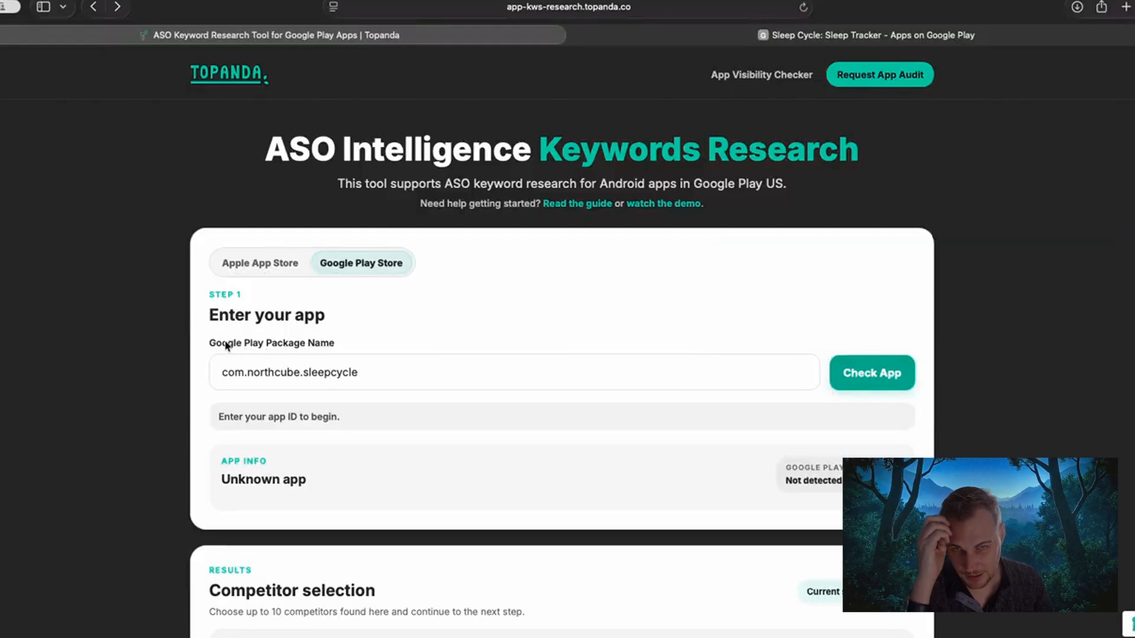
scroll(202, 340, "down", 3)
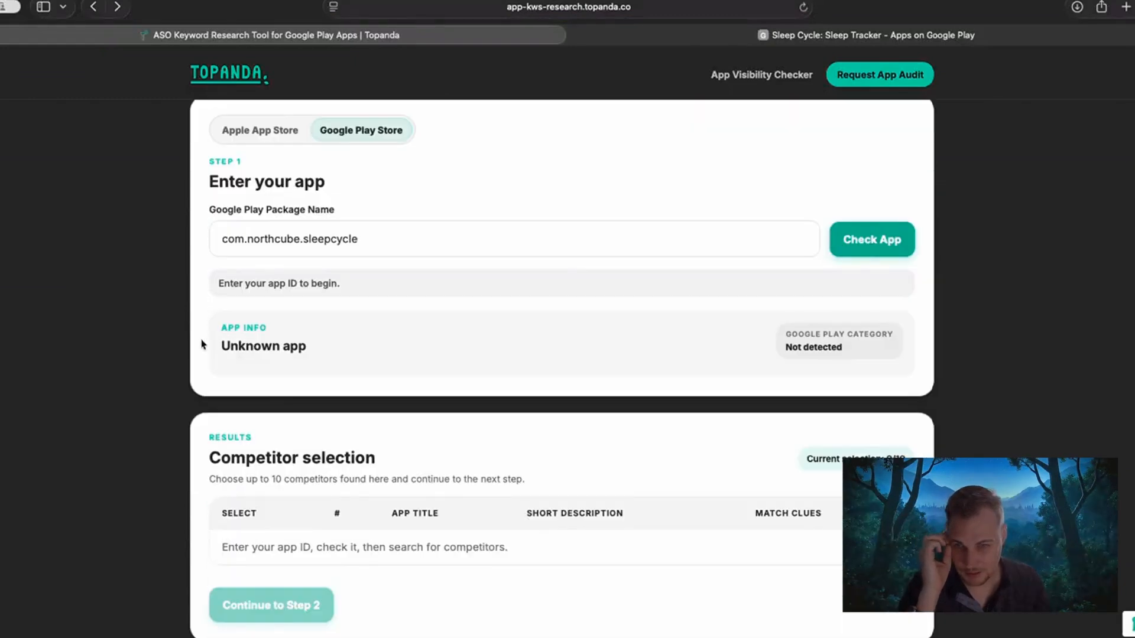
scroll(201, 345, "up", 1)
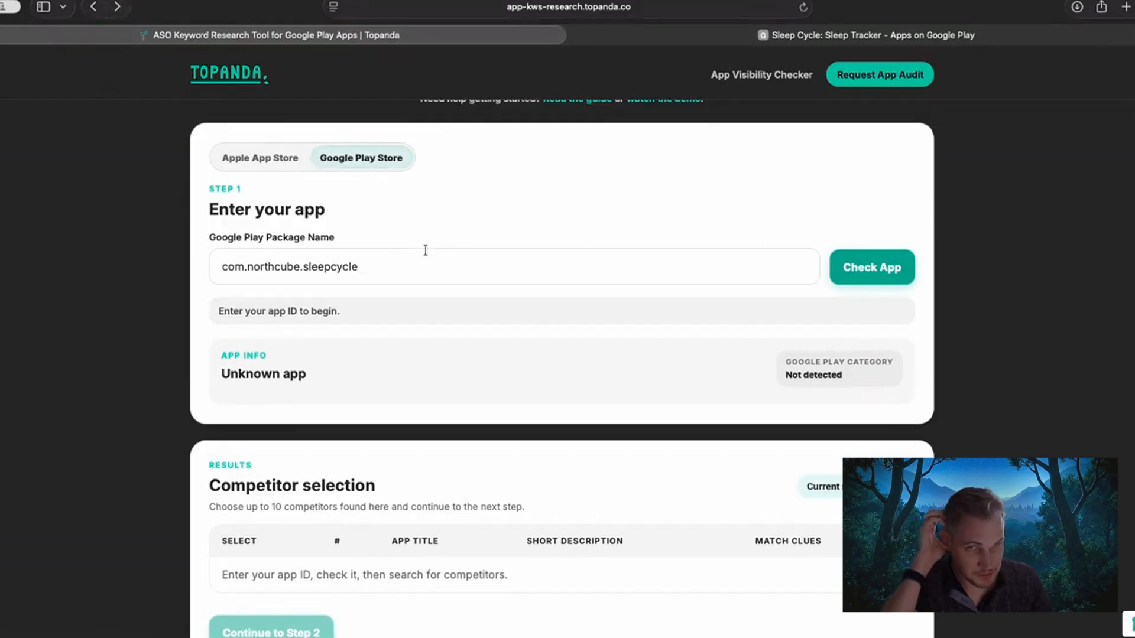
left_click(117, 6)
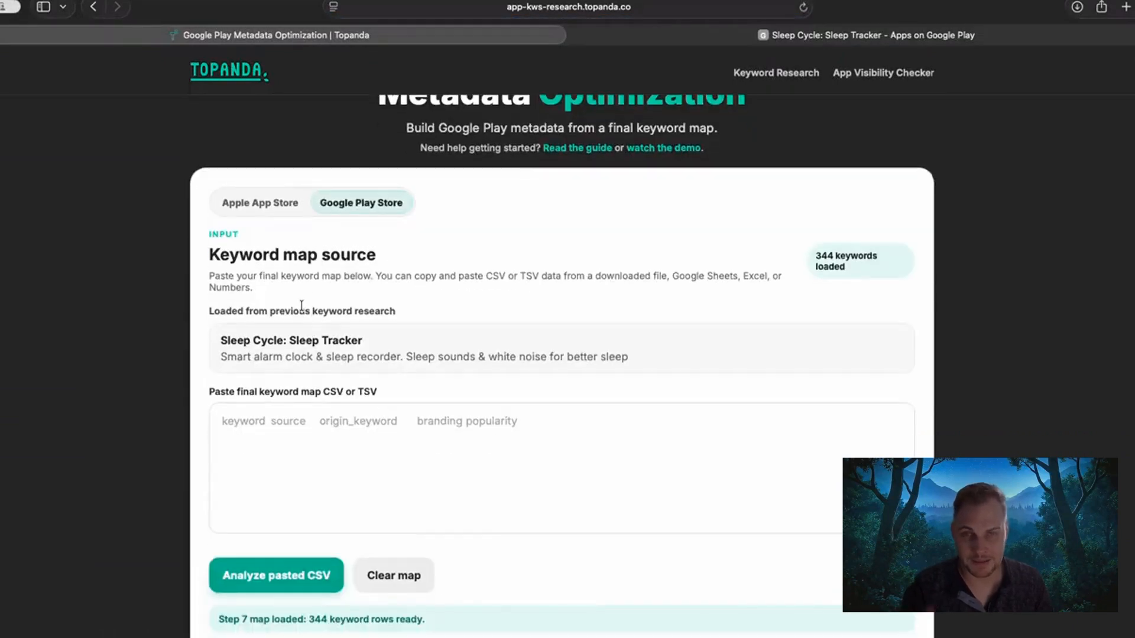
Review the keyword map source section and the keyword table under Filter and select keywords.
scroll(298, 308, "up", 2)
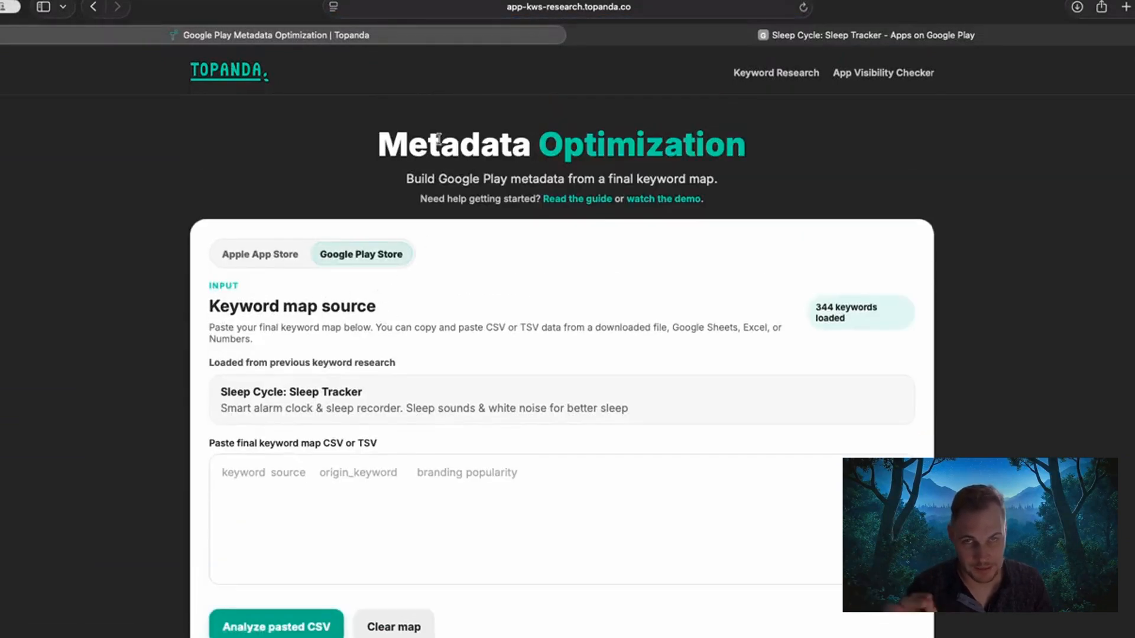
left_click(272, 486)
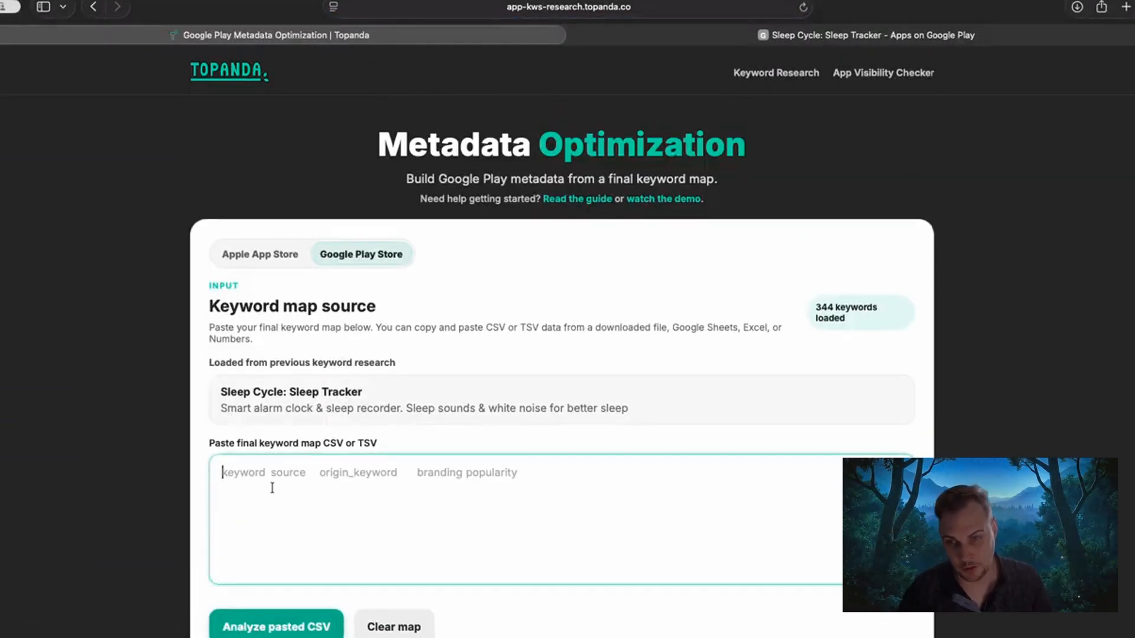
scroll(163, 374, "down", 7)
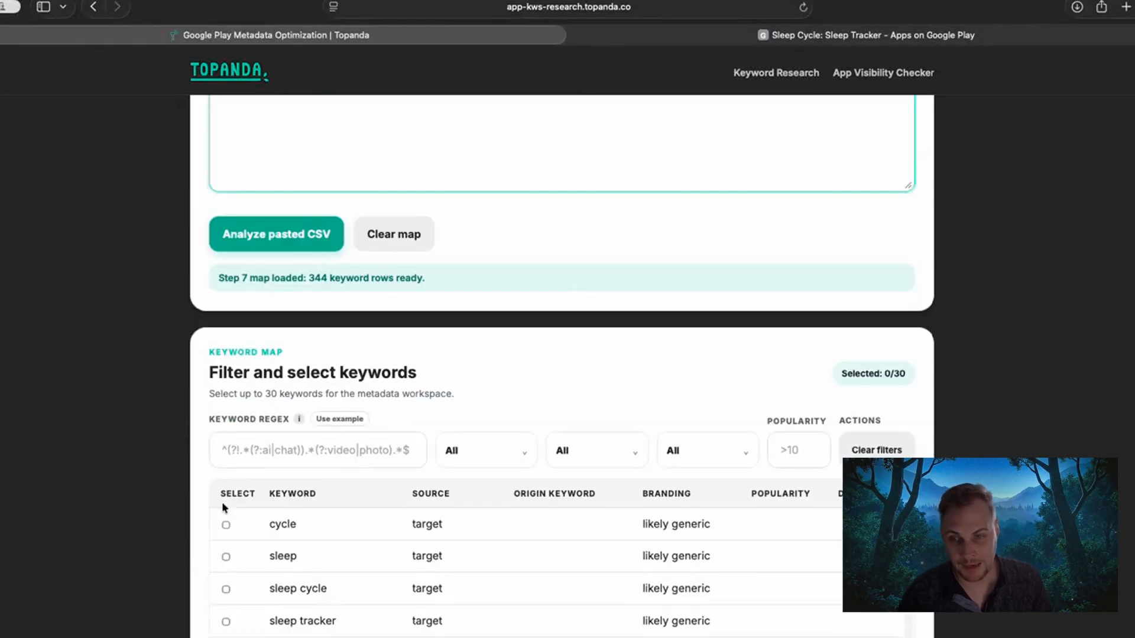
scroll(222, 507, "down", 2)
scroll(218, 513, "up", 2)
scroll(94, 450, "down", 4)
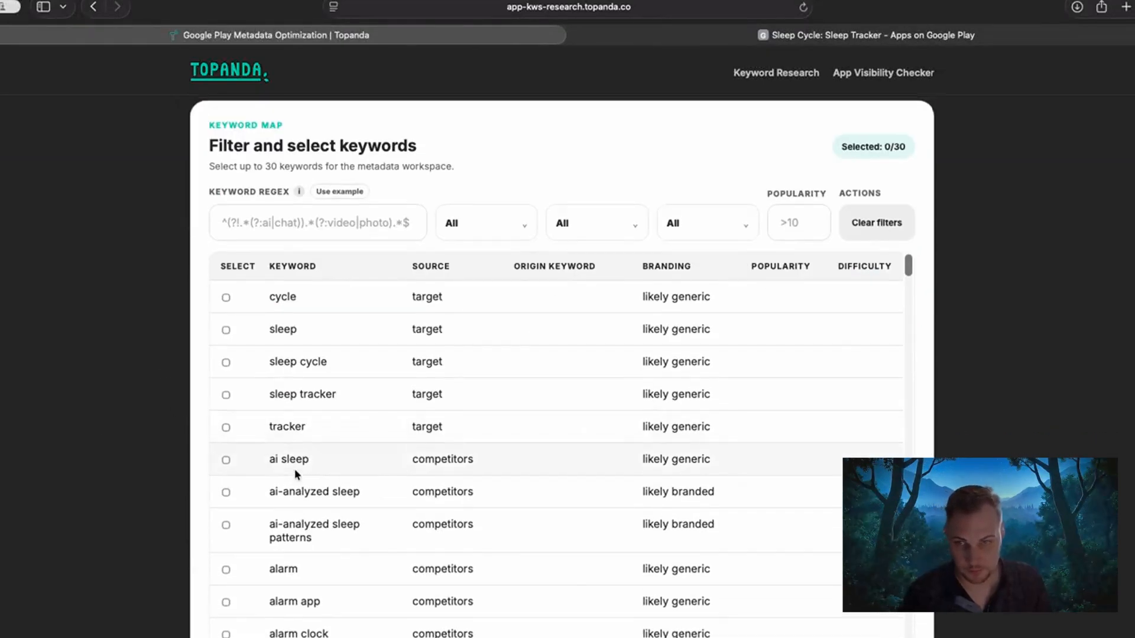
scroll(295, 469, "up", 1)
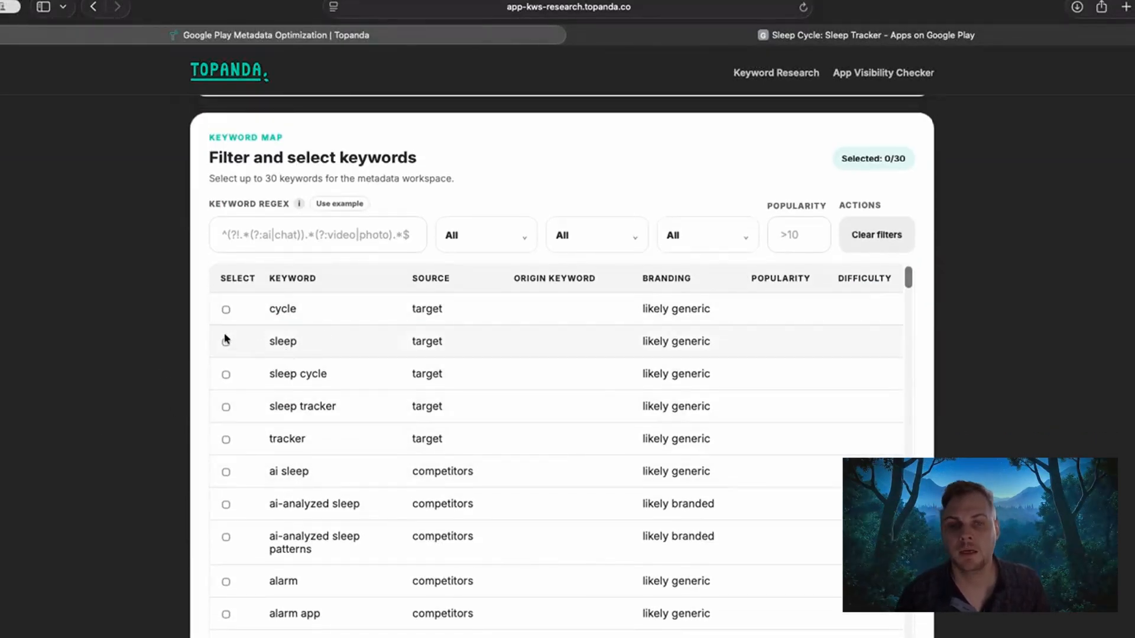
scroll(146, 310, "up", 6)
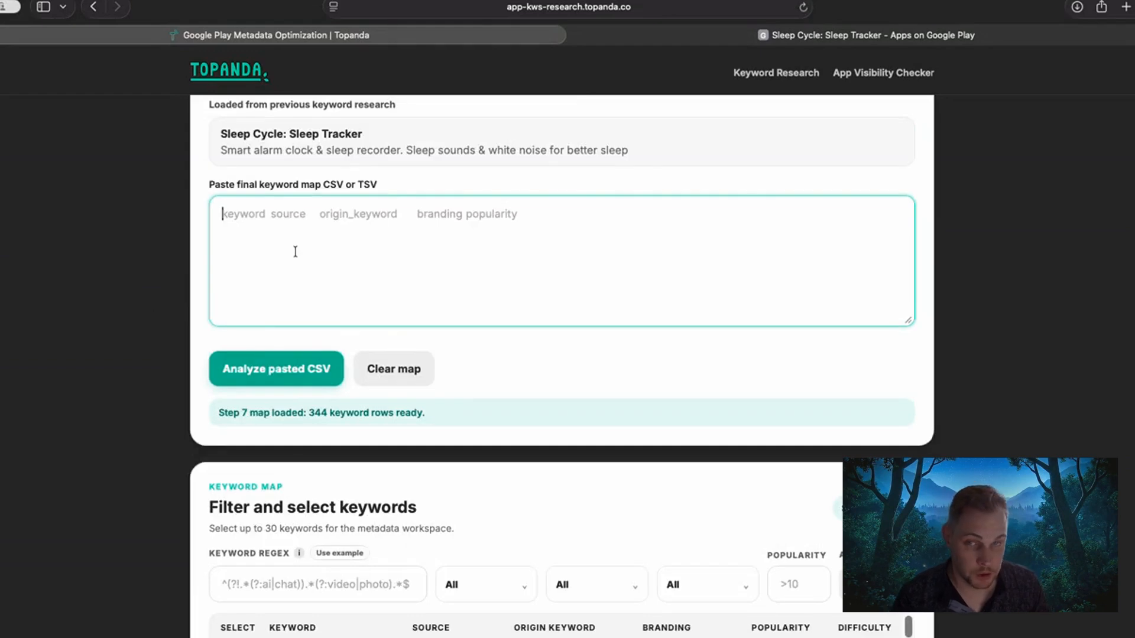
Open the downloaded final_keyword_map-2.csv and return to the empty field for pasting the final keyword map.
left_click(1078, 7)
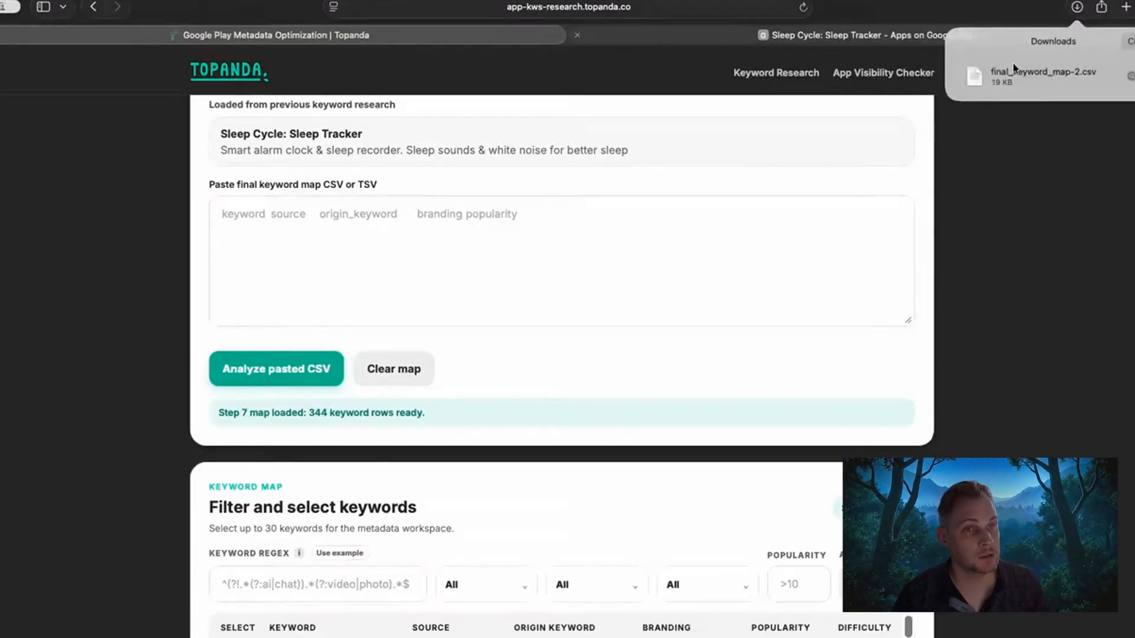
left_click(1015, 69)
double_click(1014, 75)
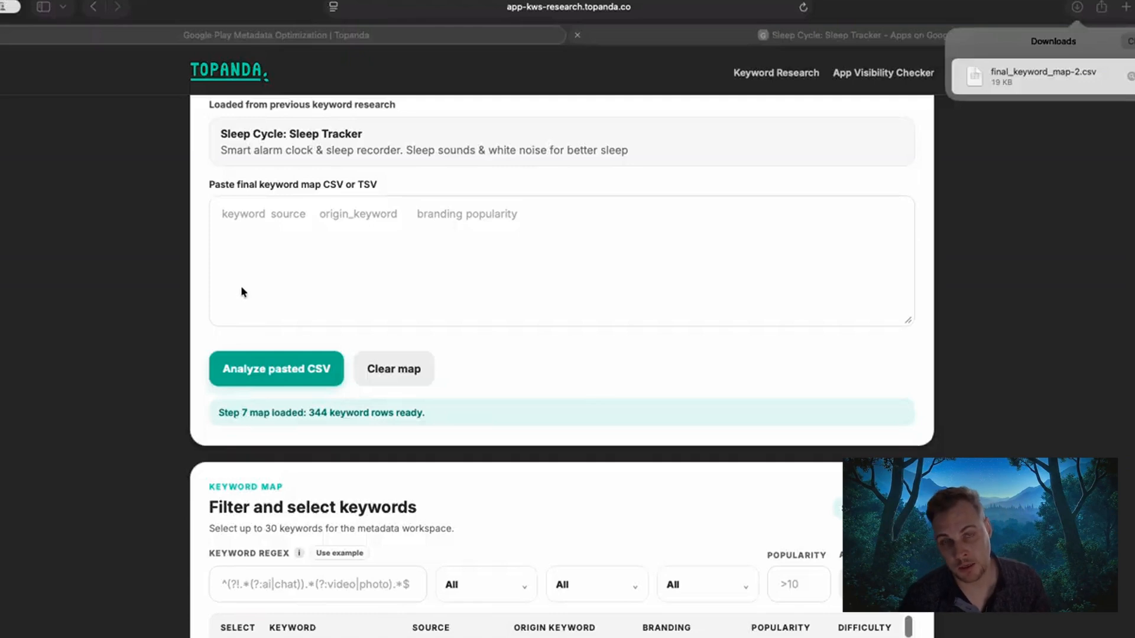
left_click(64, 261)
left_click(403, 241)
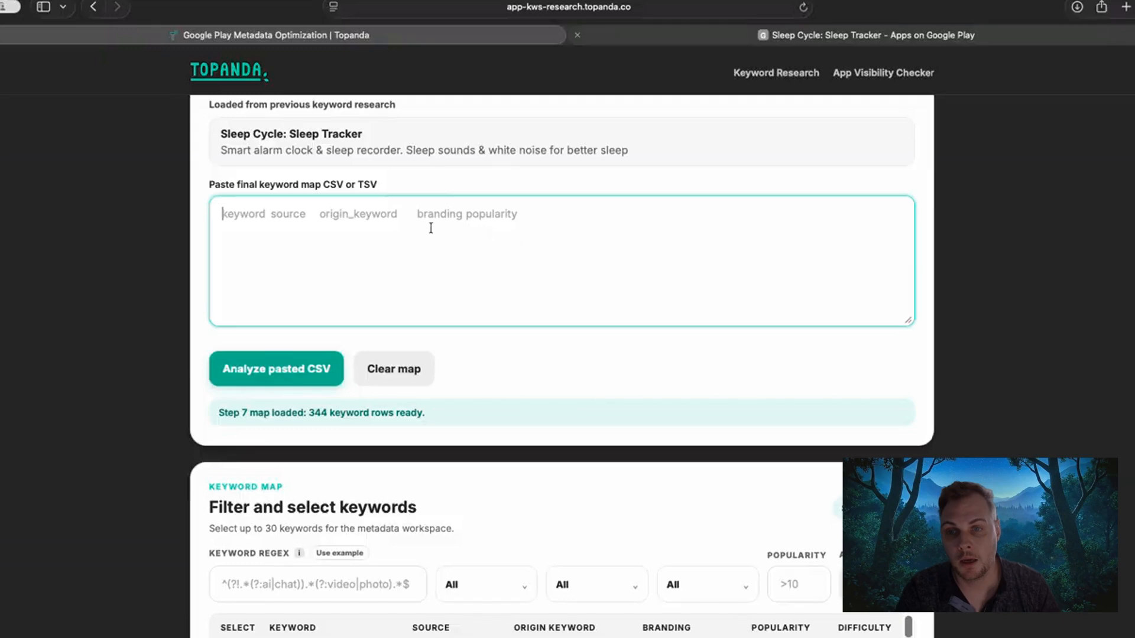
Compare the keyword table's columns, including Popularity and Difficulty, with the data expected in the keyword map source.
scroll(190, 373, "down", 5)
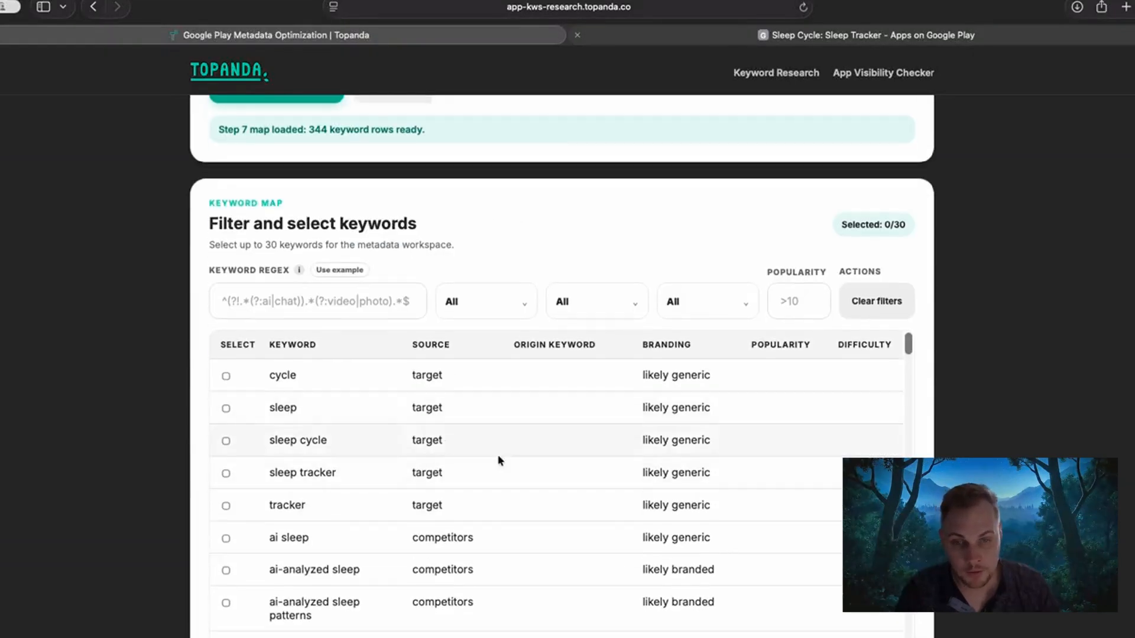
scroll(413, 426, "down", 5)
scroll(335, 519, "up", 2)
scroll(144, 377, "up", 5)
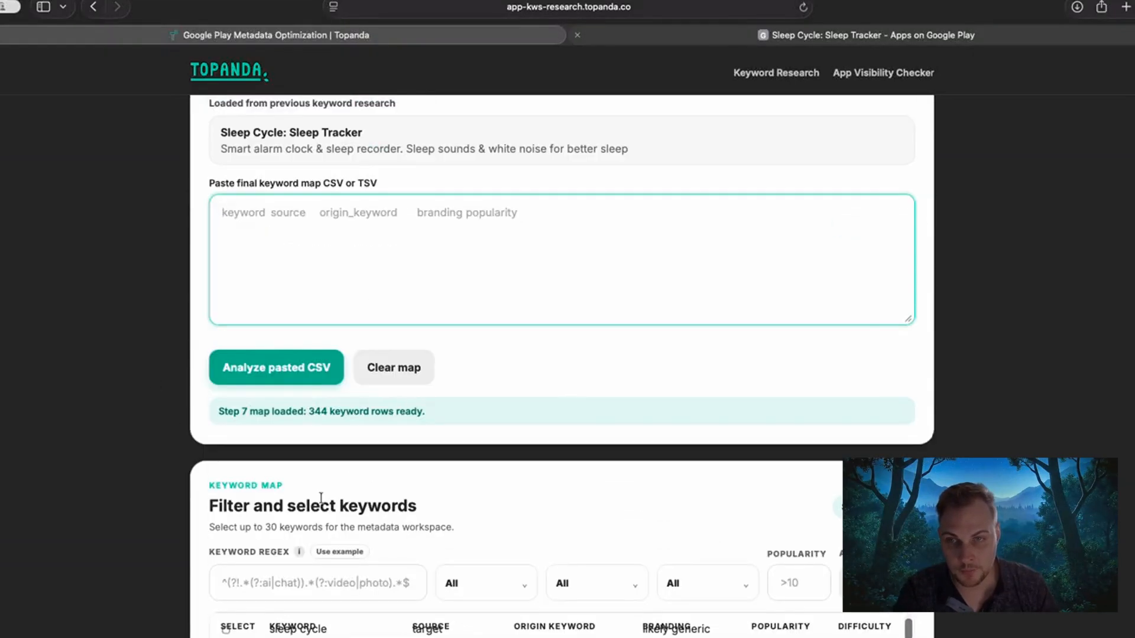
scroll(321, 499, "up", 4)
scroll(165, 357, "down", 8)
scroll(347, 519, "up", 2)
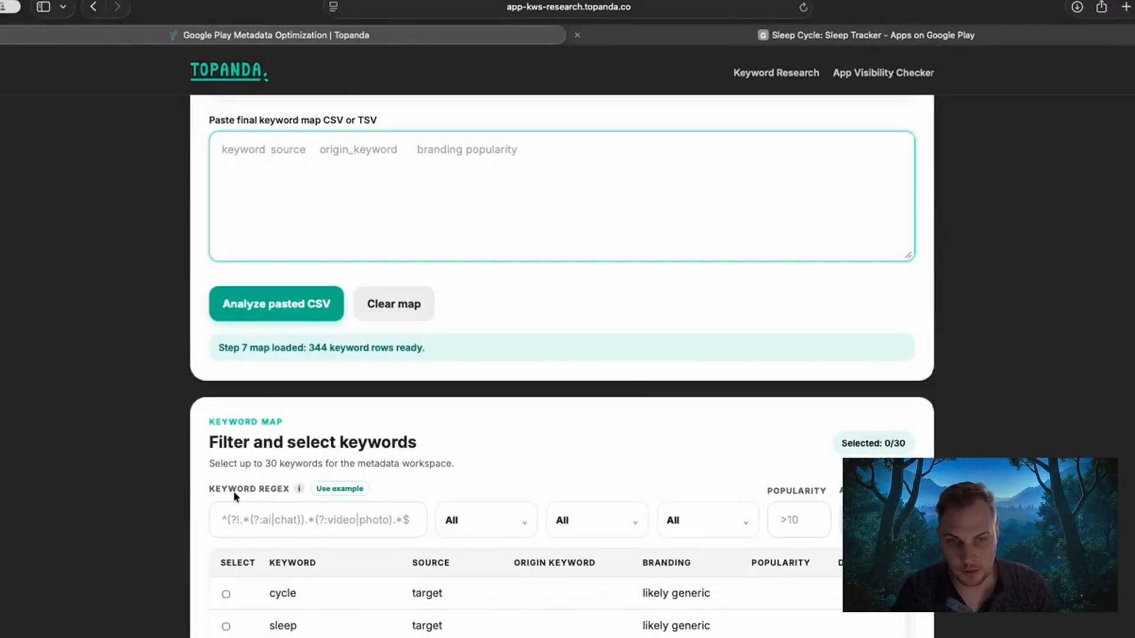
scroll(98, 382, "down", 6)
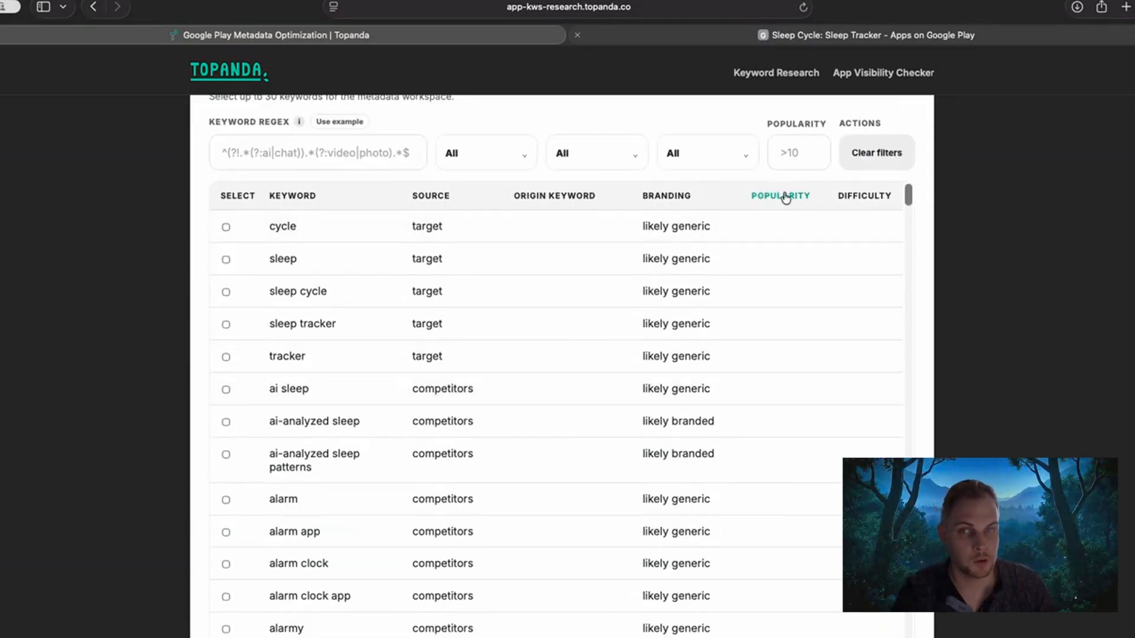
scroll(180, 303, "up", 3)
scroll(180, 303, "up", 5)
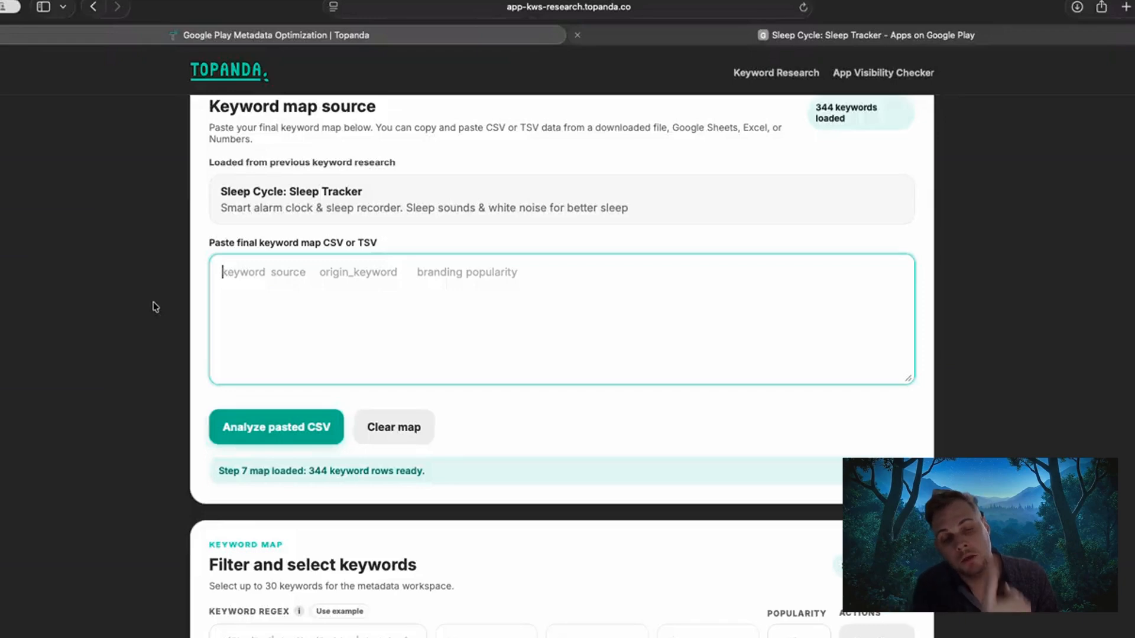
Examine the Filter and select keywords section, including the Difficulty column and the counter for the keyword selection limit.
scroll(156, 306, "down", 2)
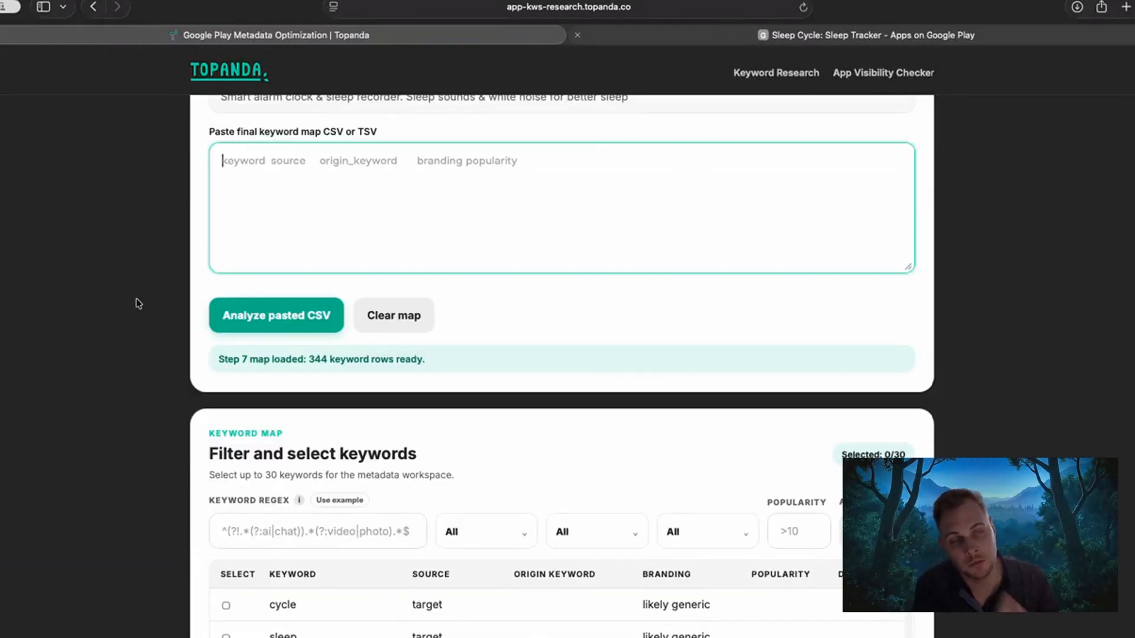
scroll(133, 302, "down", 2)
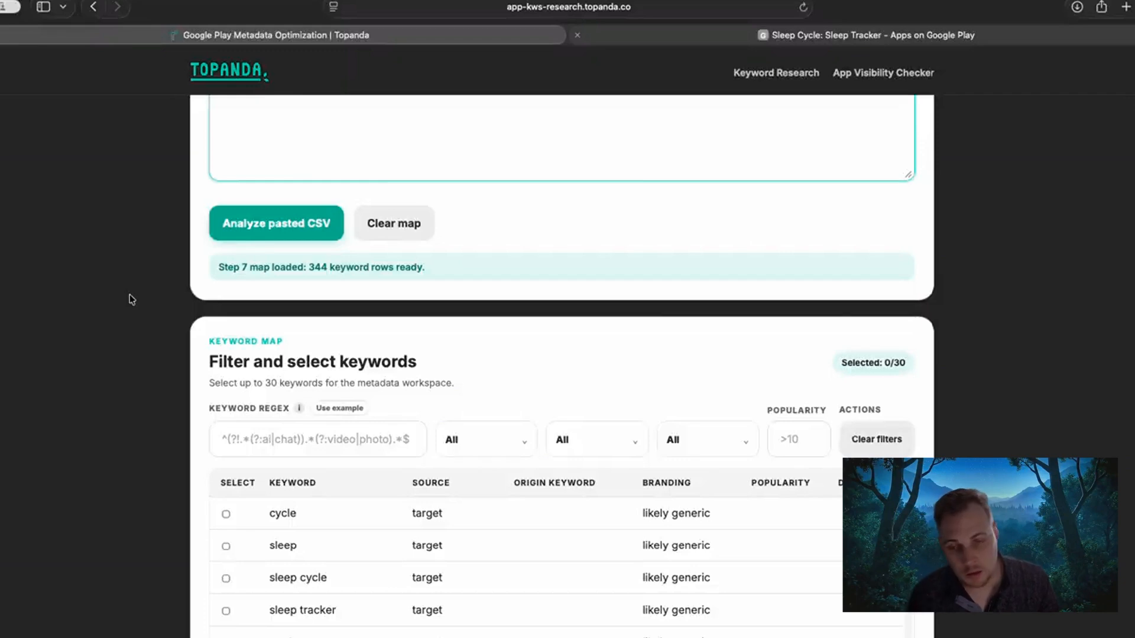
scroll(129, 308, "down", 3)
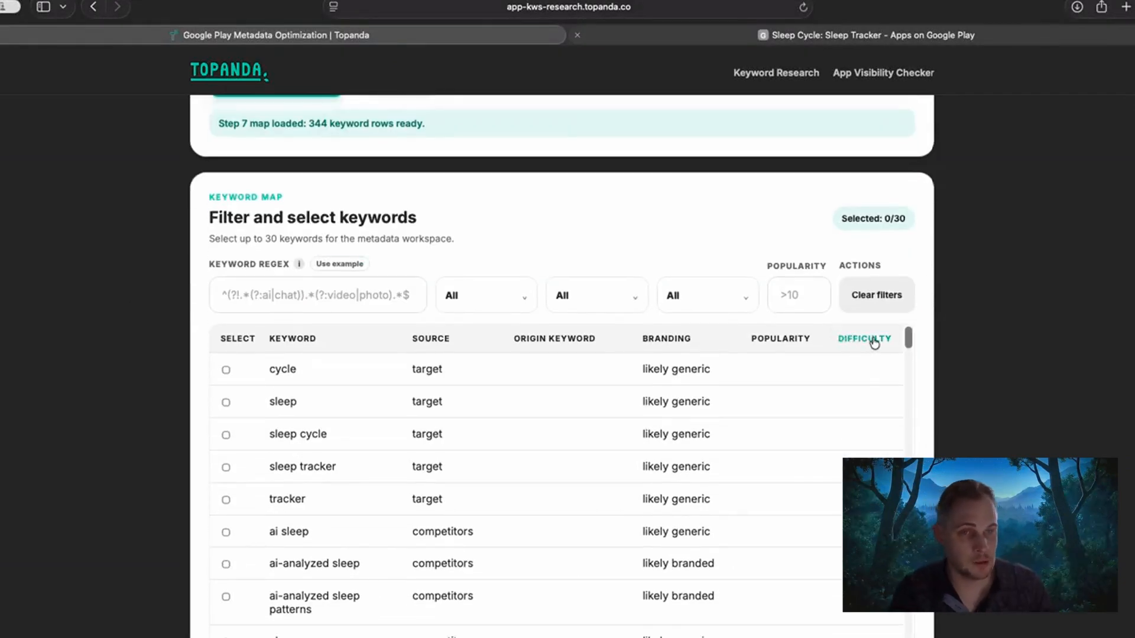
left_click_drag(840, 219, 910, 219)
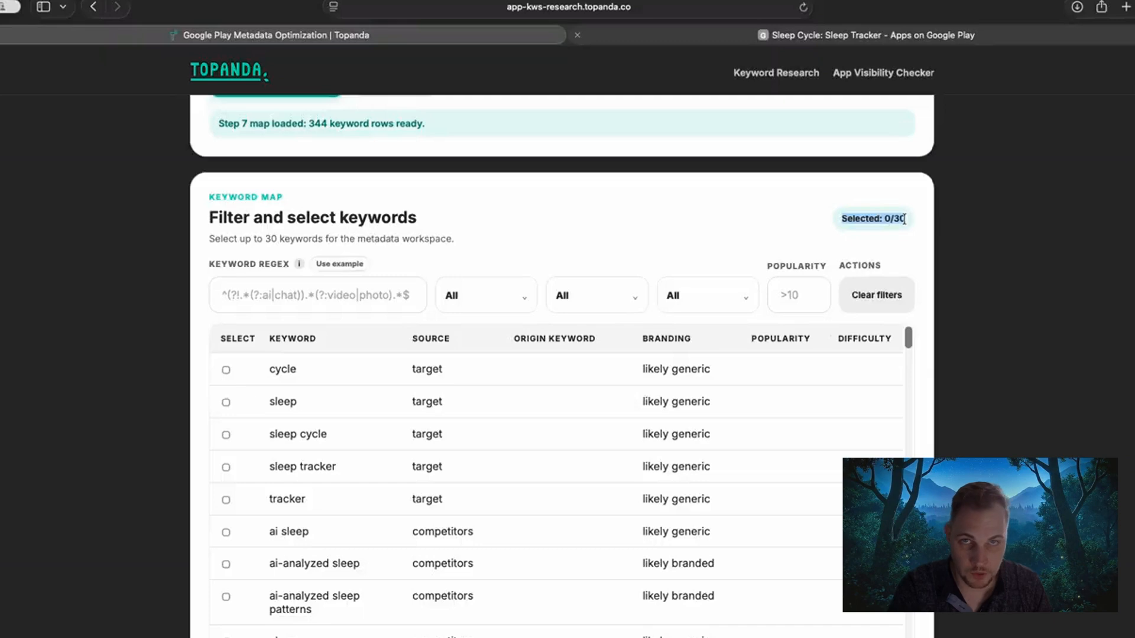
left_click(904, 220)
left_click_drag(904, 220, 831, 220)
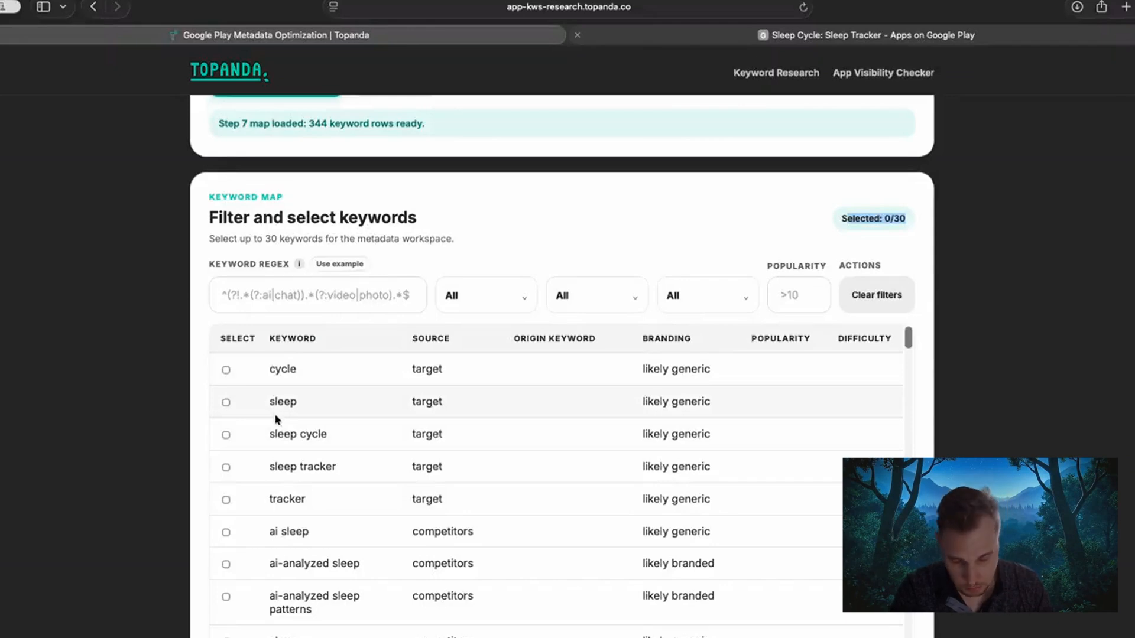
left_click(155, 421)
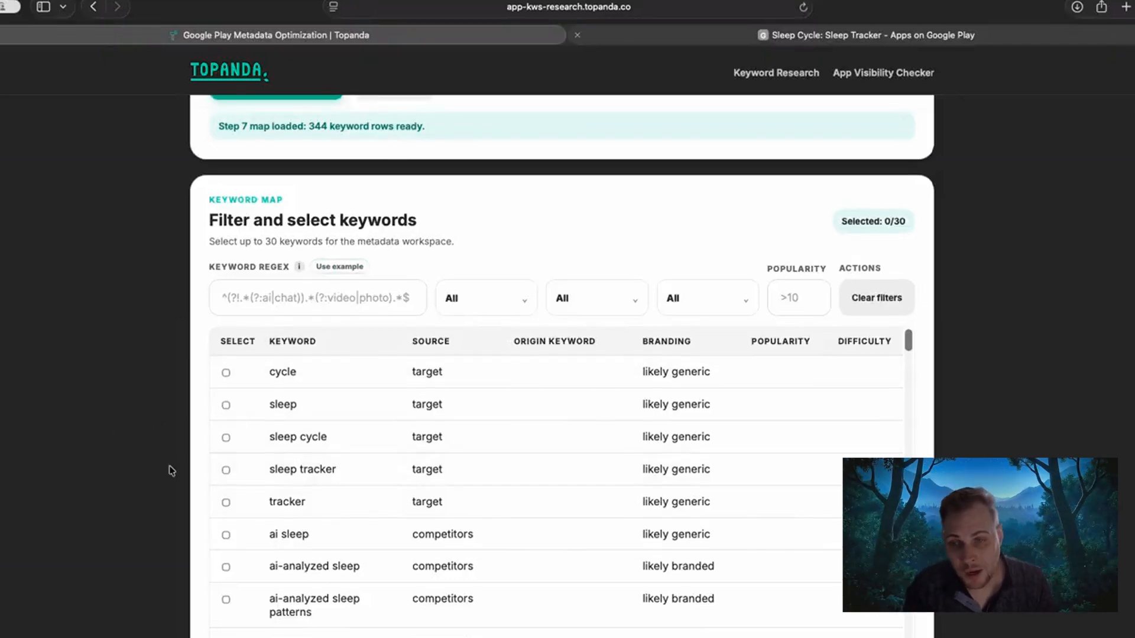
Filter the keyword table by branding to show only likely generic keywords.
scroll(86, 456, "down", 3)
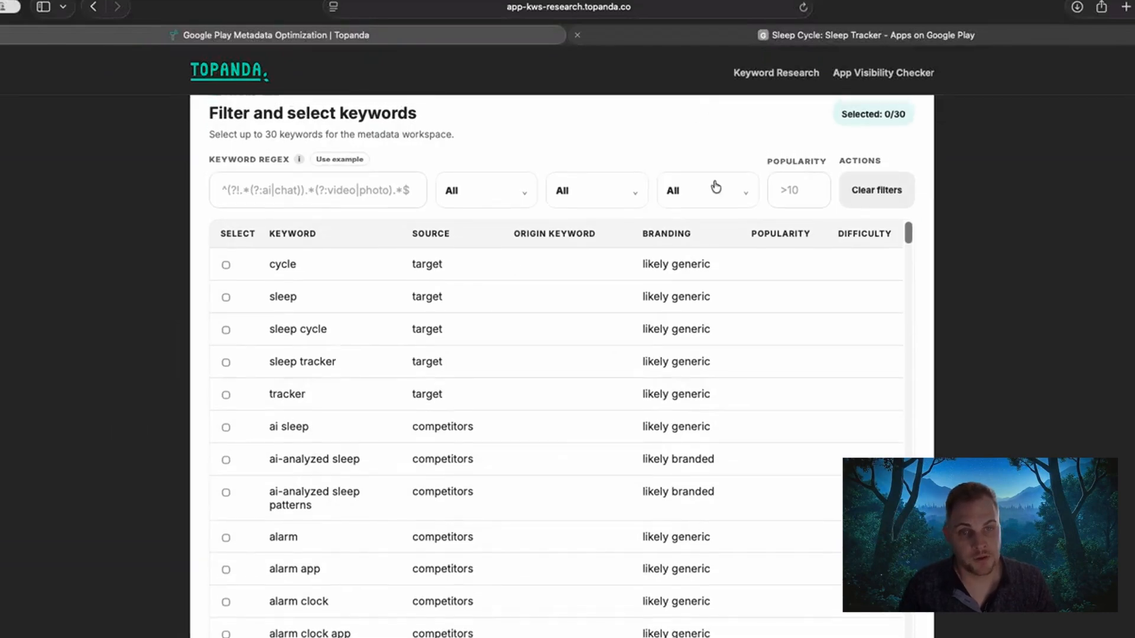
left_click(790, 190)
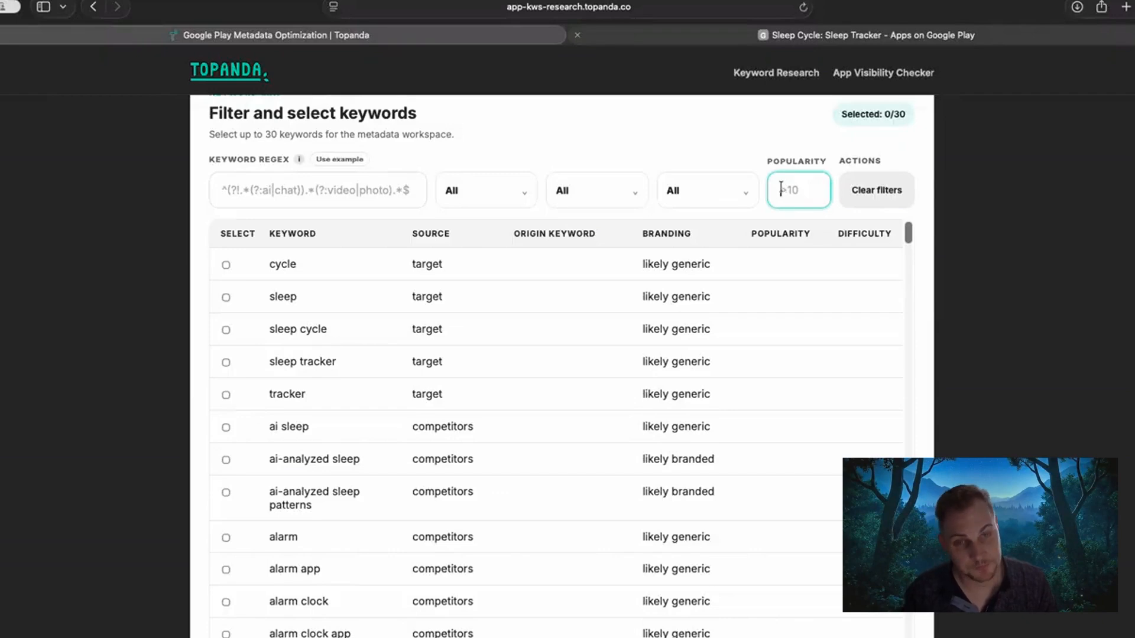
left_click(741, 190)
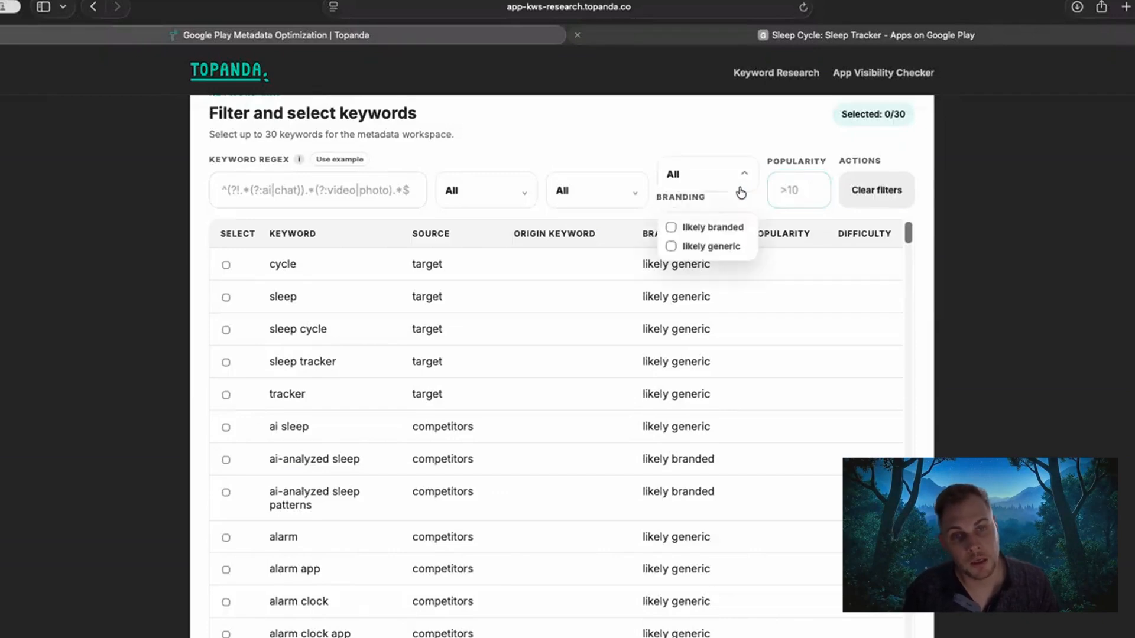
left_click(672, 247)
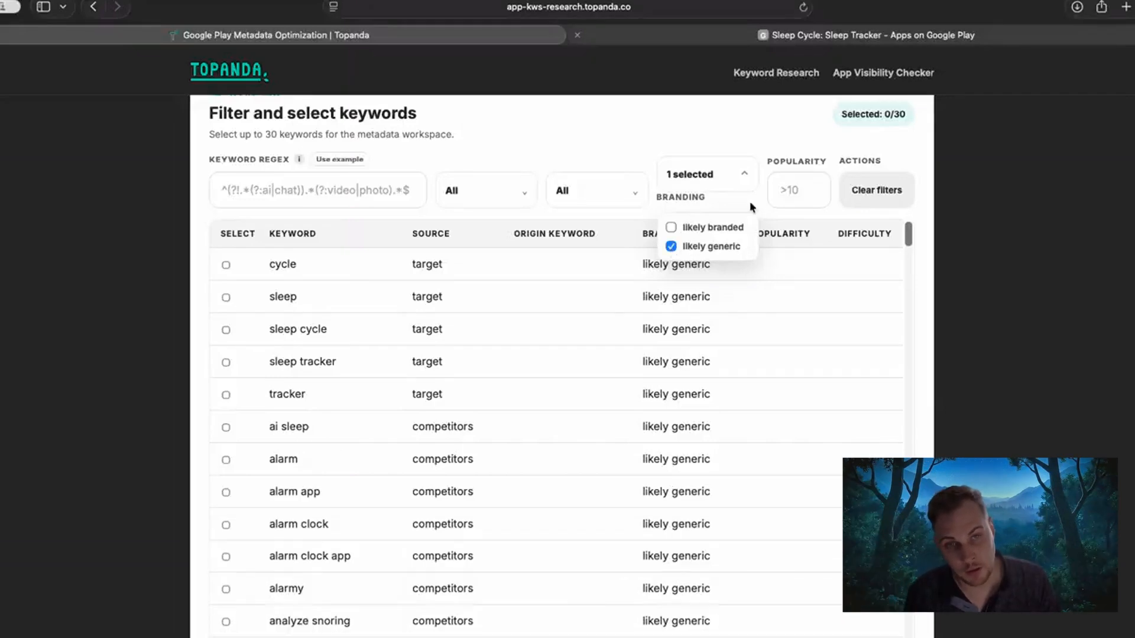
left_click(728, 183)
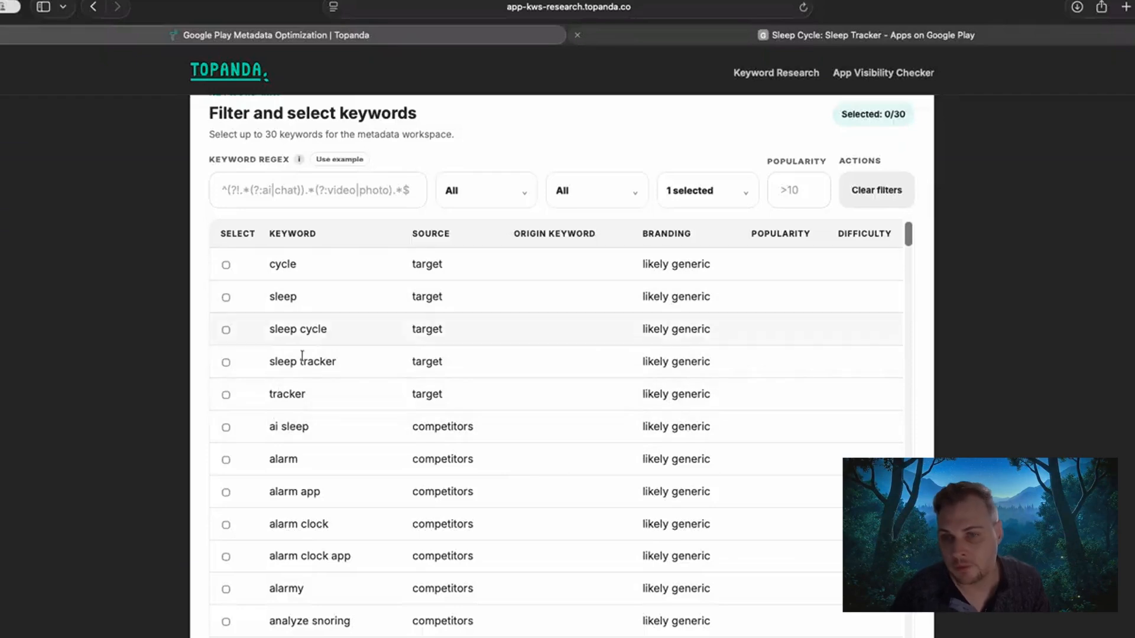
View the Origin filter options, try filtering the keywords with the regex "cycle", and clear that regex.
left_click_drag(269, 426, 301, 425)
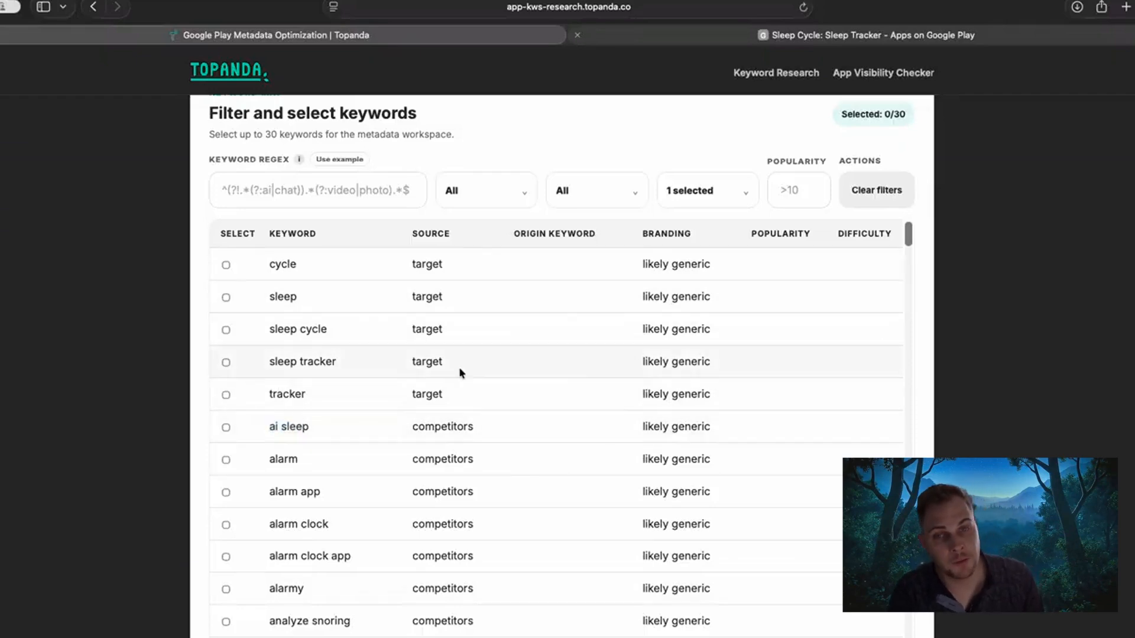
left_click(604, 192)
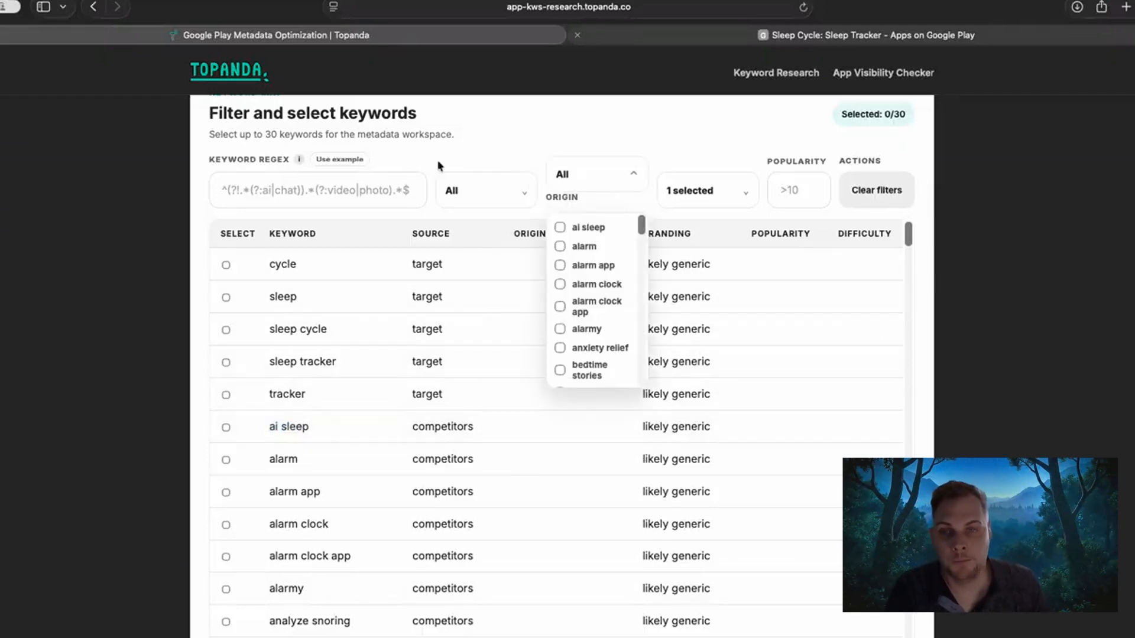
left_click(358, 189)
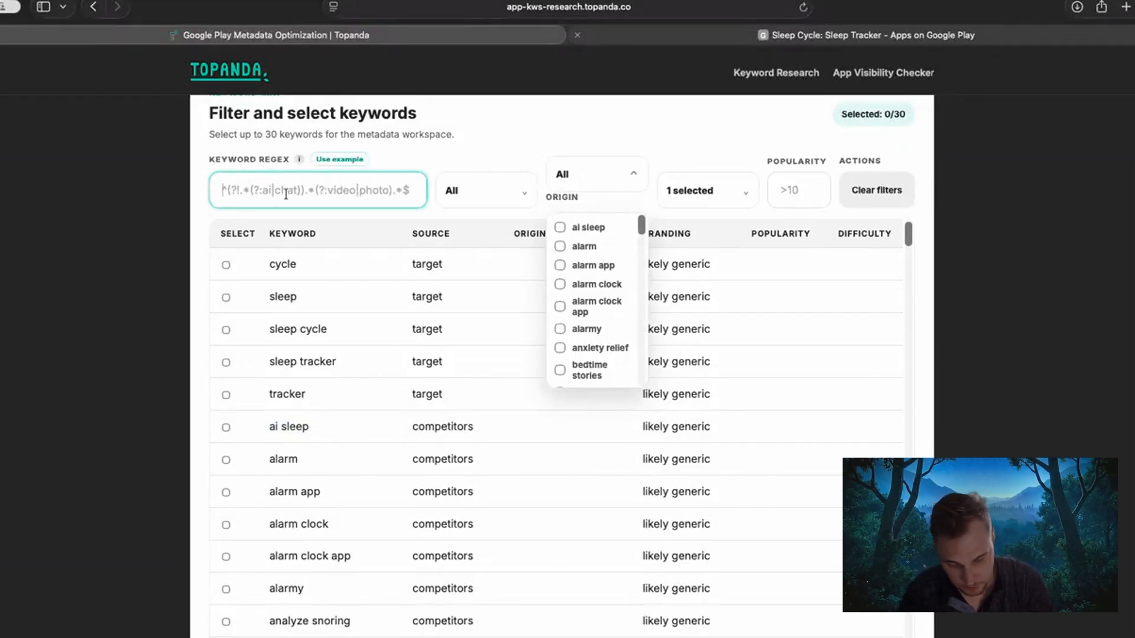
type("cycle")
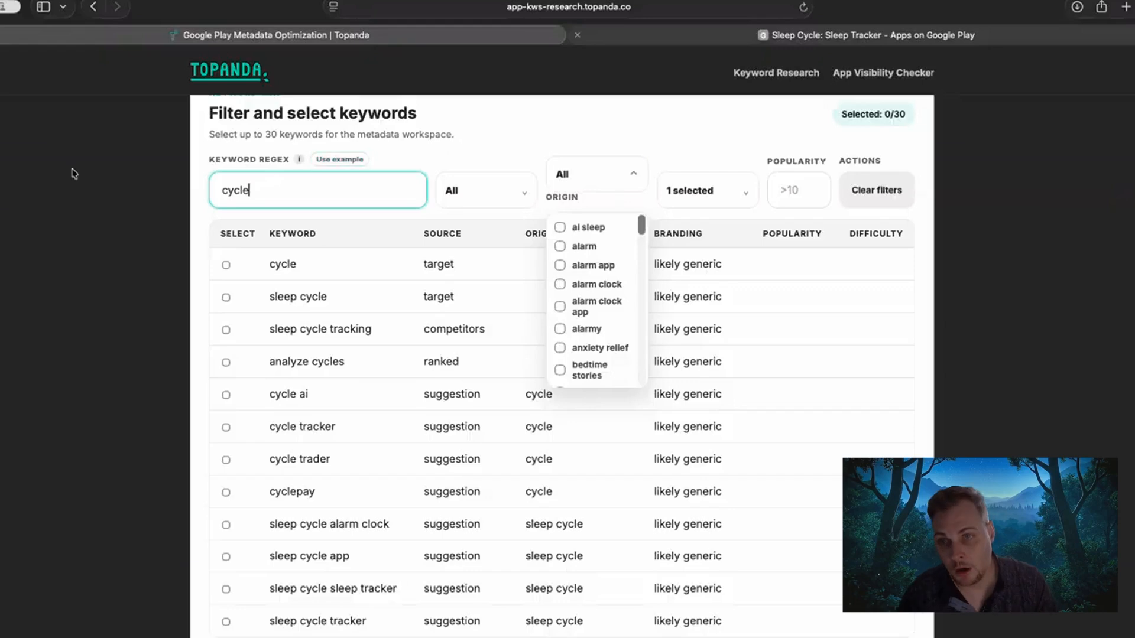
left_click_drag(260, 195, 221, 190)
key("BackSpace")
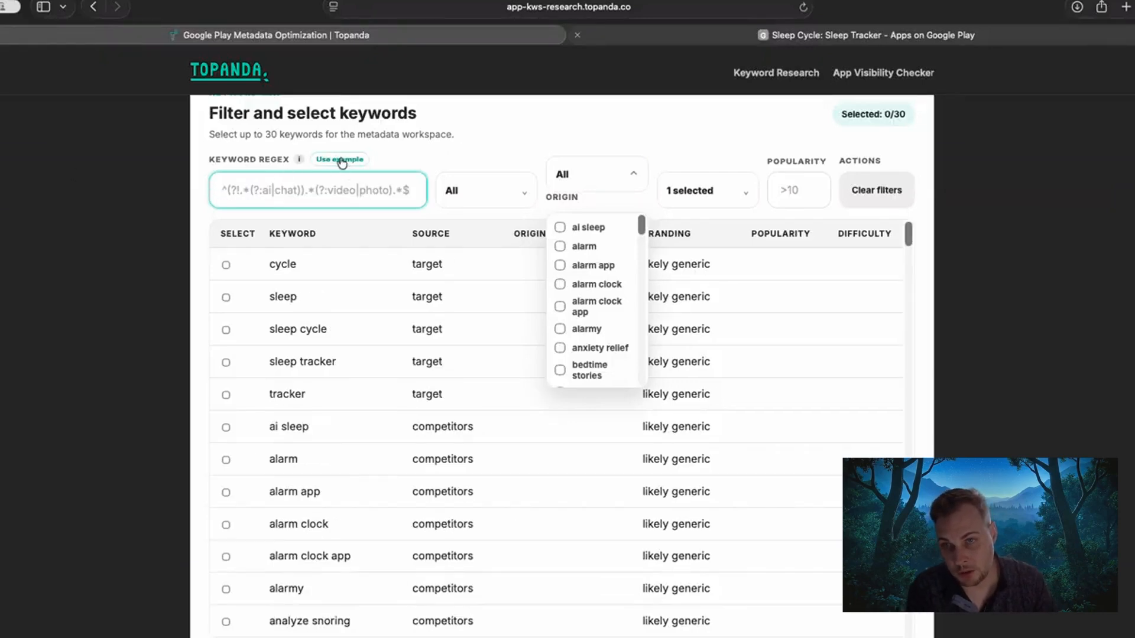
Try the example keyword regex, remove its "chat" alternative, and clear the whole expression.
left_click(342, 160)
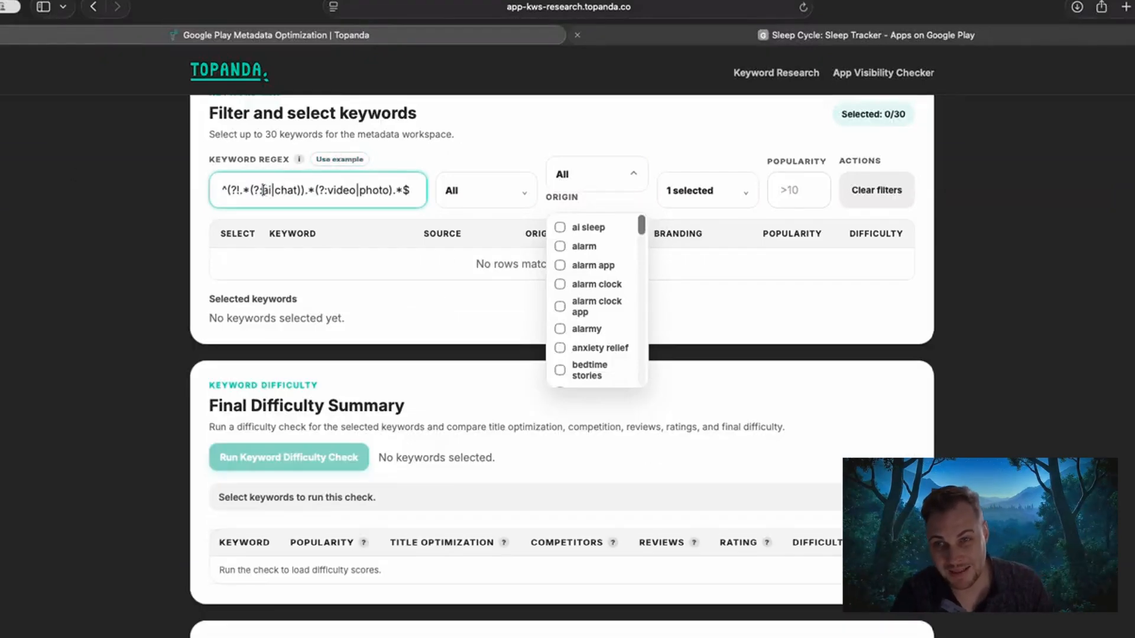
double_click(285, 191)
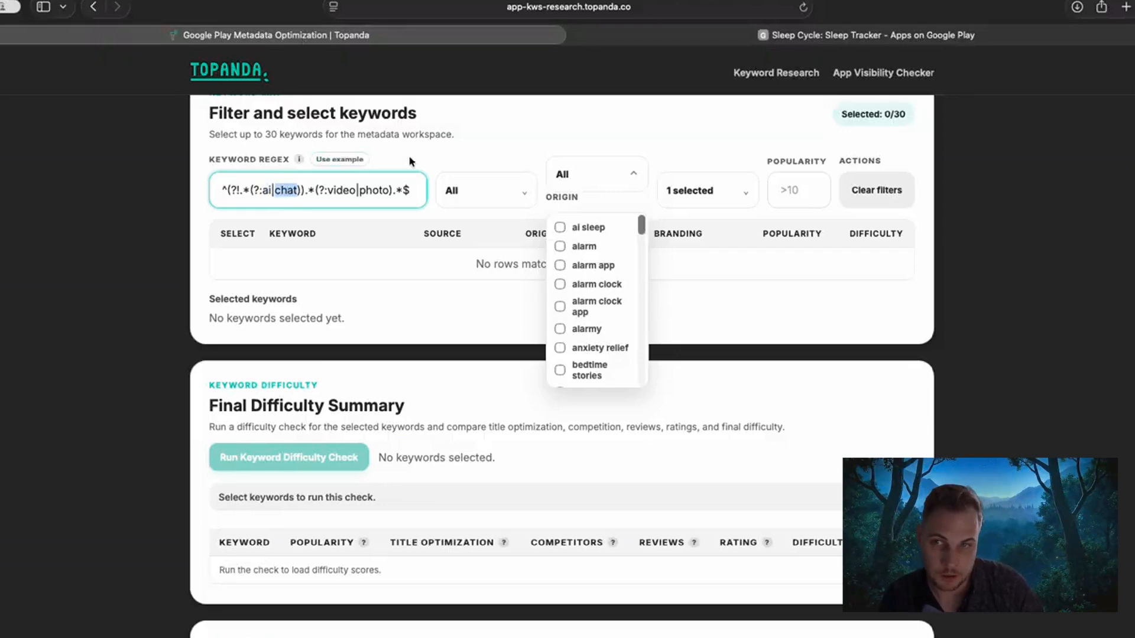
key("BackSpace")
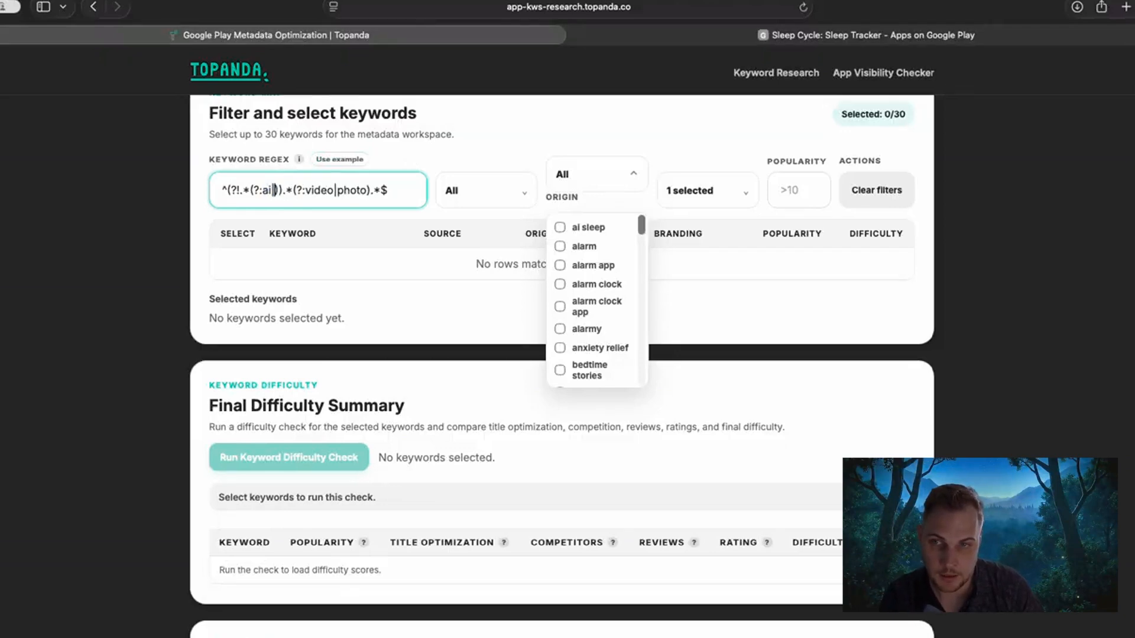
key("BackSpace")
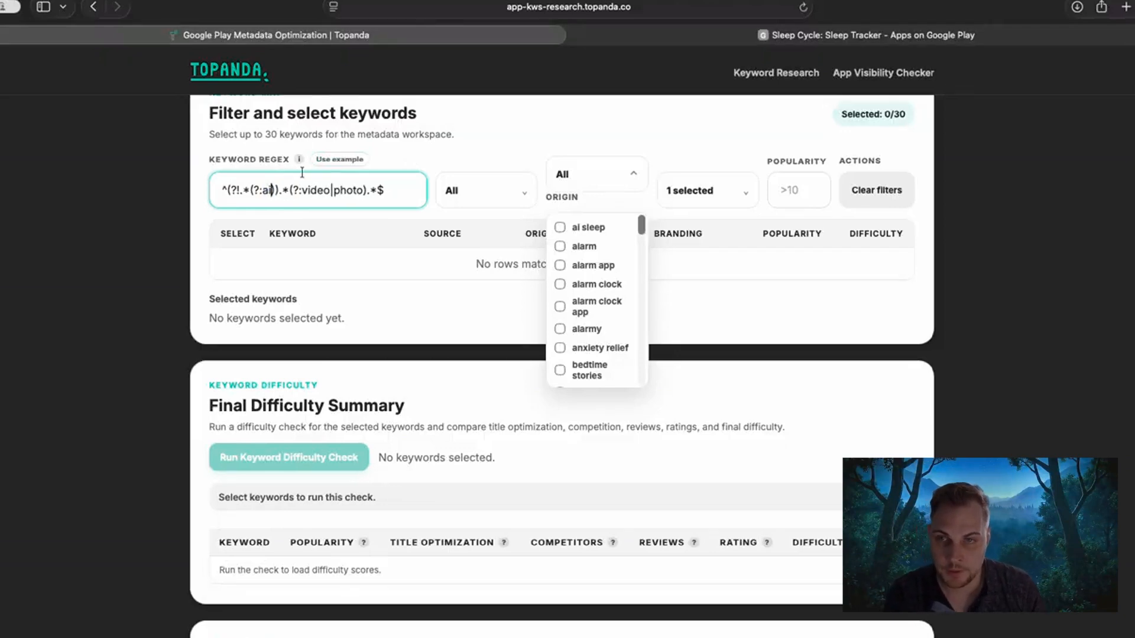
key("super+a")
key("BackSpace")
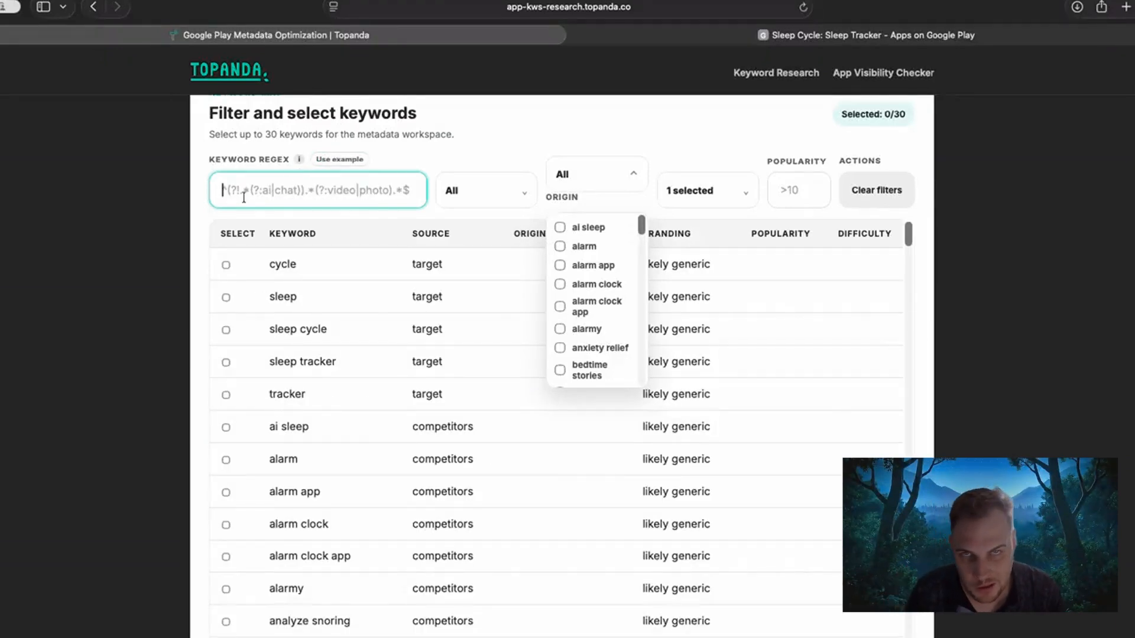
Insert the example keyword regex, examine its excluded "ai|chat" group, and close the Origin filter options.
left_click(332, 162)
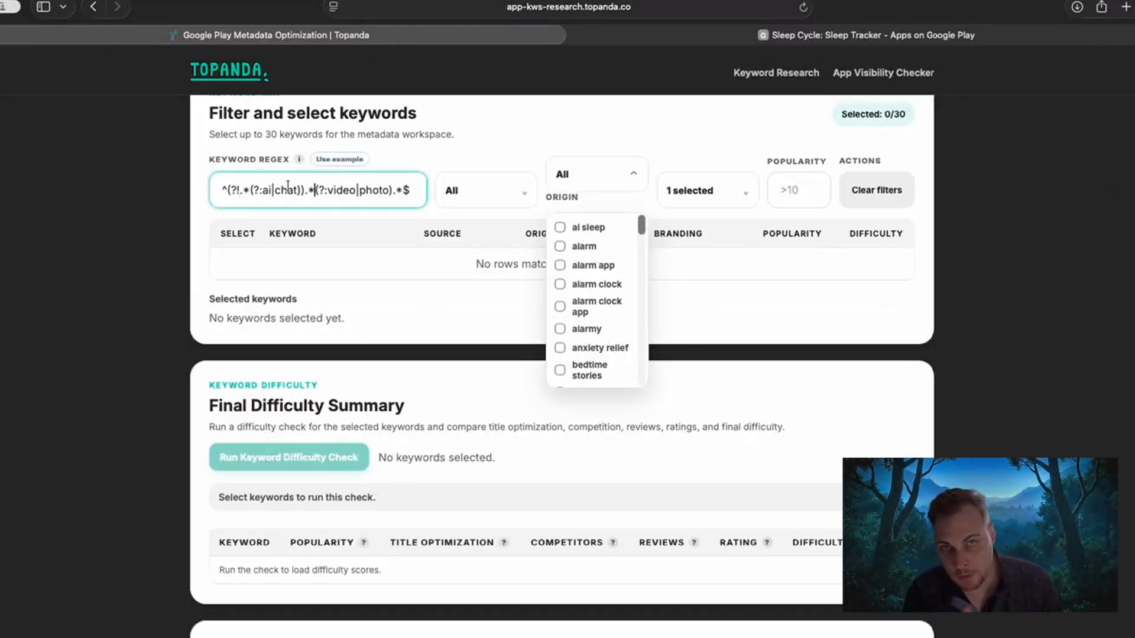
left_click_drag(254, 189, 395, 185)
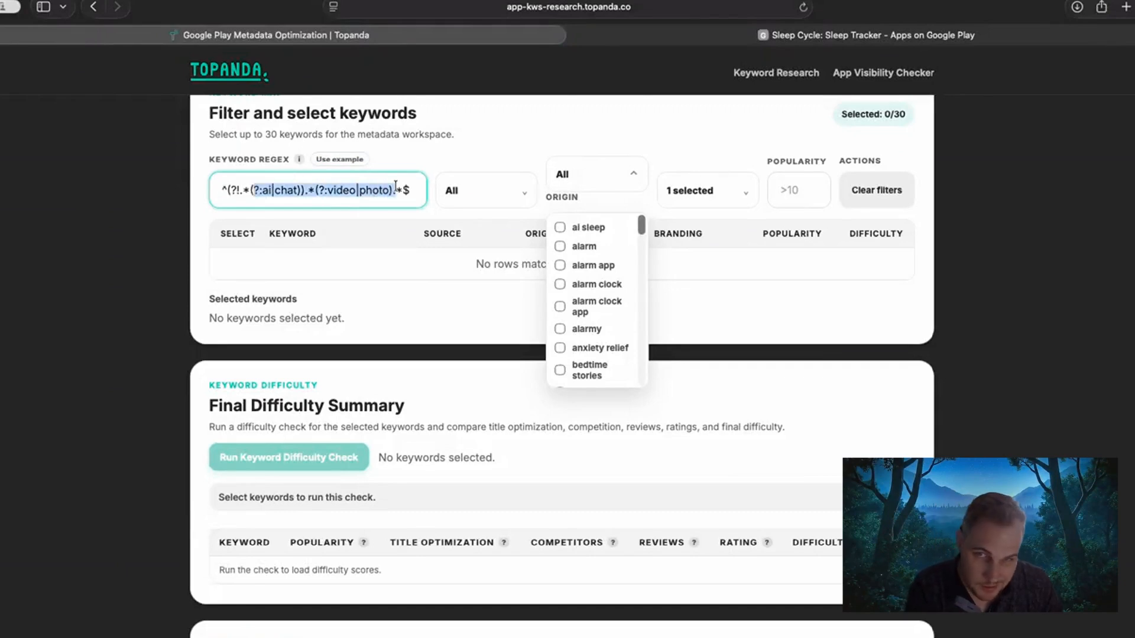
left_click(388, 188)
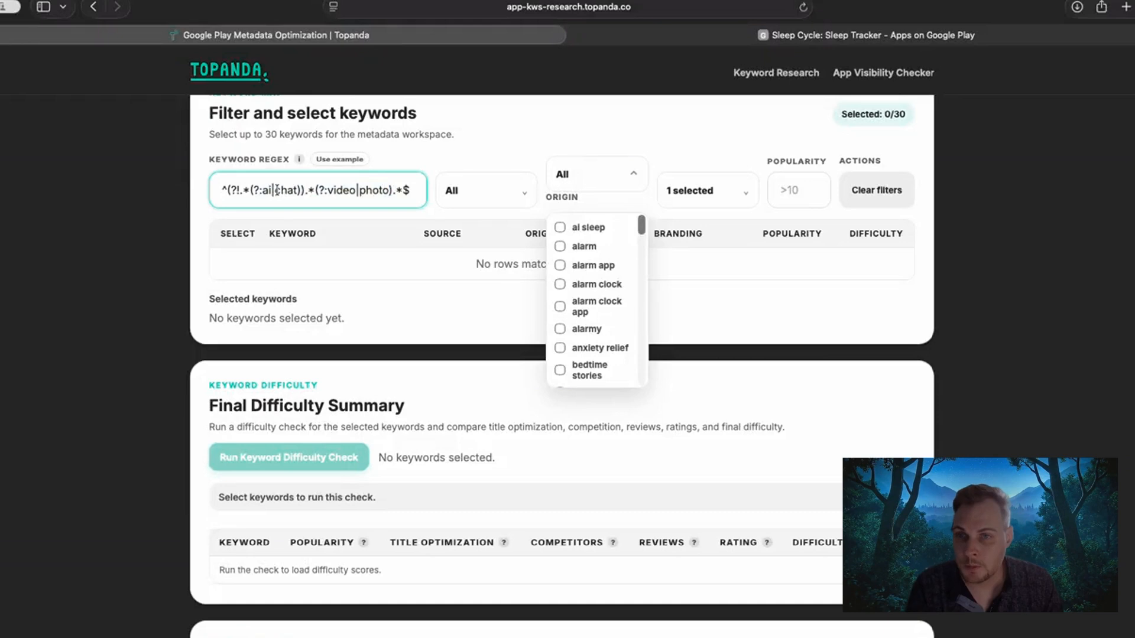
left_click_drag(275, 190, 291, 191)
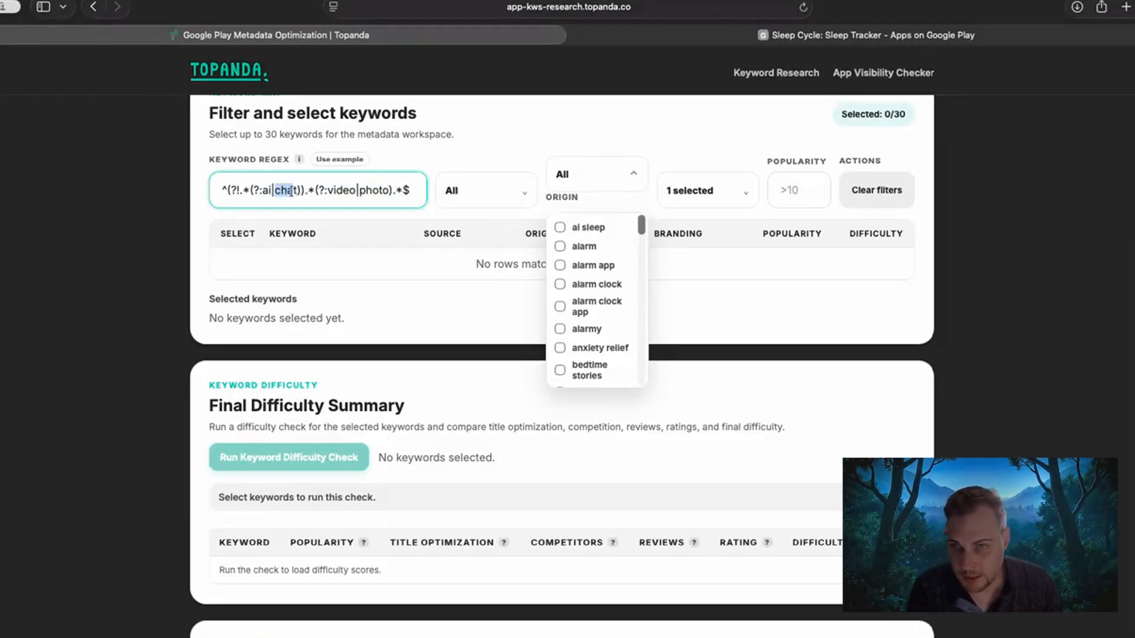
left_click(263, 191)
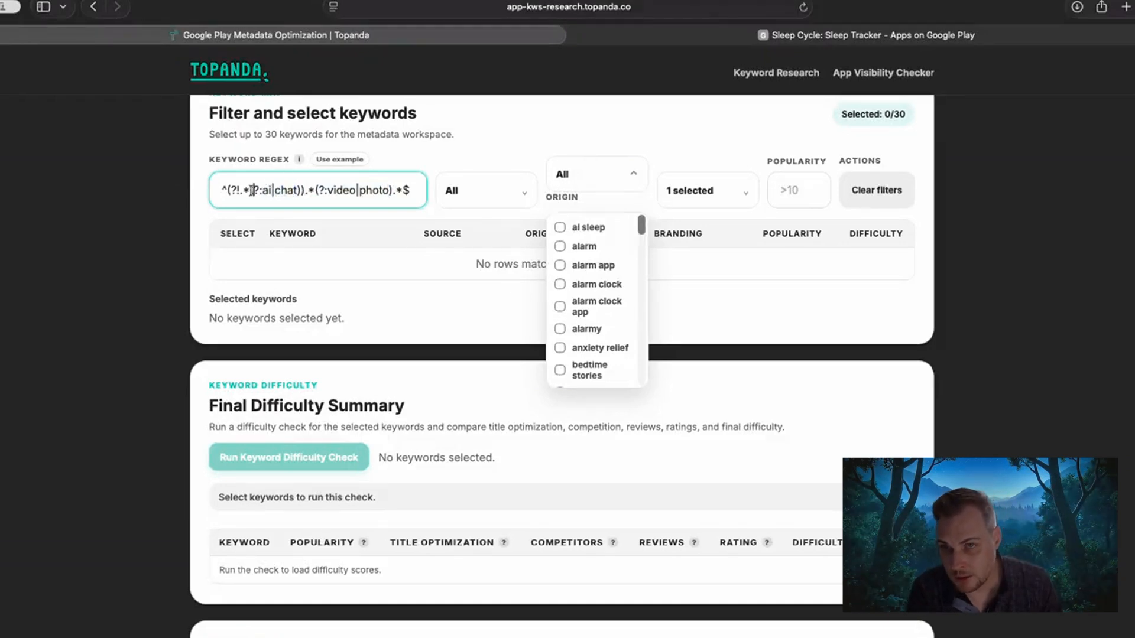
left_click_drag(227, 191, 304, 188)
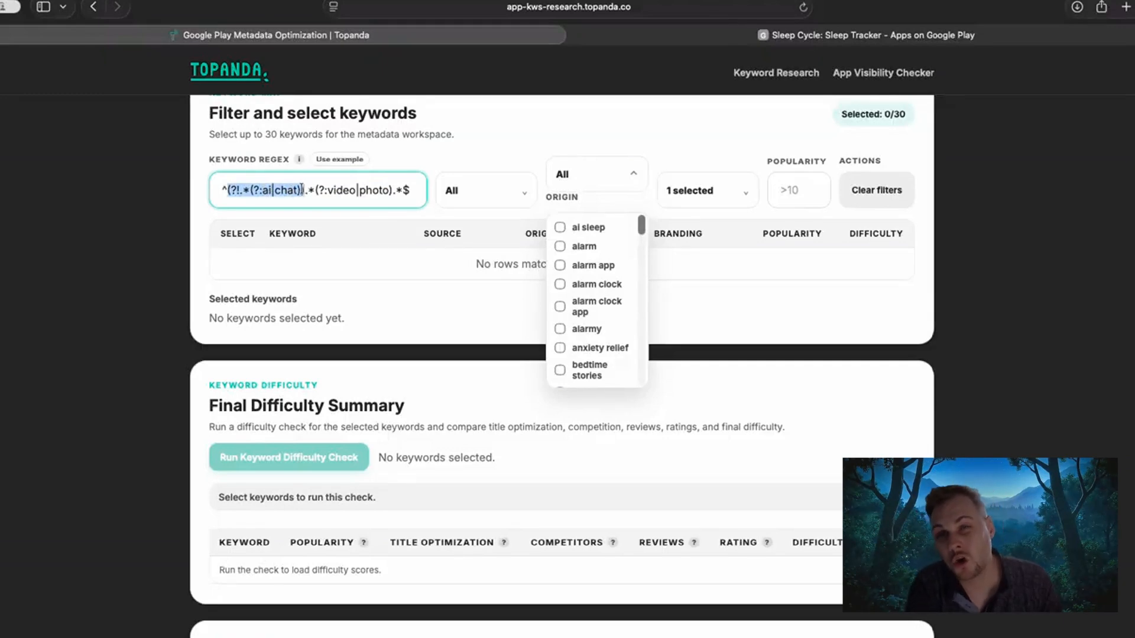
left_click(301, 189)
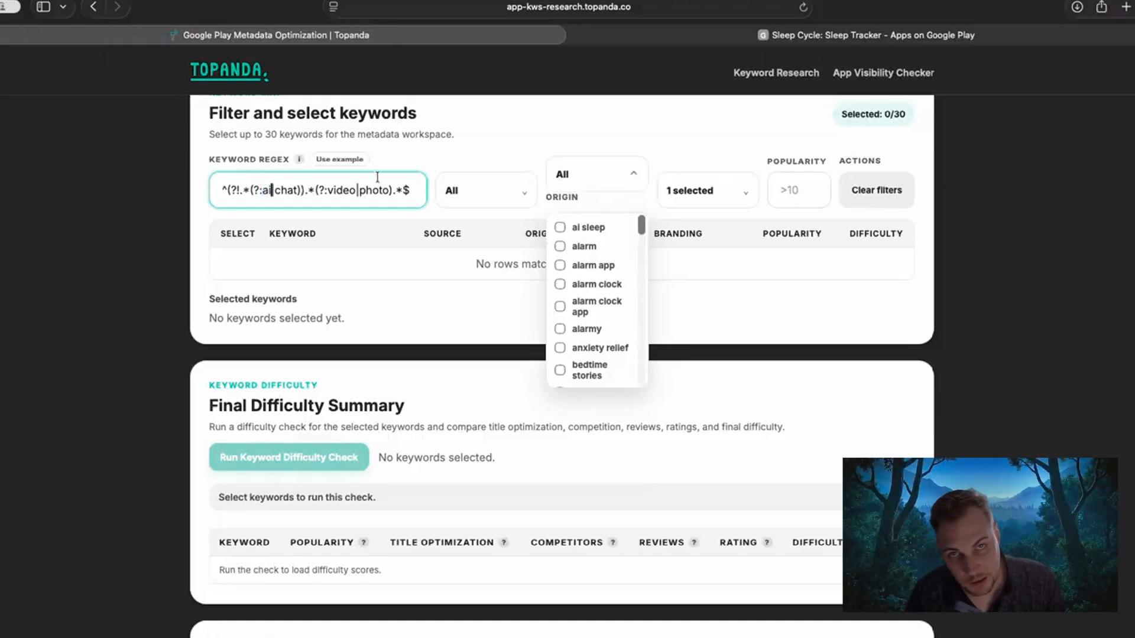
left_click(566, 187)
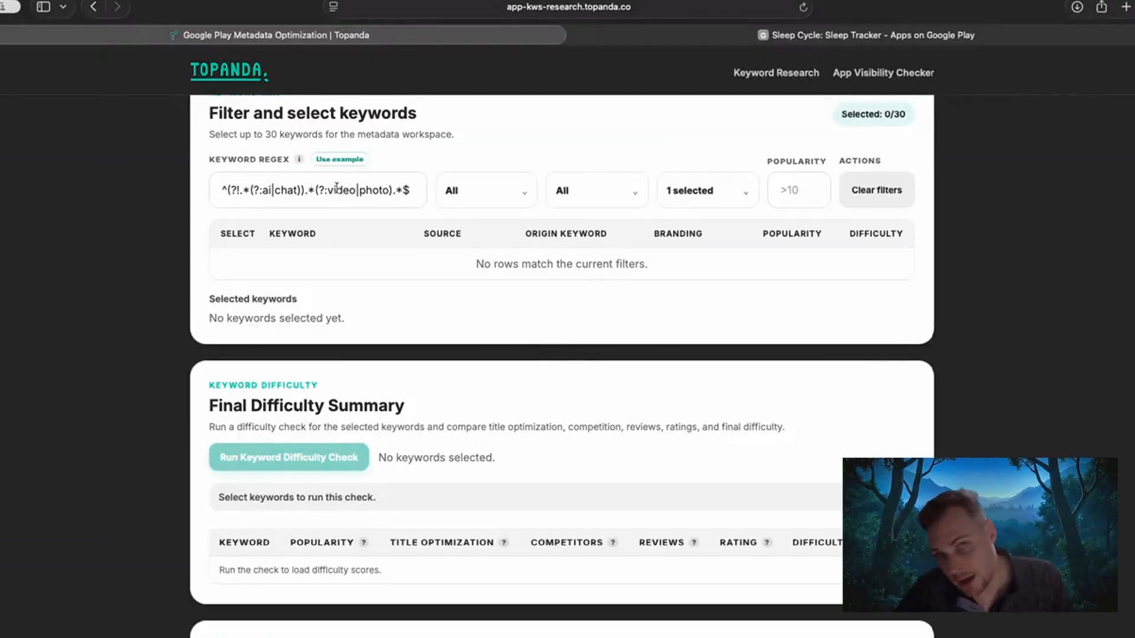
Replace the example regex's included terms "video" and "photo" with "sleep" and "timer".
double_click(336, 190)
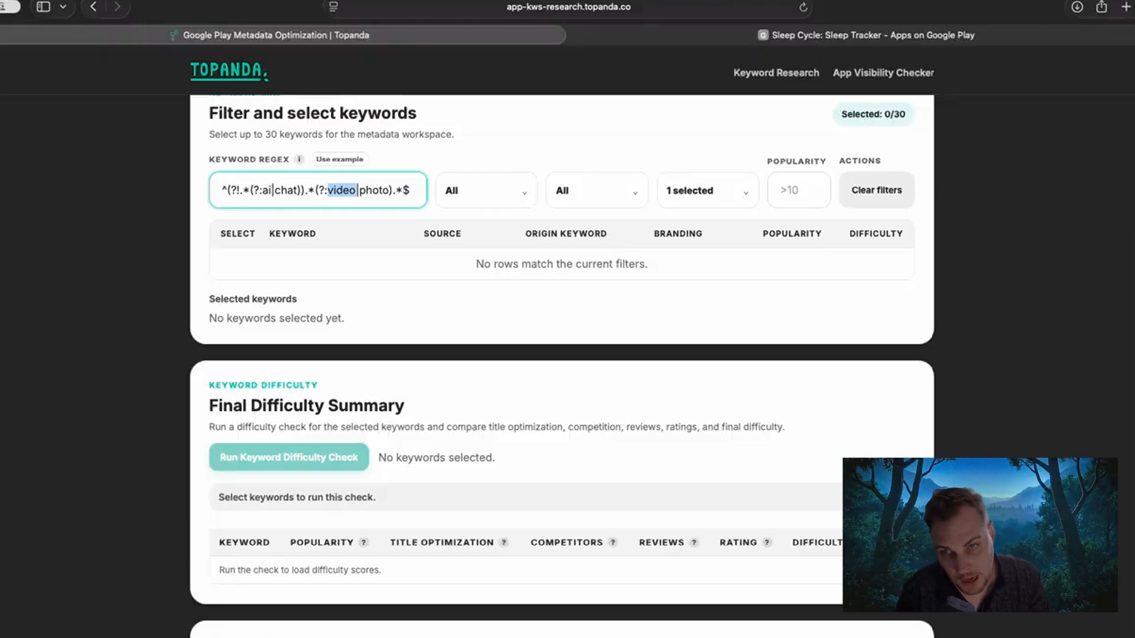
key("BackSpace")
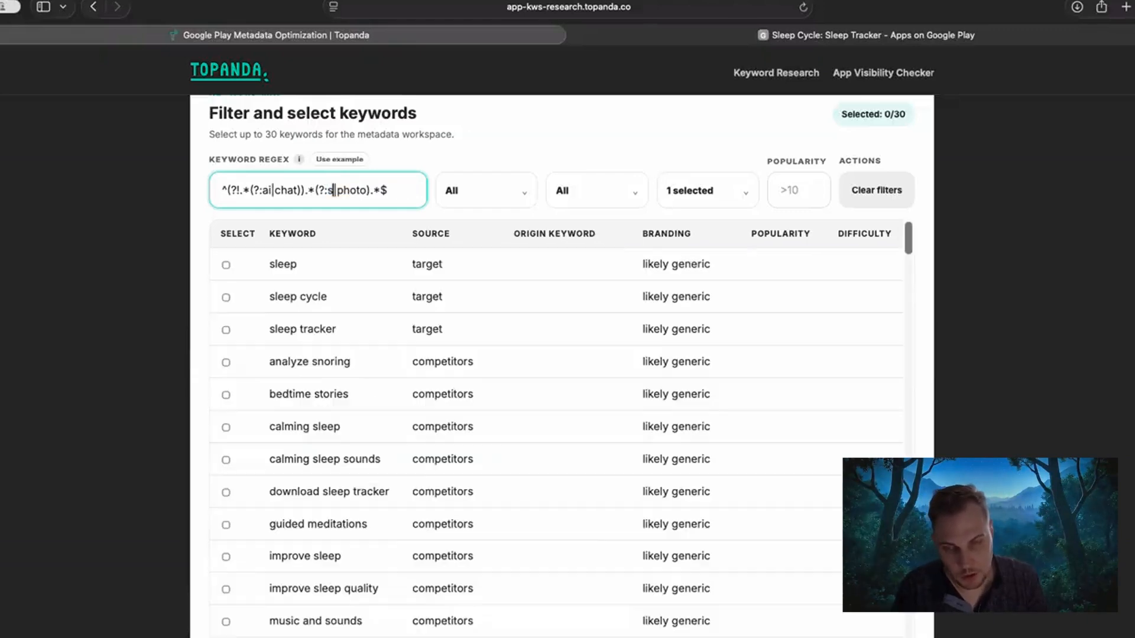
type("sleep")
key("shift+Right")
key("shift+Right")
key("shift+Right")
key("shift+Right")
key("shift+Right")
key("shift+Right")
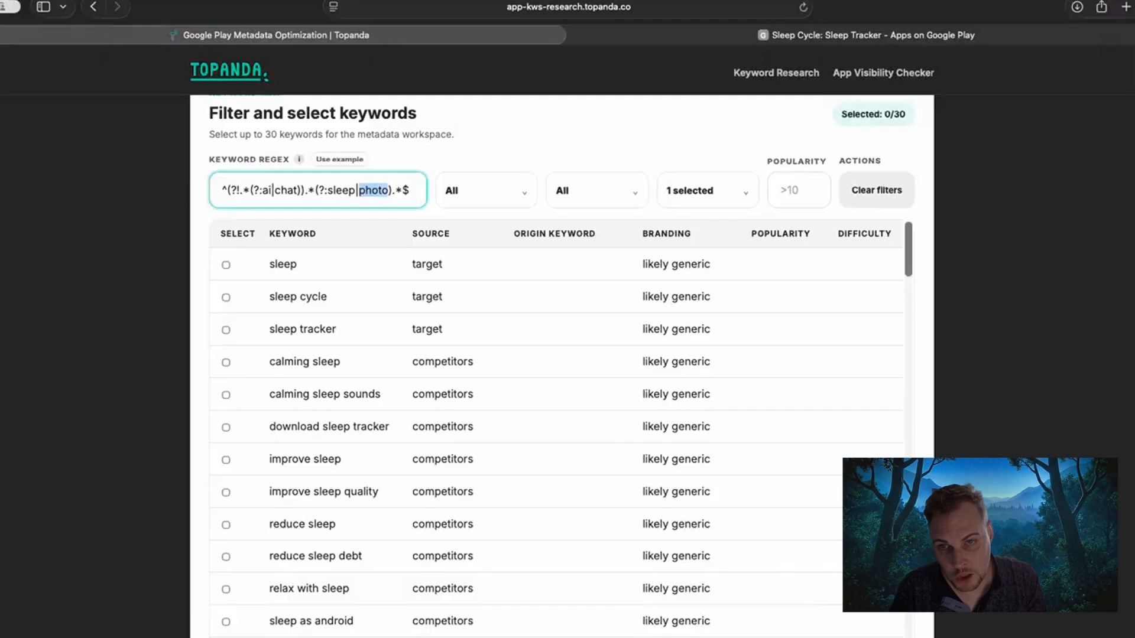
type("timer")
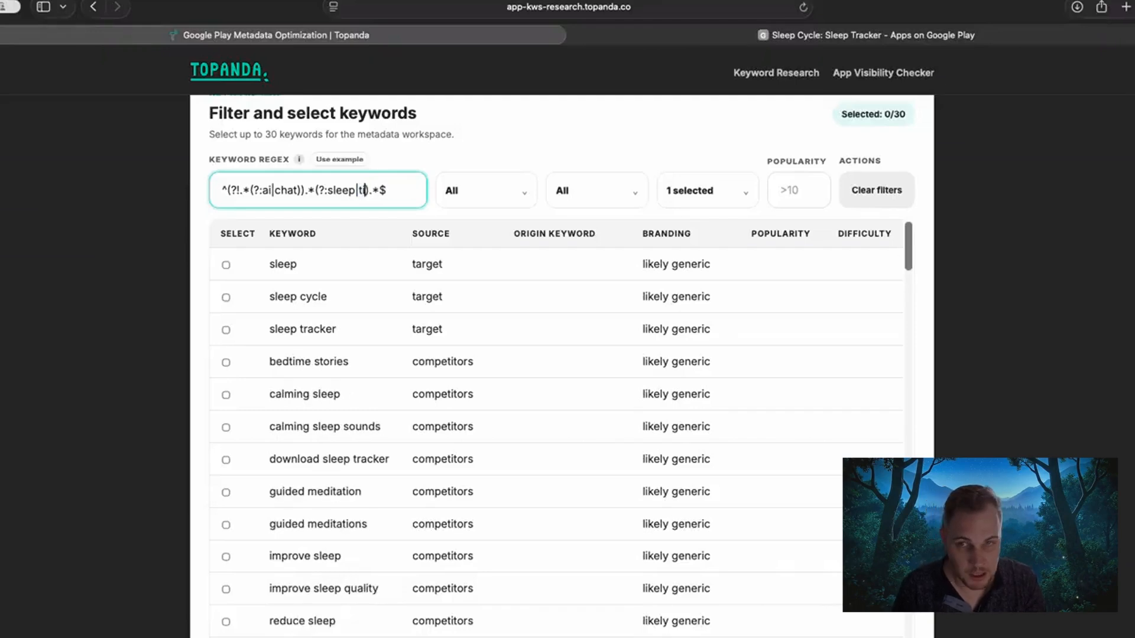
type("|")
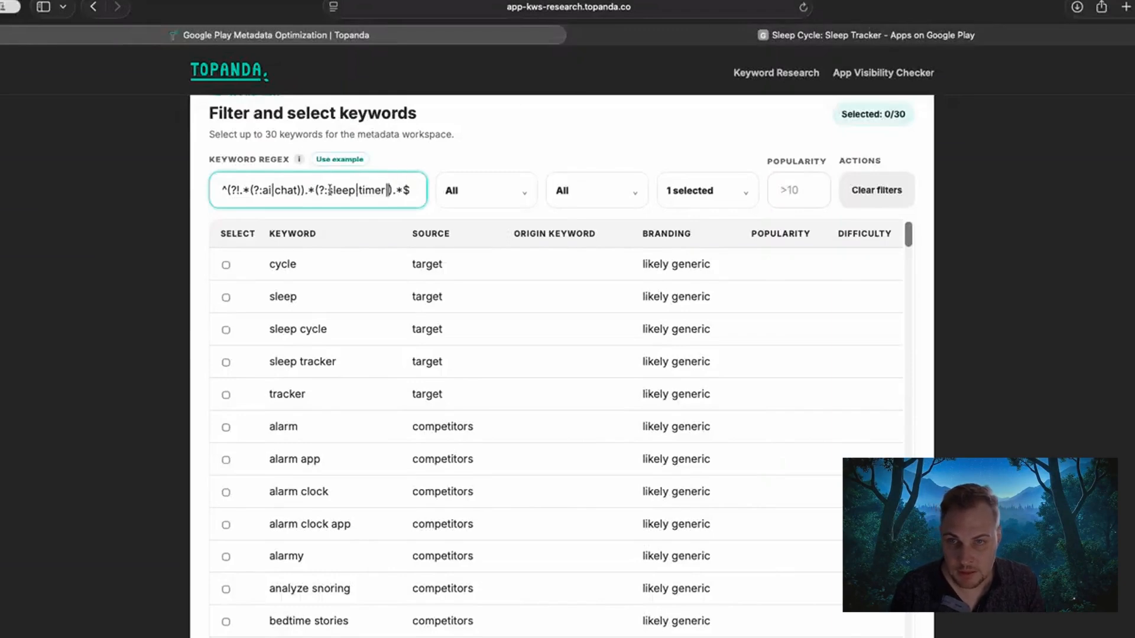
Add "cycle" as a third alternative after "timer" in the regex's included terms.
left_click_drag(328, 189, 356, 186)
left_click(359, 189)
key("Right")
key("Right")
key("Right")
key("Right")
key("Right")
key("Right")
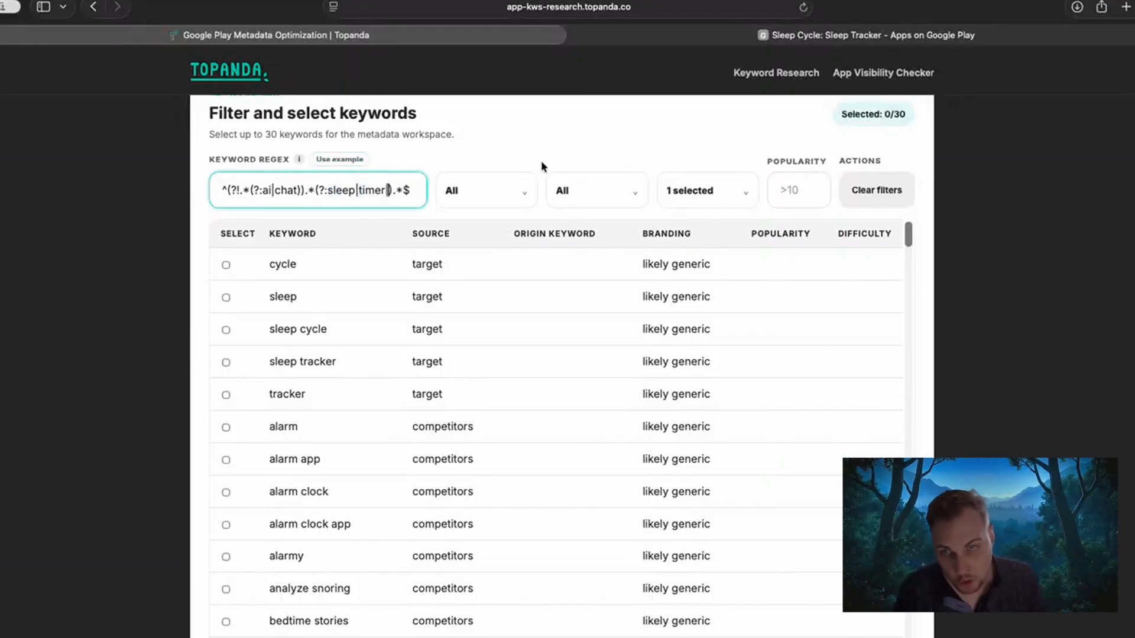
type("cycl")
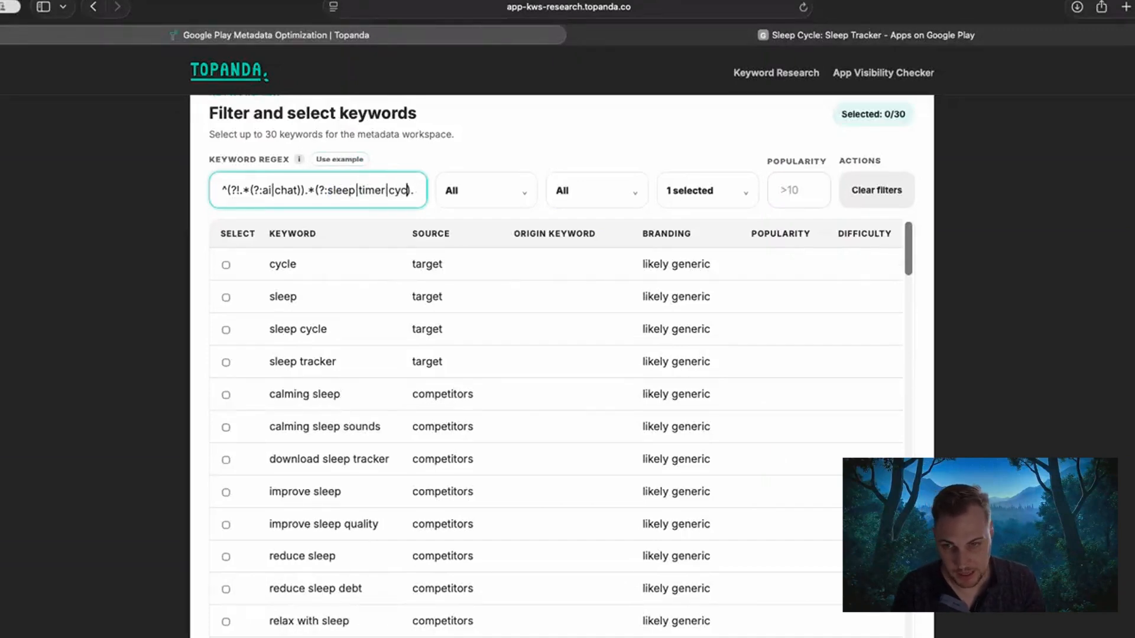
type("e")
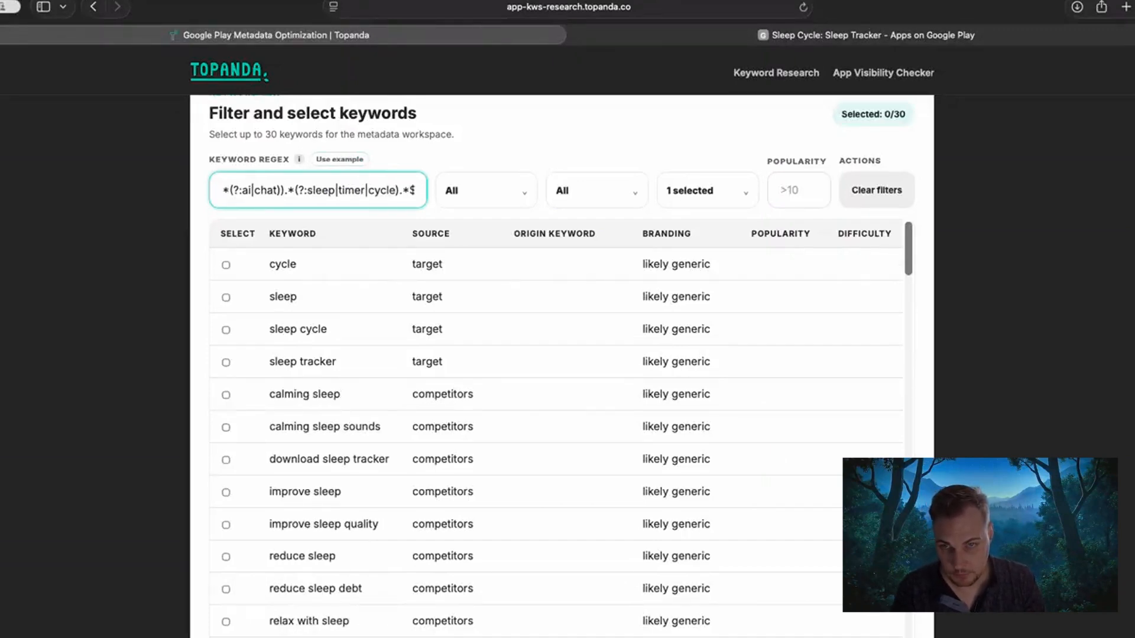
Add "sound" as an alternative after "chat" in the regex's excluded terms.
left_click(281, 190)
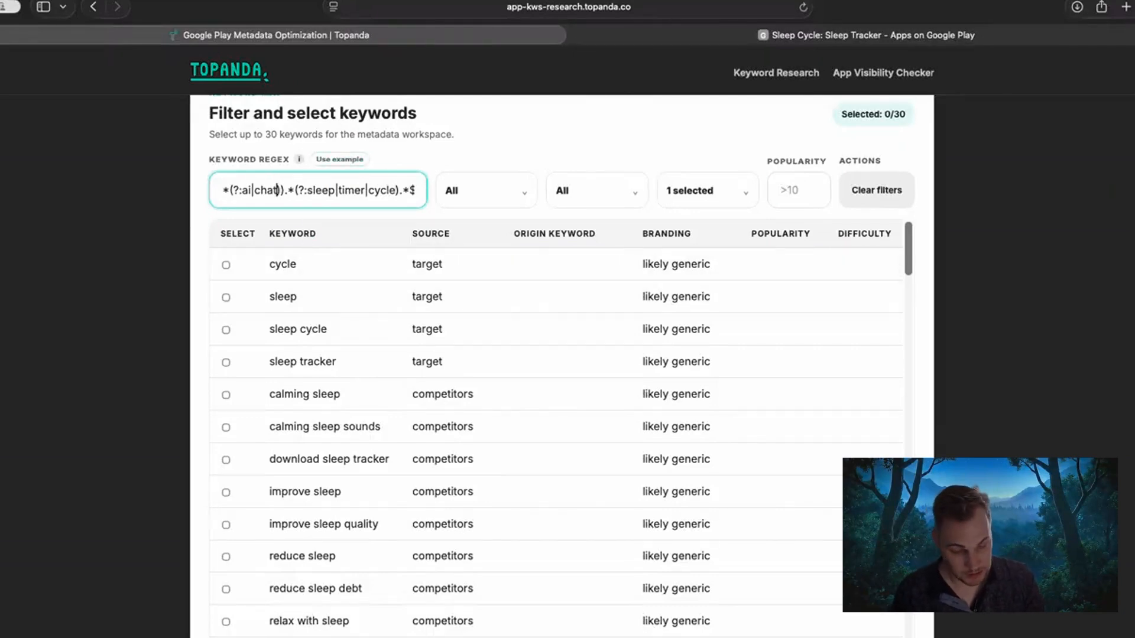
type("|")
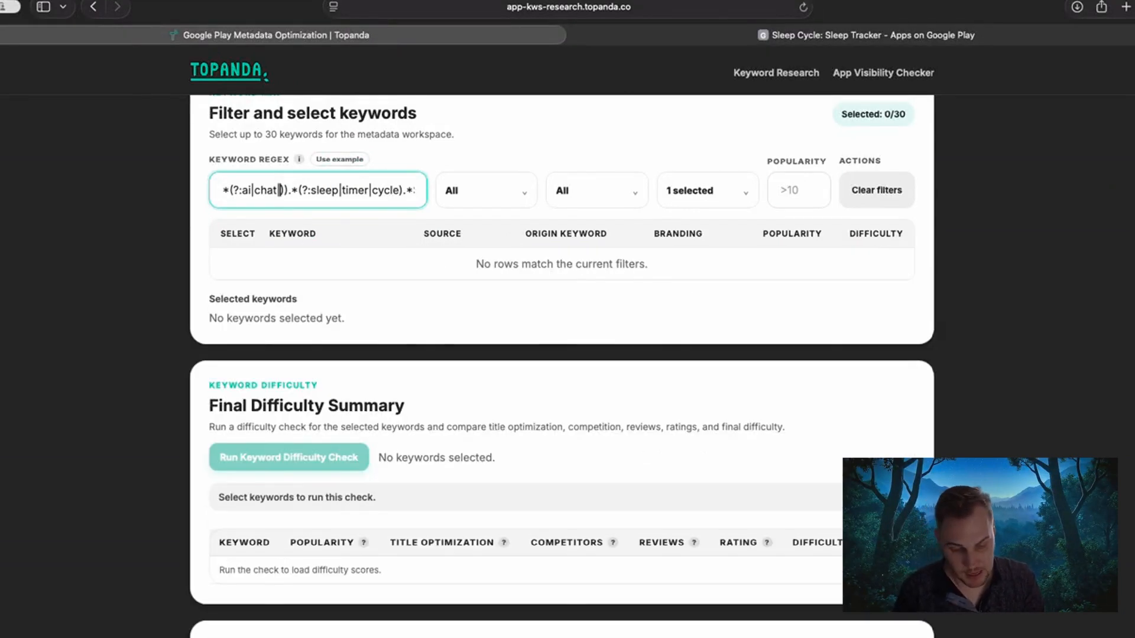
type("sp")
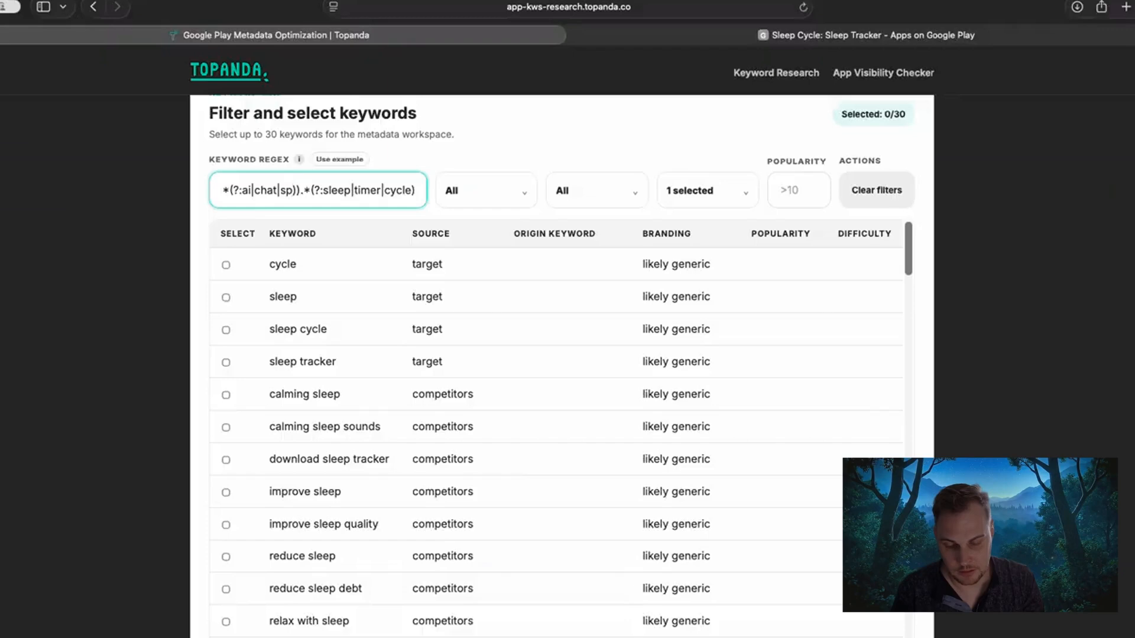
type("und")
key("BackSpace")
key("BackSpace")
key("BackSpace")
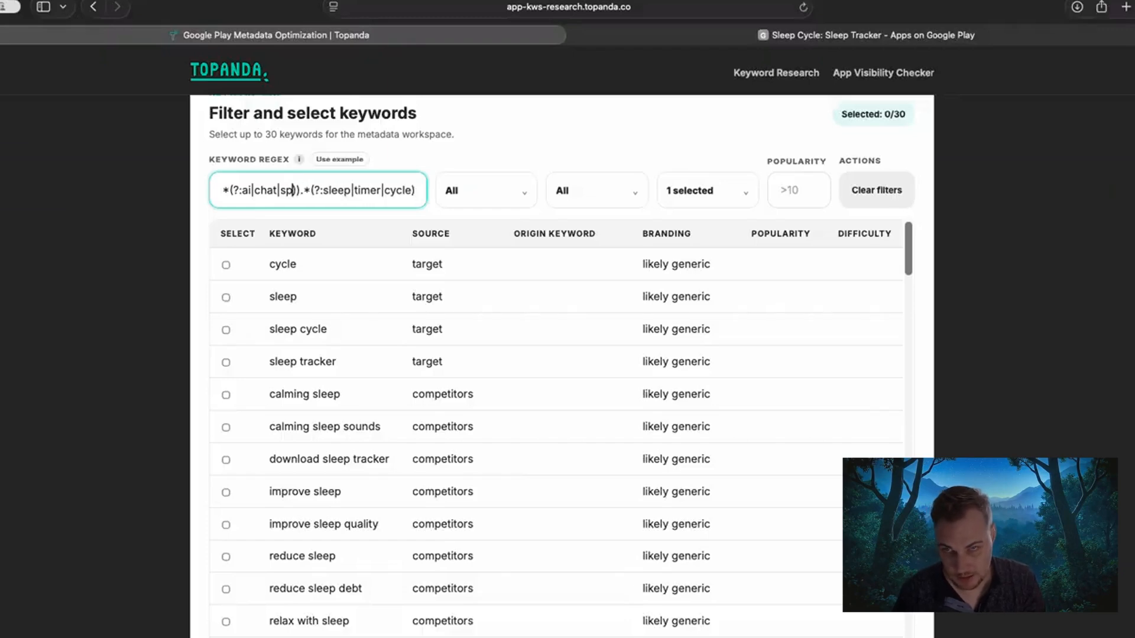
type("ound")
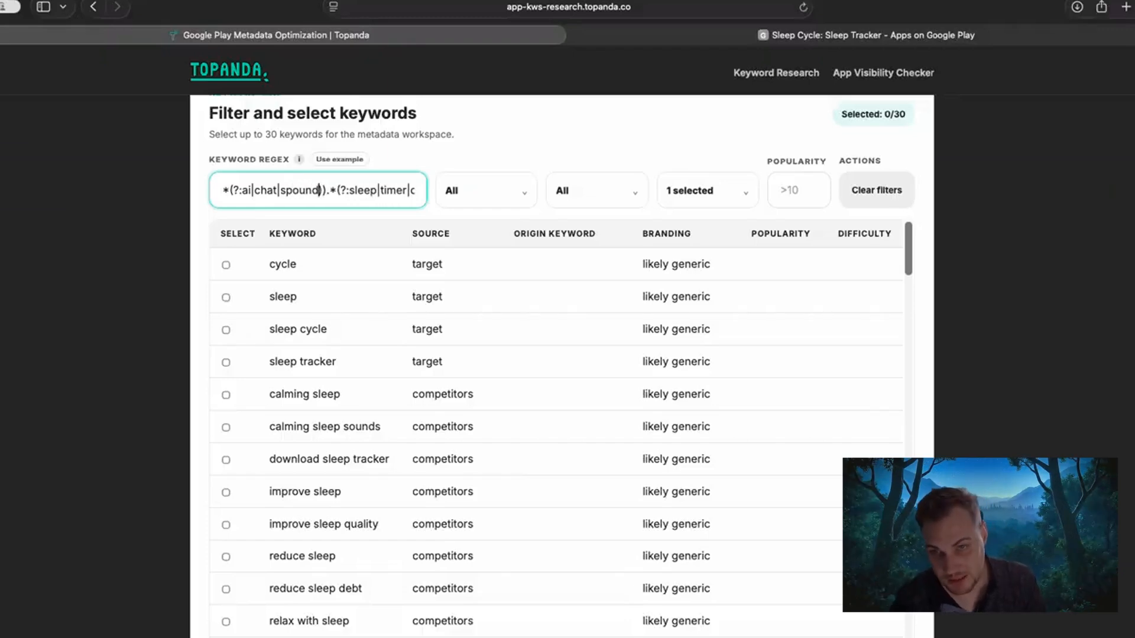
type(")")
key("Right")
key("Right")
key("Right")
key("Right")
key("Right")
key("Right")
key("Right")
key("Right")
key("Right")
key("Right")
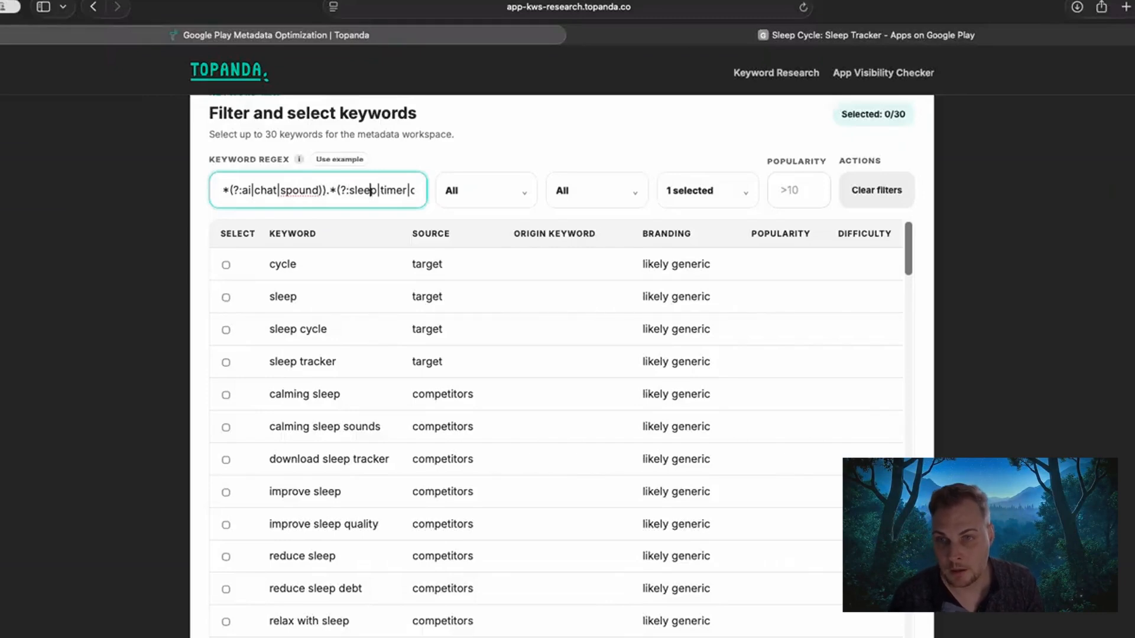
left_click(292, 192)
key("BackSpace")
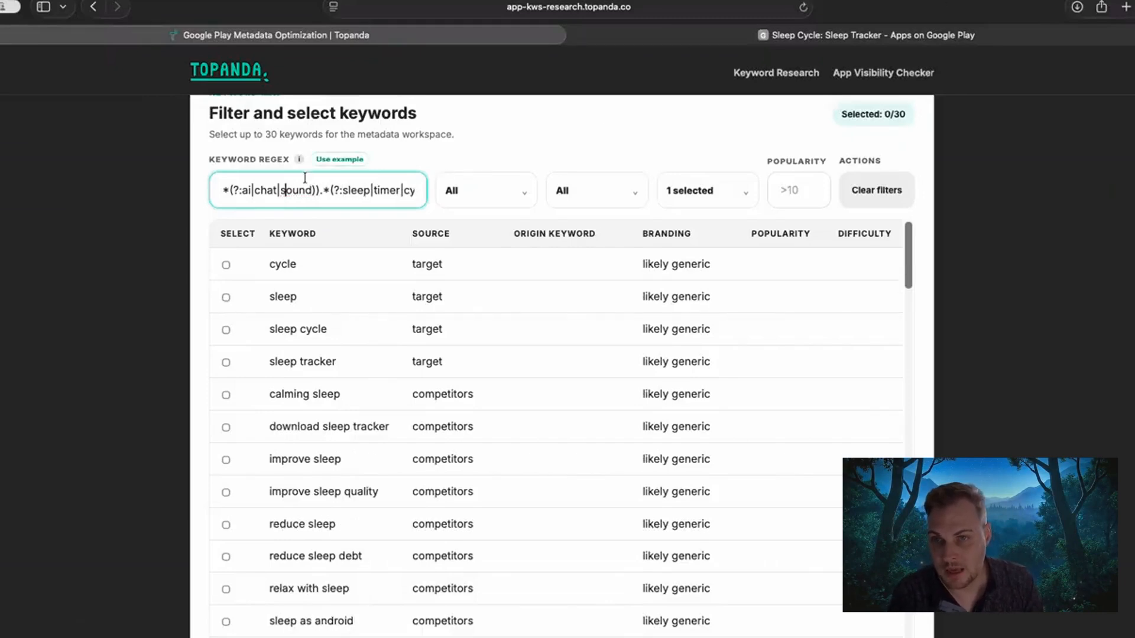
Add "medi" as an alternative after "sound" in the regex's excluded terms.
left_click(367, 192)
key("shift+End")
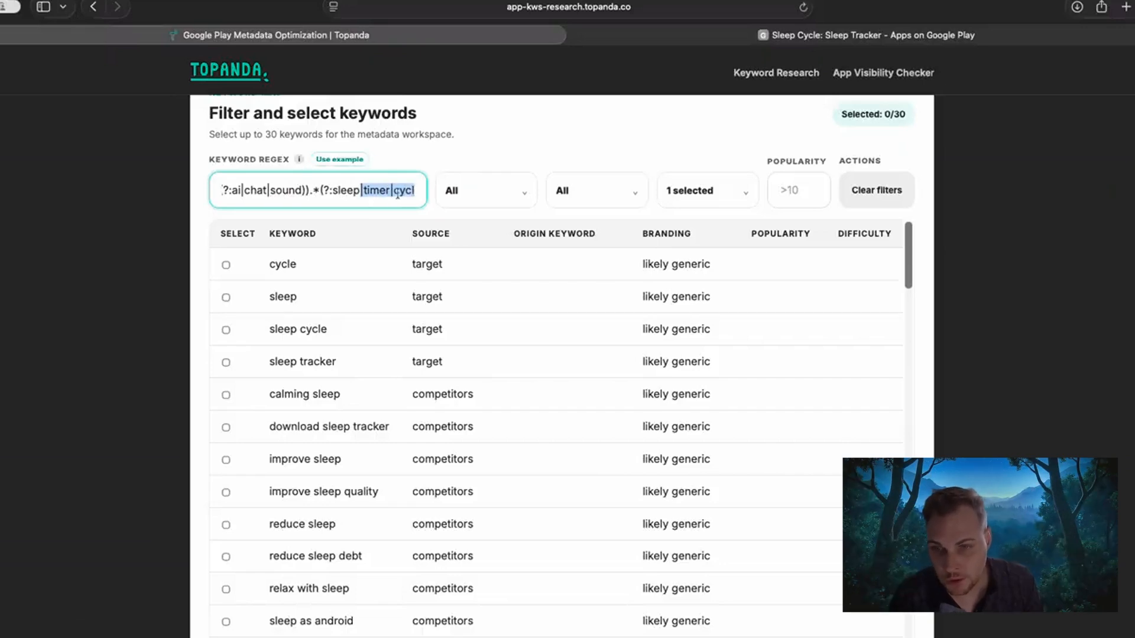
left_click(363, 198)
left_click(304, 186)
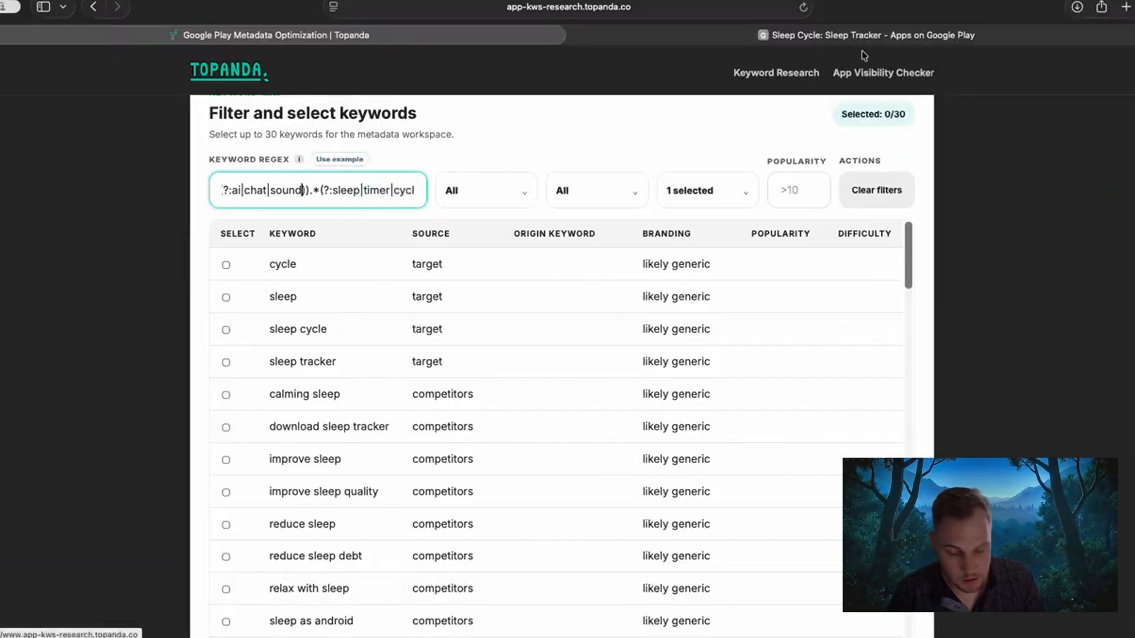
type("|")
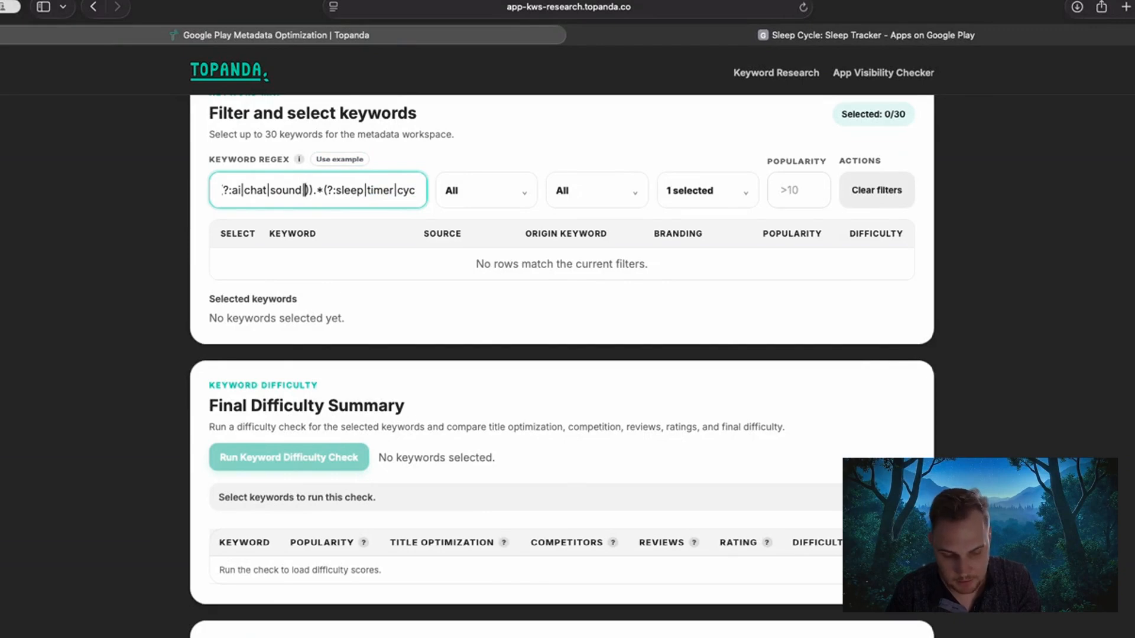
type("medi")
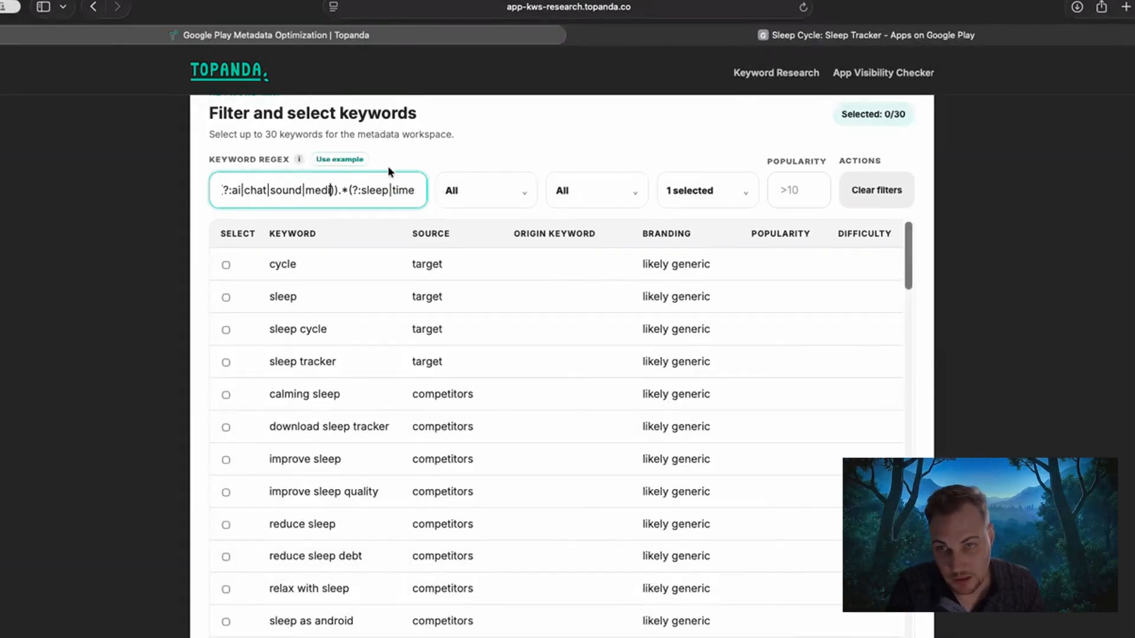
left_click_drag(343, 190, 434, 189)
left_click(118, 247)
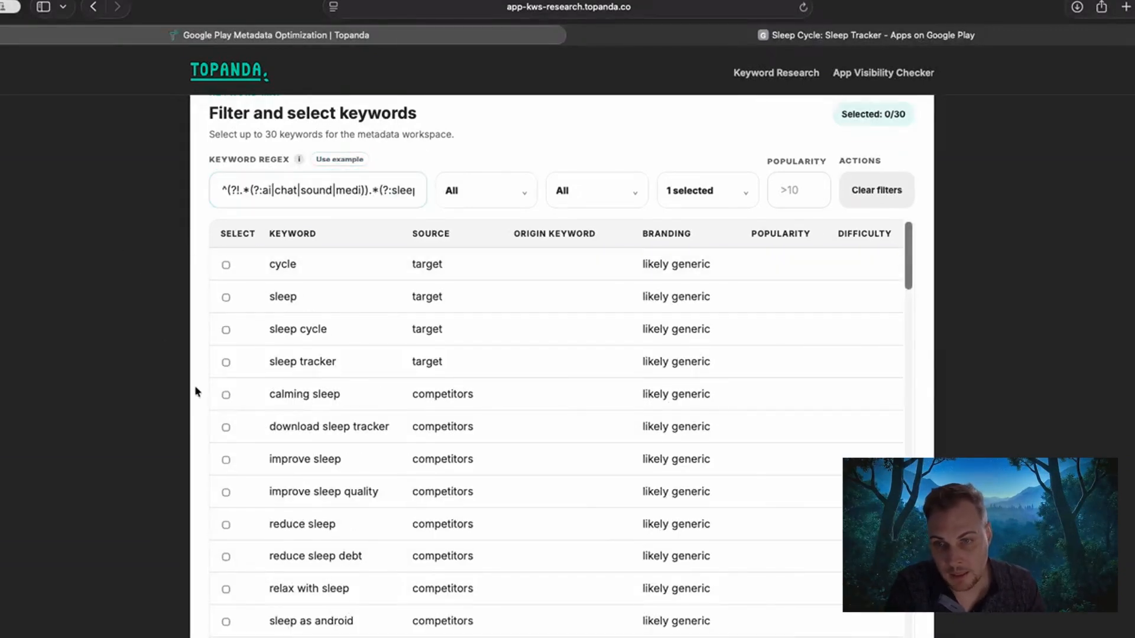
Review the filtered keywords and select "sleep cycle", "sleep tracker" and "calming sleep".
scroll(225, 408, "down", 3)
scroll(222, 423, "up", 3)
scroll(89, 362, "down", 1)
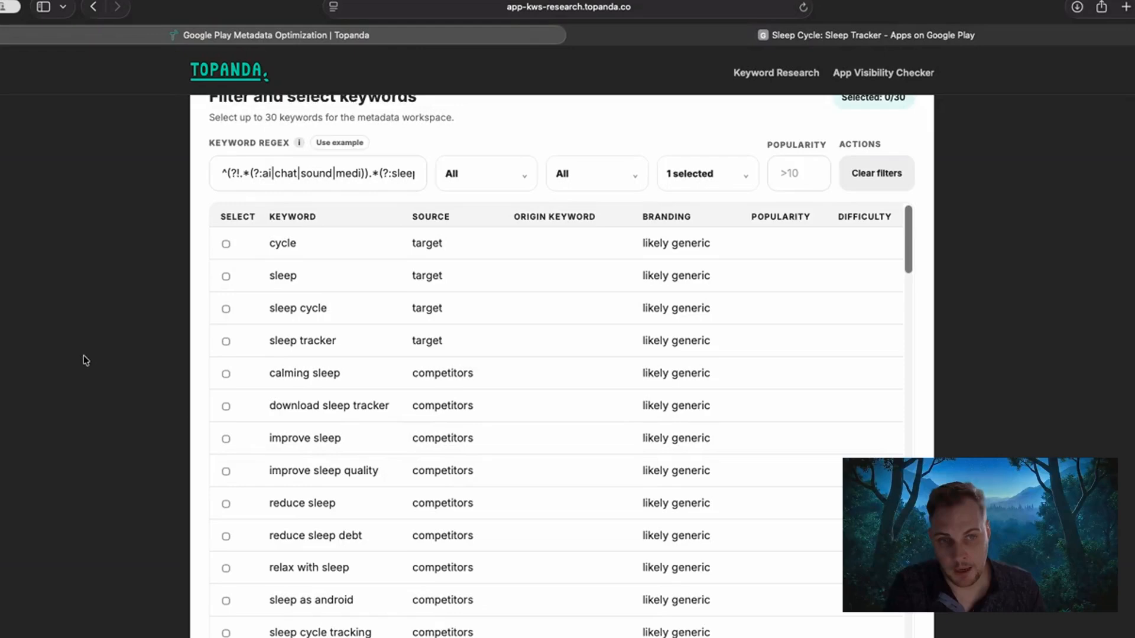
scroll(86, 361, "down", 3)
scroll(71, 385, "up", 1)
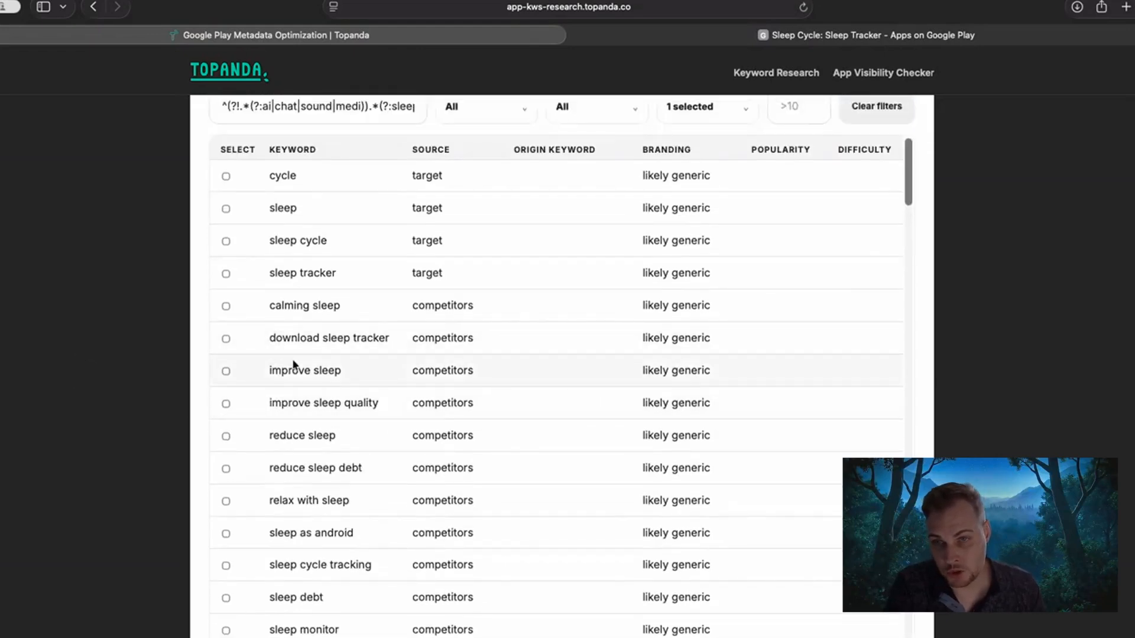
scroll(294, 364, "up", 1)
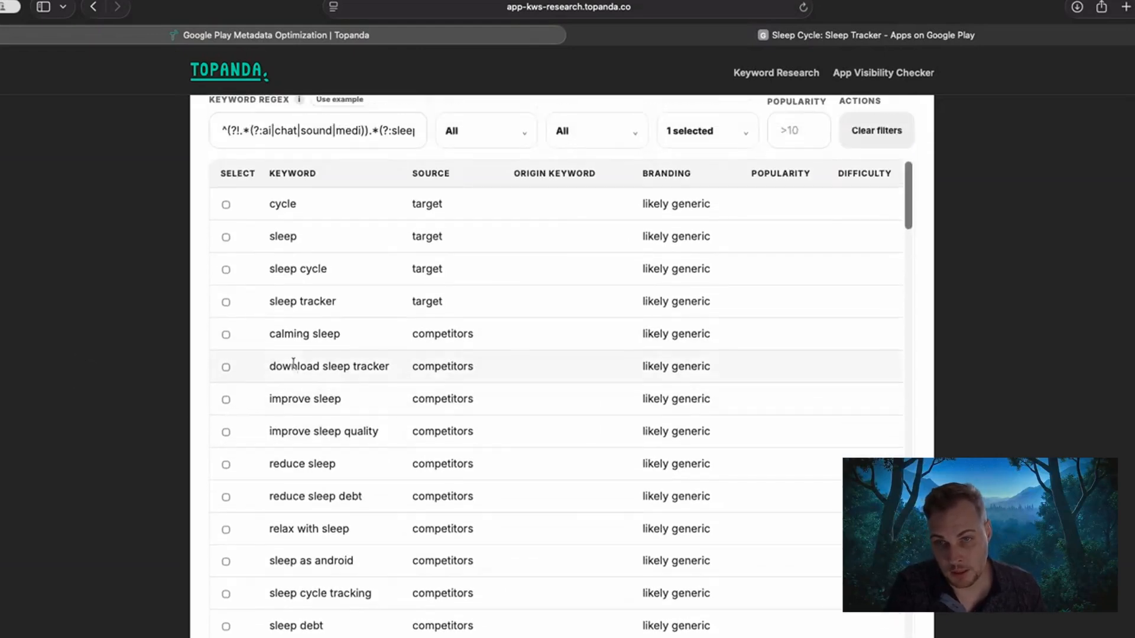
left_click(226, 270)
left_click(226, 302)
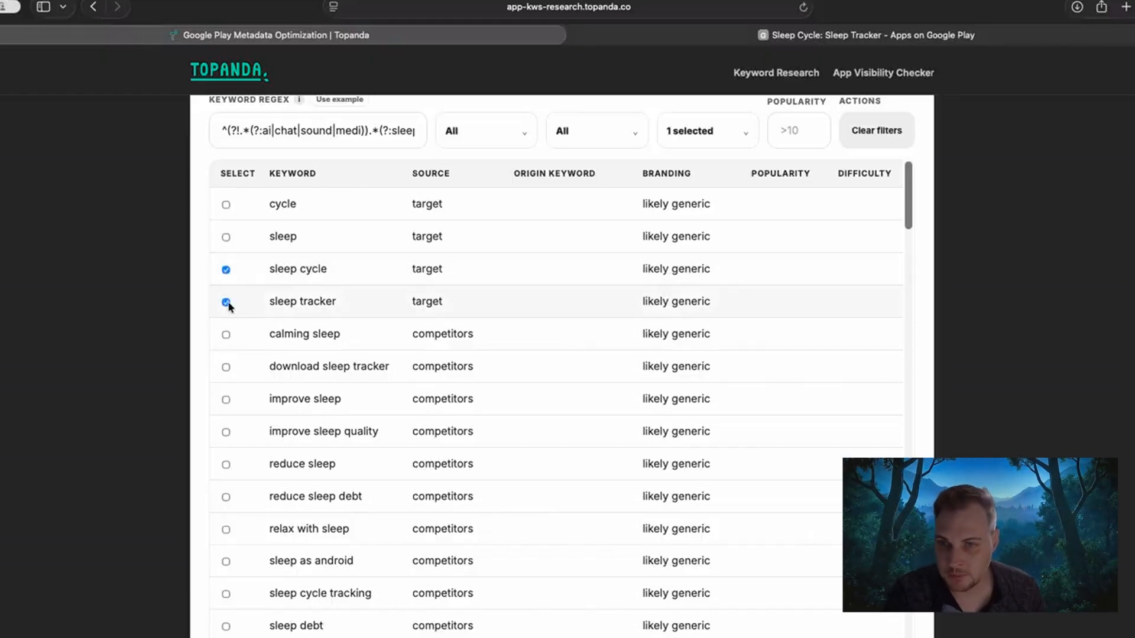
left_click(226, 334)
scroll(226, 337, "down", 1)
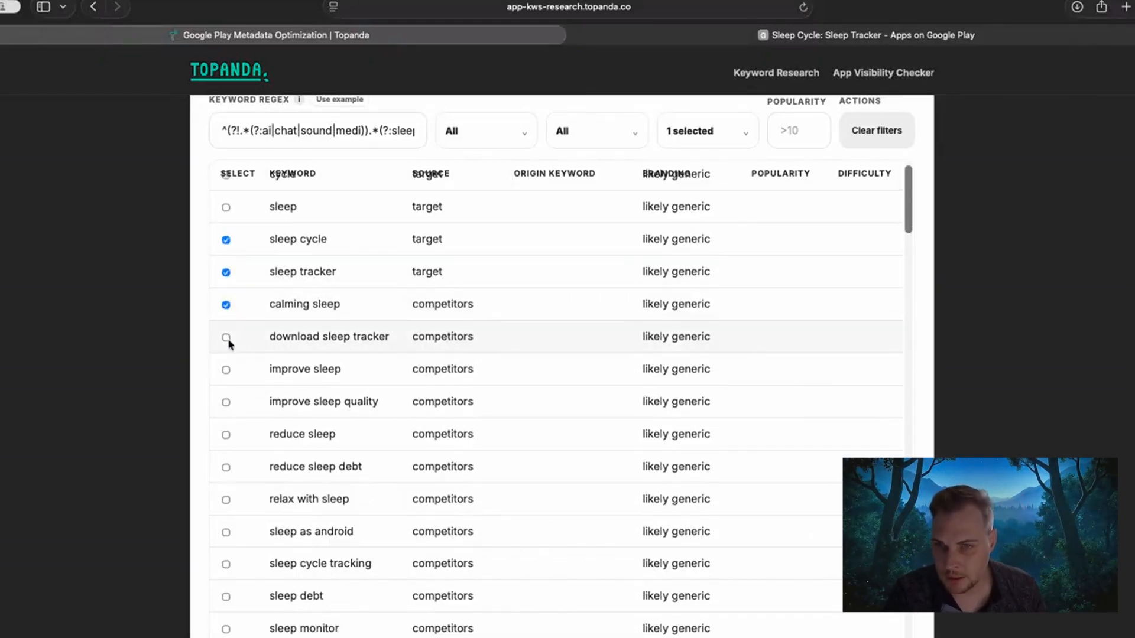
Add "download", "app" and "free" as alternatives between "chat" and "sound" in the regex's excluded terms.
left_click(294, 130)
type("t")
type("down")
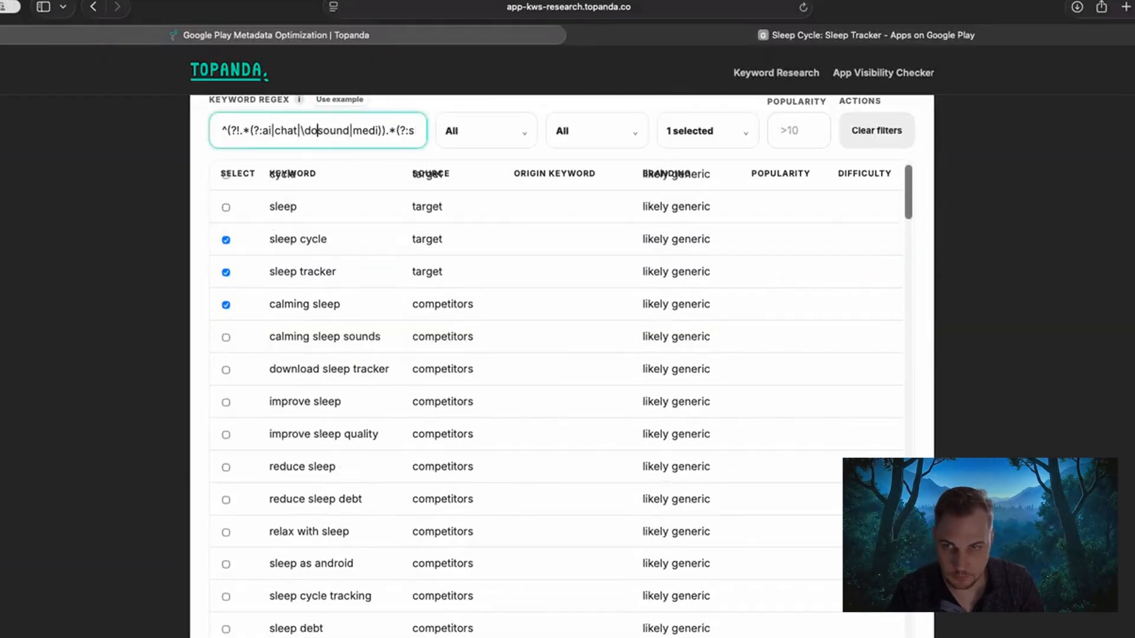
key("BackSpace")
key("BackSpace")
key("BackSpace")
key("BackSpace")
type("do")
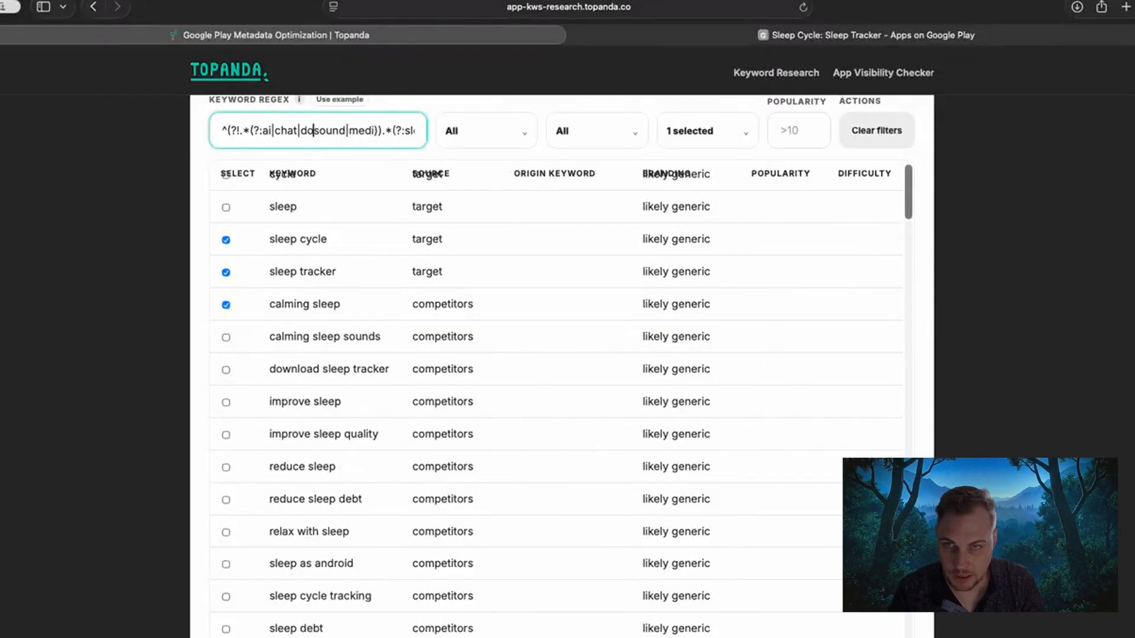
type("wnload")
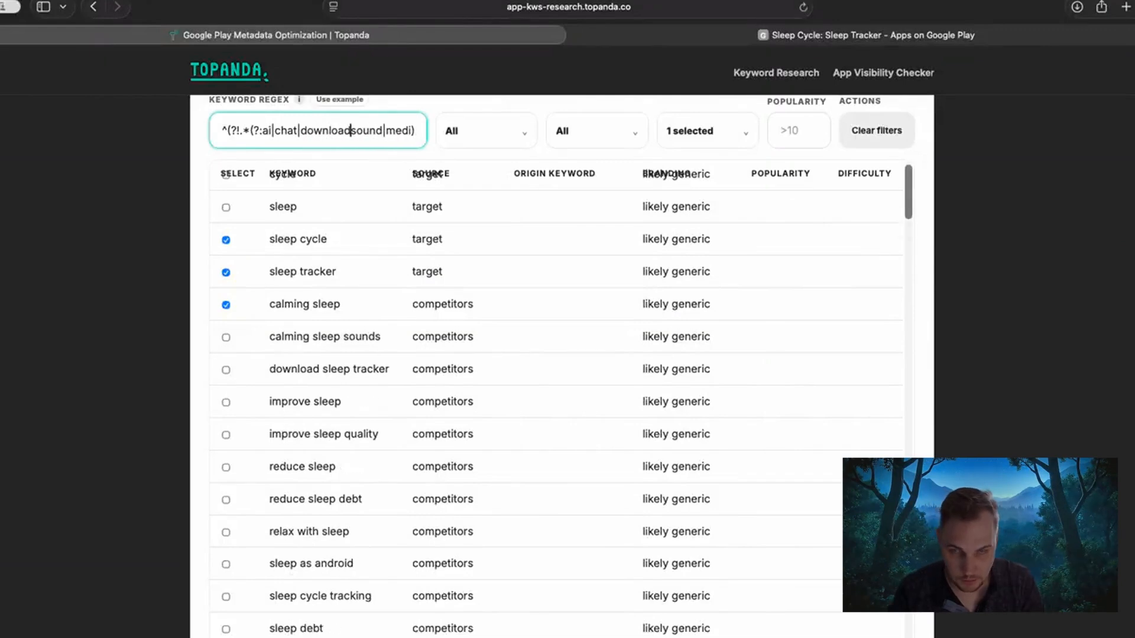
type("|")
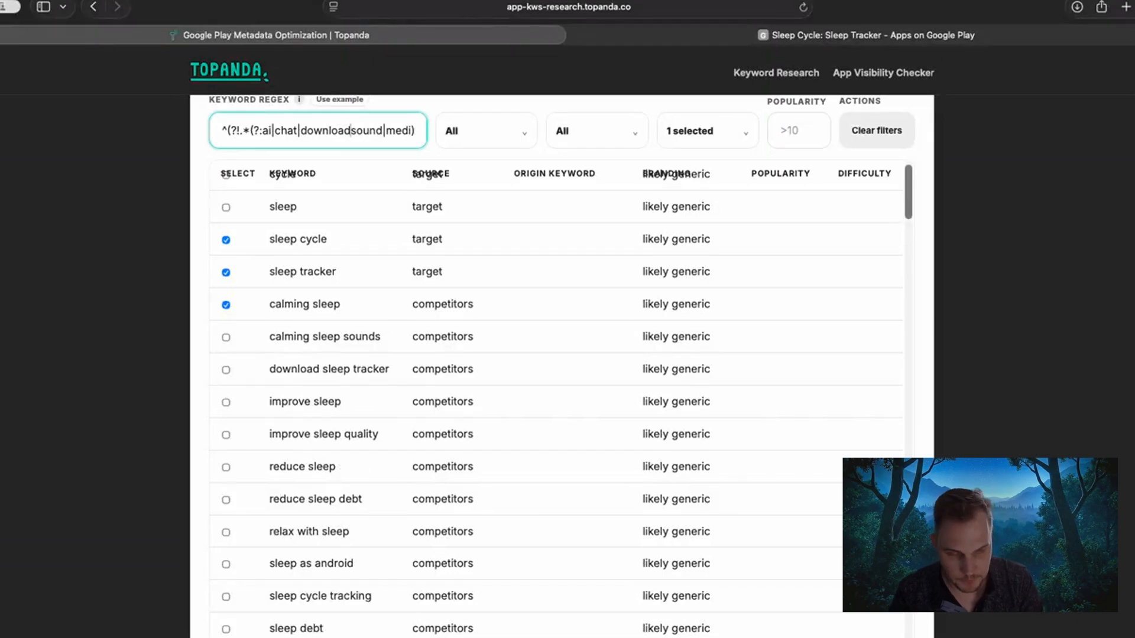
type("app|")
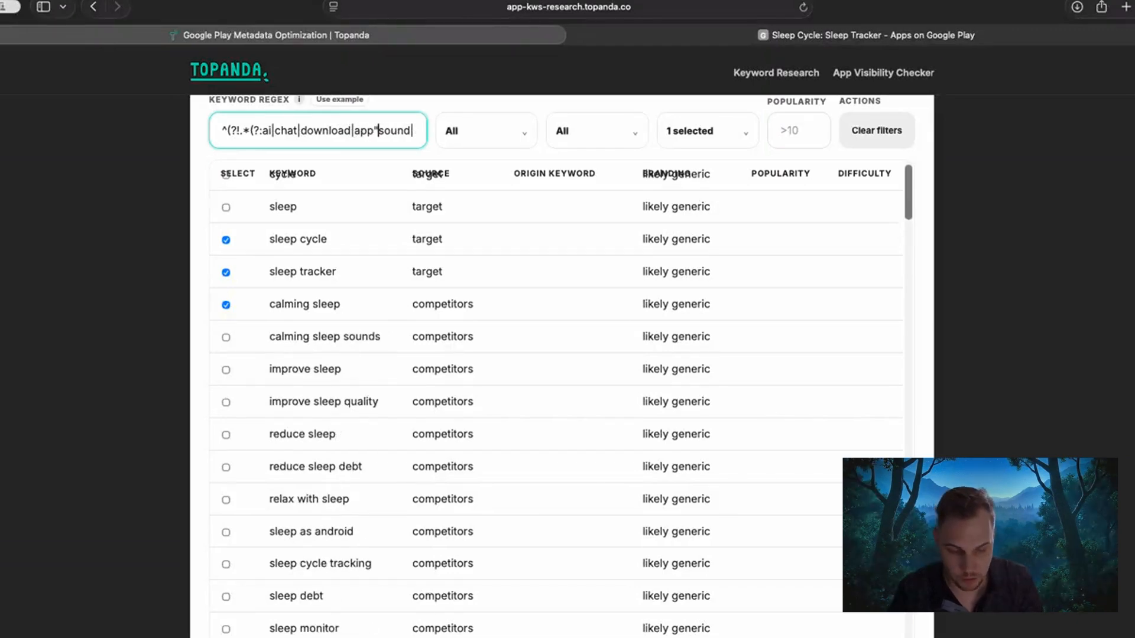
type("free|")
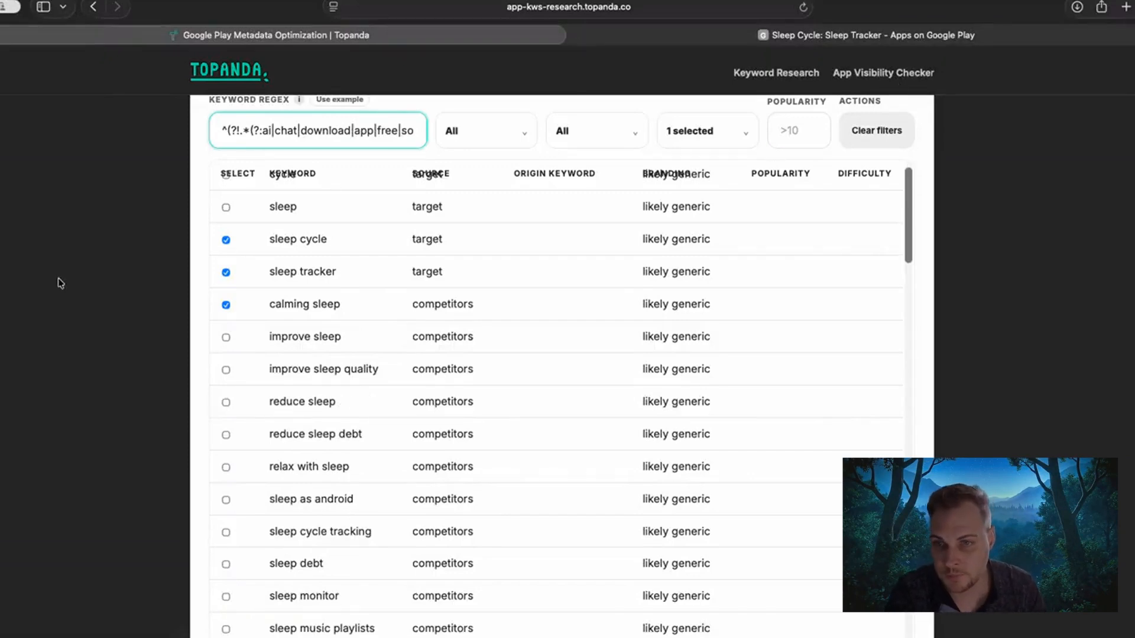
Select the competitor keywords "improve sleep" and "improve sleep quality" in the filtered keyword table.
scroll(136, 298, "down", 2)
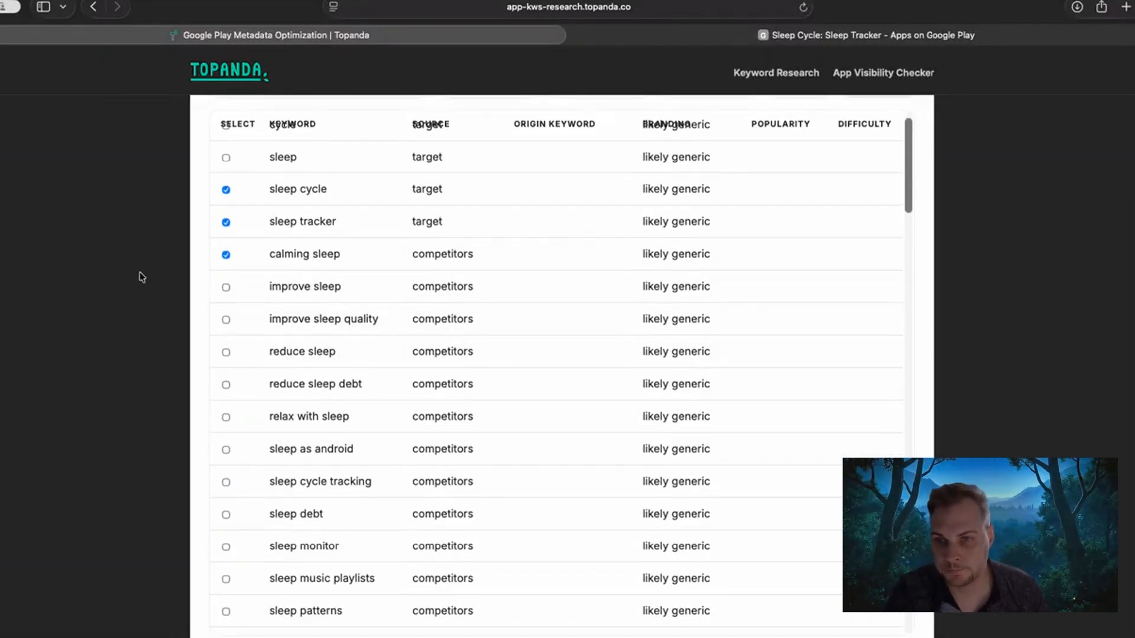
scroll(237, 290, "down", 1)
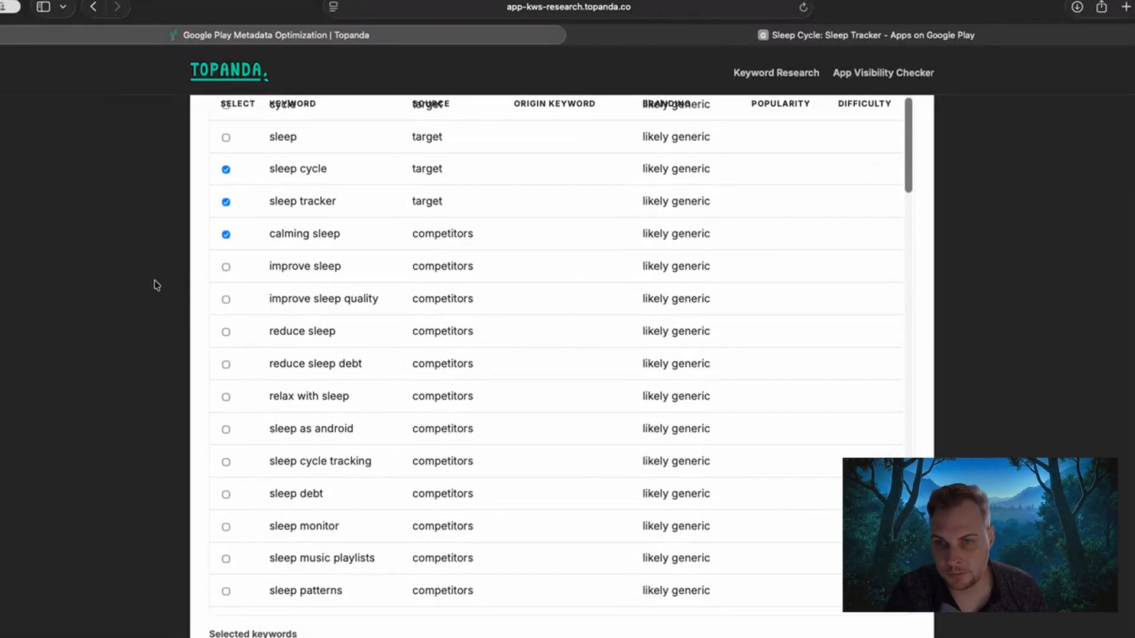
left_click(225, 267)
left_click(225, 301)
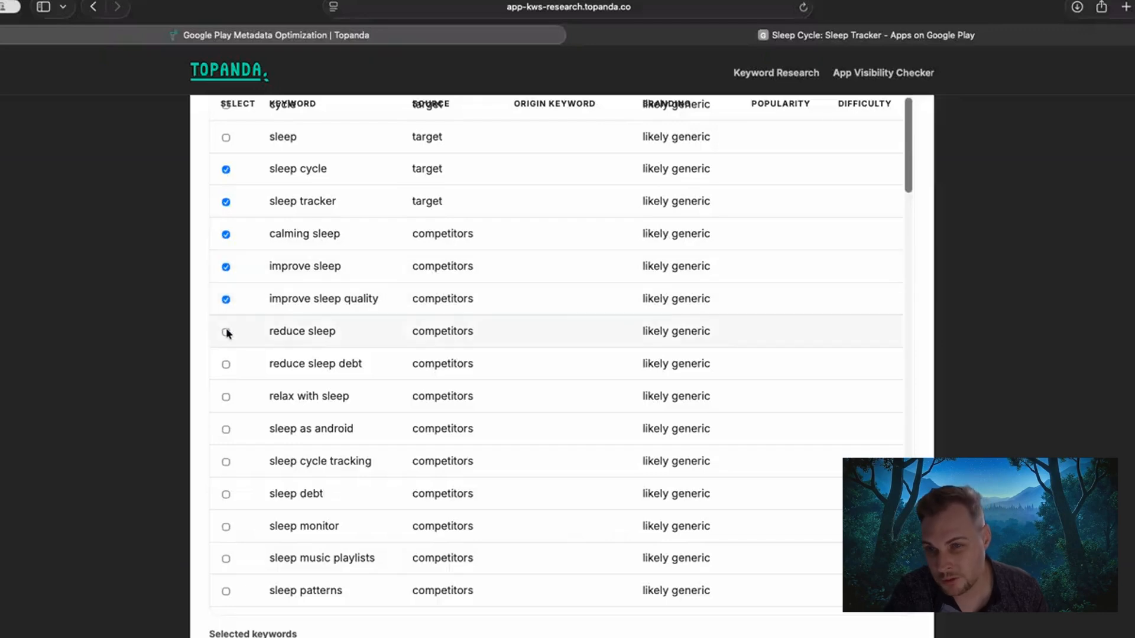
Select the competitor keywords "sleep cycle tracking", "sleep debt", "reduce sleep debt" and "sleep monitor".
scroll(260, 308, "down", 2)
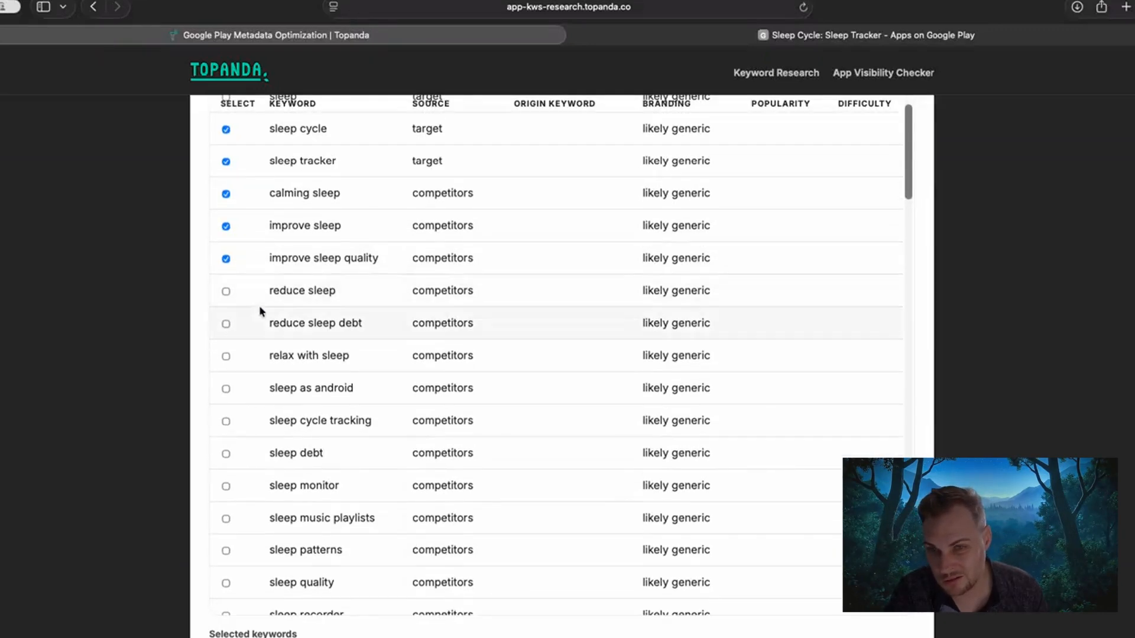
scroll(259, 319, "down", 1)
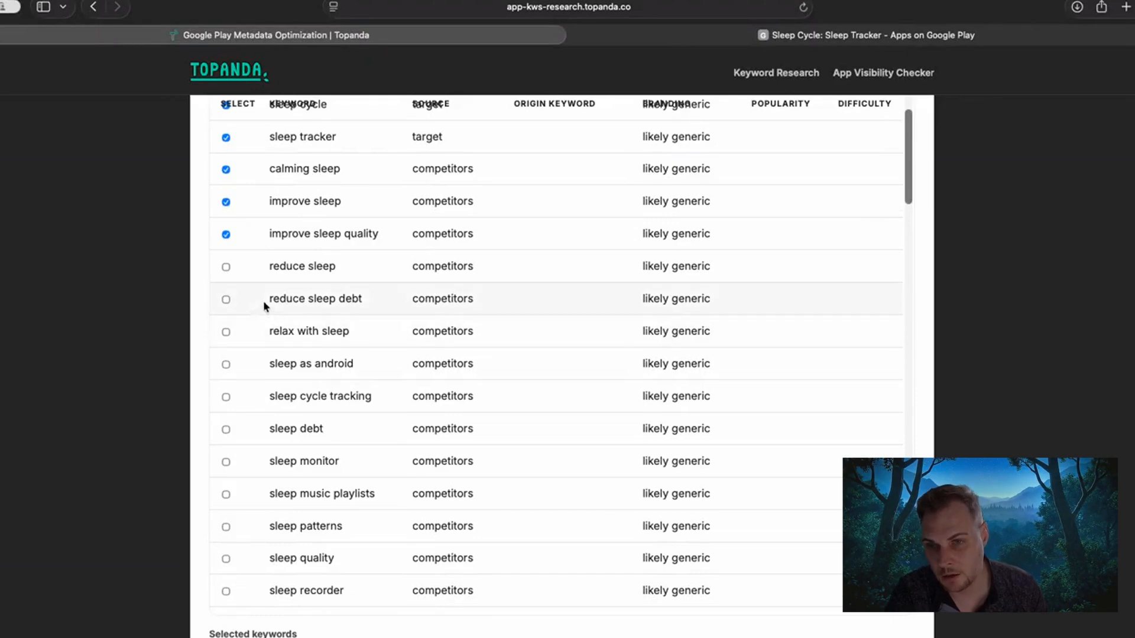
scroll(264, 302, "down", 1)
scroll(263, 307, "down", 1)
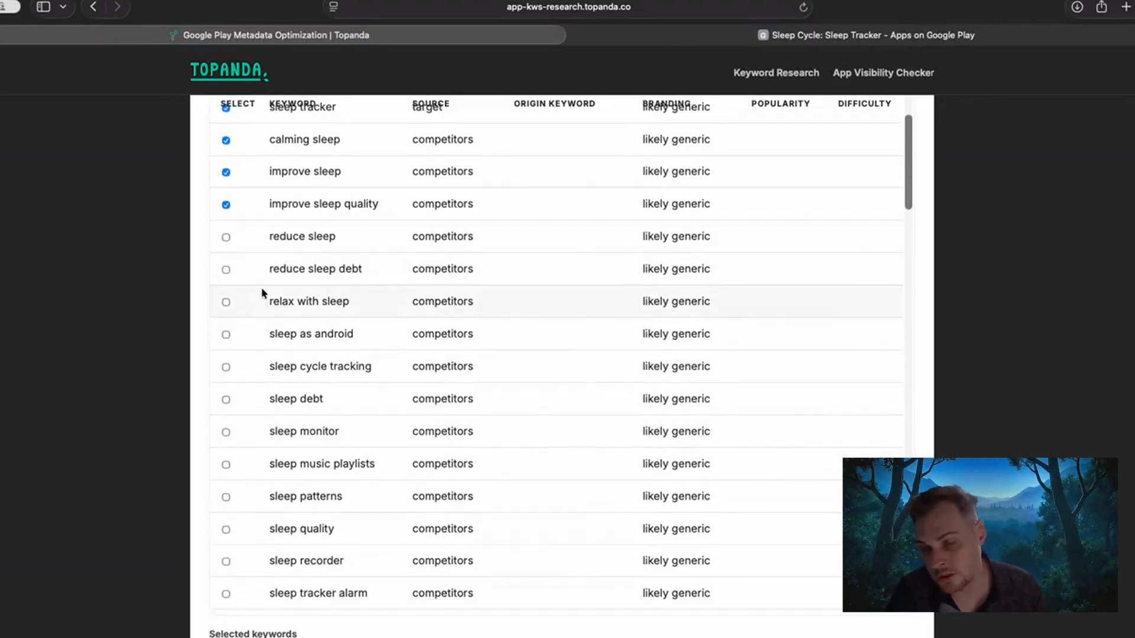
scroll(262, 289, "down", 2)
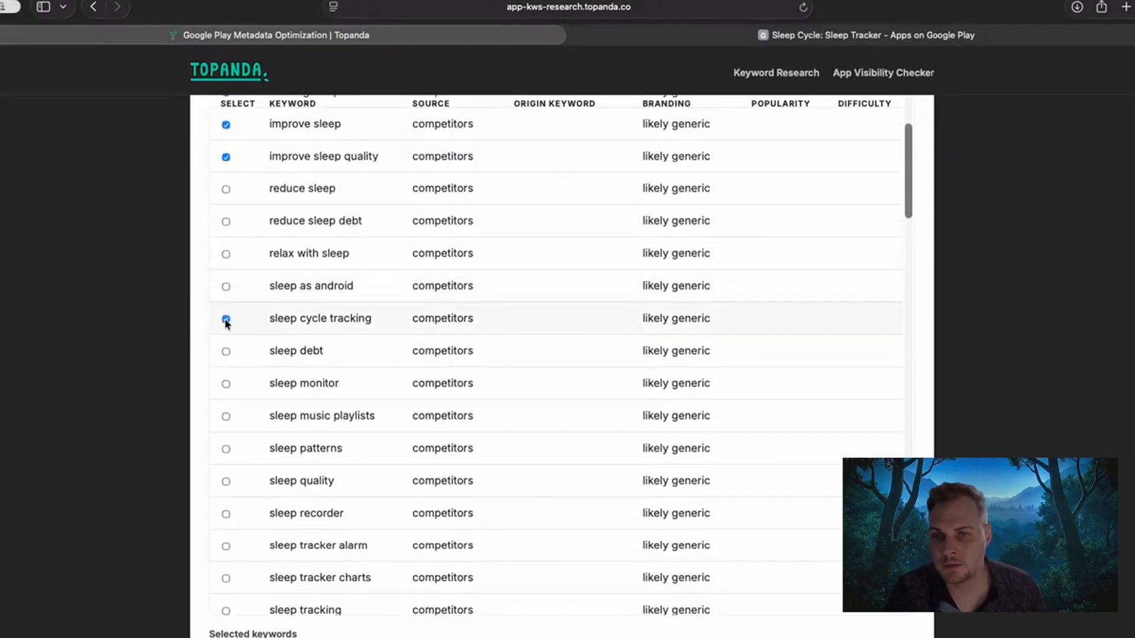
scroll(227, 319, "down", 3)
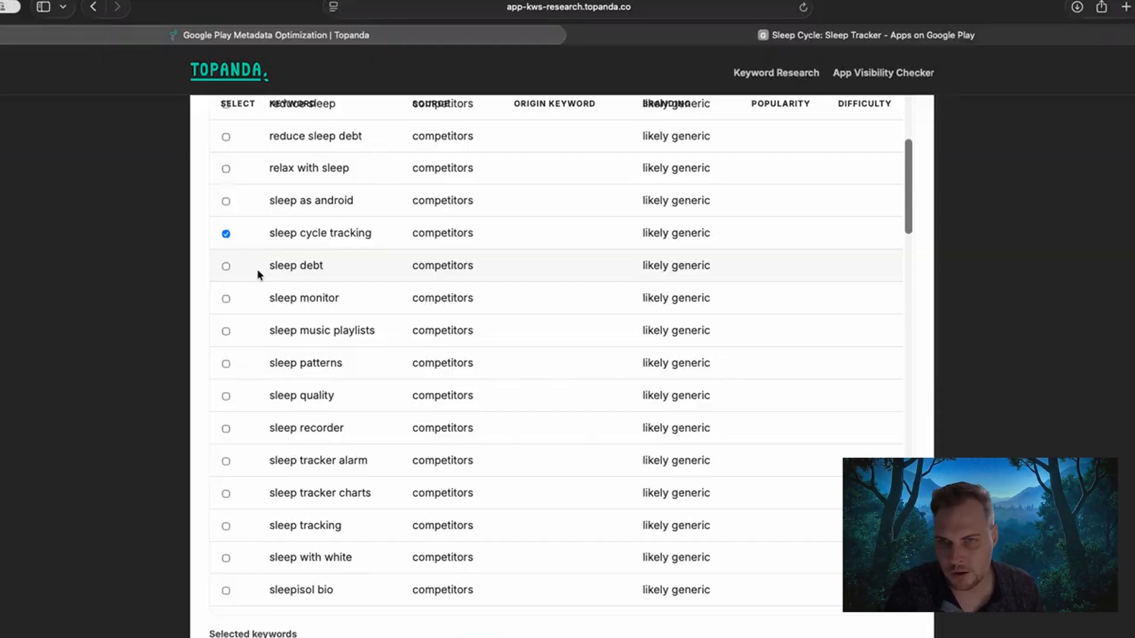
left_click(226, 266)
left_click(226, 136)
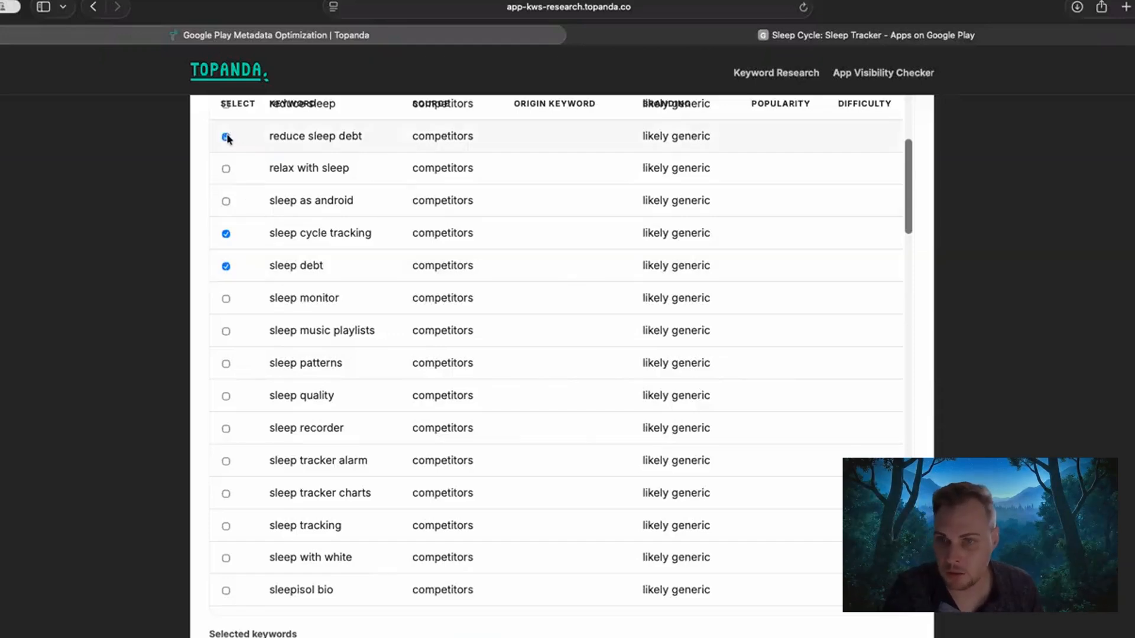
left_click(226, 299)
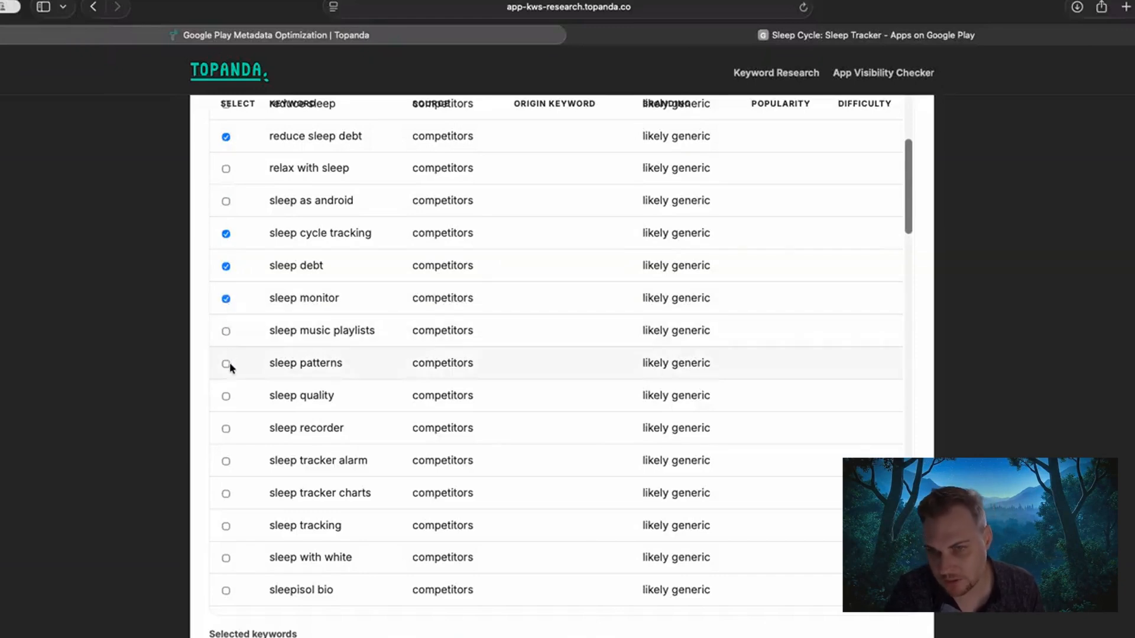
Select the competitor keywords "sleep patterns", "sleep quality", "sleep recorder", "sleep tracker alarm", "sleep tracker charts" and "sleep tracking".
scroll(243, 351, "down", 1)
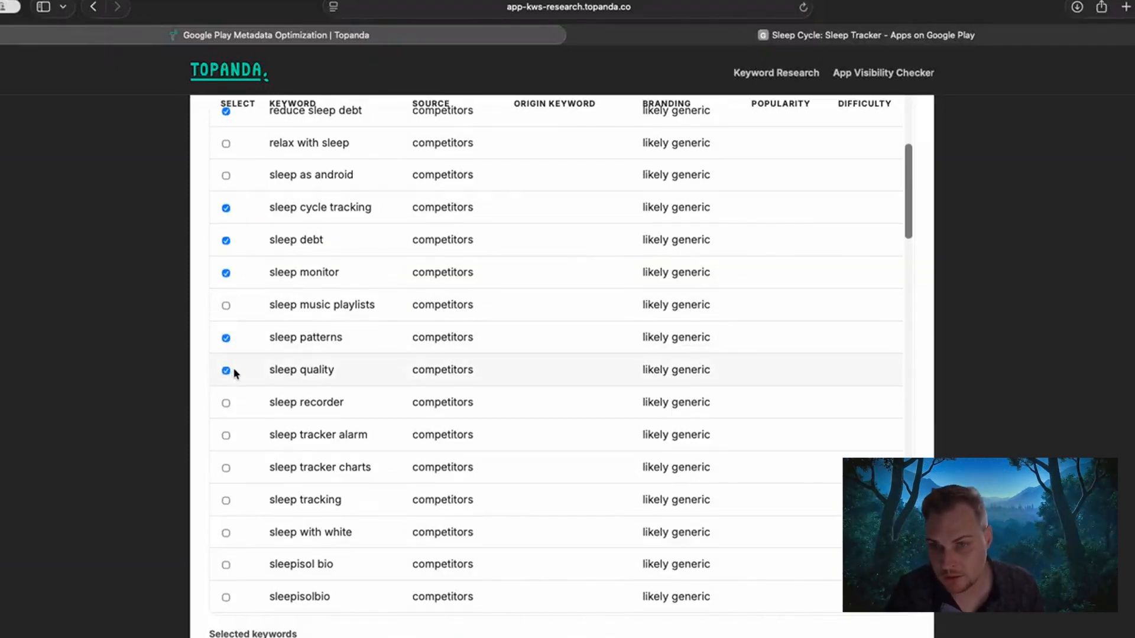
scroll(234, 374, "down", 1)
left_click(227, 376)
scroll(236, 375, "down", 1)
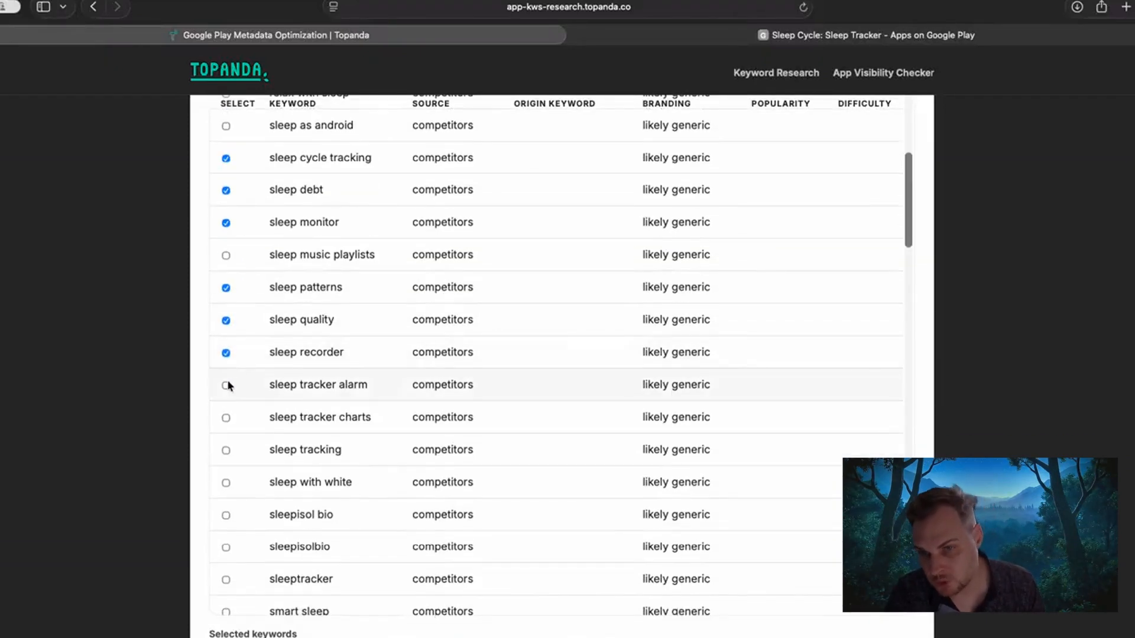
left_click(227, 386)
left_click(226, 418)
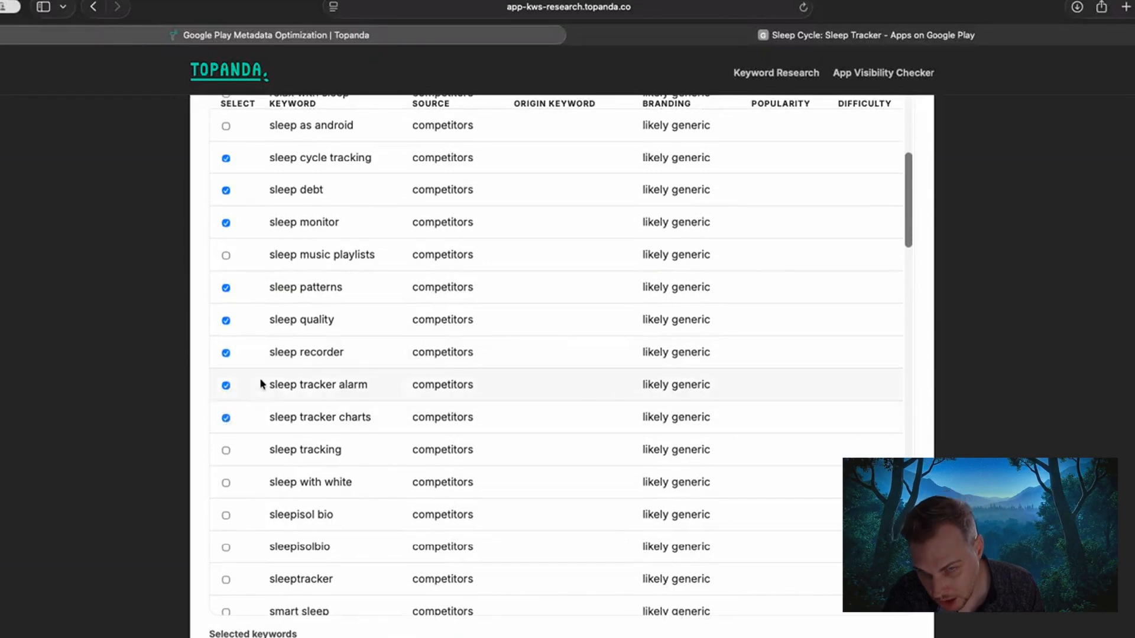
scroll(228, 385, "down", 5)
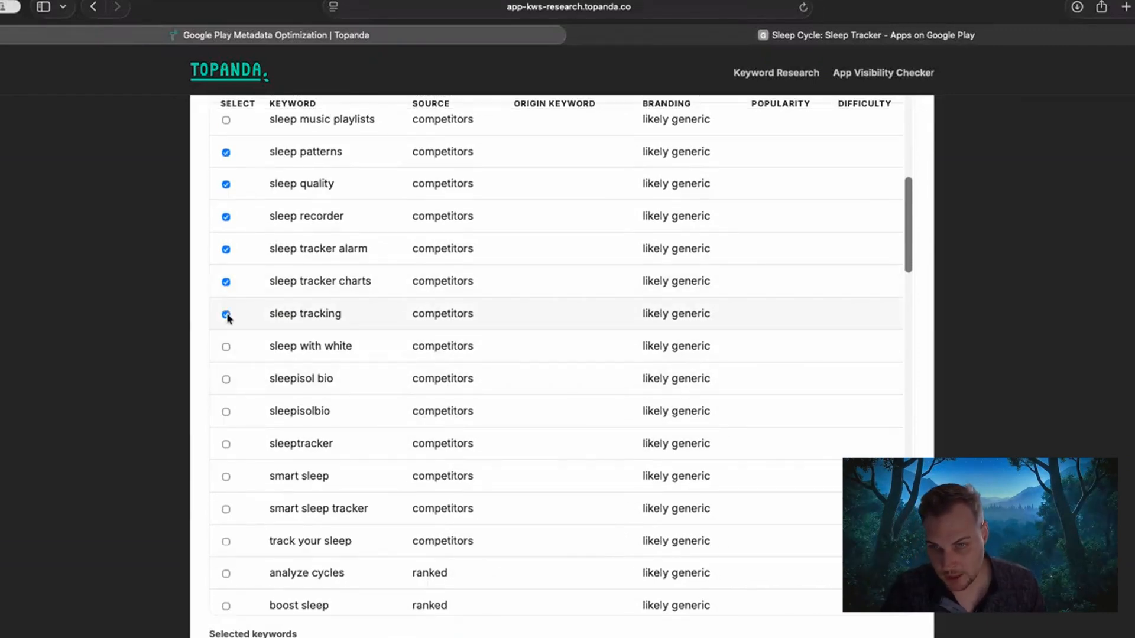
Examine the competitor keyword "sleepisol bio" and the branding classification assigned to it.
scroll(232, 363, "down", 1)
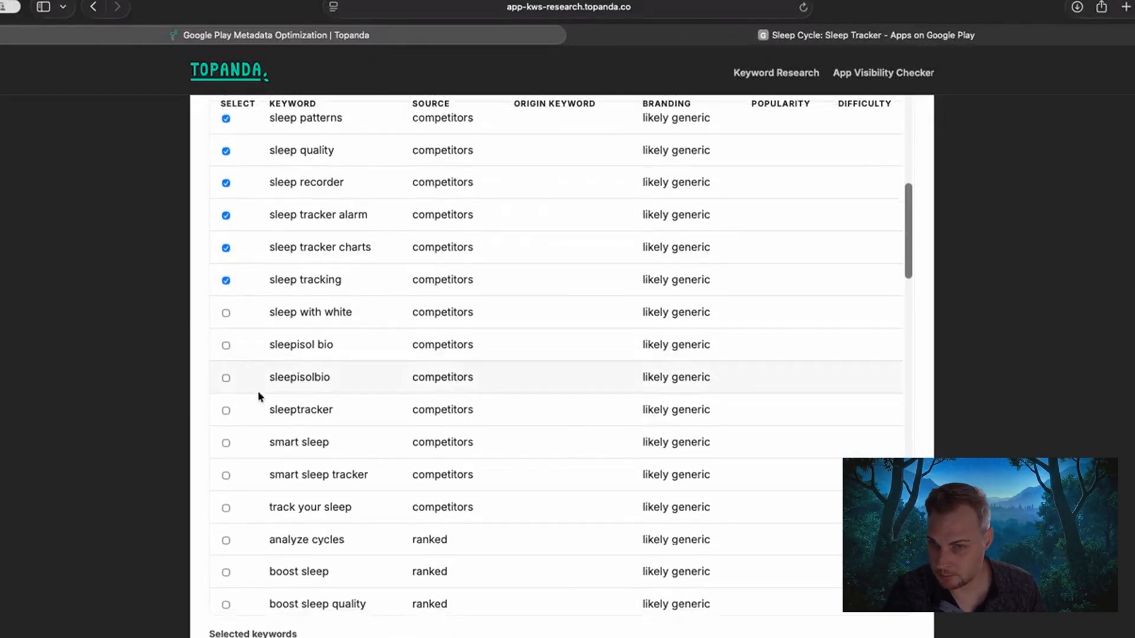
left_click_drag(263, 340, 311, 341)
left_click(378, 358)
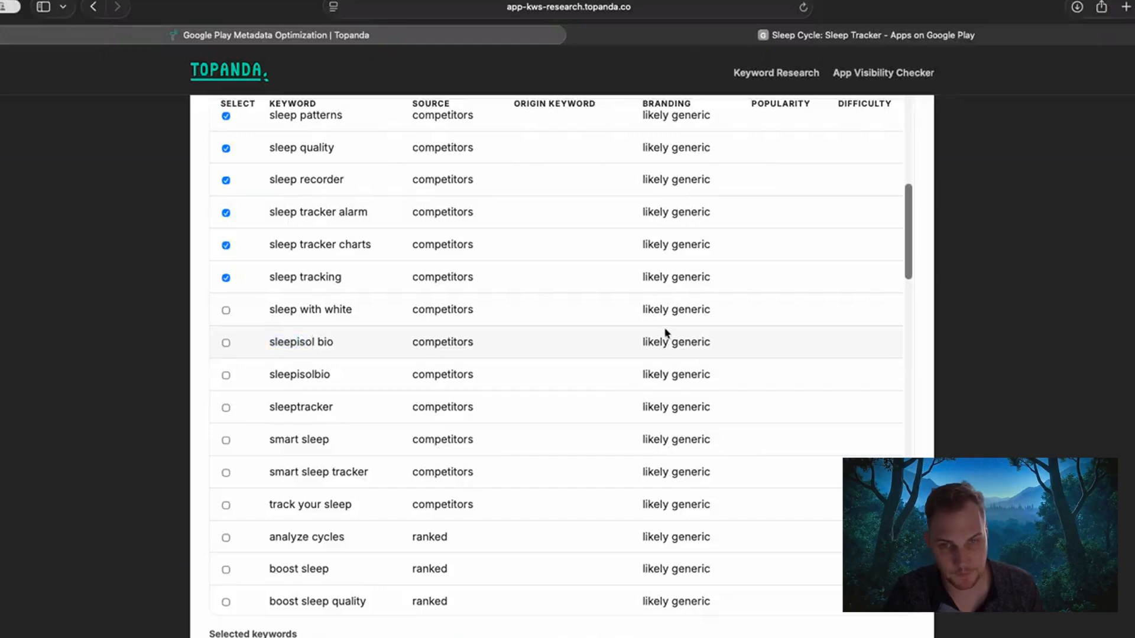
left_click_drag(683, 343, 635, 341)
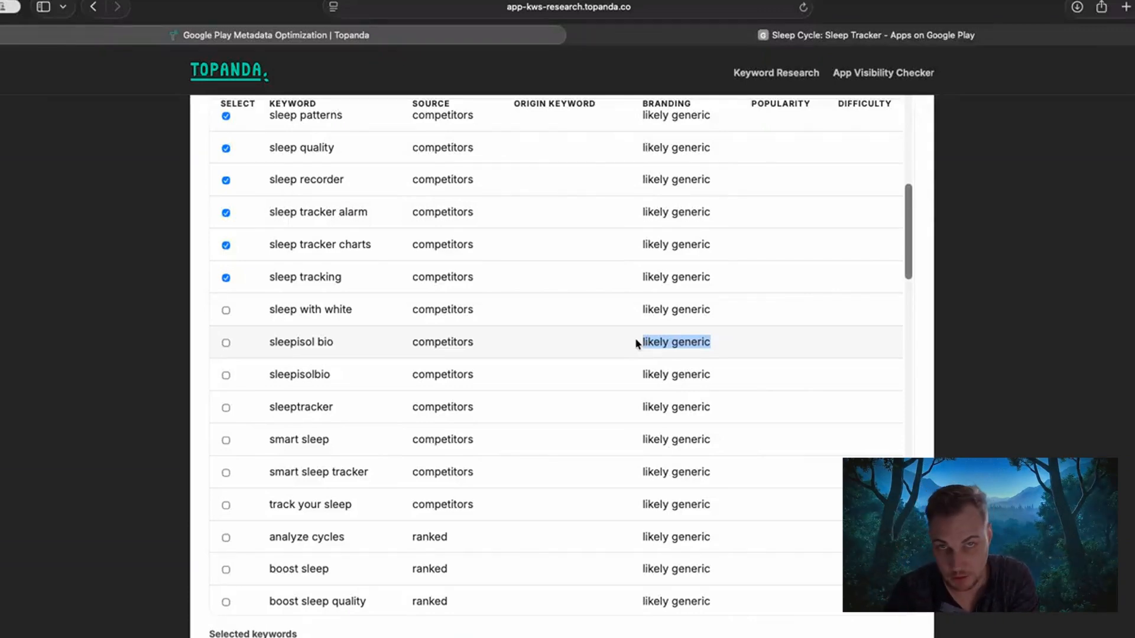
left_click(640, 343)
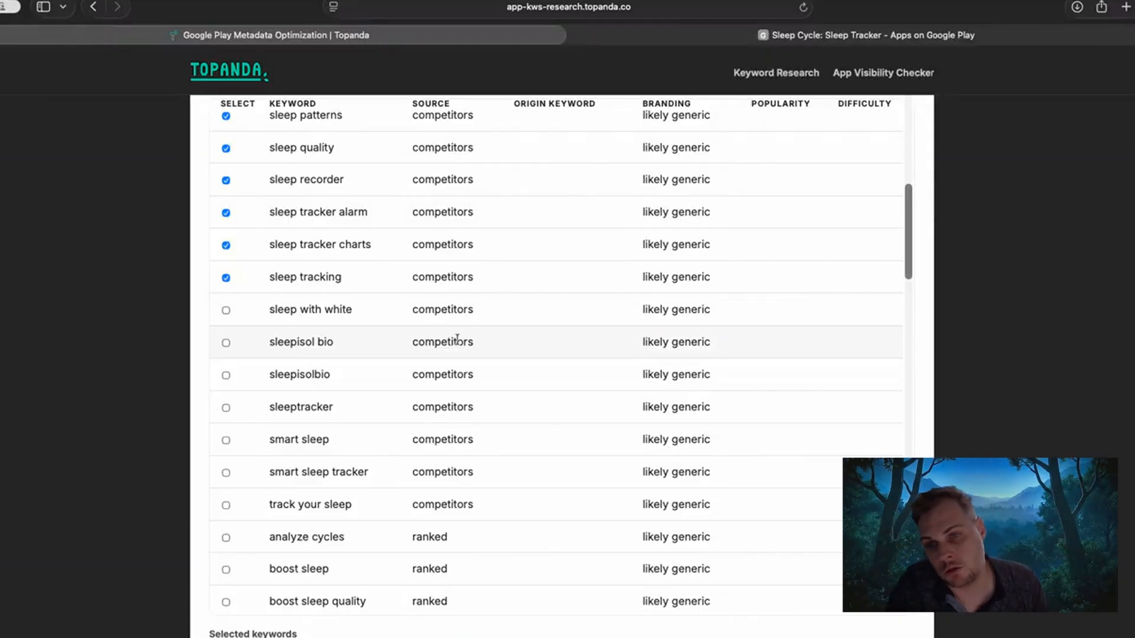
left_click_drag(641, 342, 717, 342)
left_click(712, 343)
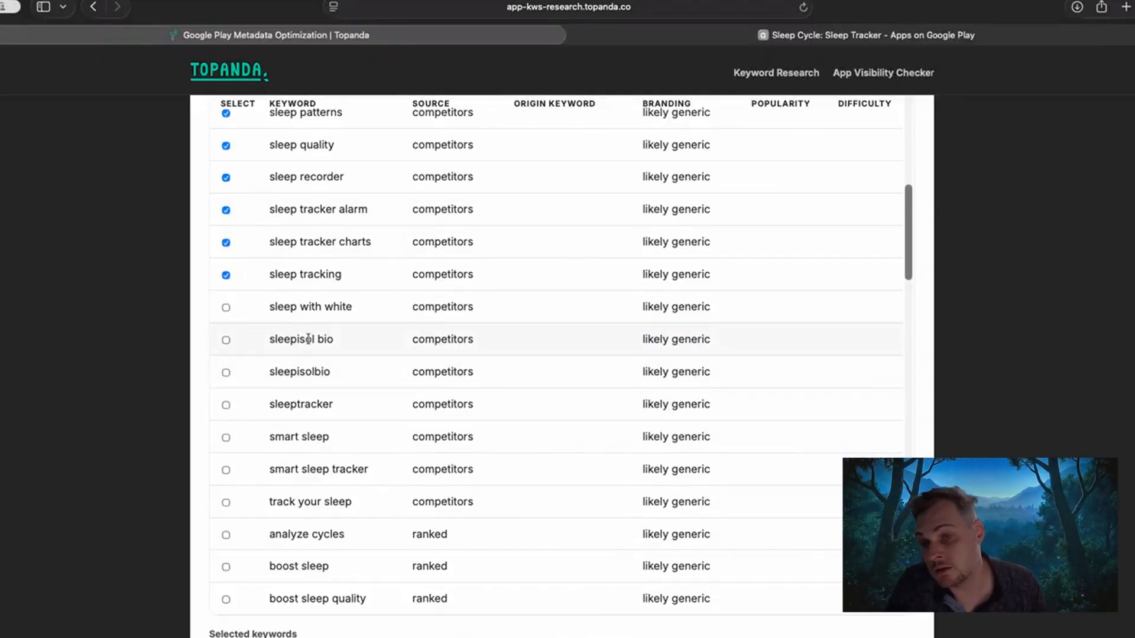
Select the competitor keywords "smart sleep", "smart sleep tracker" and "track your sleep".
scroll(310, 339, "down", 2)
scroll(312, 345, "down", 1)
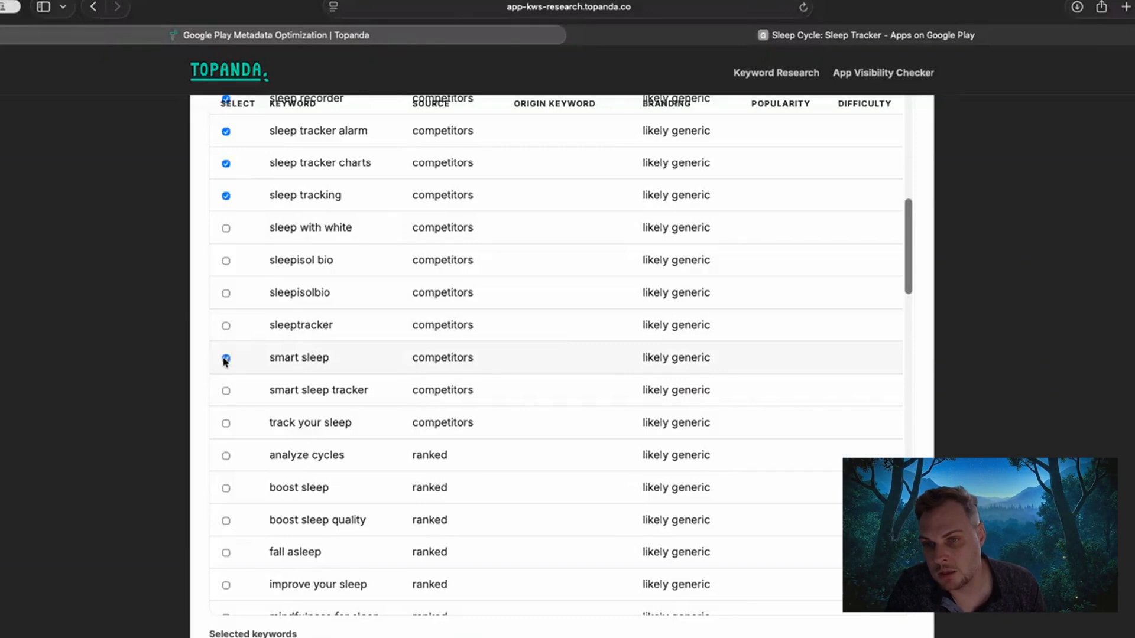
left_click(226, 391)
scroll(226, 391, "down", 1)
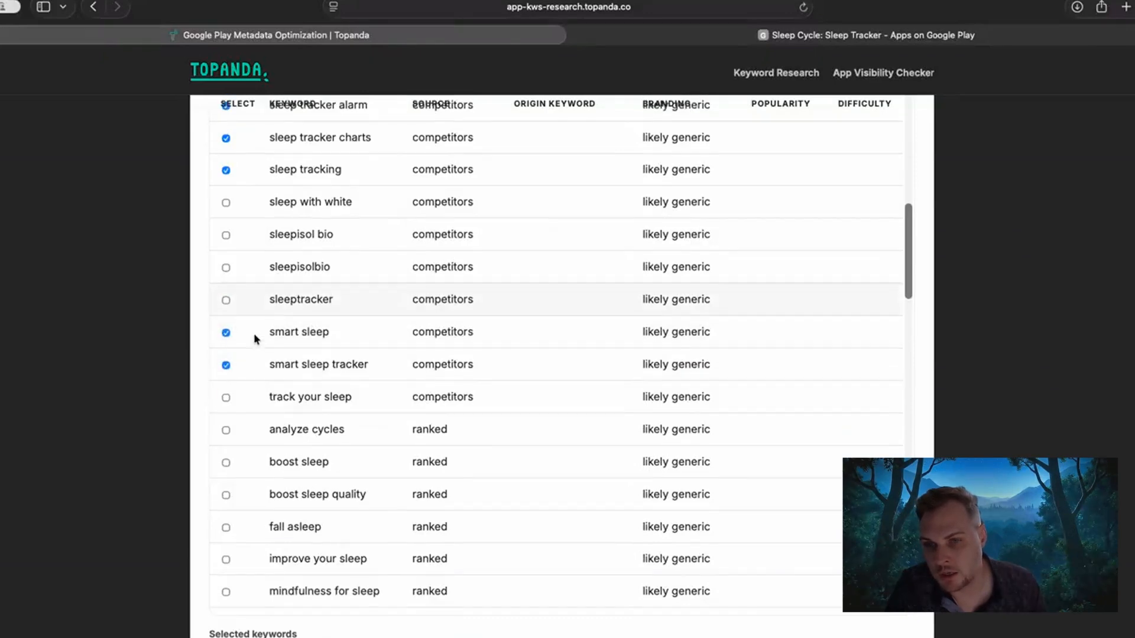
left_click(226, 397)
Select the ranked keywords "boost sleep", "fall asleep" and "improve your sleep".
scroll(260, 374, "down", 4)
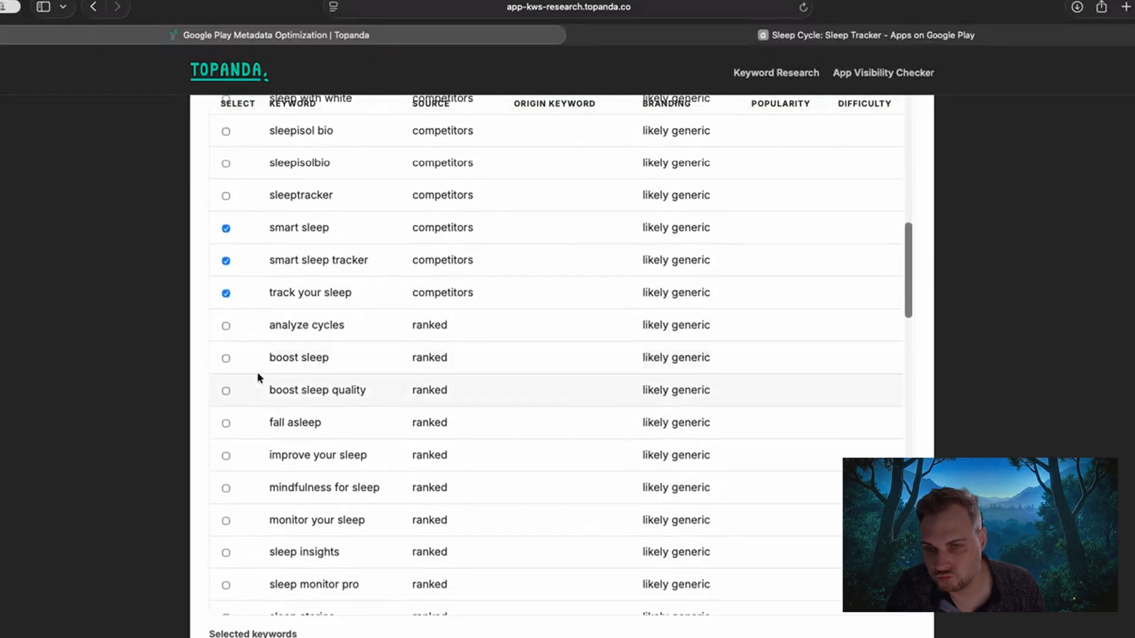
scroll(257, 376, "down", 2)
left_click(226, 311)
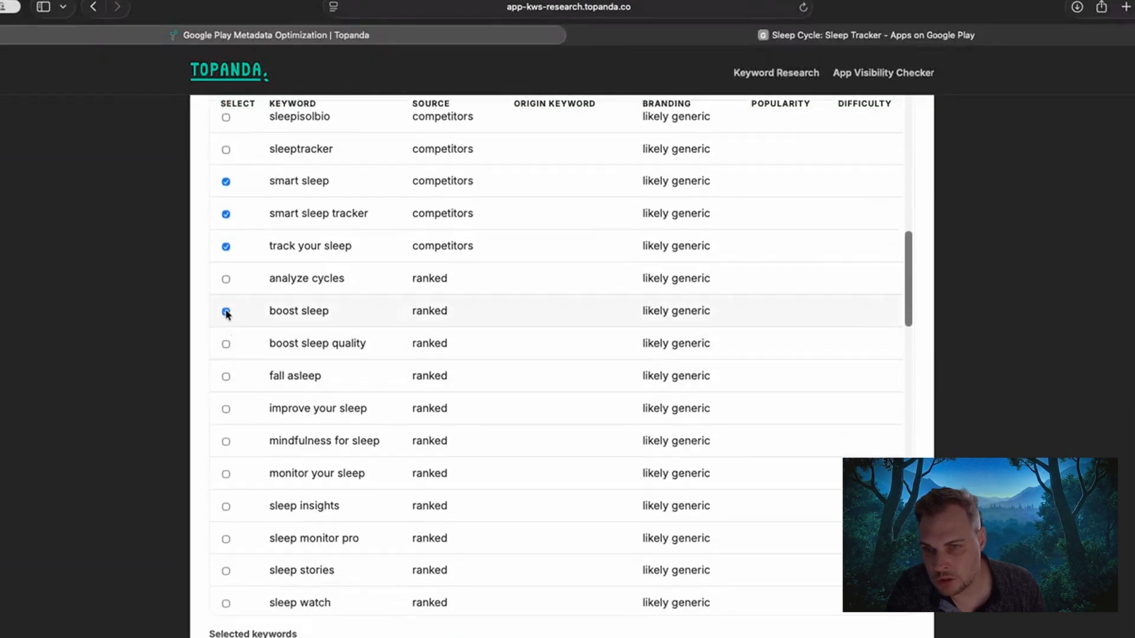
left_click(226, 377)
scroll(236, 389, "down", 1)
left_click(227, 392)
Select the ranked keywords "mindfulness for sleep", "monitor your sleep" and "sleep insights".
scroll(231, 396, "down", 1)
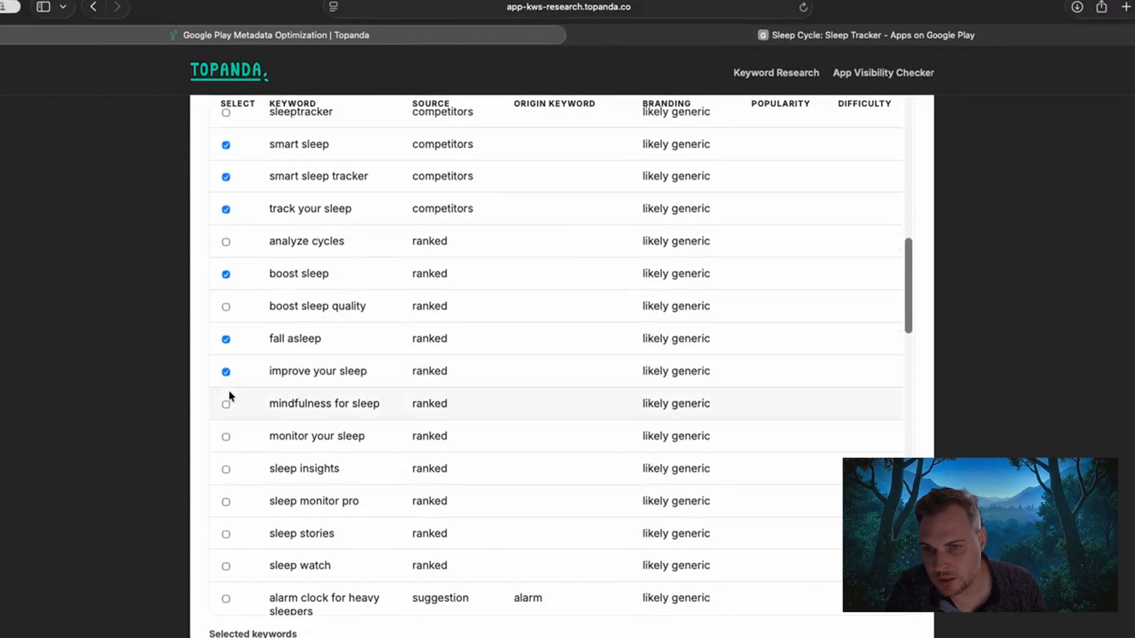
scroll(228, 383, "down", 1)
left_click(225, 383)
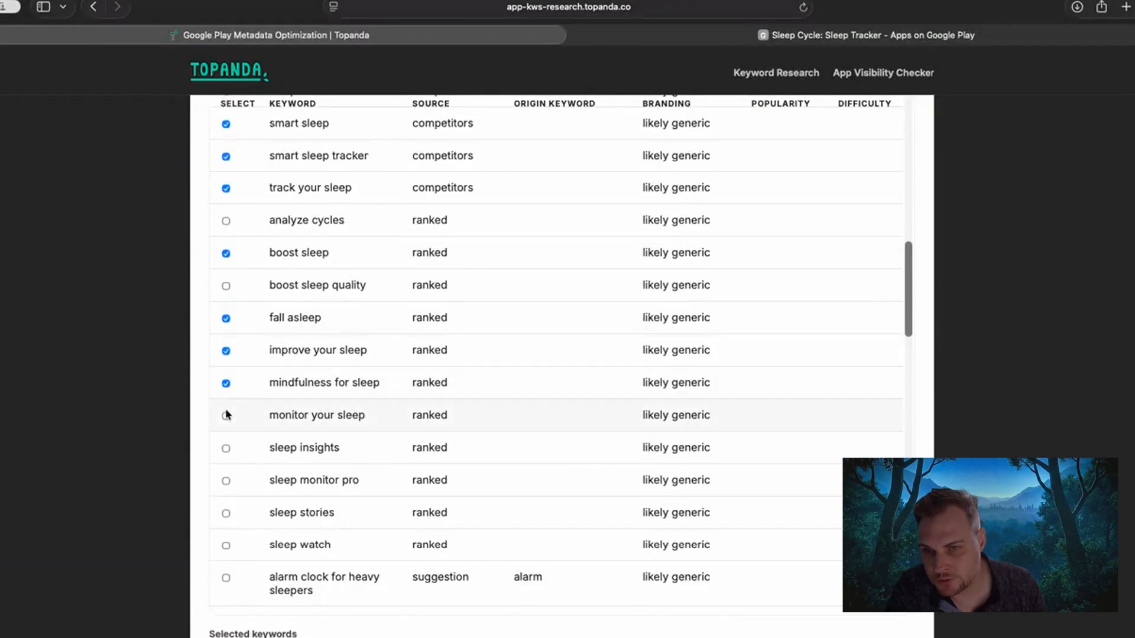
scroll(239, 413, "down", 1)
left_click(225, 445)
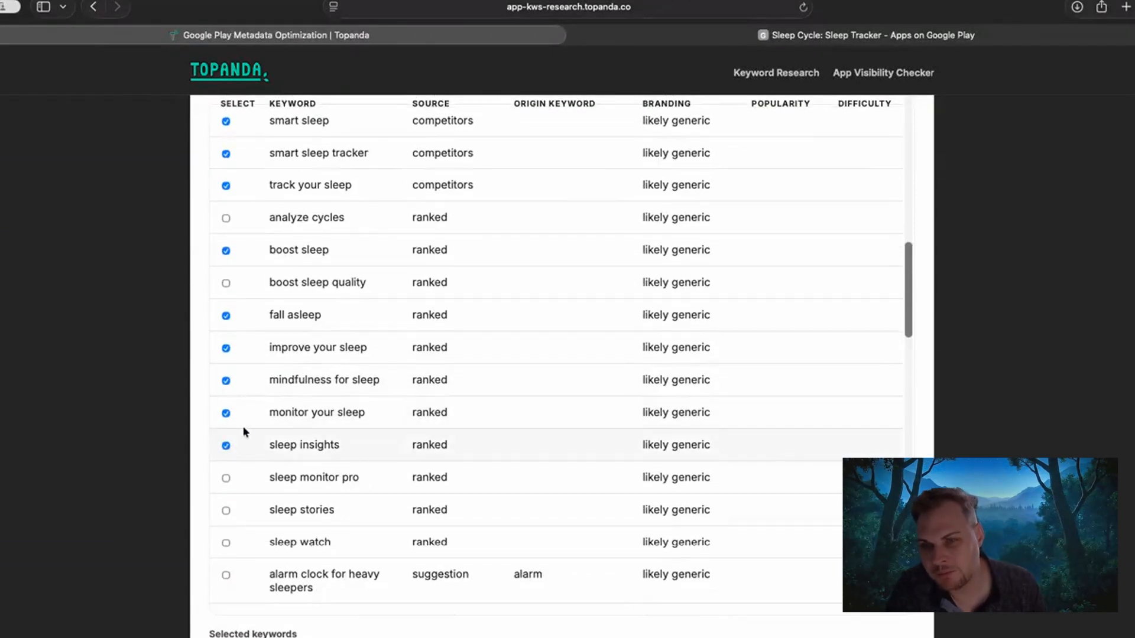
Review the remaining ranked keywords and select "sleep stories".
scroll(272, 393, "down", 3)
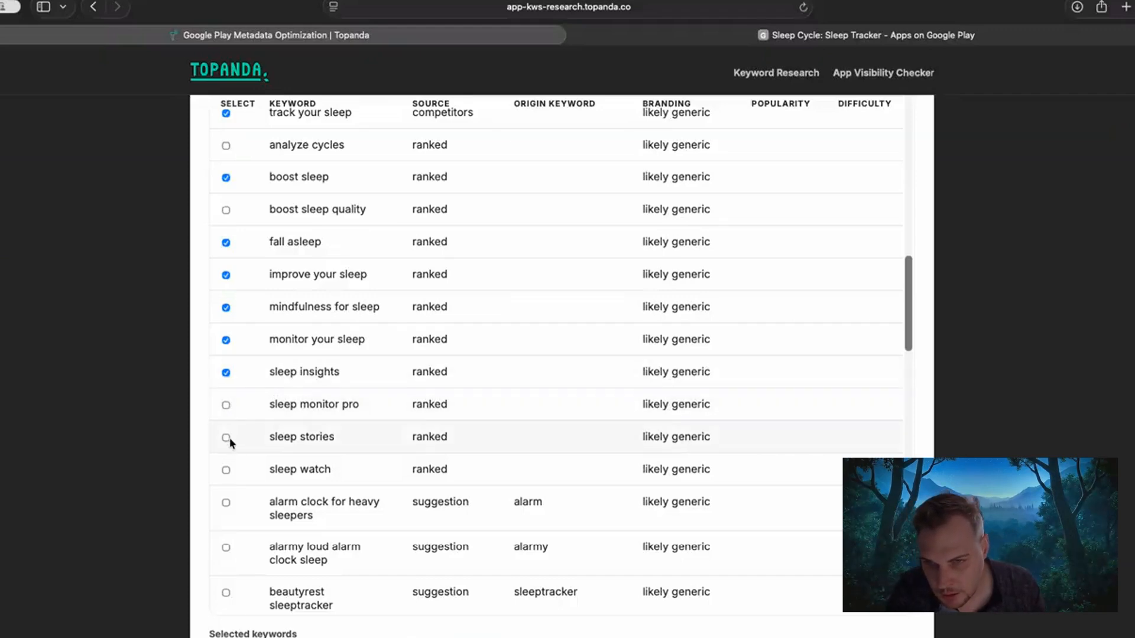
scroll(229, 437, "down", 2)
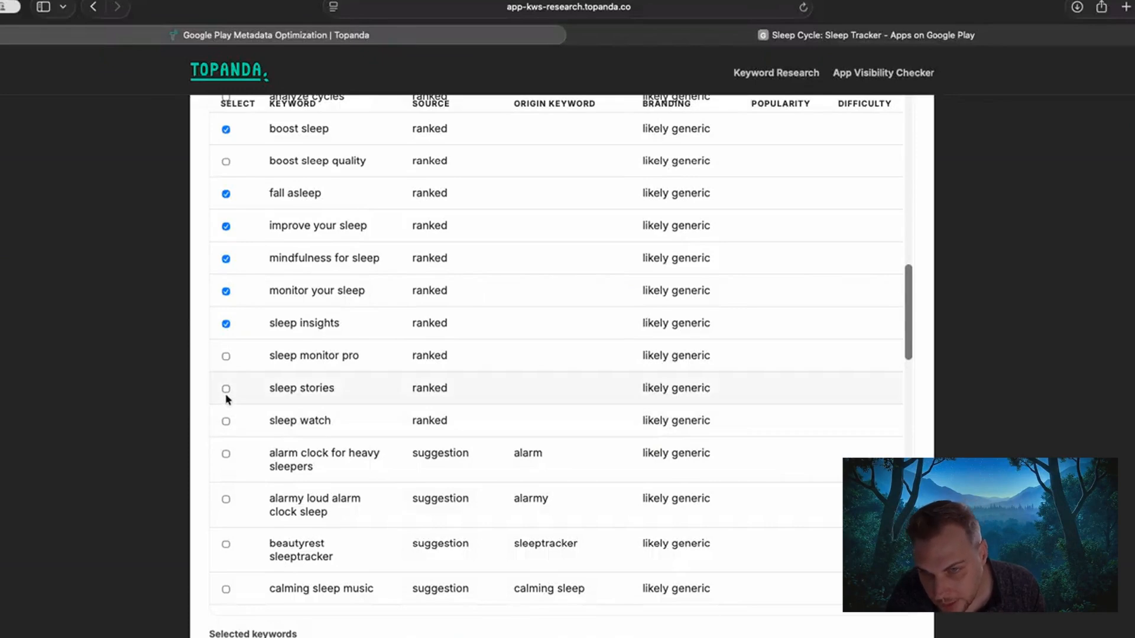
scroll(243, 420, "down", 5)
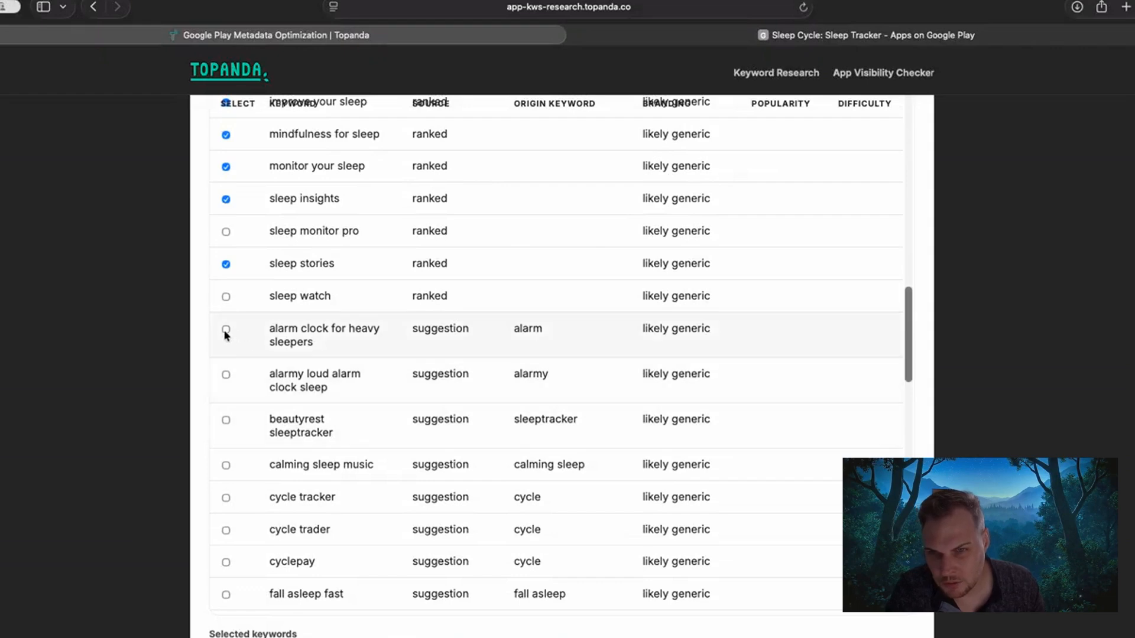
Select the suggested keywords "fall asleep fast" and "fall asleep instantly".
scroll(258, 362, "down", 2)
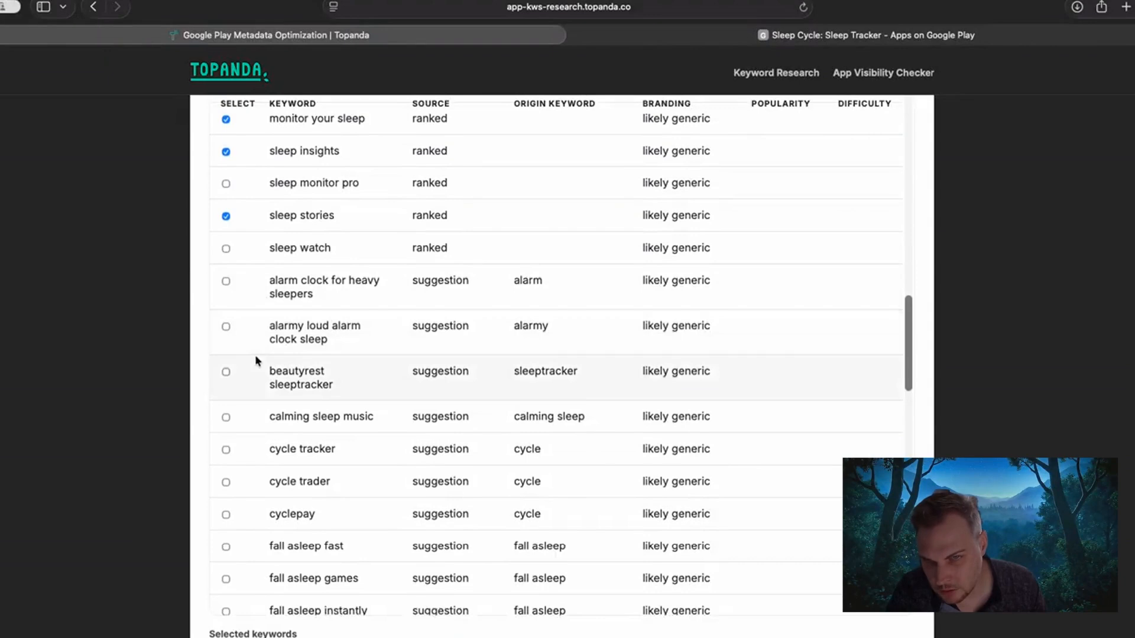
scroll(254, 331, "up", 5)
scroll(252, 336, "down", 10)
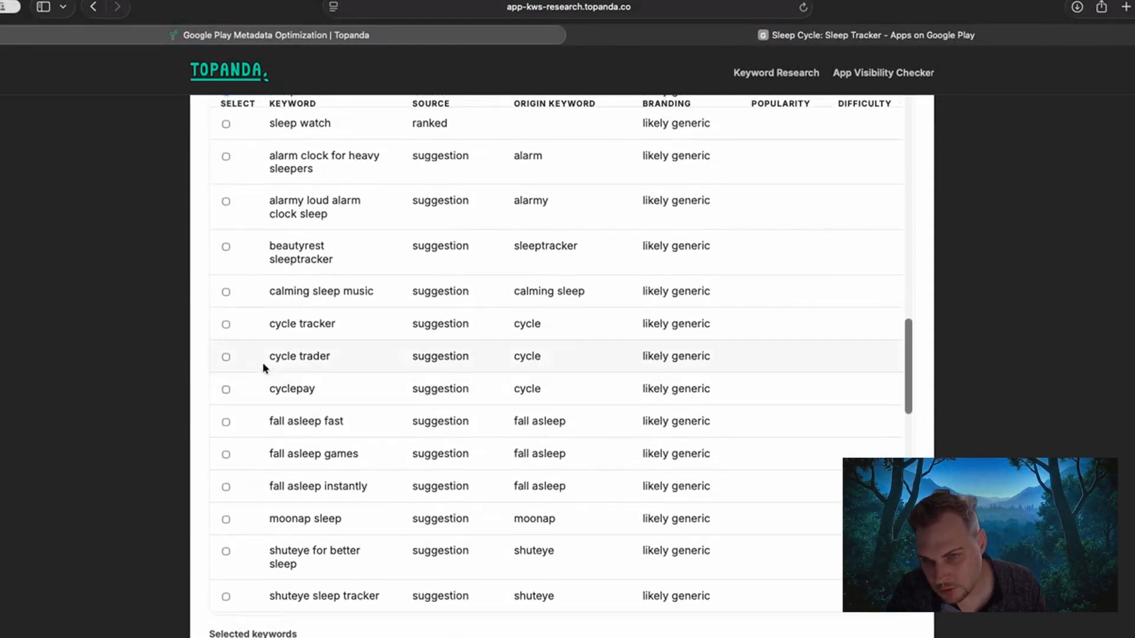
scroll(264, 367, "down", 2)
scroll(263, 363, "down", 2)
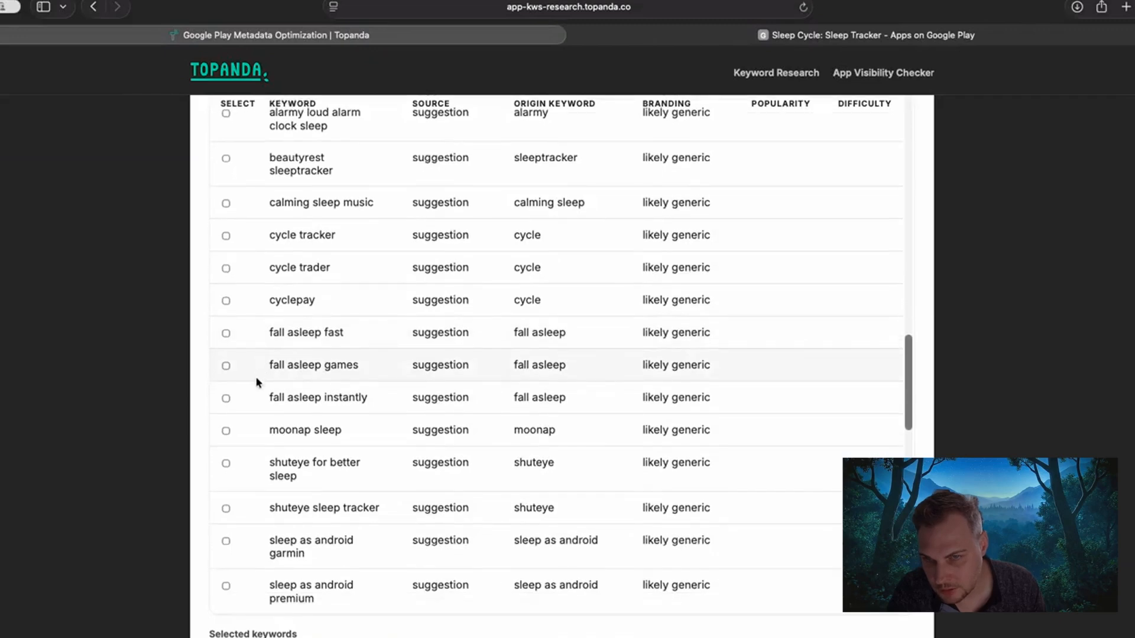
left_click(225, 333)
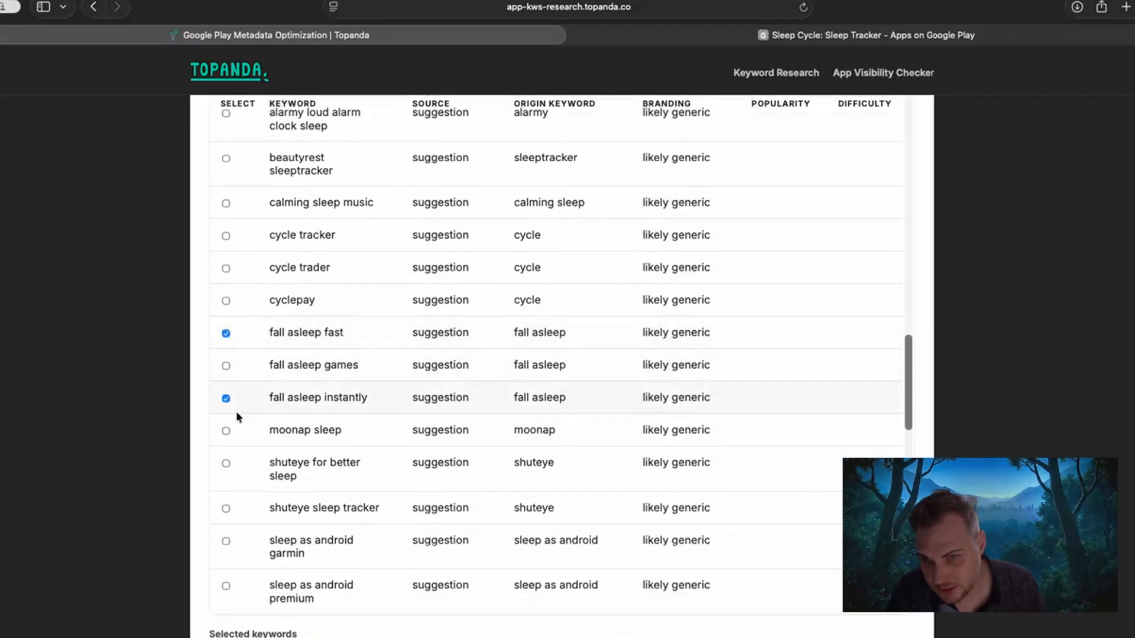
Select the suggested keywords "sleep cycle alarm clock", "sleep cycle sleep tracker" and "sleep cycle tracker".
scroll(240, 422, "down", 2)
scroll(243, 490, "down", 4)
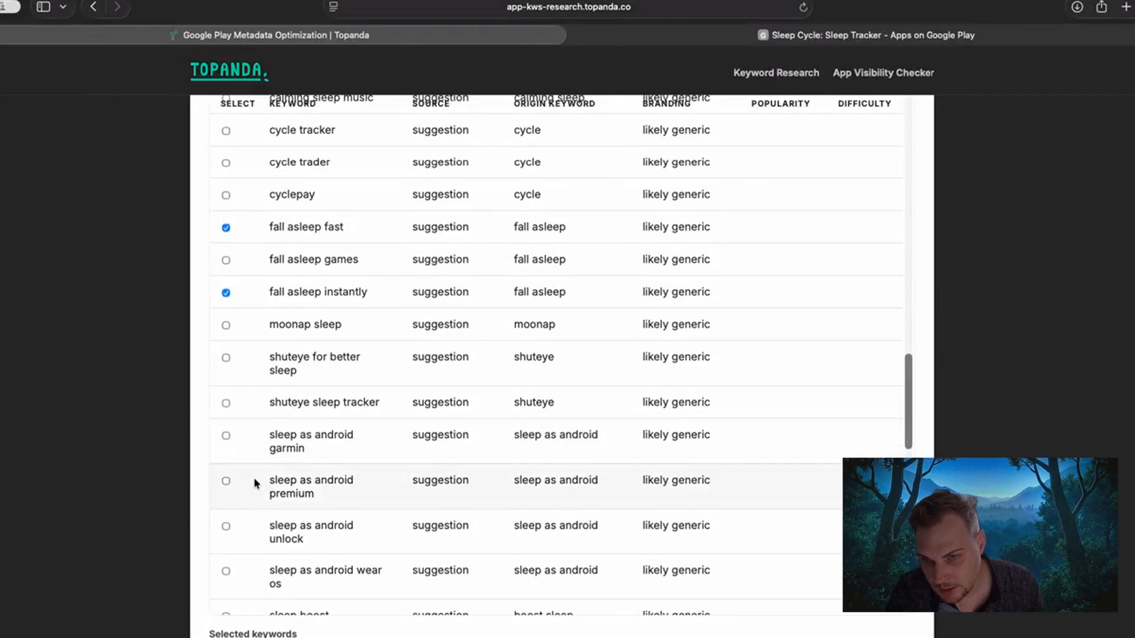
scroll(249, 484, "down", 4)
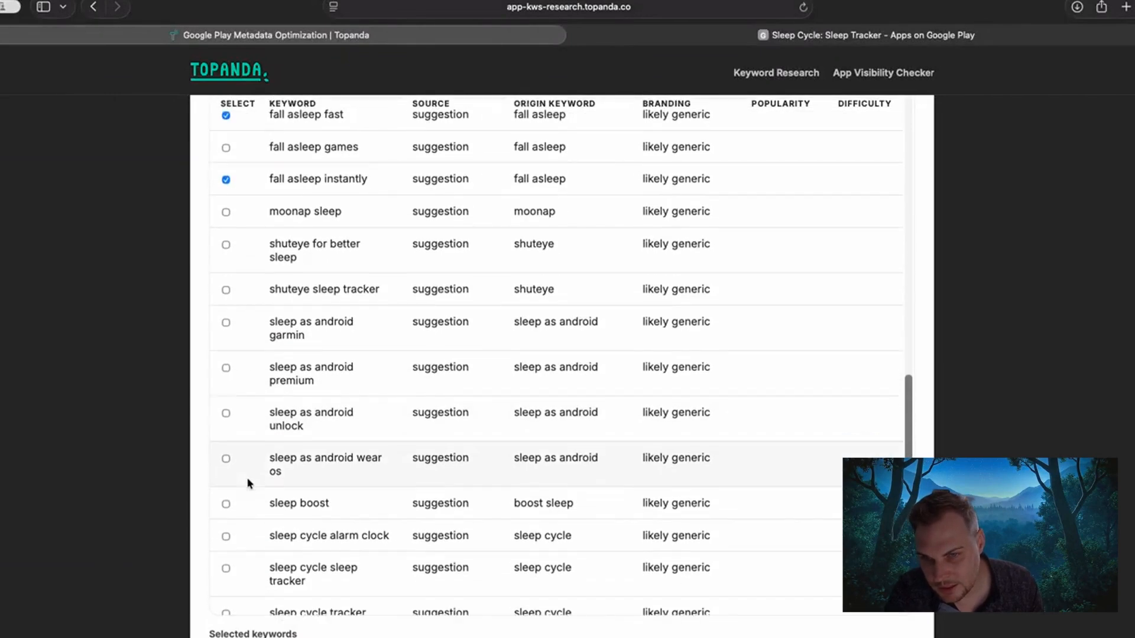
scroll(249, 484, "down", 1)
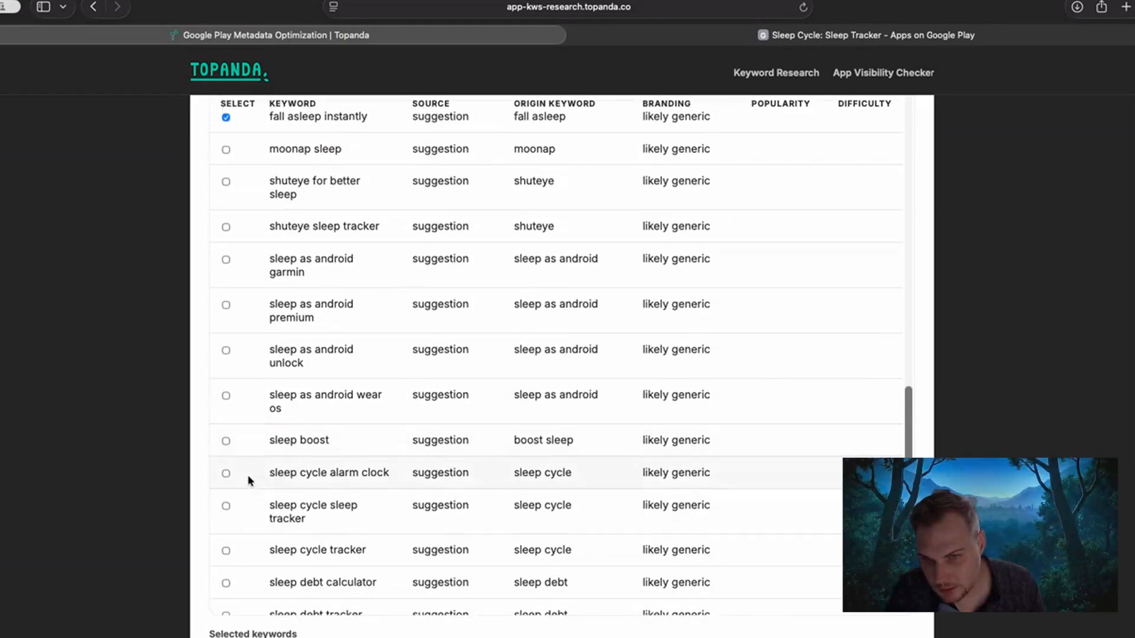
left_click(225, 473)
scroll(246, 510, "down", 1)
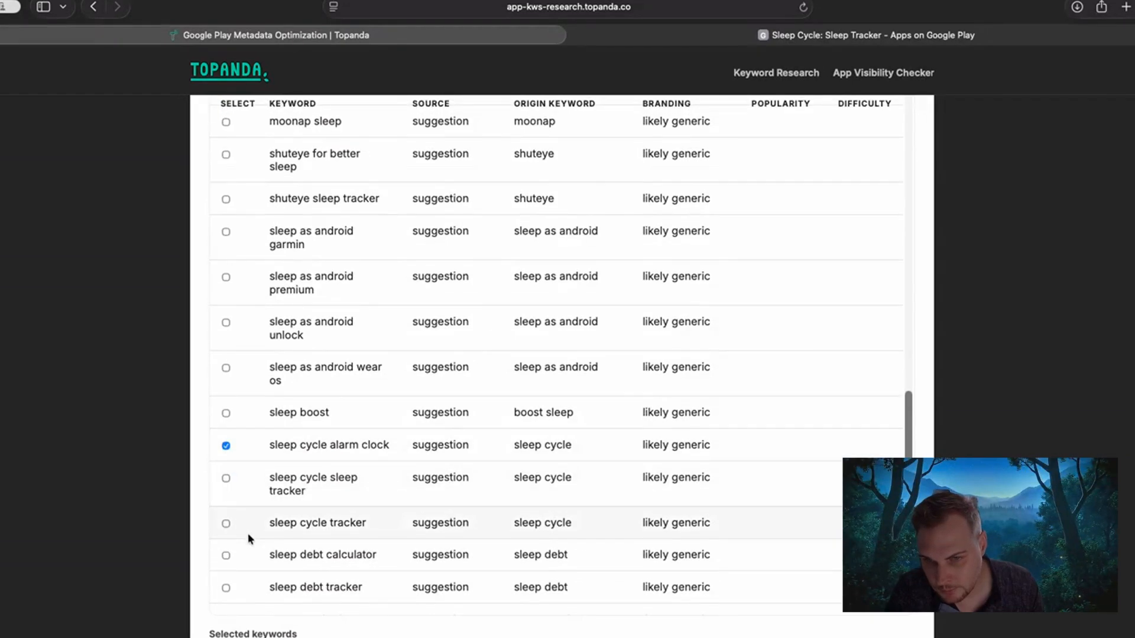
left_click(227, 524)
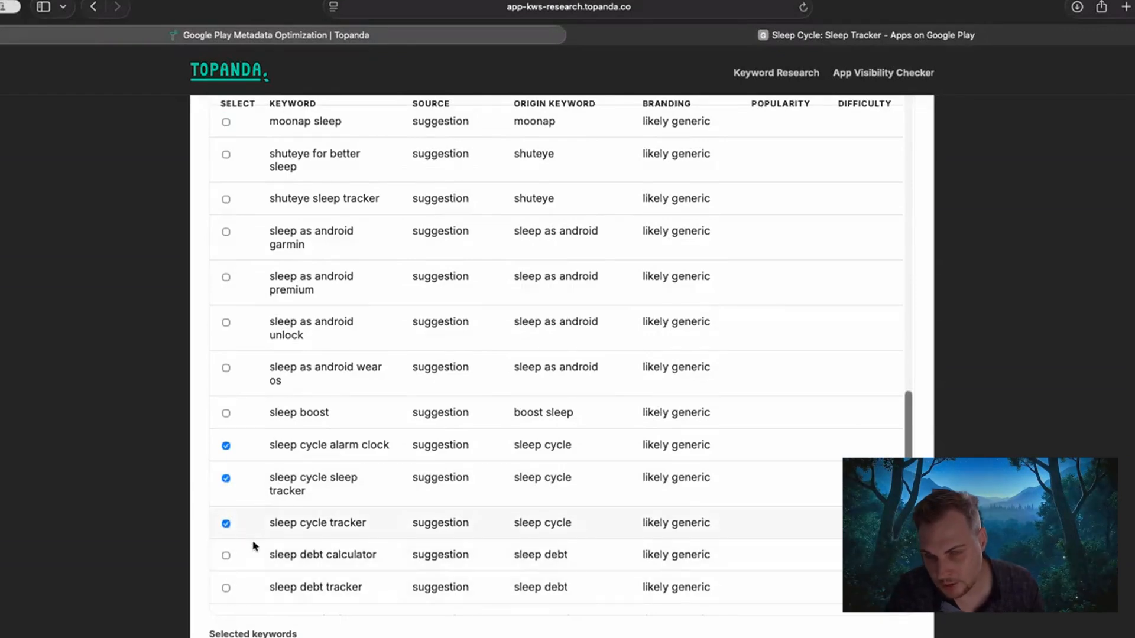
Run the keyword difficulty check for the selected keywords.
scroll(164, 438, "down", 5)
scroll(164, 437, "down", 2)
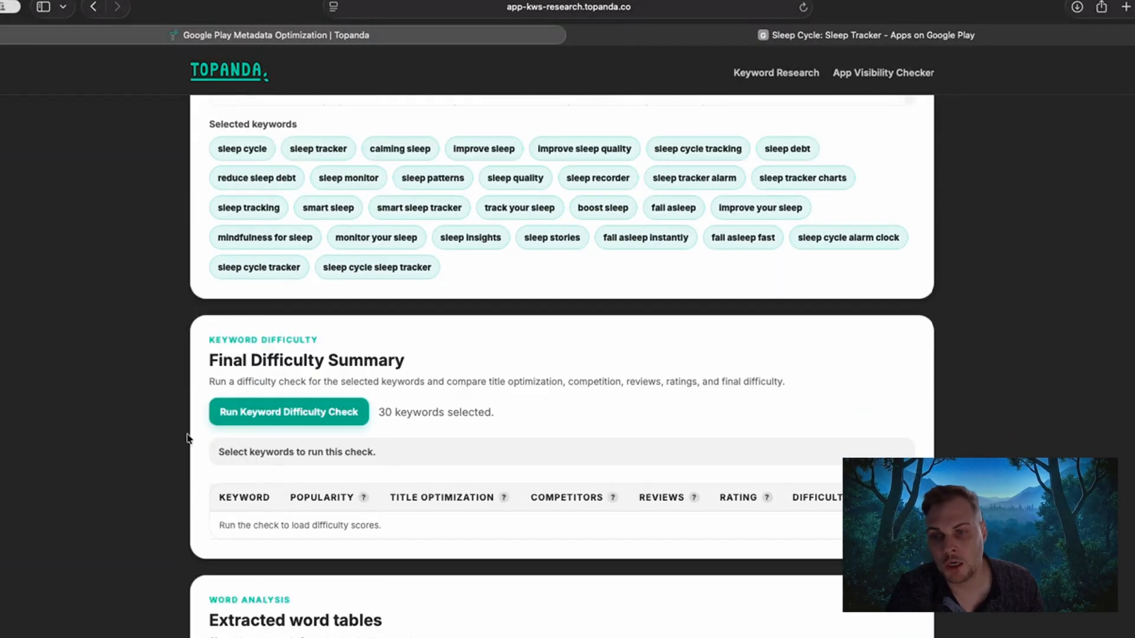
left_click(259, 417)
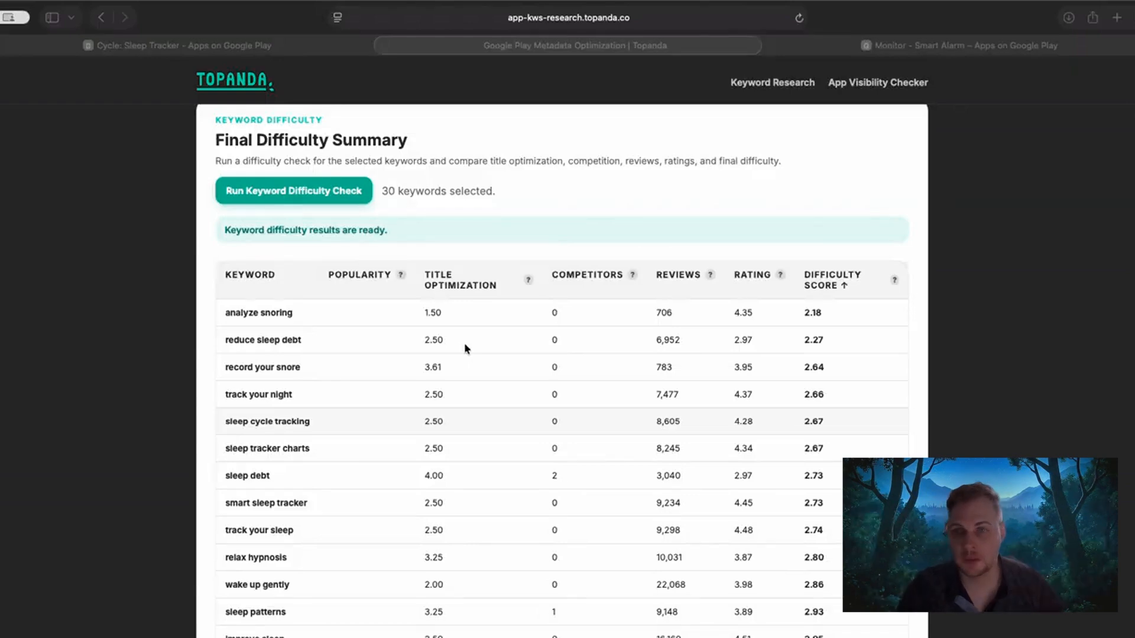
Highlight the Keyword Difficulty label and the Final Difficulty Summary heading below the selected keywords.
scroll(200, 282, "up", 1)
scroll(200, 279, "up", 4)
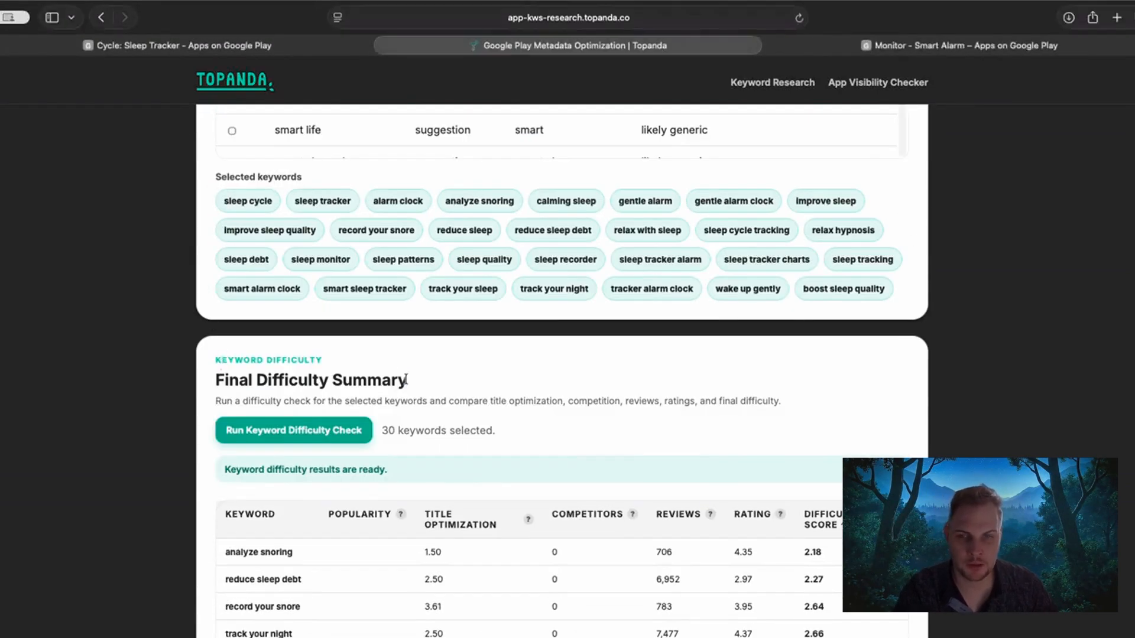
left_click_drag(407, 380, 338, 379)
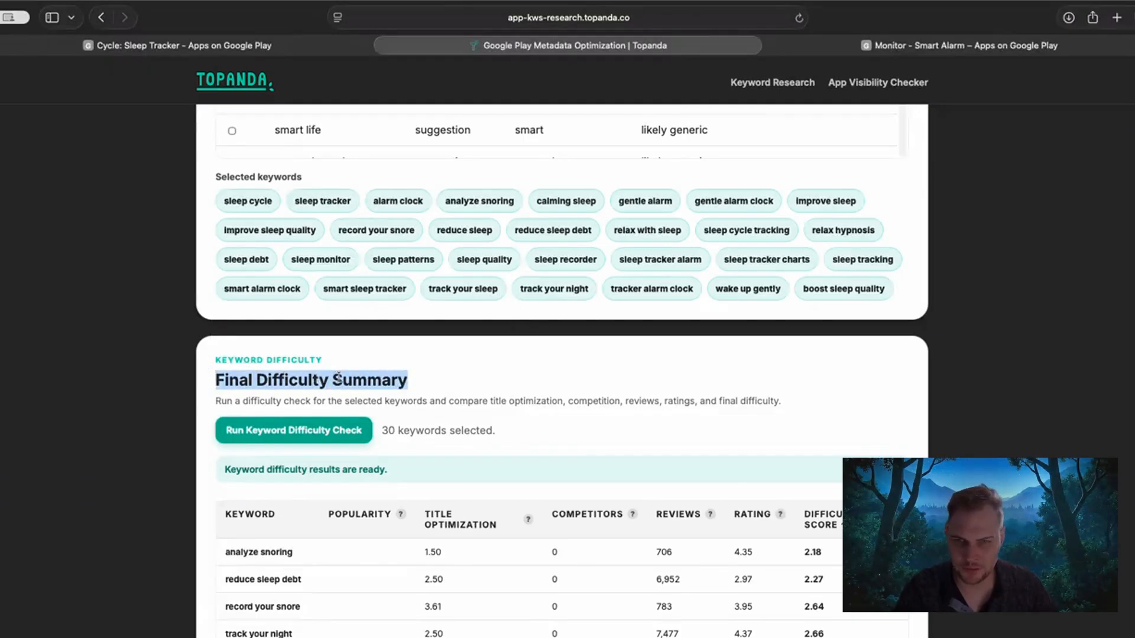
left_click(238, 378)
scroll(219, 380, "down", 1)
mouse_move(215, 339)
left_mouse_down()
mouse_move(429, 357)
mouse_move(224, 355)
mouse_move(213, 338)
left_mouse_up()
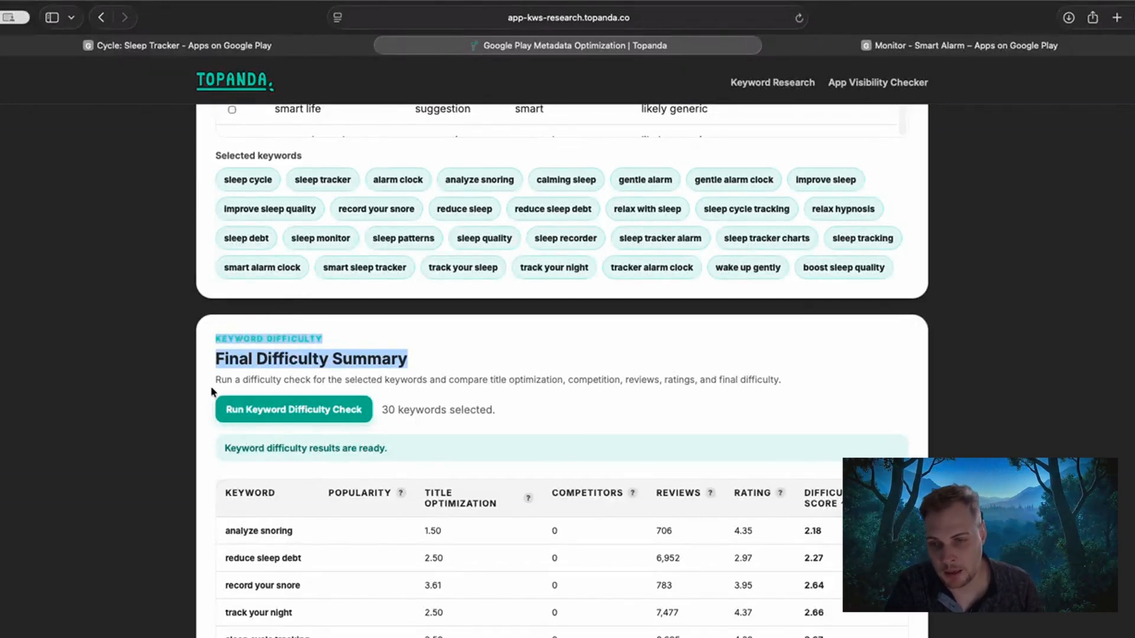
Review the list of selected keywords alongside their results in the Final Difficulty Summary table.
scroll(211, 391, "down", 4)
scroll(211, 388, "down", 1)
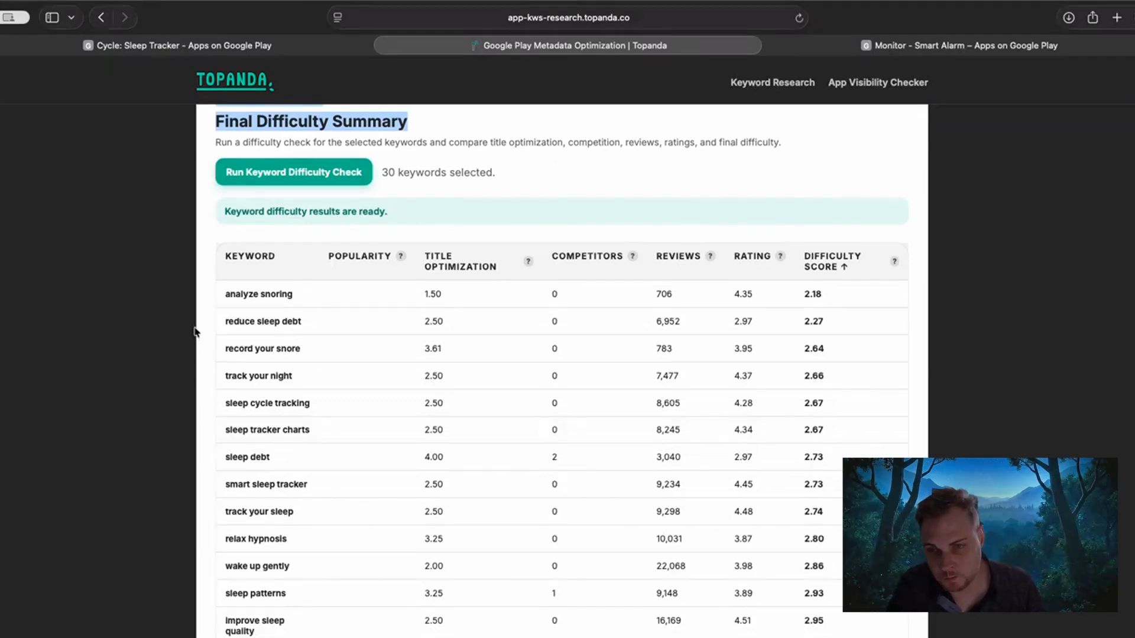
scroll(196, 337, "up", 1)
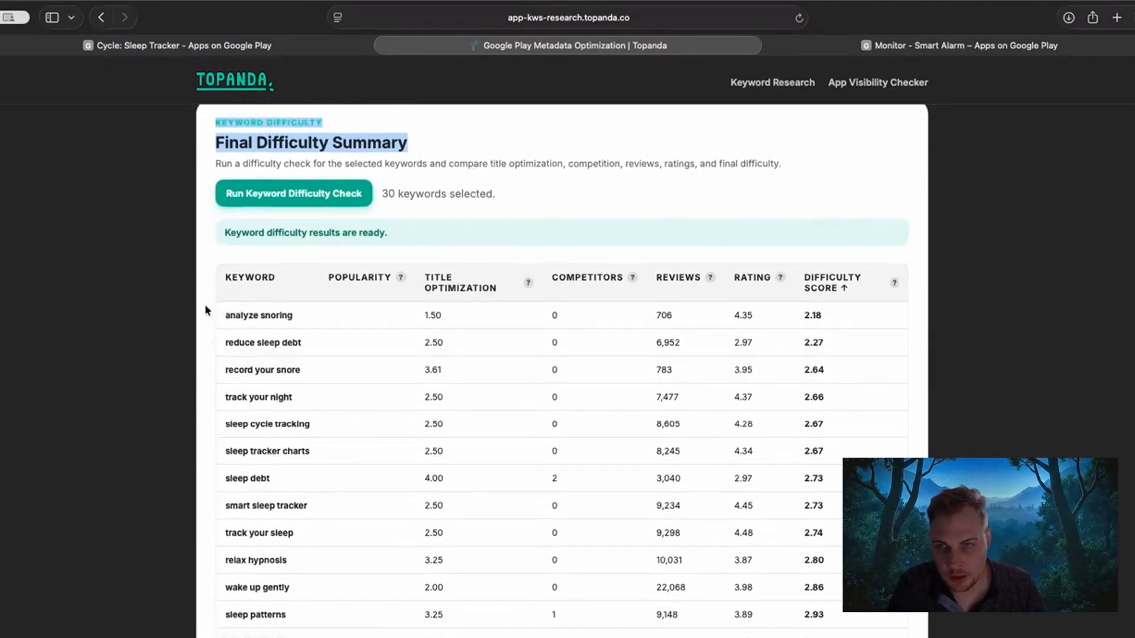
scroll(207, 296, "up", 1)
scroll(182, 304, "up", 10)
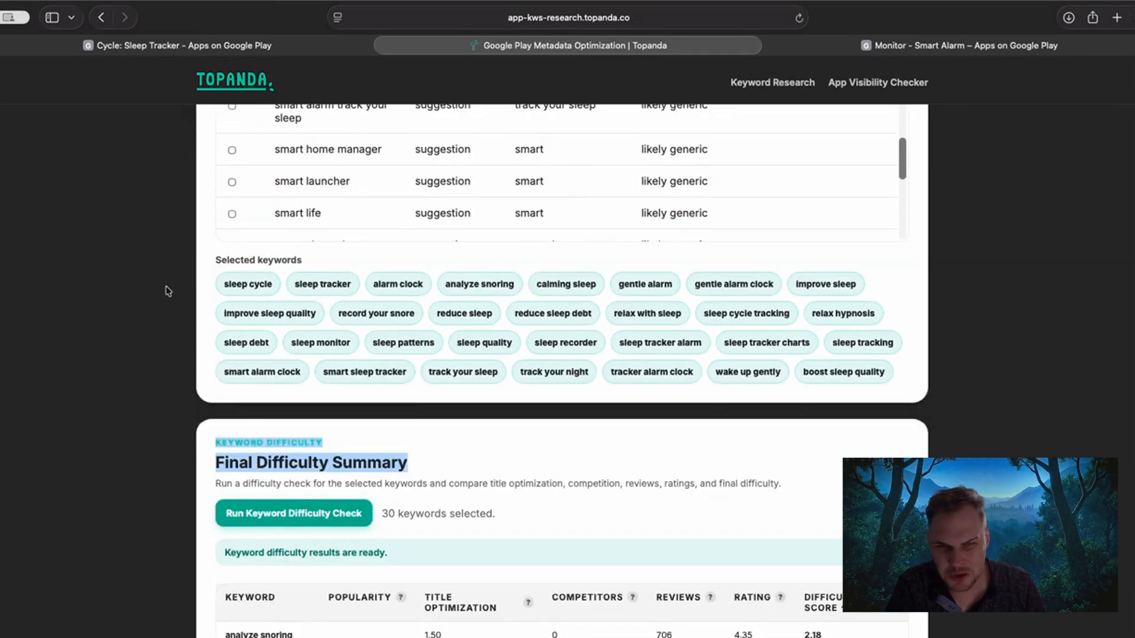
scroll(417, 337, "up", 1)
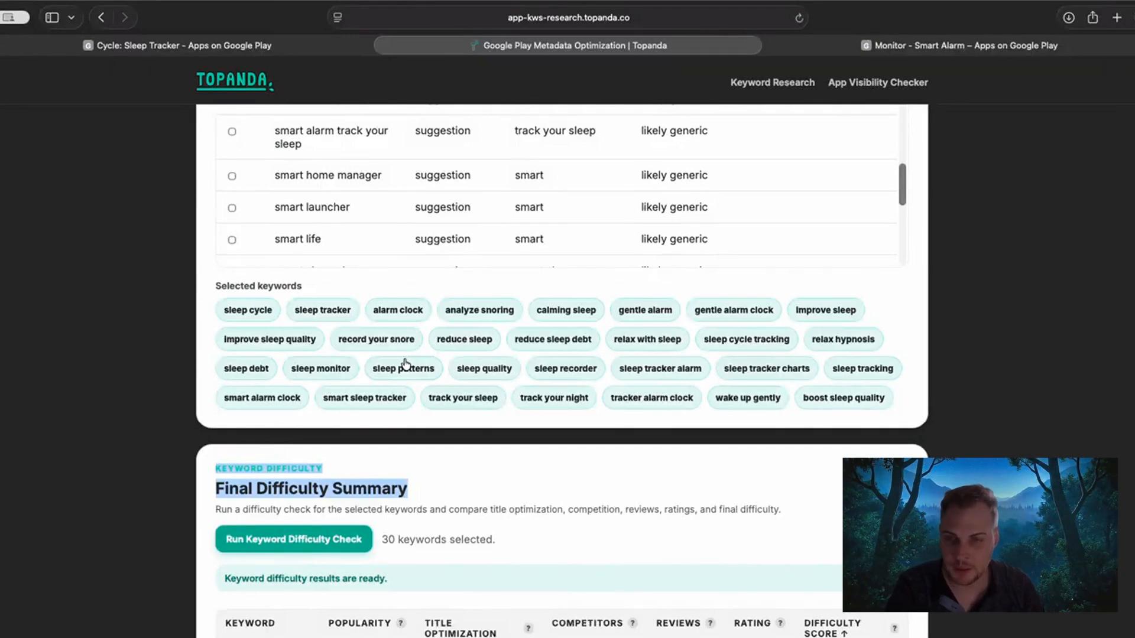
scroll(158, 389, "down", 2)
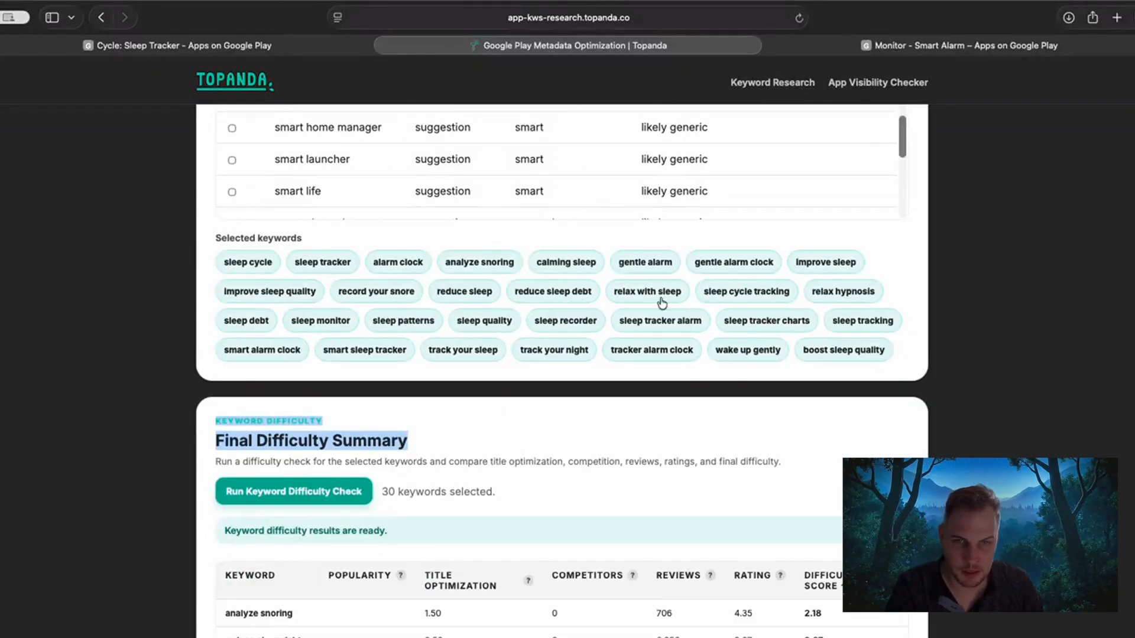
scroll(195, 429, "down", 5)
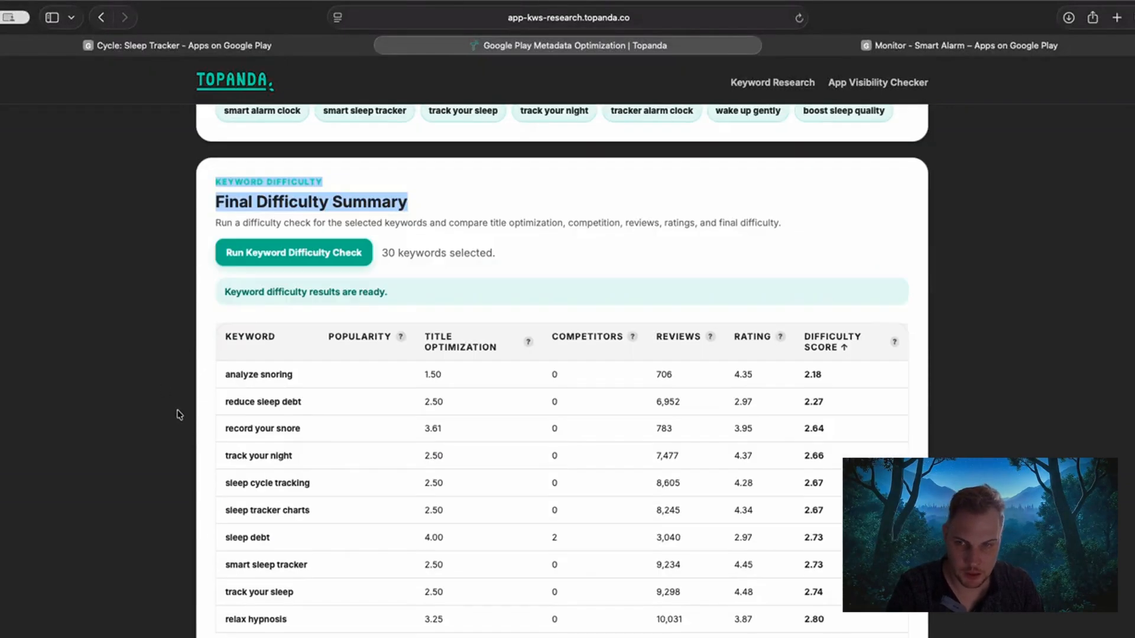
scroll(178, 360, "down", 1)
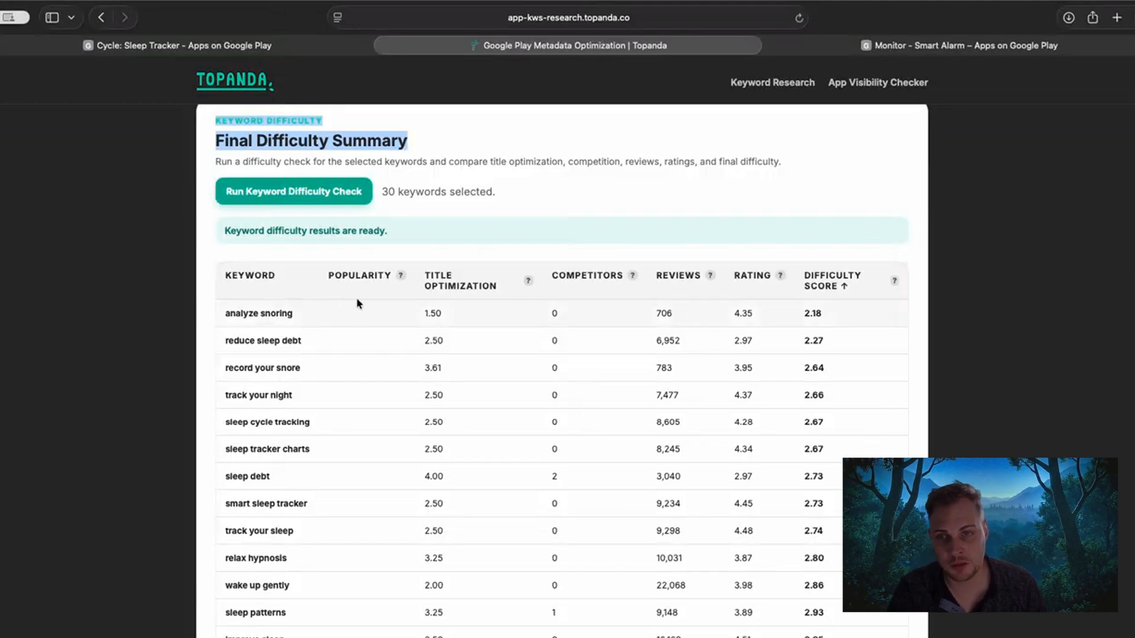
Inspect the title optimization breakdown for "analyze snoring" and open the keyword's Google Play search results.
scroll(541, 363, "down", 2)
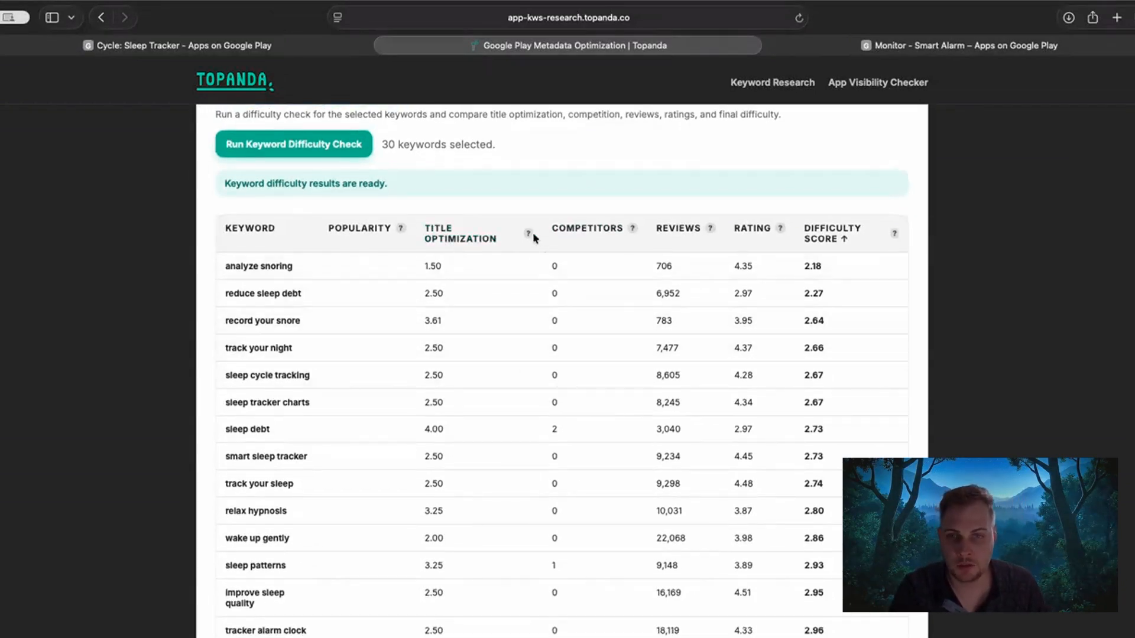
mouse_move(433, 266)
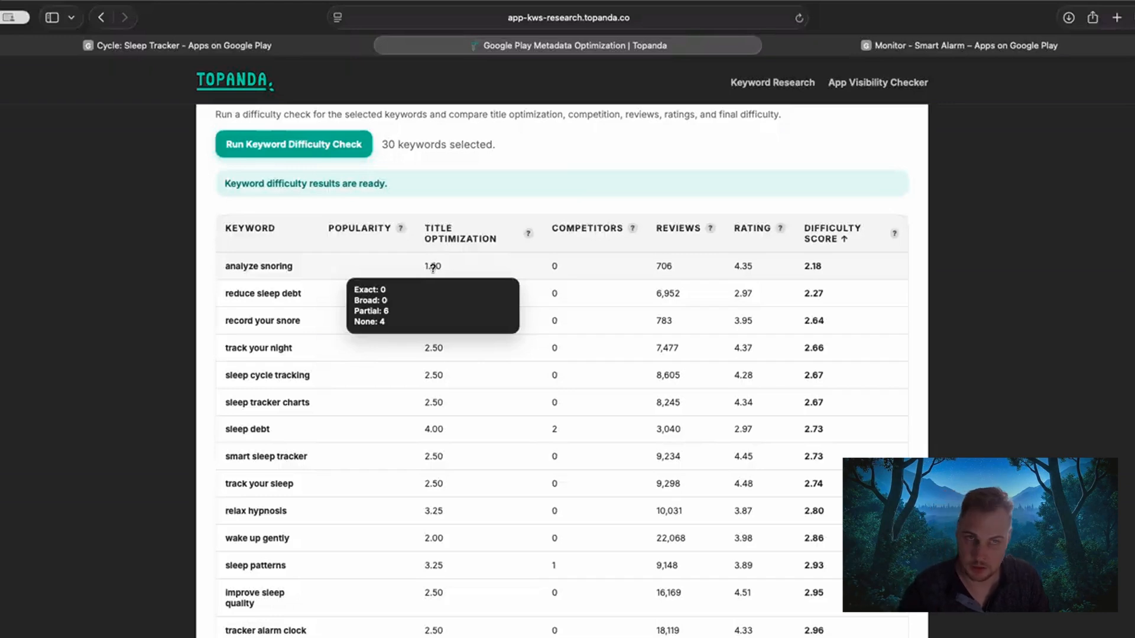
left_click(269, 269, "super")
left_click(675, 47)
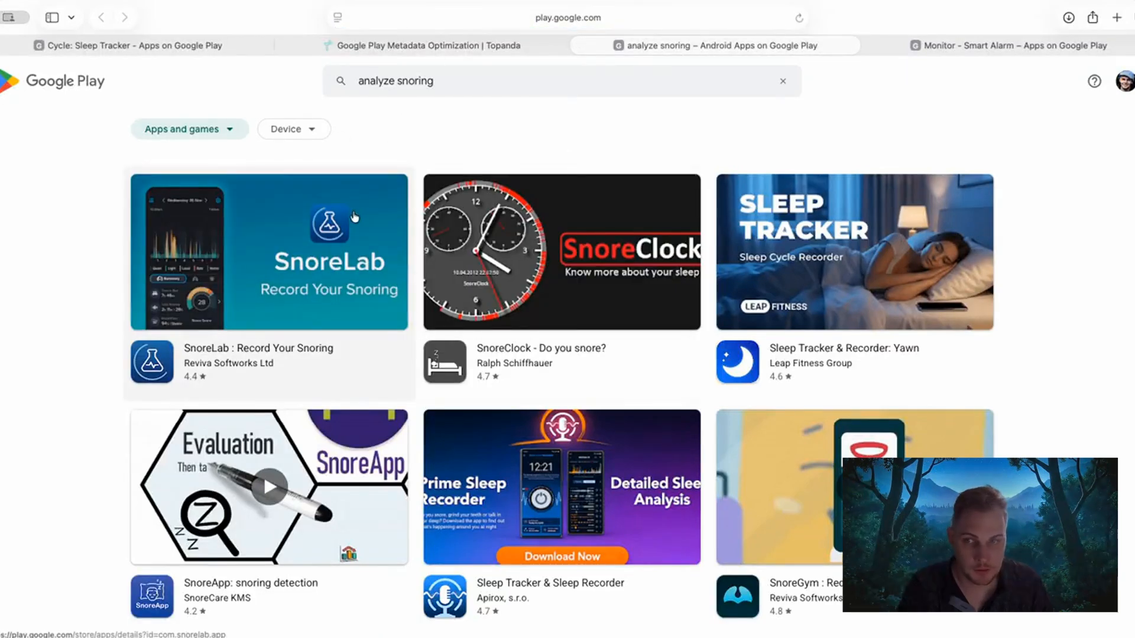
Check the country parameter in the web address of the "analyze snoring" search results.
scroll(393, 350, "down", 2)
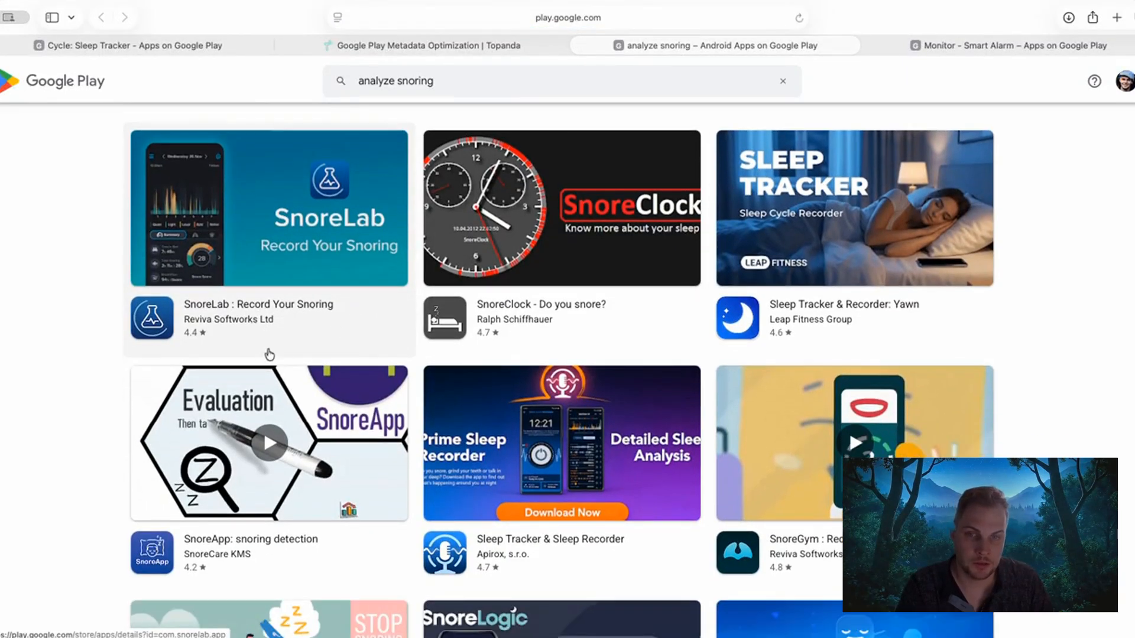
left_click(637, 19)
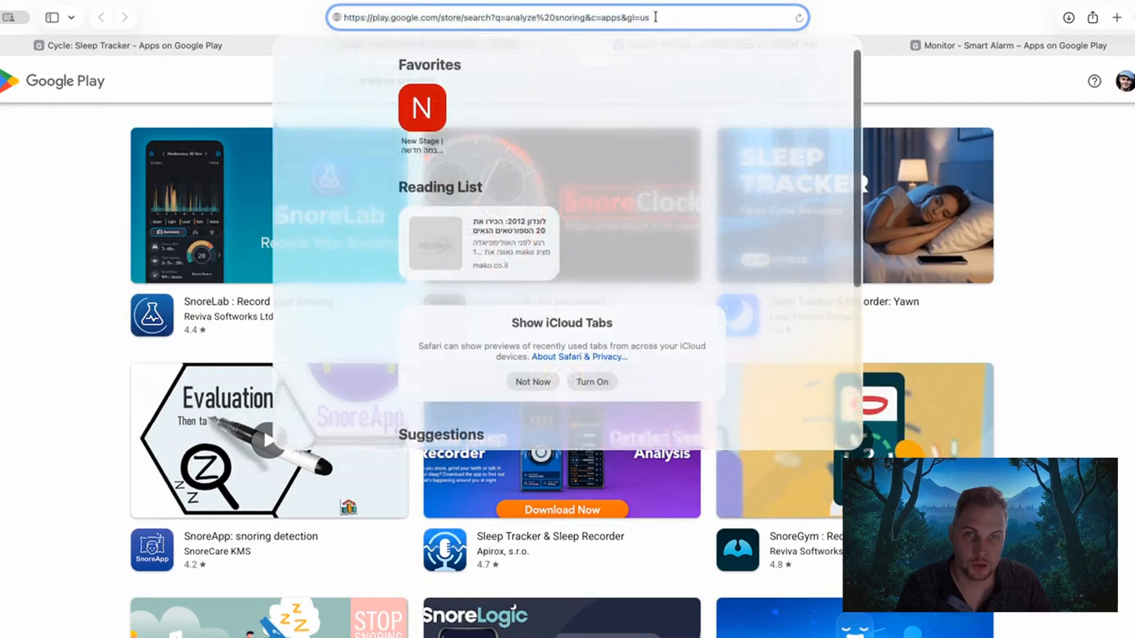
left_click_drag(653, 18, 611, 19)
left_click(45, 320)
Examine the titles of all apps listed in the Google Play results for "analyze snoring".
scroll(44, 319, "down", 1)
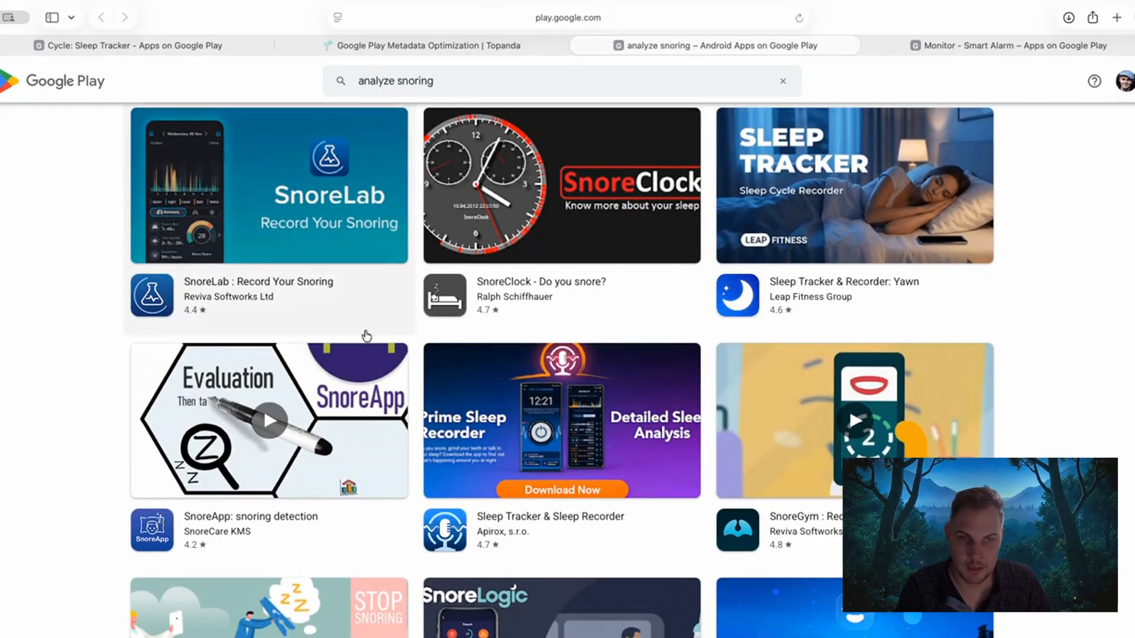
scroll(642, 341, "down", 3)
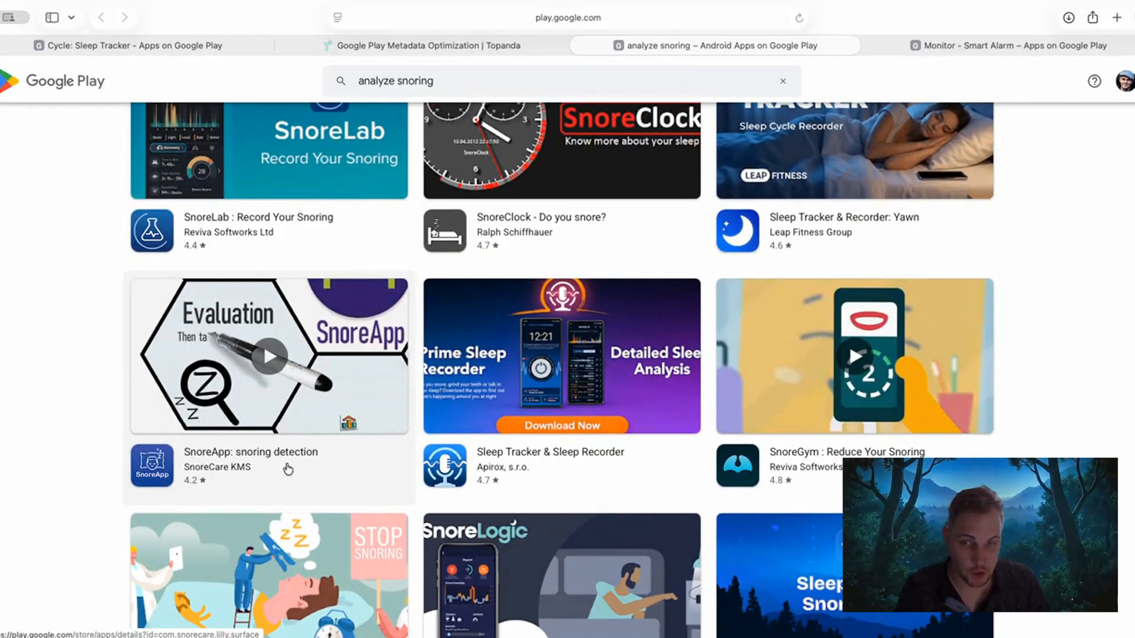
scroll(63, 402, "down", 2)
scroll(62, 398, "down", 10)
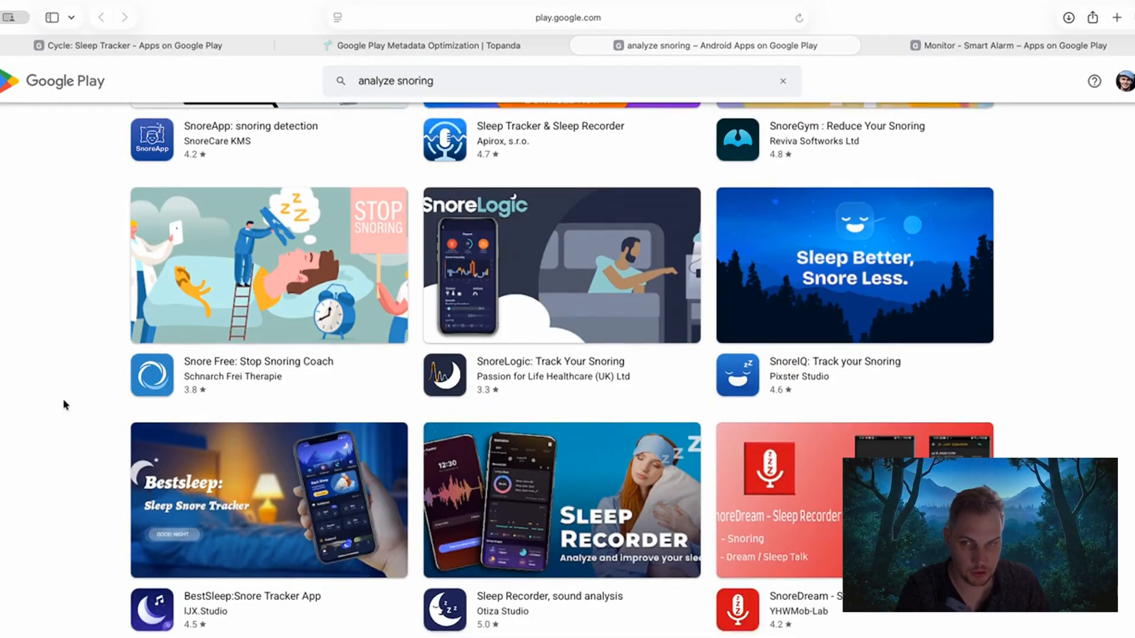
scroll(56, 358, "down", 6)
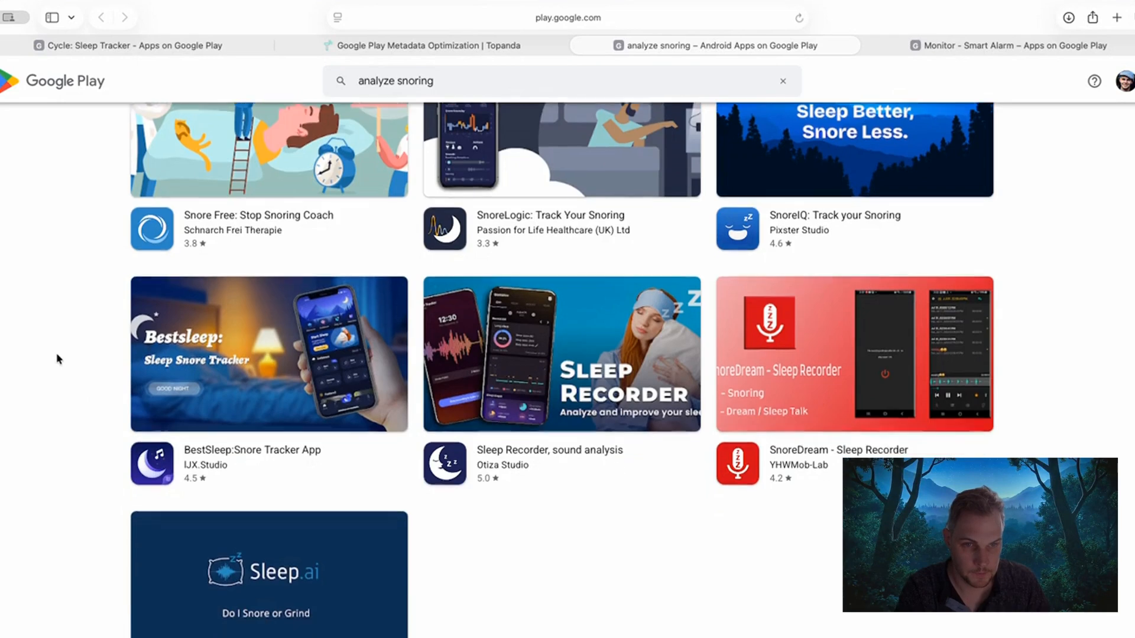
scroll(57, 359, "down", 3)
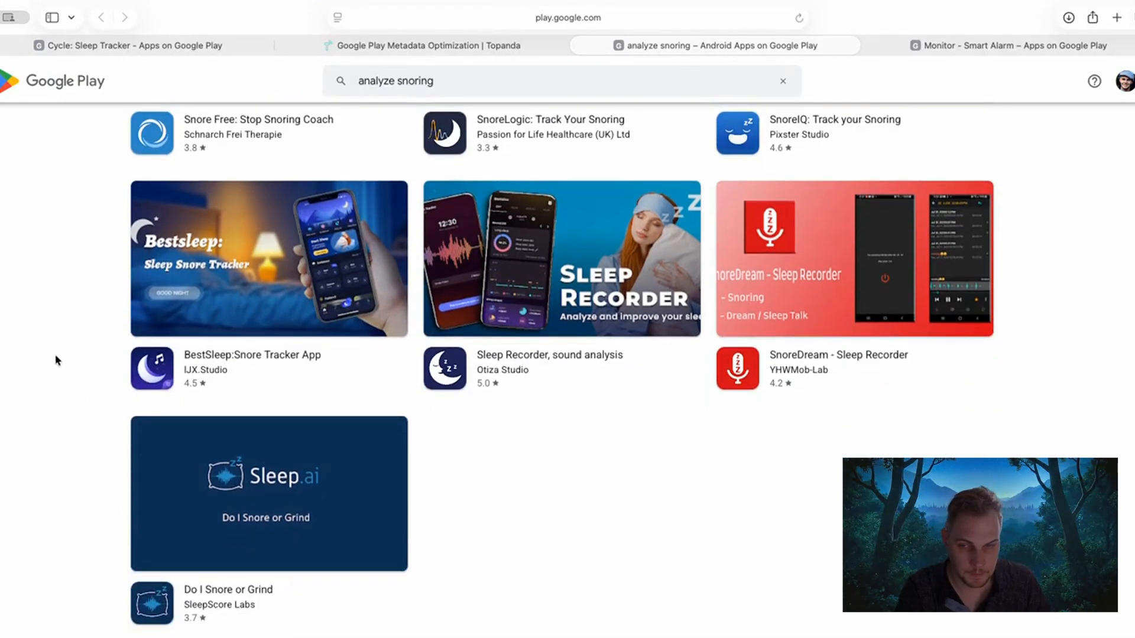
Compare the title optimization score of "analyze snoring" in Topanda with the app titles in its Google Play results.
left_click(435, 45)
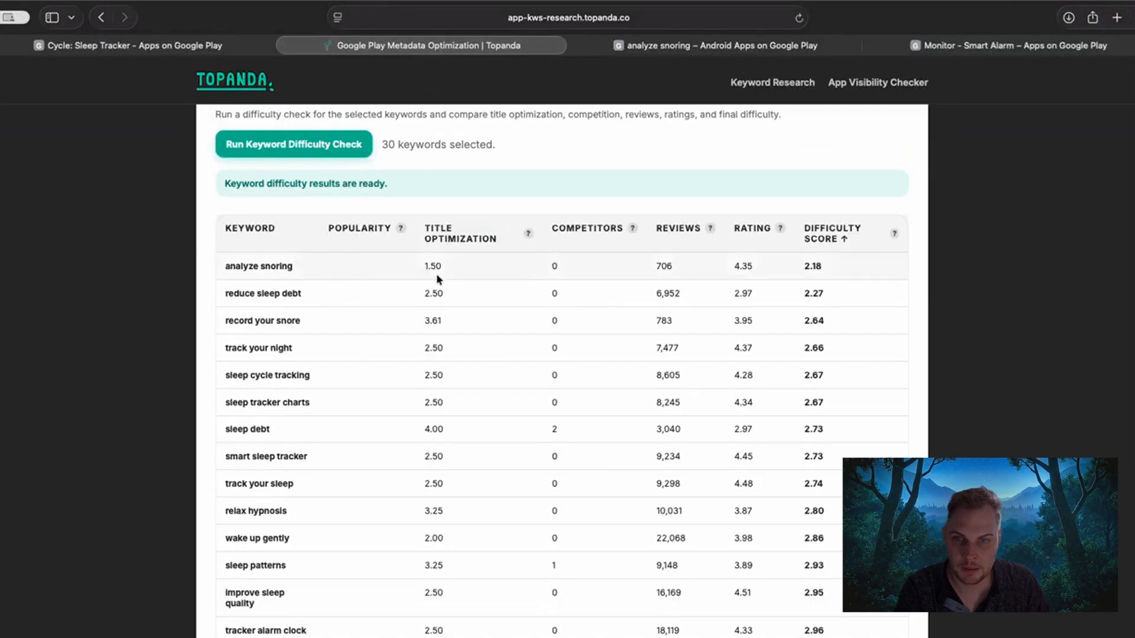
mouse_move(431, 267)
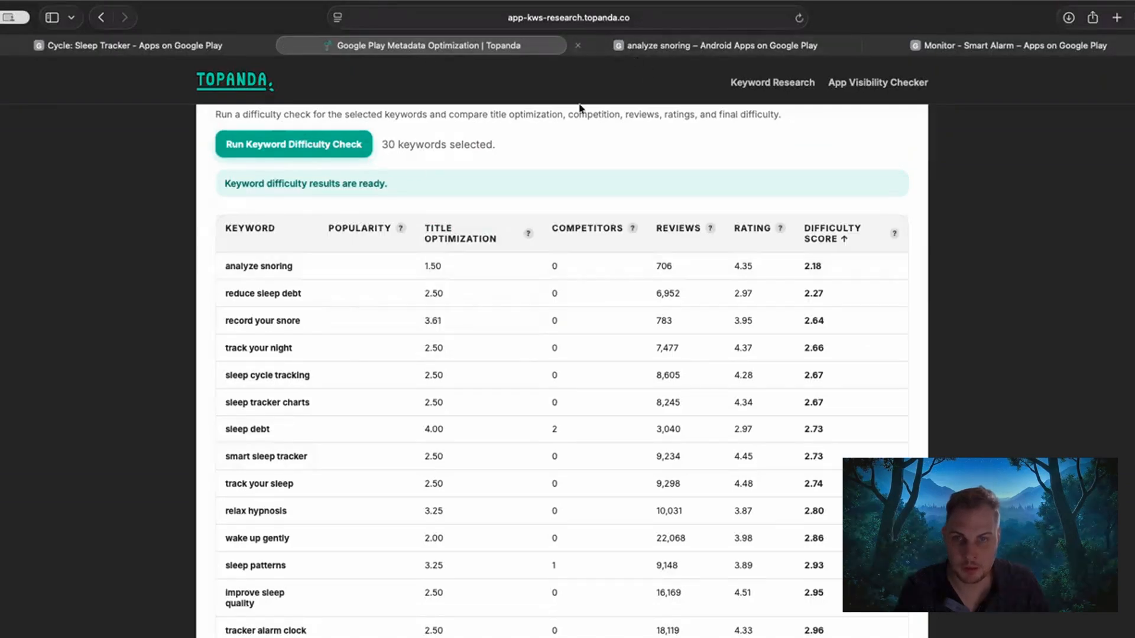
left_click(716, 45)
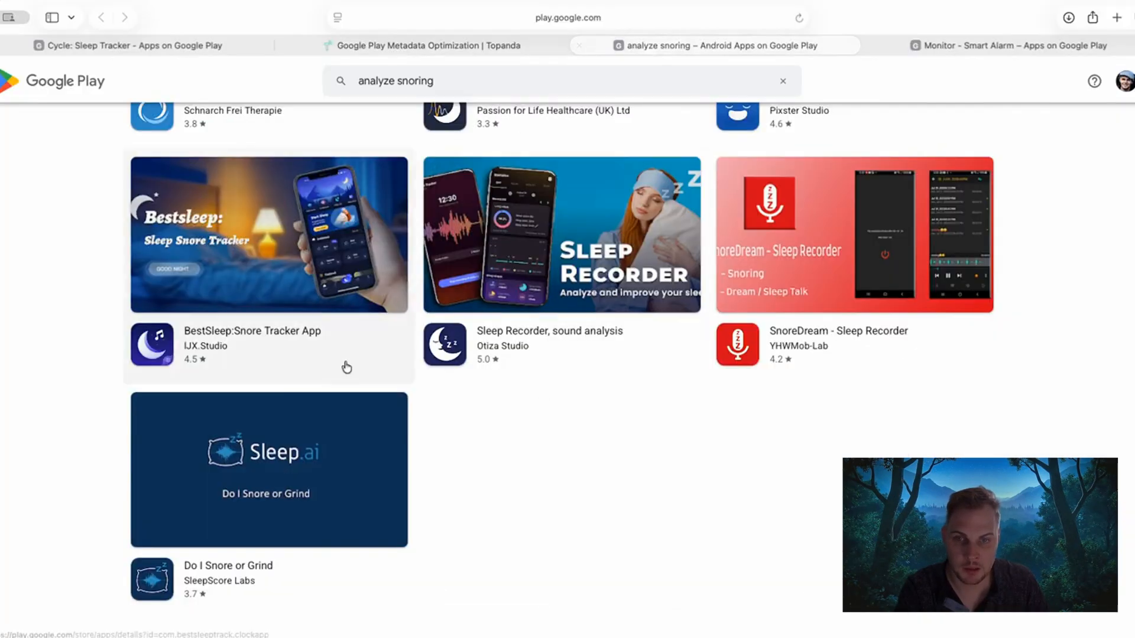
scroll(195, 360, "up", 2)
scroll(195, 360, "up", 5)
left_click(435, 45)
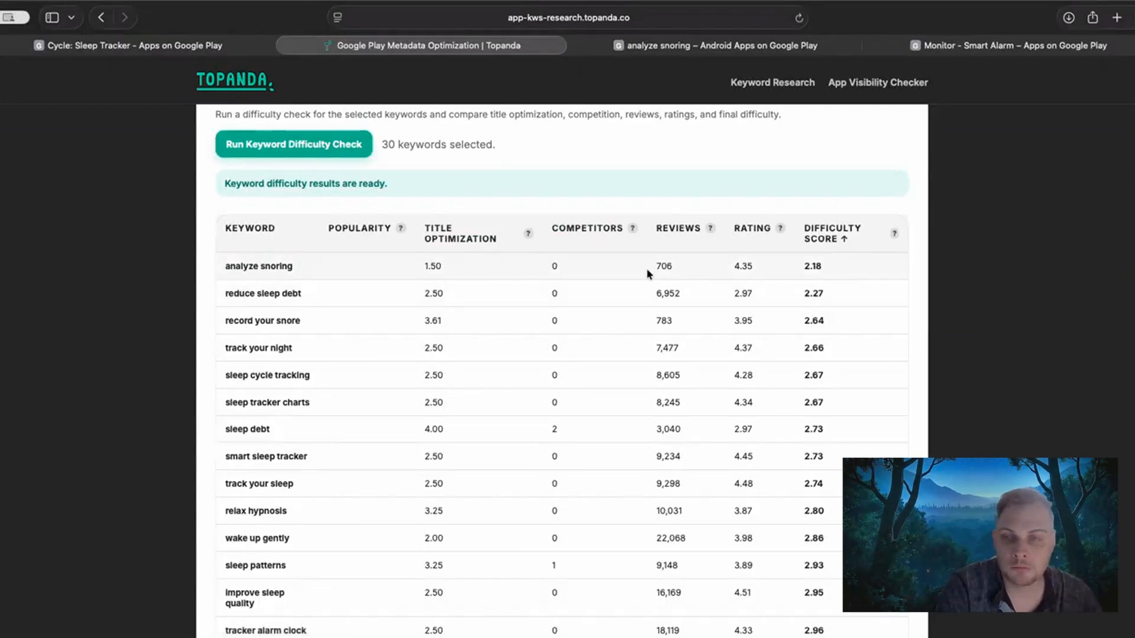
Compare the keywords sorted by highest and by lowest difficulty score, and inspect the title optimization breakdown for "reduce sleep debt".
left_click(844, 242)
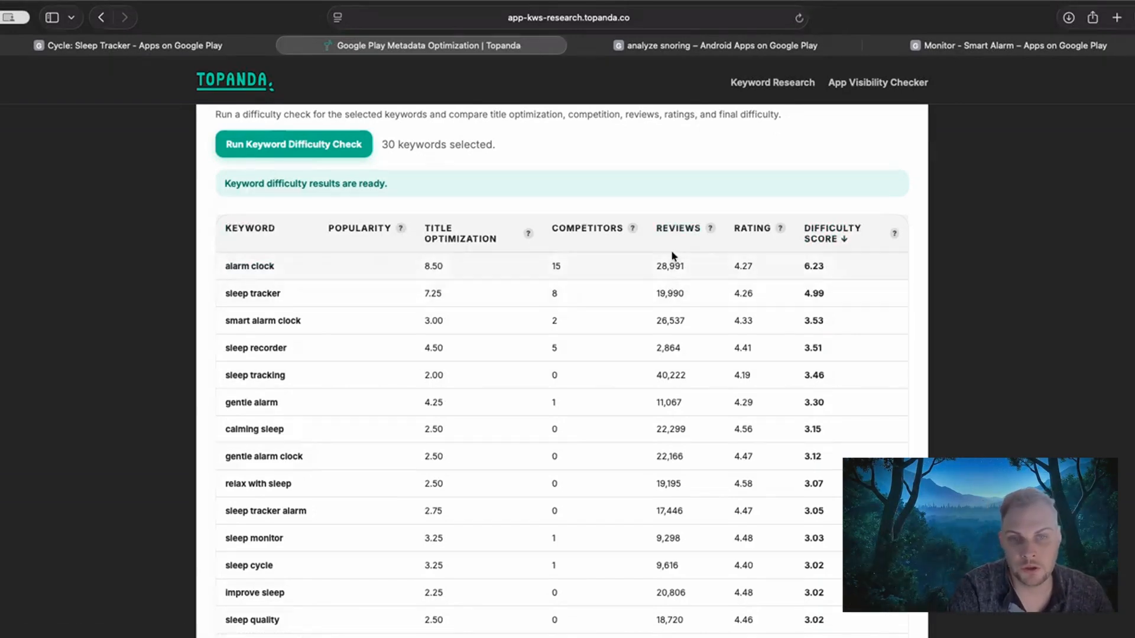
mouse_move(712, 229)
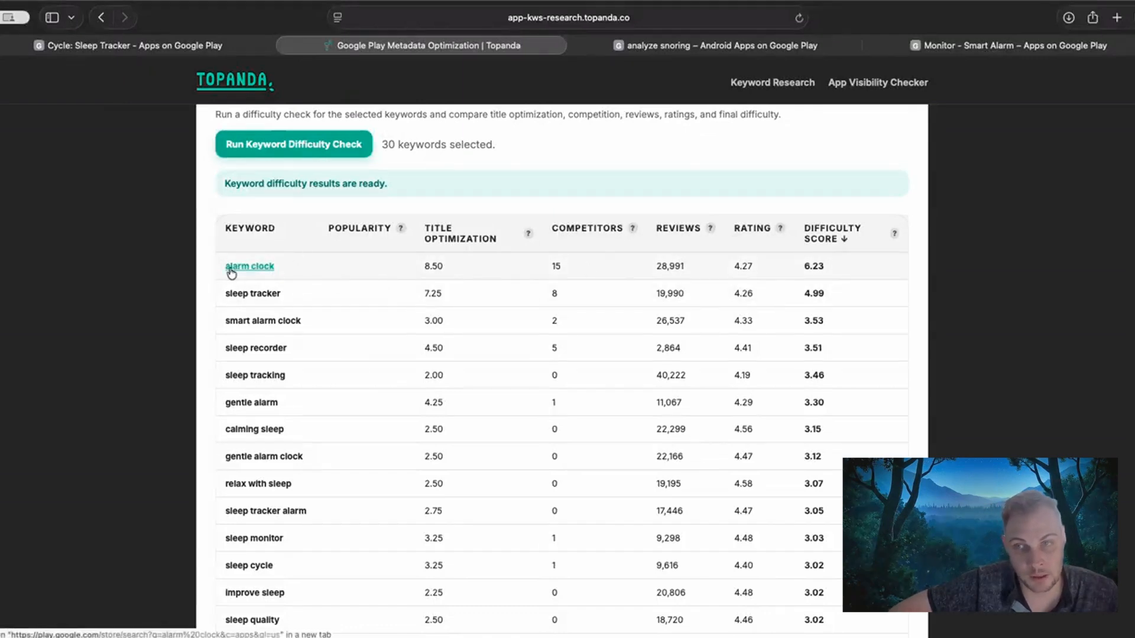
left_click(822, 236)
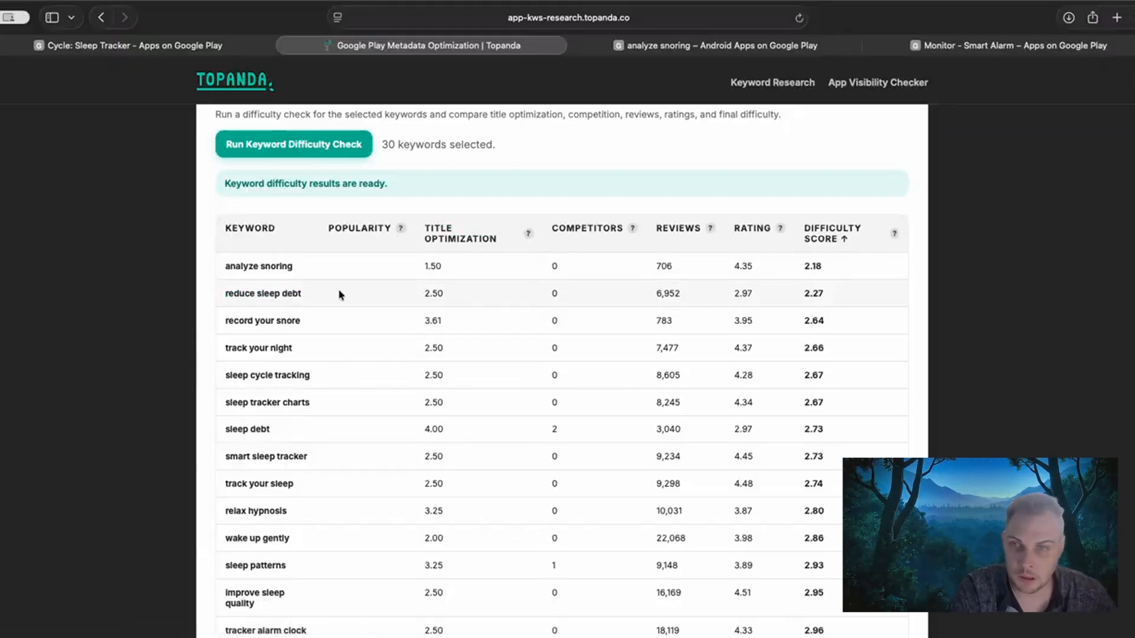
mouse_move(436, 289)
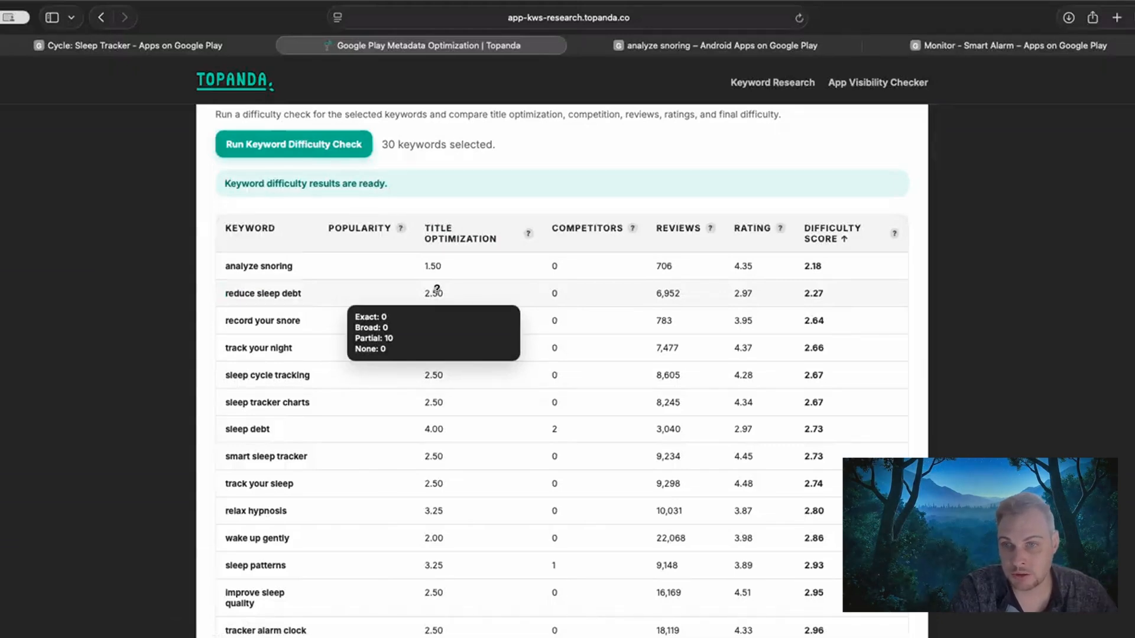
Open the Google Play search results for "record your snore" and view the SnoreLab : Record Your Snoring app page.
scroll(139, 307, "down", 1)
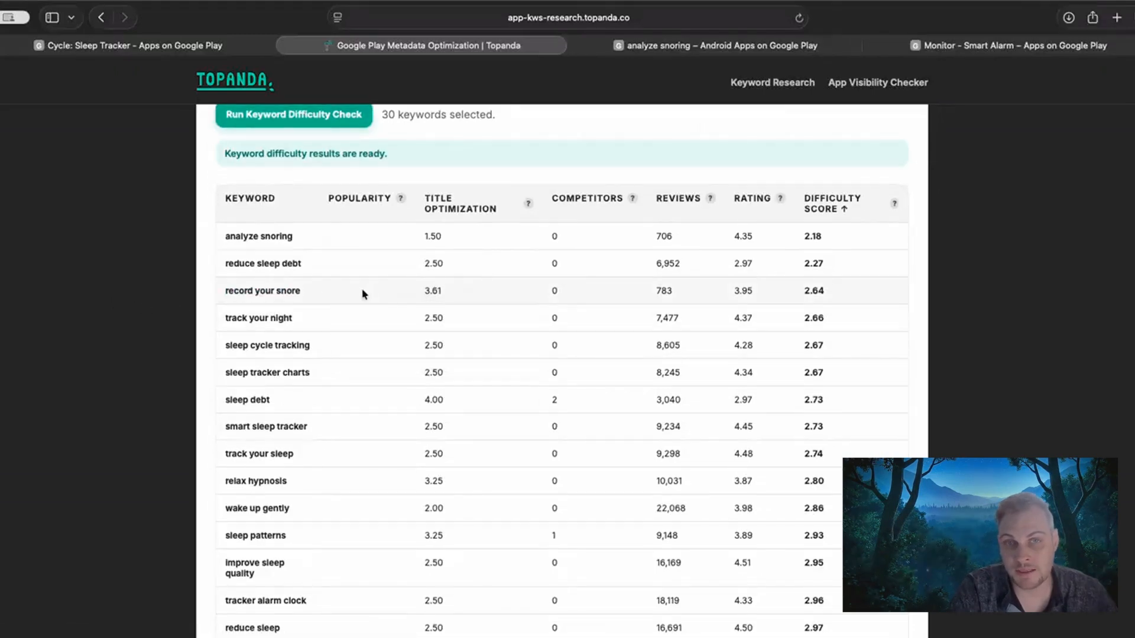
left_click(280, 290, "super")
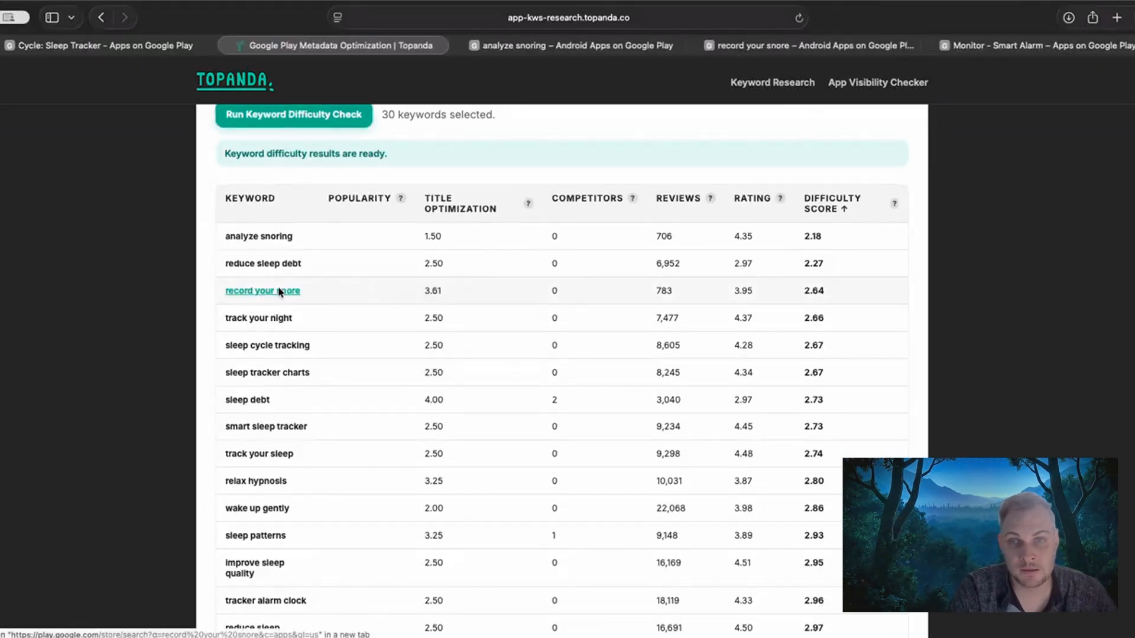
left_click(795, 50)
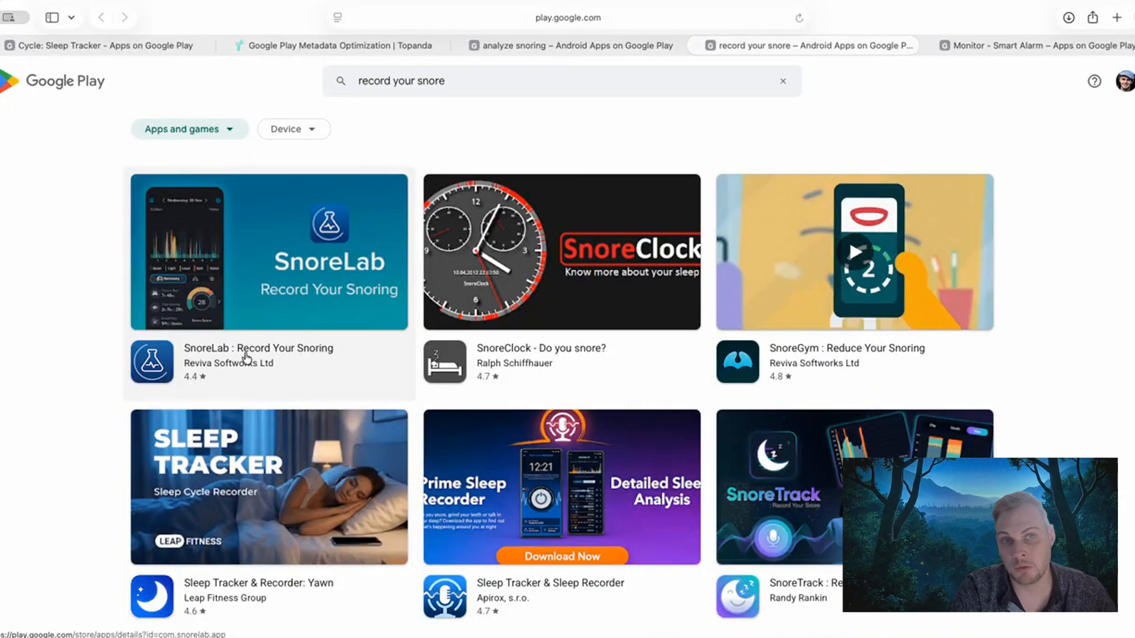
left_click(247, 357, "super")
left_click(875, 49)
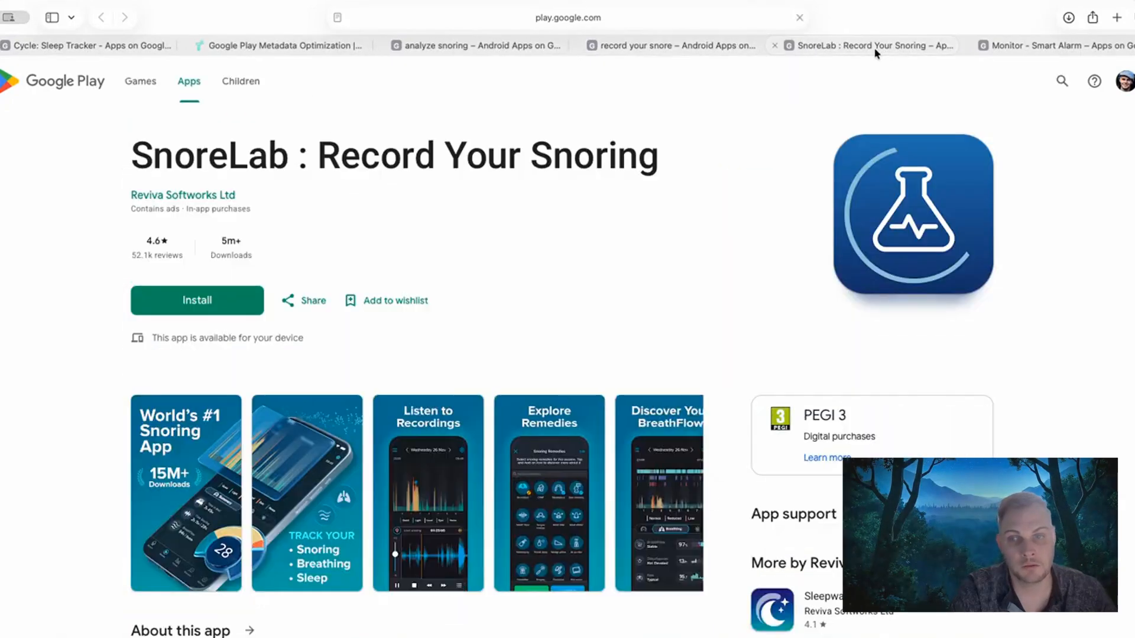
Compare the Google Play results for "record your snore" and "analyze snoring", and return to the Topanda difficulty table.
left_click(659, 48)
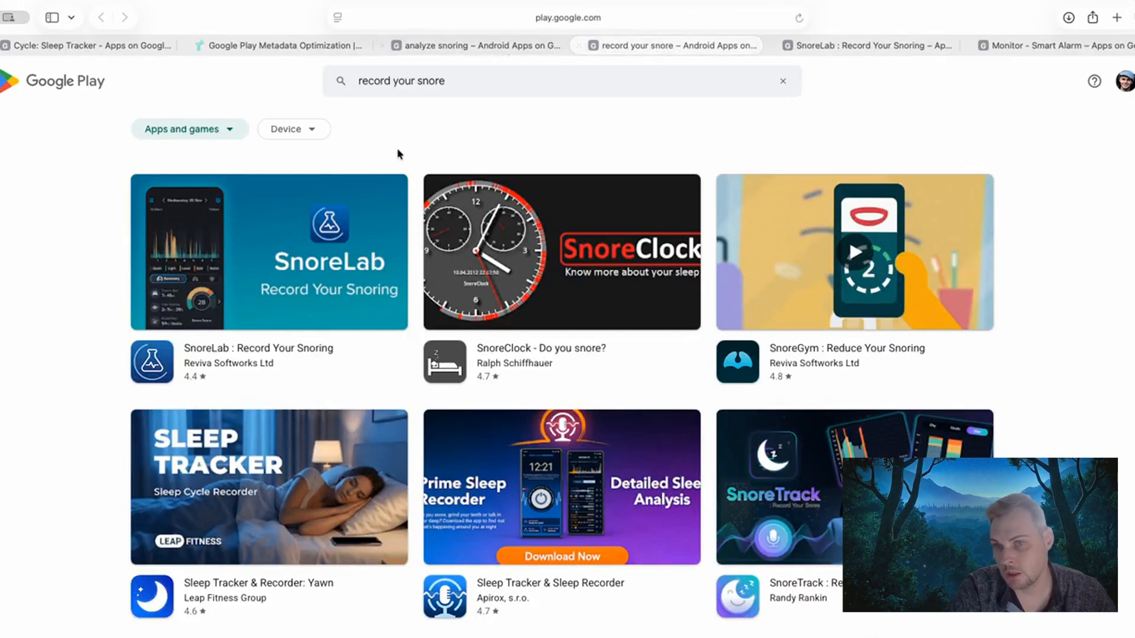
left_click(475, 48)
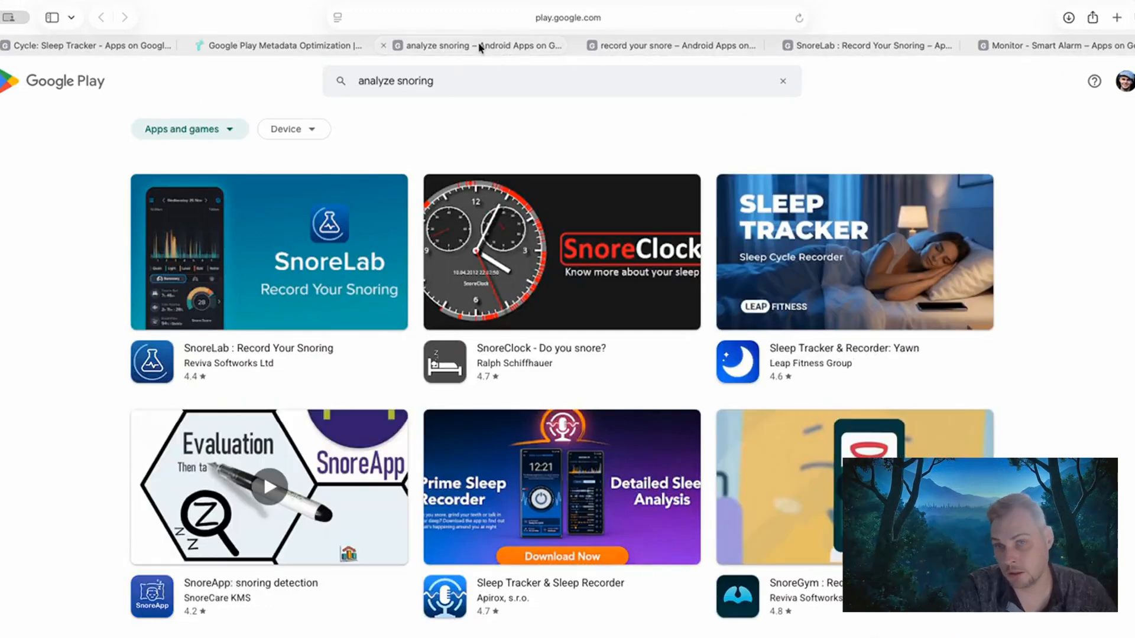
left_click(265, 47)
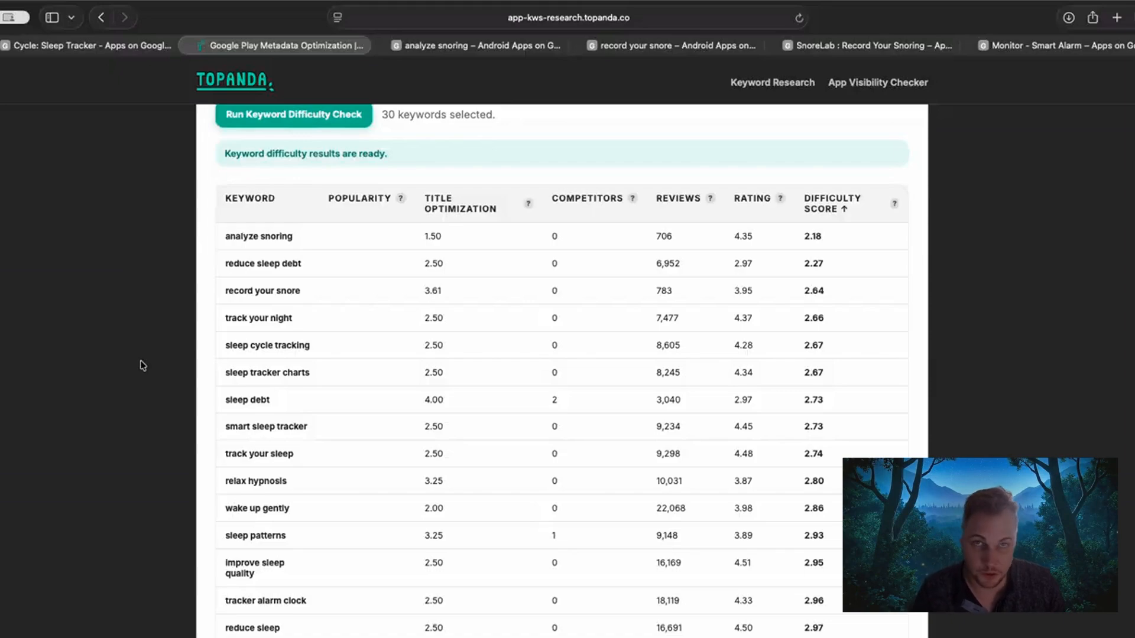
Review the keyword difficulty list and the extracted single-word, 2-word and 3-word phrase tables.
scroll(130, 385, "down", 9)
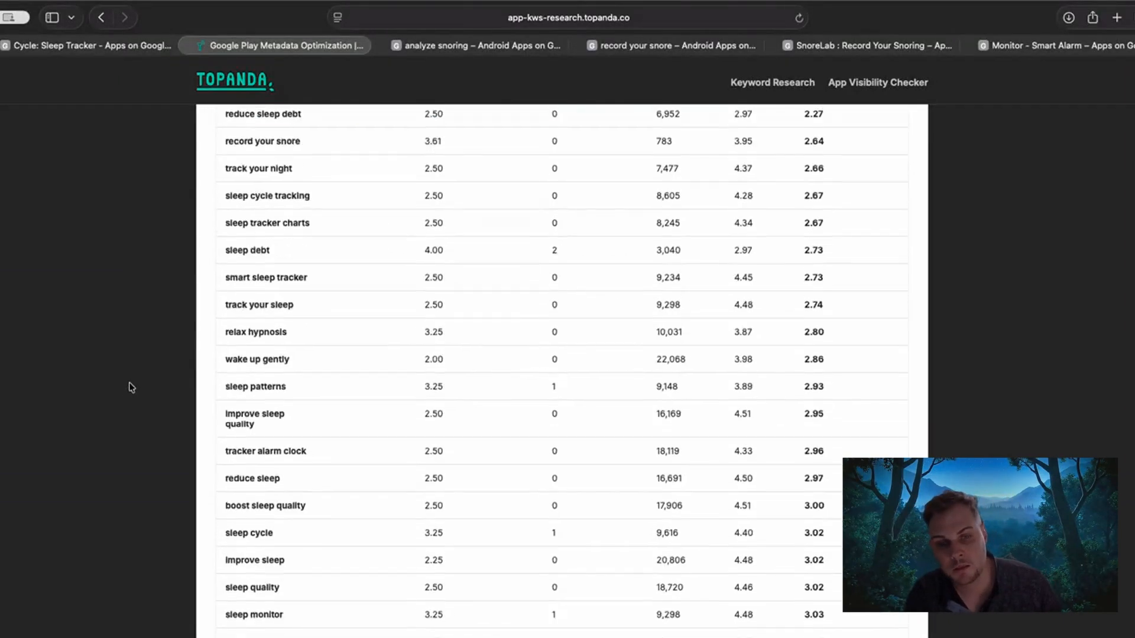
scroll(130, 384, "down", 5)
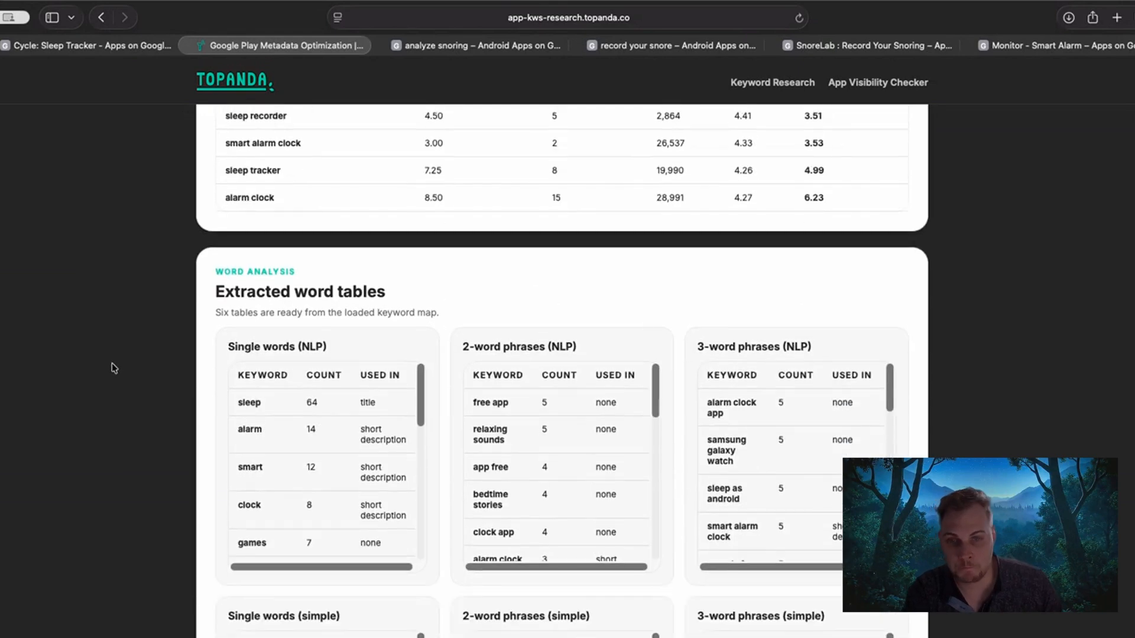
scroll(113, 371, "down", 2)
scroll(985, 382, "down", 2)
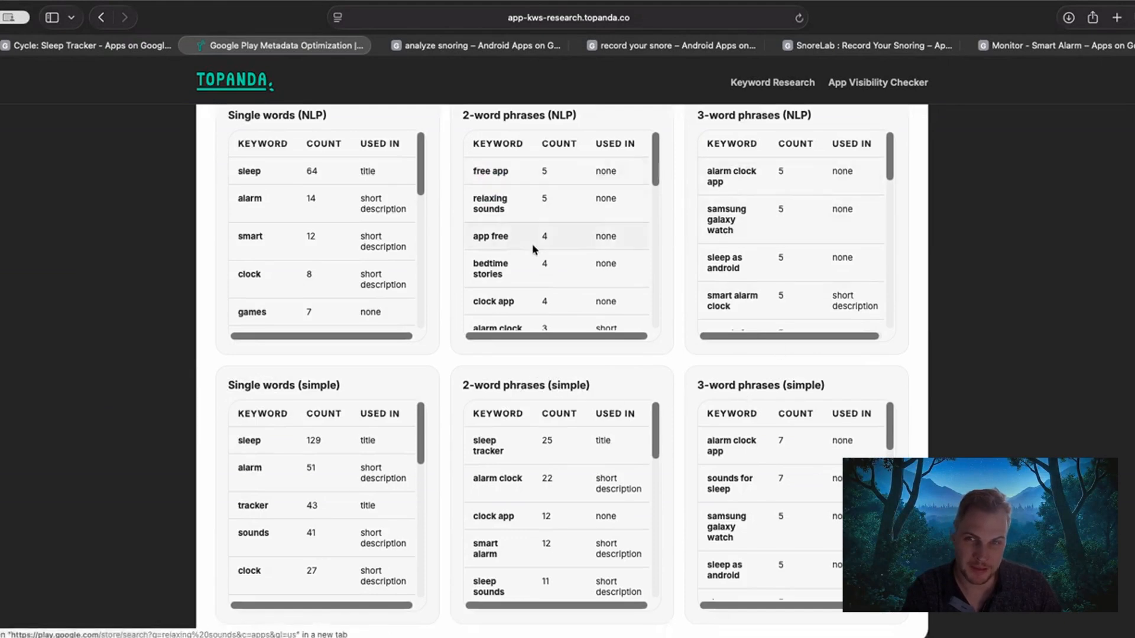
scroll(407, 273, "up", 1)
scroll(933, 325, "down", 2)
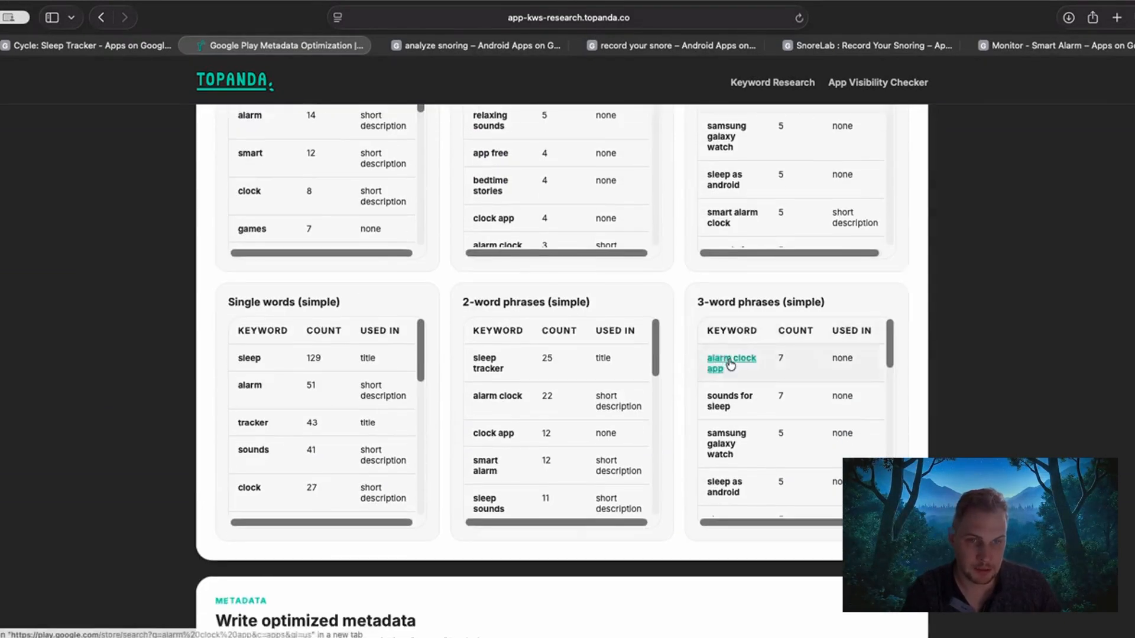
scroll(737, 400, "down", 1)
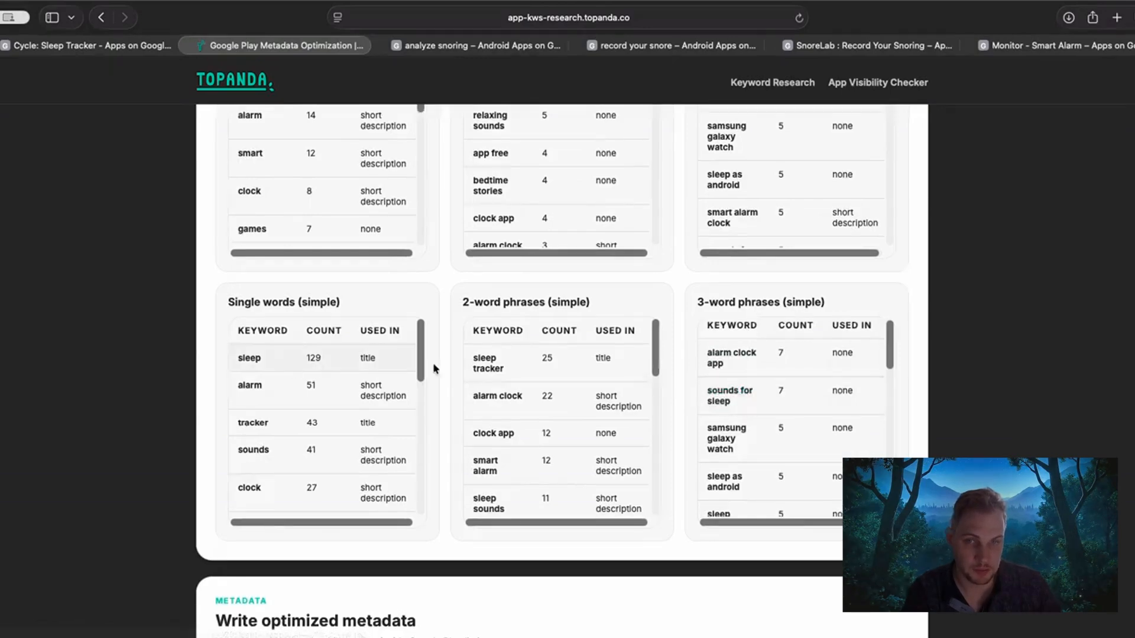
scroll(81, 286, "down", 5)
scroll(83, 289, "up", 15)
scroll(83, 290, "up", 8)
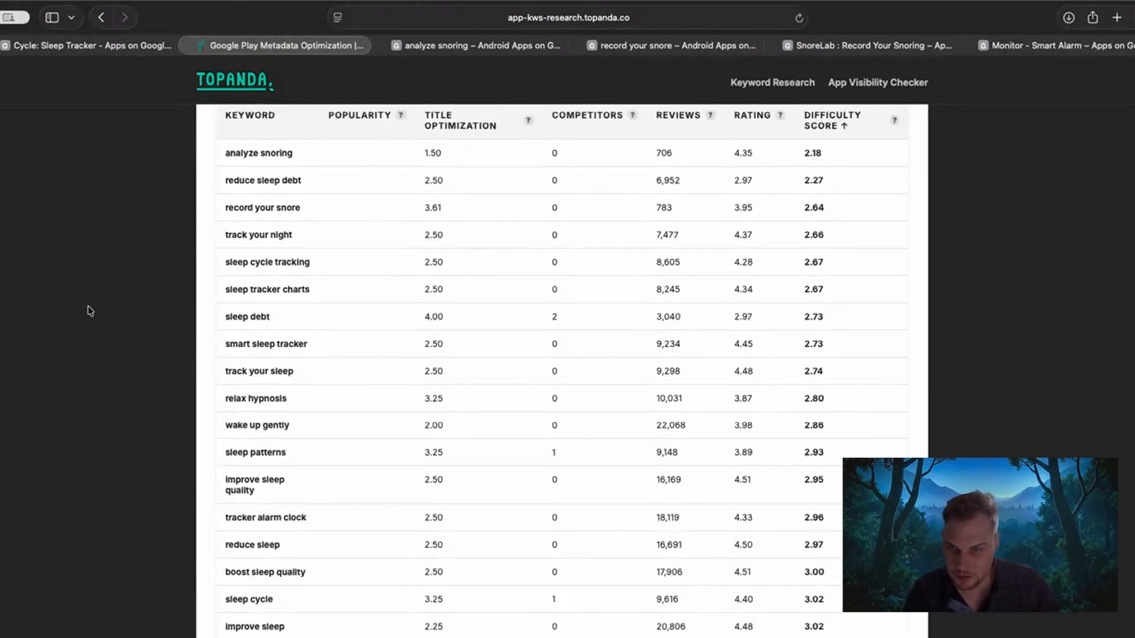
Check the 3-word phrases (simple) table against the keywords in the difficulty results.
scroll(85, 302, "down", 3)
scroll(126, 350, "down", 4)
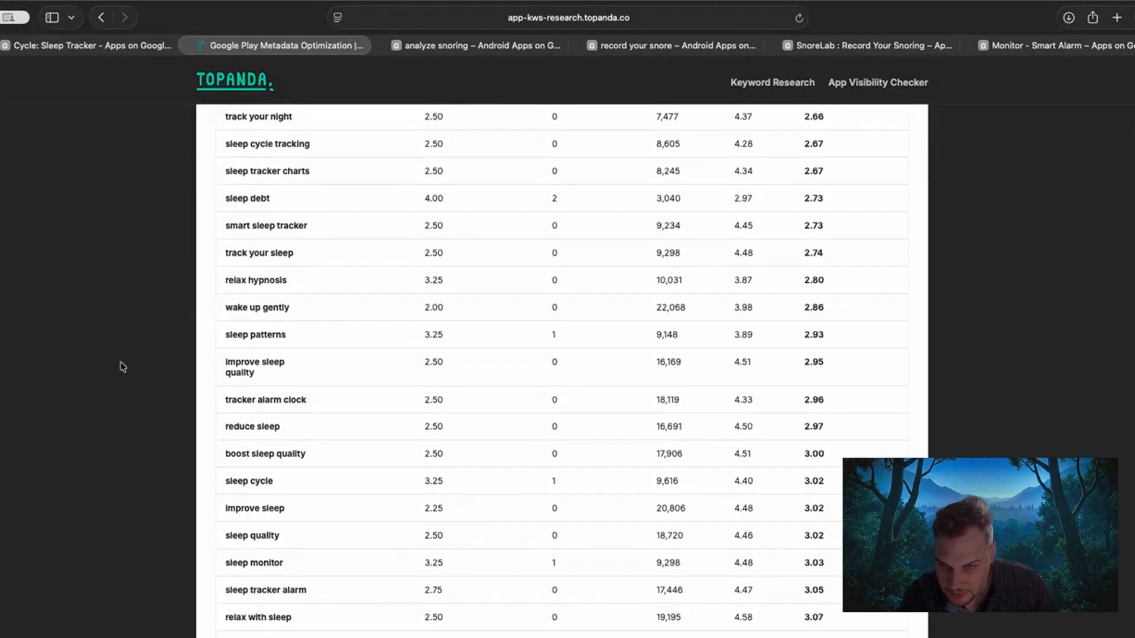
scroll(131, 407, "down", 10)
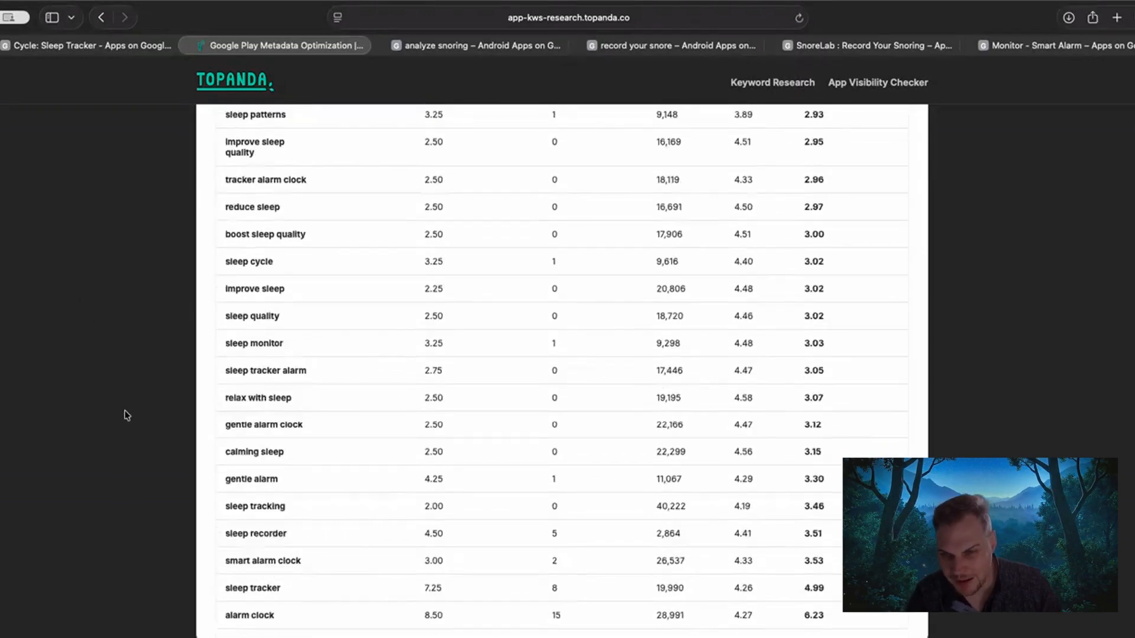
scroll(144, 392, "up", 2)
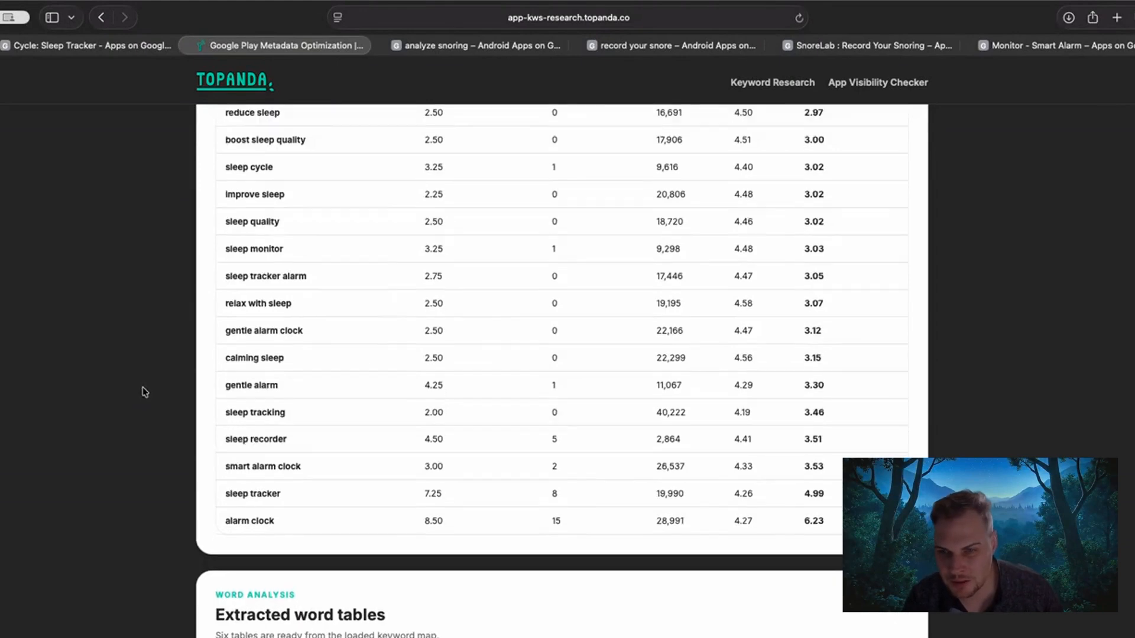
scroll(140, 391, "down", 20)
scroll(770, 382, "down", 3)
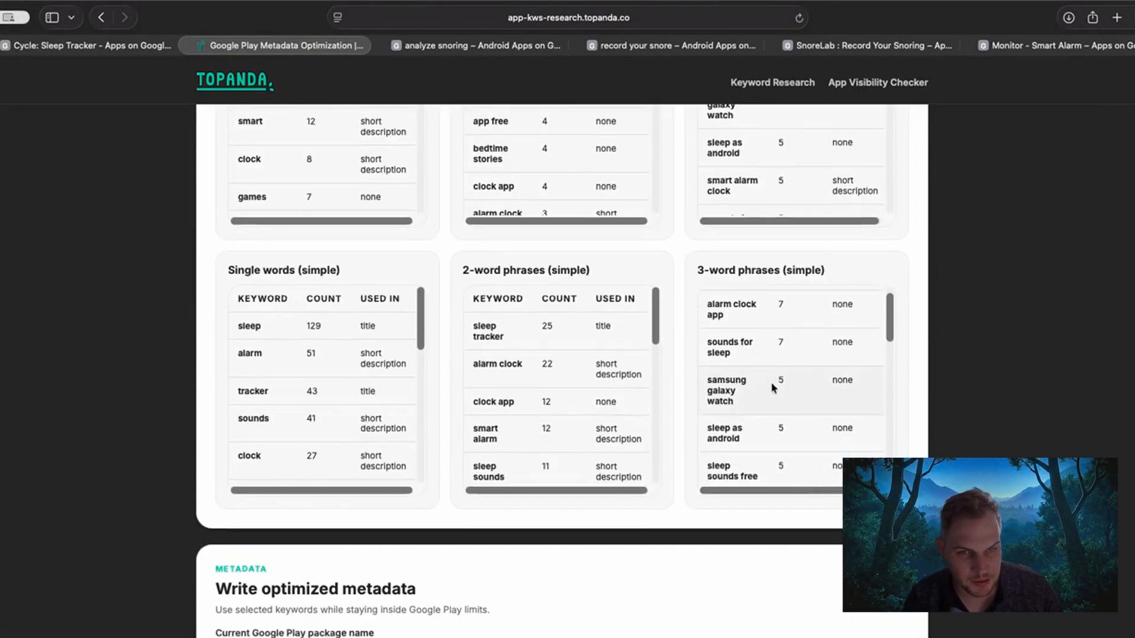
scroll(767, 382, "down", 3)
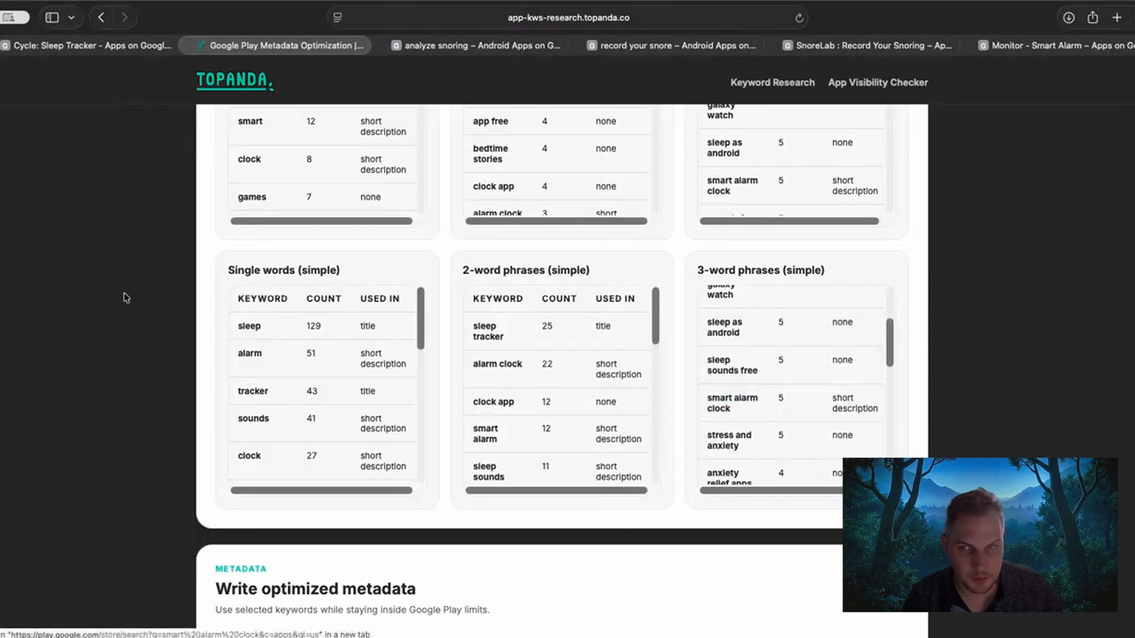
scroll(128, 296, "up", 12)
scroll(148, 314, "up", 8)
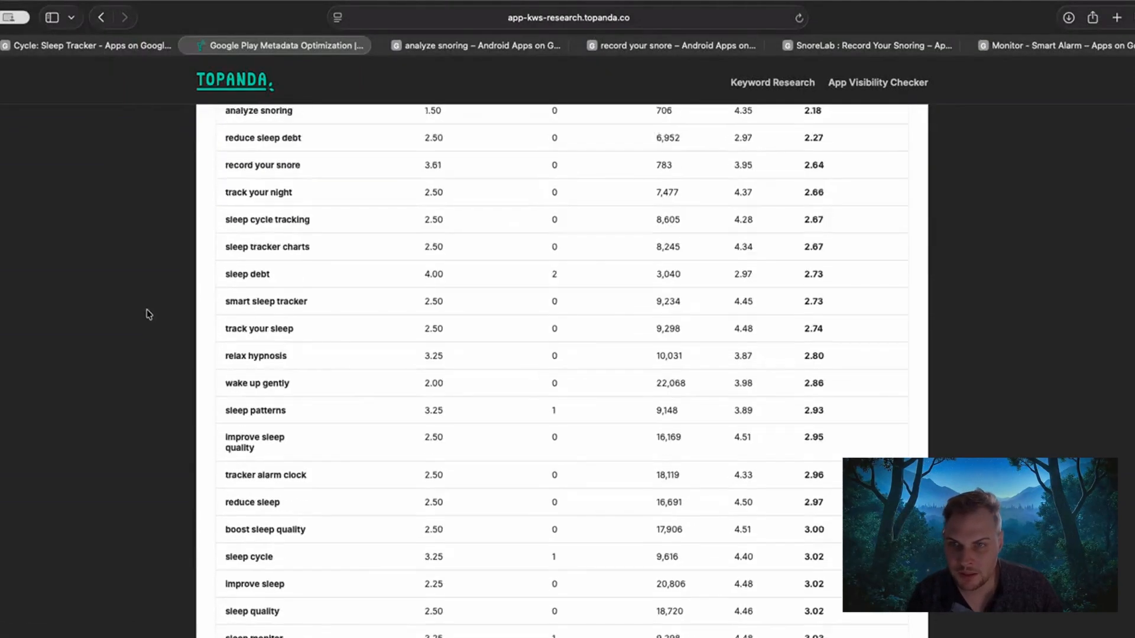
Search the page for "smart alarm clock" and locate it in the keyword selection list.
scroll(139, 332, "down", 2)
key("super+f")
type("s")
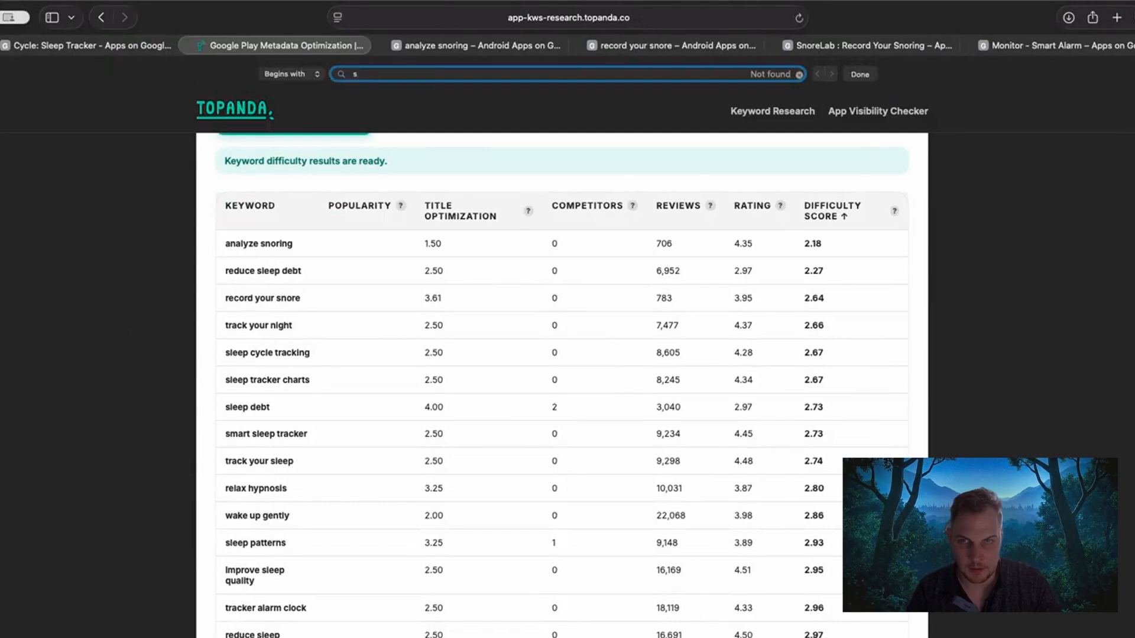
type("mart alar")
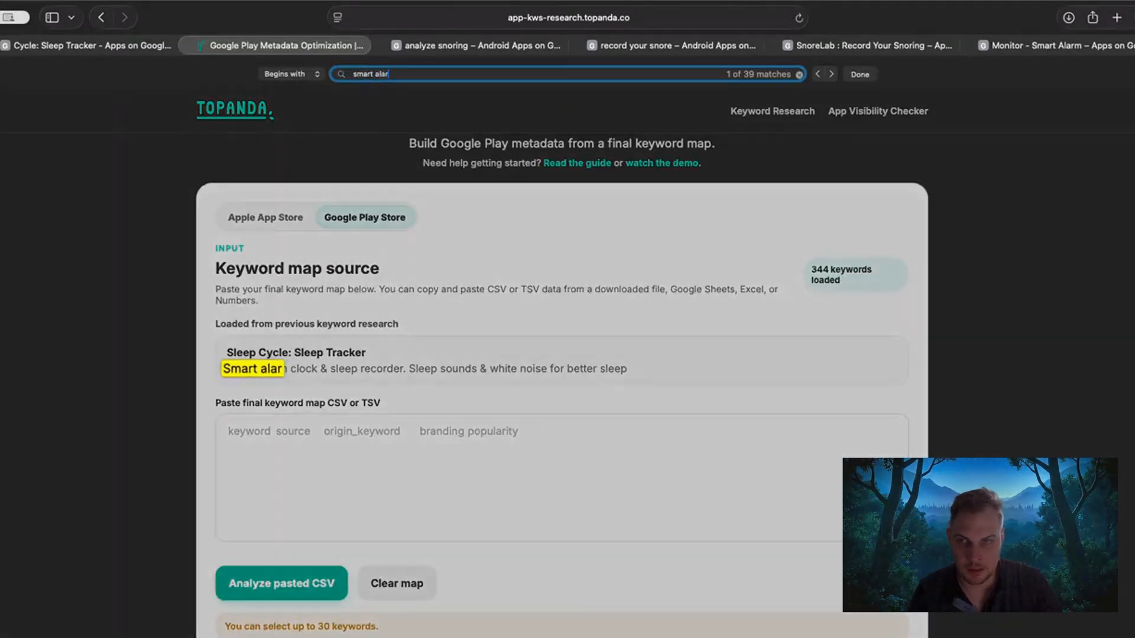
type("m clock")
key("Return")
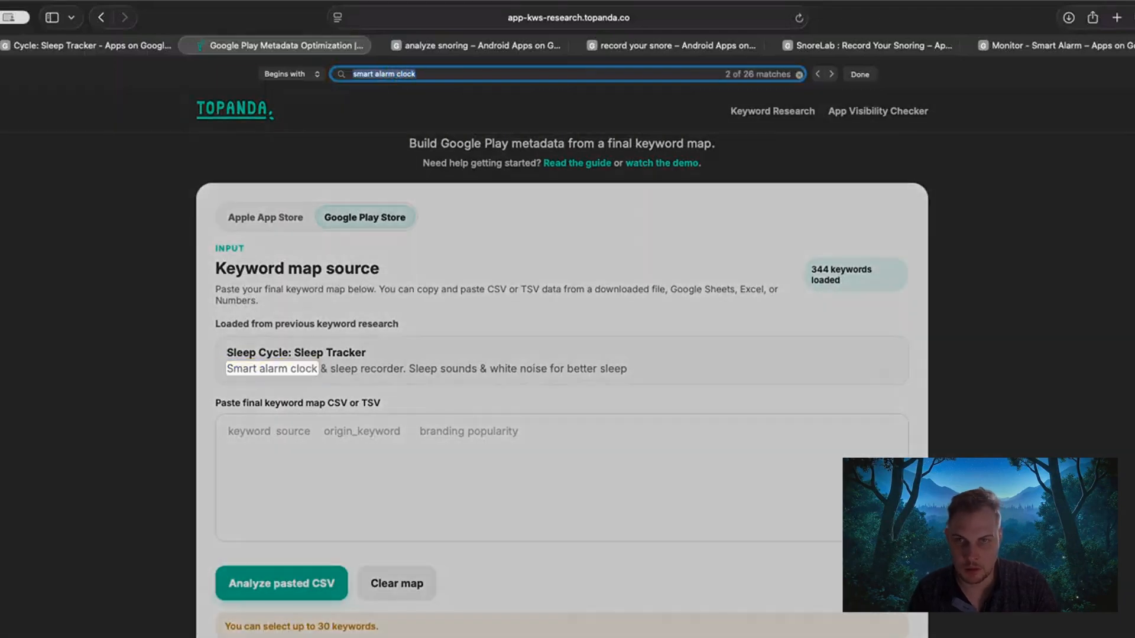
key("Return")
left_click(142, 342)
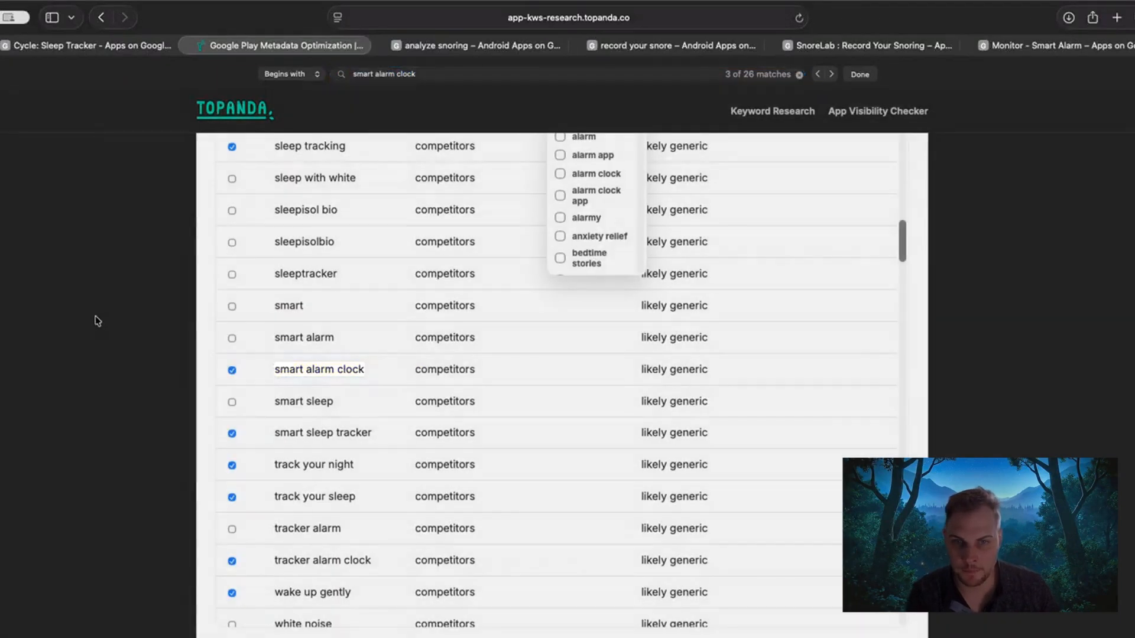
Step through the "smart alarm clock" matches to its row in the keyword difficulty results.
scroll(116, 426, "down", 15)
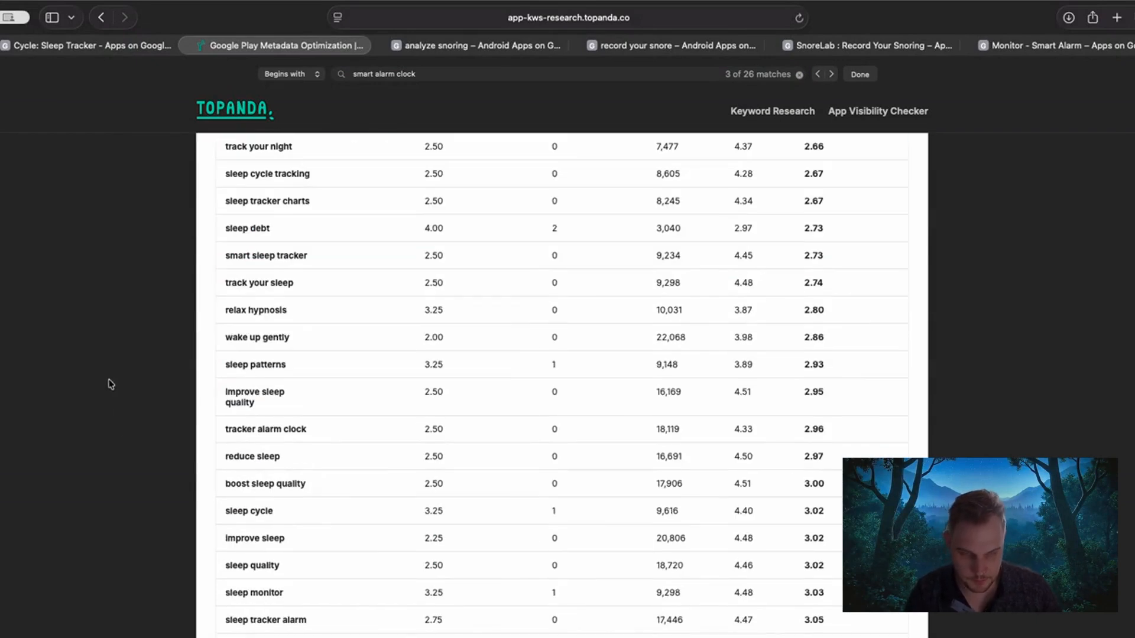
key("super+f")
key("Return")
key("Return")
key("Return")
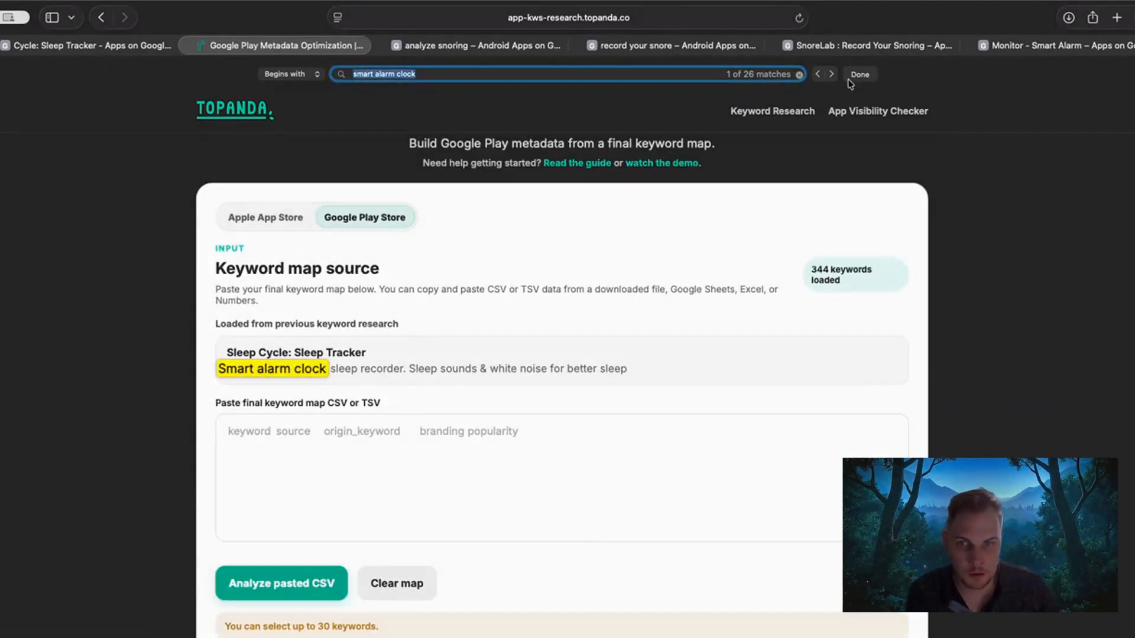
key("Return")
key("Return")
key("Return")
key("Return")
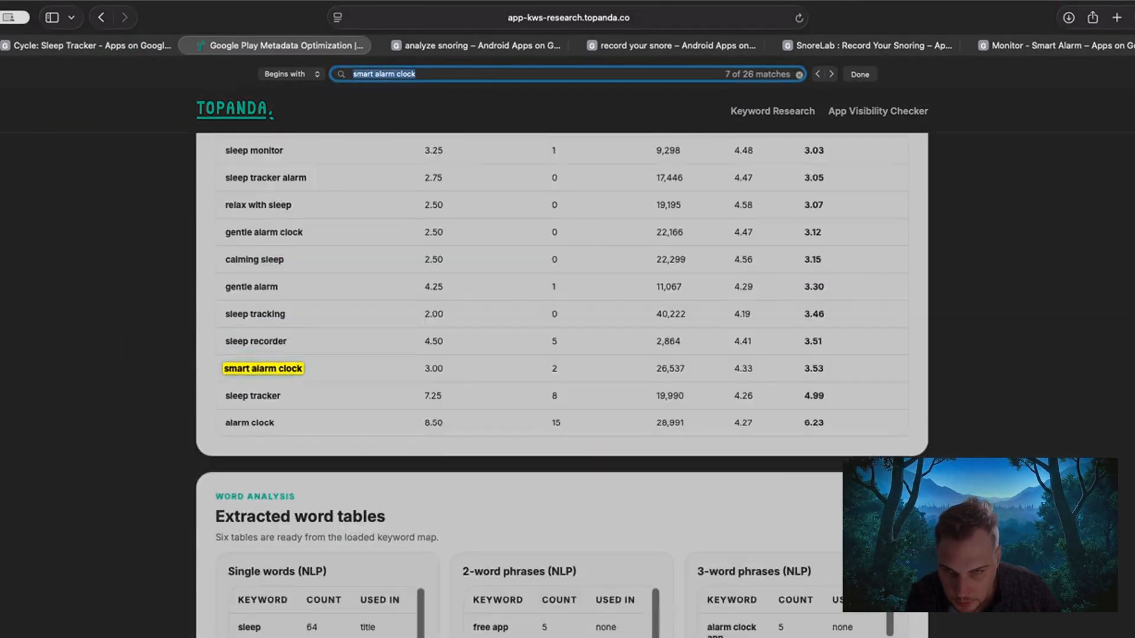
left_click(119, 330)
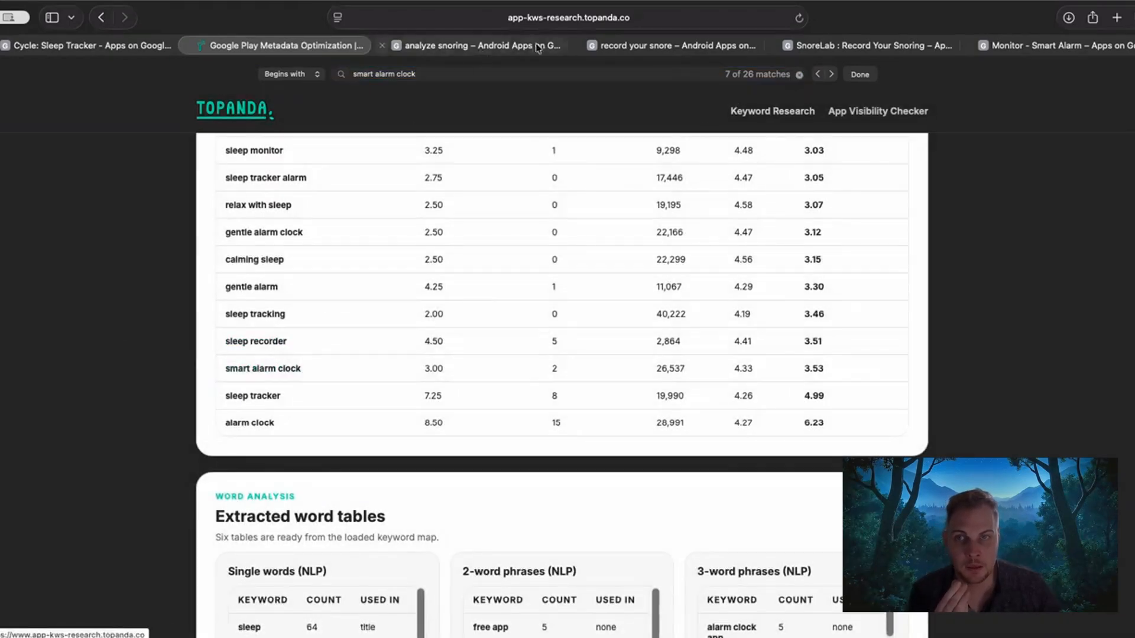
Compare the Sleep Cycle store listing and the "analyze snoring" results with the highest difficulty scores in Topanda.
left_click(118, 48)
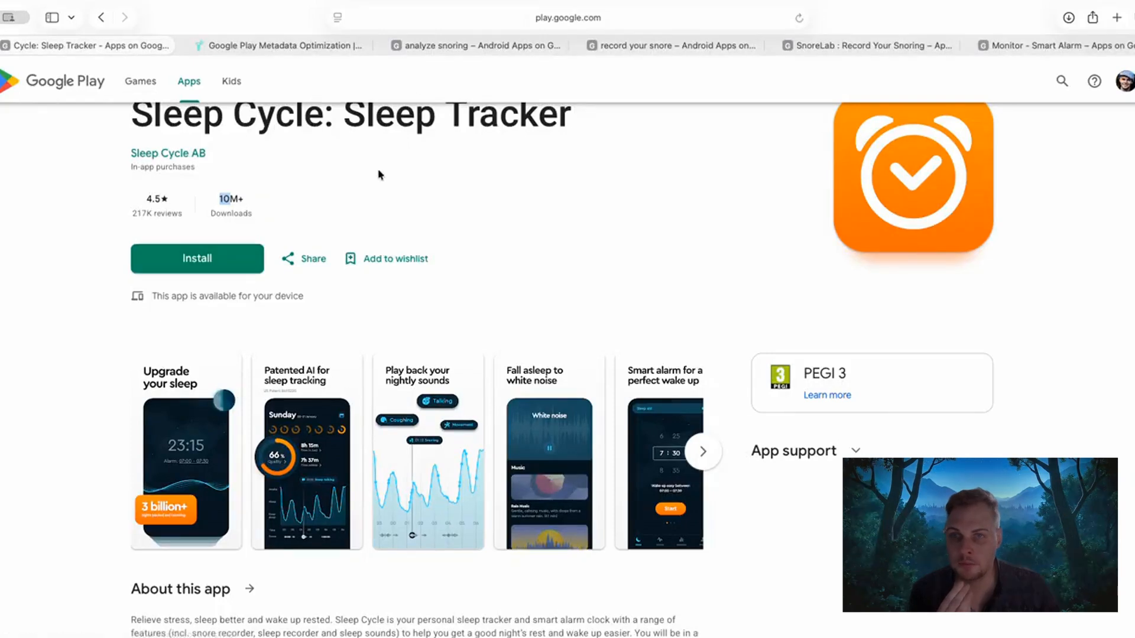
left_click(464, 47)
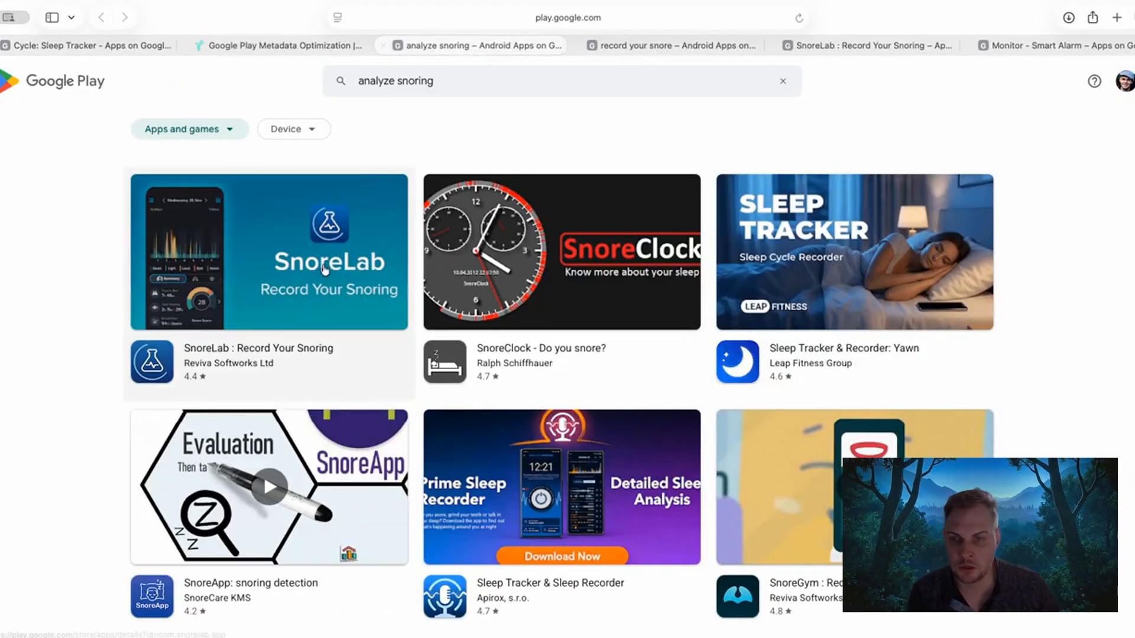
left_click(274, 47)
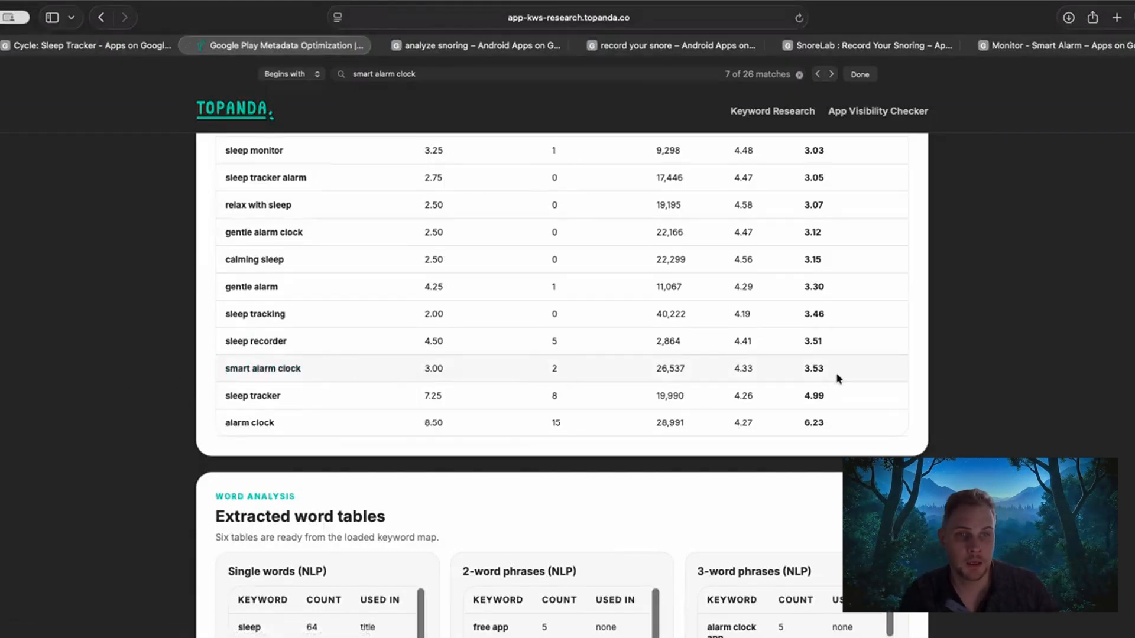
scroll(836, 372, "up", 2)
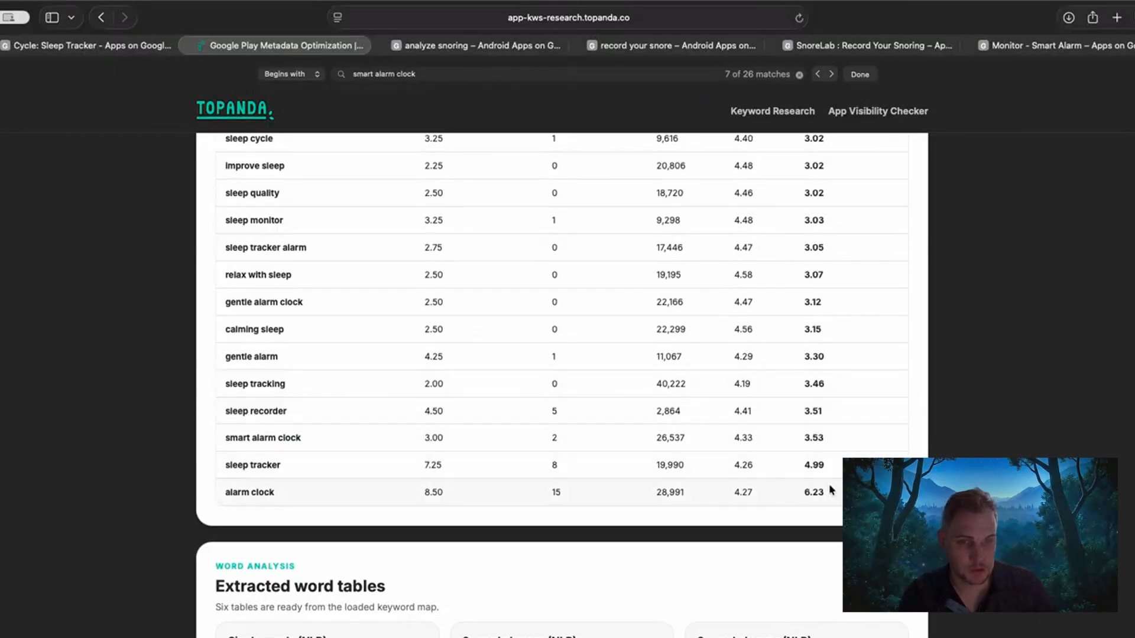
Review the loaded app title "Sleep Cycle: Sleep Tracker" in the keyword map source against the keyword difficulty results.
left_click_drag(823, 439, 158, 448)
left_click(157, 448)
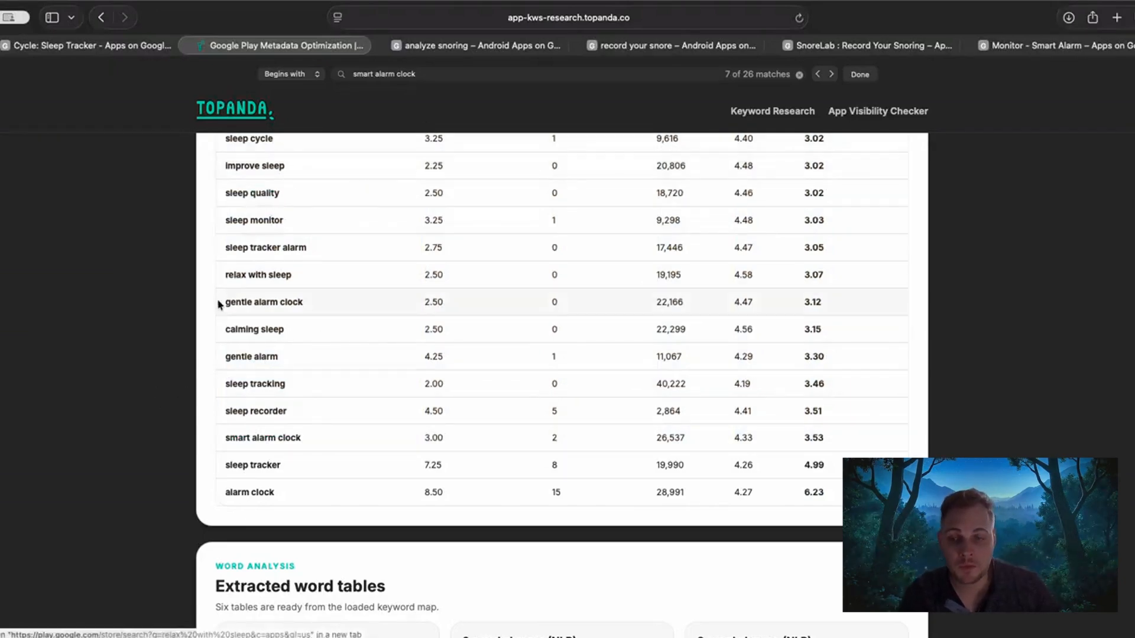
scroll(152, 305, "up", 20)
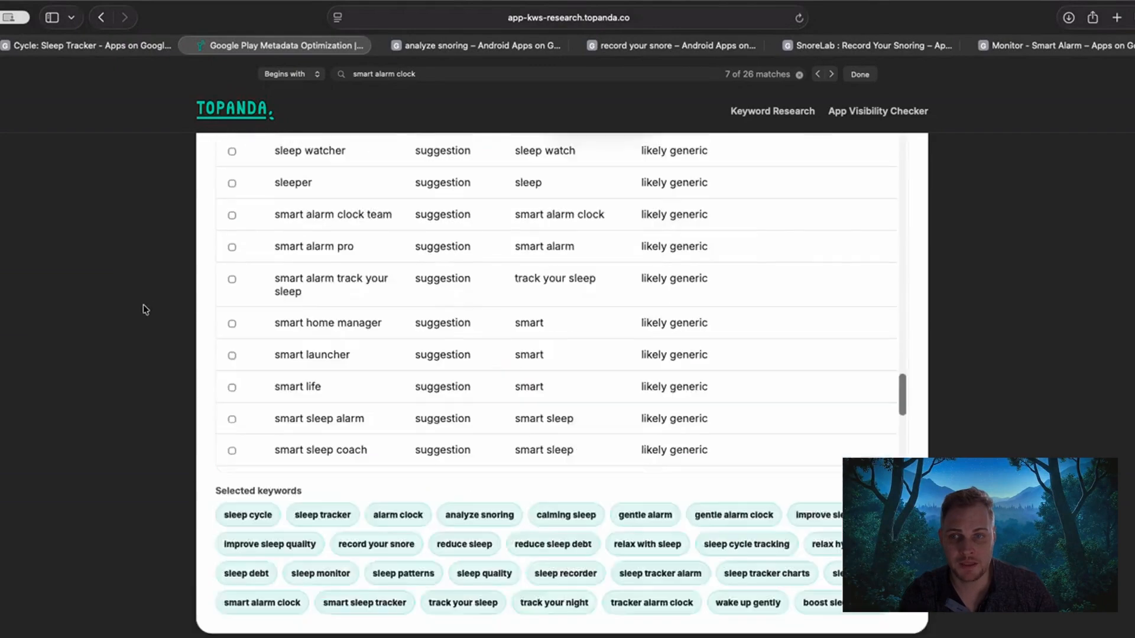
scroll(143, 310, "up", 8)
scroll(196, 435, "down", 4)
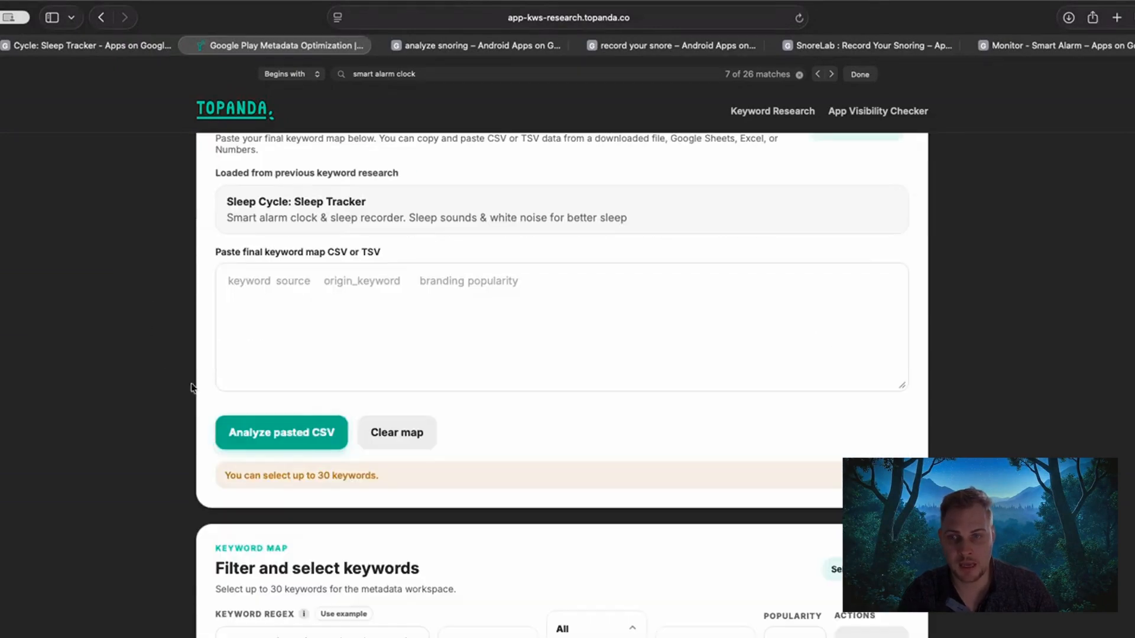
left_click_drag(227, 201, 350, 198)
left_click_drag(230, 198, 369, 200)
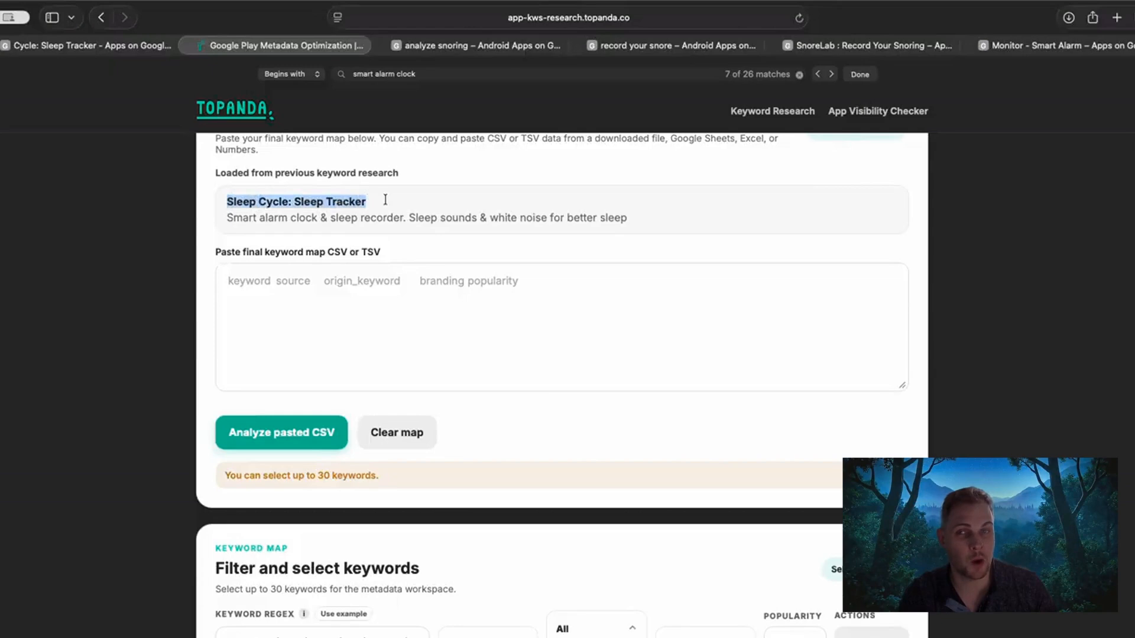
left_click(385, 200)
Examine the phrase "Smart alarm clock" at the start of the loaded short description.
left_click_drag(222, 222, 301, 217)
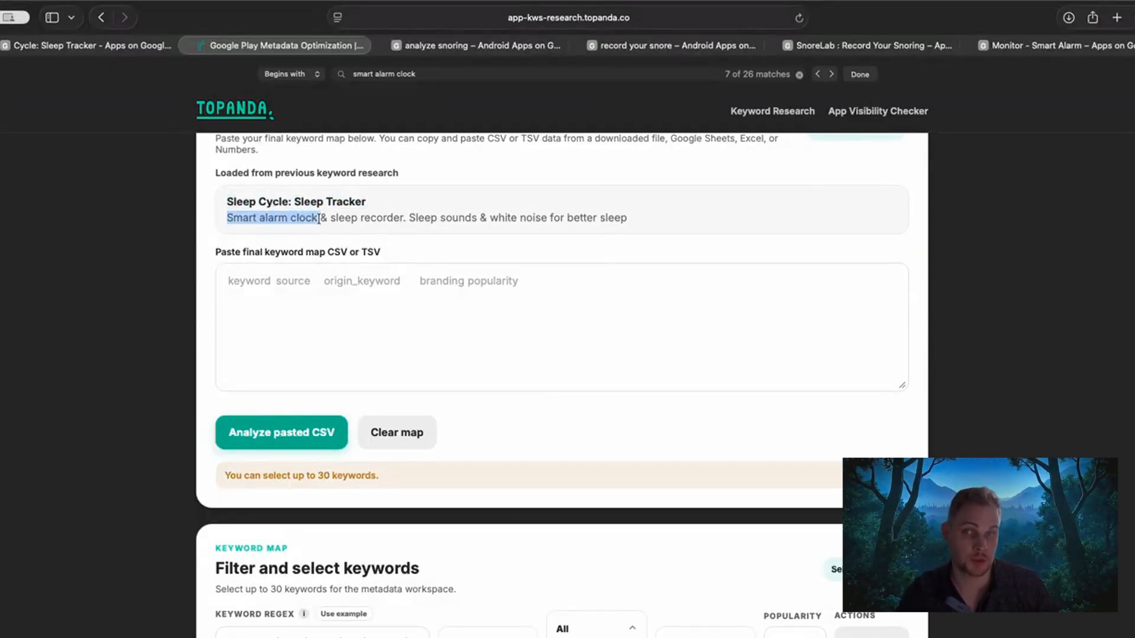
left_click_drag(328, 218, 236, 220)
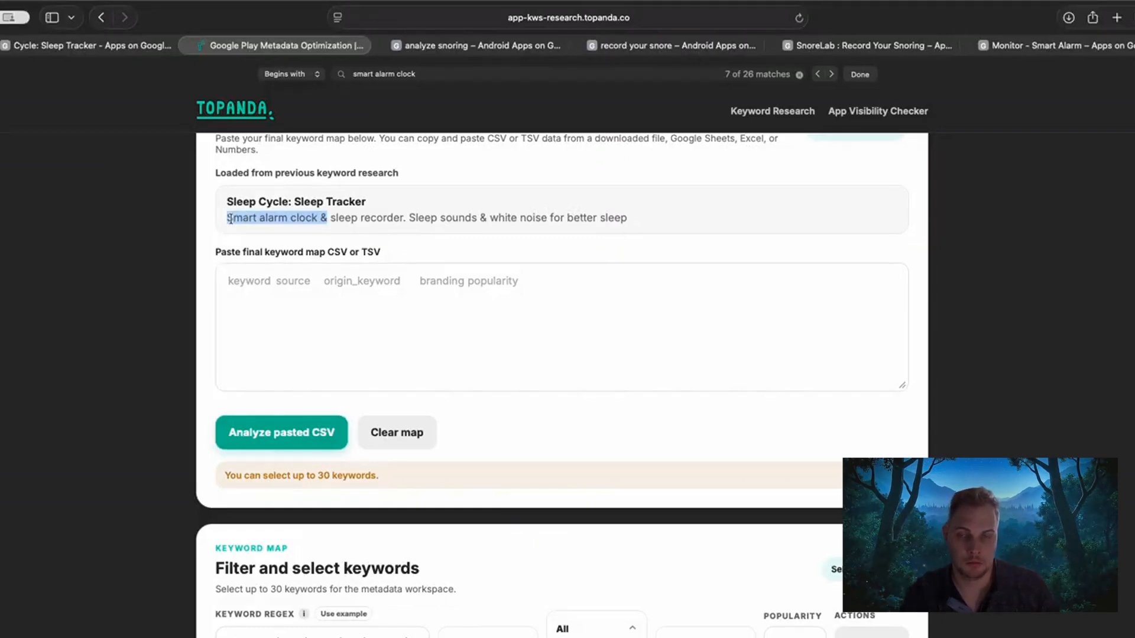
left_click(231, 220)
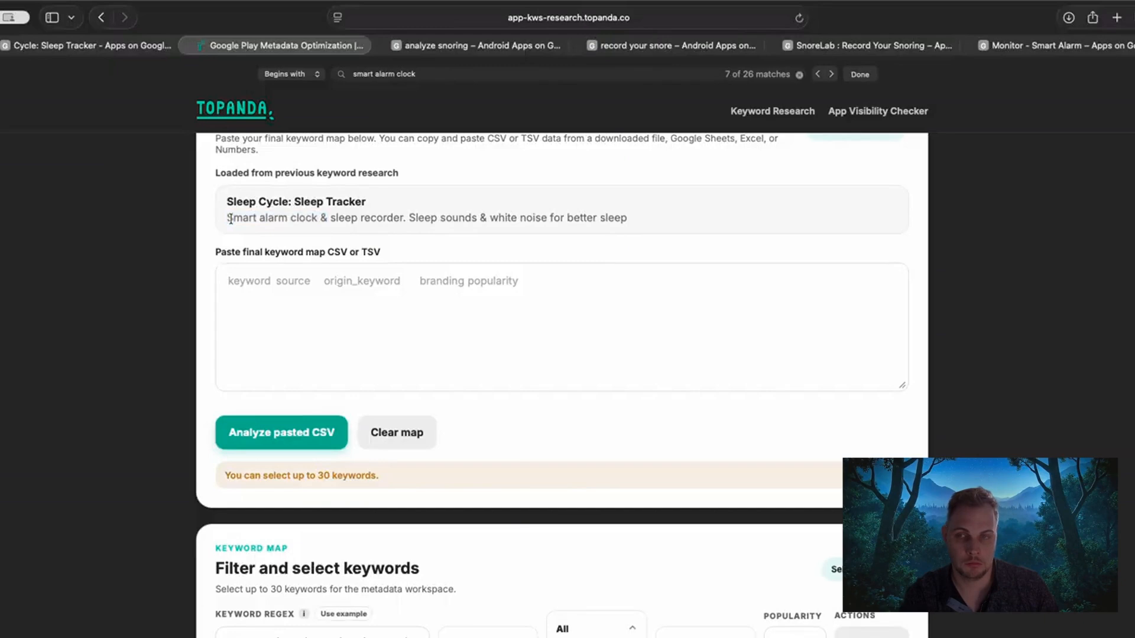
left_click_drag(225, 218, 297, 217)
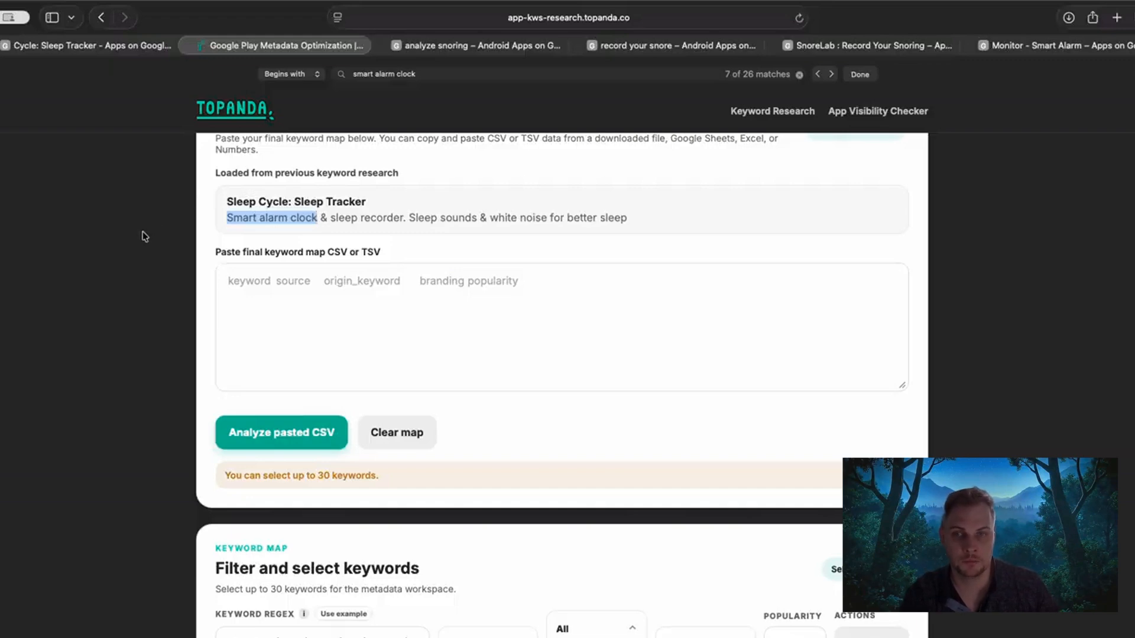
left_click(236, 220)
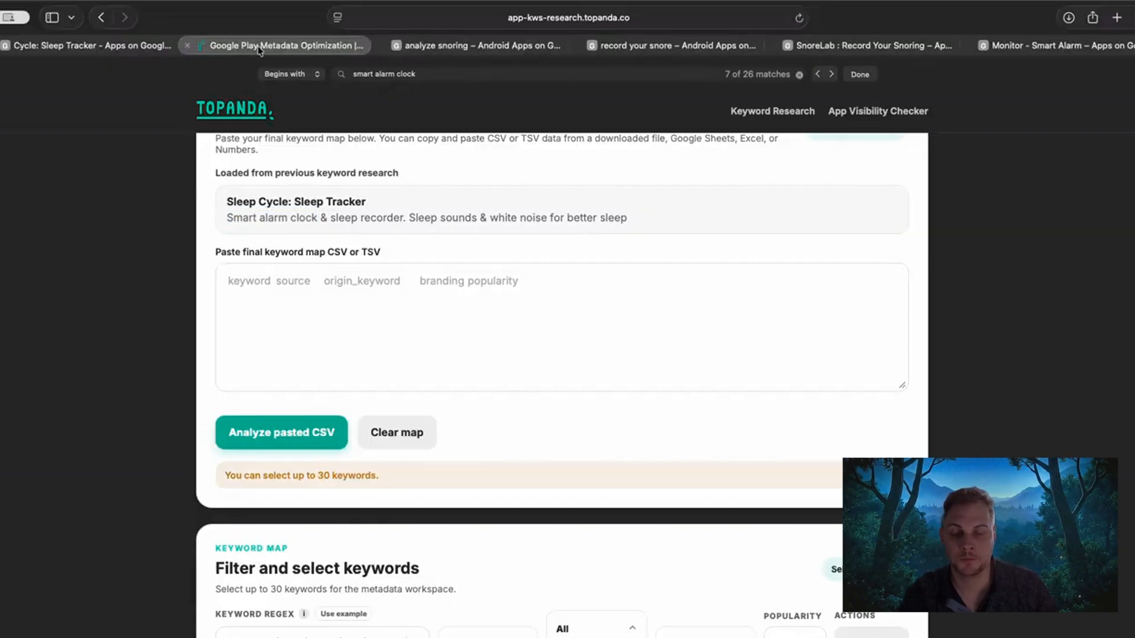
Open the Google Play results for "smart alarm clock" from the difficulty results and place their tab directly after the Topanda tab.
scroll(117, 331, "down", 20)
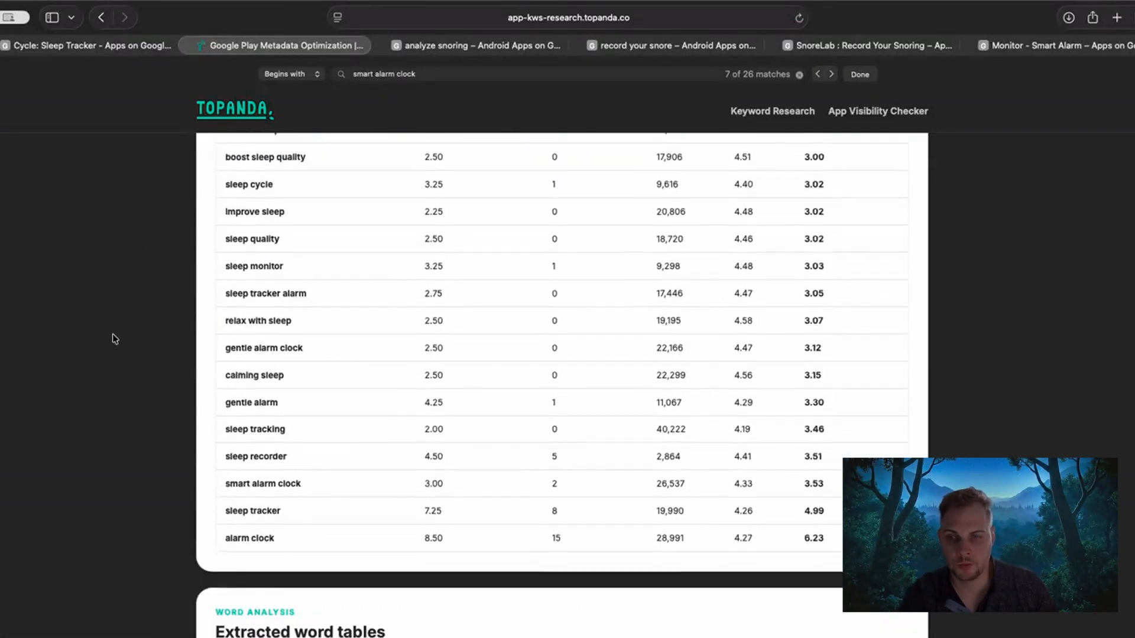
left_click(249, 485, "super")
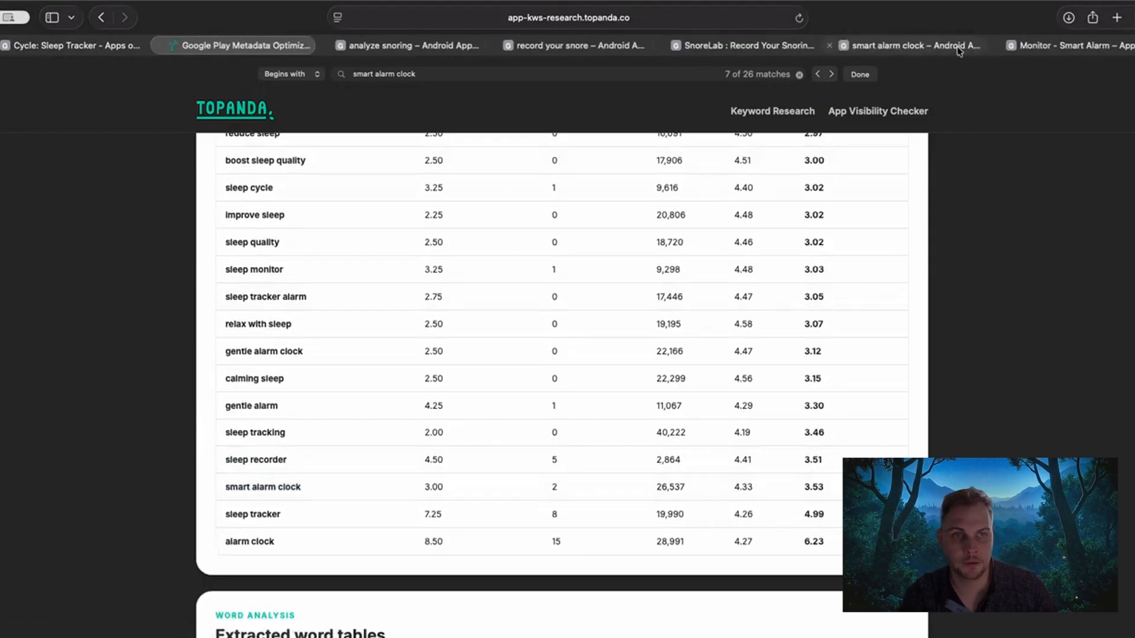
left_click_drag(959, 52, 443, 52)
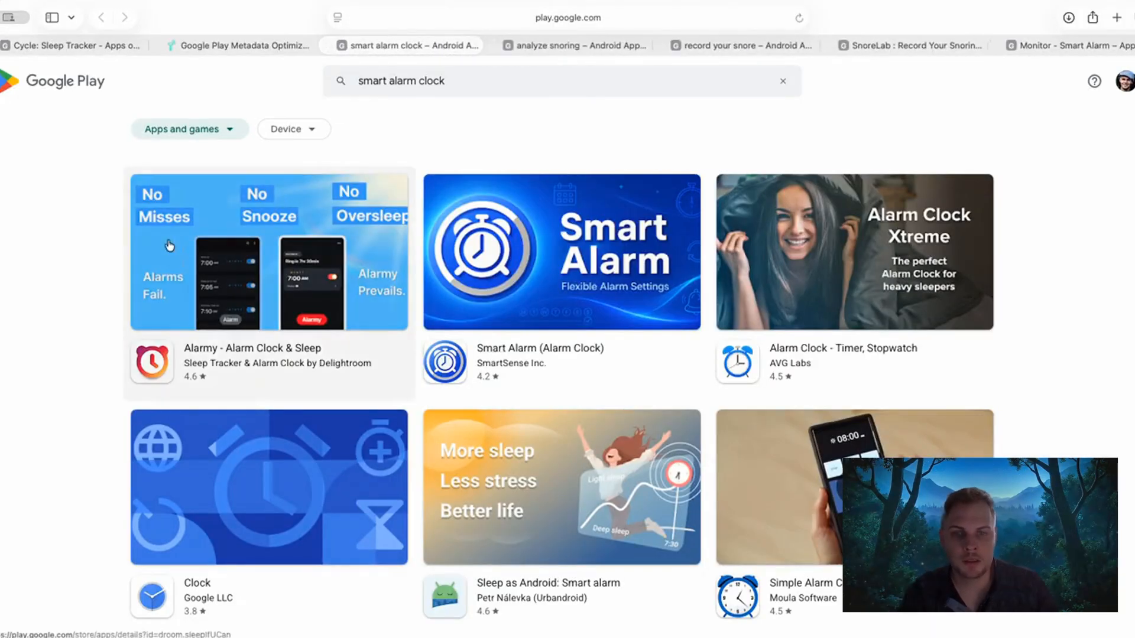
Look through the entire "smart alarm clock" results for Sleep Cycle and compare the titles of the ranking apps.
scroll(216, 279, "down", 6)
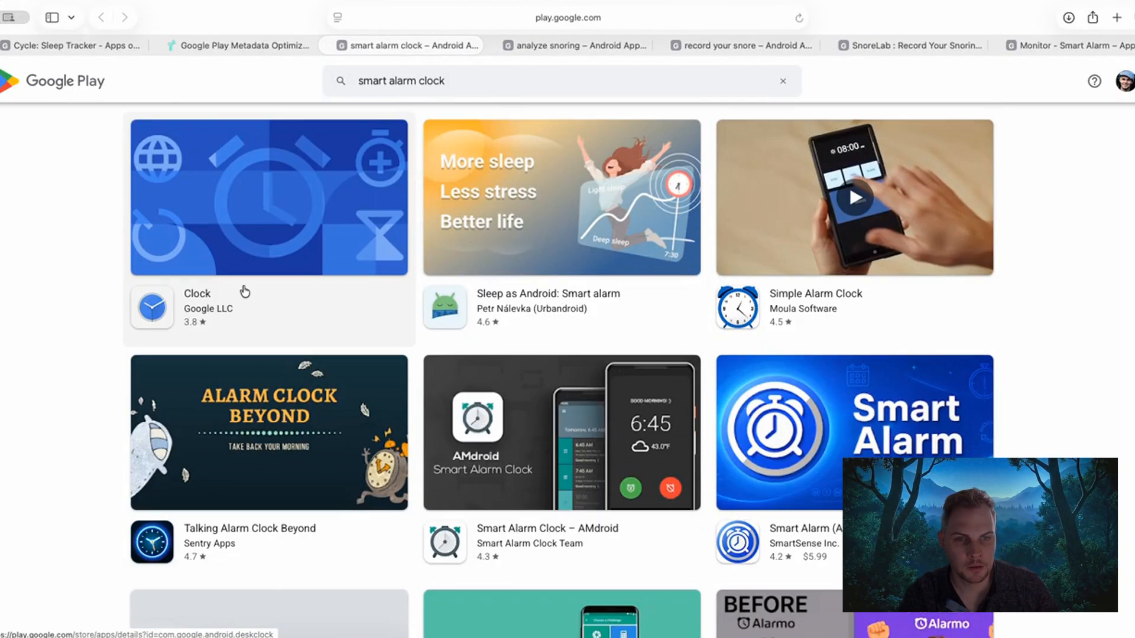
scroll(244, 291, "down", 5)
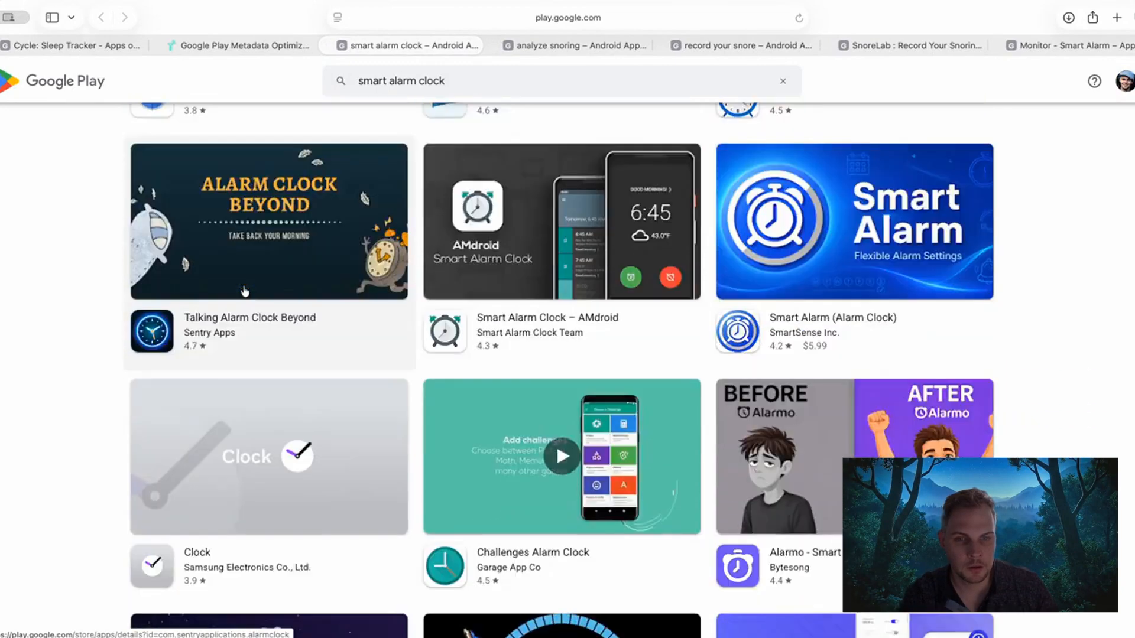
scroll(244, 291, "down", 6)
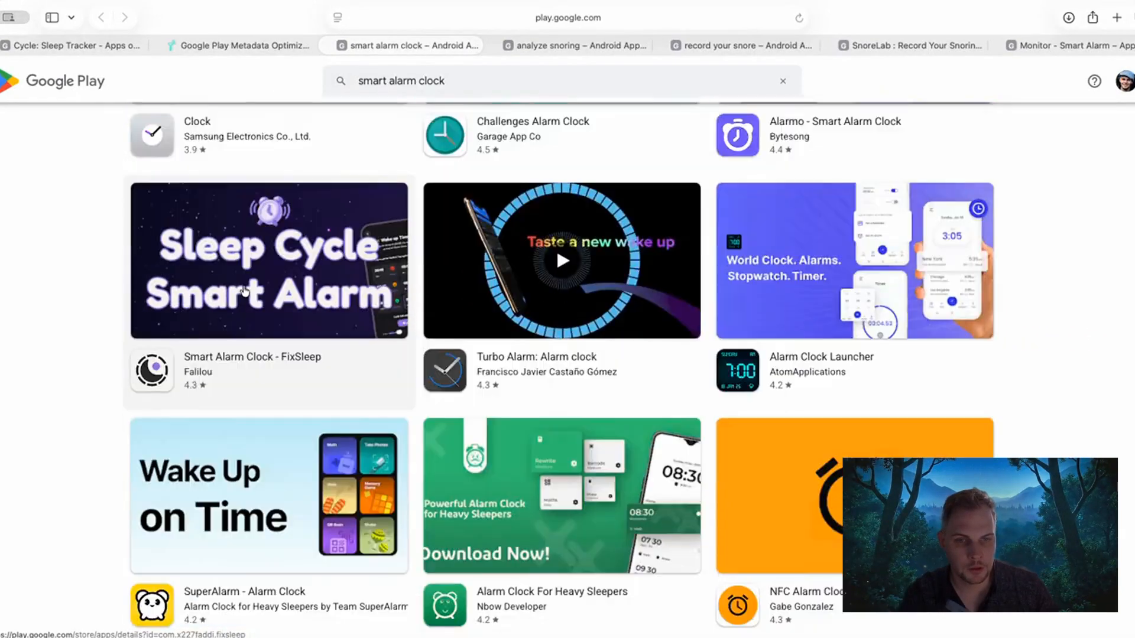
scroll(245, 291, "down", 7)
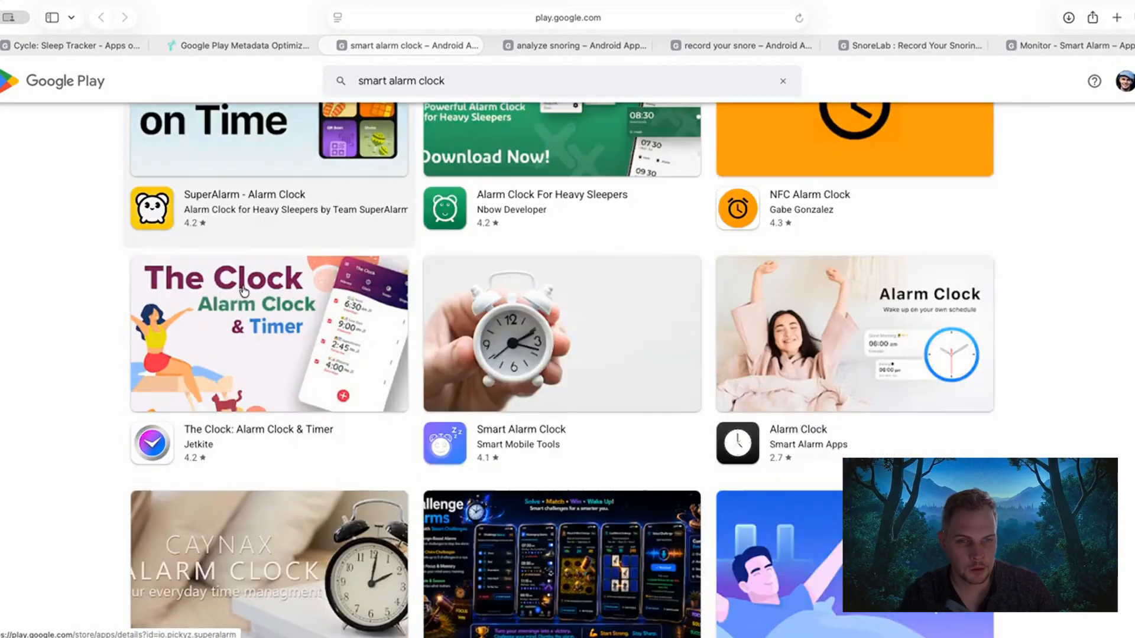
scroll(244, 290, "down", 5)
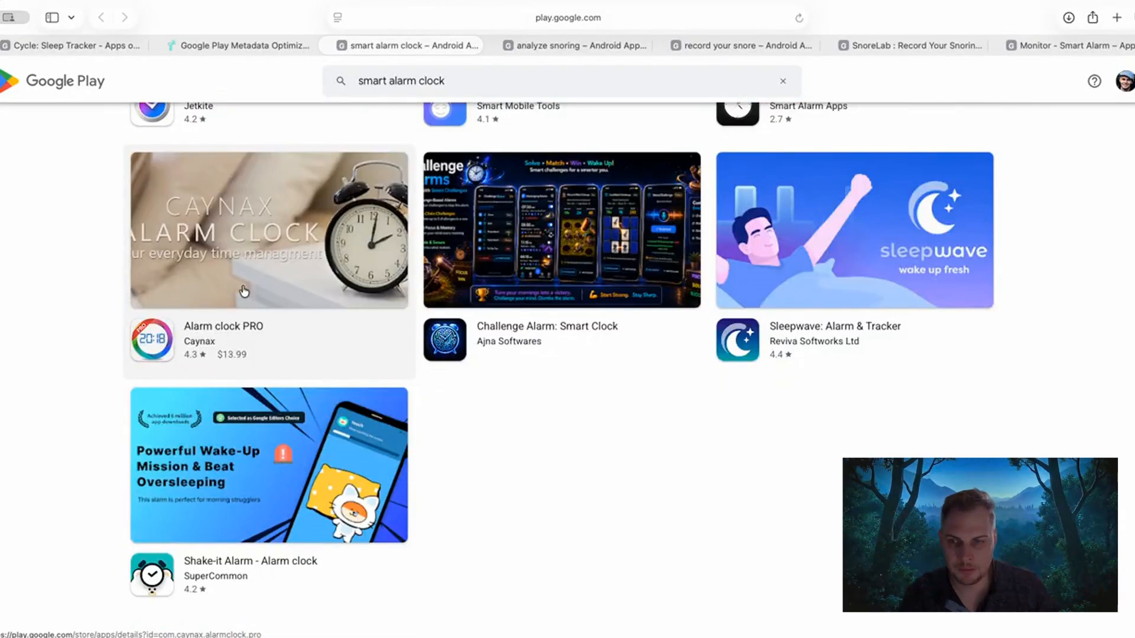
scroll(244, 291, "up", 20)
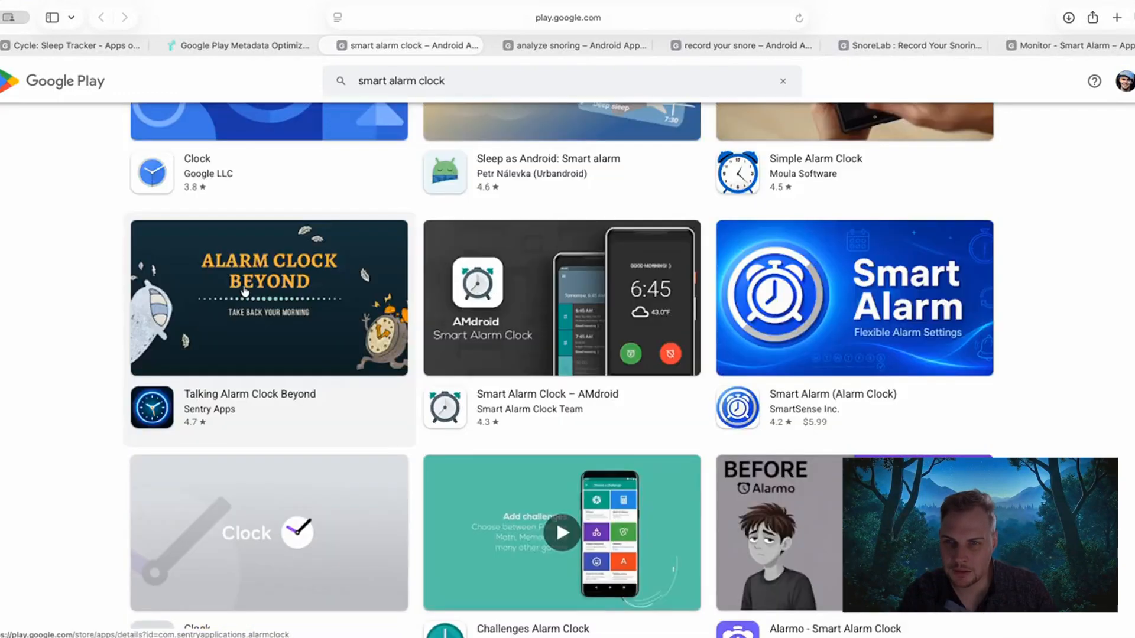
scroll(245, 290, "up", 8)
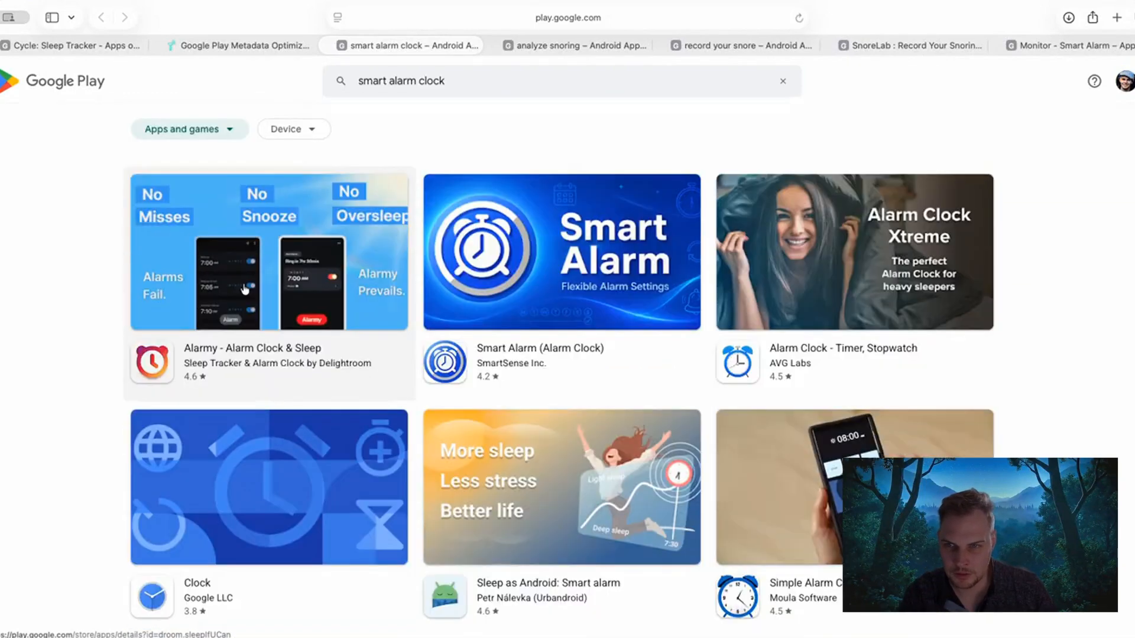
scroll(245, 288, "down", 1)
scroll(245, 289, "down", 2)
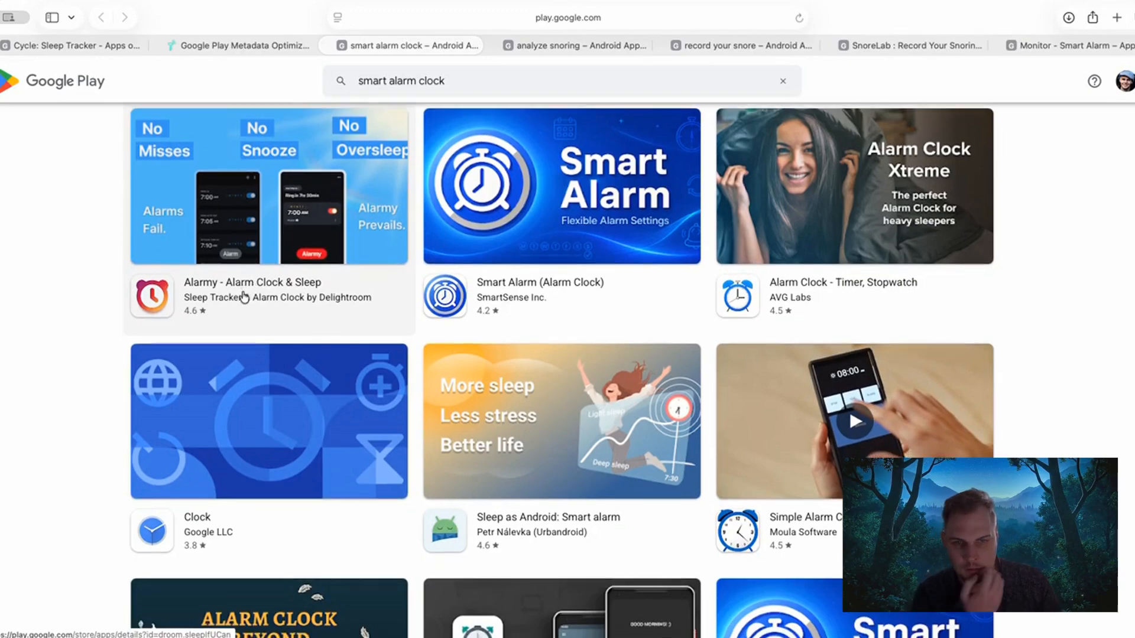
scroll(243, 296, "down", 6)
scroll(244, 283, "up", 4)
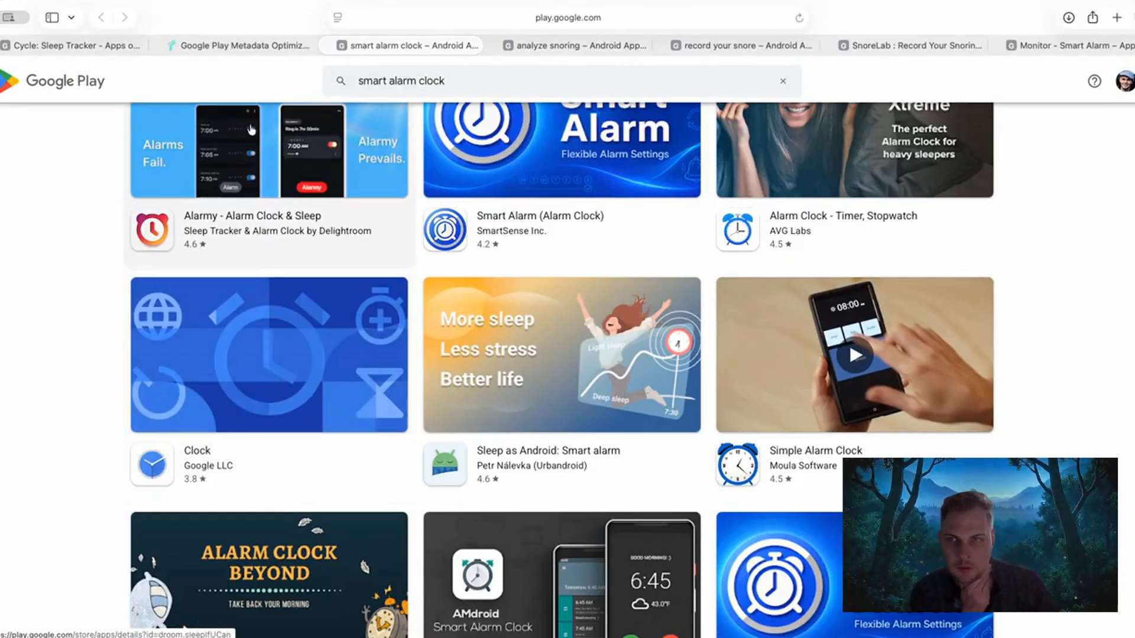
Return to Topanda and review the remaining short description phrases, from "sleep recorder" to "white noise for better sleep".
left_click(257, 44)
mouse_move(425, 487)
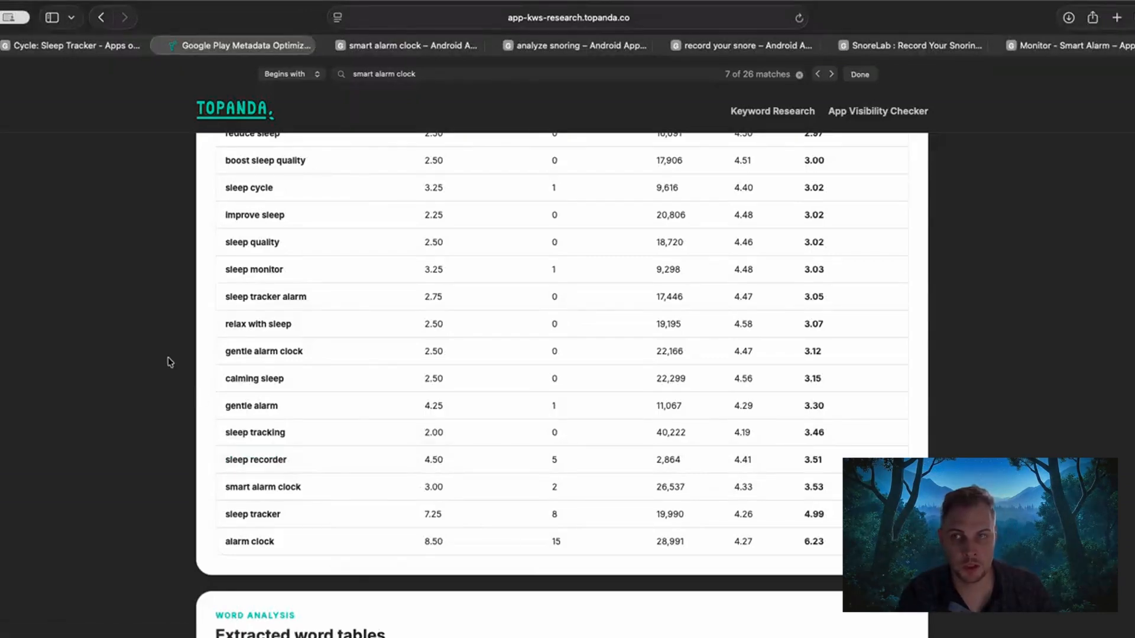
scroll(164, 334, "up", 15)
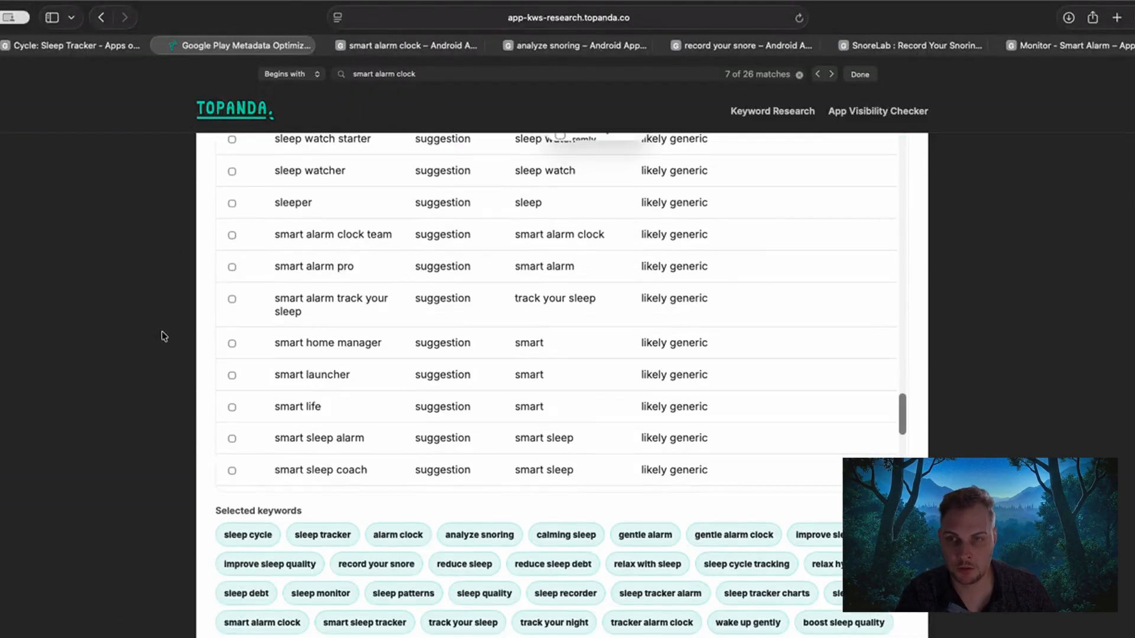
scroll(164, 337, "up", 10)
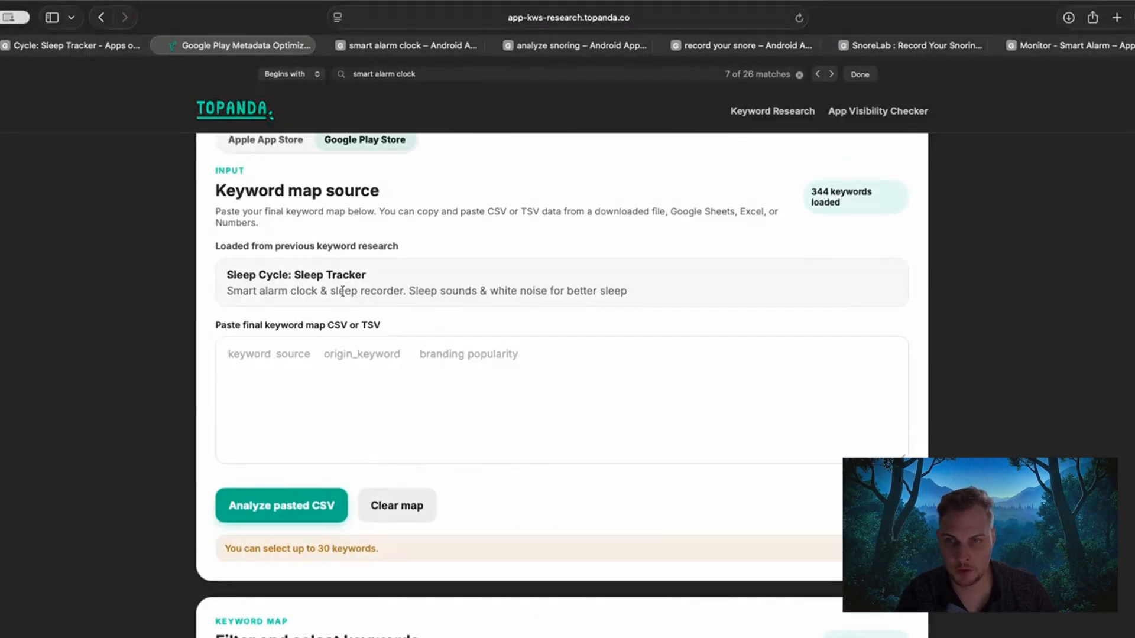
left_click_drag(344, 291, 459, 291)
left_click(402, 290)
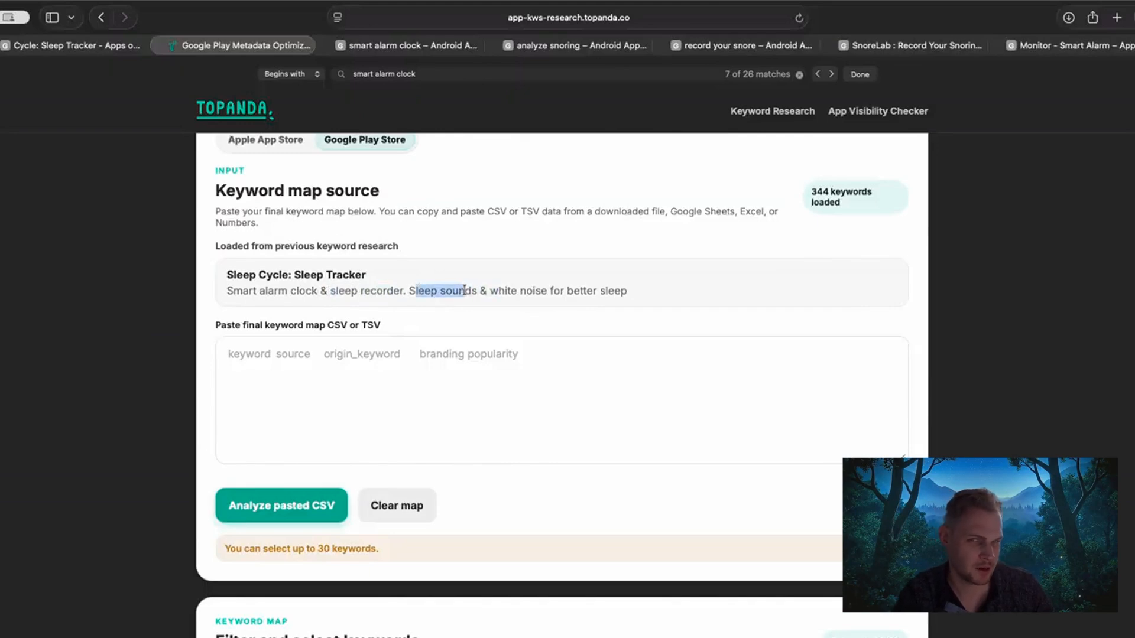
left_click(474, 288)
left_click_drag(633, 287, 456, 284)
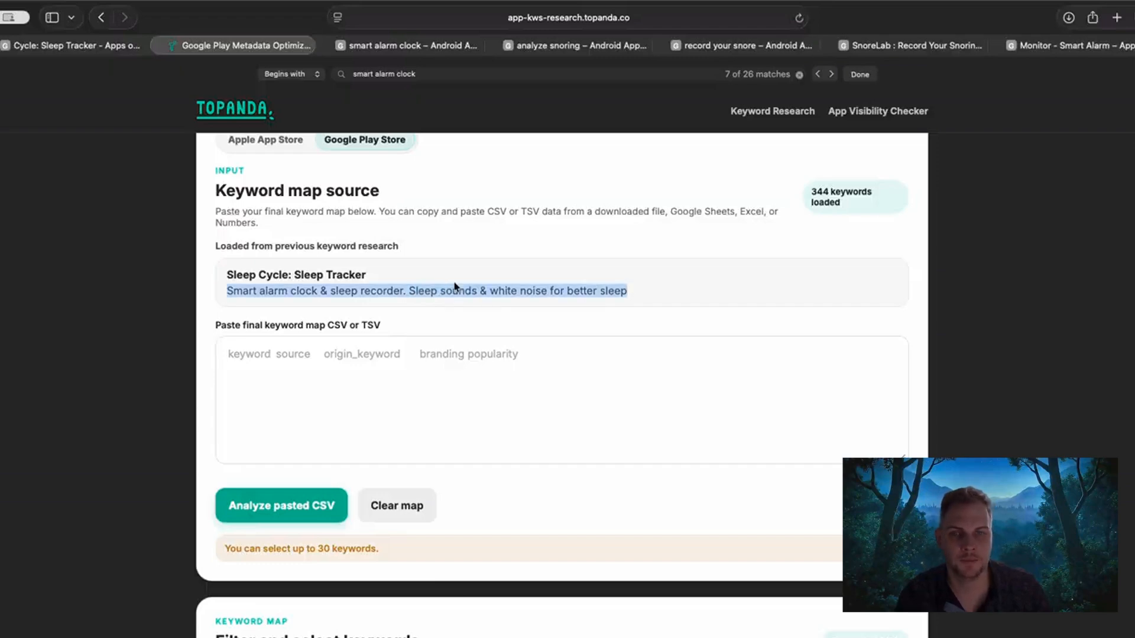
left_click(269, 313)
Find "sleep recorder" in the keyword difficulty results and open its Google Play search results.
scroll(161, 368, "down", 20)
scroll(148, 372, "down", 10)
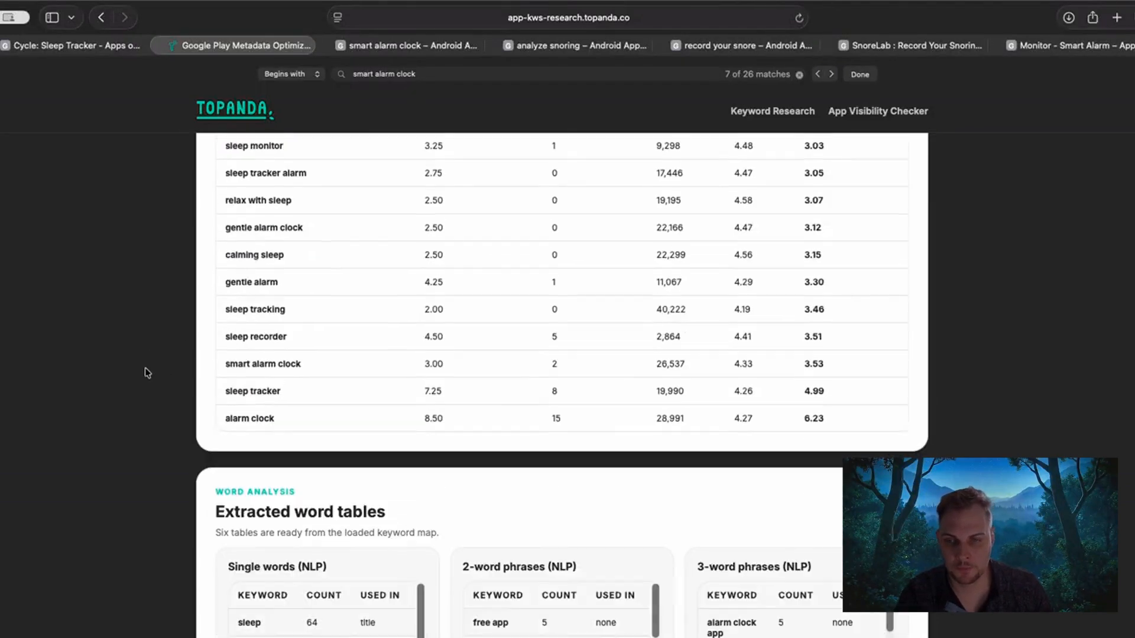
scroll(145, 372, "up", 1)
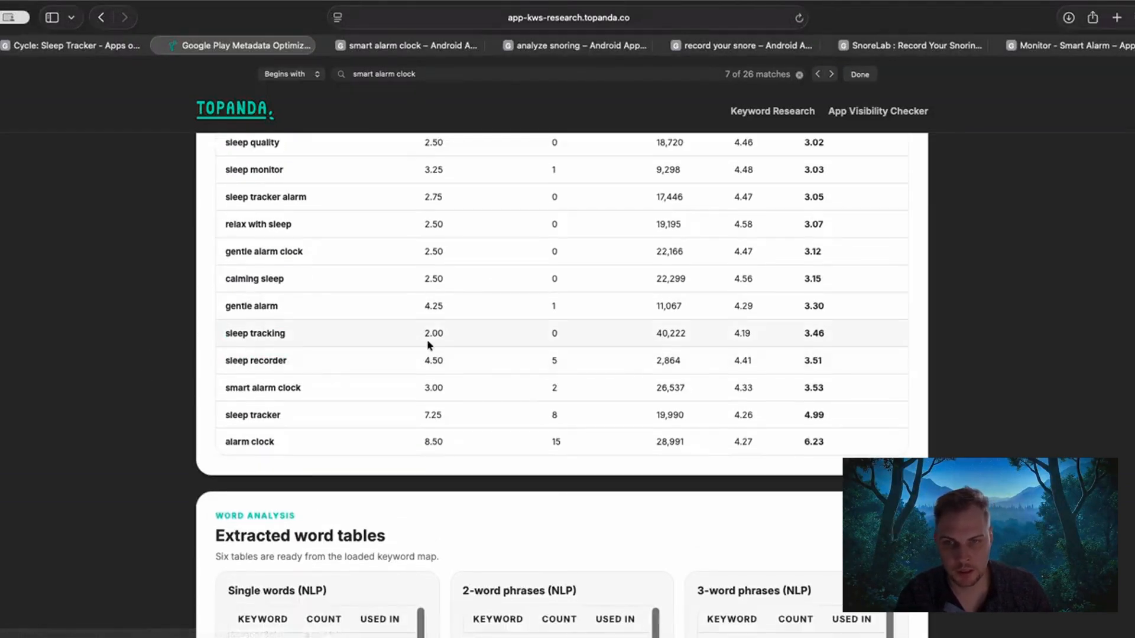
mouse_move(428, 356)
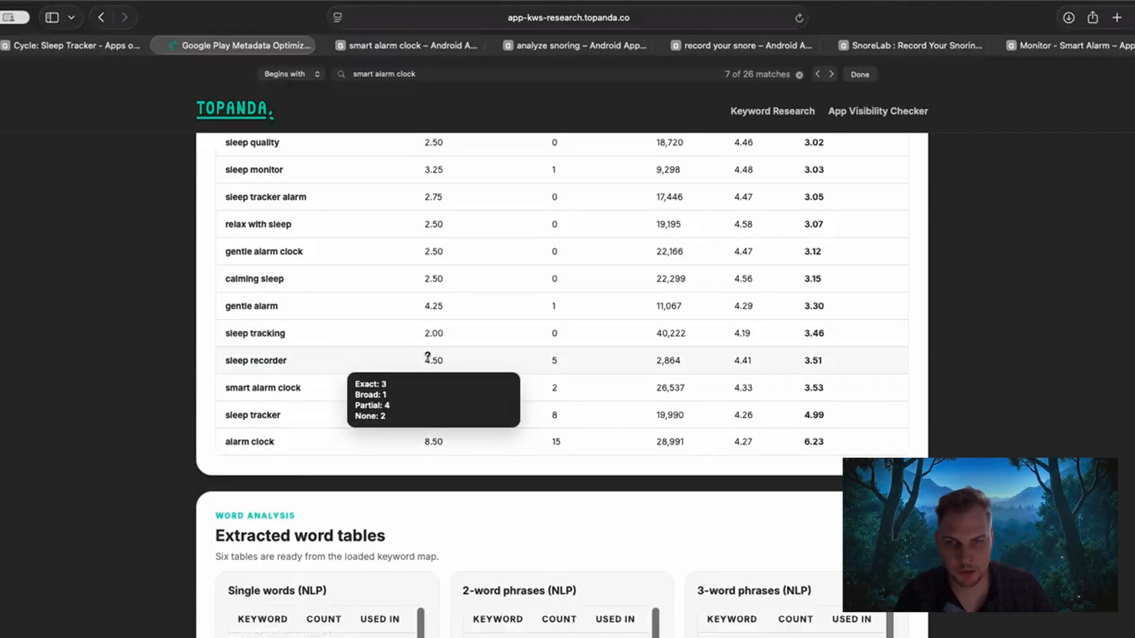
left_click(244, 360, "super")
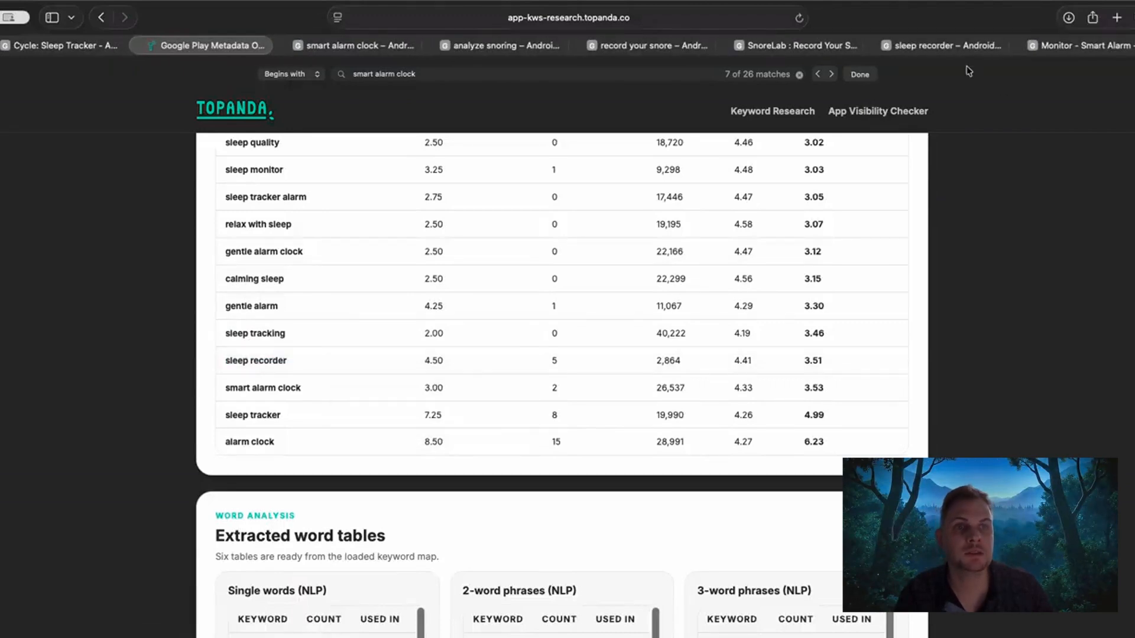
left_click(946, 46)
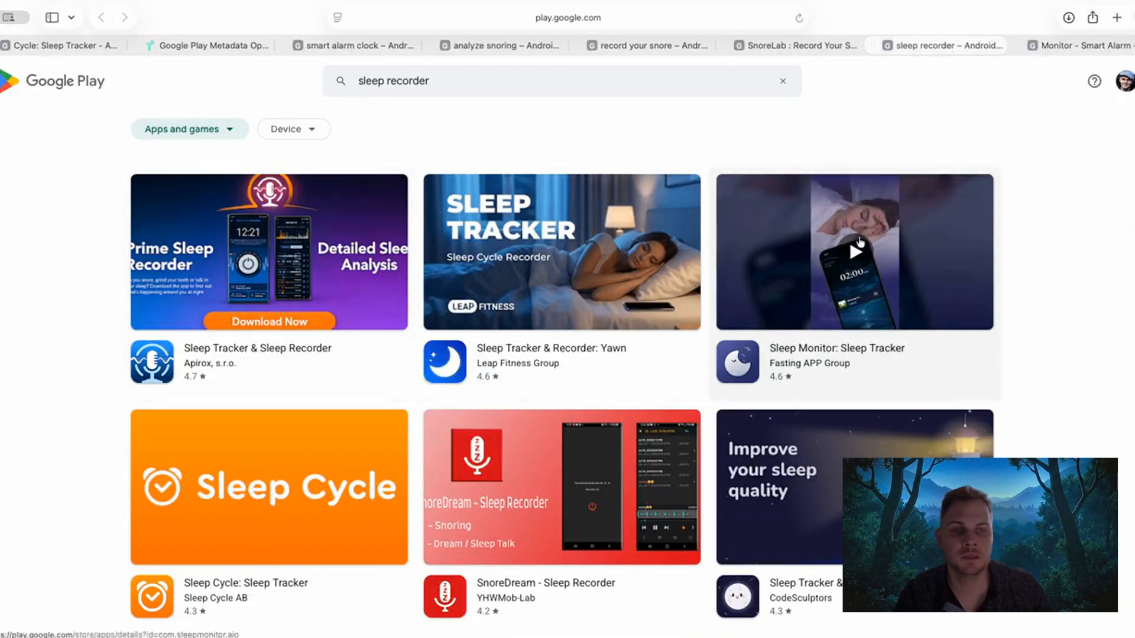
Look through the top "sleep recorder" results and compare Sleep Cycle's position and title with the surrounding apps.
scroll(1050, 275, "down", 2)
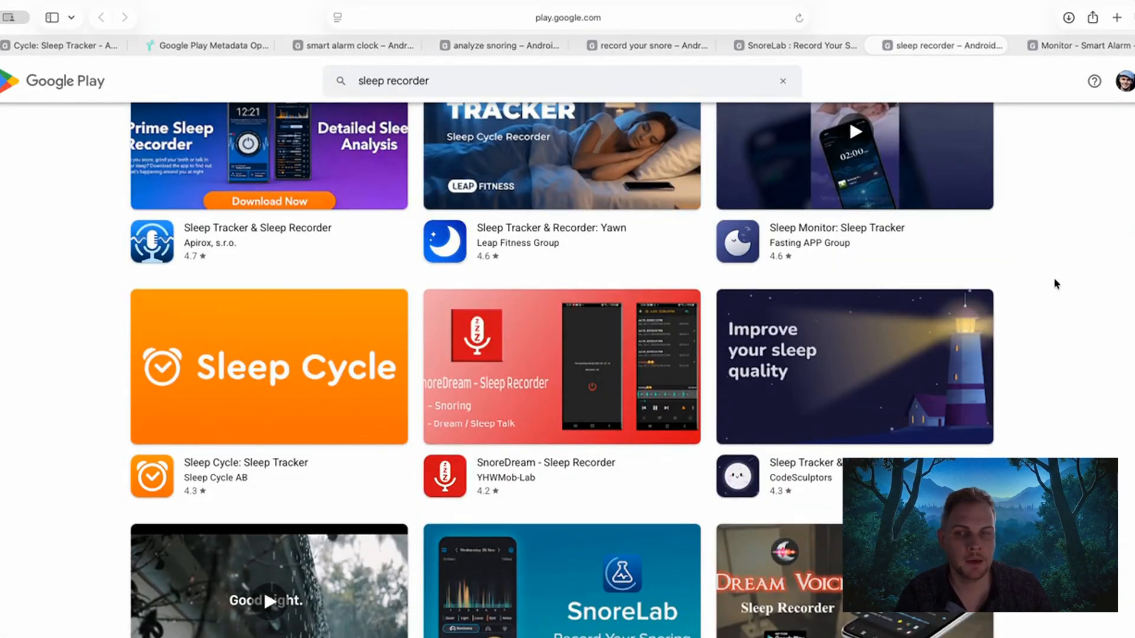
scroll(198, 448, "up", 1)
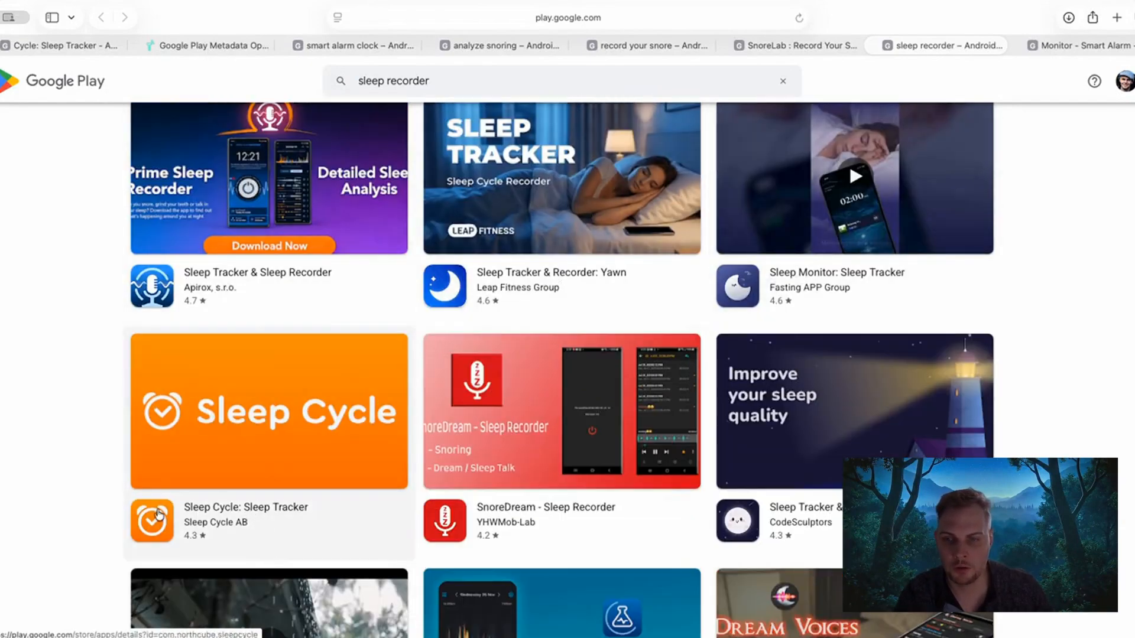
scroll(78, 458, "up", 1)
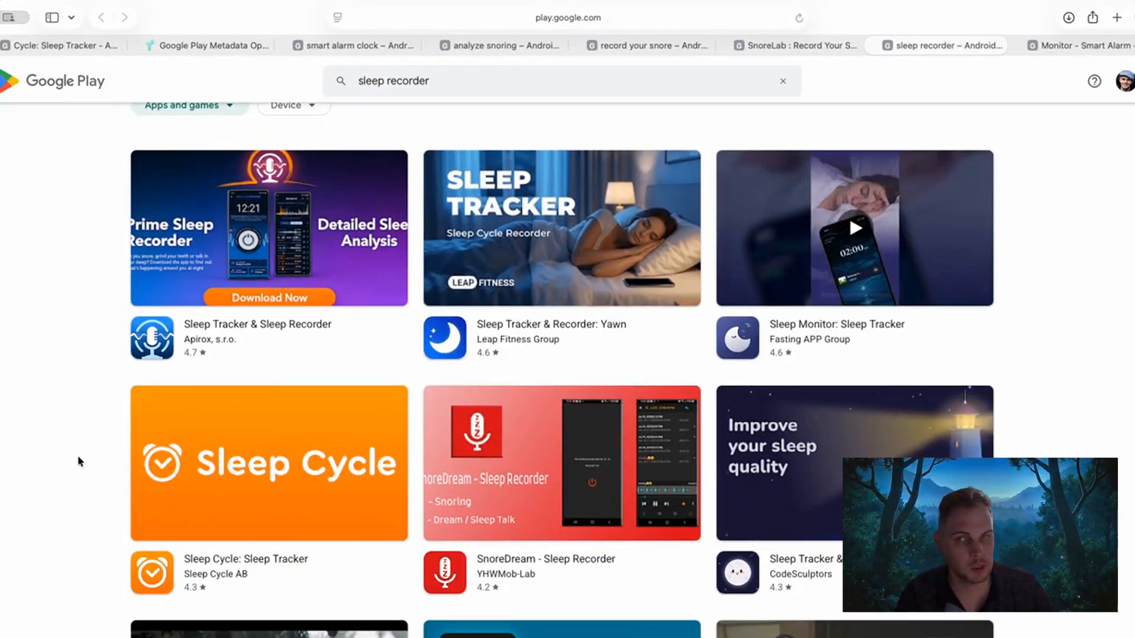
scroll(42, 429, "down", 2)
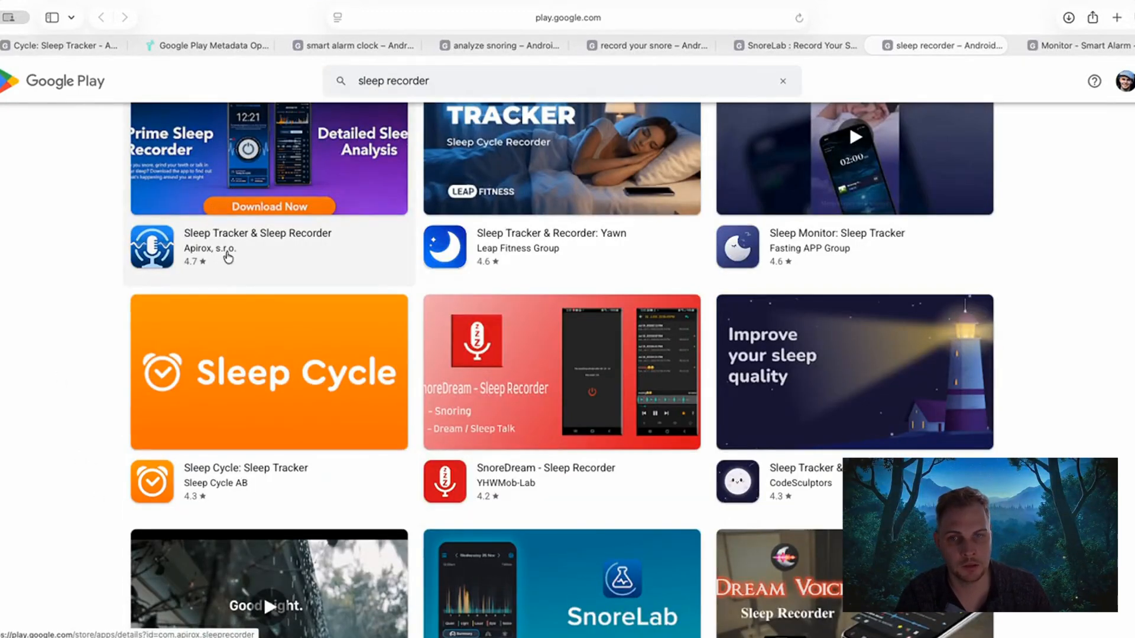
scroll(231, 335, "up", 1)
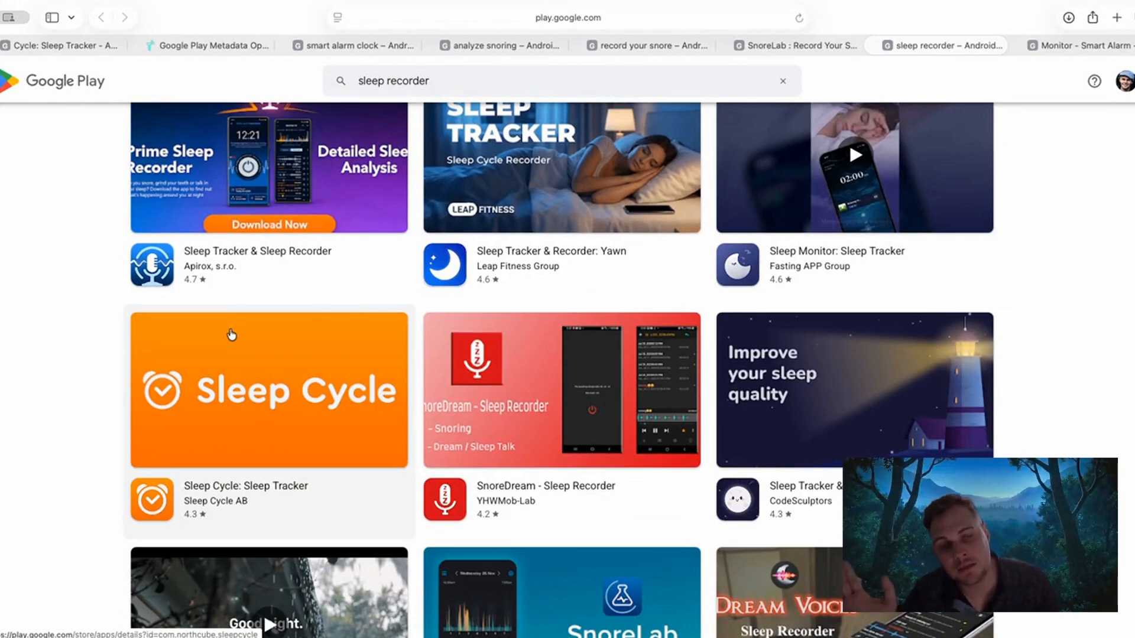
scroll(231, 343, "up", 2)
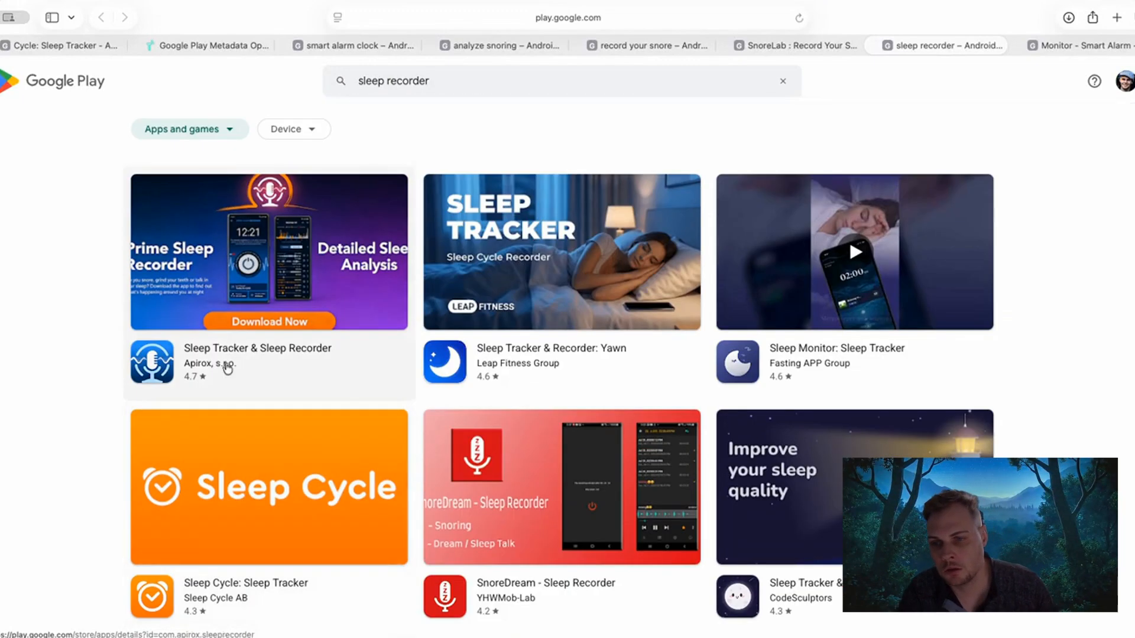
Open the Sleep Tracker & Sleep Recorder and Sleep Cycle listings in separate tabs, compare their ratings and downloads, and return to the "sleep recorder" results.
left_click(218, 358)
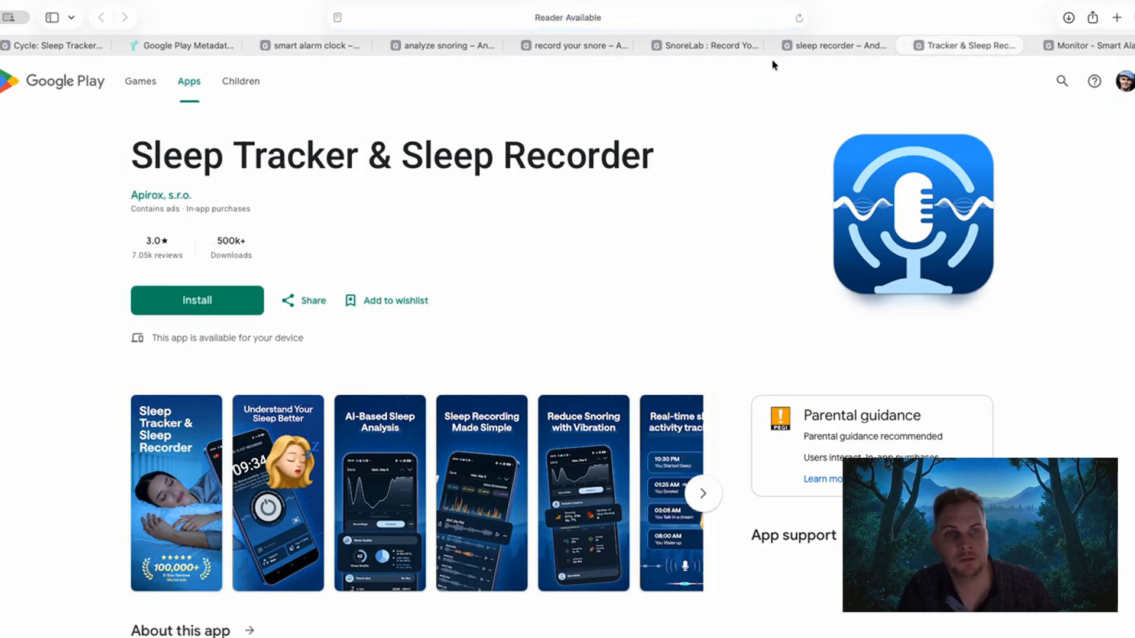
left_click(816, 46)
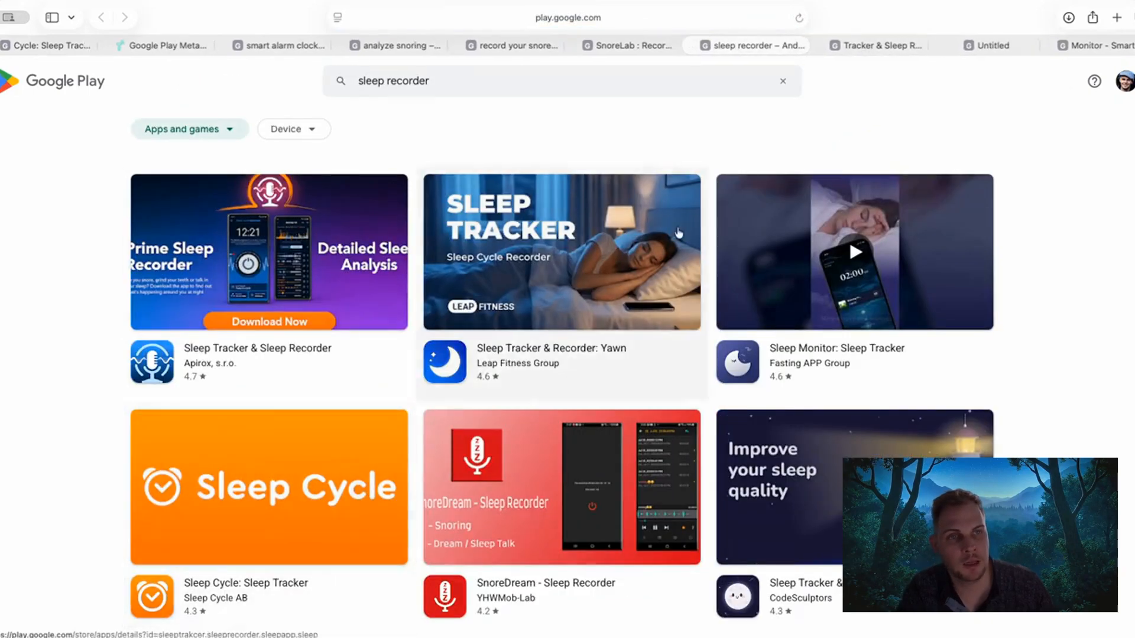
left_click(981, 42)
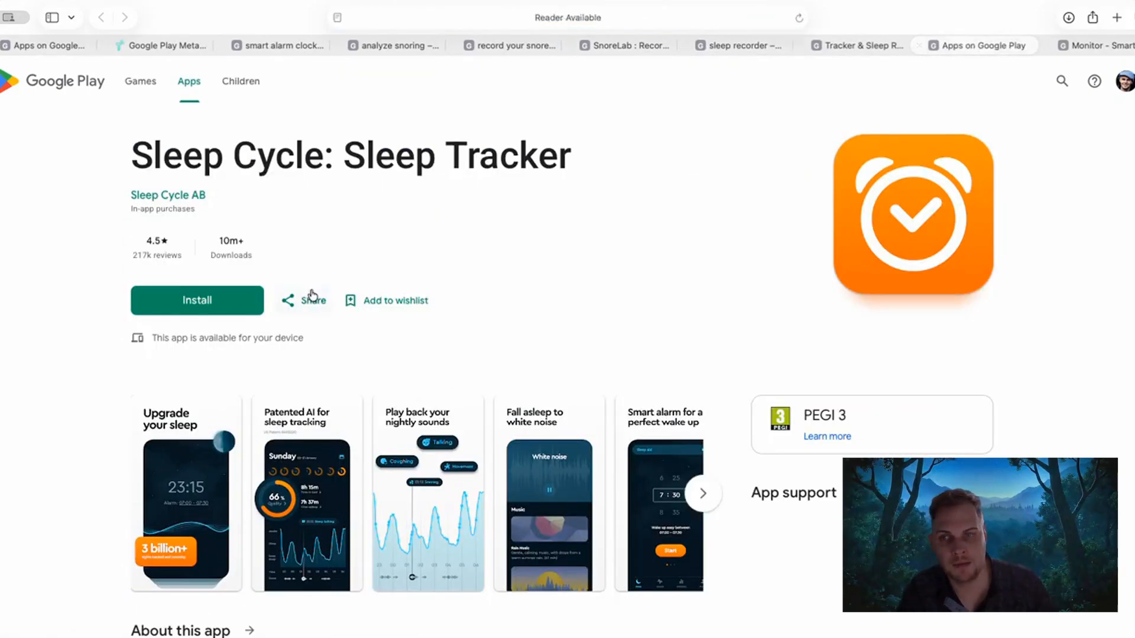
left_click(849, 48)
left_click(733, 47)
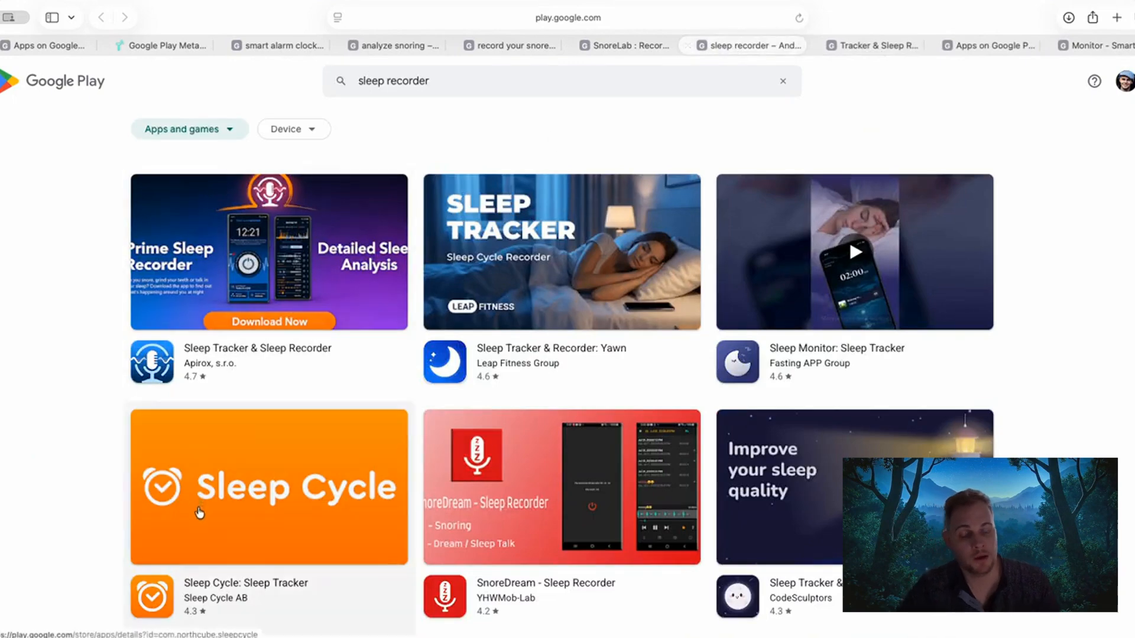
Return to Topanda and review the keyword difficulty results around "sleep recorder".
left_click(143, 47)
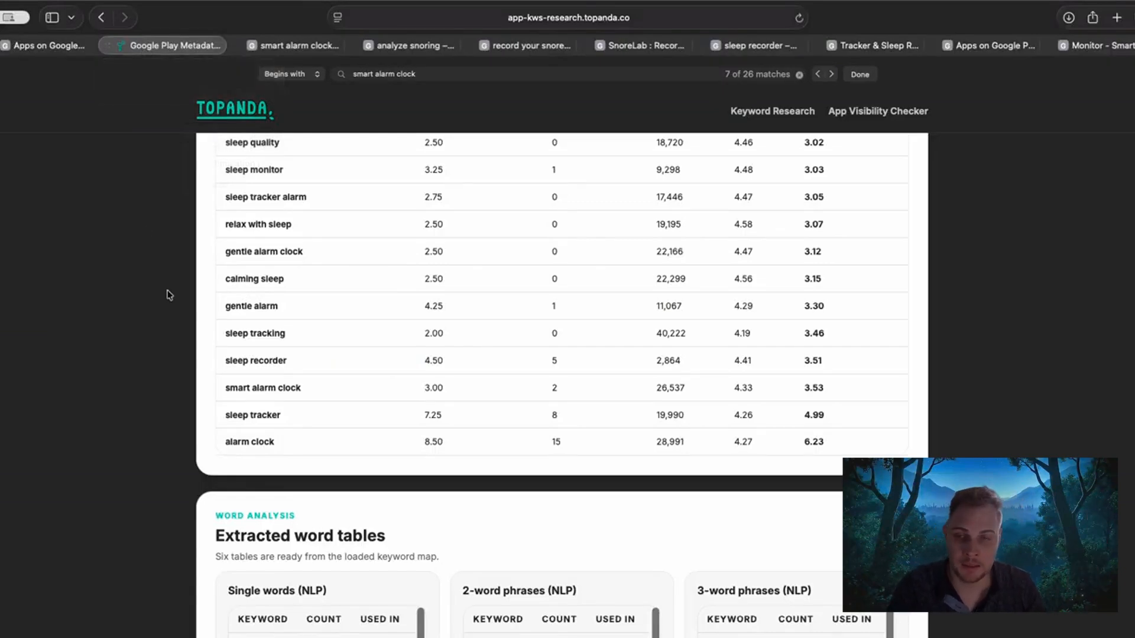
scroll(169, 299, "up", 3)
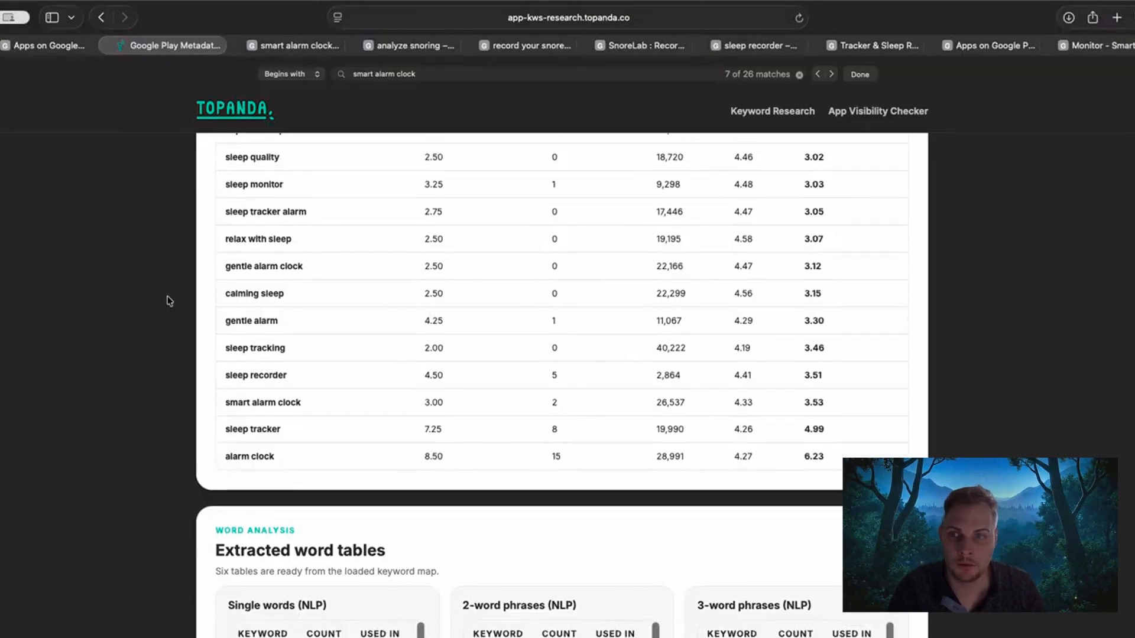
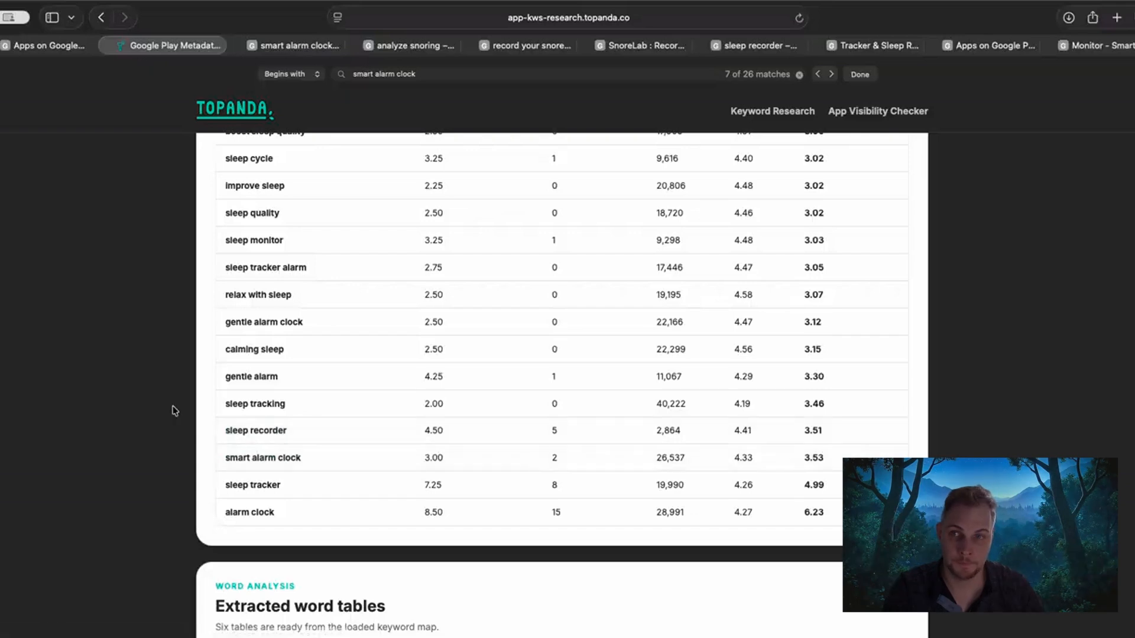
Find "wake up gently" in the keyword difficulty results and view its Google Play search results.
scroll(175, 413, "up", 3)
scroll(175, 414, "up", 6)
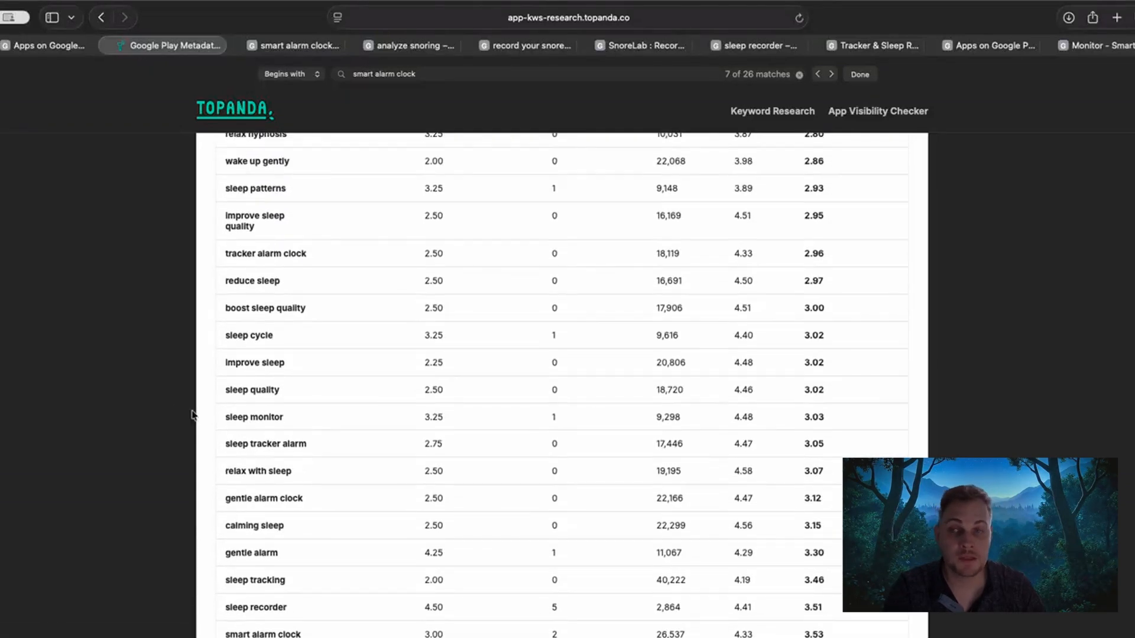
scroll(151, 414, "up", 6)
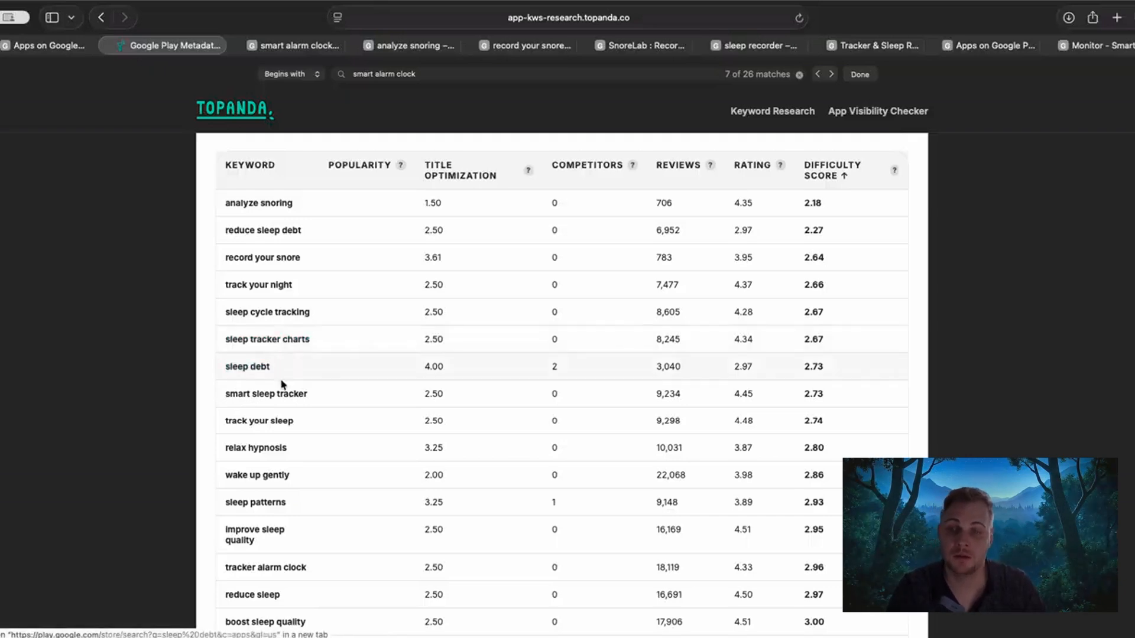
scroll(237, 378, "down", 1)
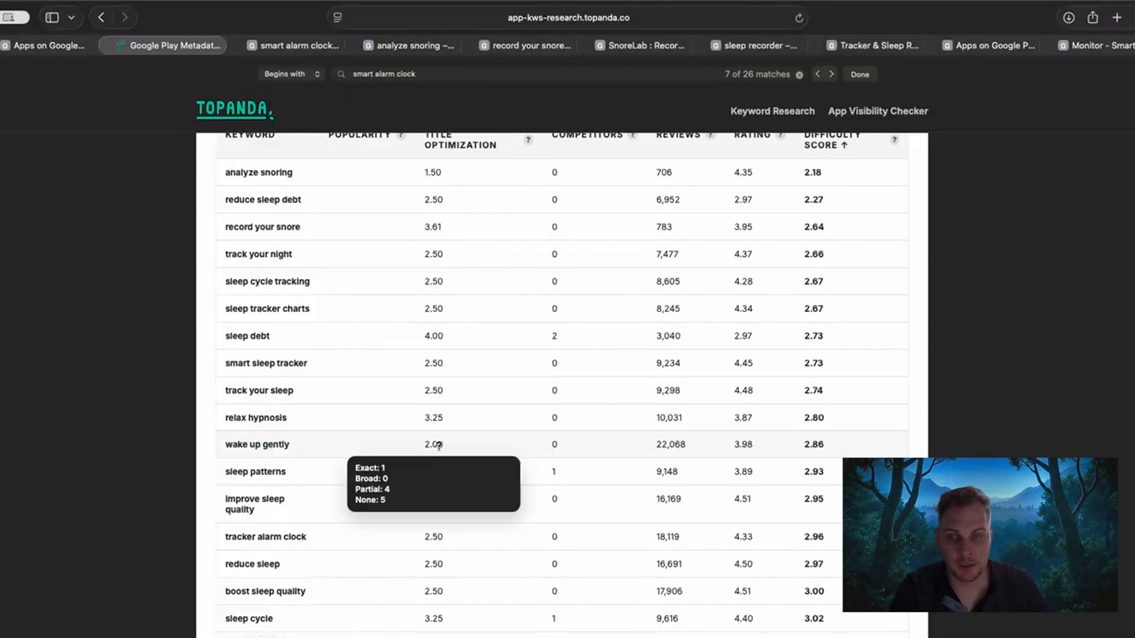
left_click(266, 444, "super")
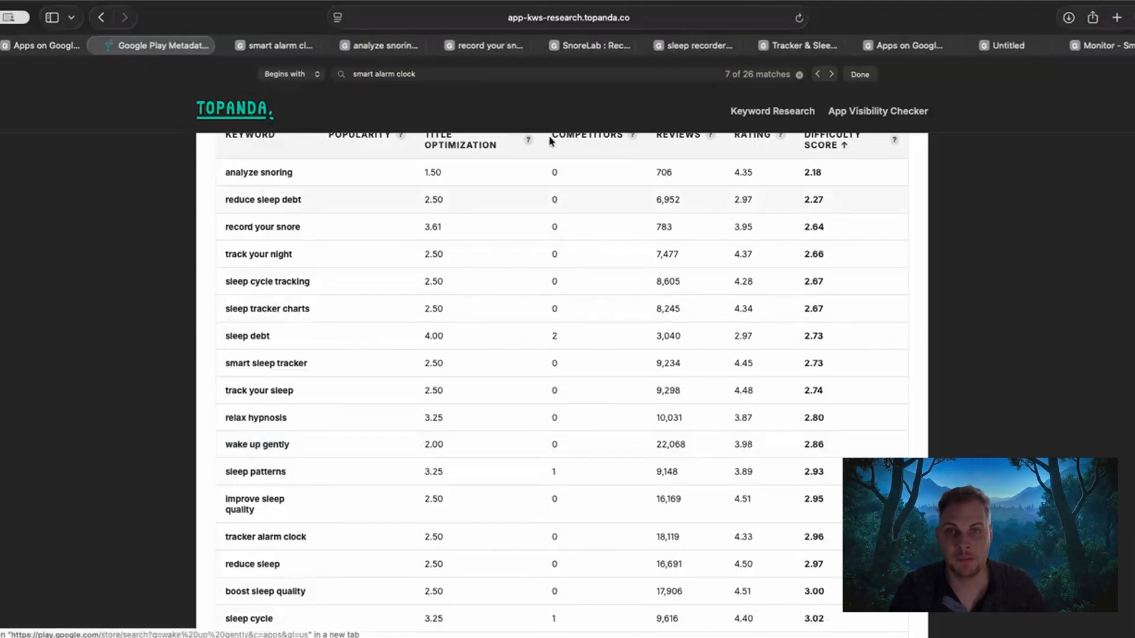
left_click(958, 45)
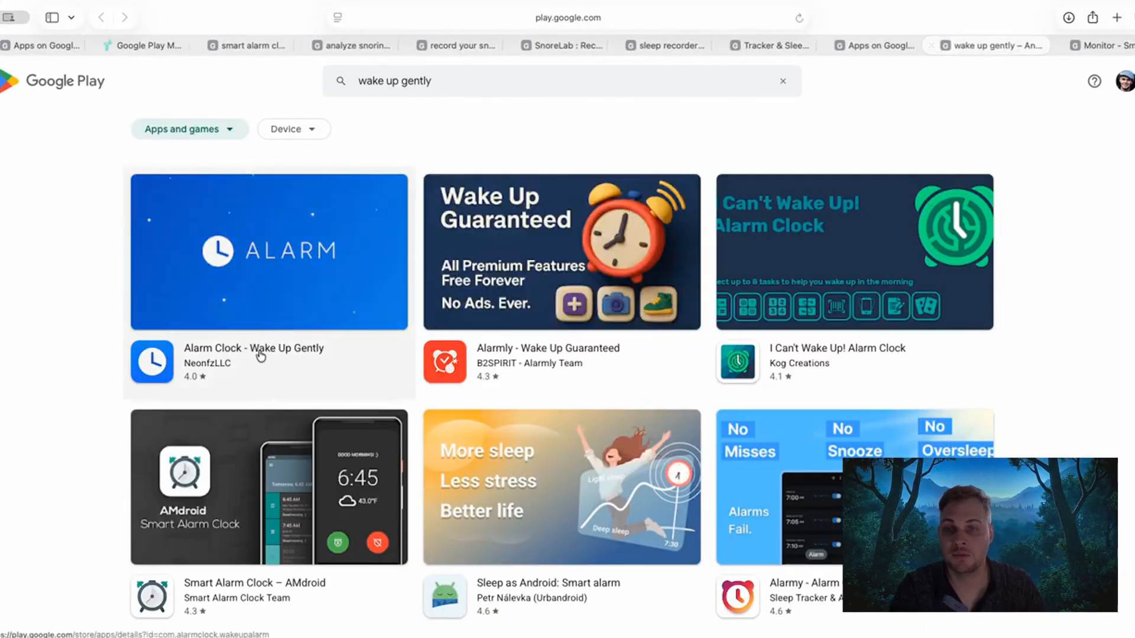
Return to the Topanda difficulty results and open the Google Play search results for "smart sleep tracker".
left_click(155, 47)
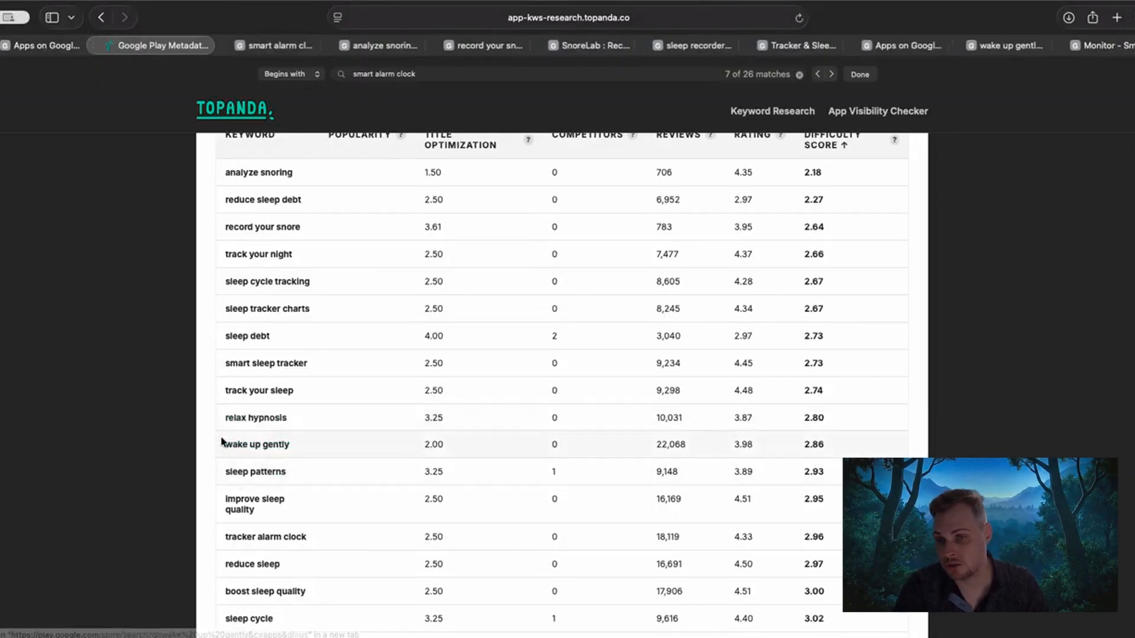
scroll(157, 446, "down", 1)
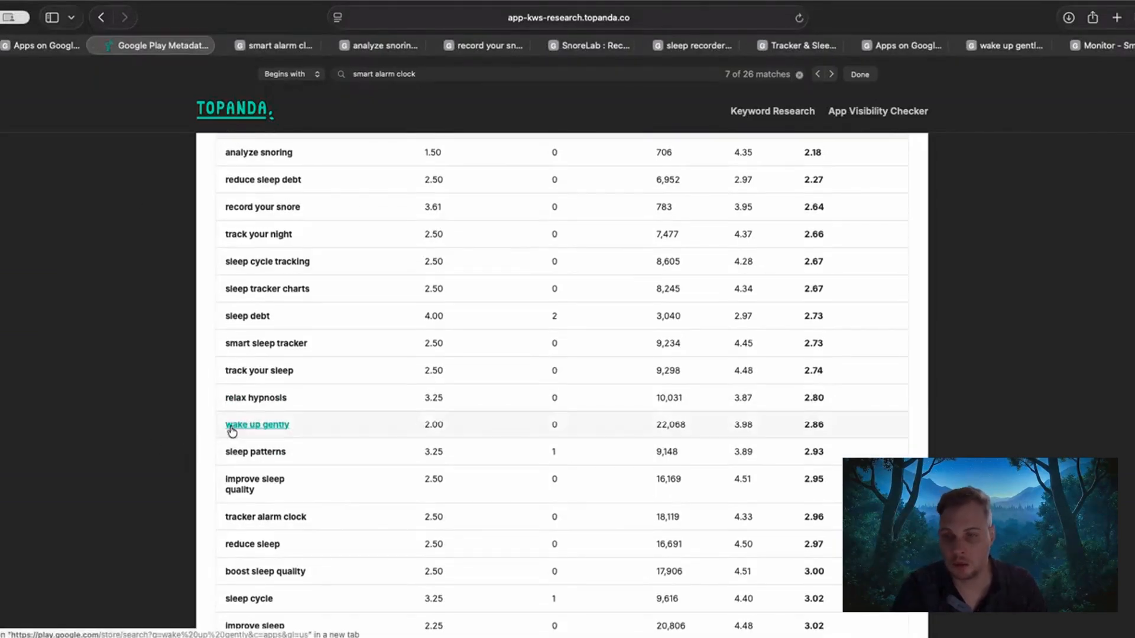
scroll(211, 424, "down", 1)
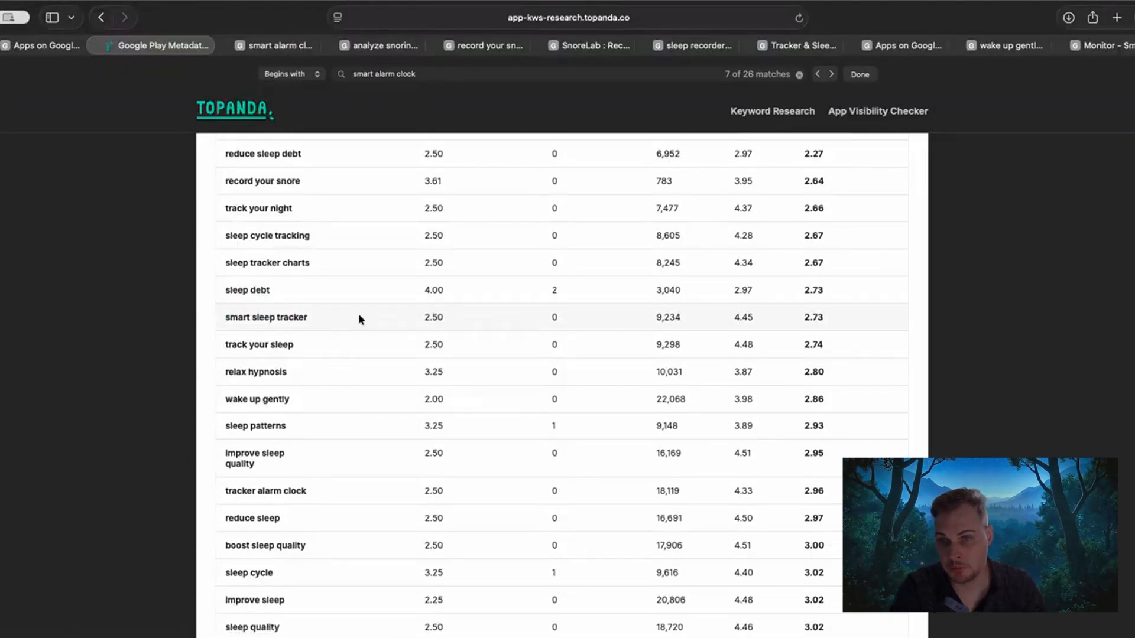
left_click(256, 318, "super")
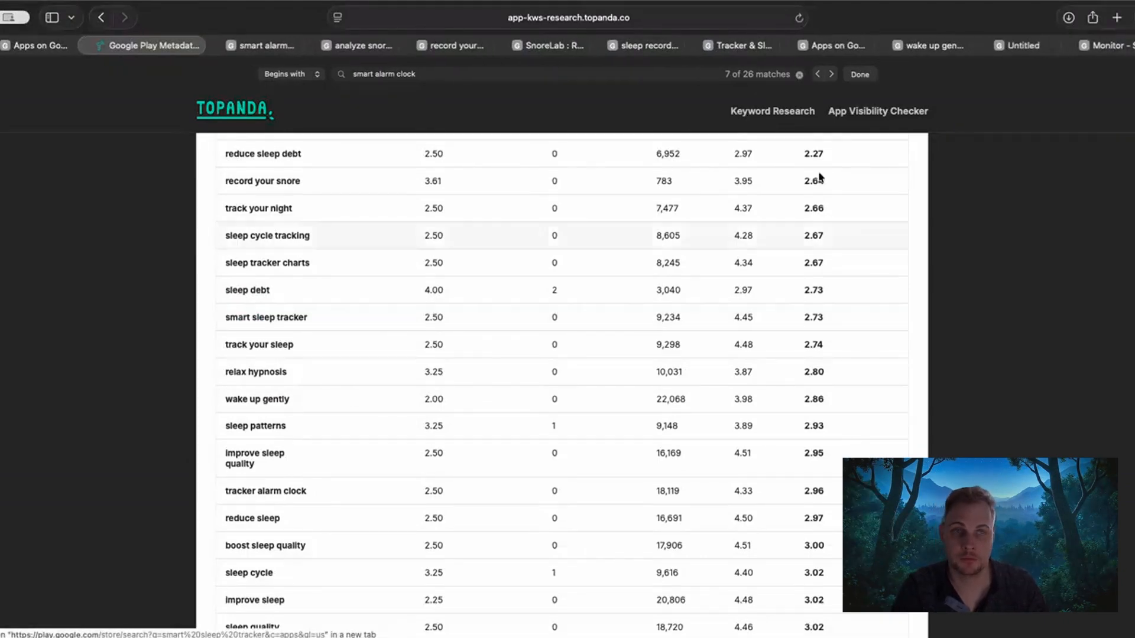
left_click(1027, 48)
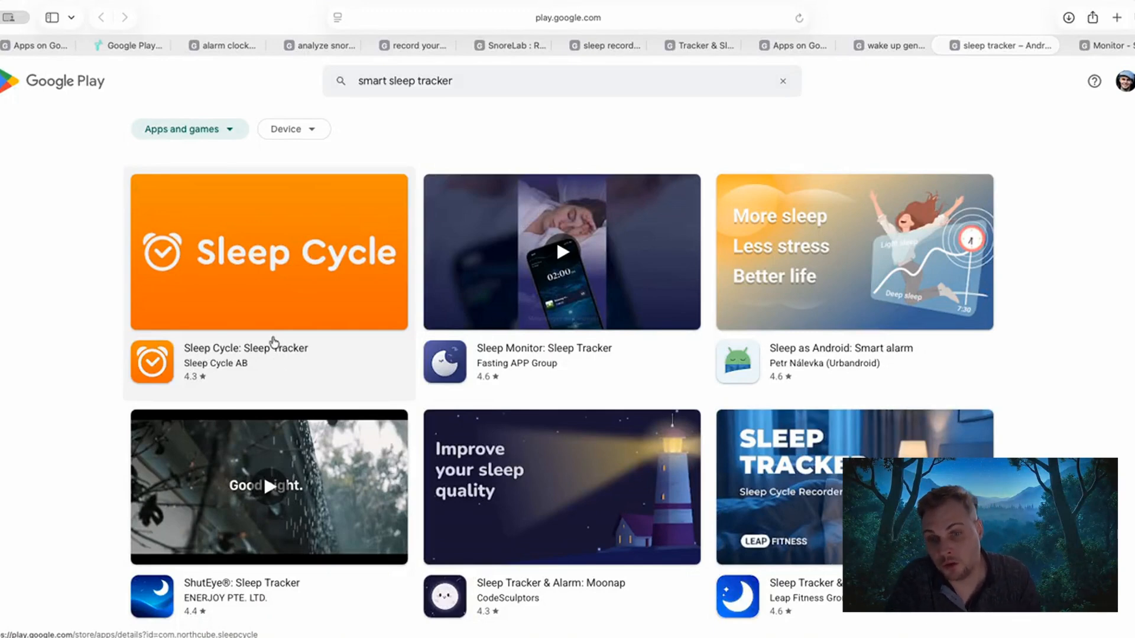
Compare the "smart sleep tracker" row in Topanda with Sleep Cycle's position in its Google Play results, ending in Topanda.
left_click(142, 48)
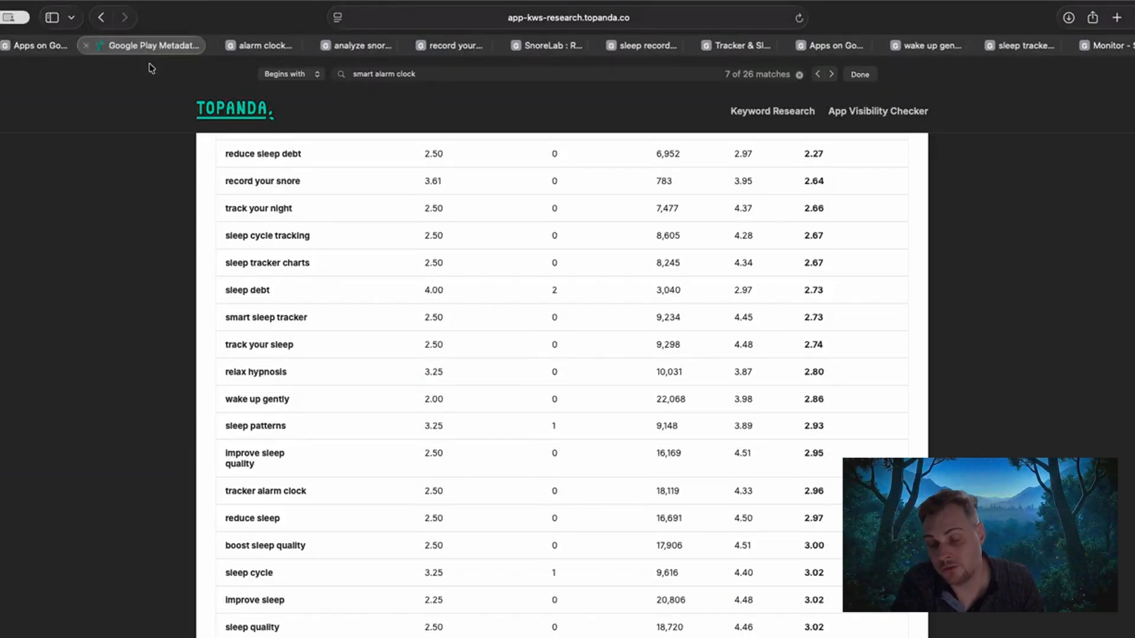
left_click(1019, 52)
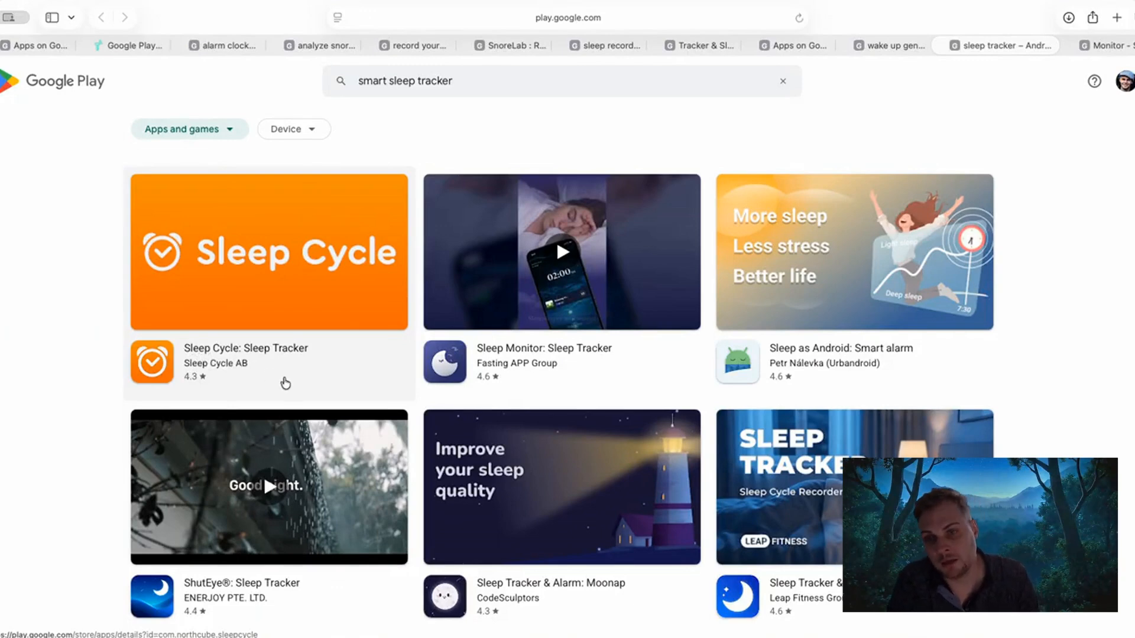
left_click(142, 45)
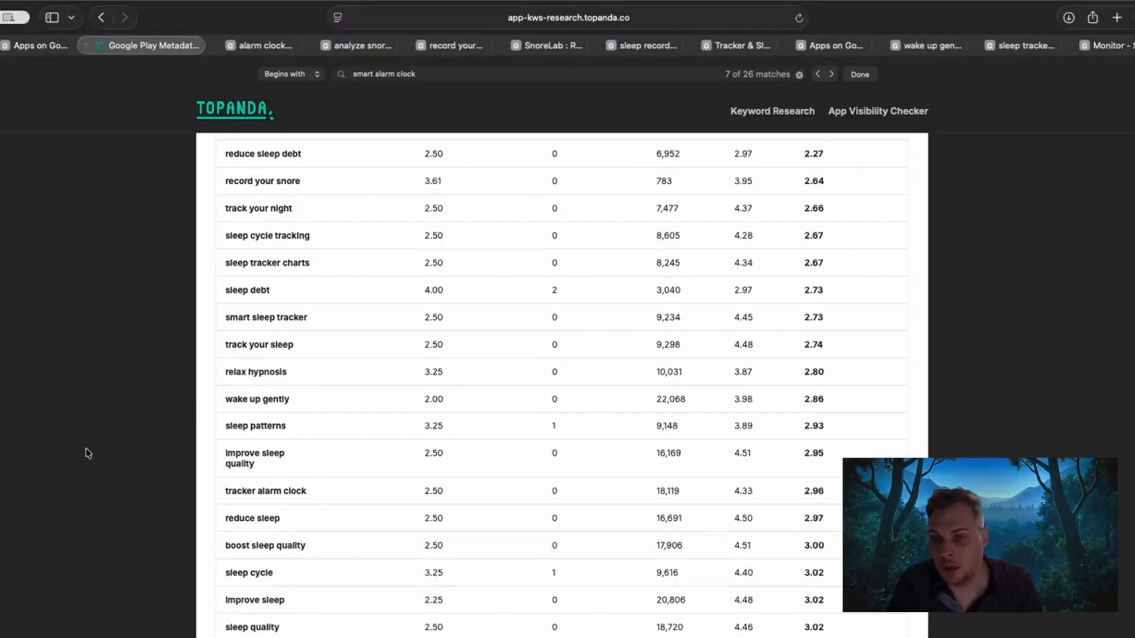
Examine the extracted word tables for single words, 2-word phrases and 3-word phrases, in both NLP and simple versions.
scroll(88, 453, "down", 10)
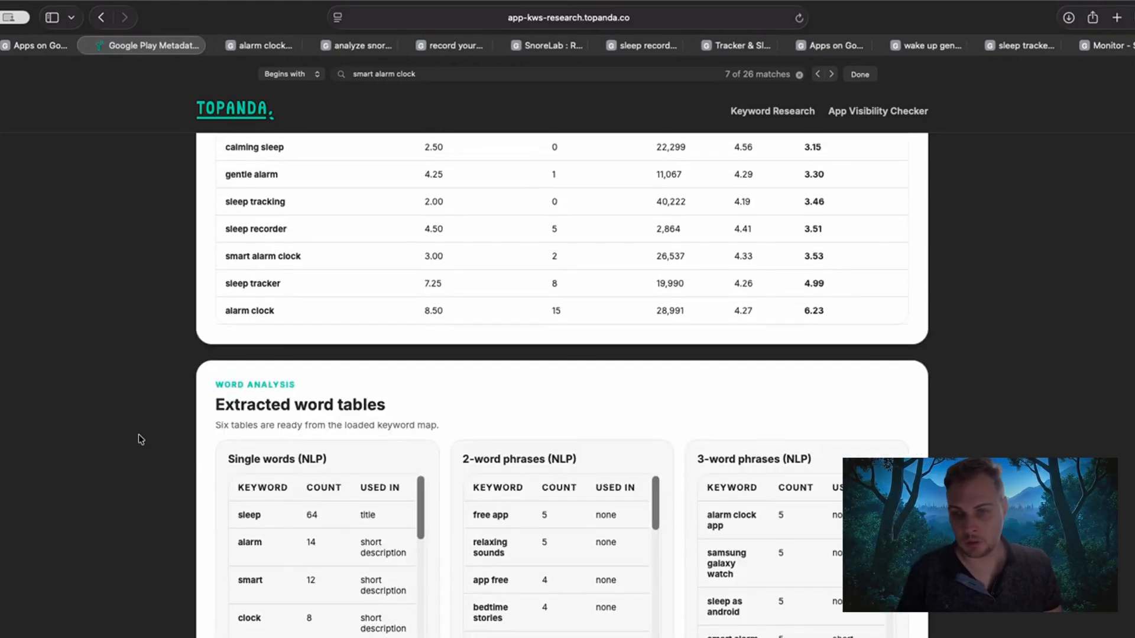
scroll(140, 438, "down", 2)
scroll(135, 436, "down", 1)
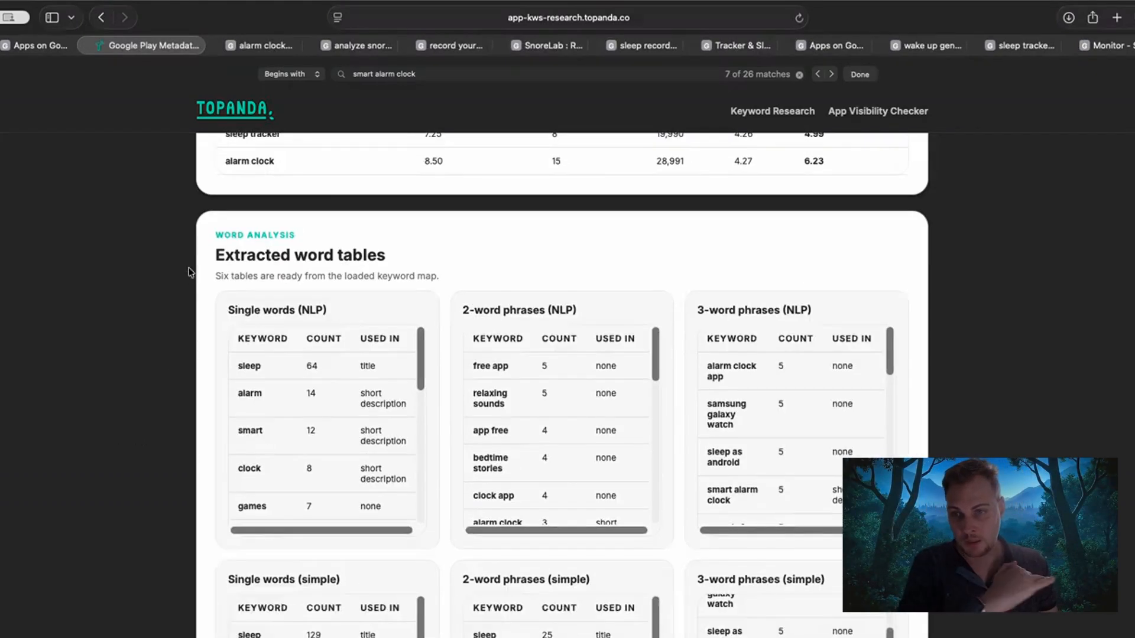
left_click_drag(216, 234, 414, 252)
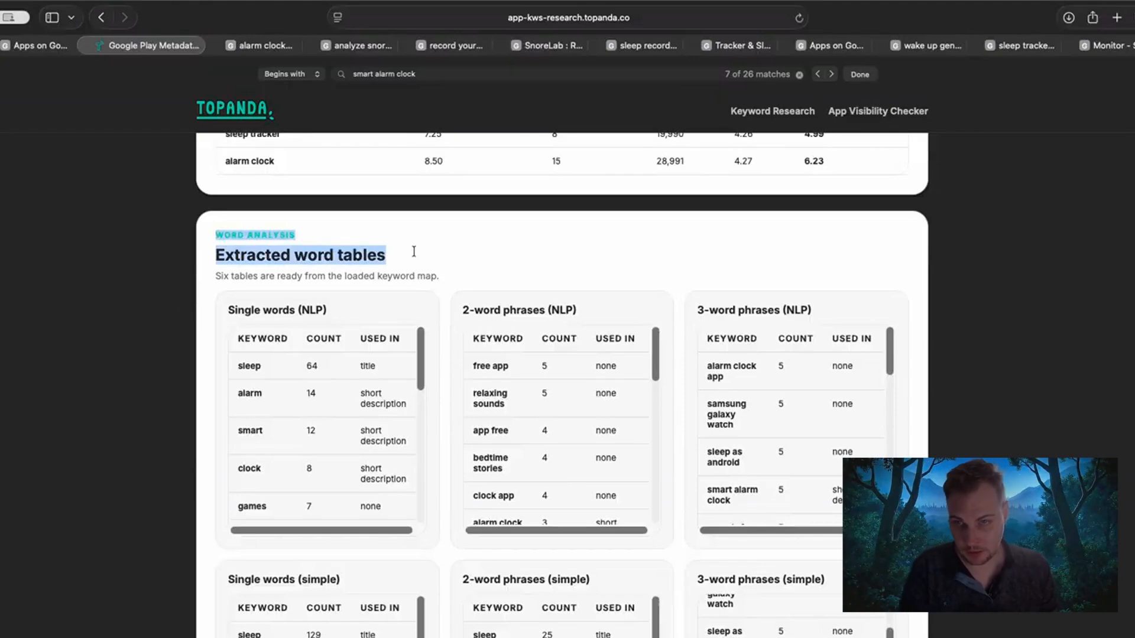
left_click_drag(578, 252, 678, 272)
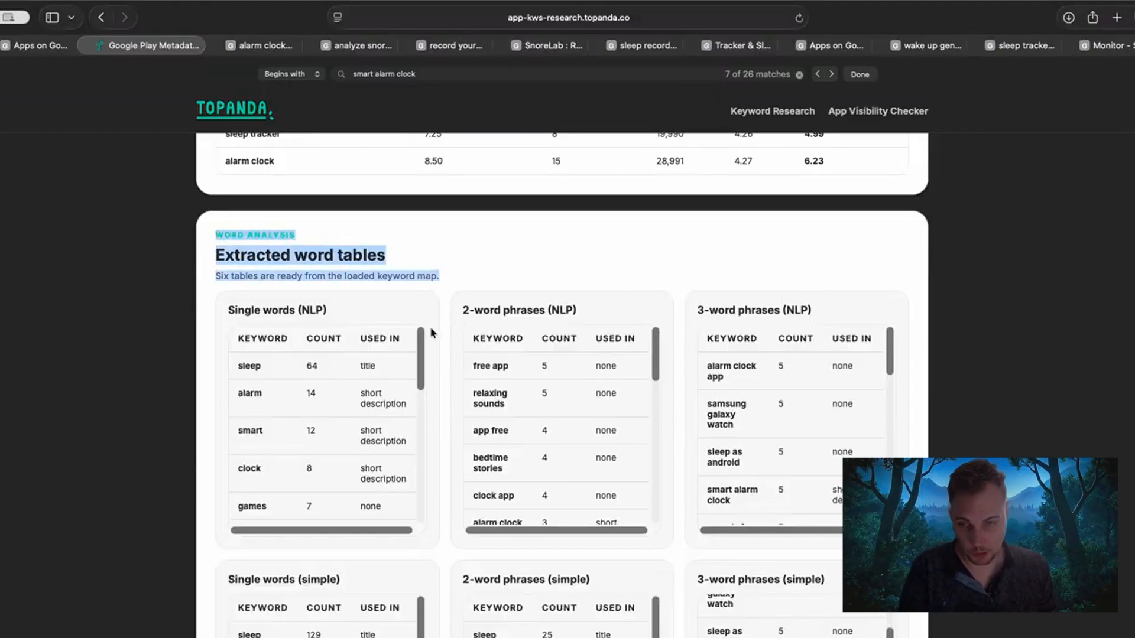
scroll(432, 332, "down", 3)
scroll(169, 398, "down", 3)
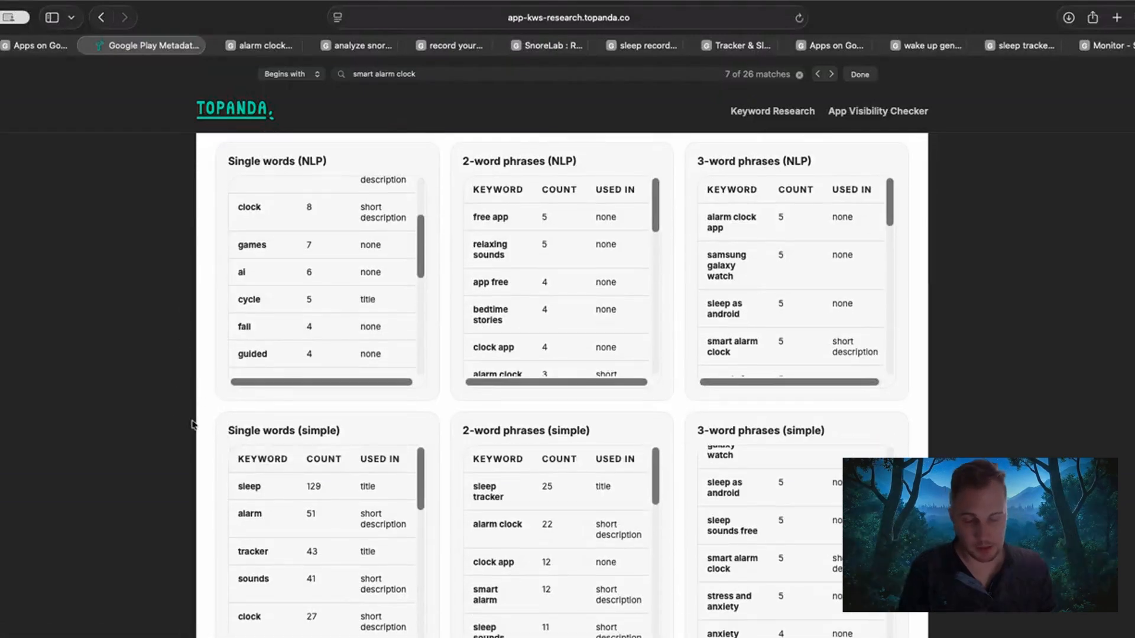
scroll(191, 423, "down", 10)
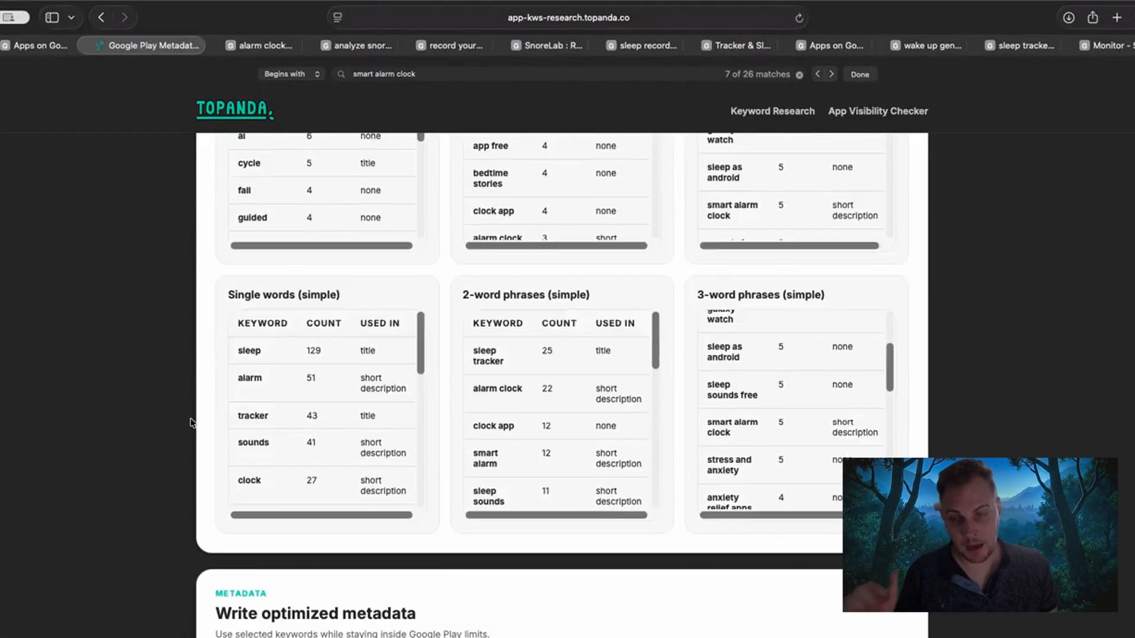
Go to the Write optimized metadata section and look over its heading and the current app metadata.
left_click_drag(217, 304, 427, 310)
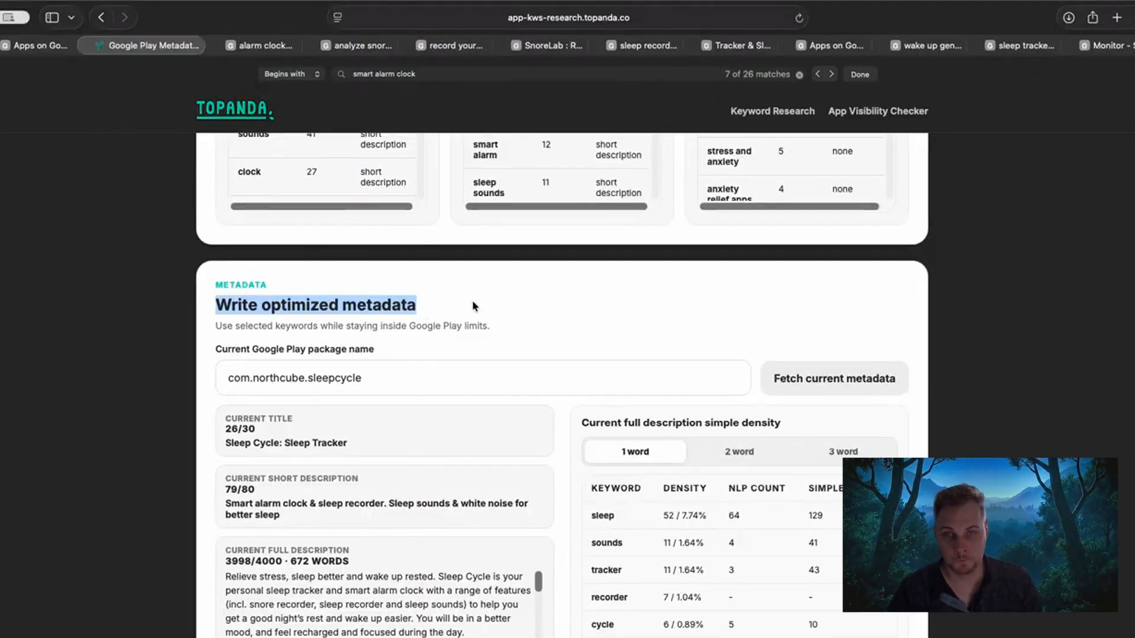
scroll(185, 357, "up", 5)
scroll(1045, 399, "up", 1)
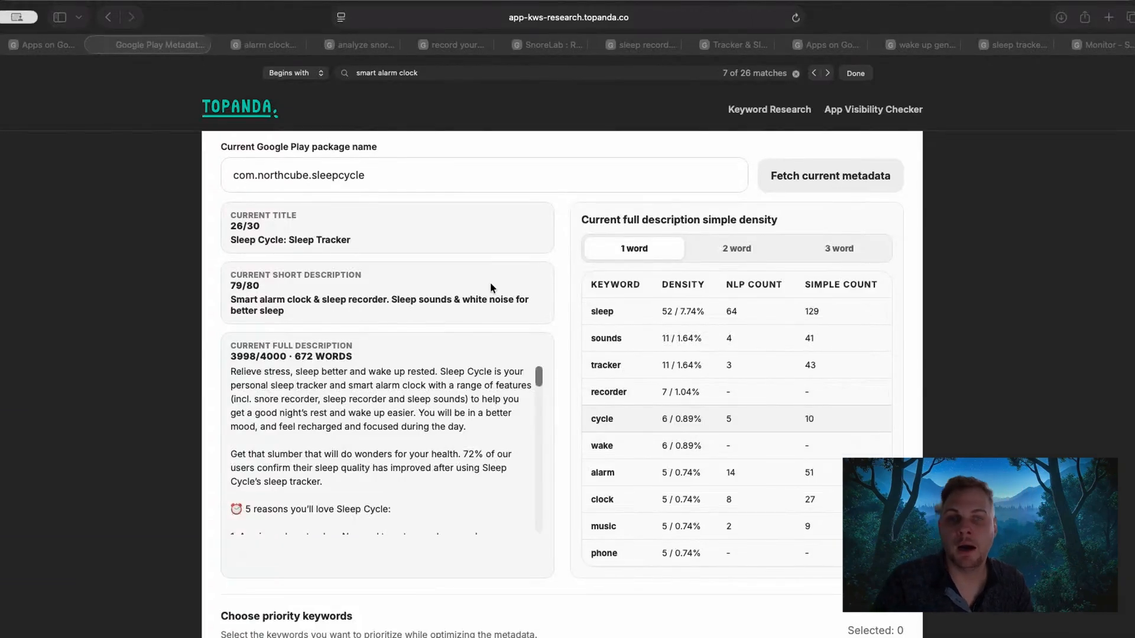
scroll(242, 252, "up", 5)
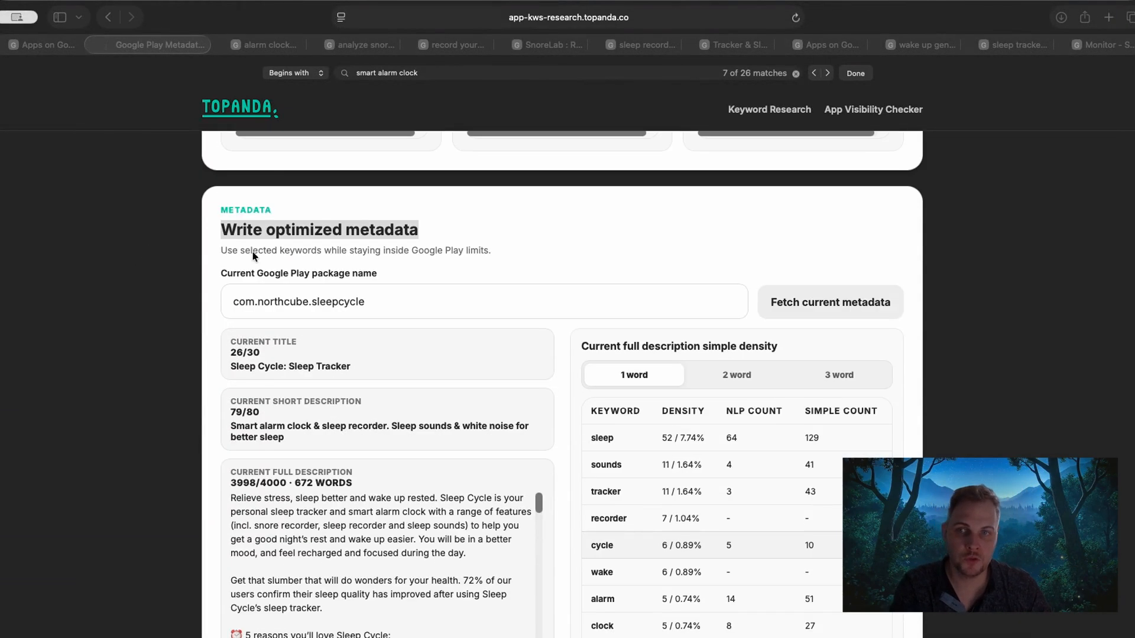
left_click(224, 208)
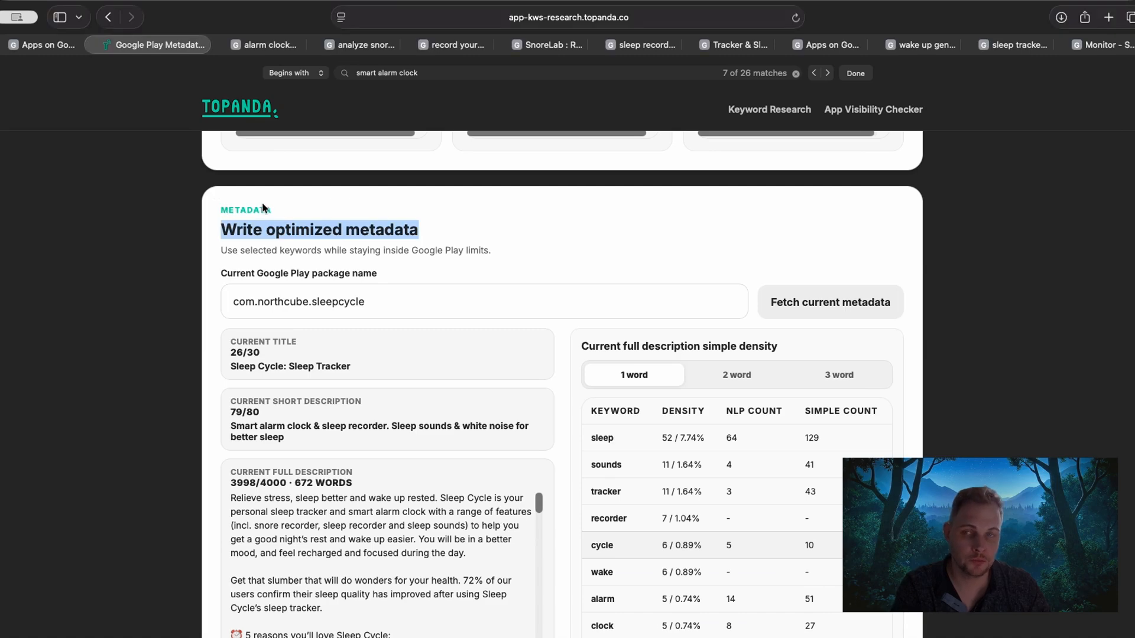
left_click(231, 211)
left_click_drag(219, 207, 307, 211)
Check the current Google Play package name, com.northcube.sleepcycle, and highlight it in its field without changing it.
left_click_drag(228, 277, 219, 302)
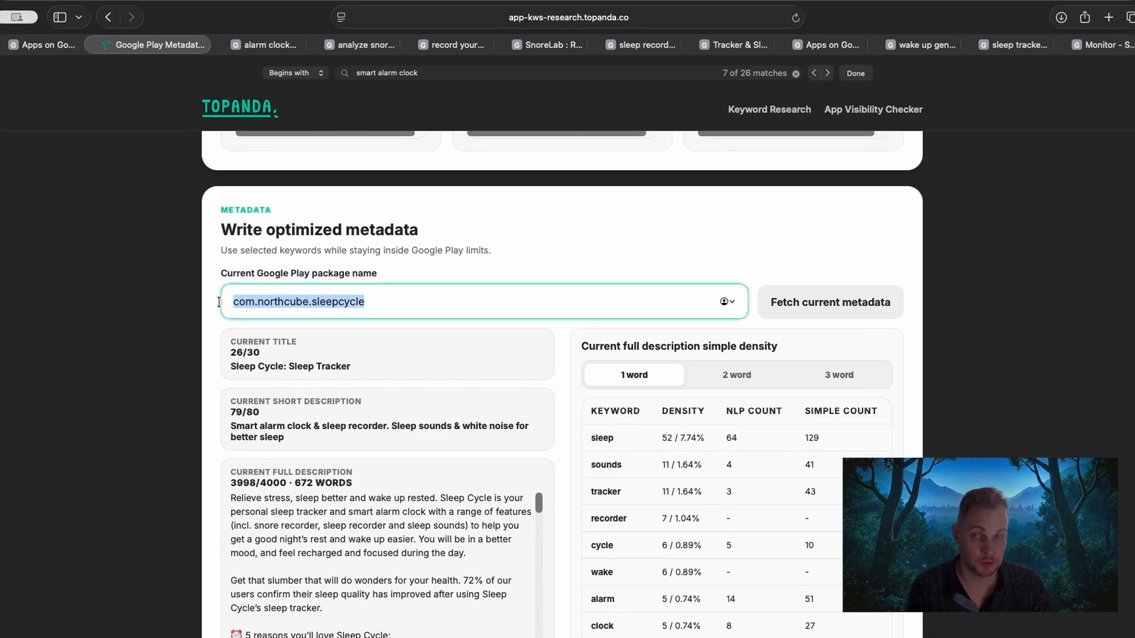
left_click(257, 301)
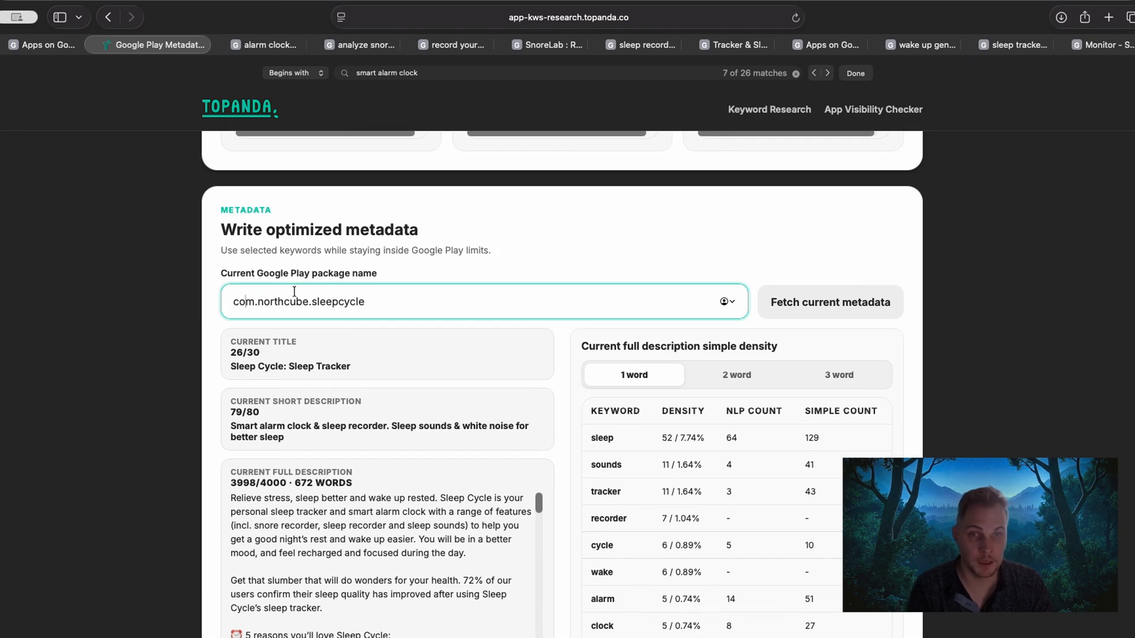
left_click(735, 302)
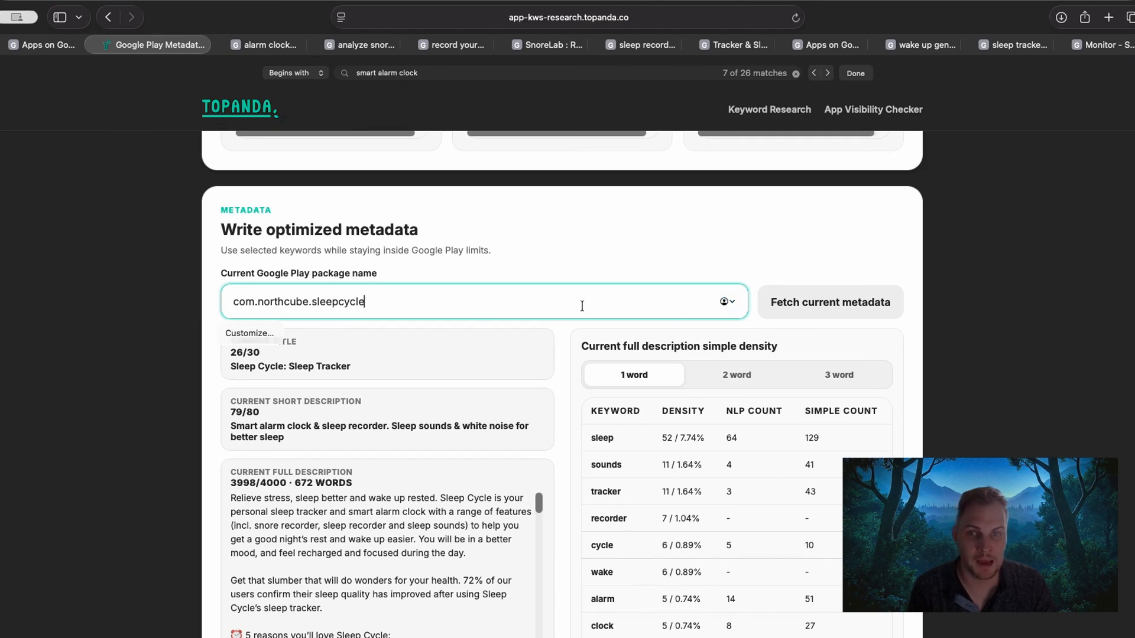
left_click(193, 296)
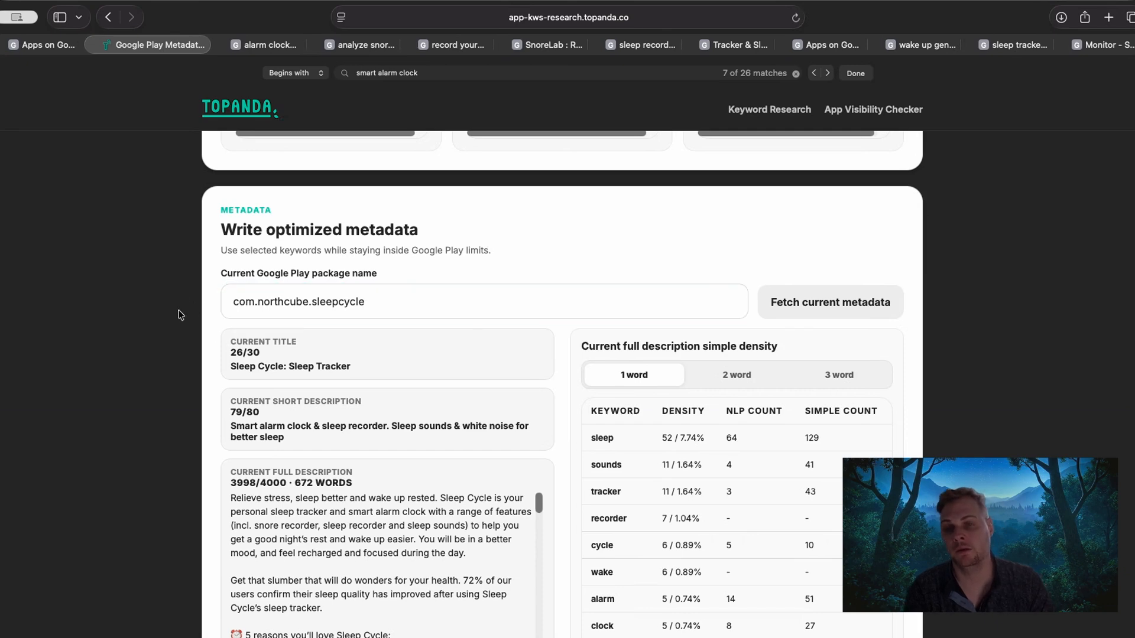
left_click_drag(387, 306, 221, 302)
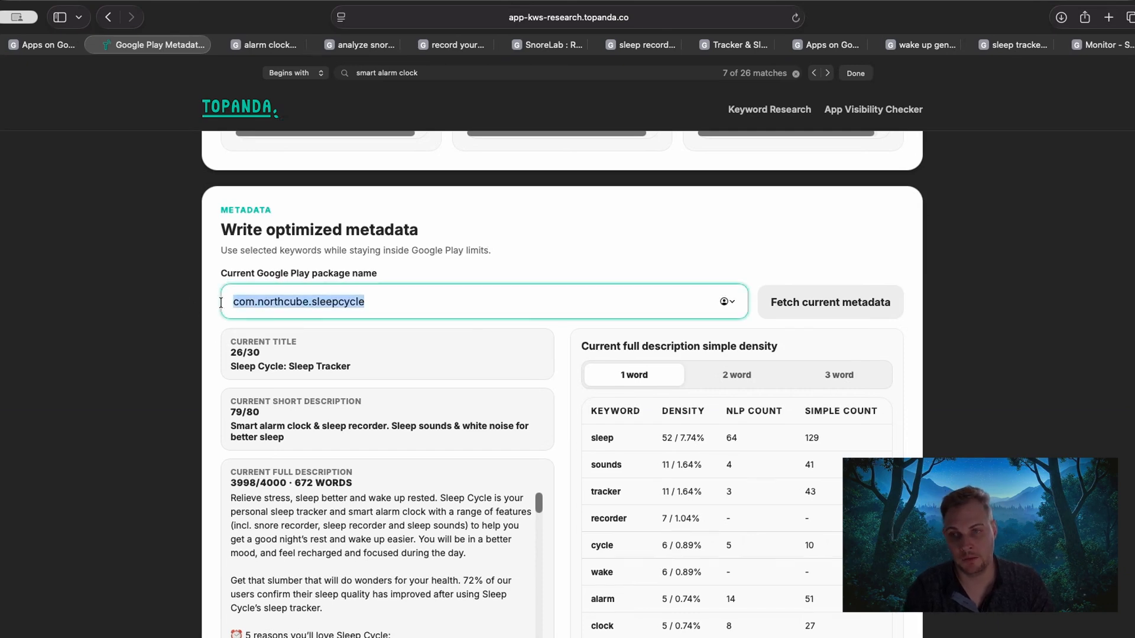
Review Sleep Cycle's current title, short description and full description, highlighting part of each text.
scroll(249, 384, "down", 2)
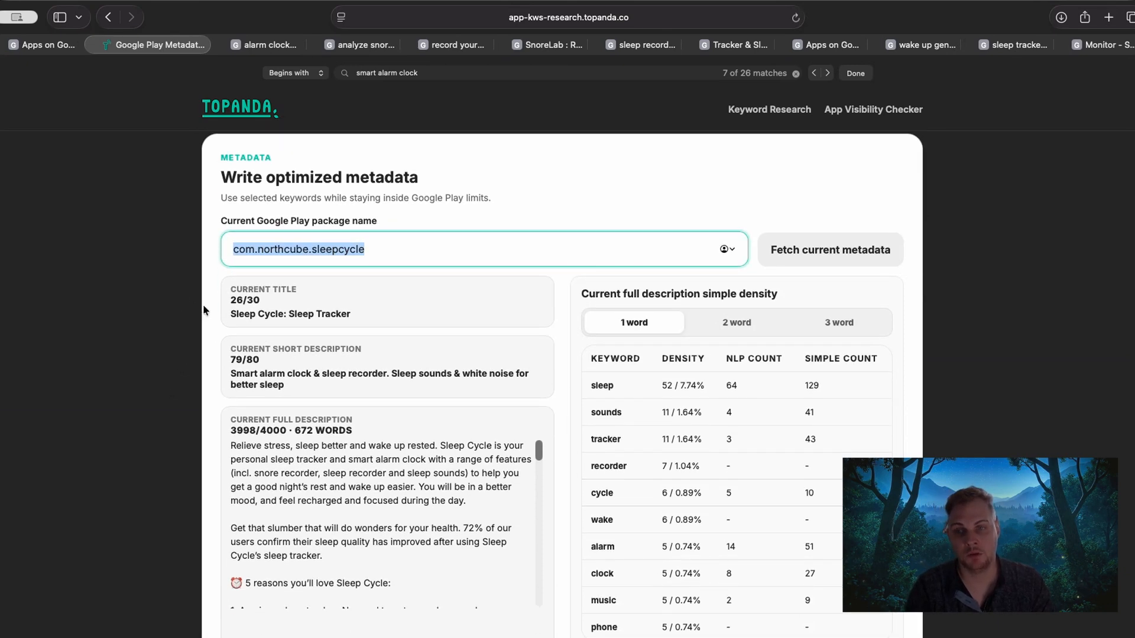
left_click_drag(226, 321, 314, 315)
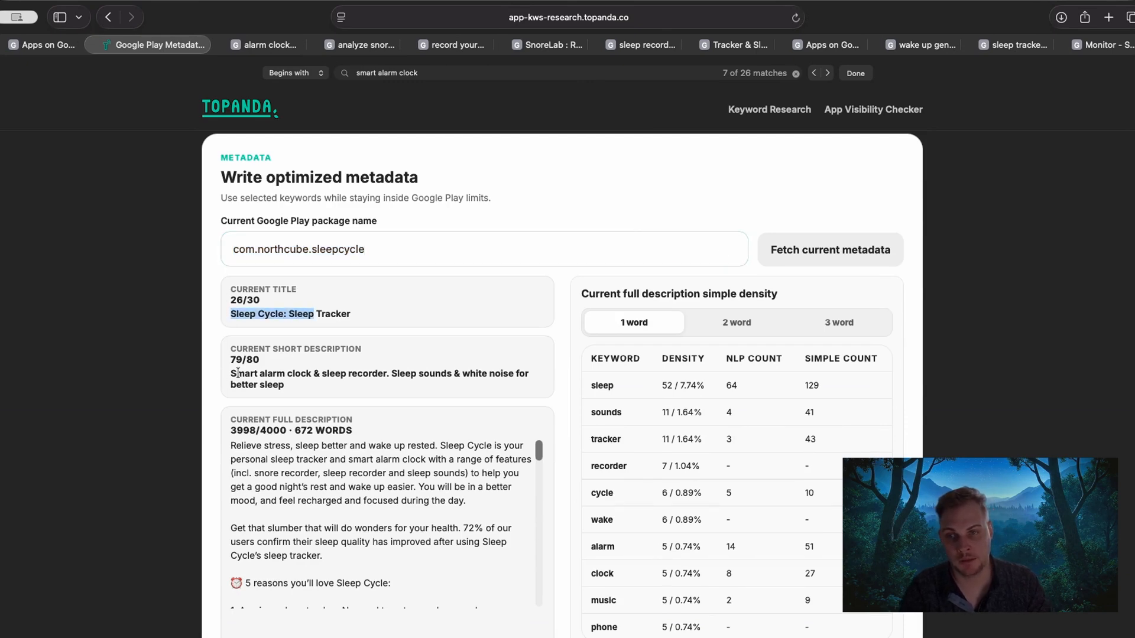
left_click_drag(230, 374, 317, 376)
left_click_drag(229, 454, 359, 494)
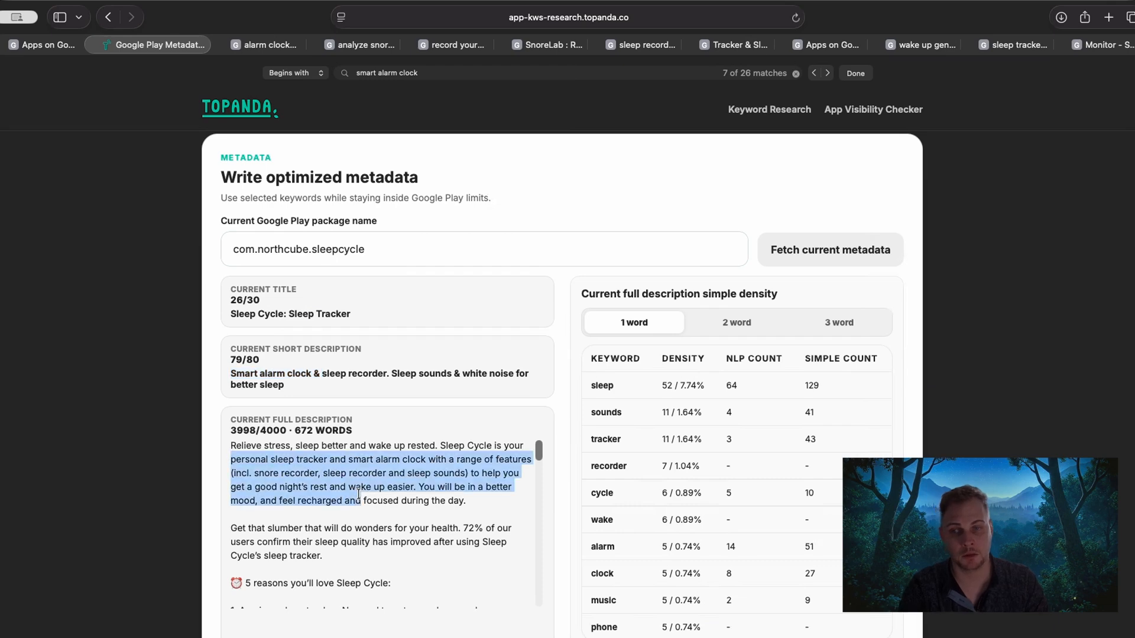
Examine the one-word keyword density table for the current full description, including the density of "sleep".
left_click(601, 294)
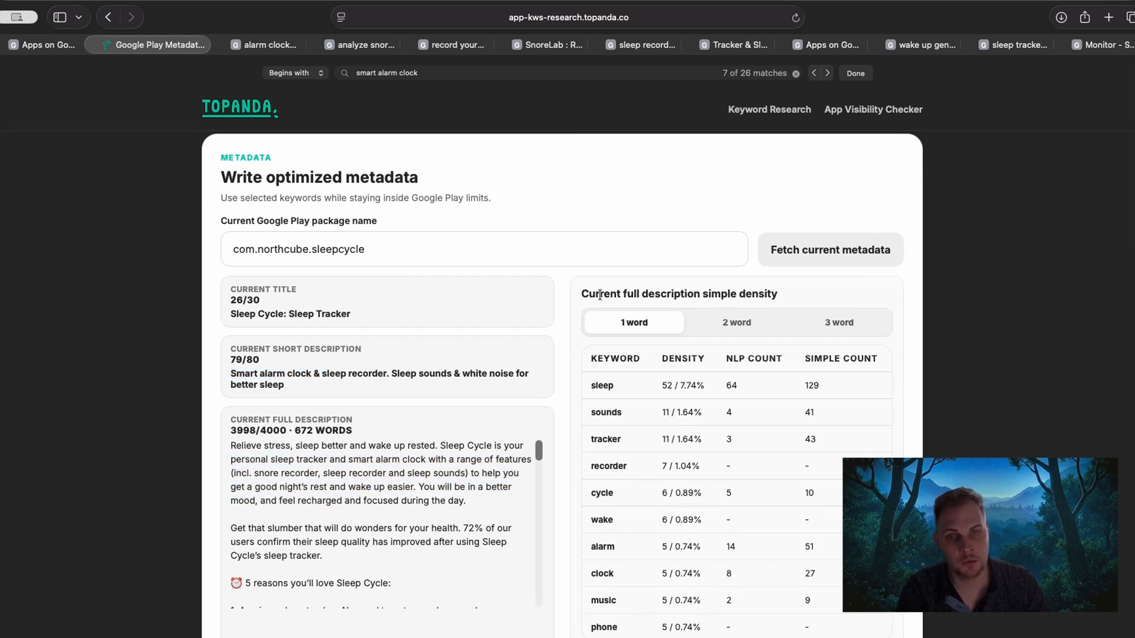
left_click_drag(586, 291, 772, 294)
left_click(644, 293)
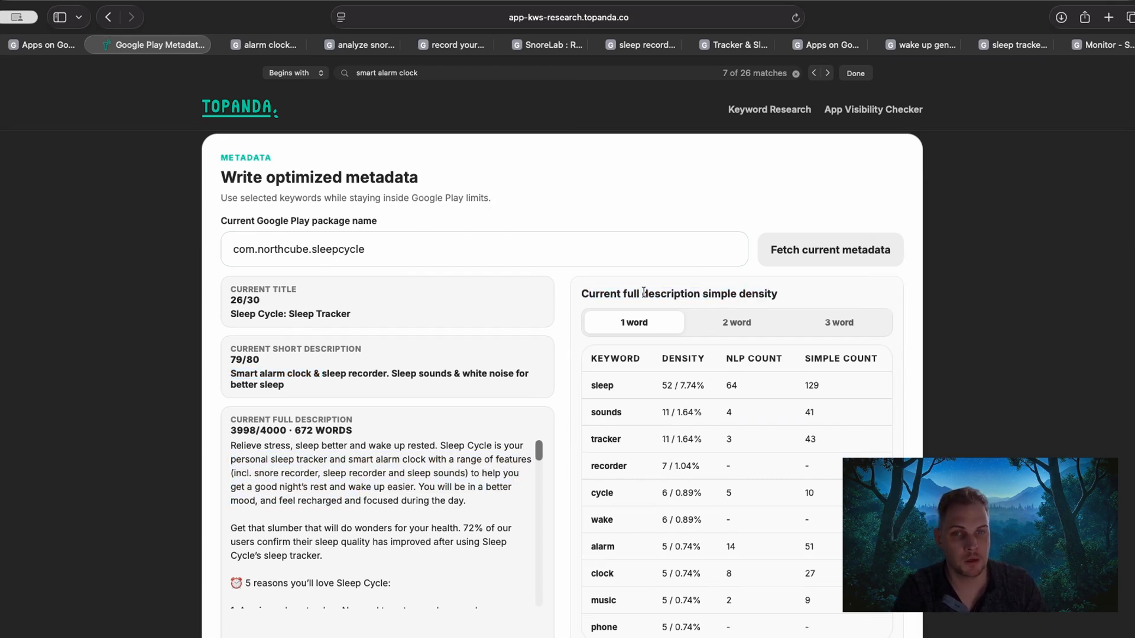
left_click_drag(619, 293, 767, 293)
left_click(766, 294)
scroll(766, 295, "down", 1)
scroll(713, 288, "down", 1)
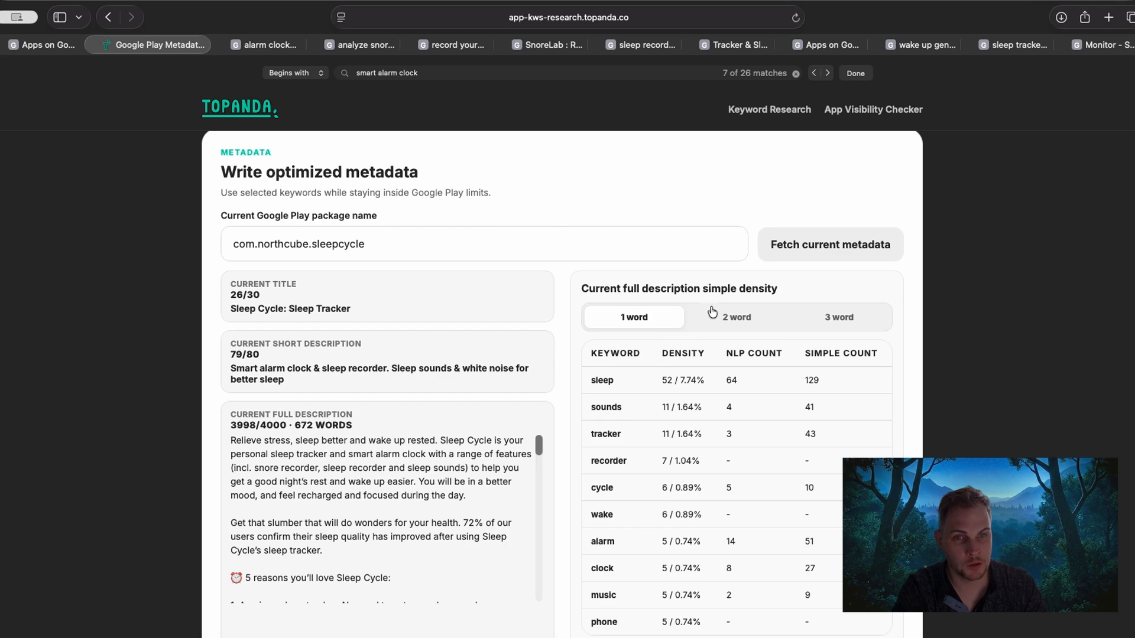
scroll(1012, 319, "down", 3)
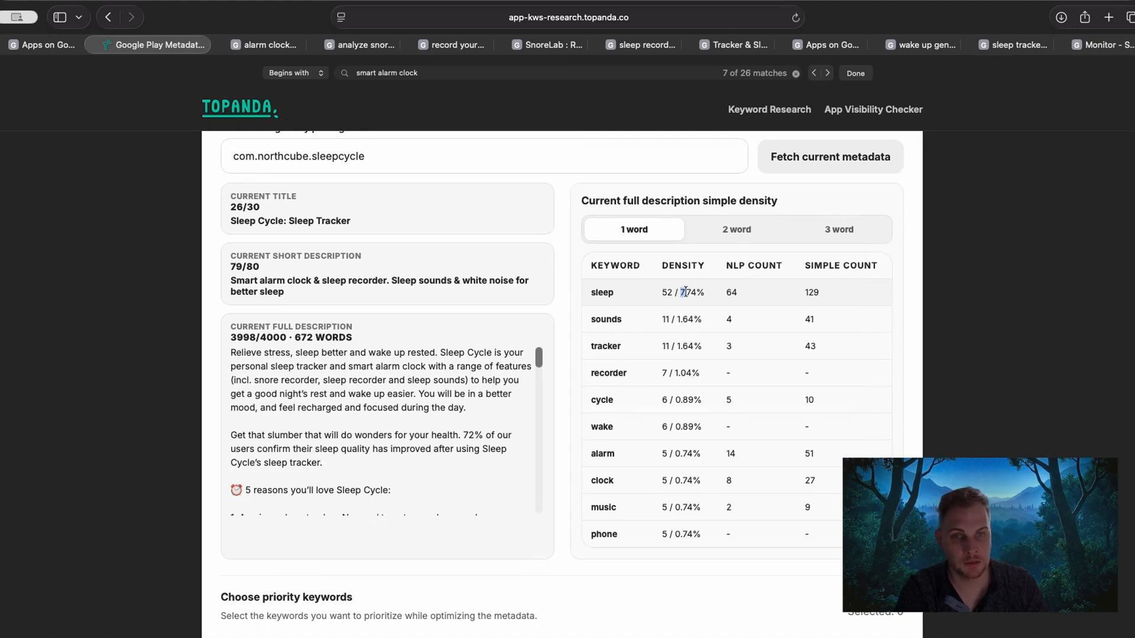
Compare the density of "sleep" in the one-word table with the current full description's total word count.
left_click_drag(684, 292, 697, 290)
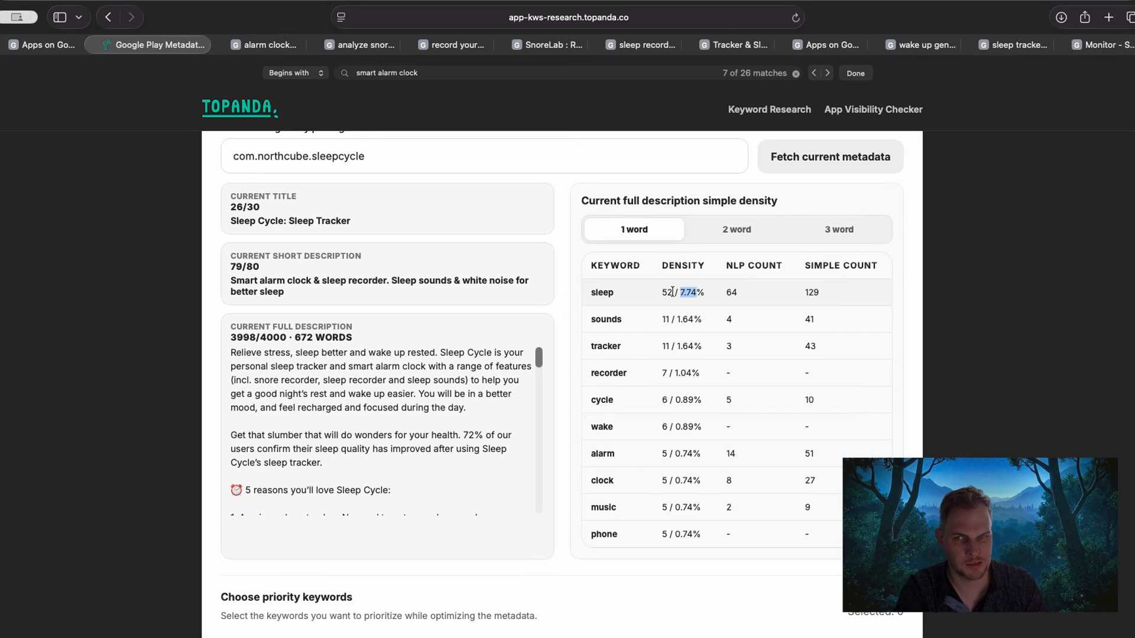
left_click_drag(296, 337, 311, 337)
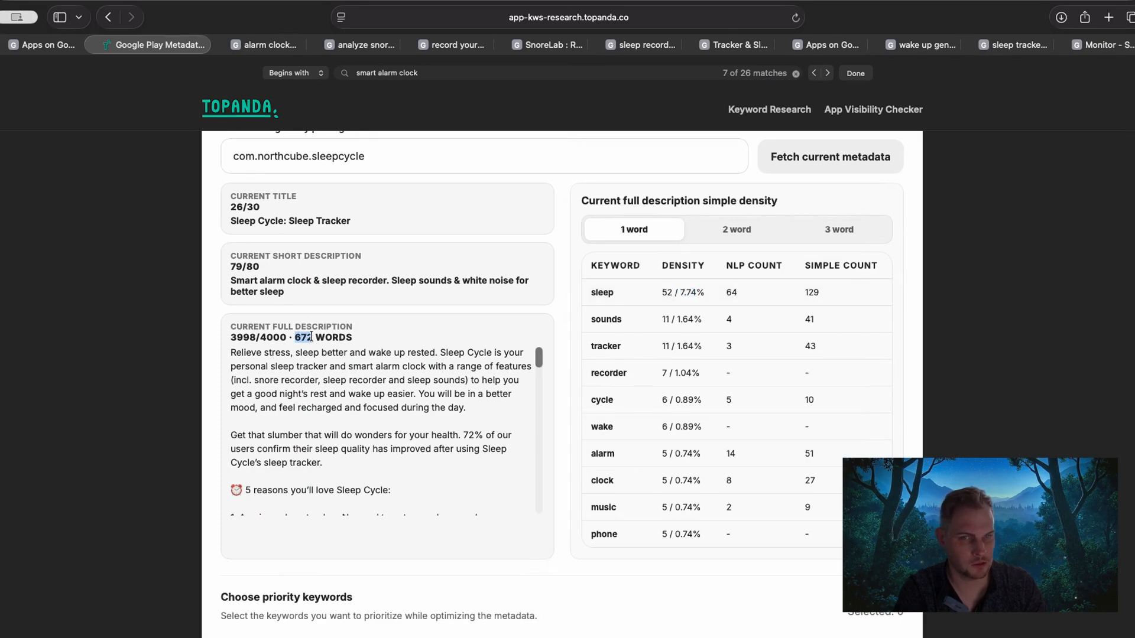
left_click(311, 337)
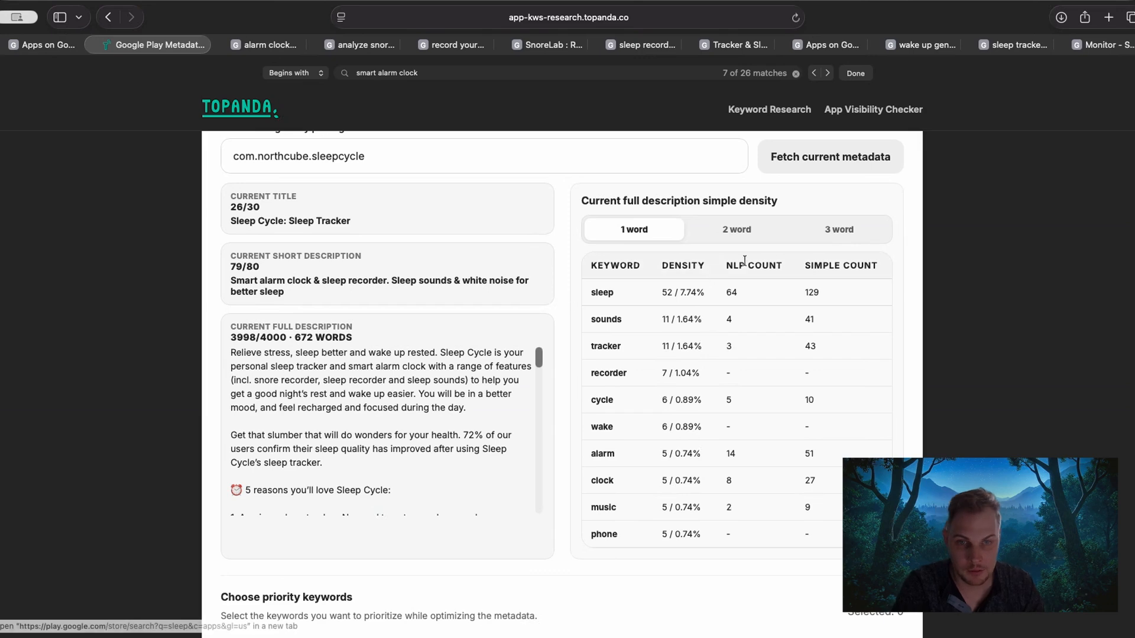
left_click_drag(704, 292, 684, 293)
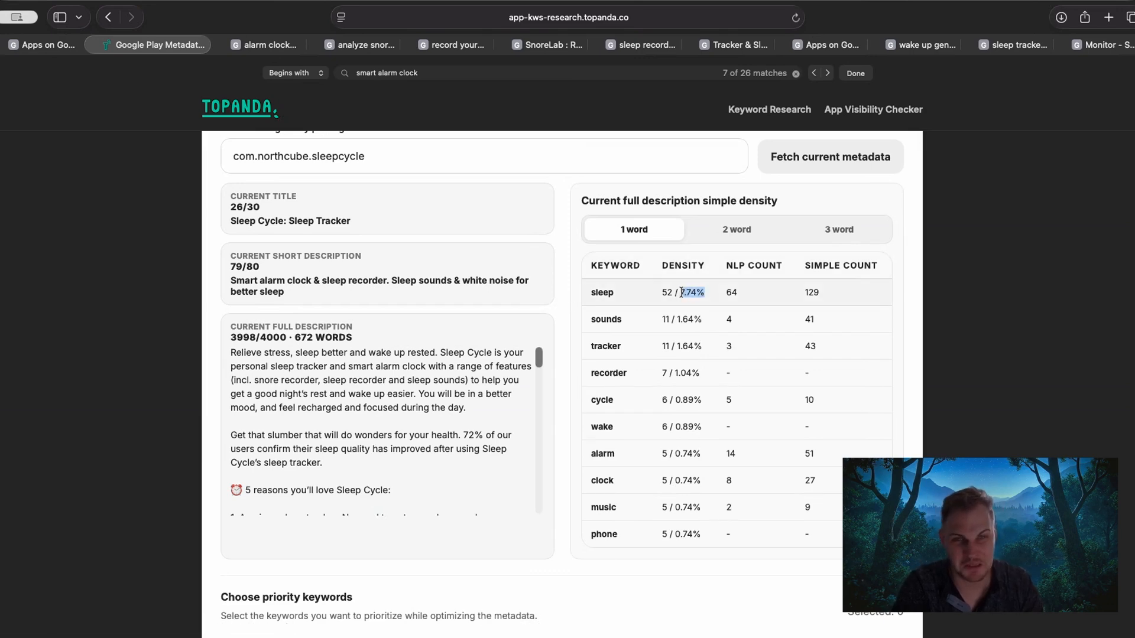
left_click(681, 292)
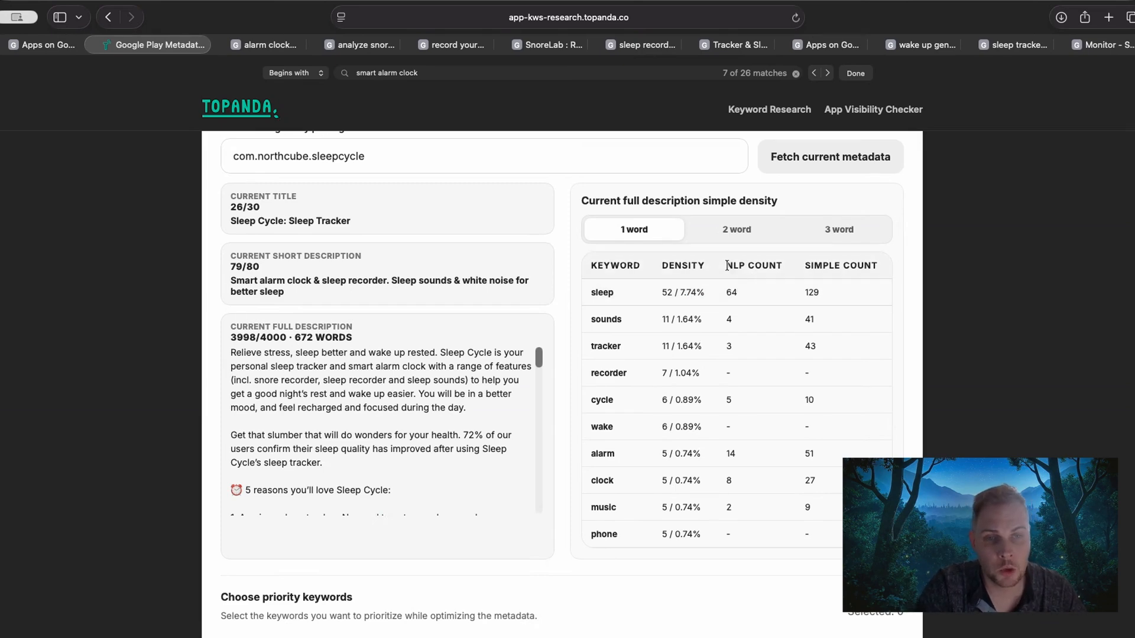
Check the NLP count column and its value for "sleep" against that keyword's density.
left_click_drag(727, 265, 780, 261)
left_click(662, 288)
left_click_drag(627, 295, 666, 309)
left_click(729, 296)
mouse_move(728, 293)
left_mouse_down()
mouse_move(772, 262)
mouse_move(729, 291)
left_mouse_up()
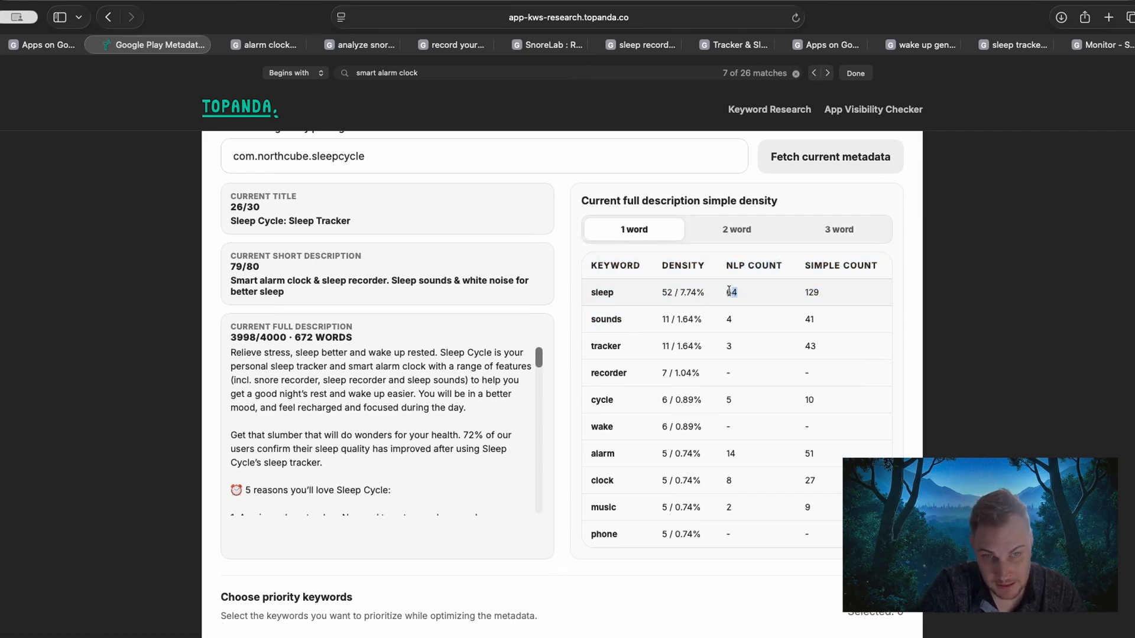
Close the open origin filter in the keyword map and review which ranked and competitor keywords are selected.
scroll(116, 368, "down", 20)
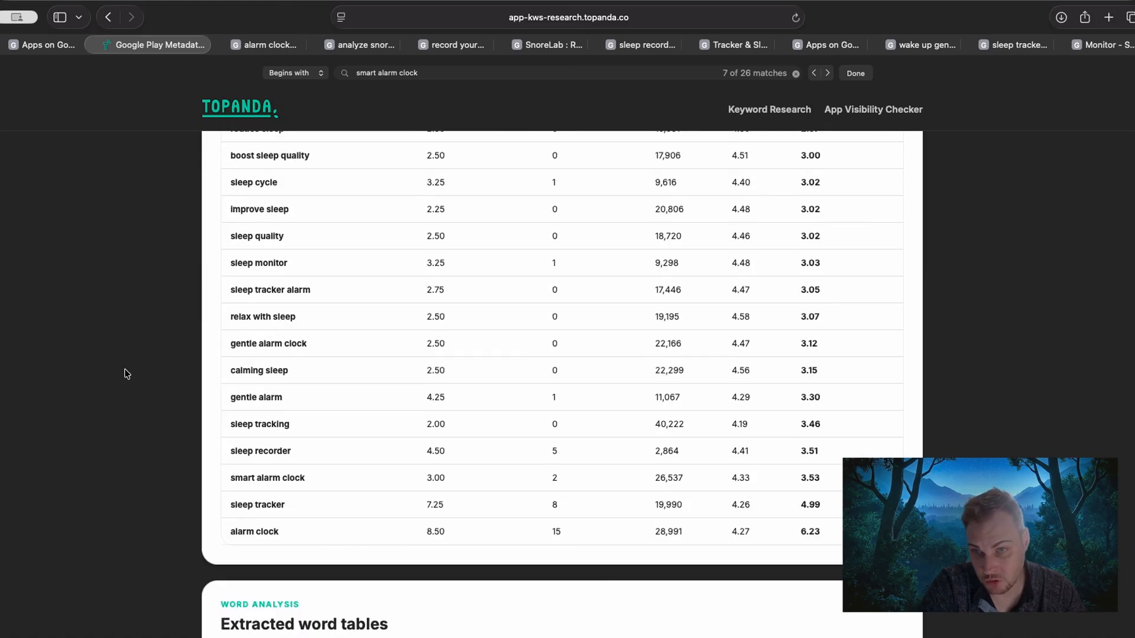
scroll(126, 378, "up", 20)
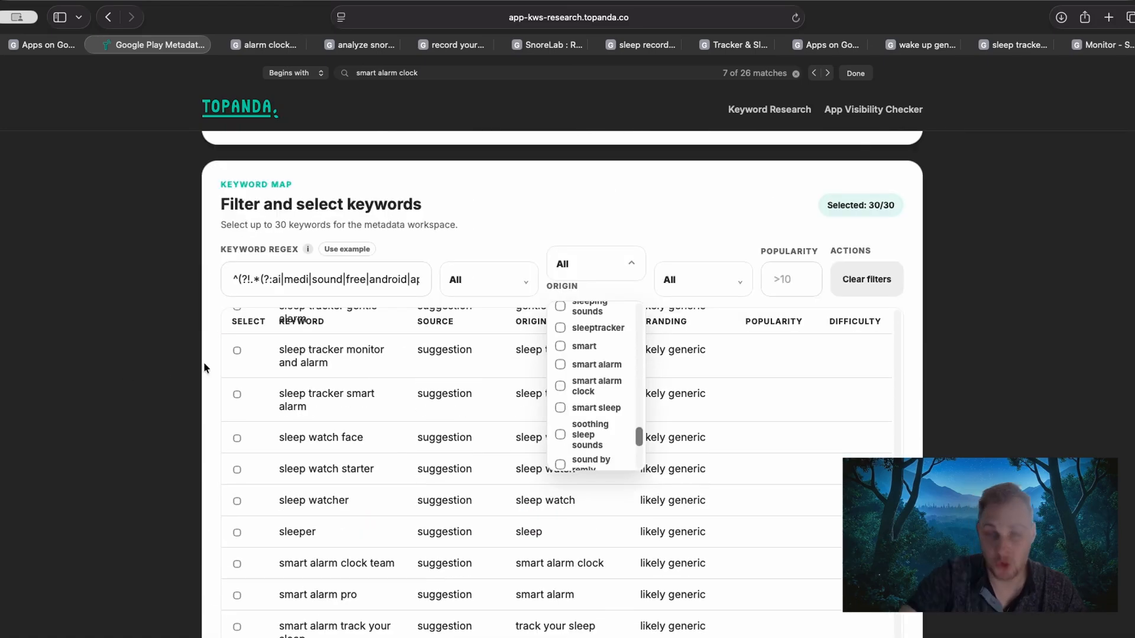
scroll(297, 453, "up", 5)
scroll(297, 453, "up", 15)
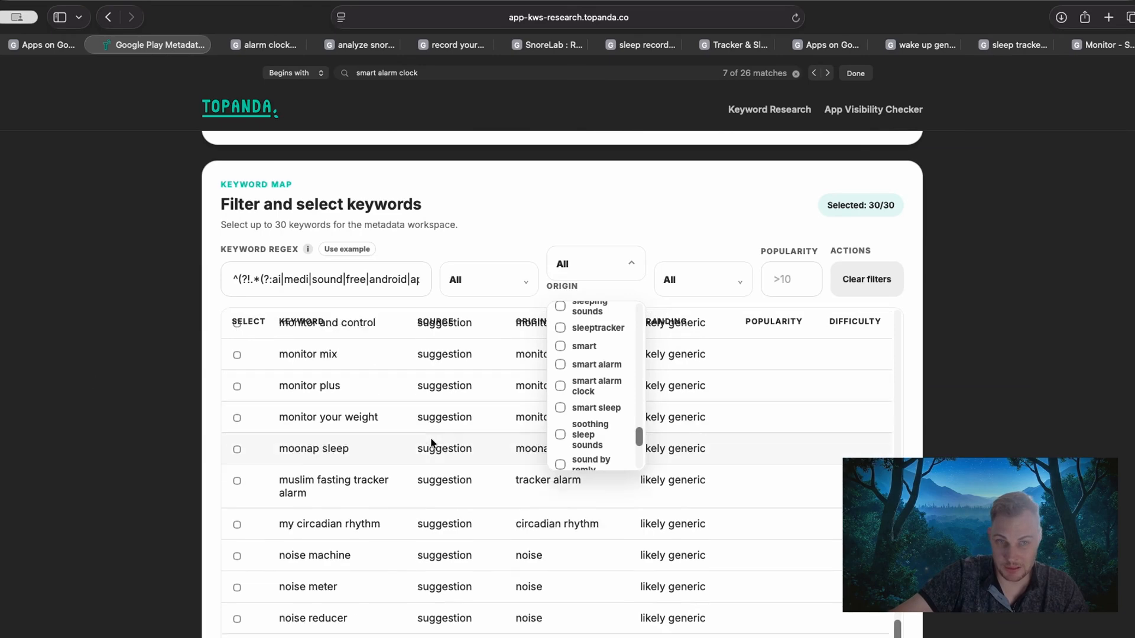
left_click(619, 265)
scroll(330, 418, "down", 15)
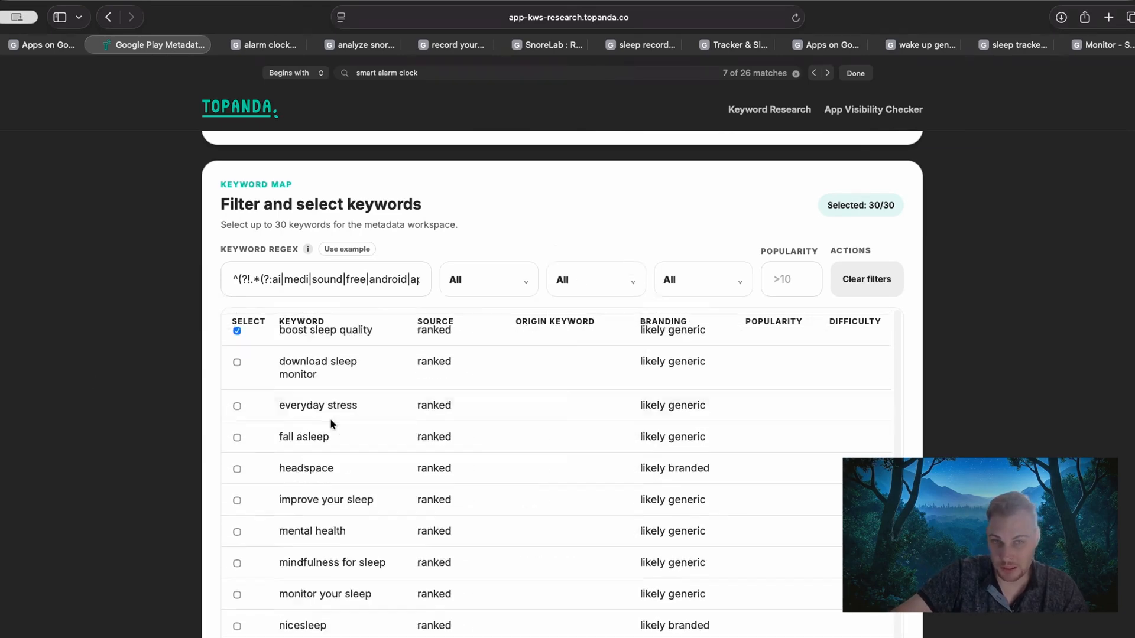
scroll(352, 428, "up", 5)
scroll(337, 434, "up", 5)
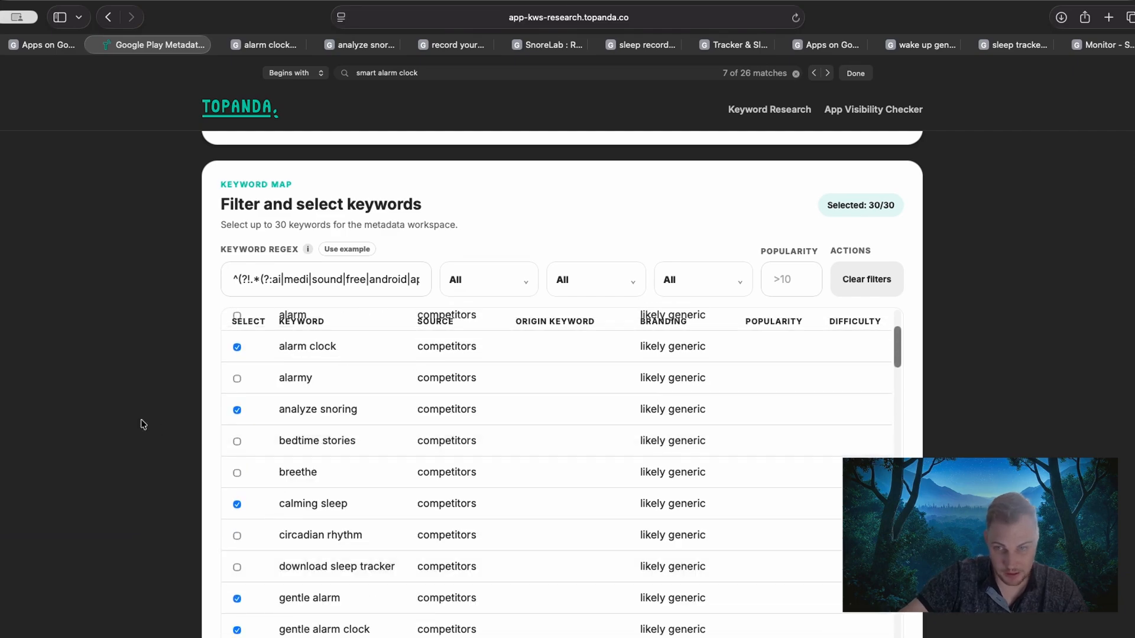
scroll(145, 418, "down", 20)
scroll(142, 419, "down", 15)
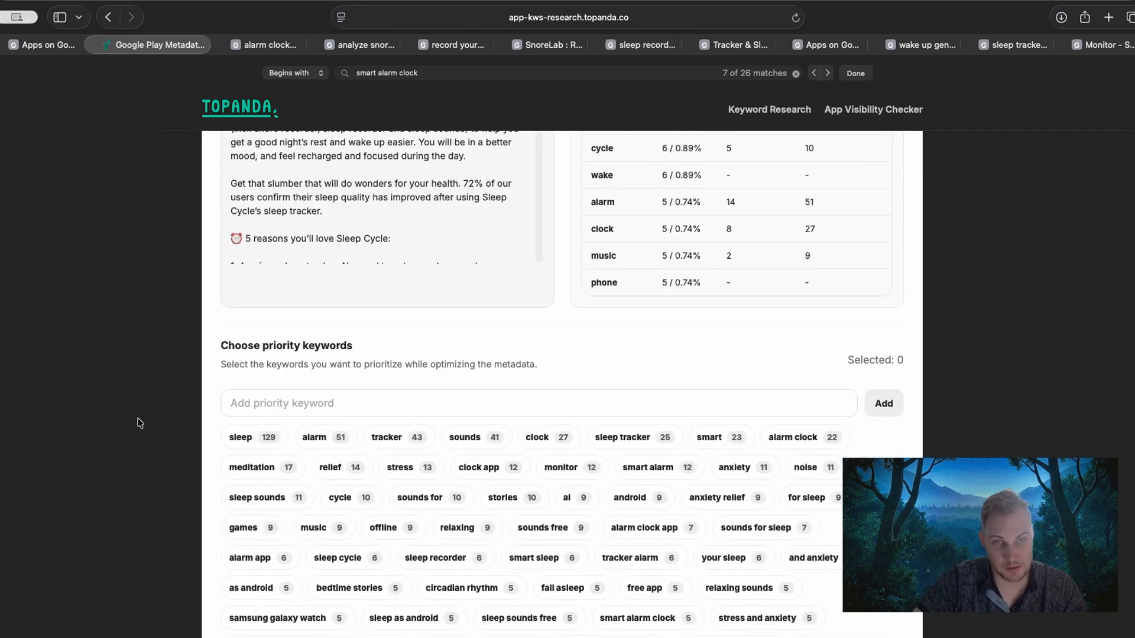
Compare the density, NLP count and simple count of "sleep" and "alarm" in the one-word density table.
scroll(723, 331, "up", 5)
left_click(749, 328)
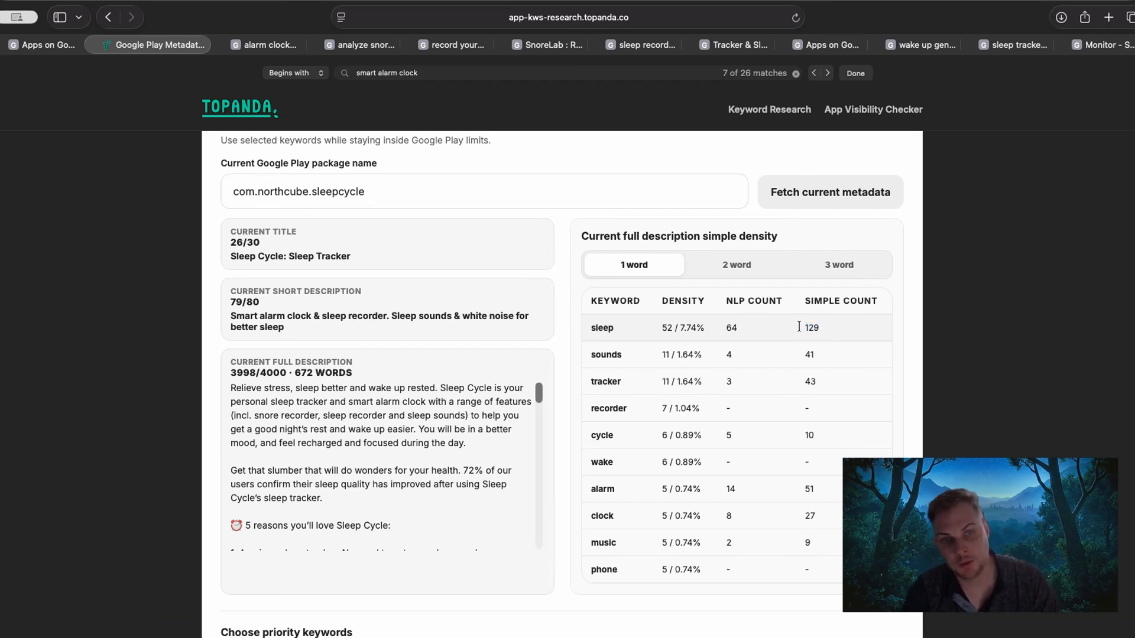
left_click(612, 336)
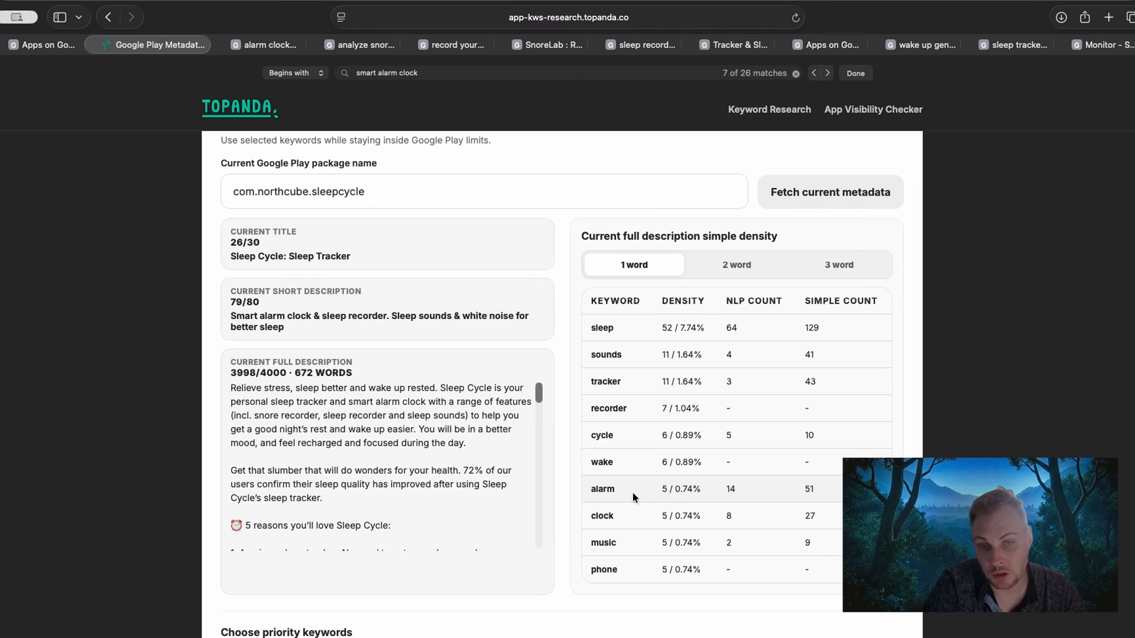
left_click_drag(598, 491, 742, 489)
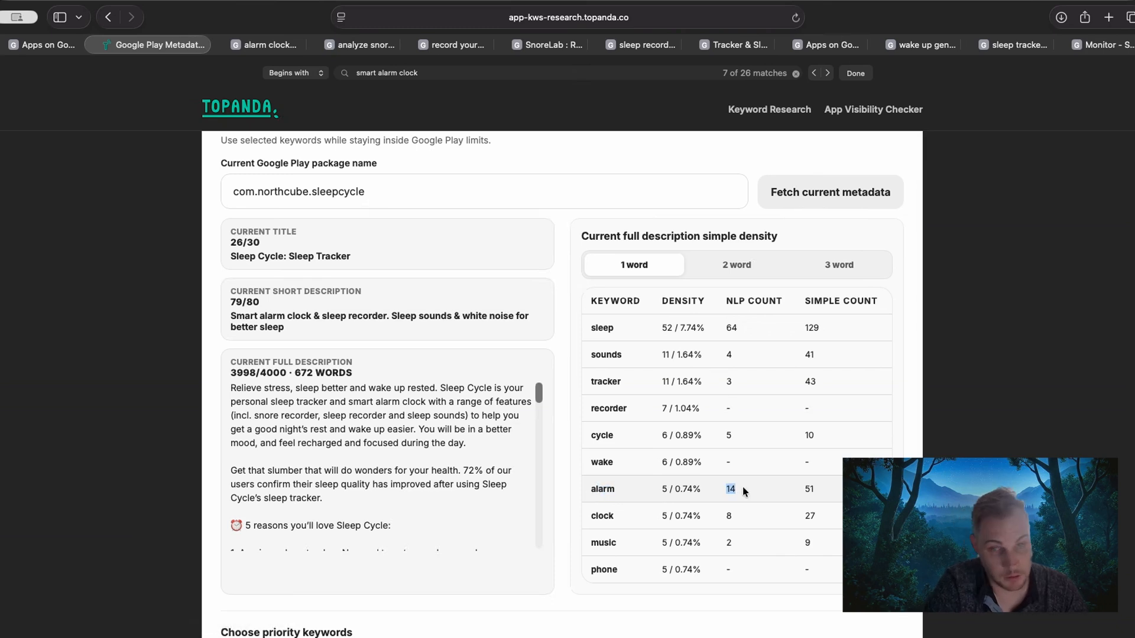
left_click_drag(826, 490, 696, 485)
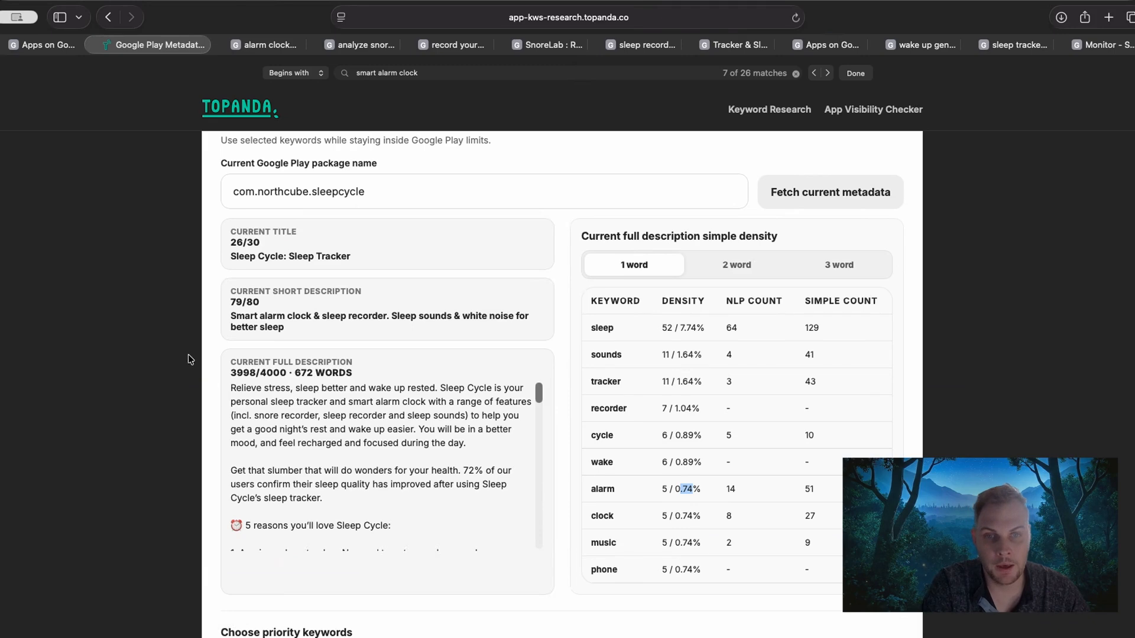
Show the two-word density table for the current full description and check the density of "sleep tracker".
left_click(734, 265)
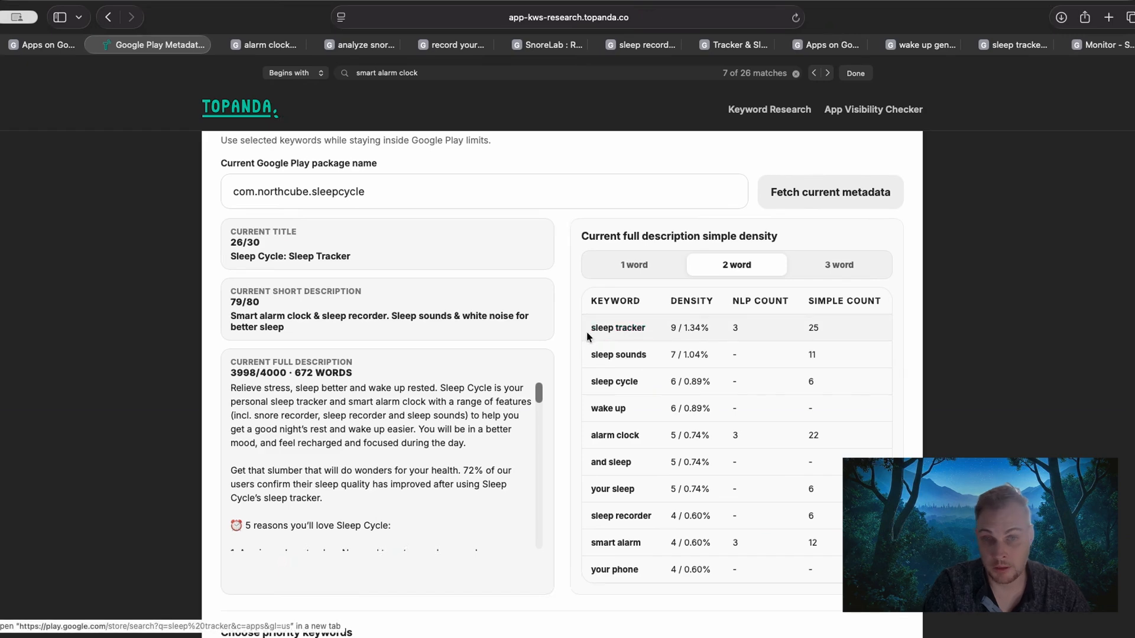
left_click_drag(684, 328, 702, 329)
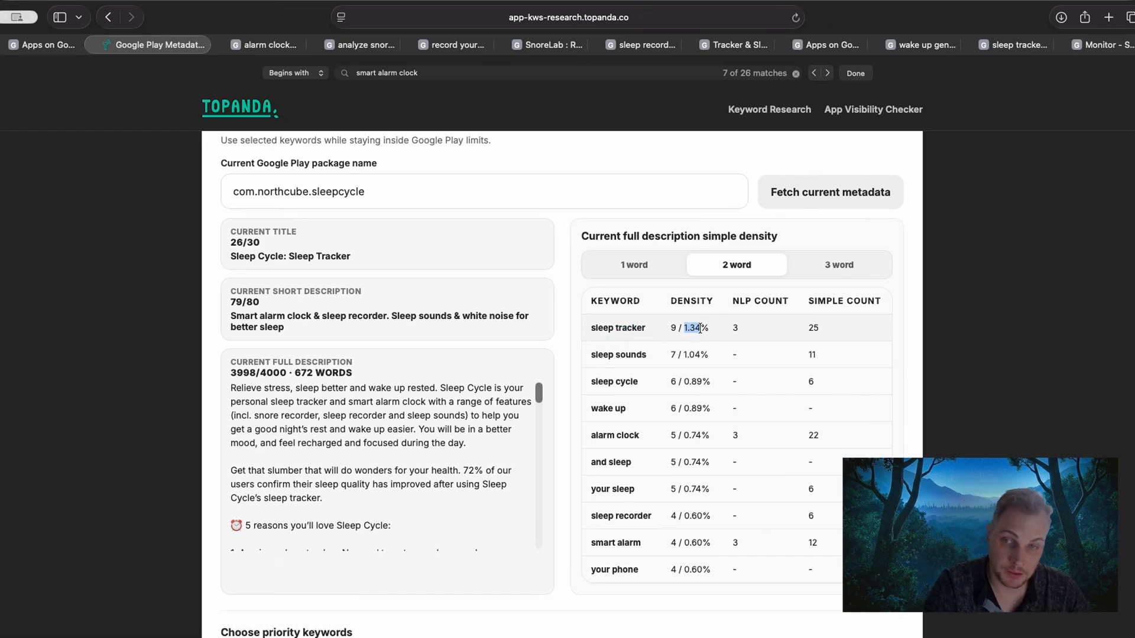
left_click(700, 328)
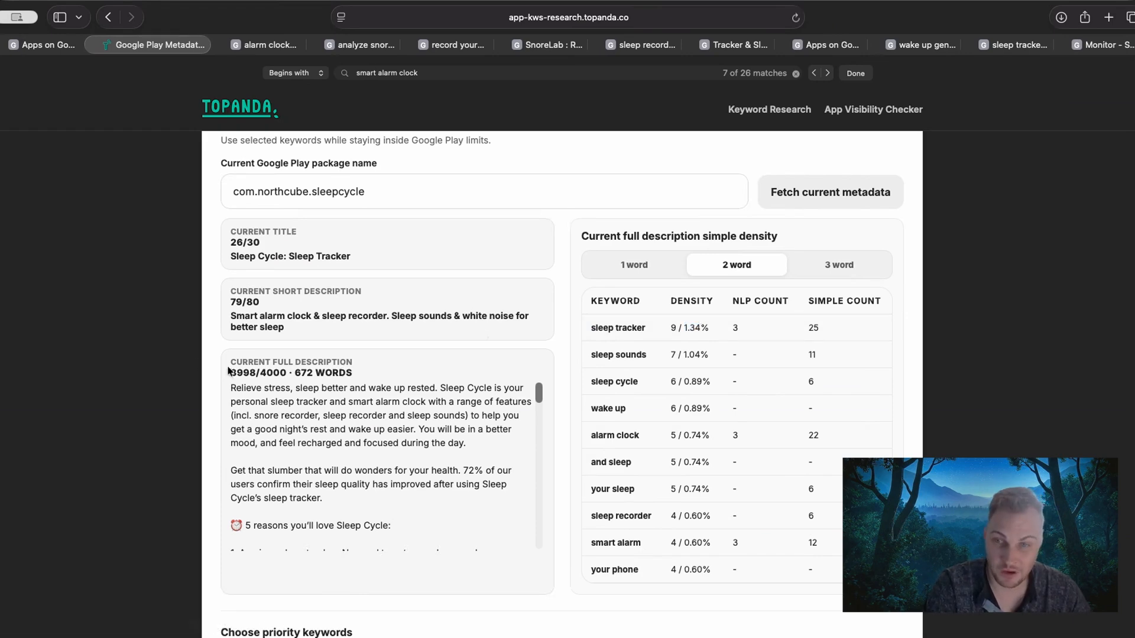
Check the current full description's character and word counts and look through its text to the end.
left_click_drag(222, 366, 277, 372)
left_click(259, 372)
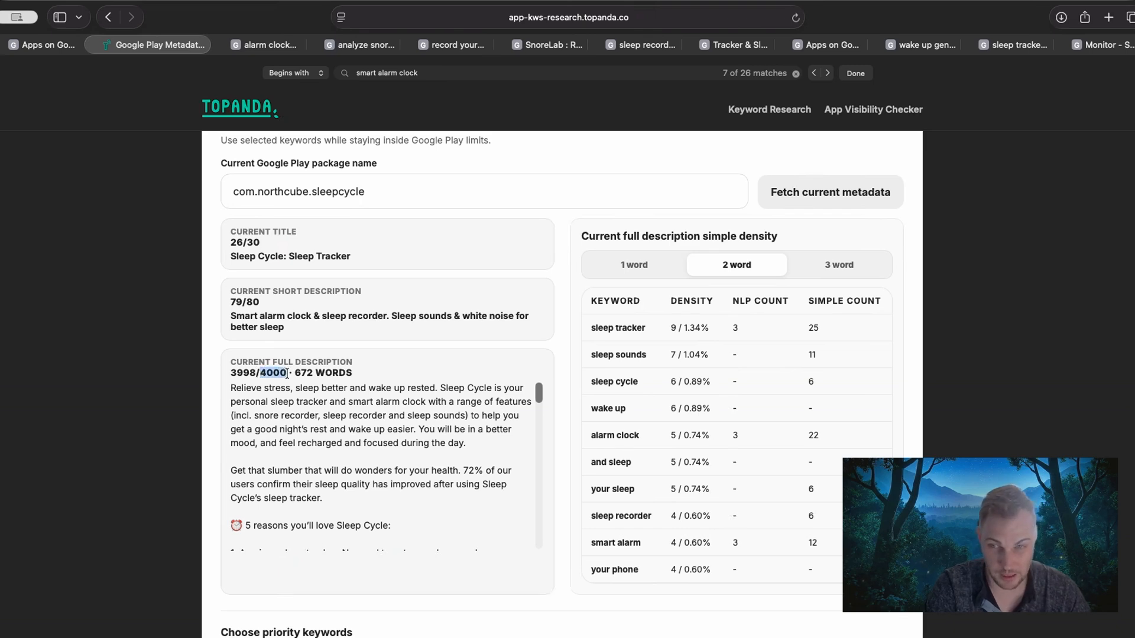
left_click_drag(296, 373, 310, 373)
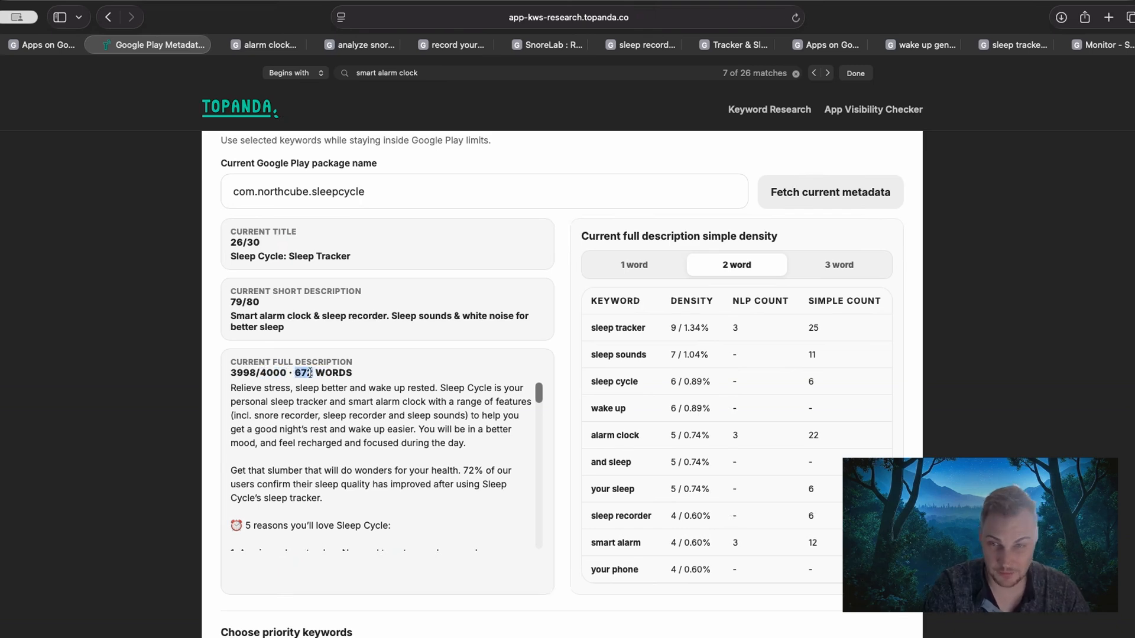
scroll(355, 435, "down", 15)
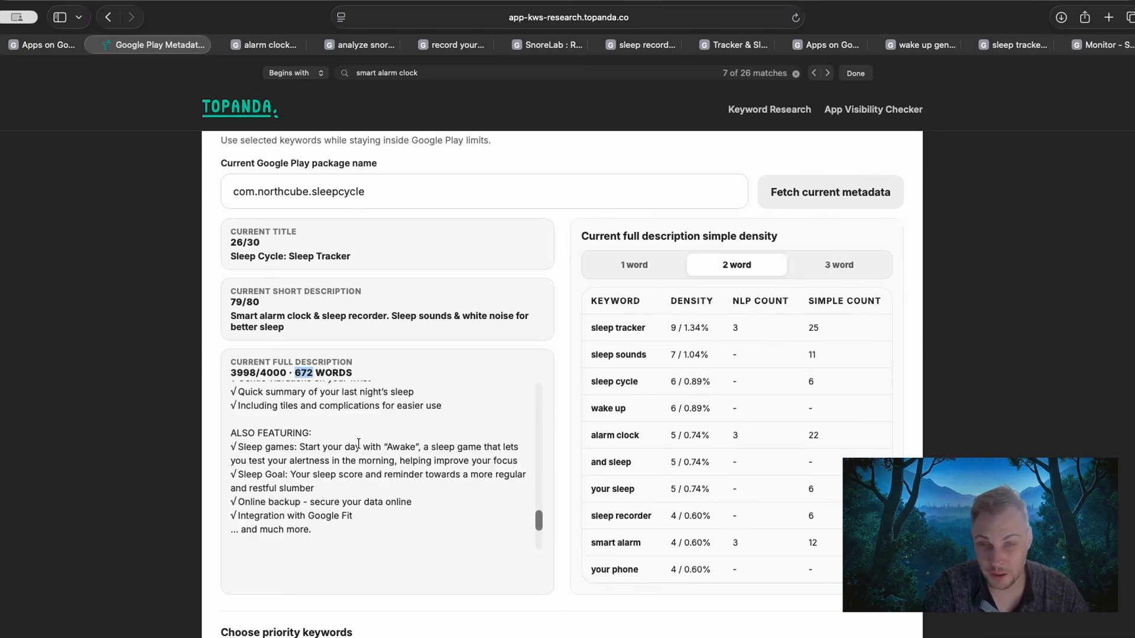
scroll(359, 450, "down", 5)
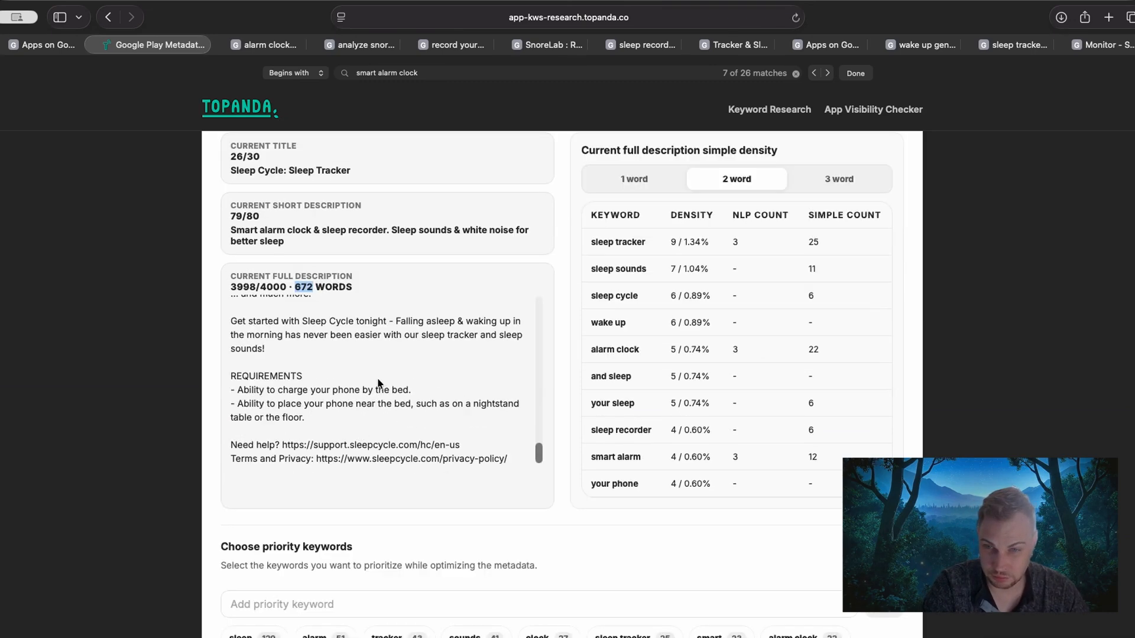
scroll(379, 384, "up", 20)
scroll(627, 343, "down", 3)
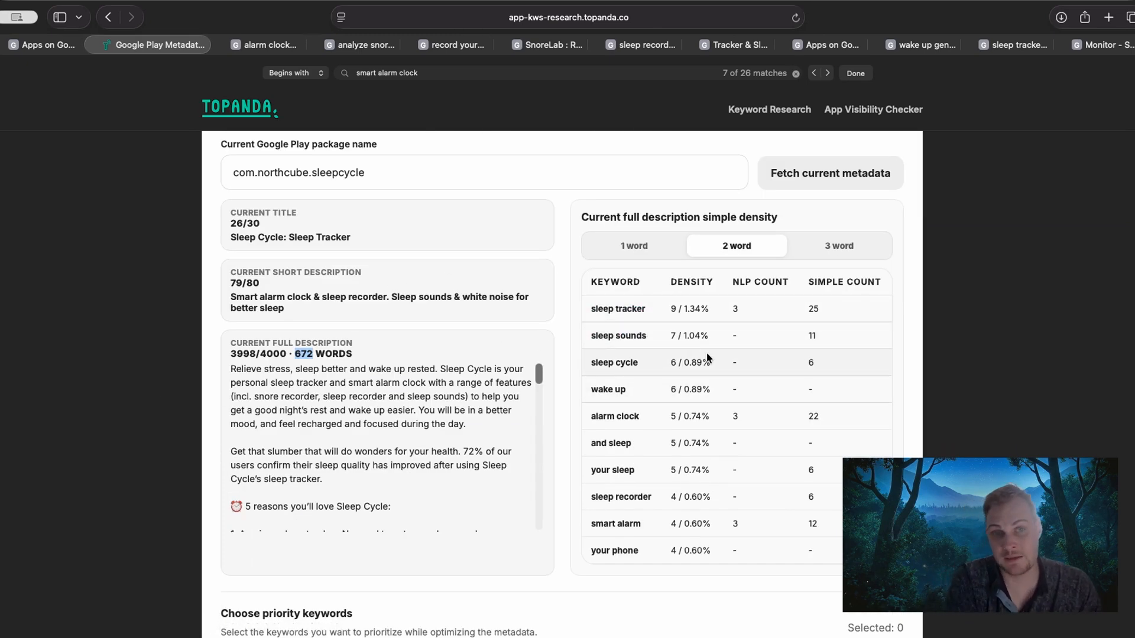
Show the three-word density table and compare it with "Smart alarm clock" in the short description and "Sleep Tracker" in the title.
left_click(826, 255)
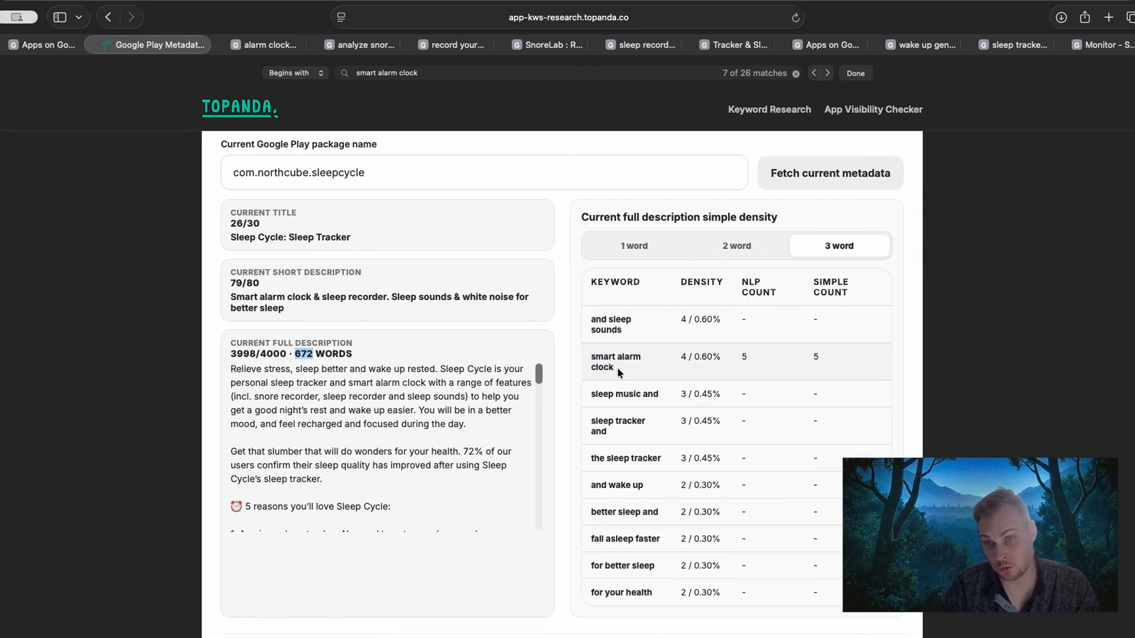
left_click_drag(231, 297, 315, 297)
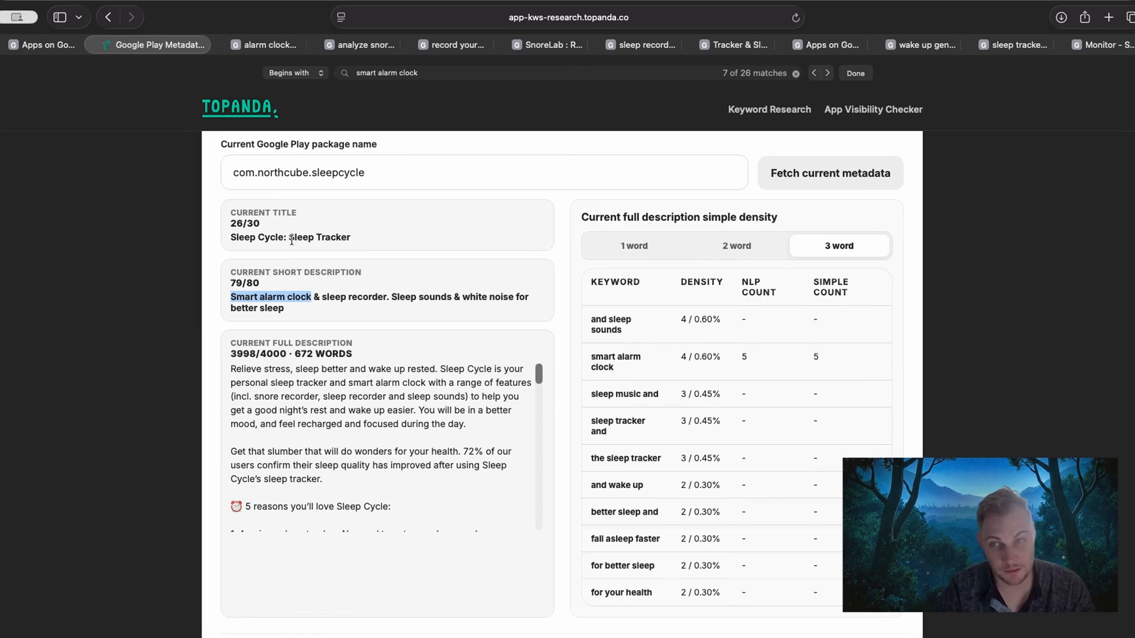
left_click_drag(291, 237, 371, 237)
left_click(370, 237)
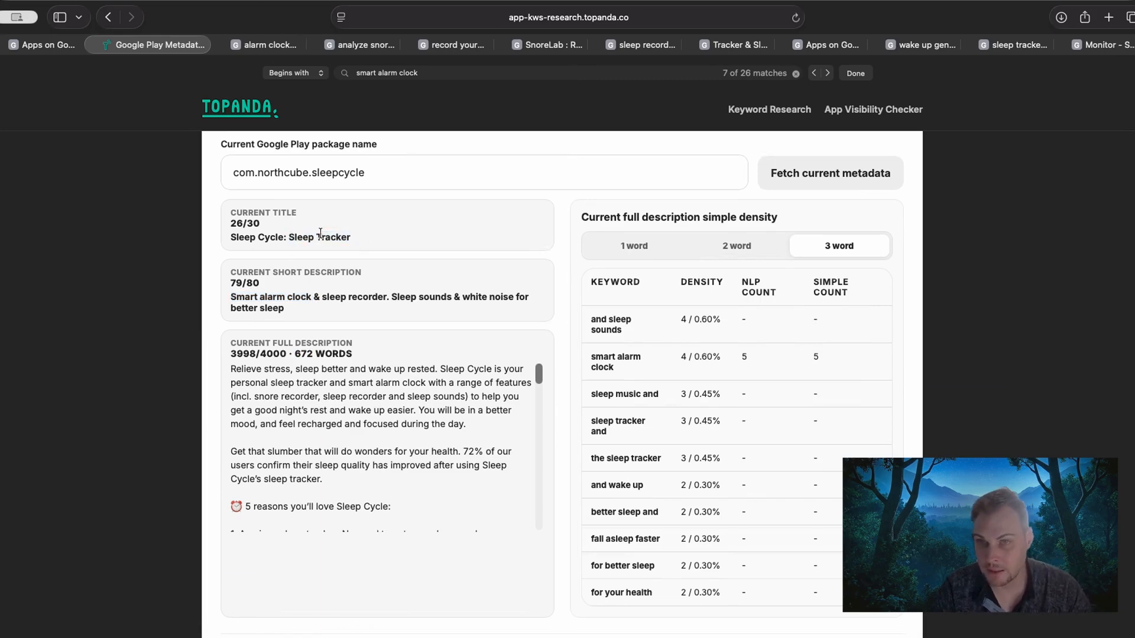
double_click(299, 237)
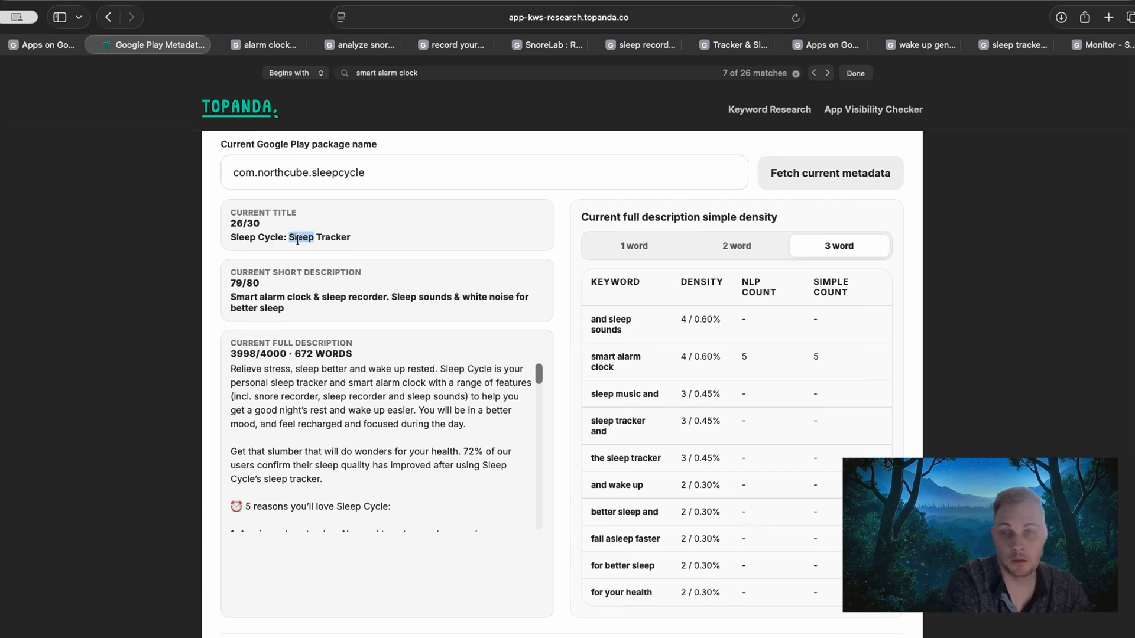
left_click(297, 238)
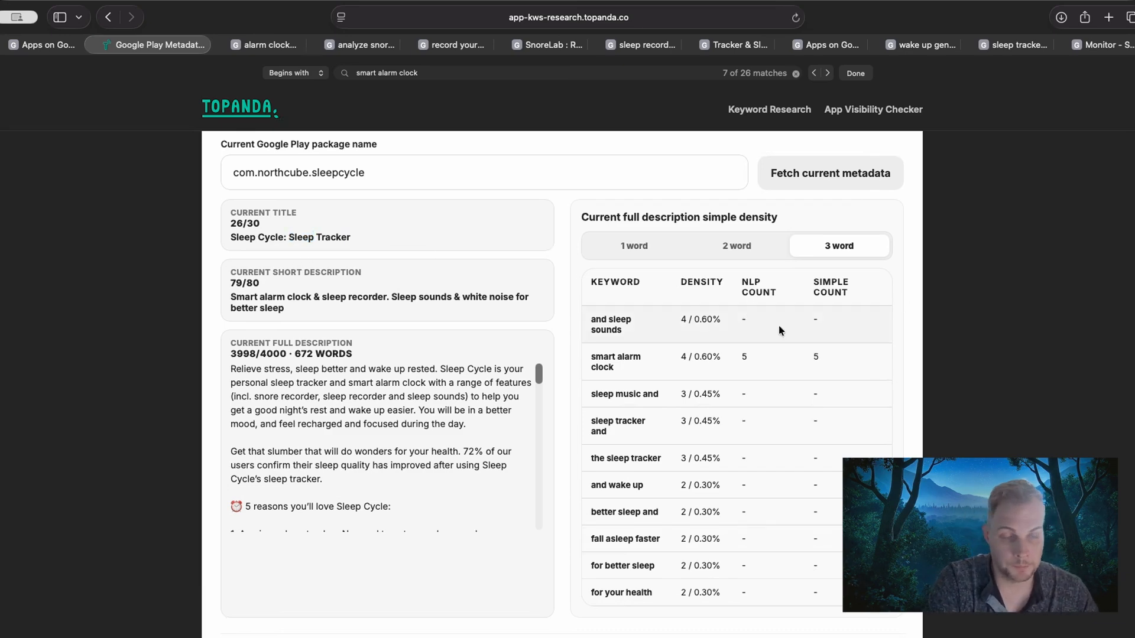
Show the one-word density table again, then look over the priority keyword suggestions and the extracted word tables.
scroll(755, 387, "down", 1)
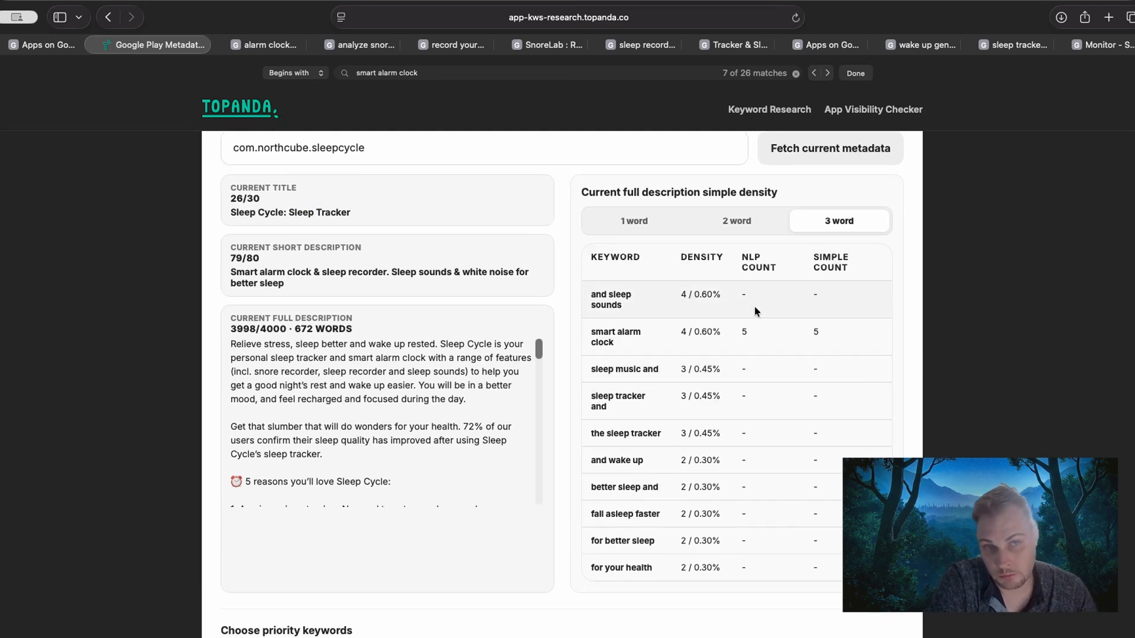
left_click(646, 230)
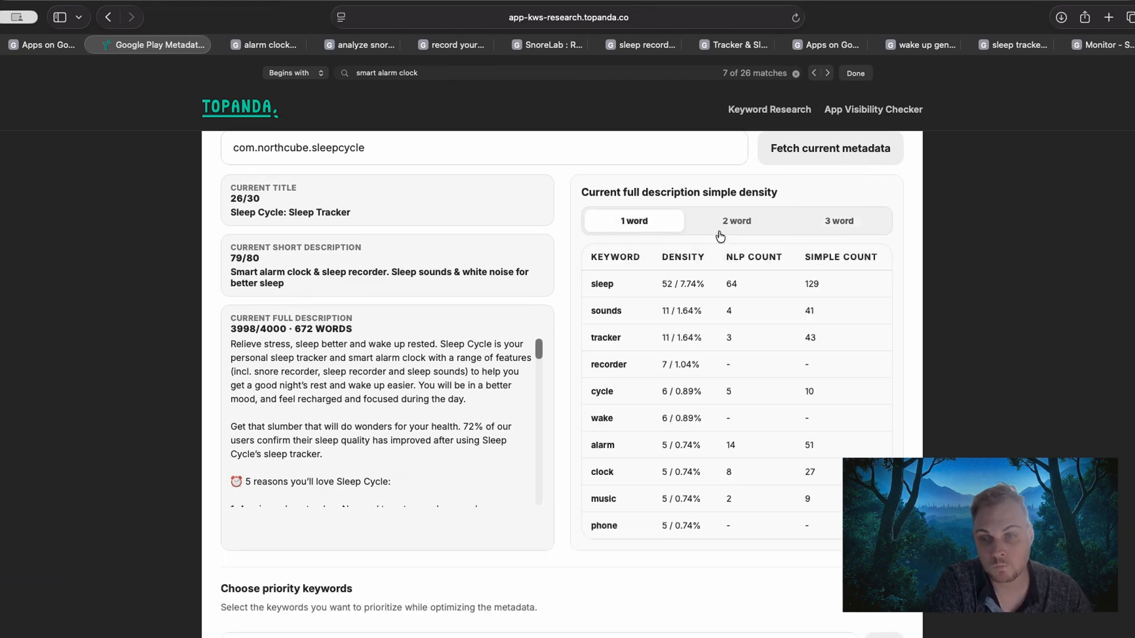
scroll(149, 343, "down", 9)
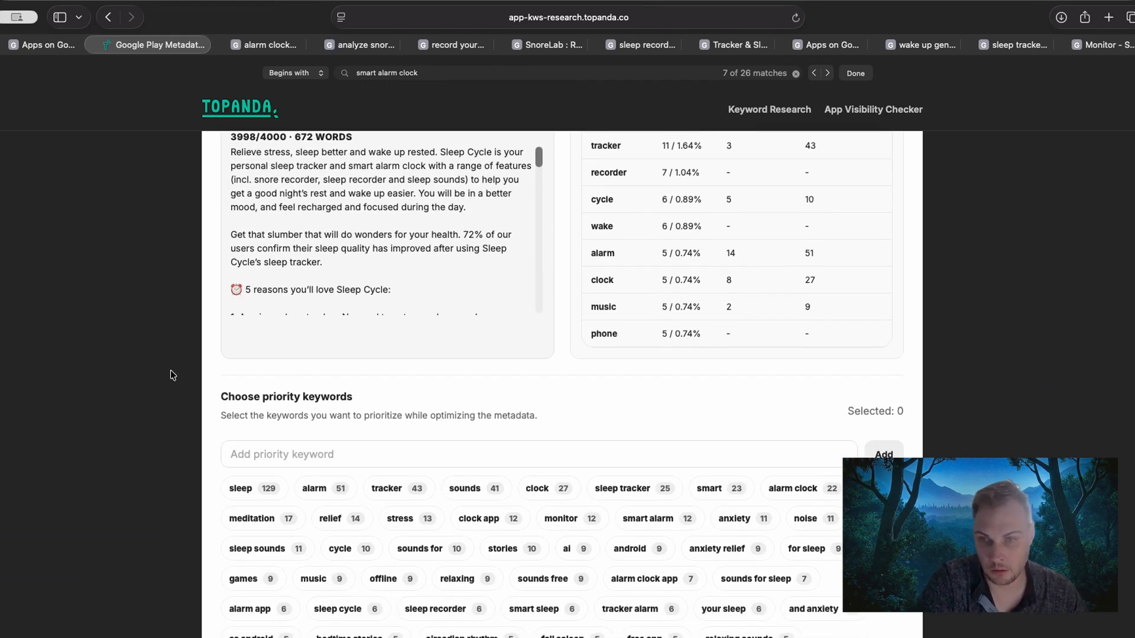
scroll(176, 390, "down", 4)
scroll(177, 396, "down", 3)
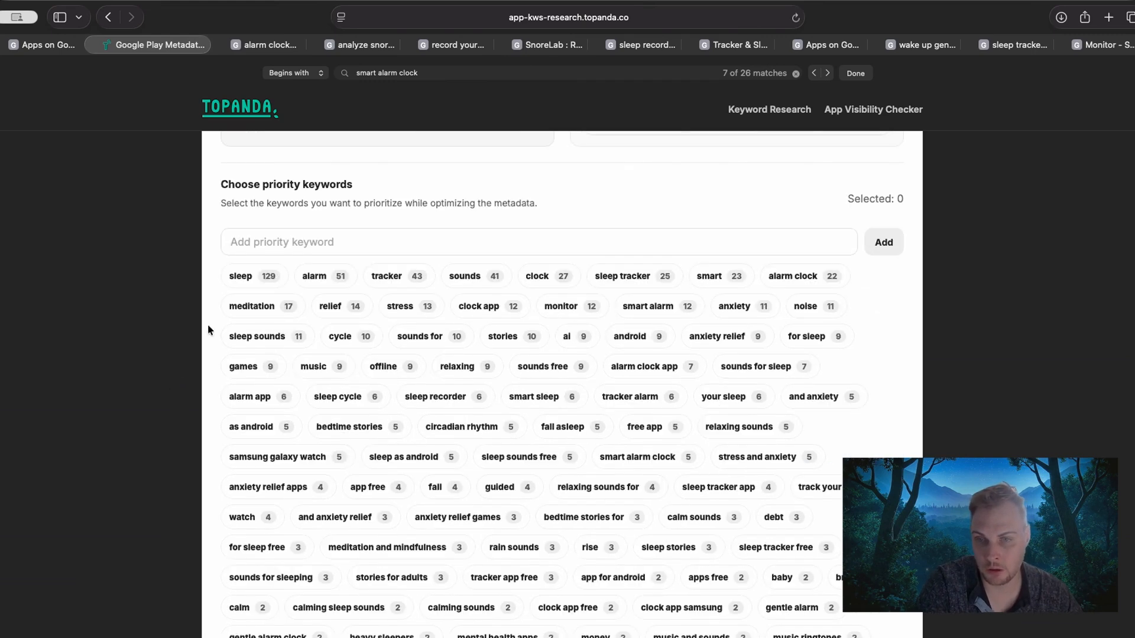
scroll(172, 357, "up", 10)
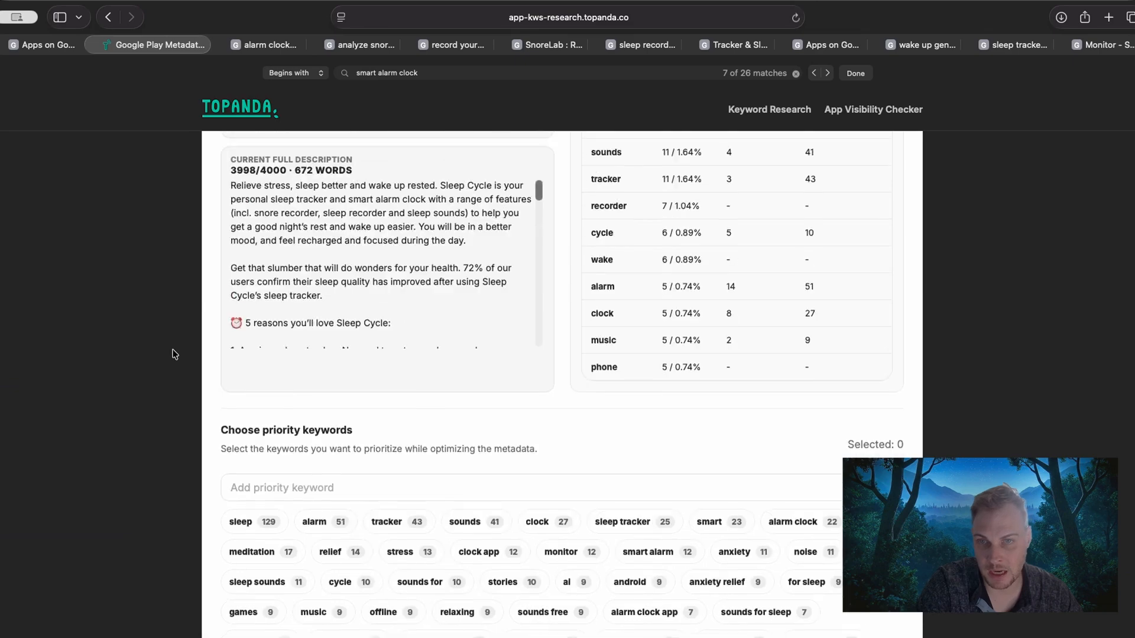
scroll(153, 355, "up", 3)
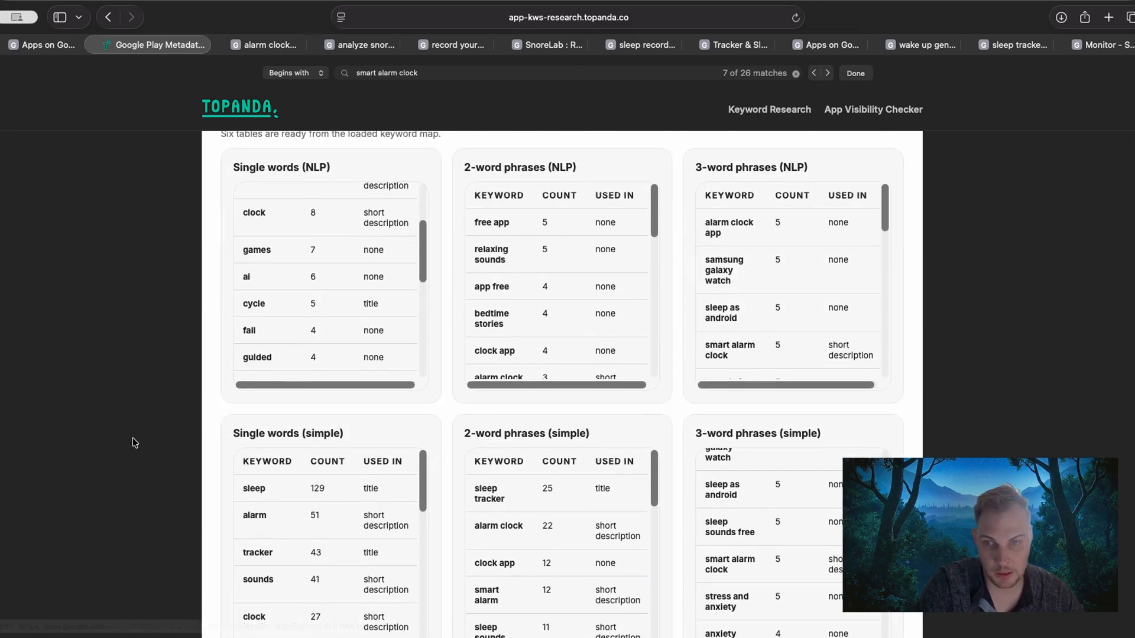
scroll(142, 437, "down", 6)
scroll(151, 422, "down", 10)
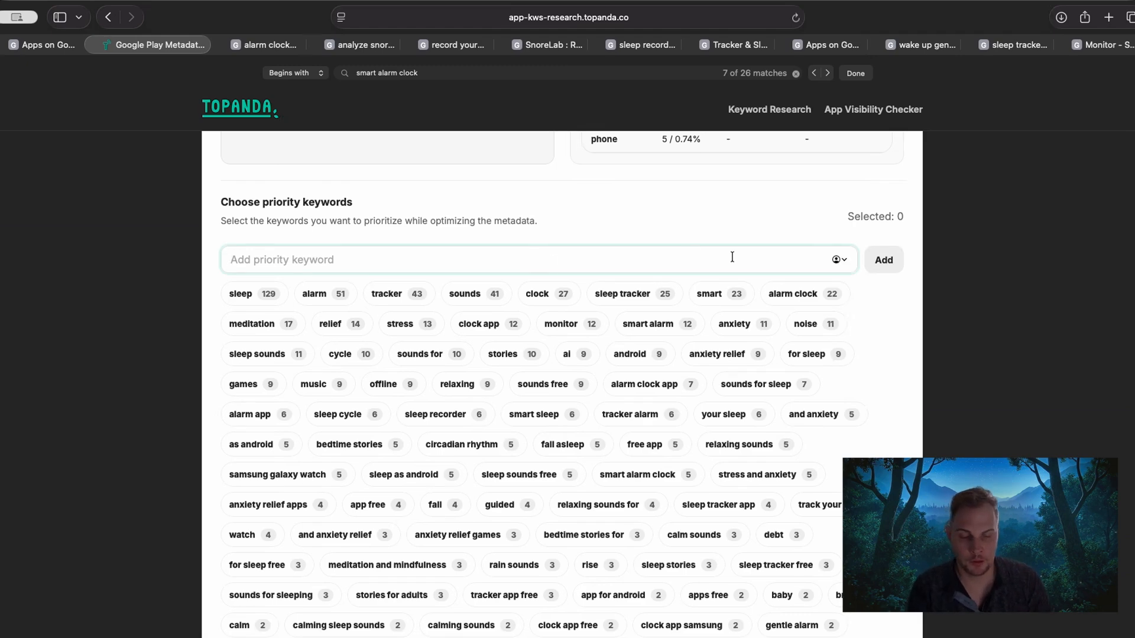
type("s")
key("BackSpace")
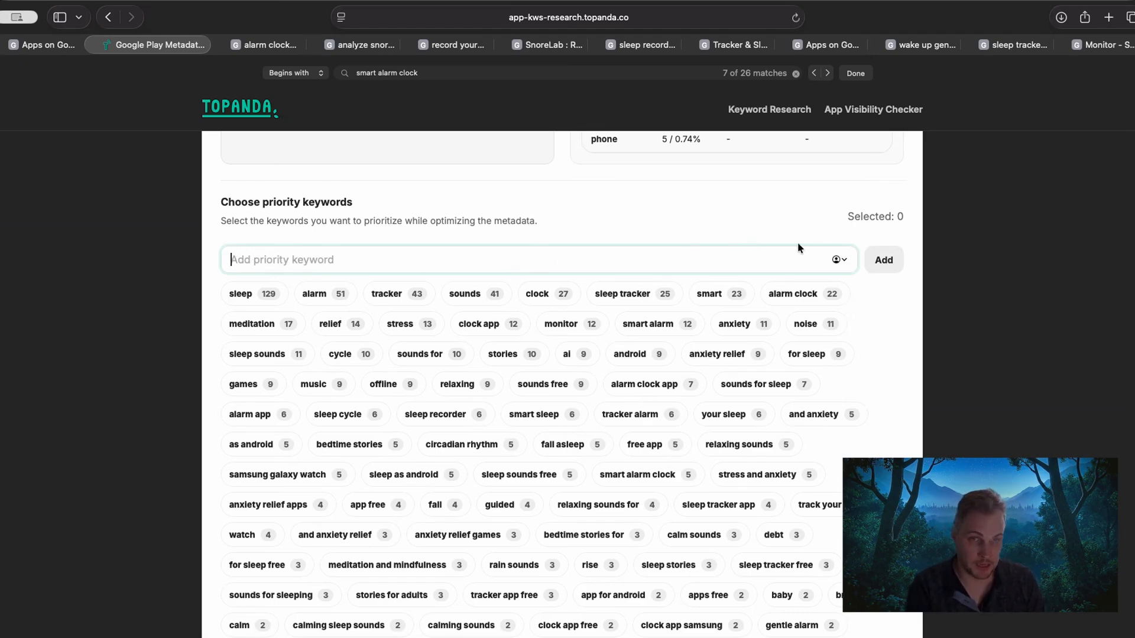
left_click(146, 252)
left_click(354, 260)
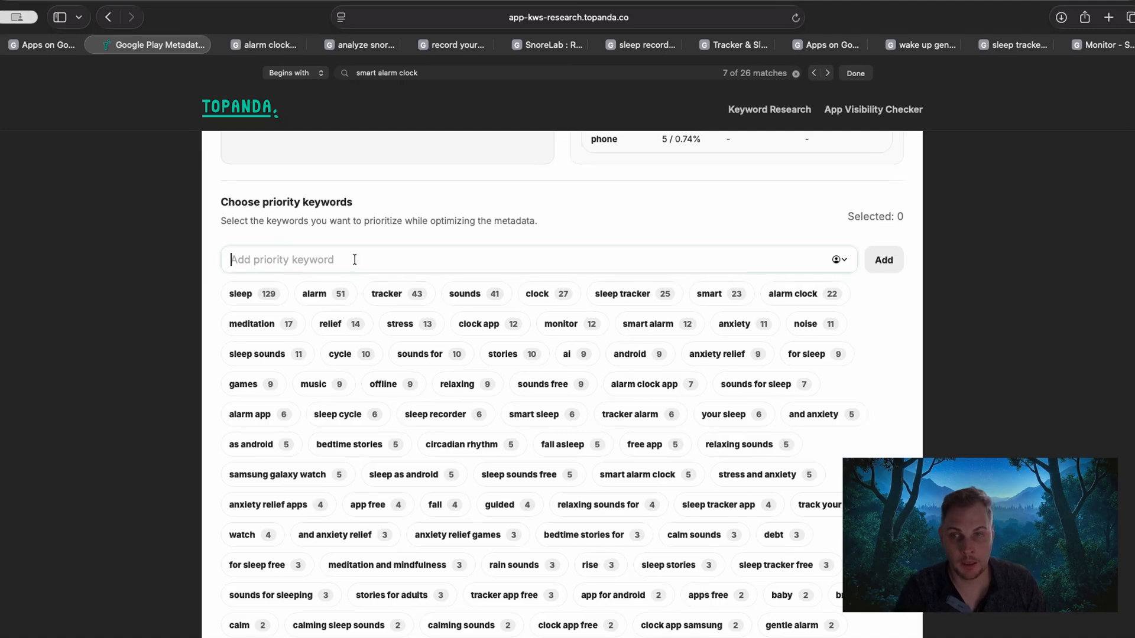
left_click(837, 261)
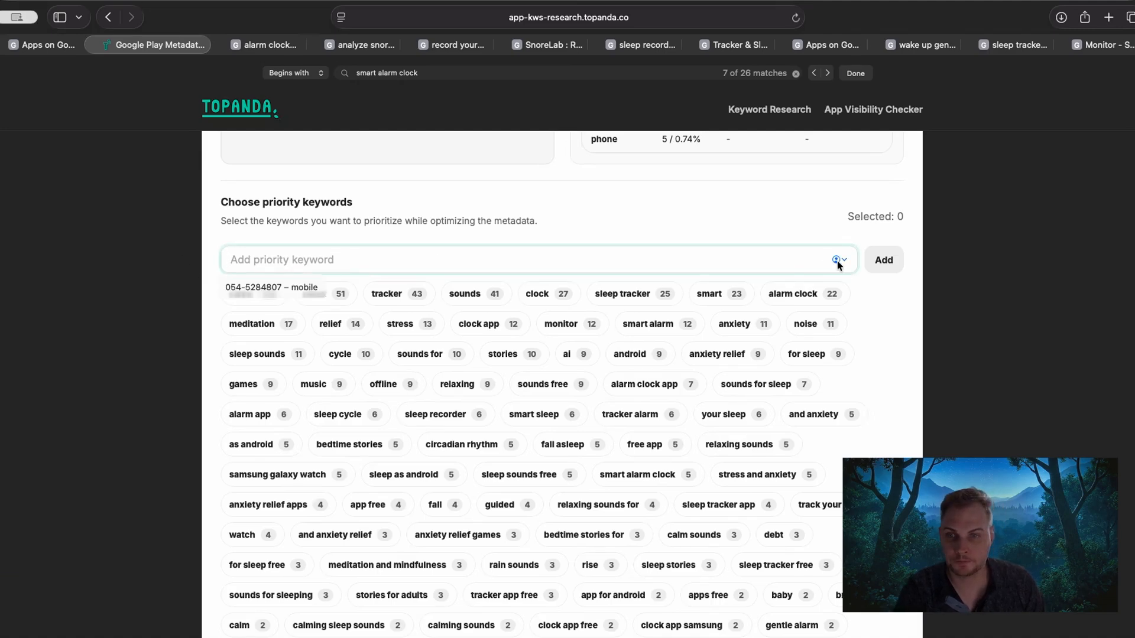
left_click(86, 243)
left_click(631, 271)
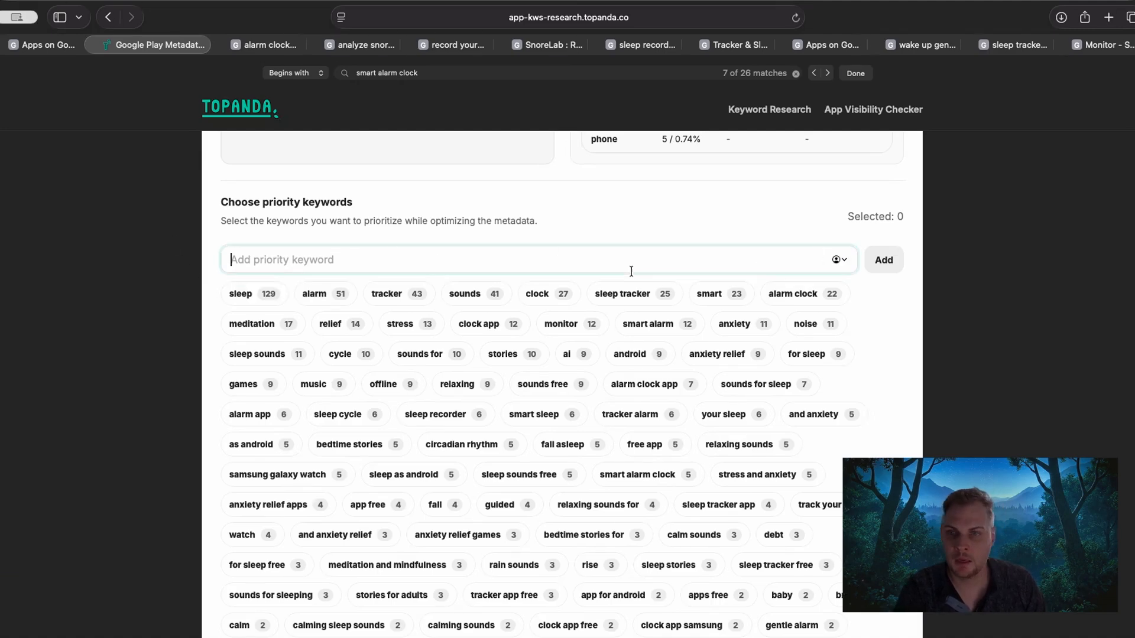
left_click(198, 288)
Select the suggested priority keywords "sleep tracker", "alarm clock", "sleep sounds", "sounds for sleep", "smart alarm clock" and "track your sleep".
scroll(195, 283, "down", 1)
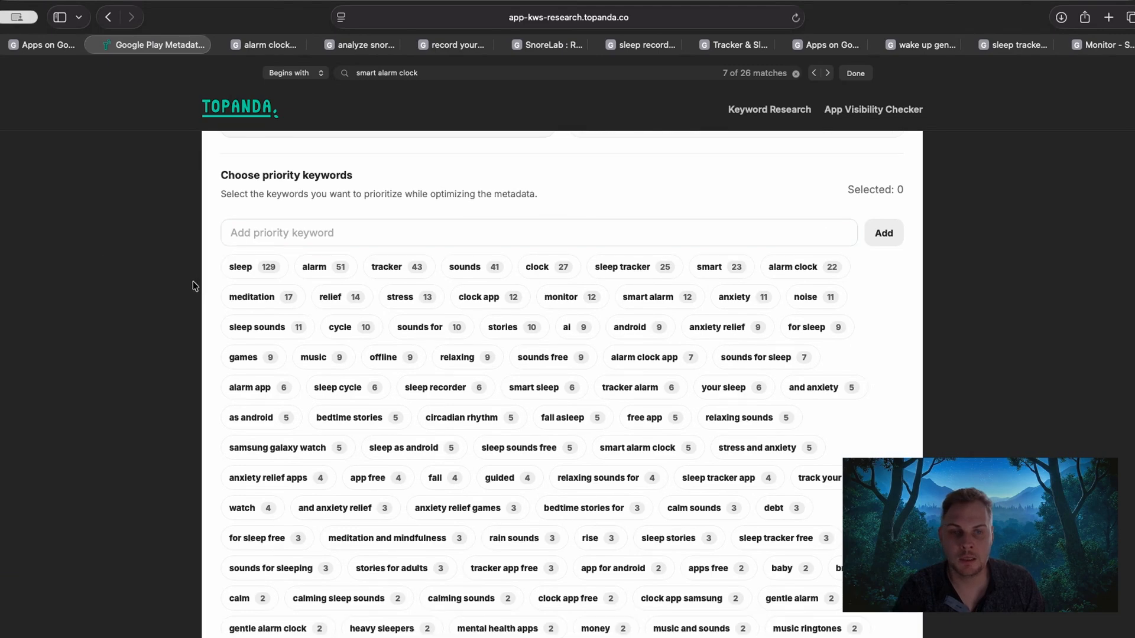
left_click(619, 265)
left_click(805, 269)
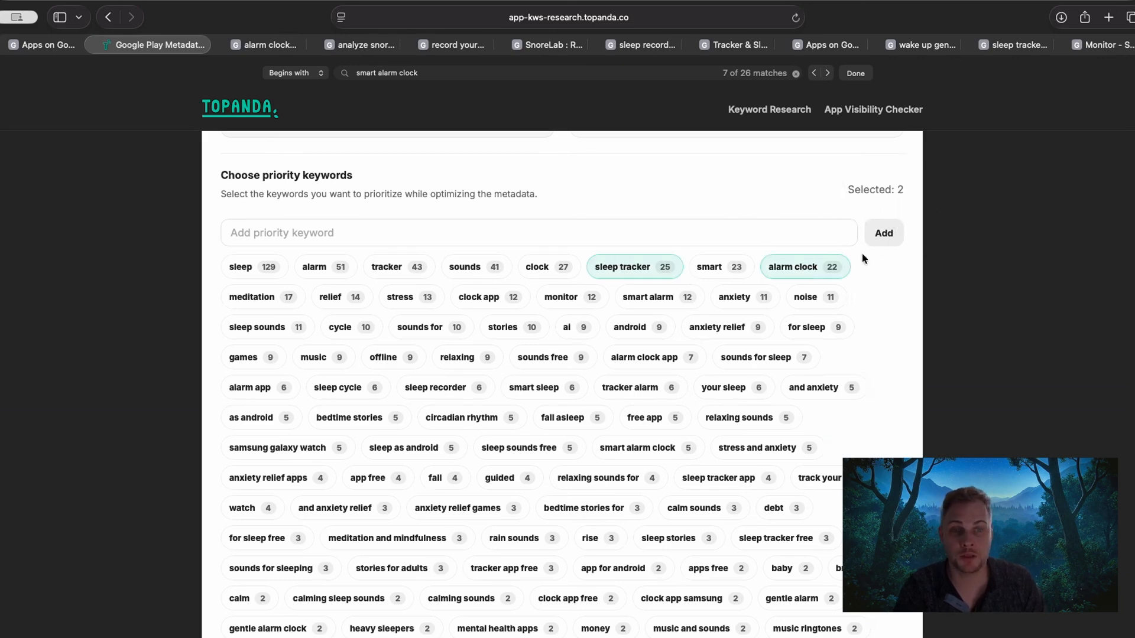
scroll(126, 353, "down", 1)
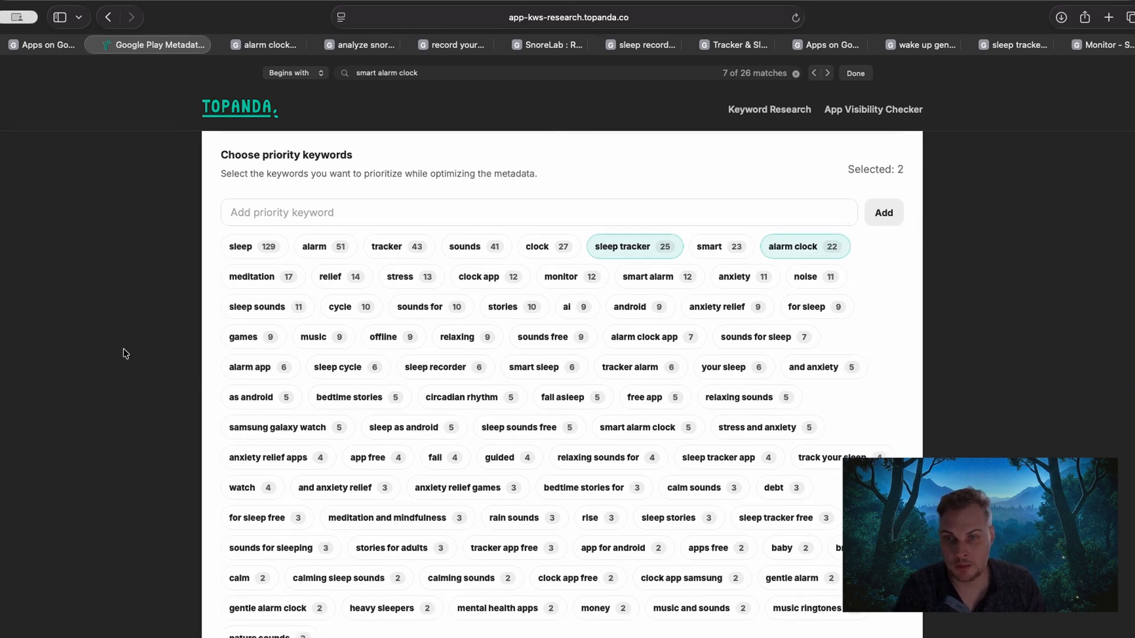
left_click(264, 307)
scroll(164, 316, "down", 1)
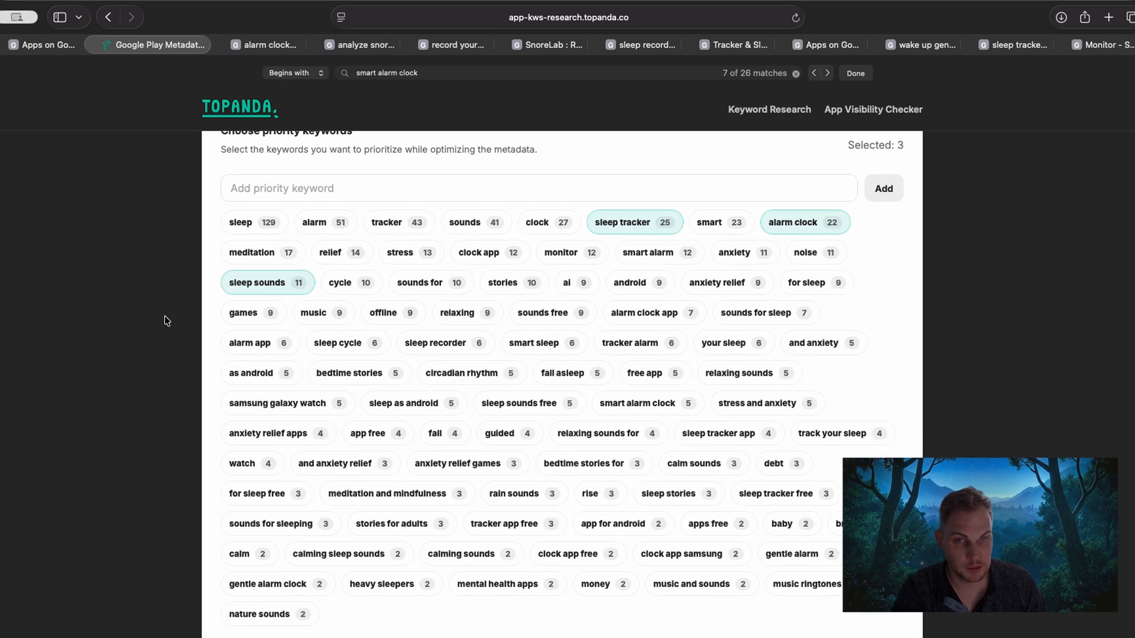
left_click(767, 321)
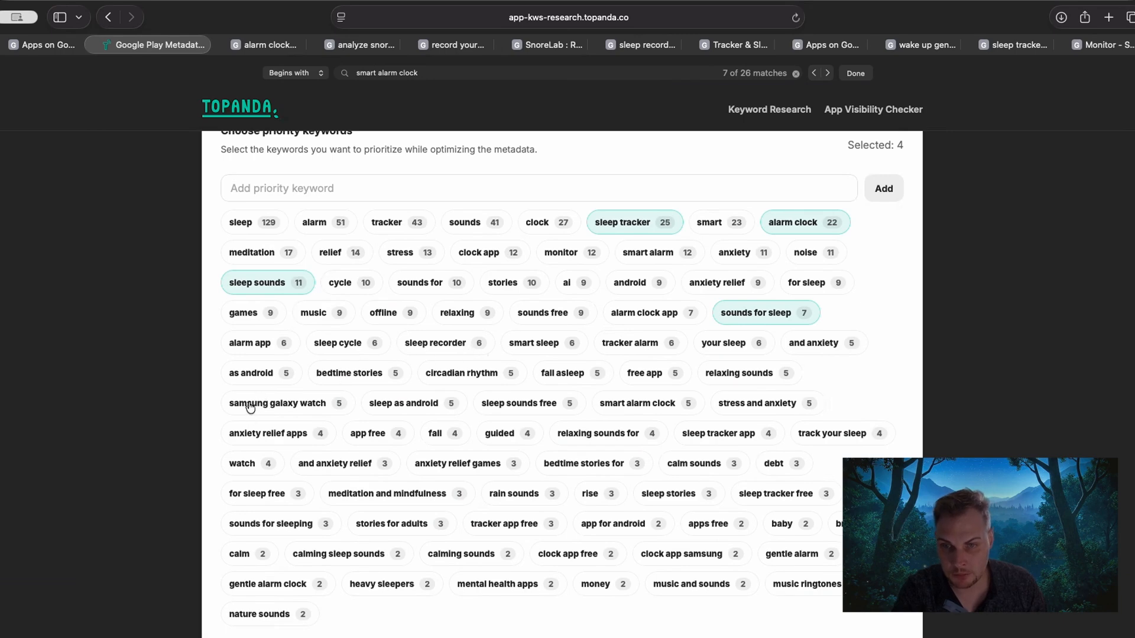
scroll(176, 397, "down", 1)
scroll(174, 392, "down", 1)
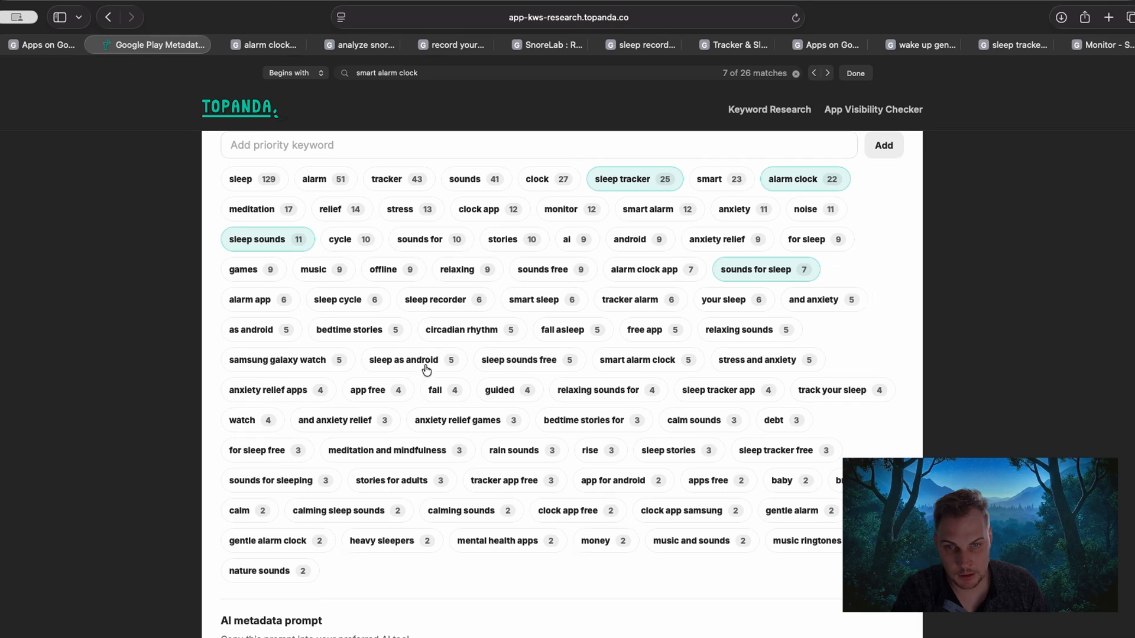
left_click(637, 366)
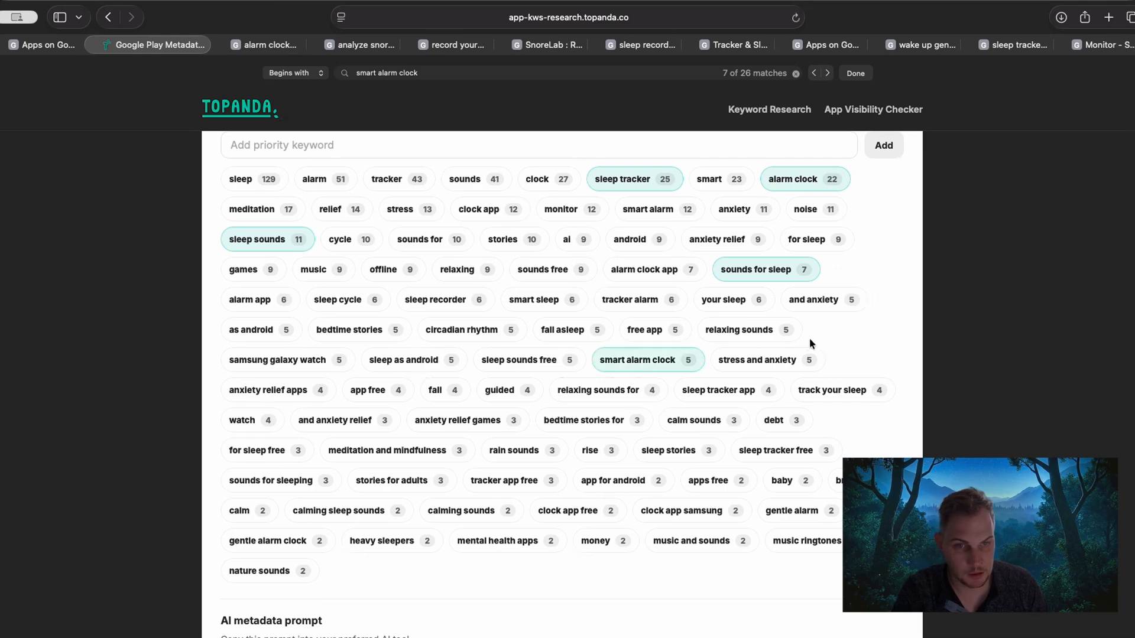
left_click(831, 390)
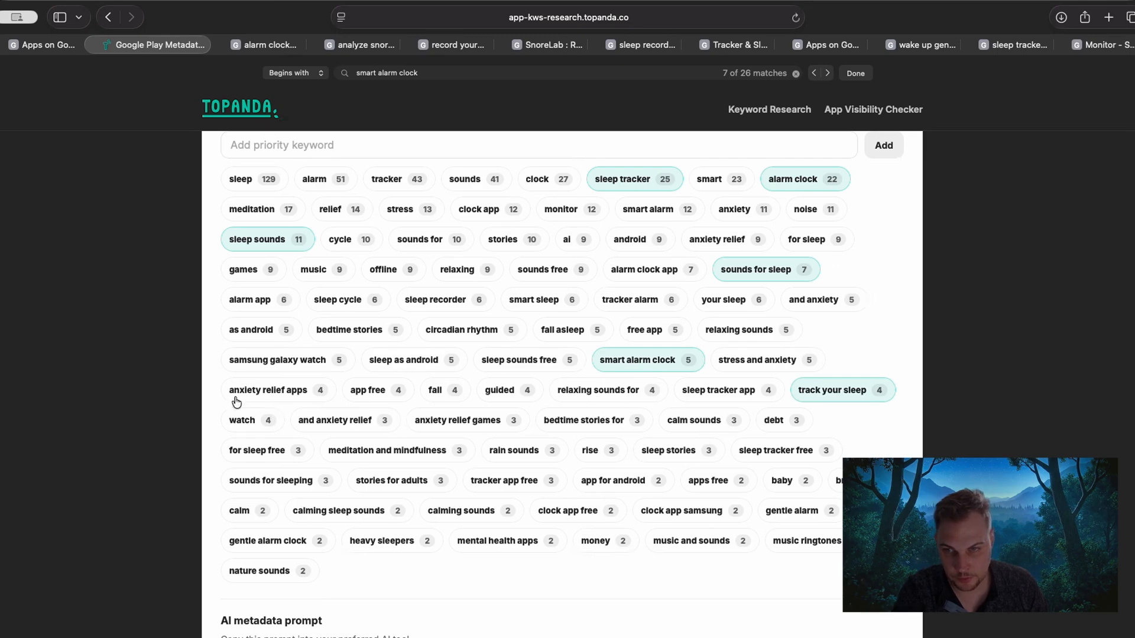
Add the single words "sleep", "alarm", "tracker" and "sounds" to the priority keywords, leaving "clock" unselected.
scroll(208, 208, "up", 1)
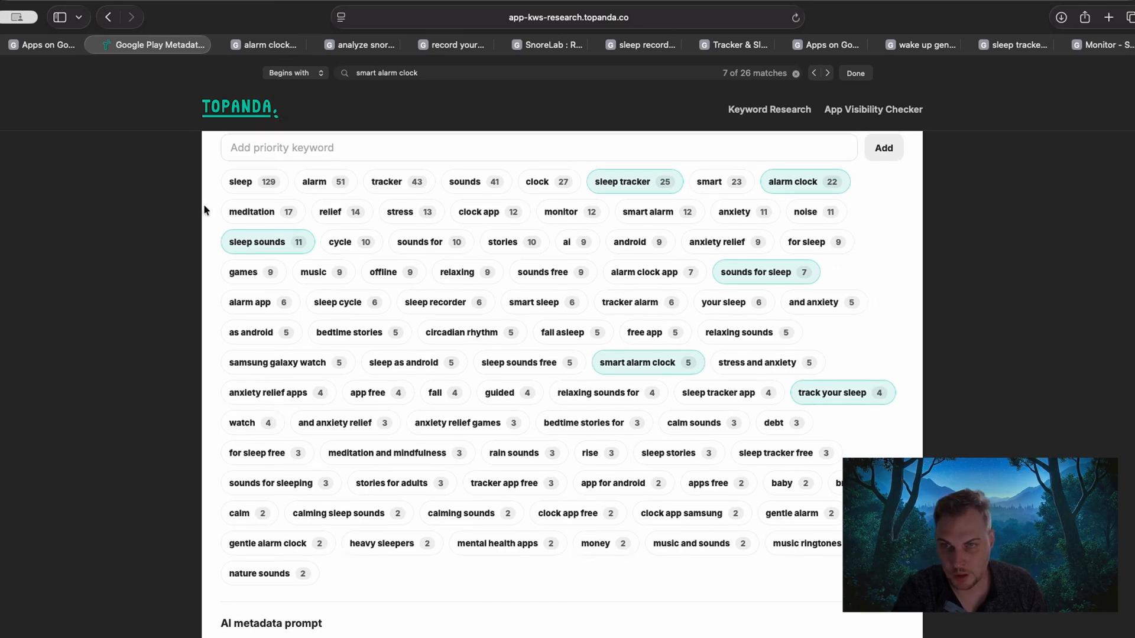
left_click(244, 180)
left_click(329, 182)
left_click(407, 182)
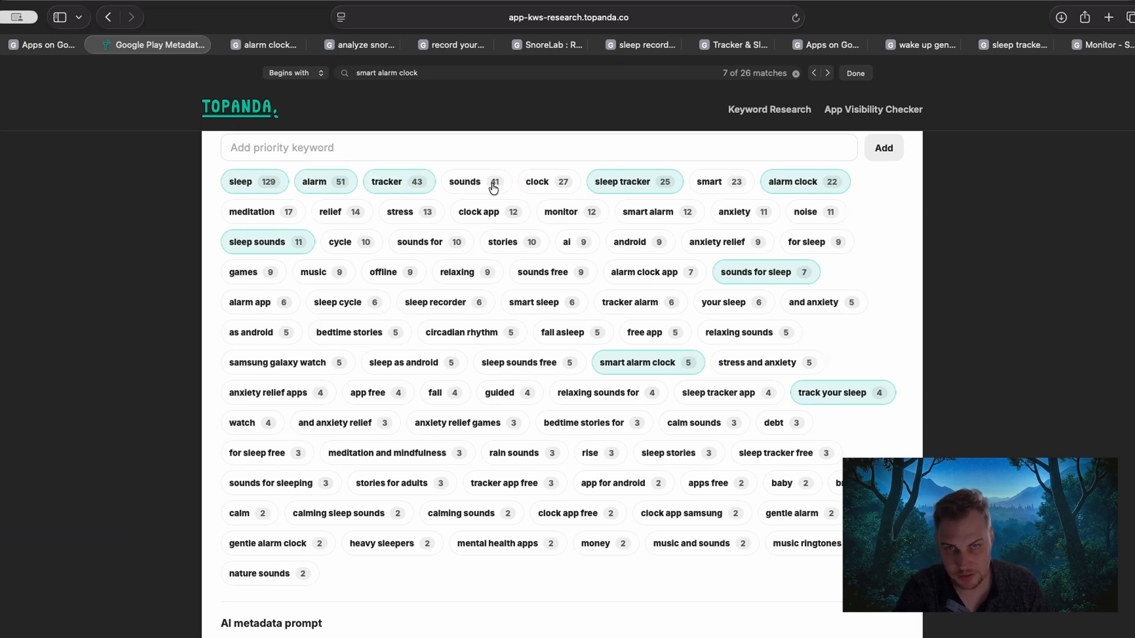
left_click(564, 189)
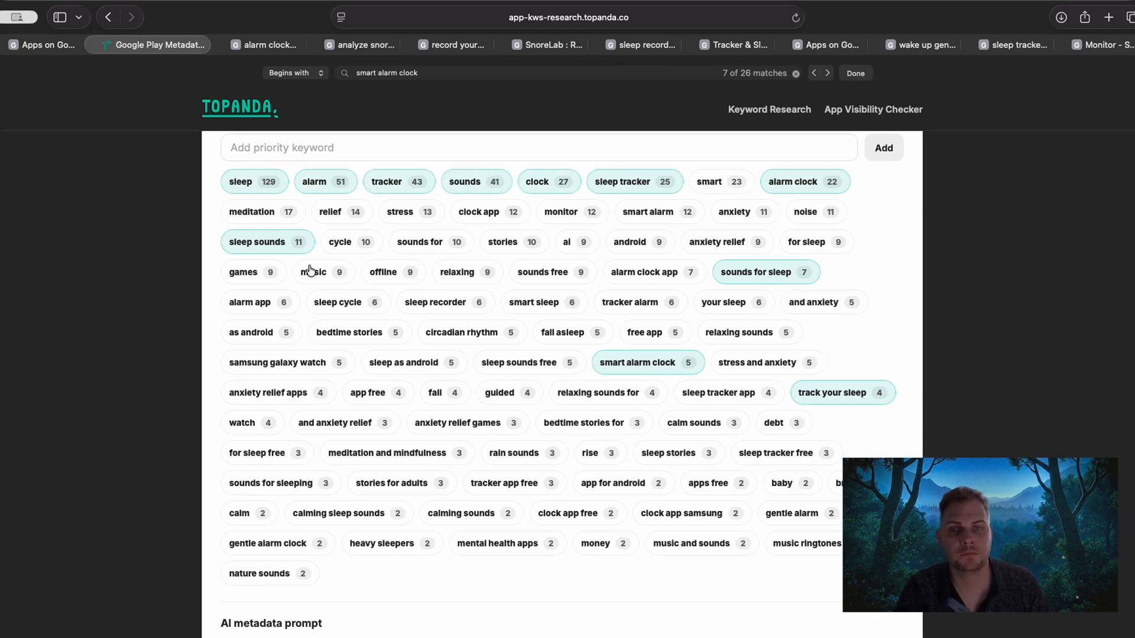
left_click(535, 184)
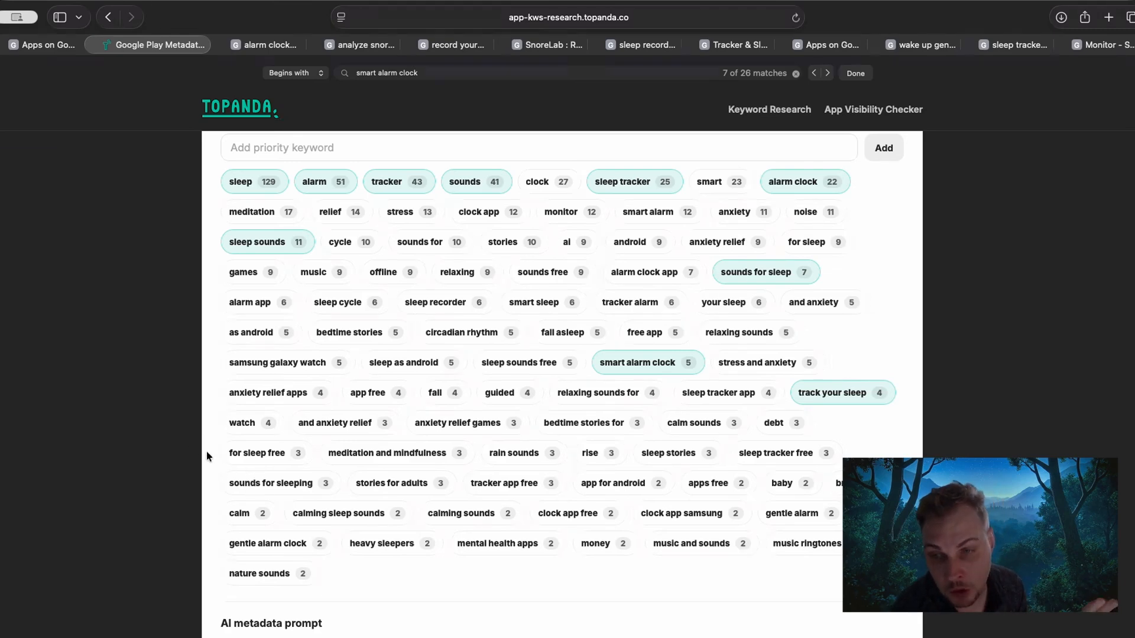
Add "sounds for sleeping", "tracker alarm", "sleep recorder", "alarm clock app" and "sleep tracker app" to the priority keywords.
left_click(288, 484)
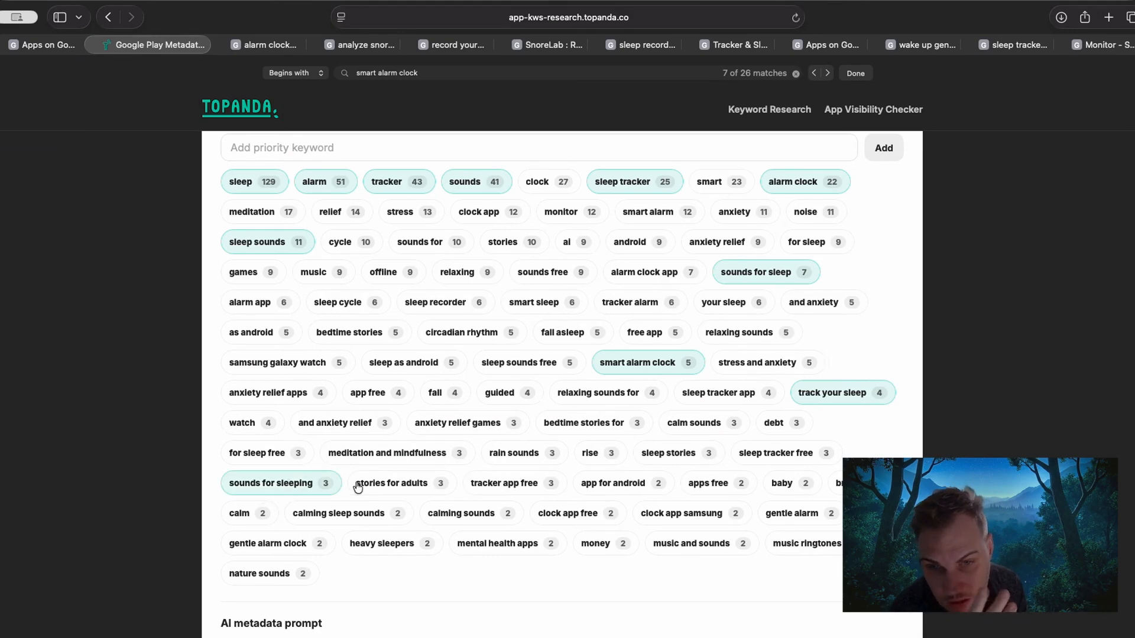
left_click(301, 486)
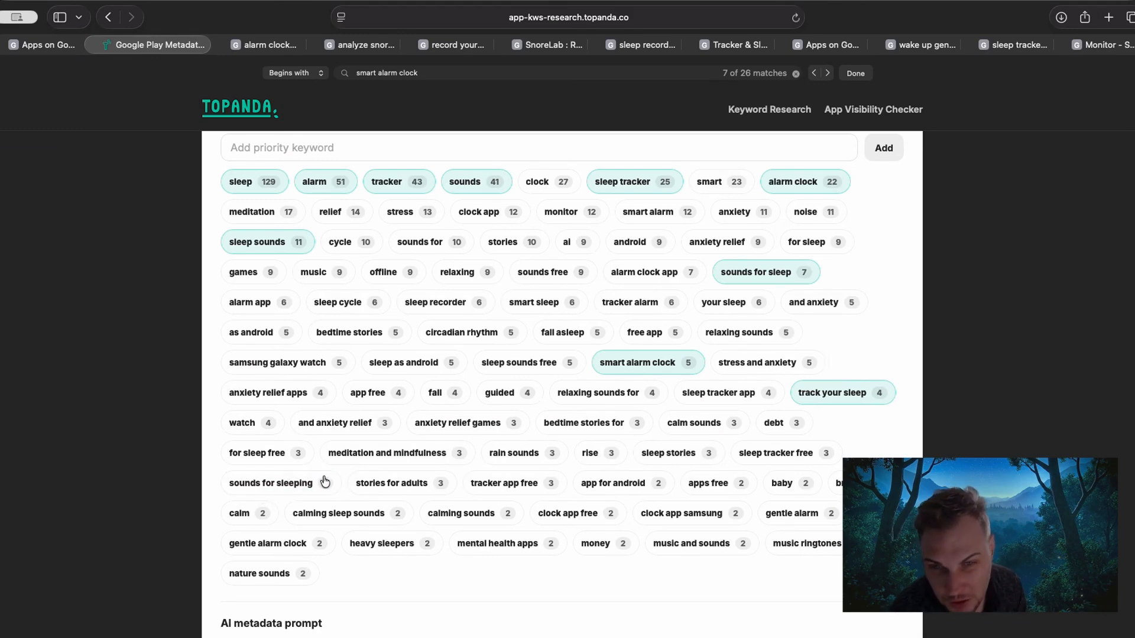
left_click(290, 487)
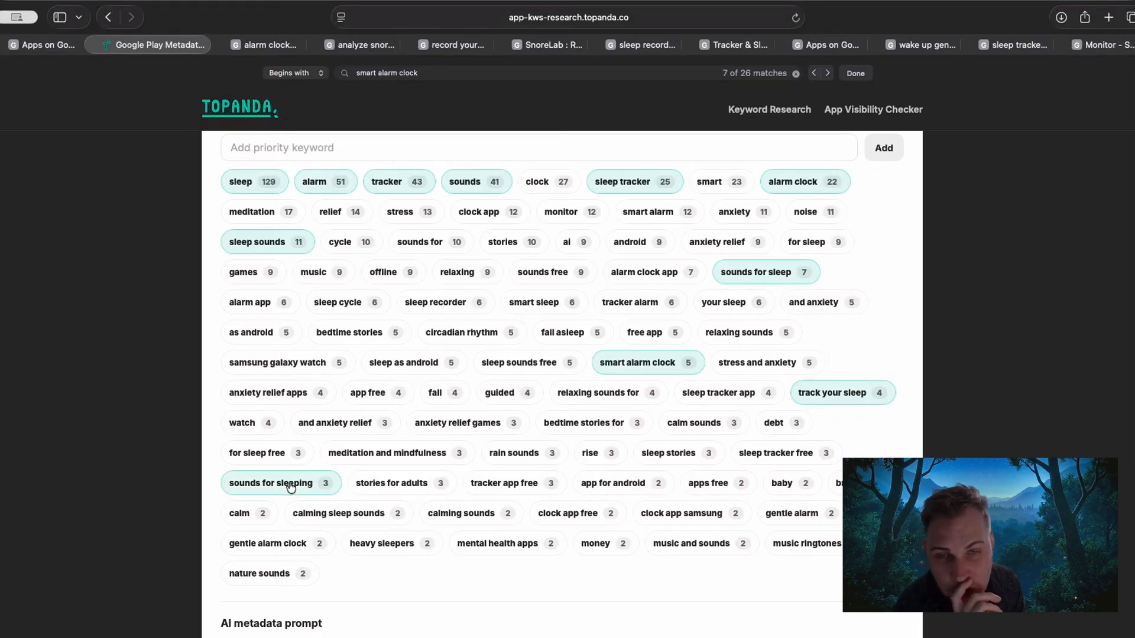
left_click(635, 304)
left_click(457, 310)
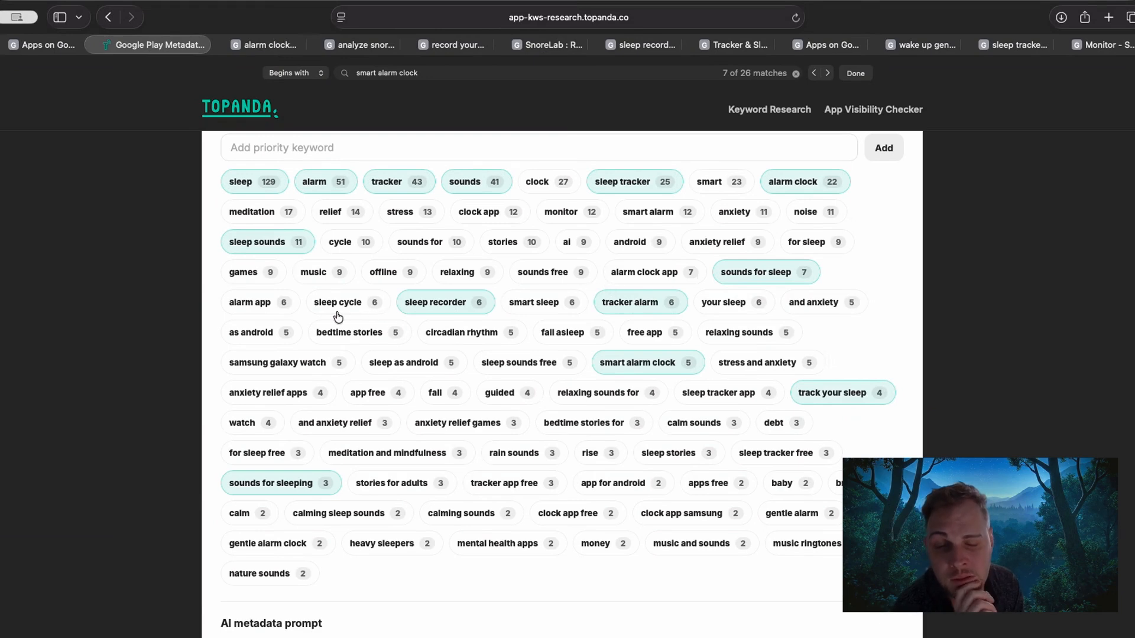
left_click(621, 275)
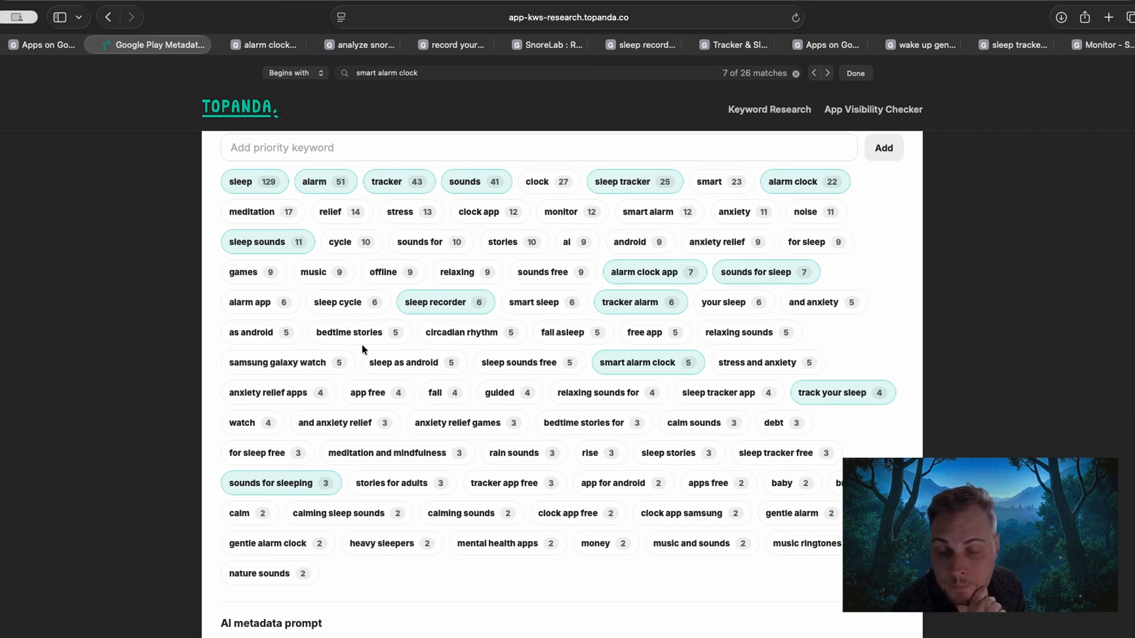
left_click(704, 395)
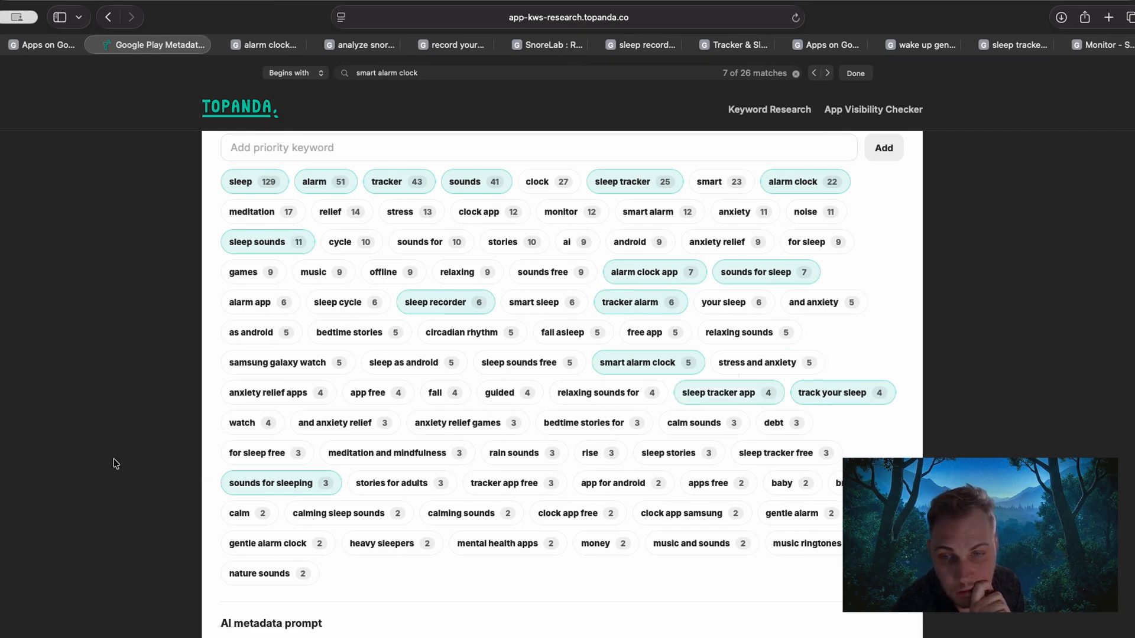
Look over the AI metadata prompt and the new title, short description and full description fields, and revisit the current metadata.
scroll(152, 456, "down", 2)
scroll(155, 455, "down", 5)
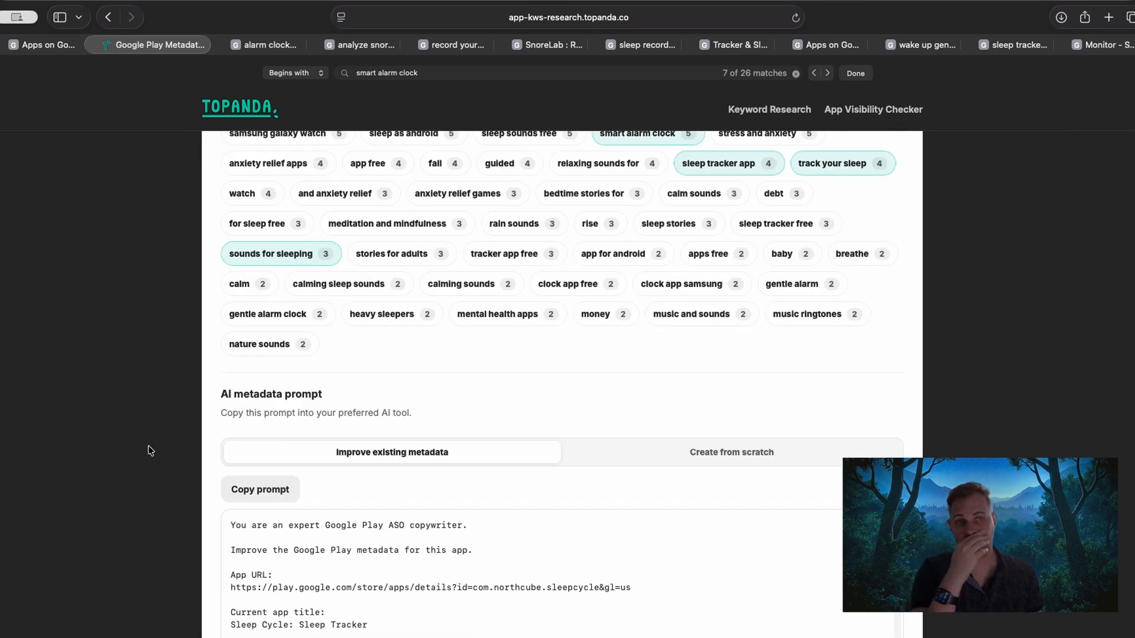
scroll(127, 434, "down", 6)
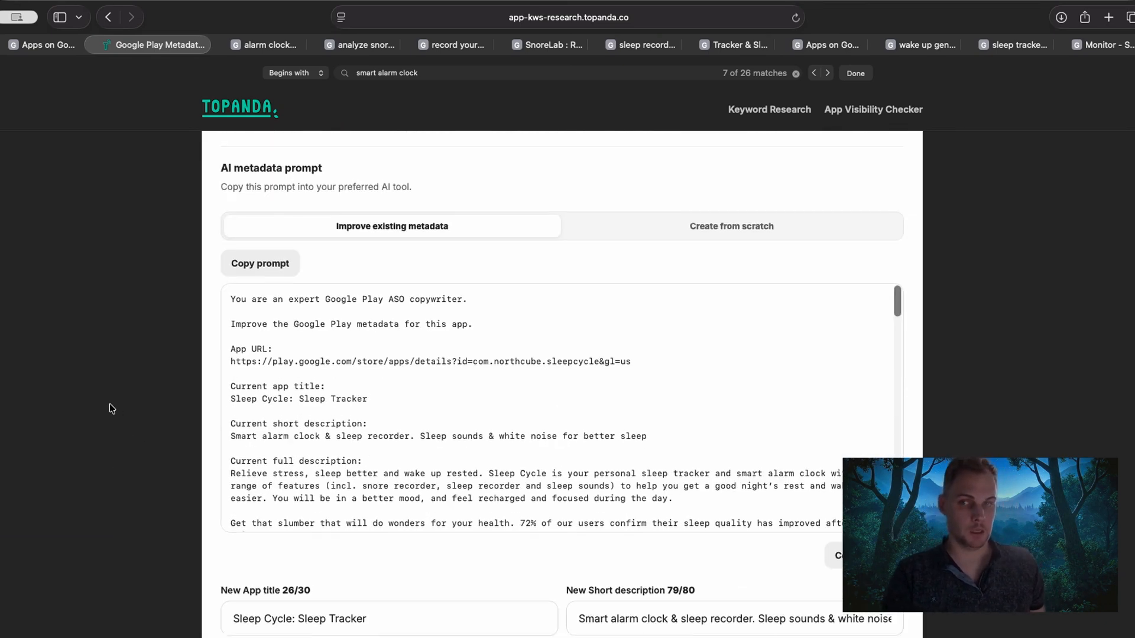
scroll(109, 404, "up", 3)
scroll(109, 408, "up", 8)
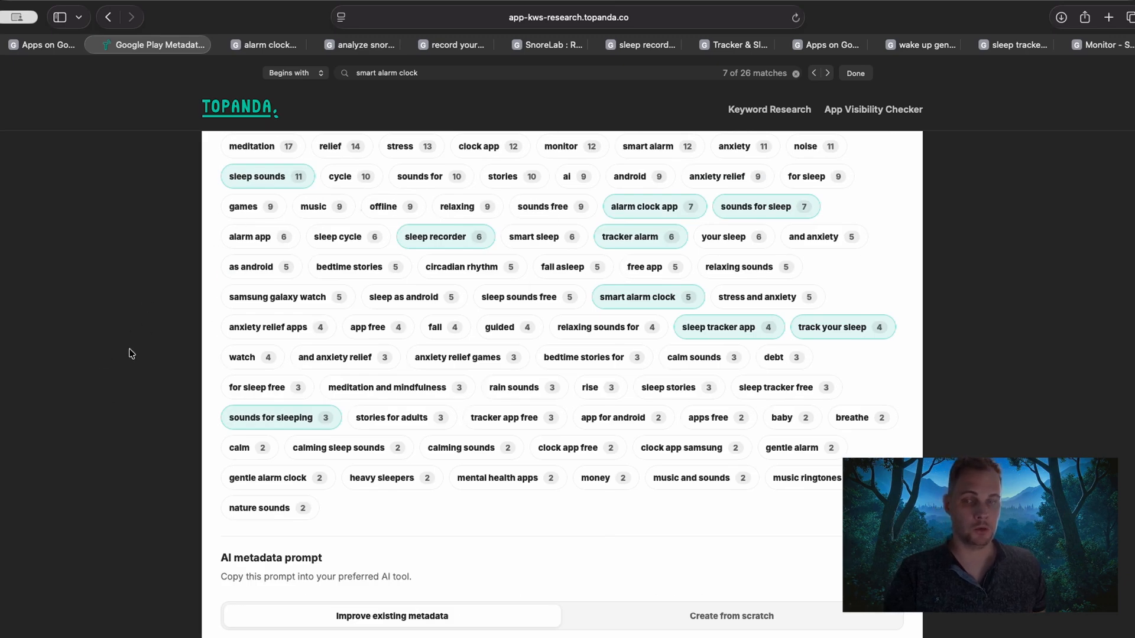
scroll(131, 353, "down", 20)
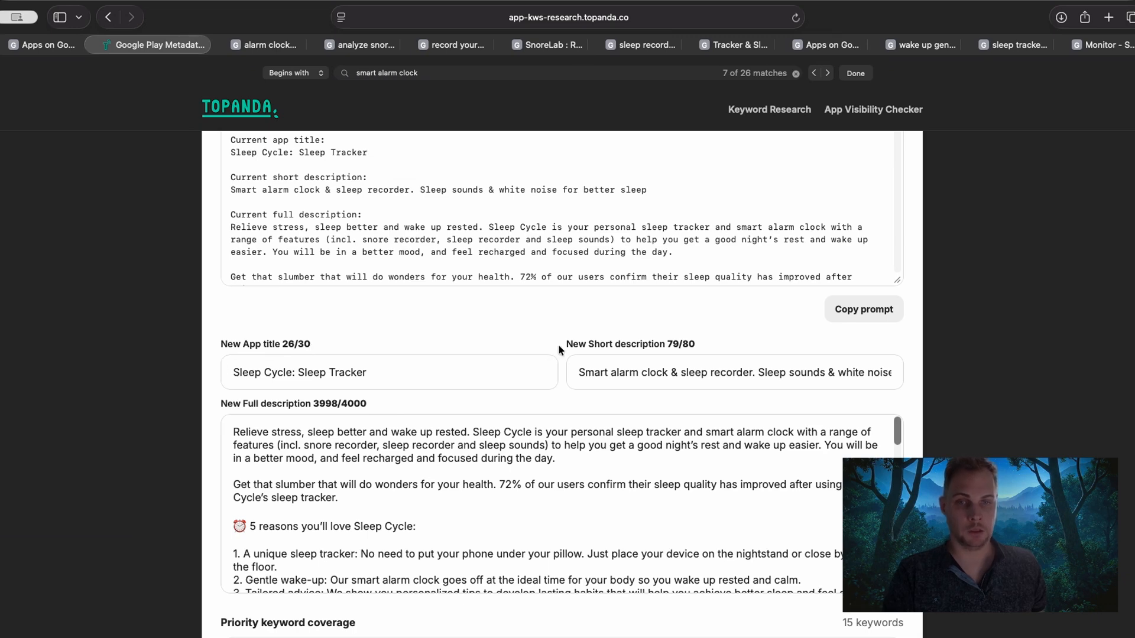
left_click_drag(565, 344, 580, 345)
scroll(134, 409, "down", 4)
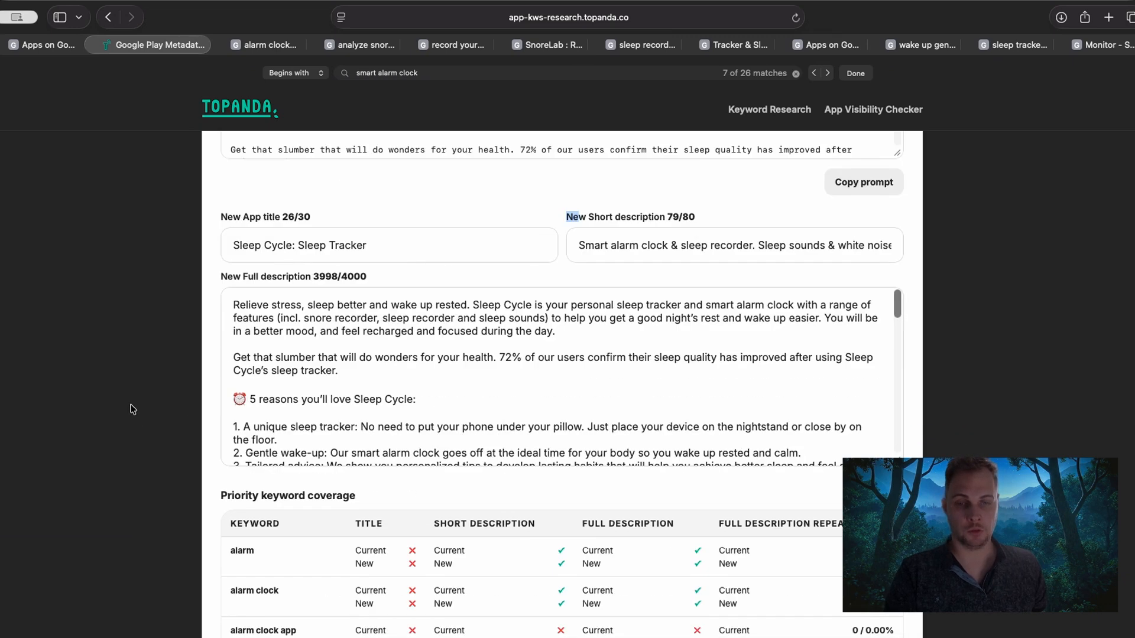
scroll(133, 409, "down", 4)
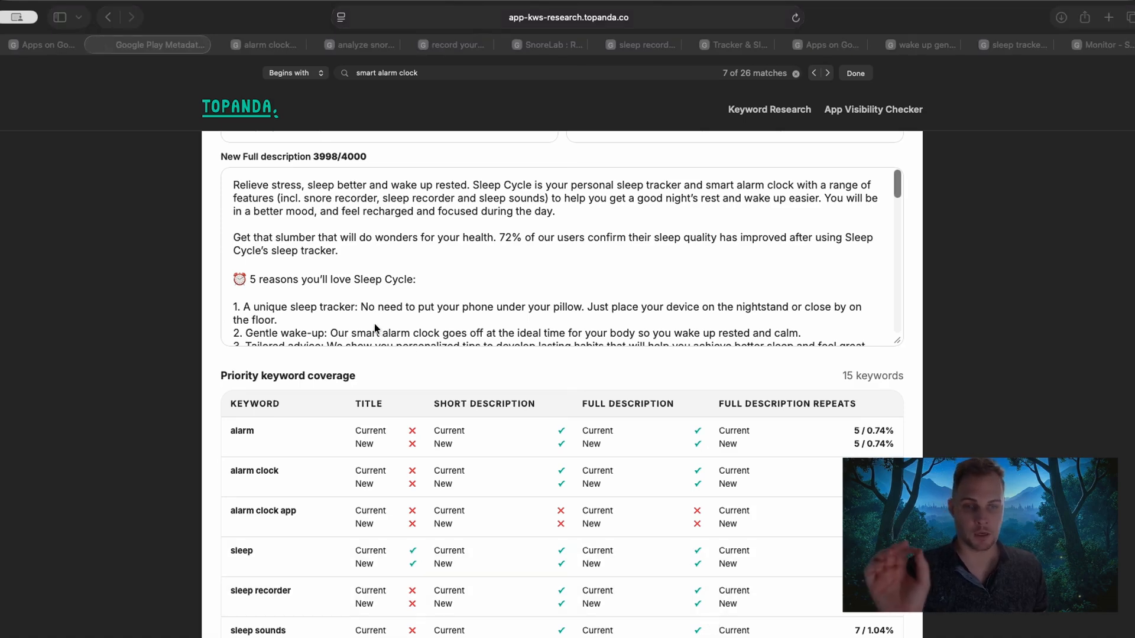
scroll(232, 346, "up", 12)
scroll(232, 346, "up", 20)
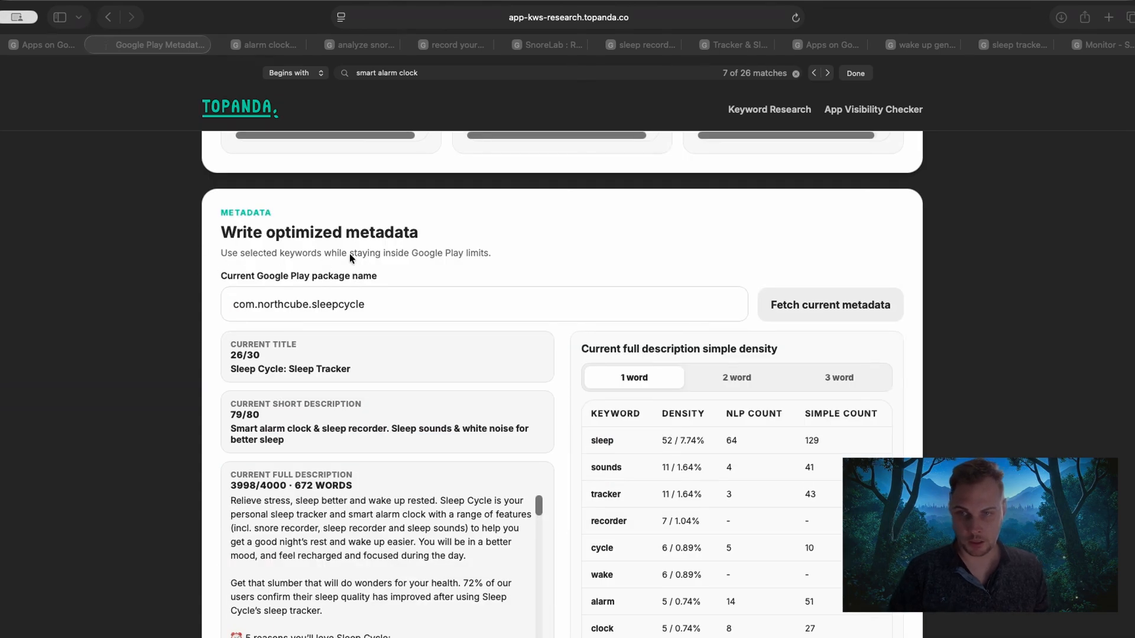
left_click(368, 273)
scroll(143, 315, "down", 20)
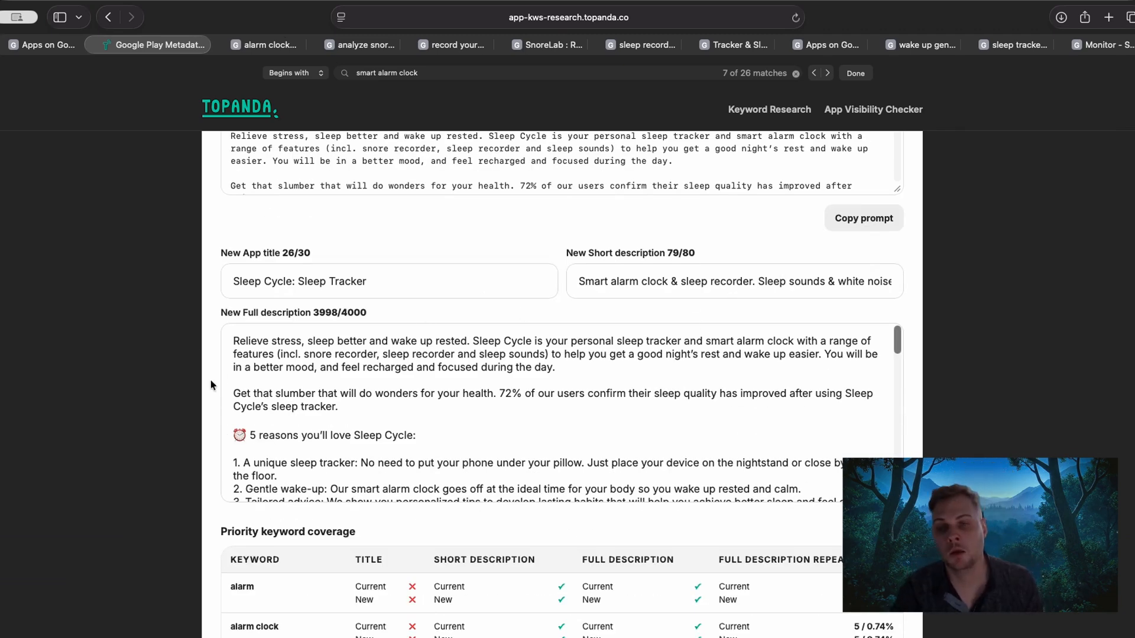
Examine the priority keyword coverage table, comparing current and new coverage of "alarm" in the title, short description and full description.
scroll(158, 394, "down", 5)
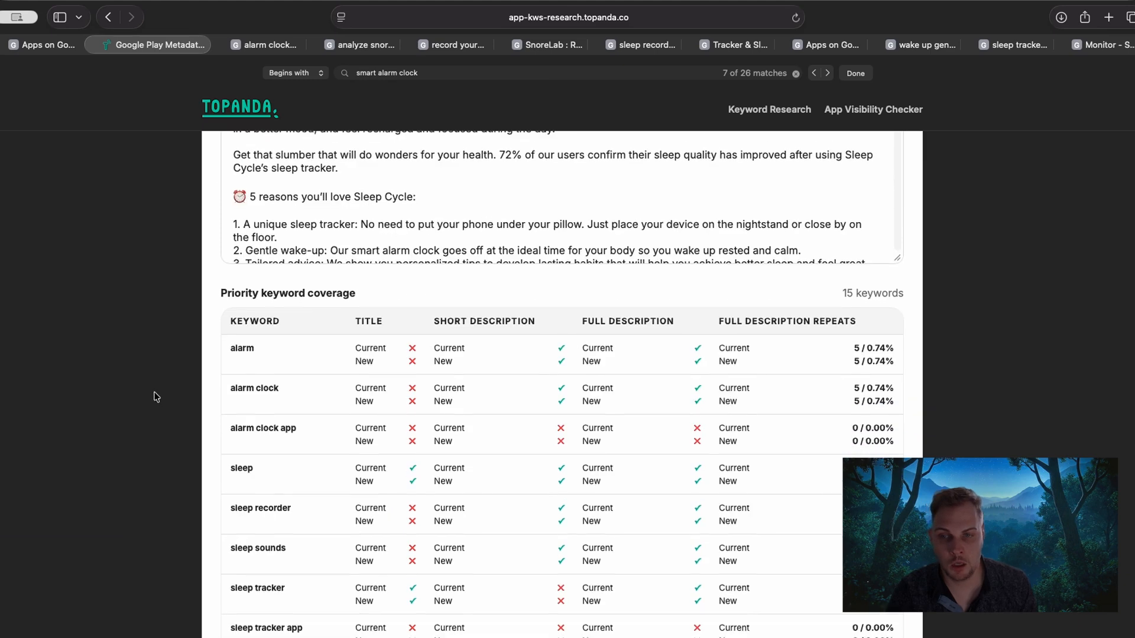
scroll(195, 355, "down", 1)
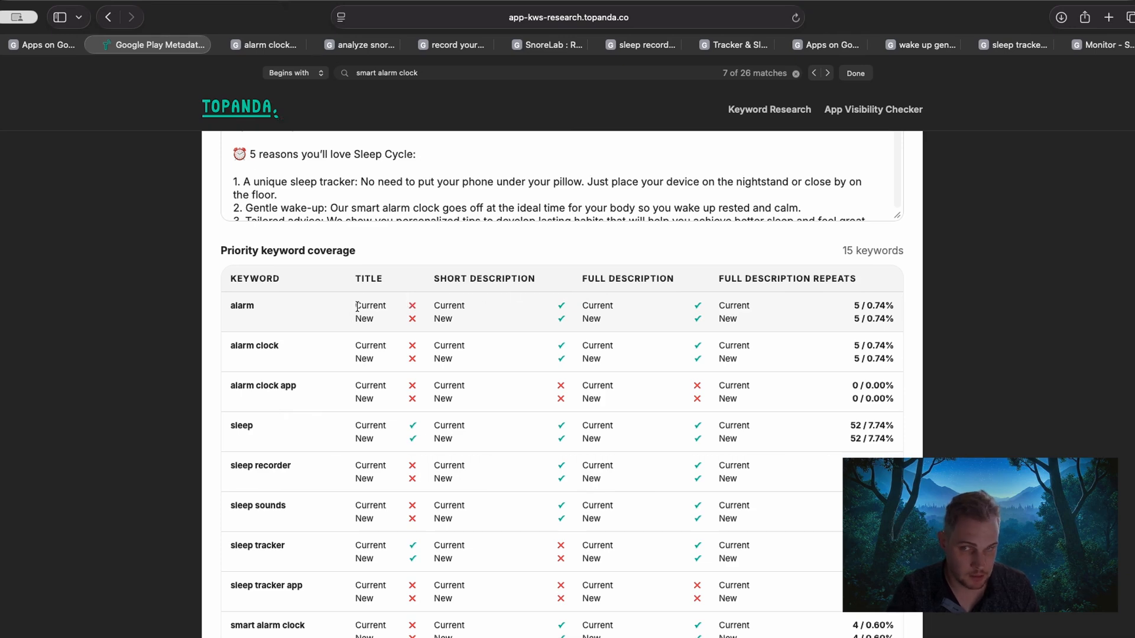
left_click_drag(232, 306, 261, 306)
left_click_drag(354, 306, 424, 318)
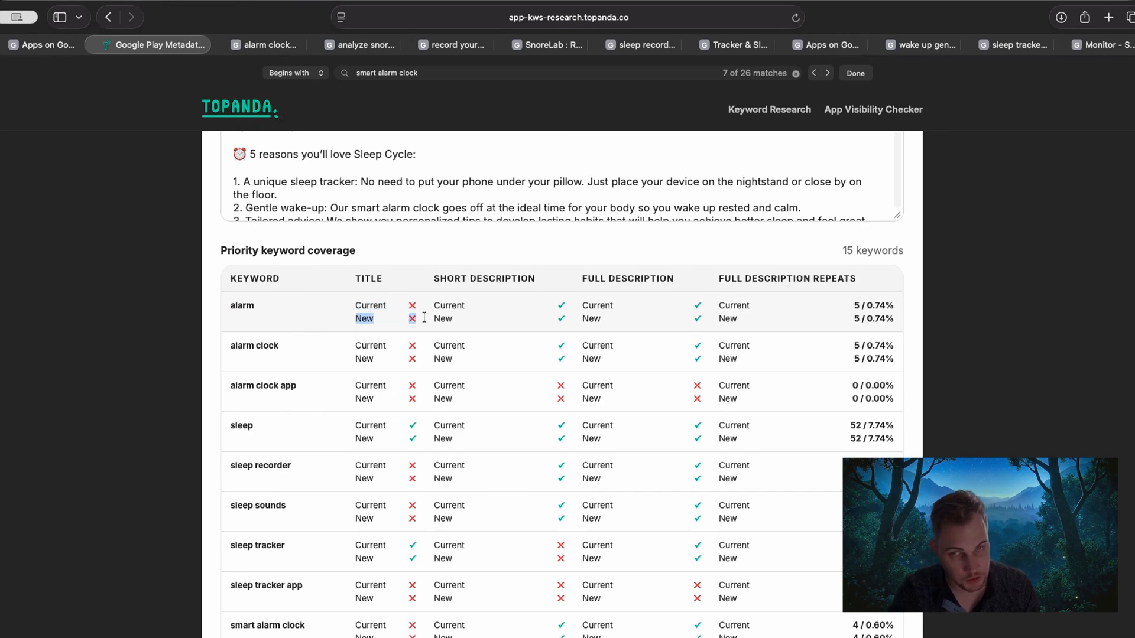
mouse_move(604, 306)
left_mouse_down()
mouse_move(572, 323)
mouse_move(591, 307)
left_mouse_up()
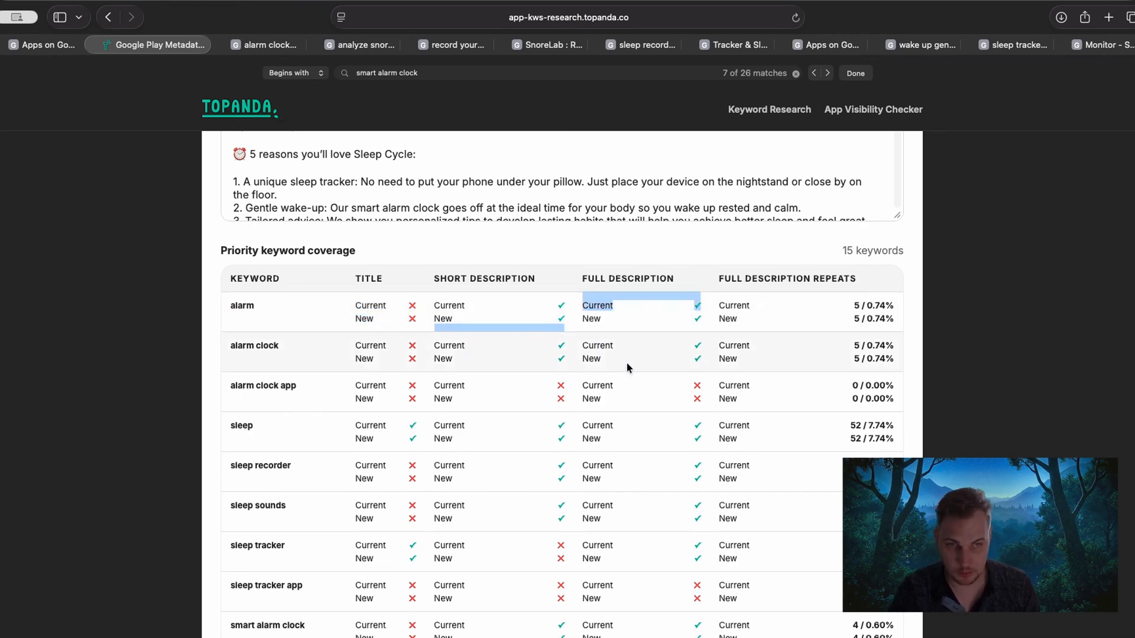
Examine the full description repeats and remaining rows of the priority keyword coverage table against the new metadata fields.
left_click_drag(832, 313, 860, 308)
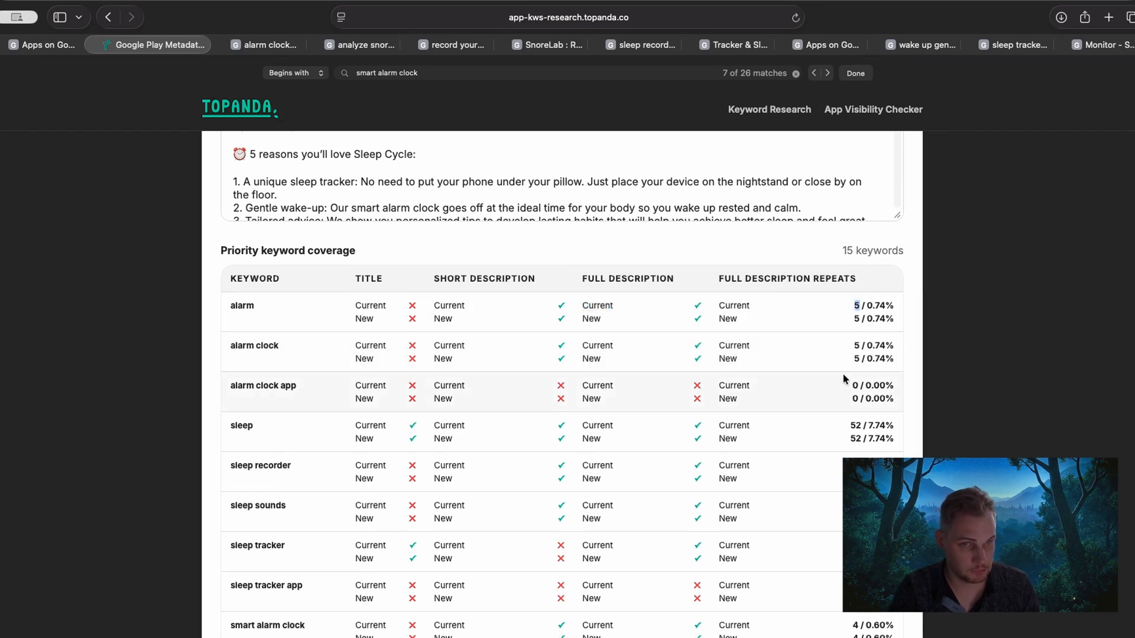
scroll(843, 376, "down", 1)
scroll(845, 399, "up", 1)
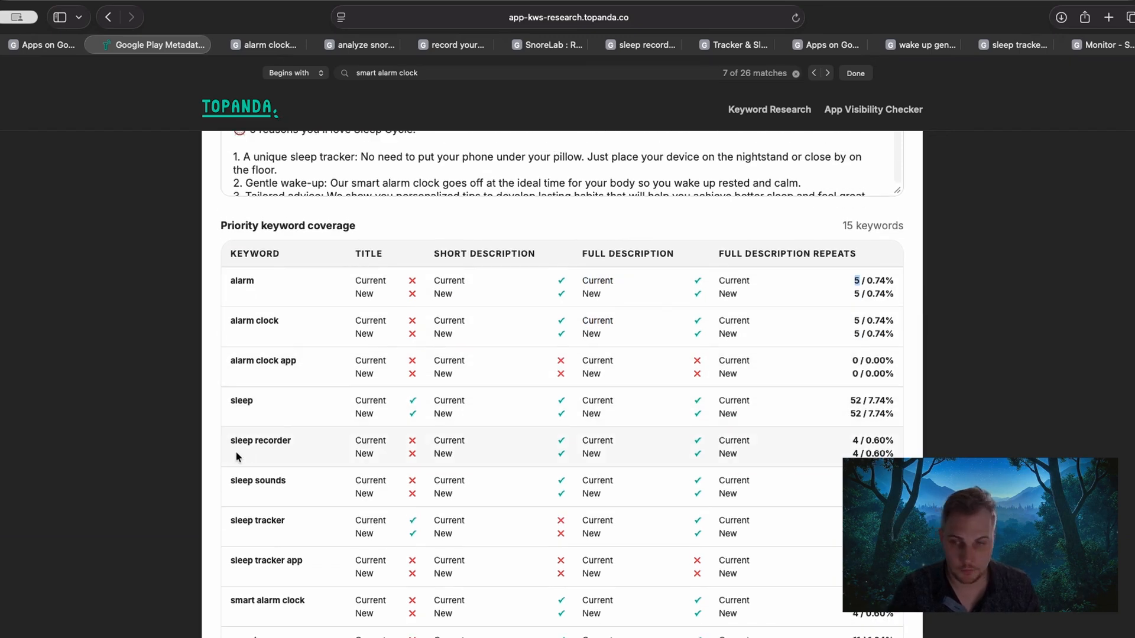
scroll(236, 456, "down", 5)
scroll(282, 452, "up", 3)
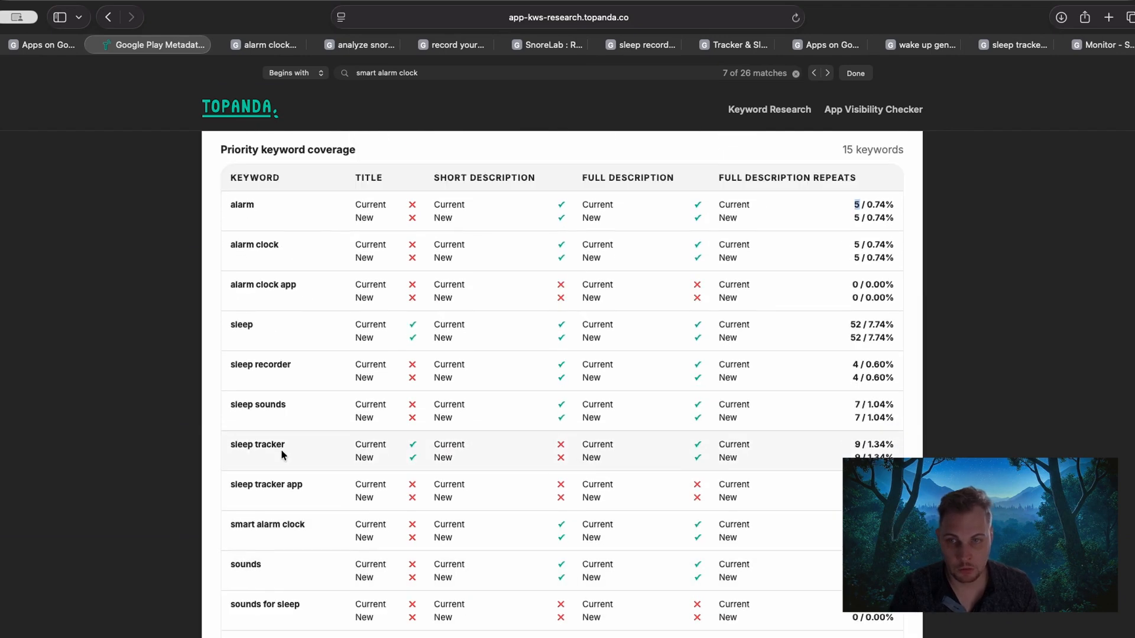
scroll(281, 449, "up", 8)
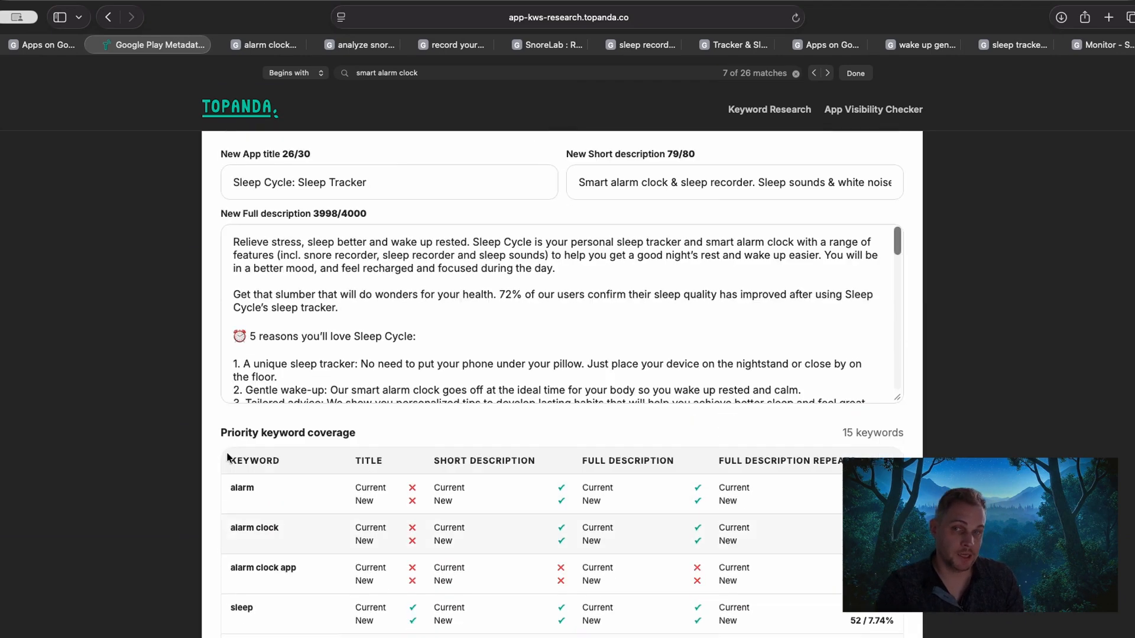
scroll(227, 457, "up", 1)
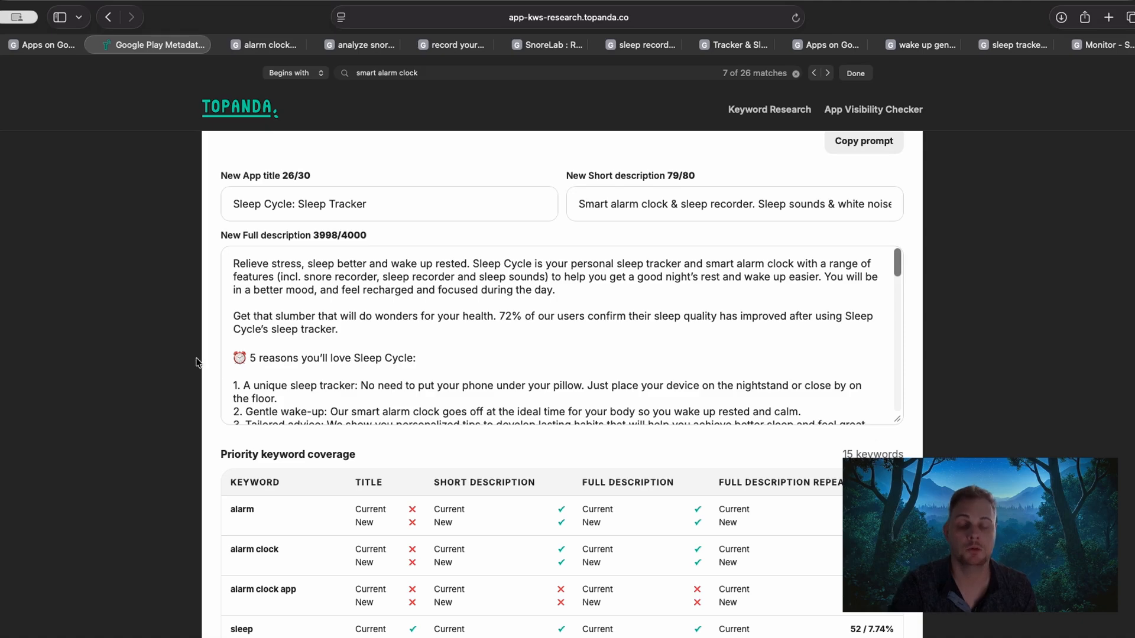
scroll(189, 362, "up", 10)
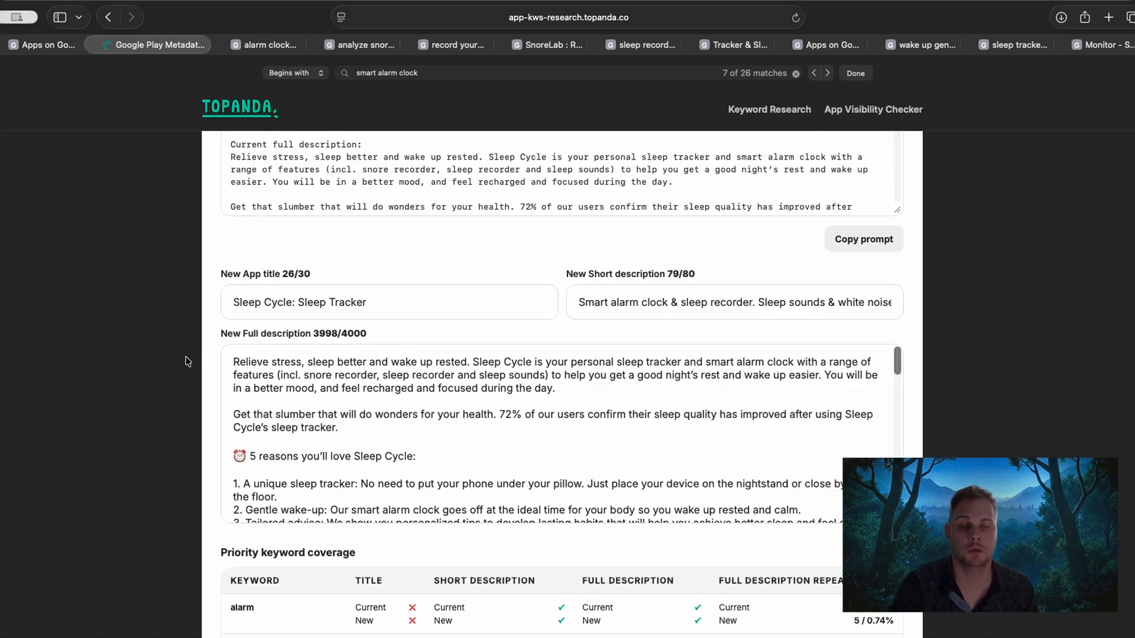
Copy the AI metadata prompt for improving the existing metadata, checking the selected priority keywords first.
scroll(188, 379, "up", 4)
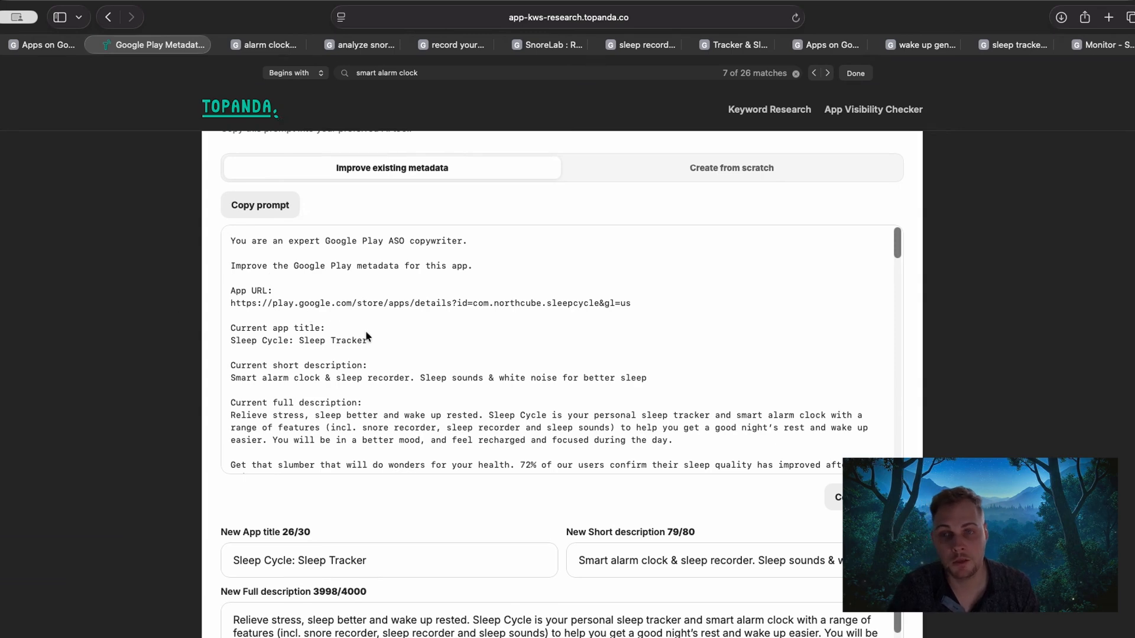
scroll(480, 336, "up", 6)
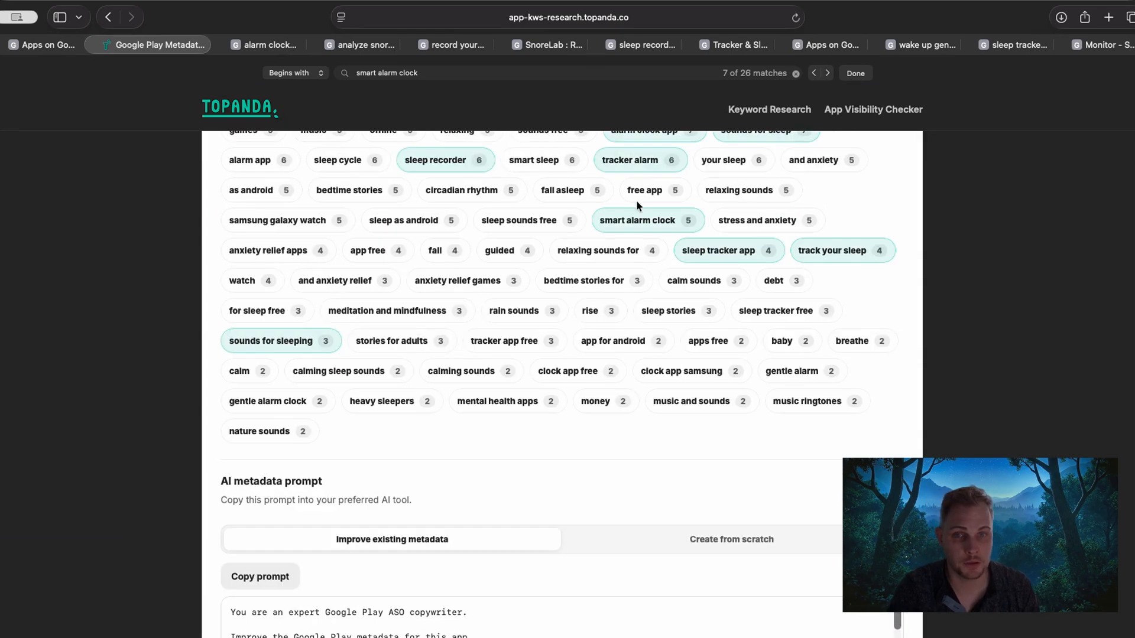
scroll(177, 364, "down", 5)
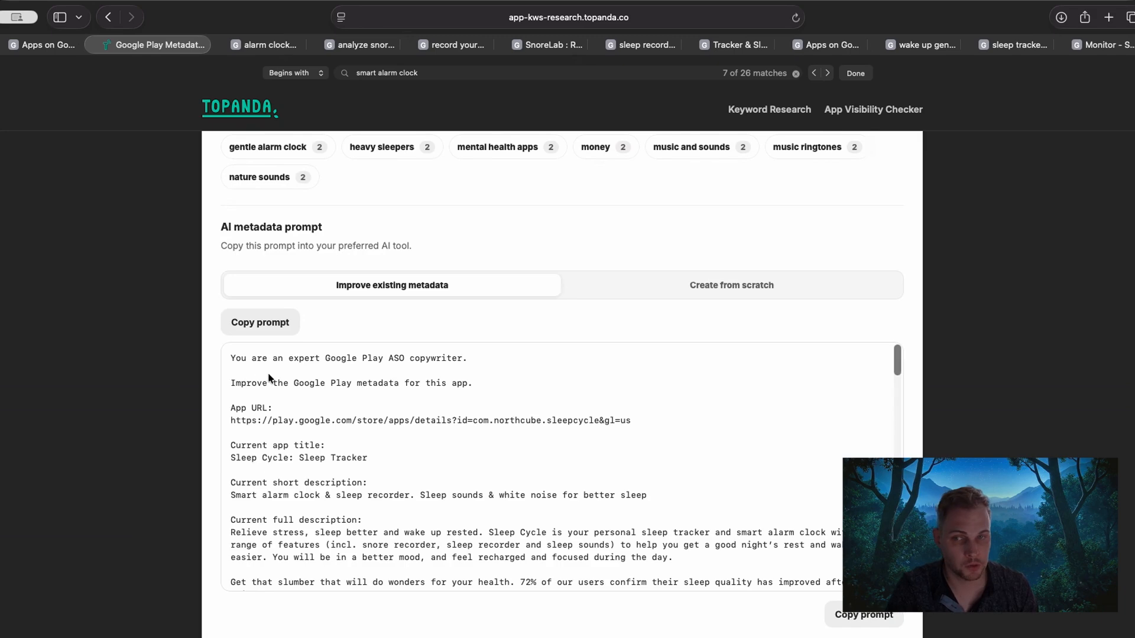
left_click(266, 323)
Read the prompt's opening part with the app URL, current app title, short description and full description.
scroll(182, 421, "down", 2)
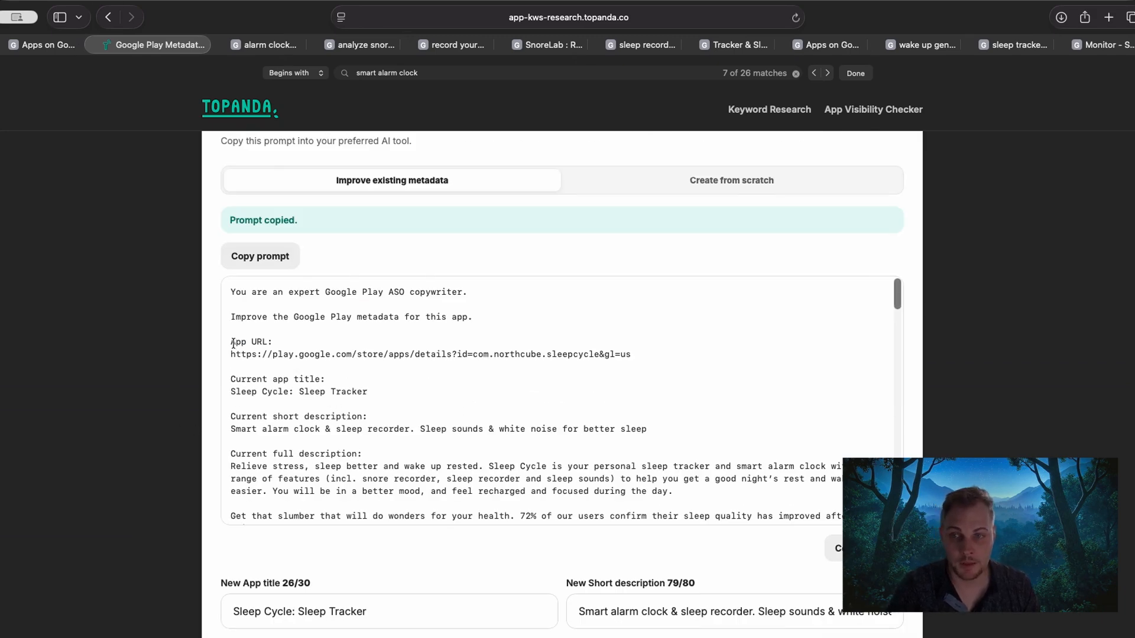
left_click_drag(234, 343, 887, 349)
left_click(648, 358)
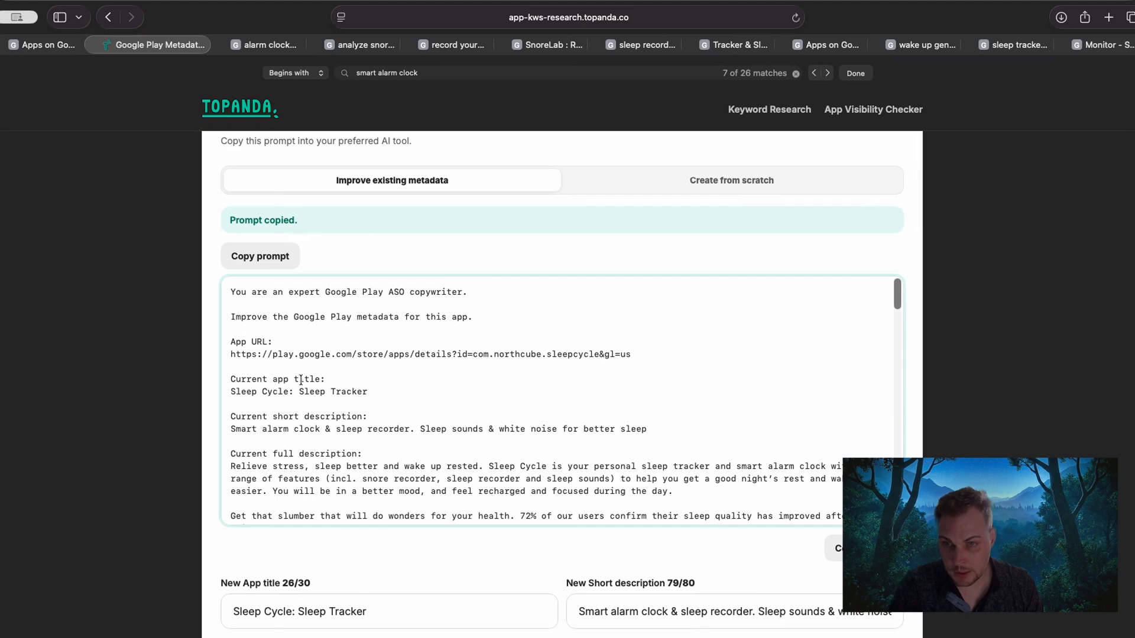
left_click_drag(300, 380, 322, 386)
left_click(298, 411)
scroll(281, 411, "down", 1)
left_click_drag(256, 406, 388, 406)
scroll(307, 429, "down", 1)
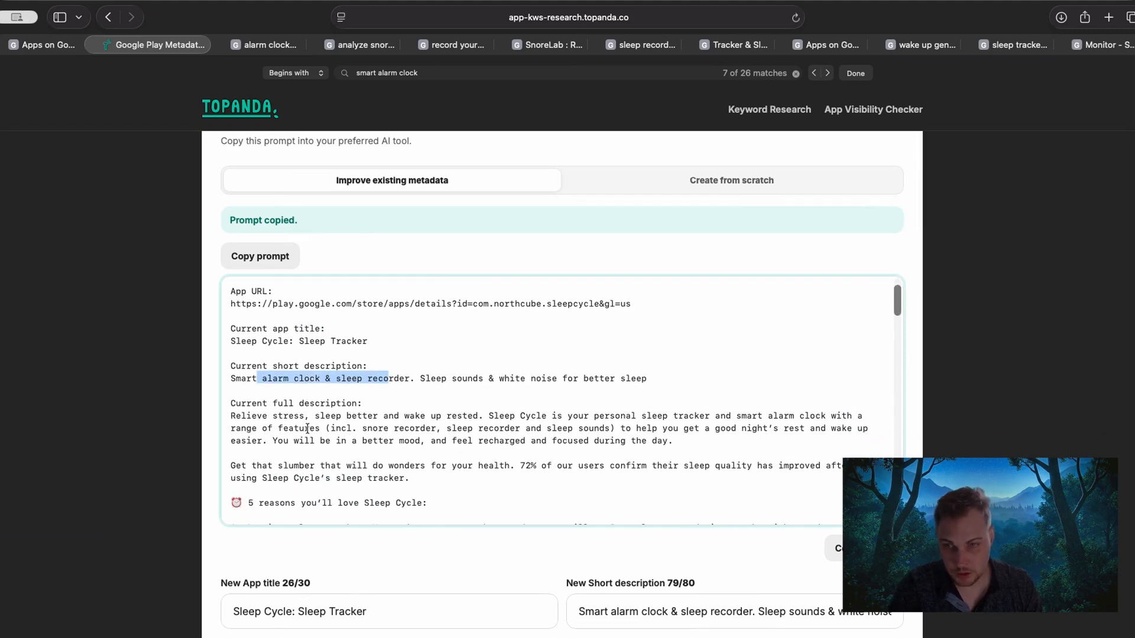
scroll(306, 429, "down", 20)
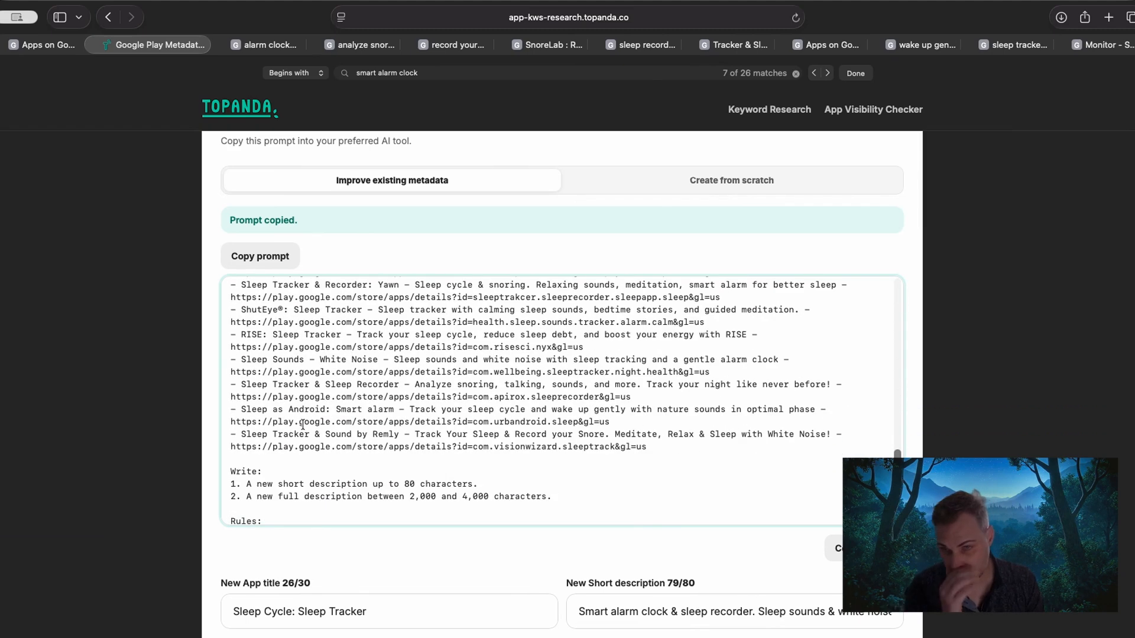
Examine the prompt's competitor apps, character limits, writing rules and requested output format.
scroll(302, 425, "up", 5)
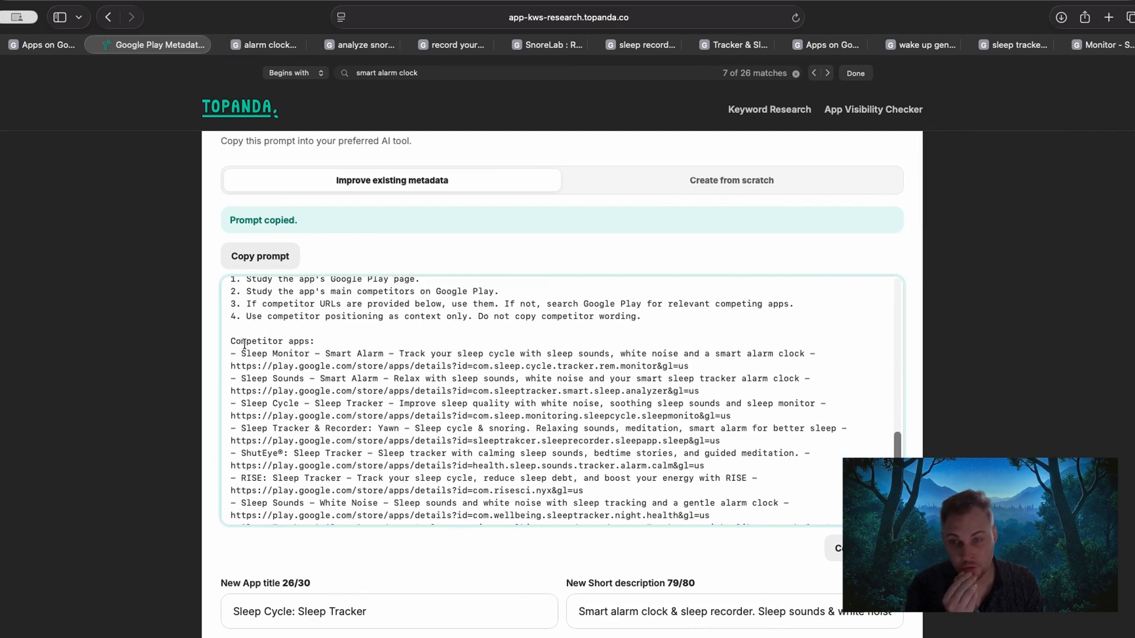
left_click_drag(244, 344, 384, 430)
scroll(383, 430, "down", 3)
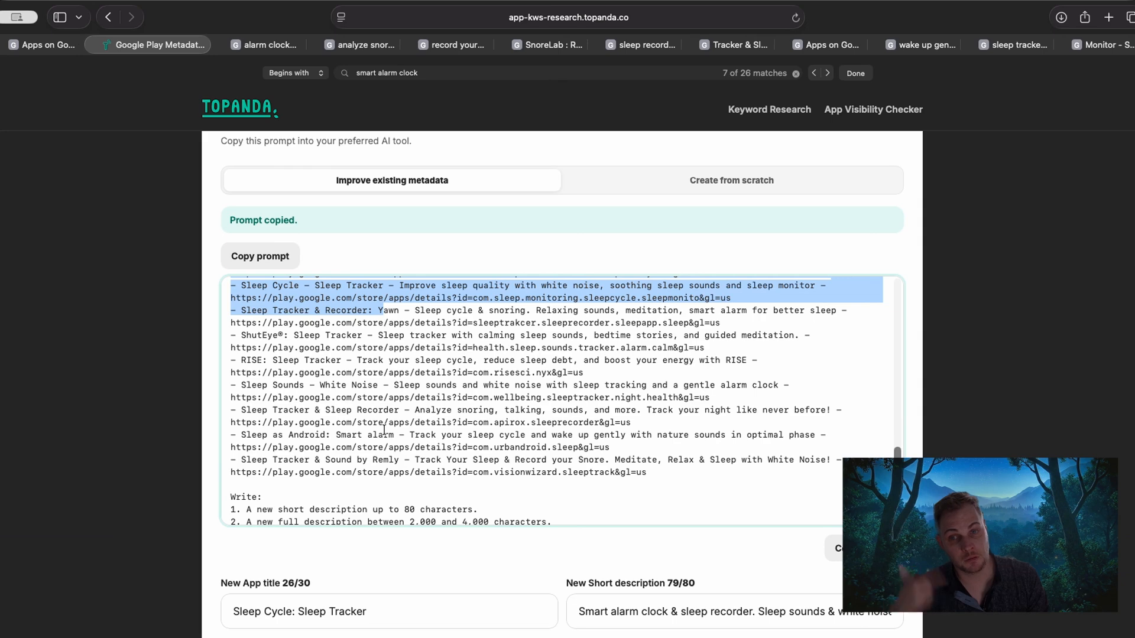
scroll(384, 428, "down", 3)
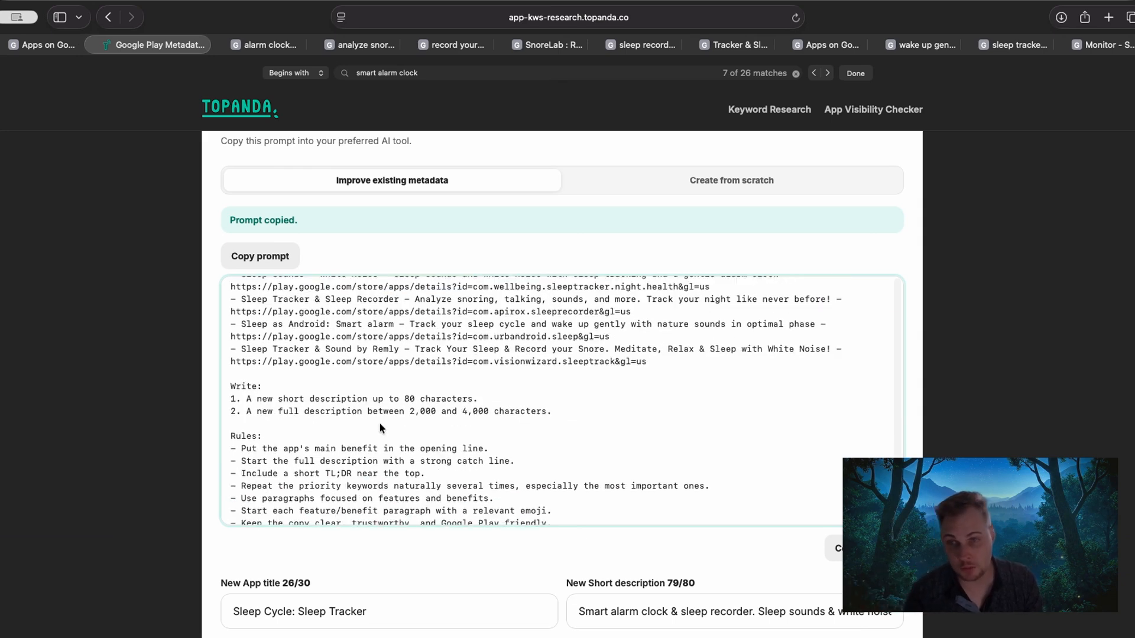
scroll(366, 423, "down", 1)
scroll(317, 399, "down", 3)
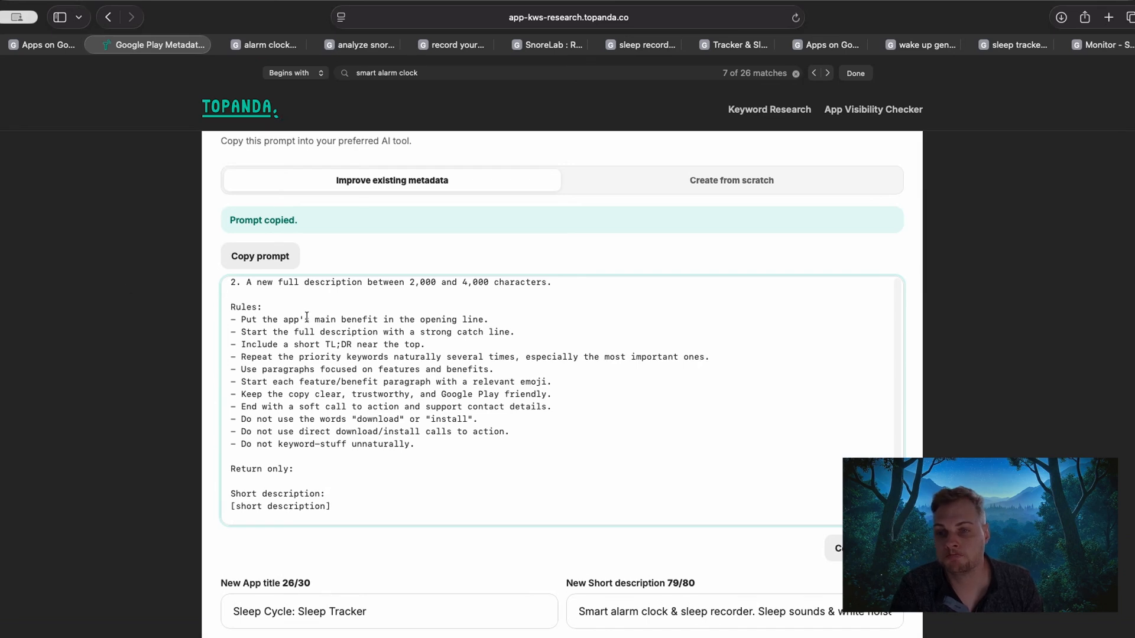
left_click_drag(233, 495, 329, 504)
left_click(321, 495)
scroll(324, 395, "down", 5)
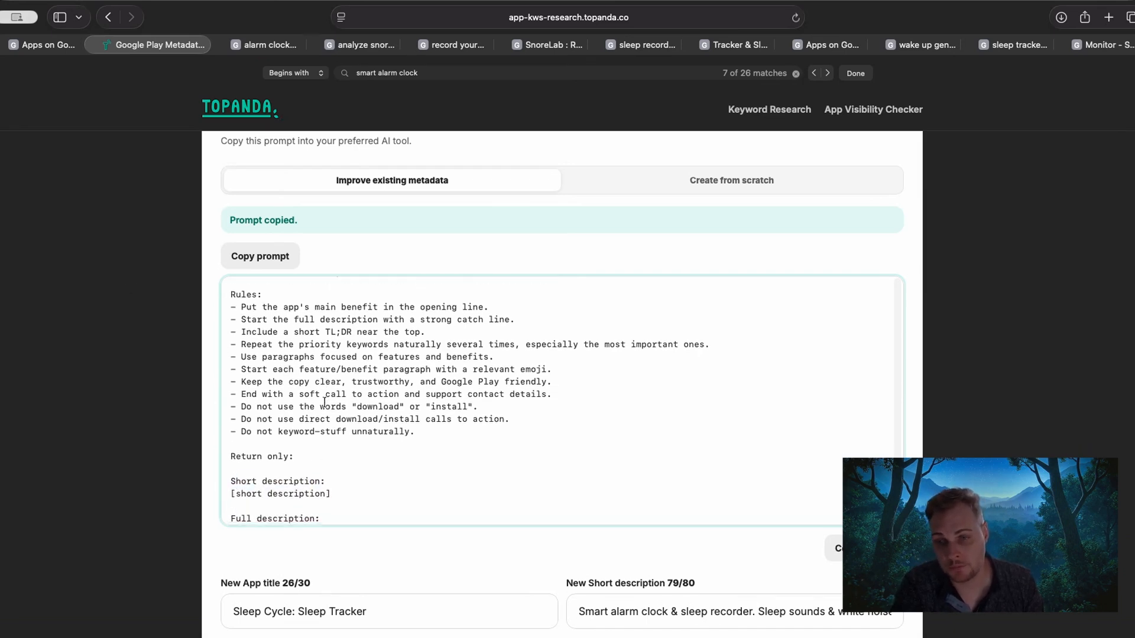
scroll(213, 334, "up", 1)
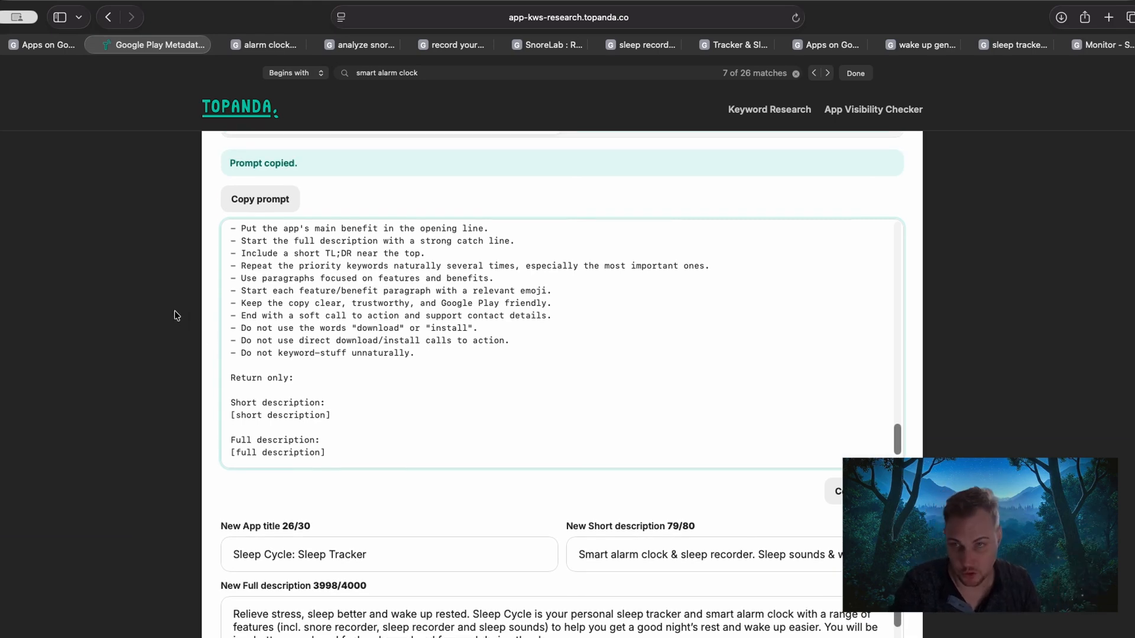
Copy the improvement prompt and submit it in a new ChatGPT chat in a separate browser tab.
left_click(271, 204)
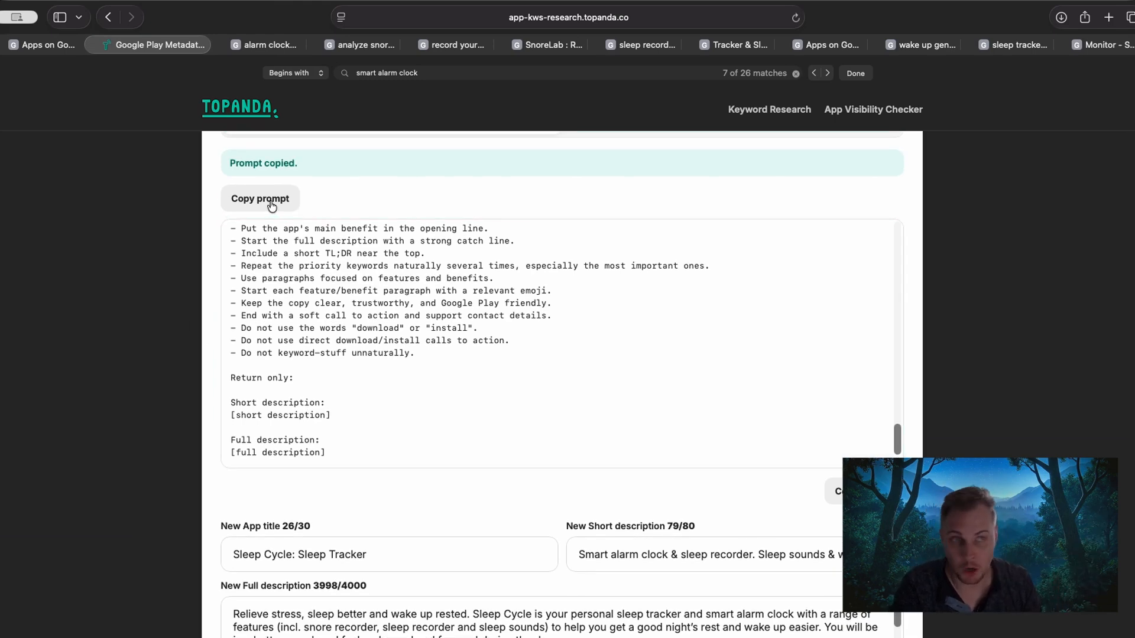
left_click(1108, 17)
type("cha")
key("Return")
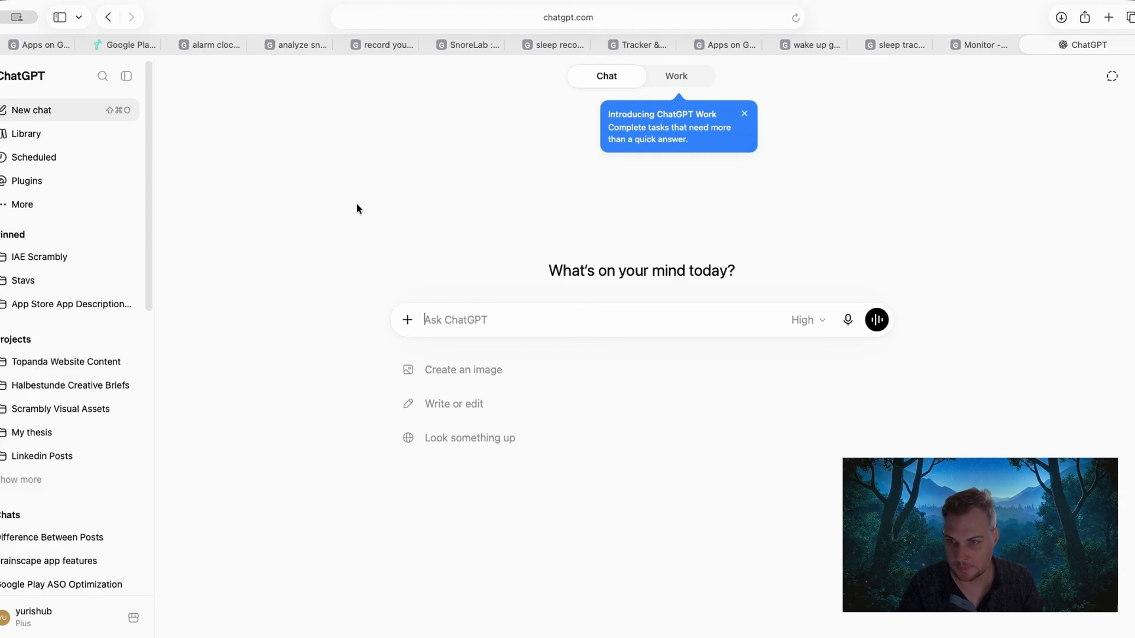
key("super+v")
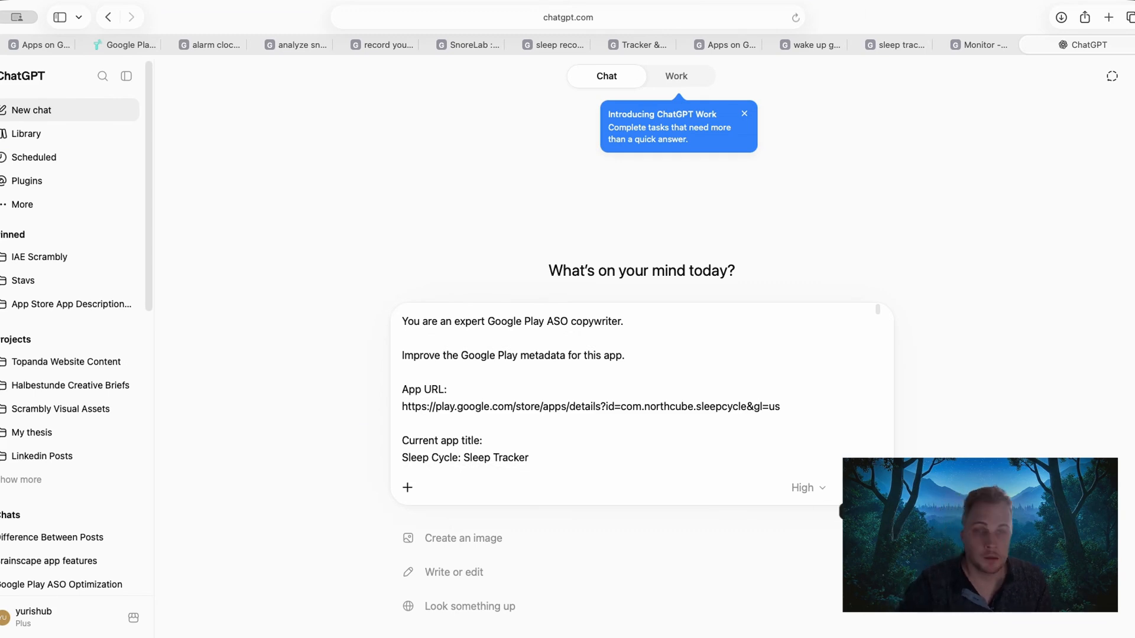
key("Return")
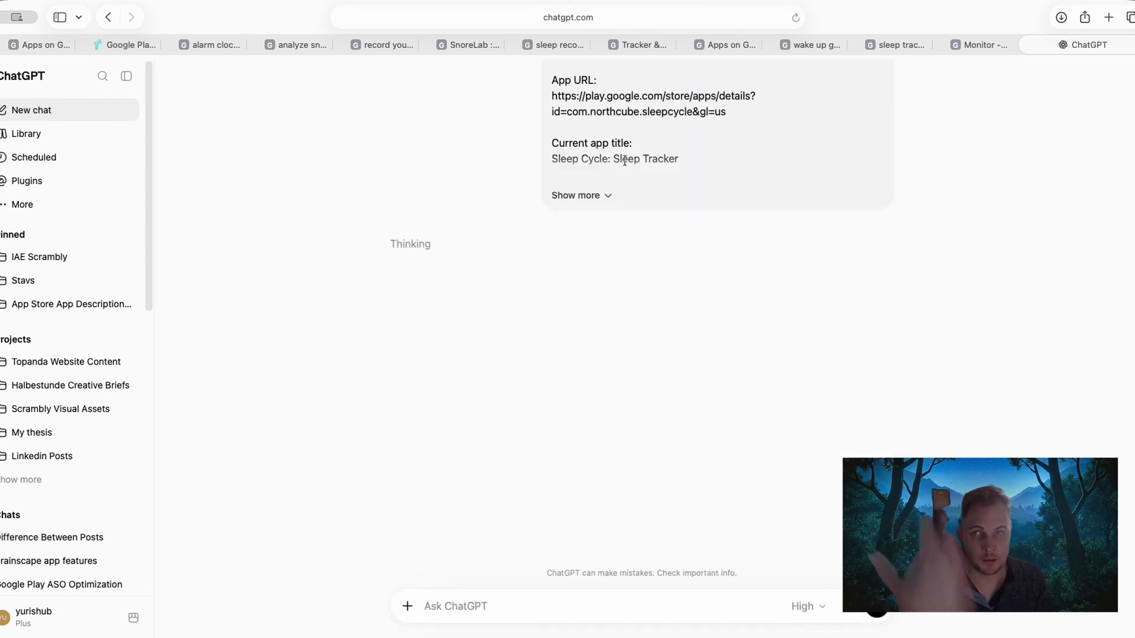
Return to the Topanda metadata page and close the in-page search for "smart alarm clock".
left_click(127, 45)
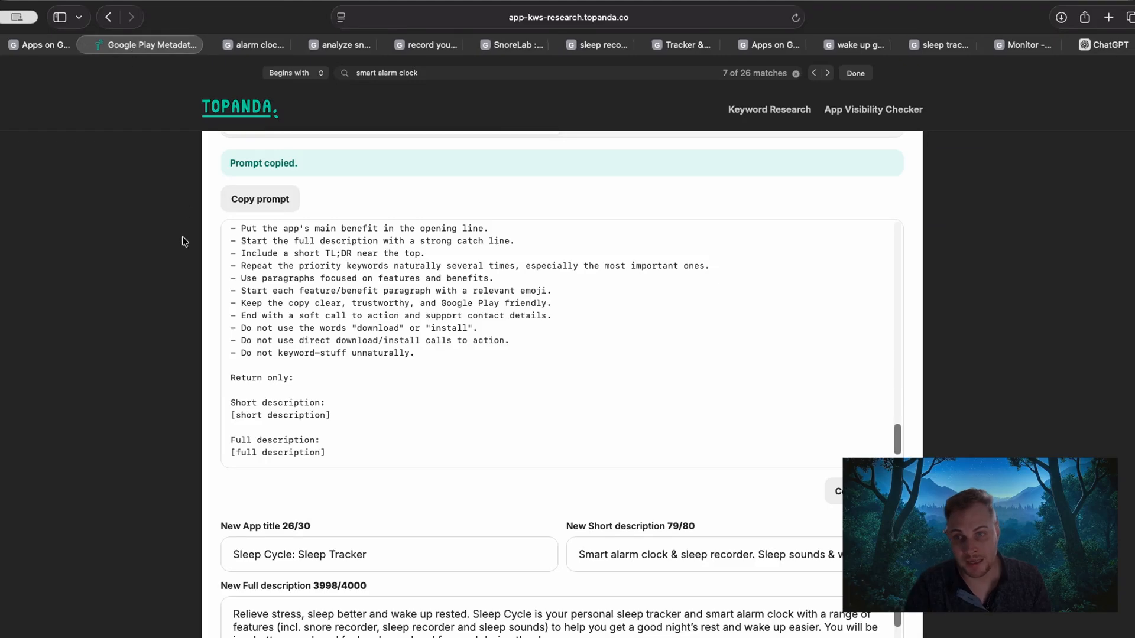
scroll(140, 355, "up", 4)
scroll(141, 354, "up", 2)
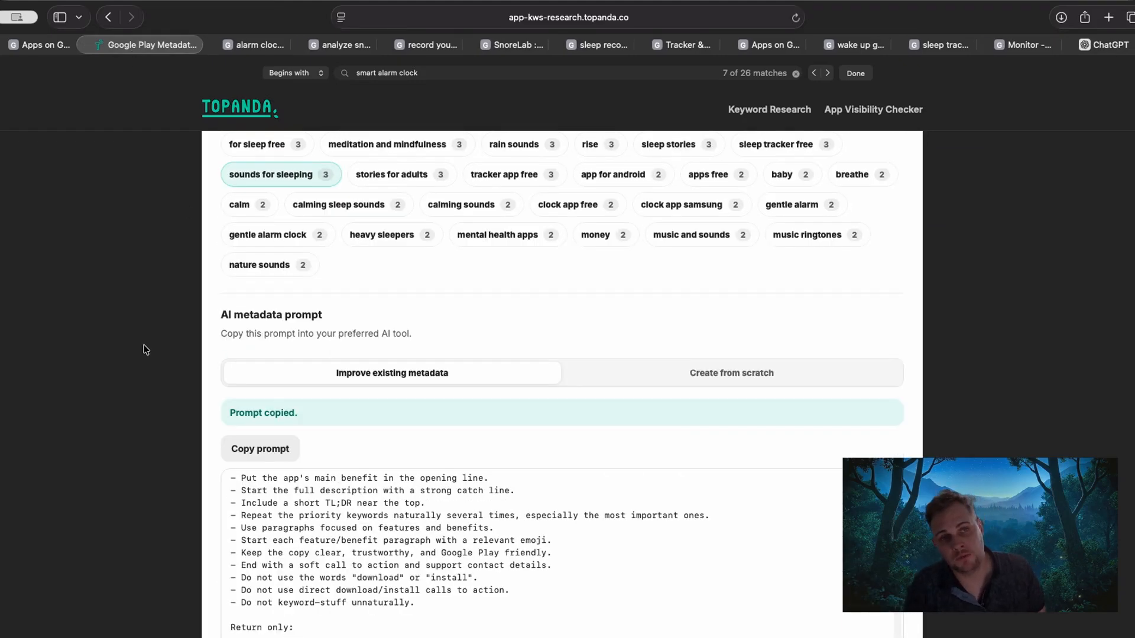
left_click(855, 73)
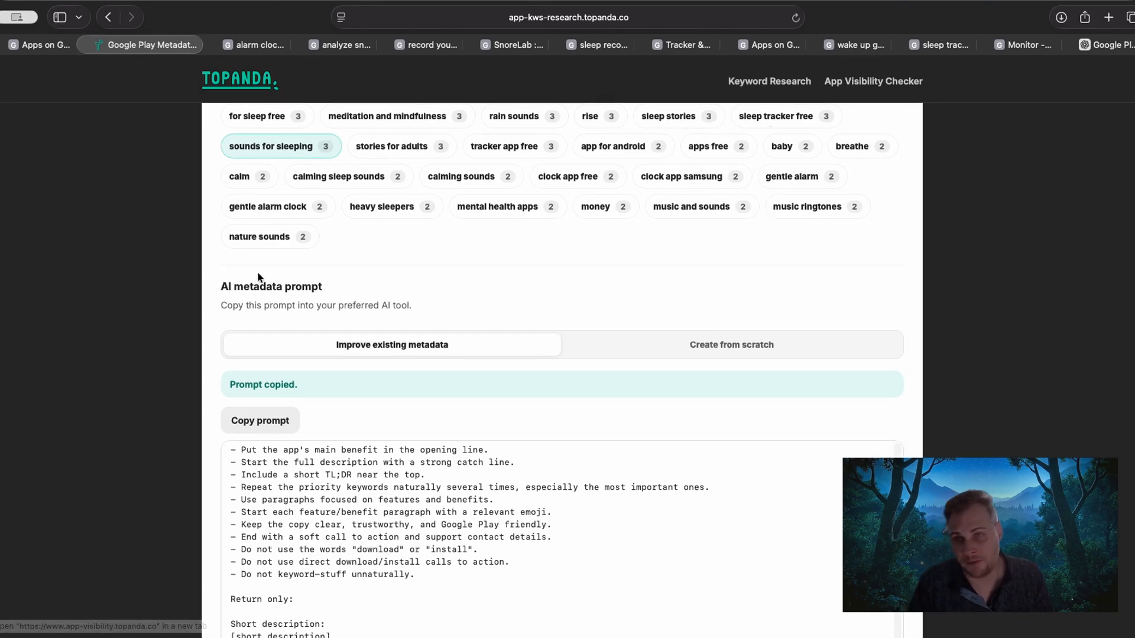
Review the selected keywords and switch the AI metadata prompt to the Create from scratch option.
scroll(123, 279, "up", 2)
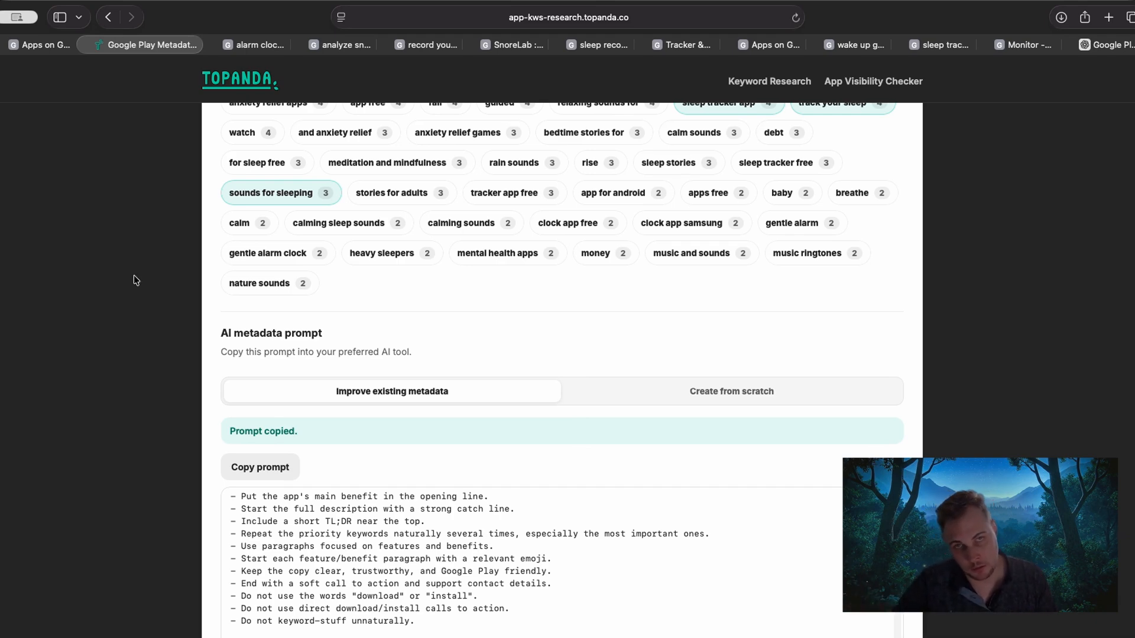
scroll(129, 271, "up", 4)
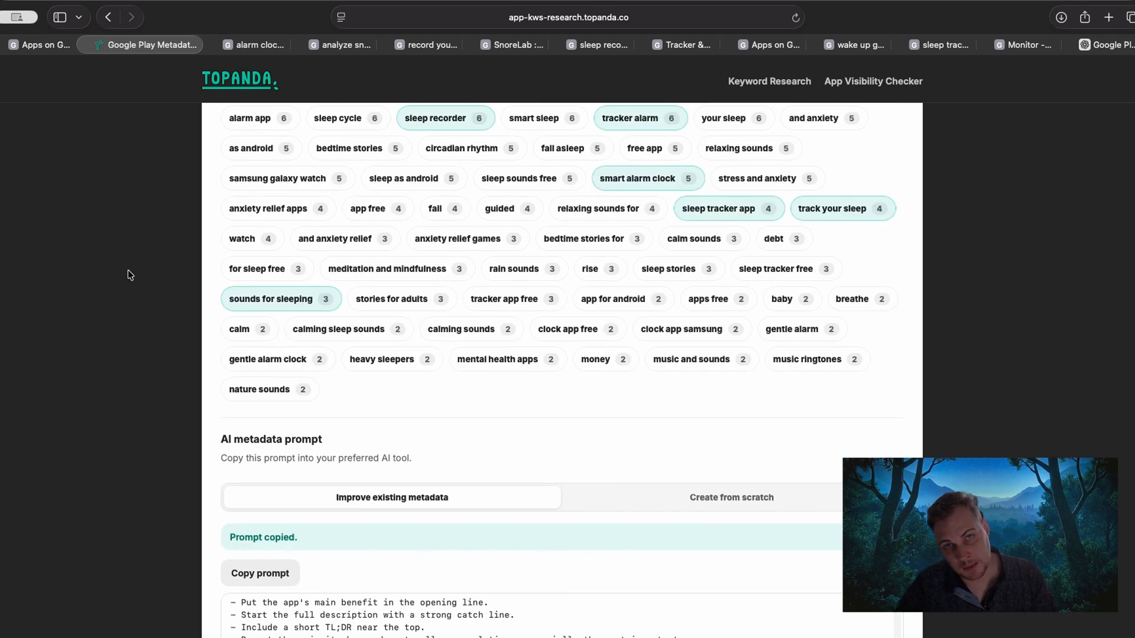
scroll(130, 276, "up", 1)
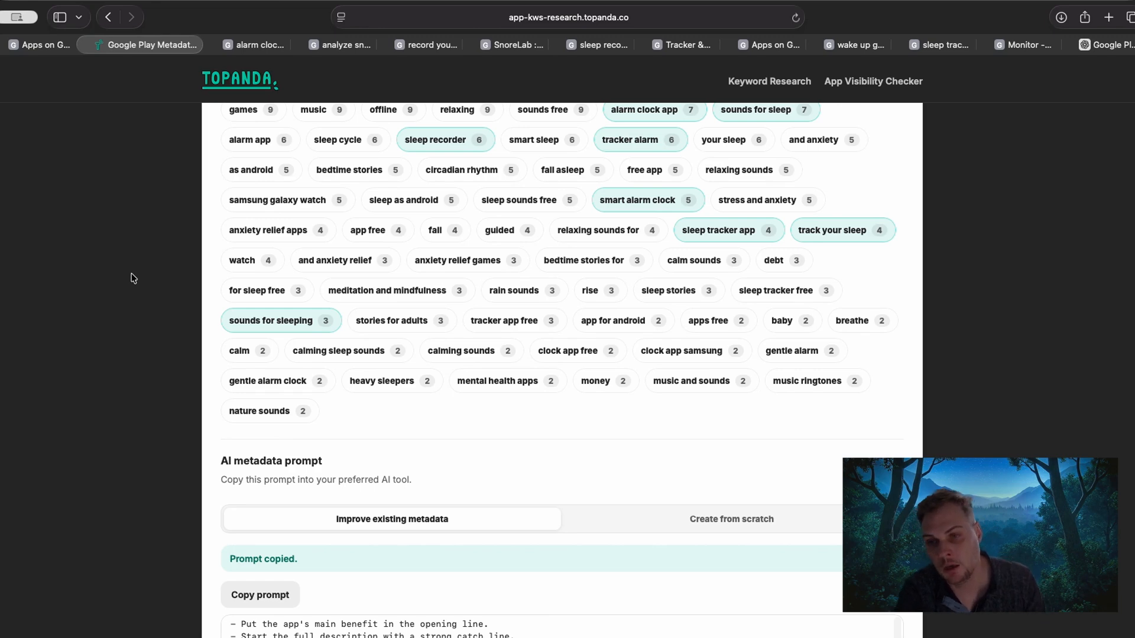
scroll(134, 278, "down", 4)
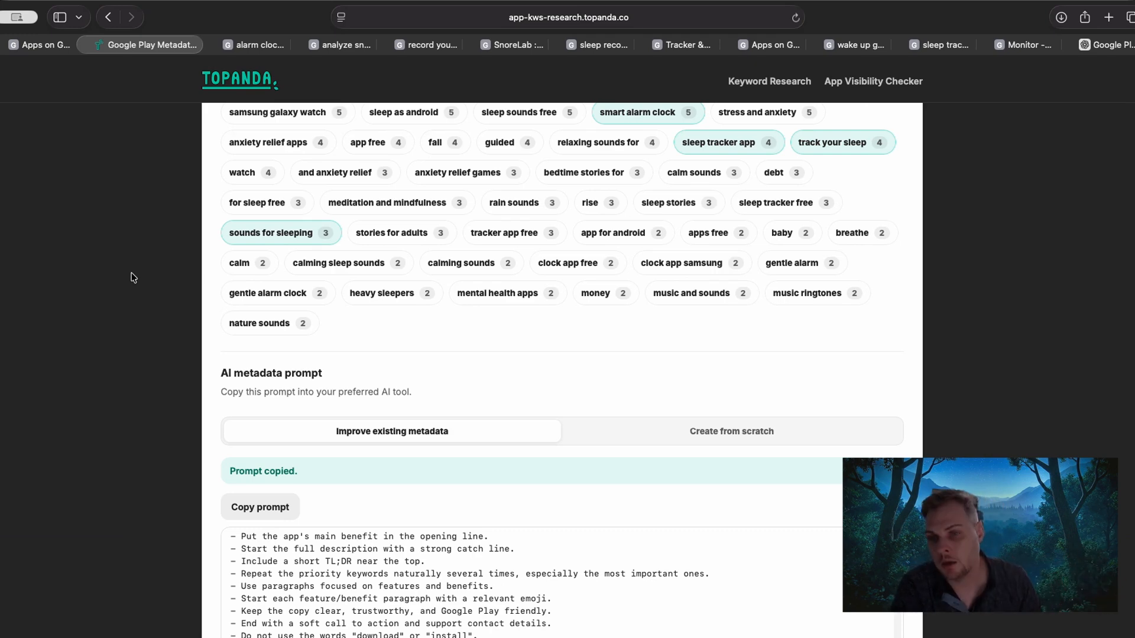
scroll(112, 277, "down", 5)
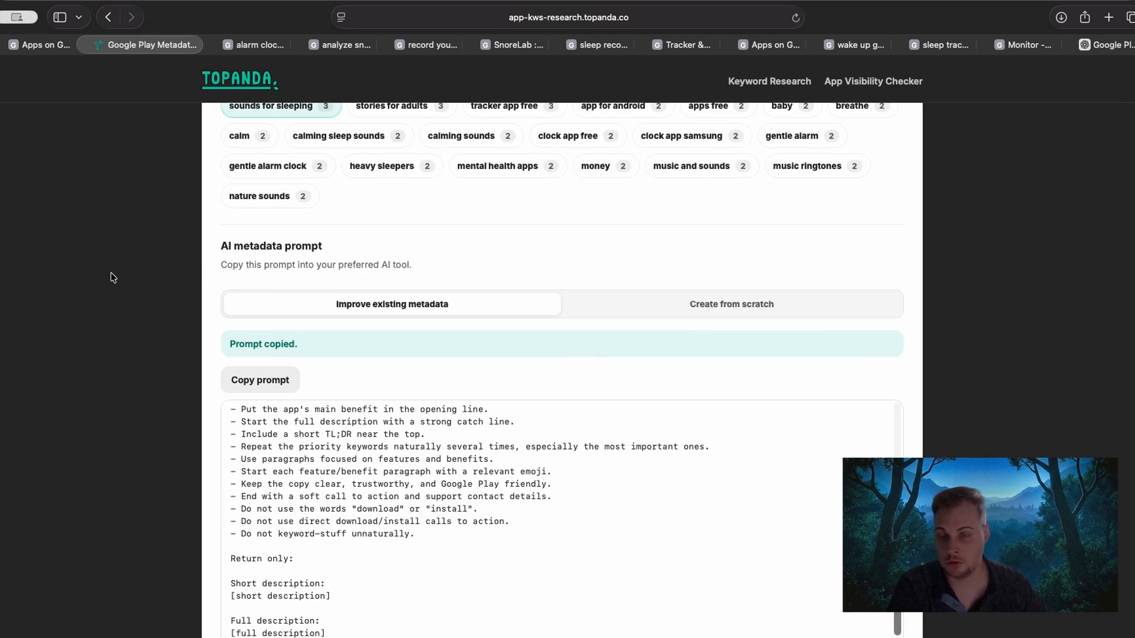
left_click(746, 306)
scroll(174, 276, "down", 3)
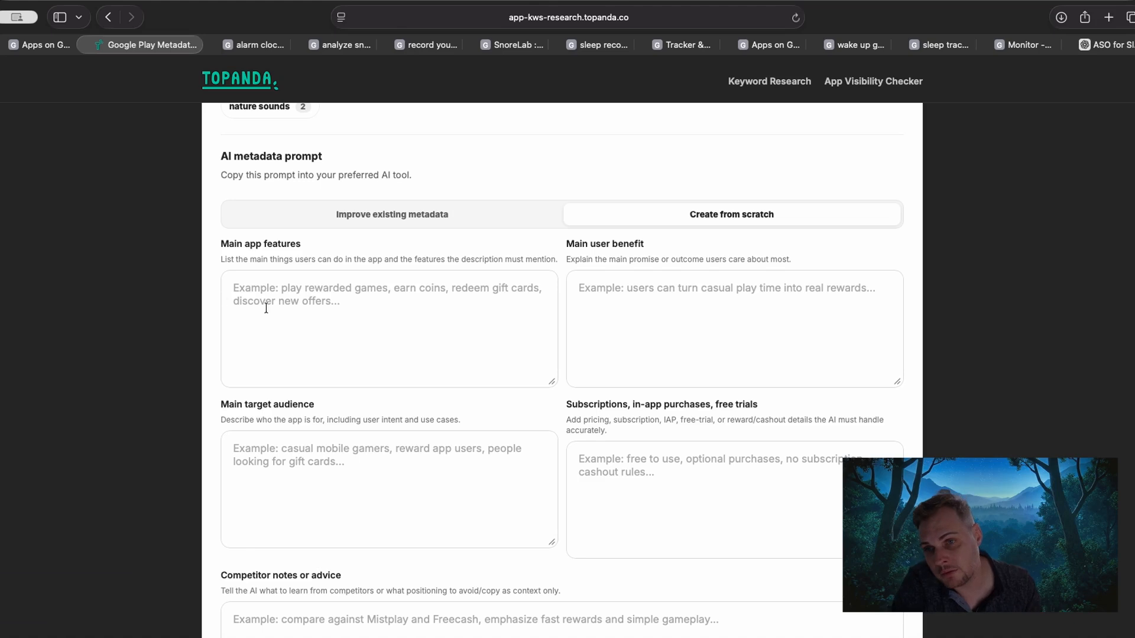
Examine the Main app features and Main user benefit fields of the Create from scratch form.
left_click(234, 287)
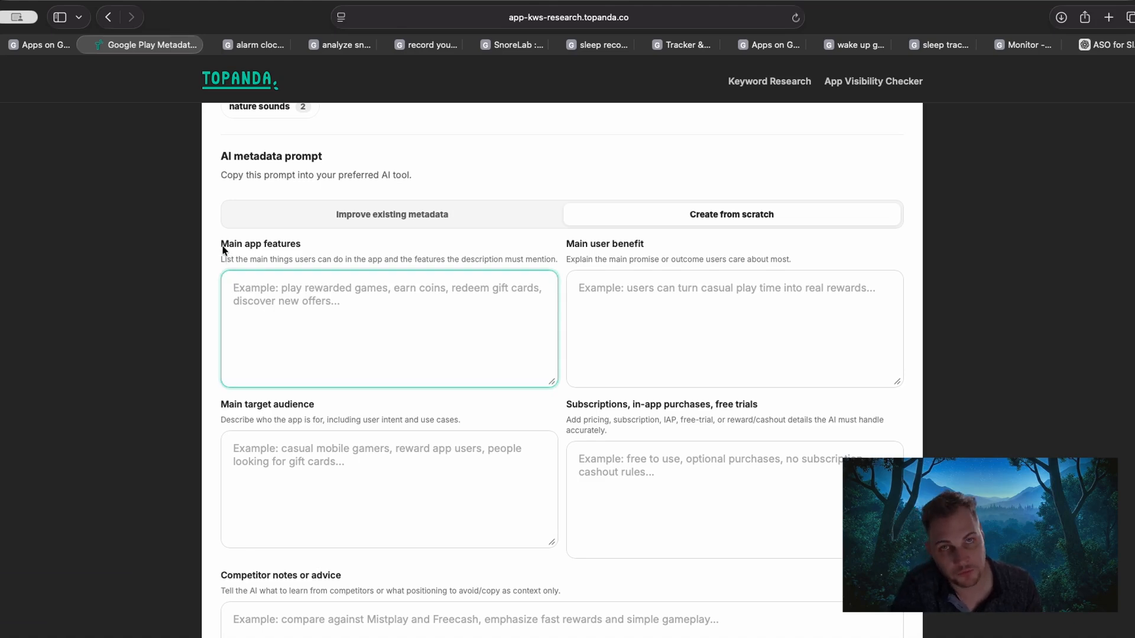
left_click_drag(222, 246, 320, 231)
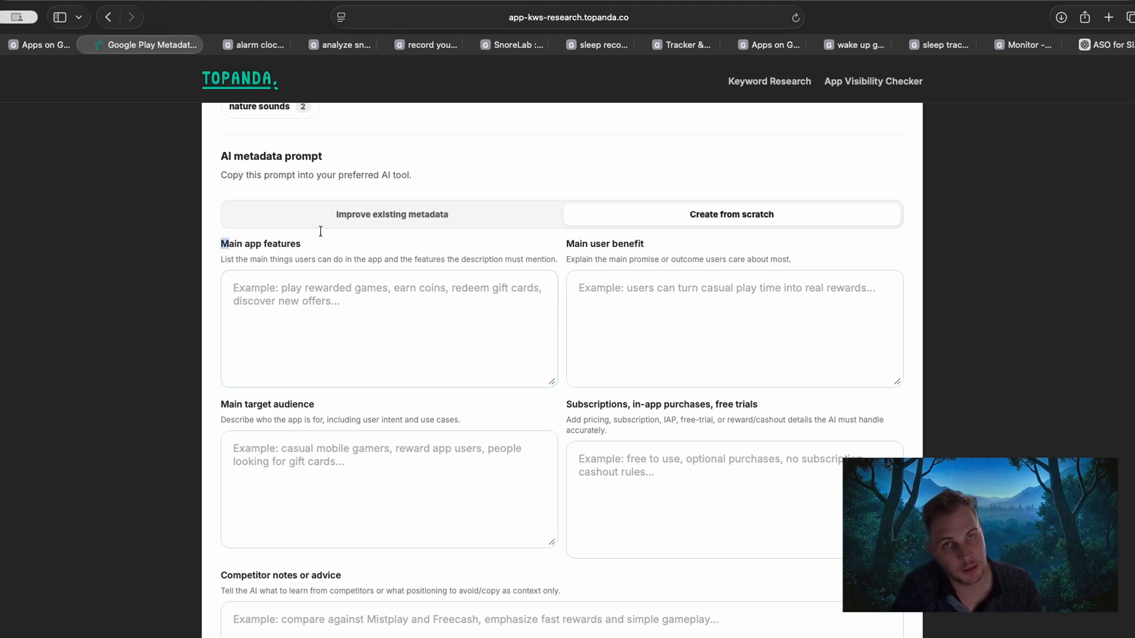
left_click_drag(222, 244, 500, 247)
left_click(235, 245)
left_click_drag(230, 244, 414, 246)
left_click_drag(574, 244, 617, 247)
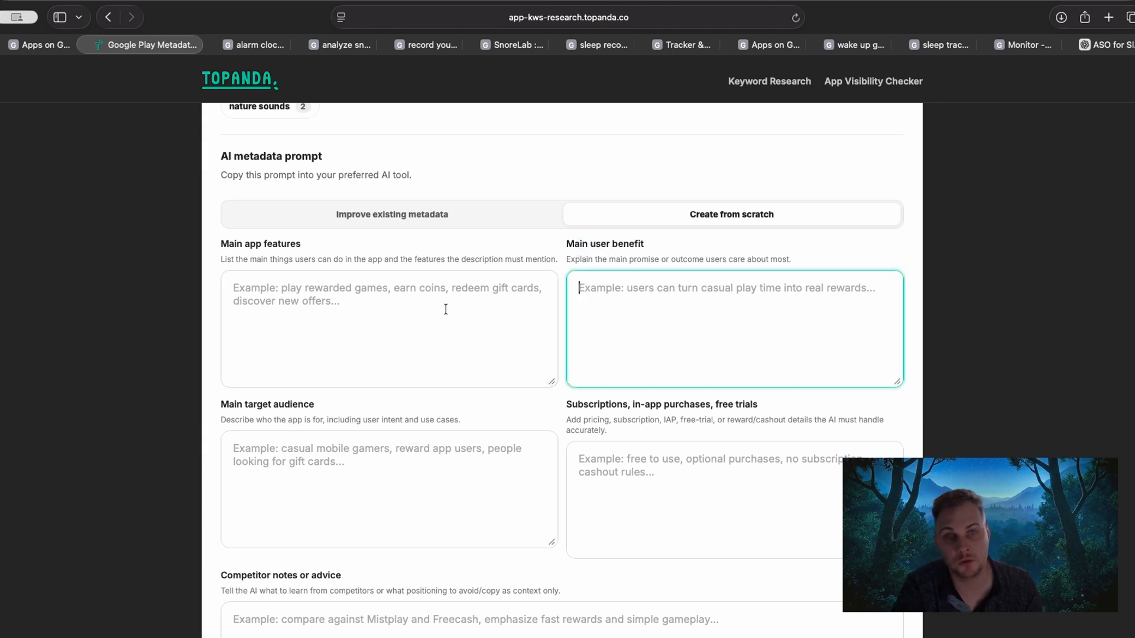
Examine the target audience, subscriptions and competitor notes fields and the prompt area of the Create from scratch form.
left_click(446, 312)
scroll(375, 334, "down", 1)
left_click_drag(229, 383, 409, 382)
left_click(571, 383)
left_click_drag(571, 383, 746, 381)
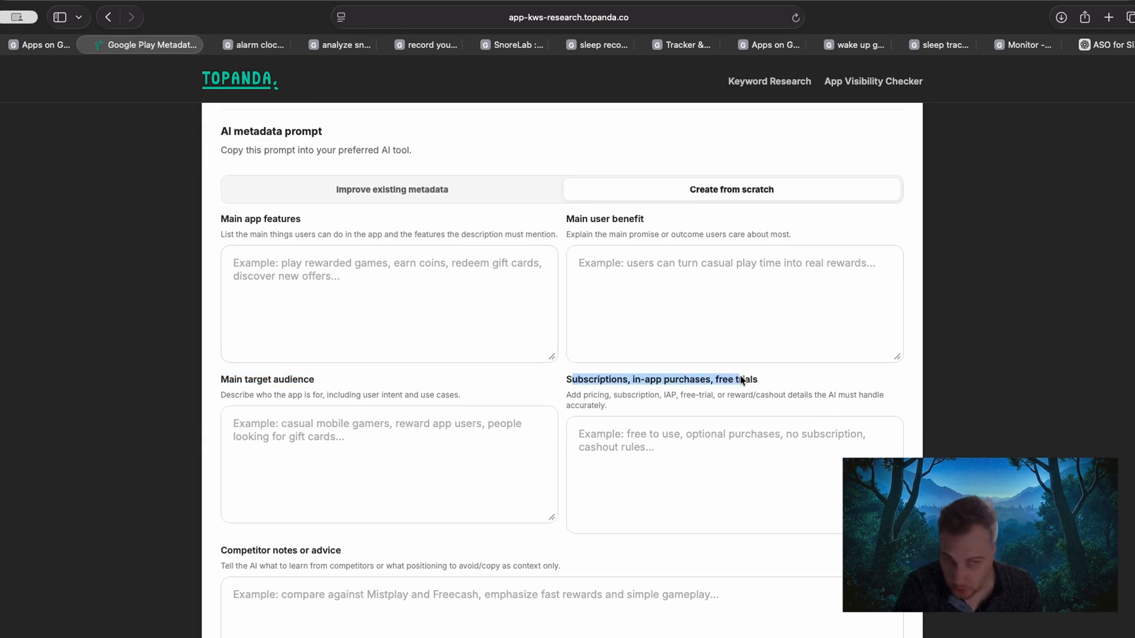
left_click(742, 382)
scroll(712, 381, "down", 3)
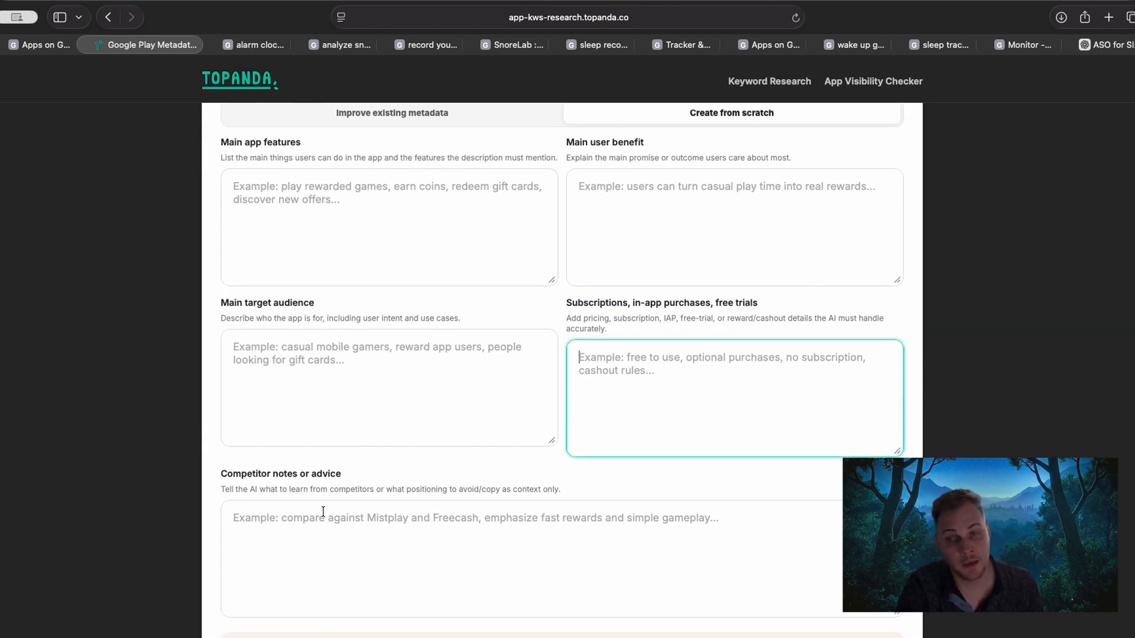
left_click(324, 512)
scroll(206, 437, "down", 1)
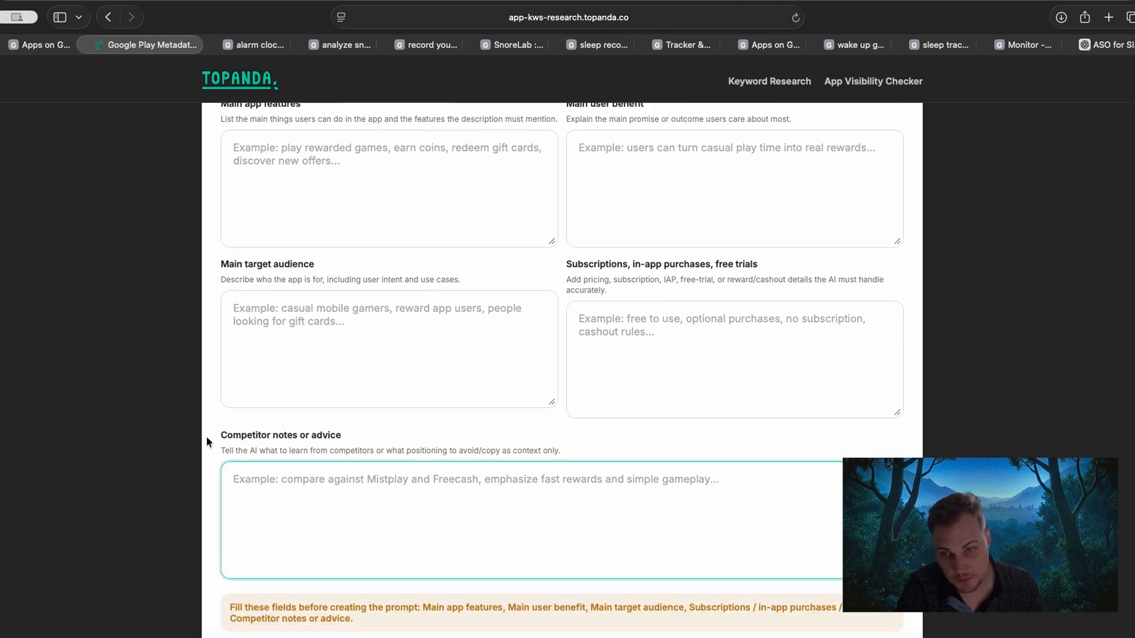
scroll(207, 436, "down", 10)
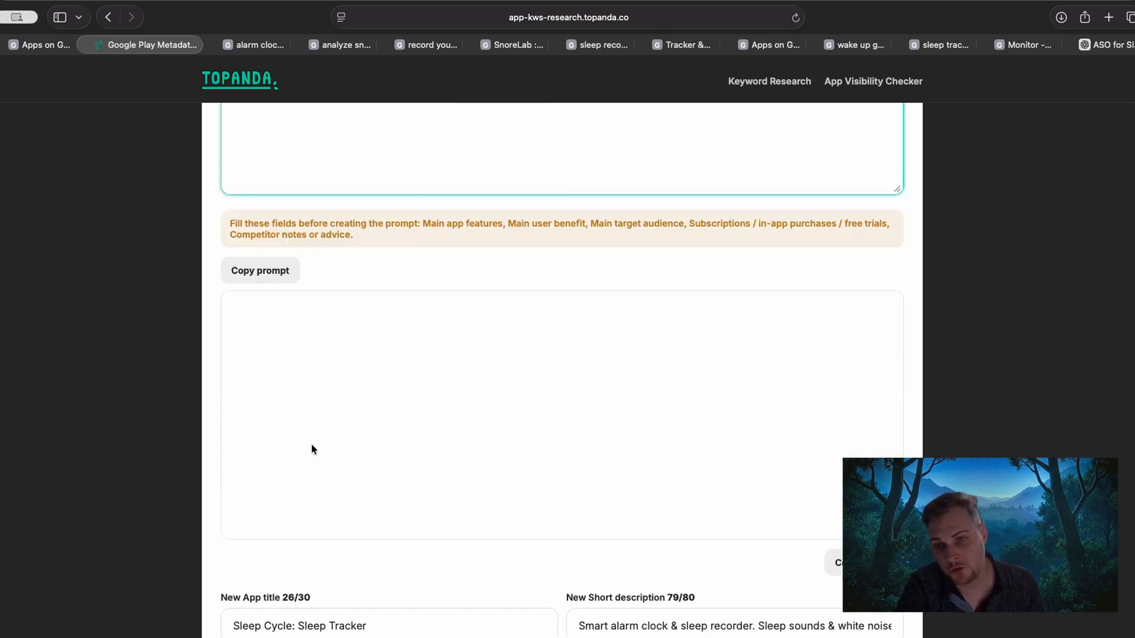
scroll(355, 395, "up", 10)
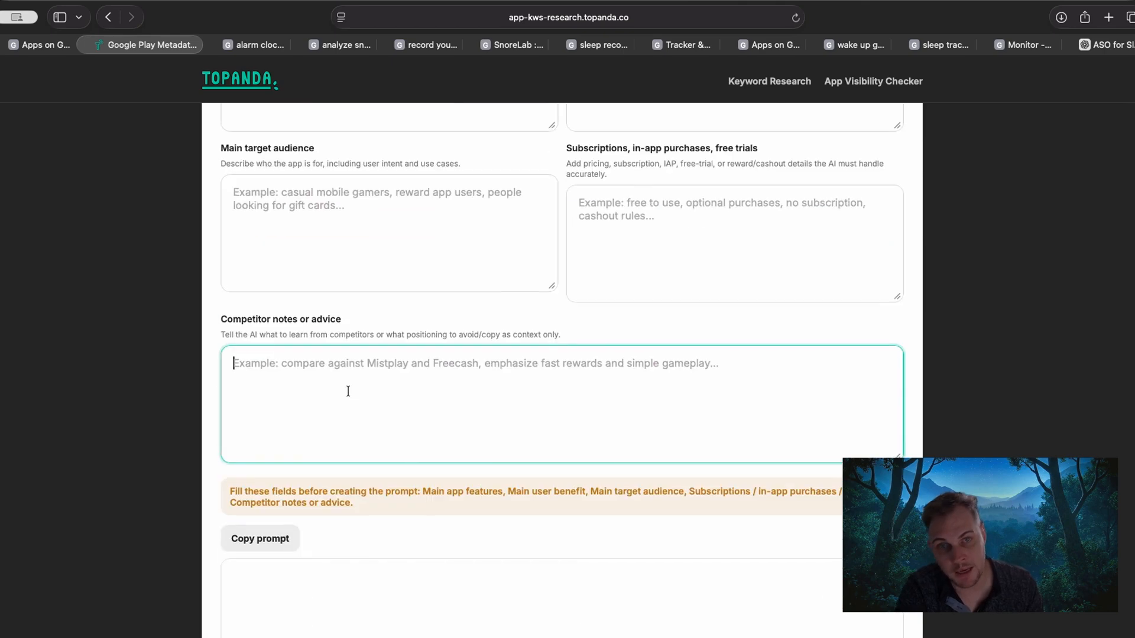
Fill in Main app features with "alaram tracker and sleep recorder".
scroll(433, 228, "up", 3)
left_click(400, 290)
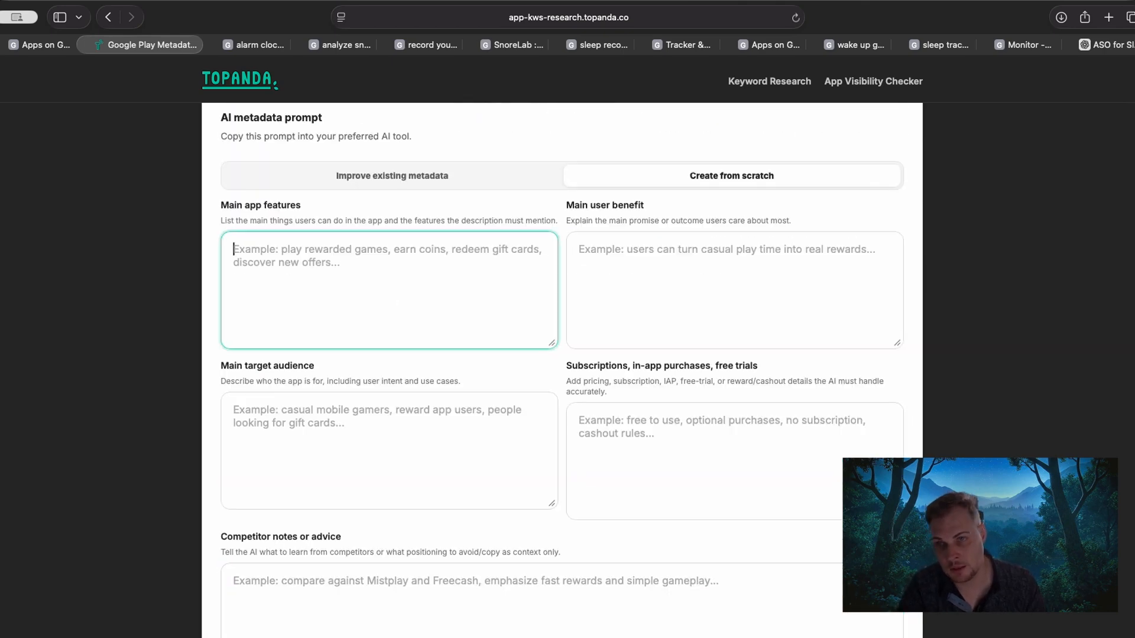
type("s")
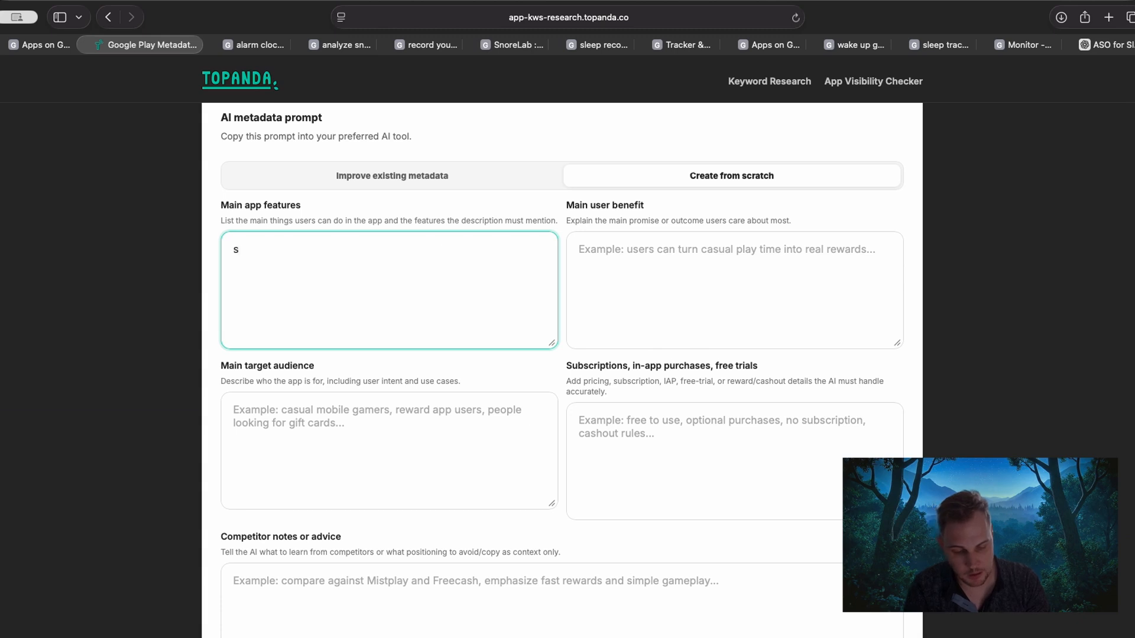
key("BackSpace")
type("alaram tracke")
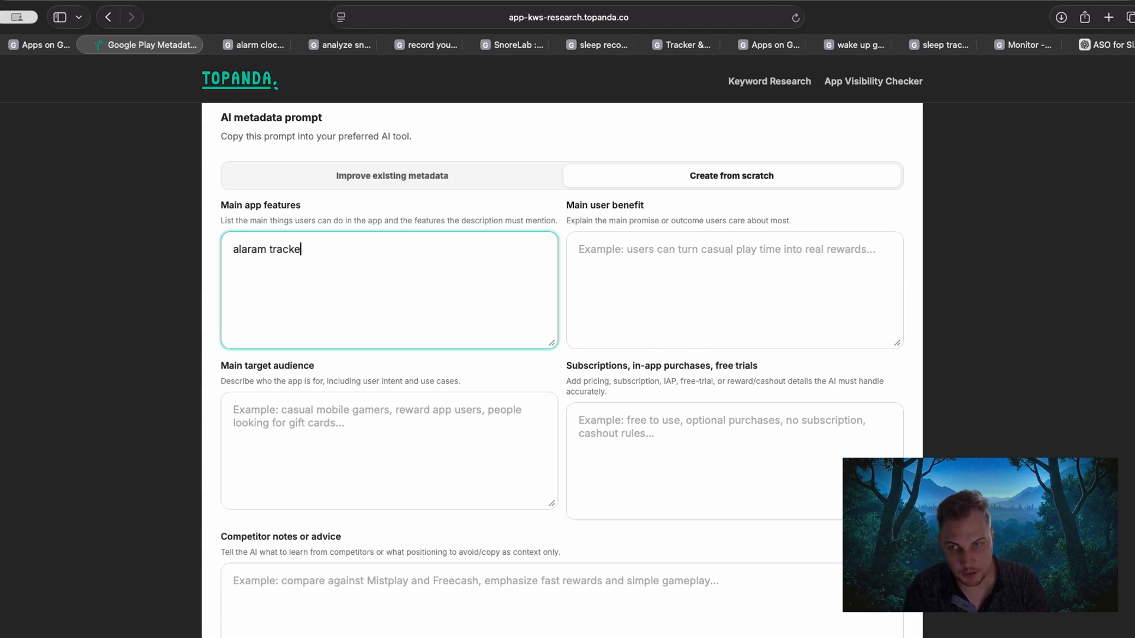
type("r and s")
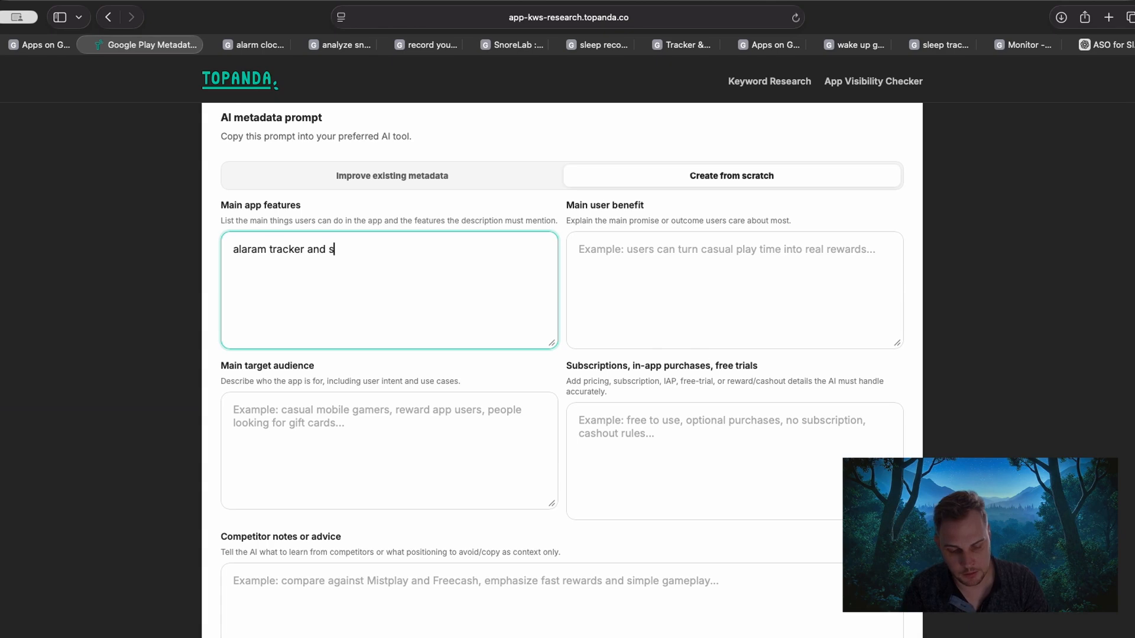
type("leep recor")
key("BackSpace")
key("BackSpace")
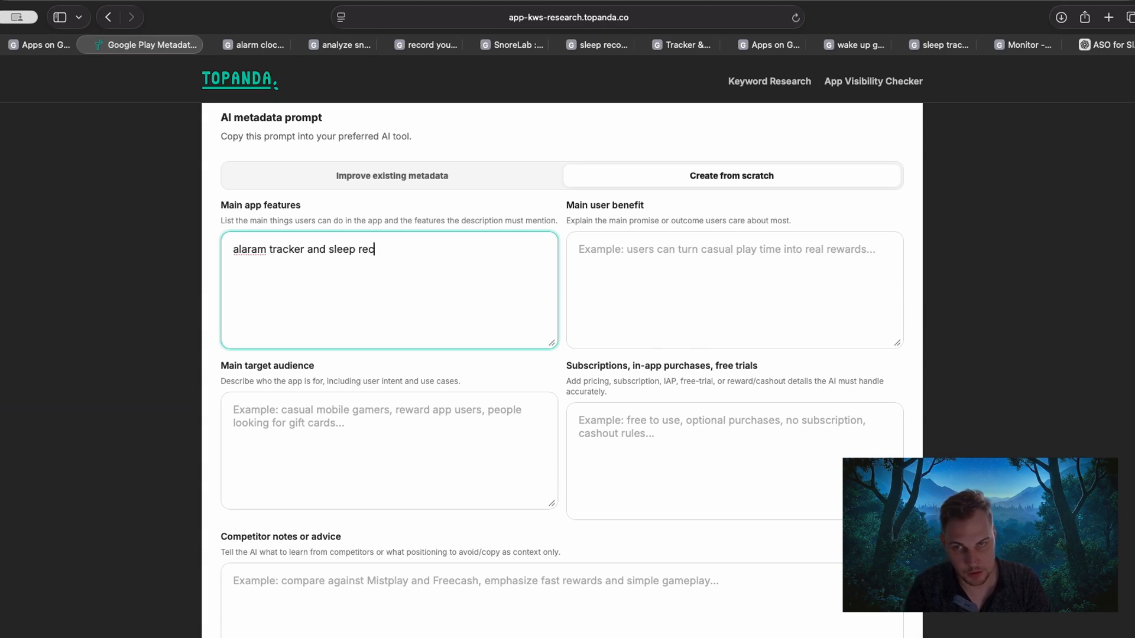
type("order")
Fill in Main user benefit with "helps sleep better and wake up gently".
key("Tab")
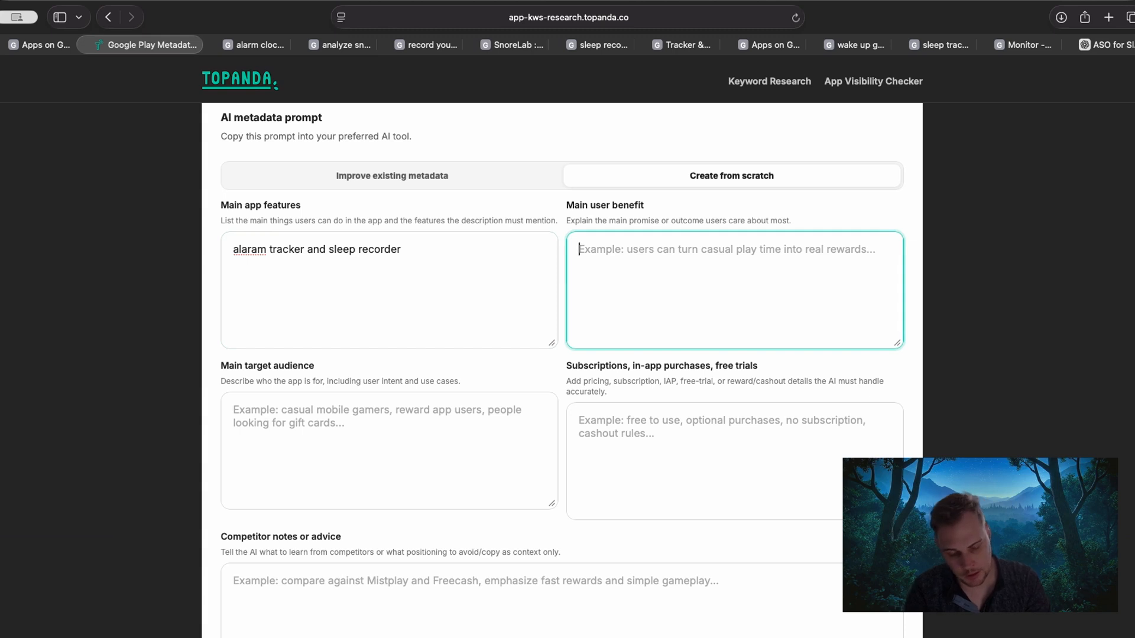
type("helps sl")
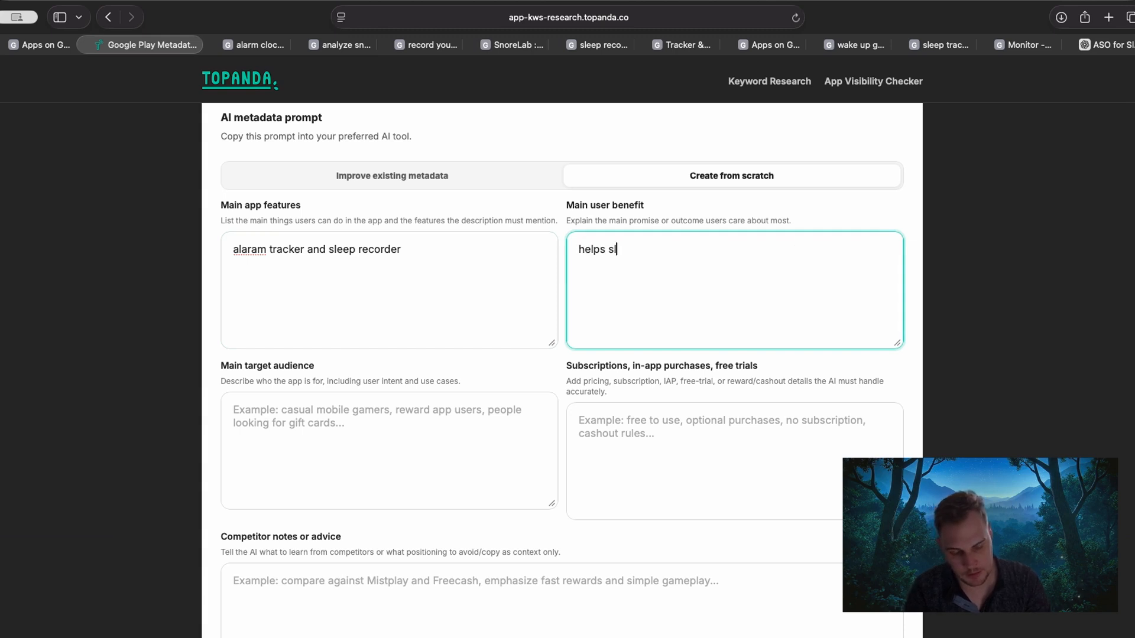
type("eep better wan dw")
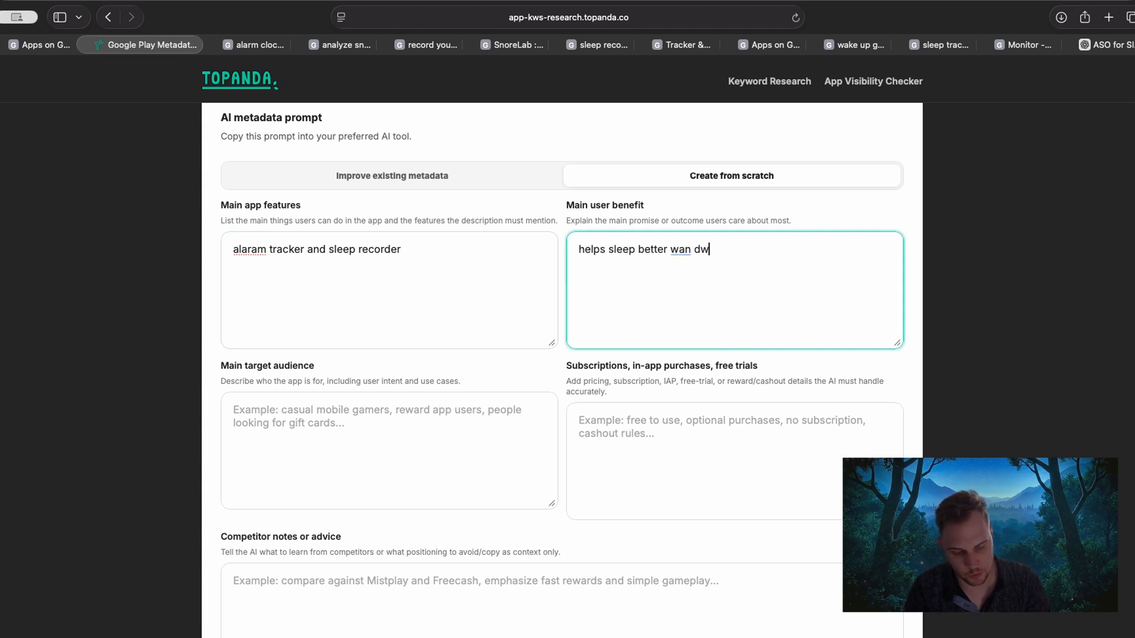
type("w")
key("BackSpace")
key("BackSpace")
key("BackSpace")
key("BackSpace")
key("BackSpace")
key("BackSpace")
key("BackSpace")
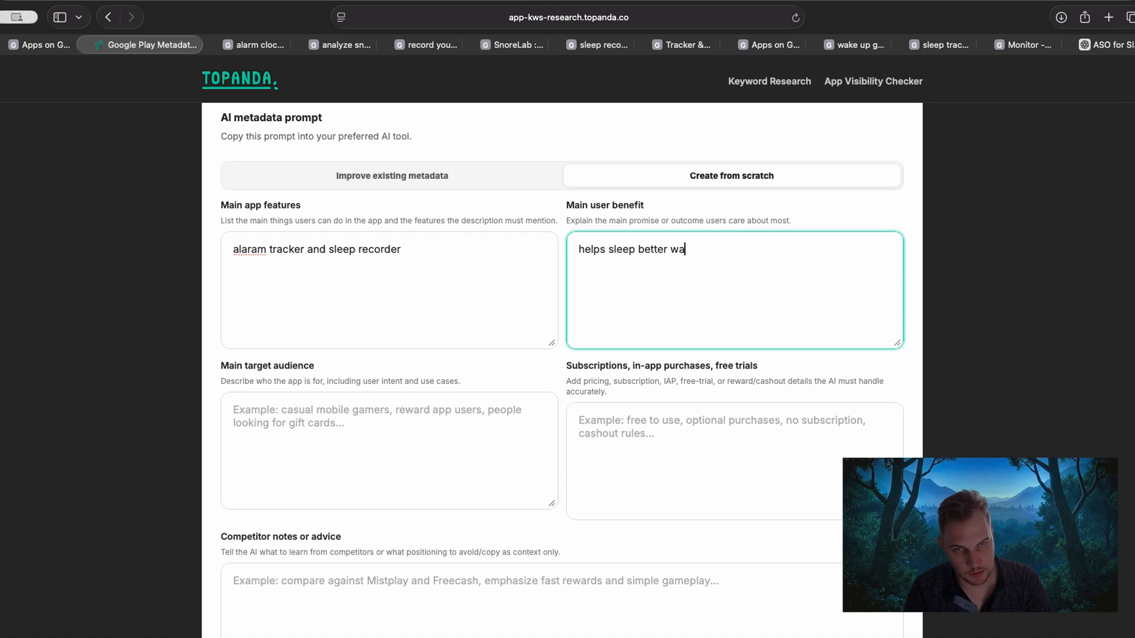
type("and wake up gen")
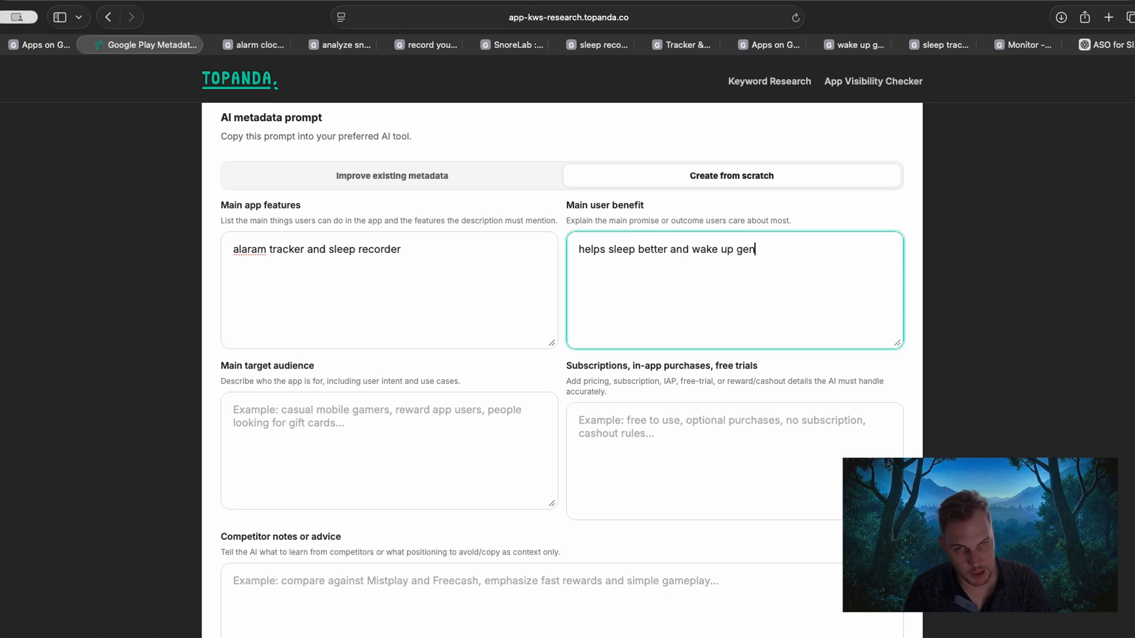
type("tly")
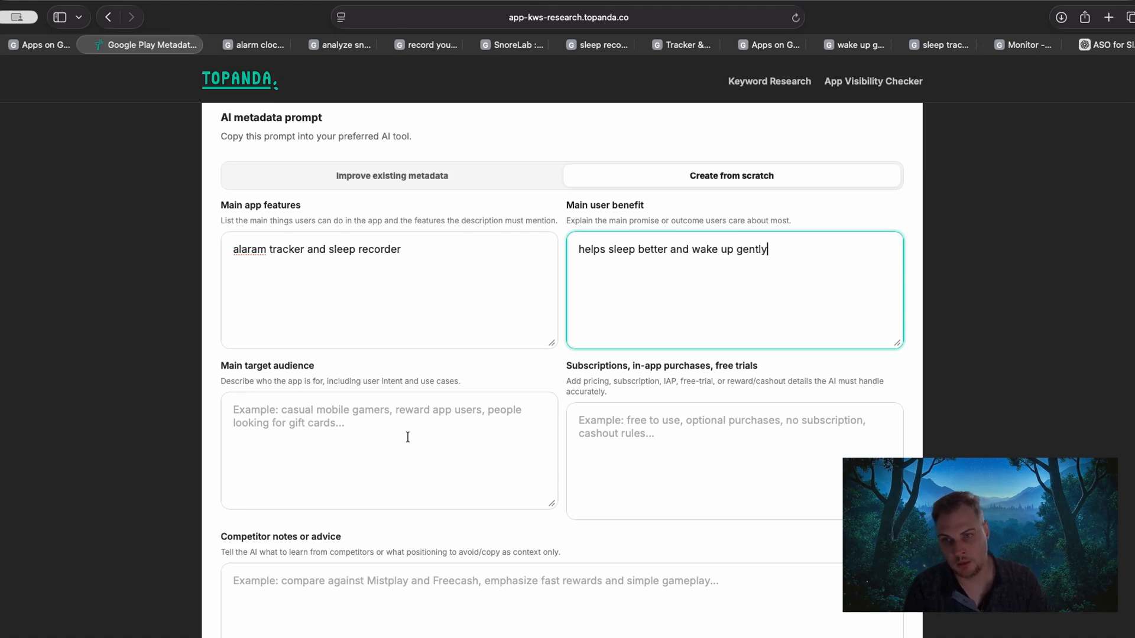
Describe the main target audience as "people aged 30-60, working, kids etc....middle class".
left_click(499, 418)
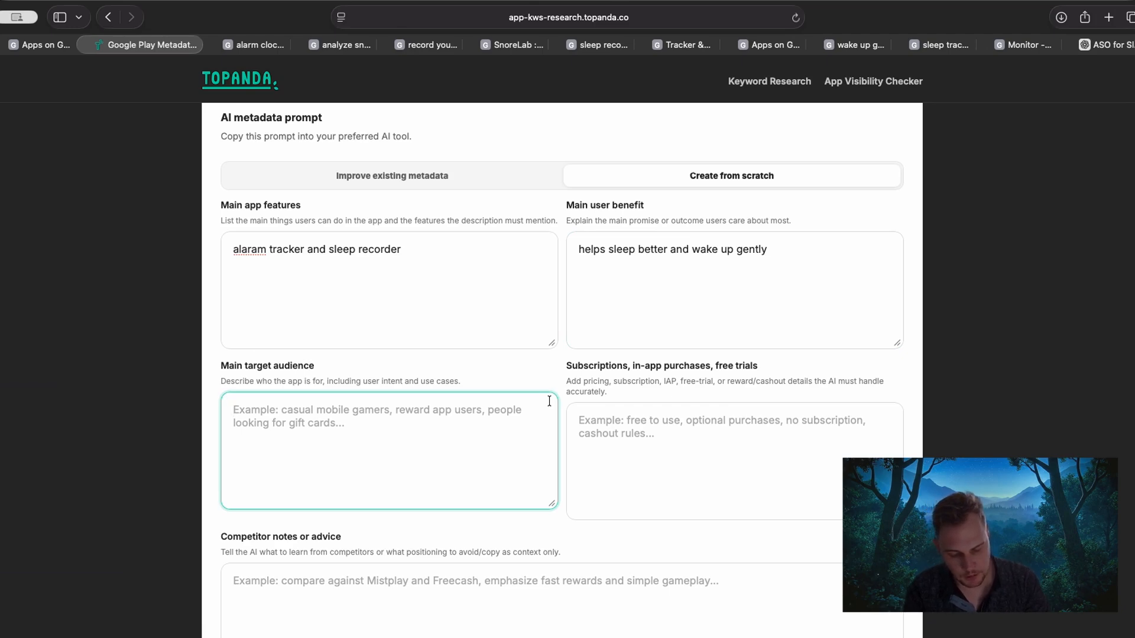
type("people age")
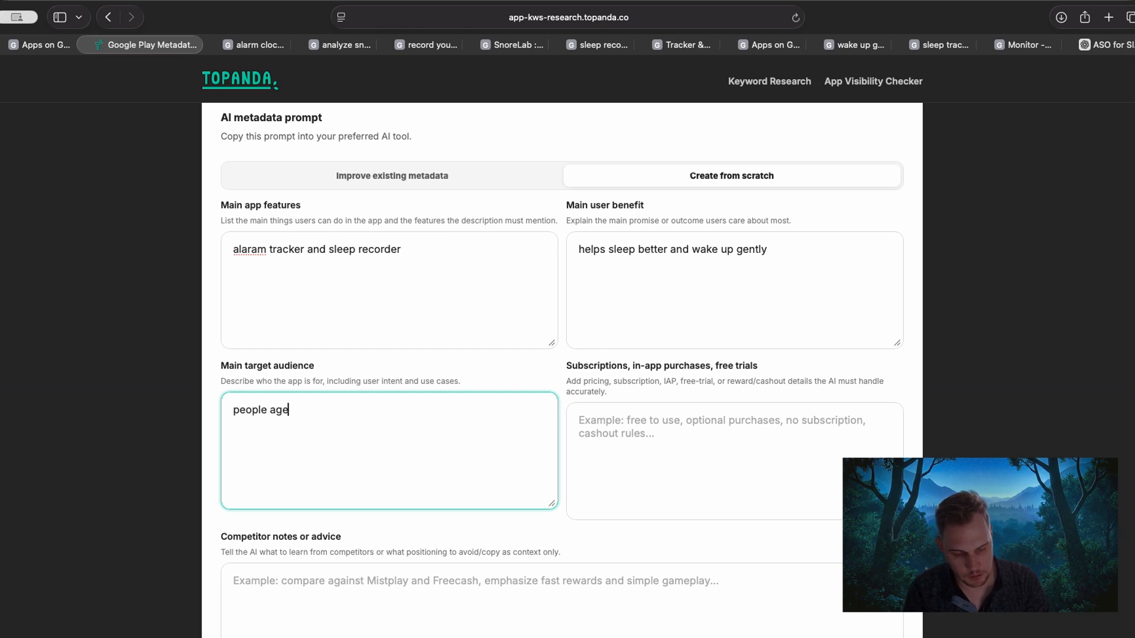
type("d 30-60")
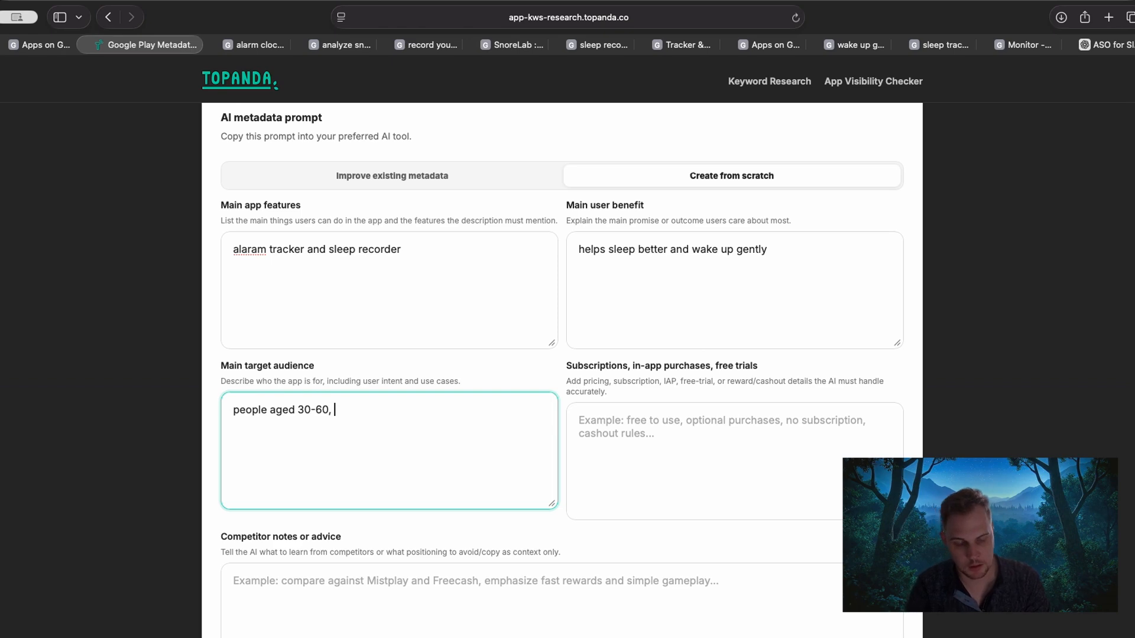
type(", working")
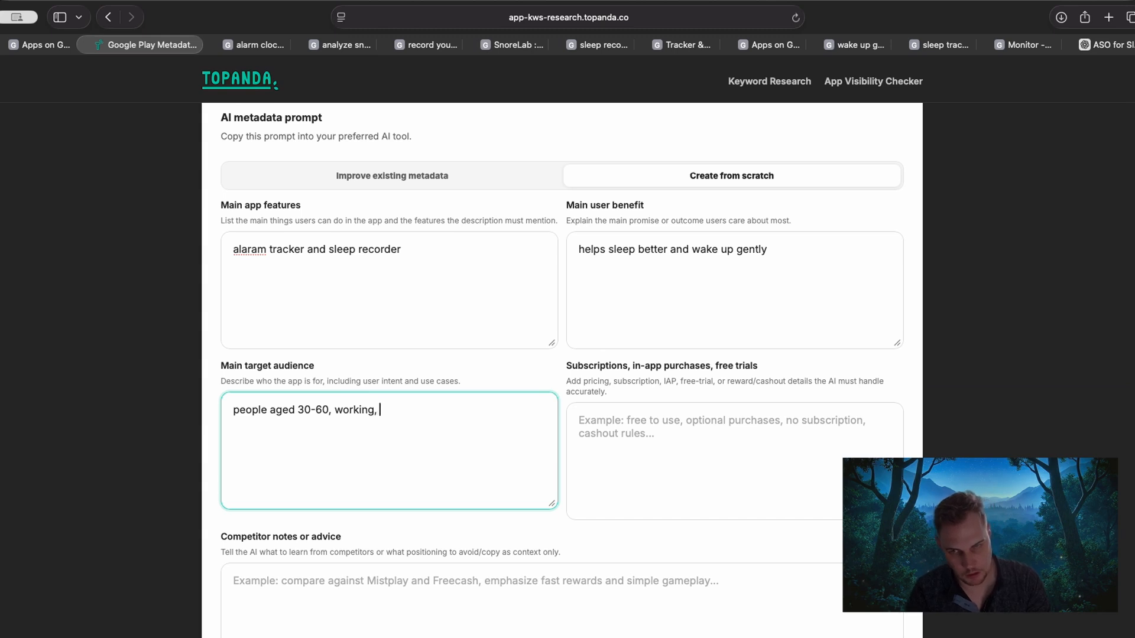
type(", kids etc")
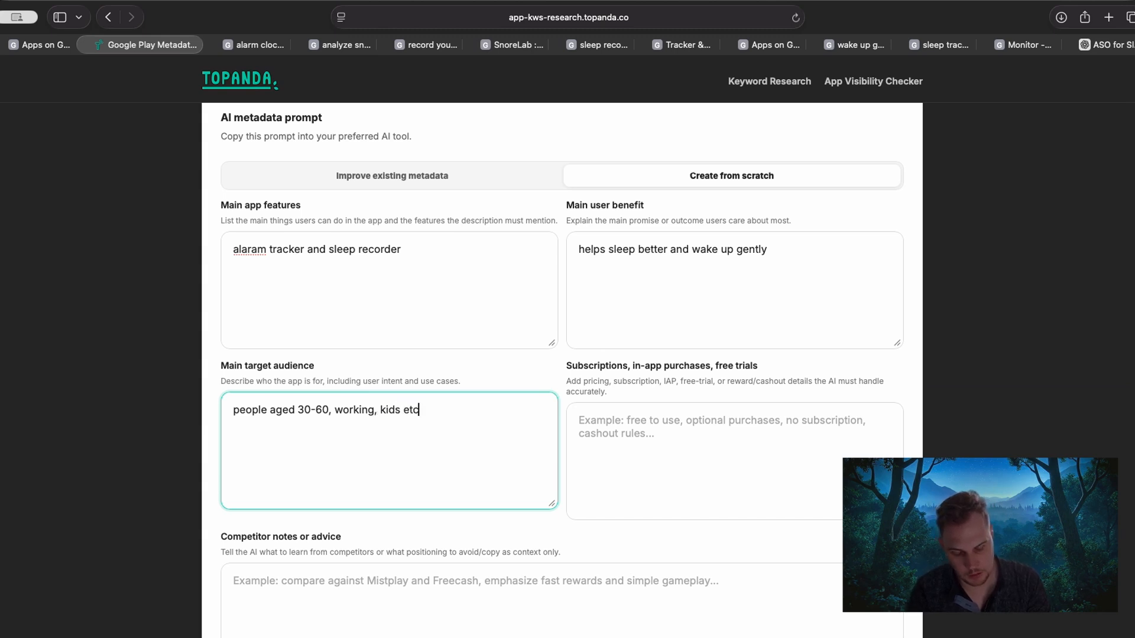
type("....")
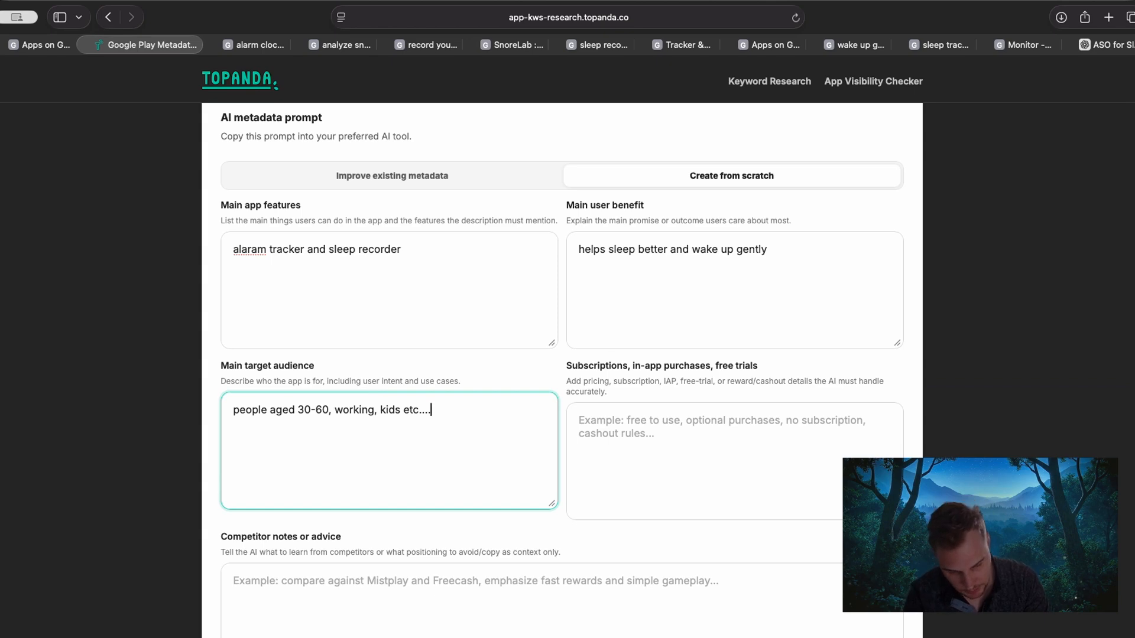
type("middle class")
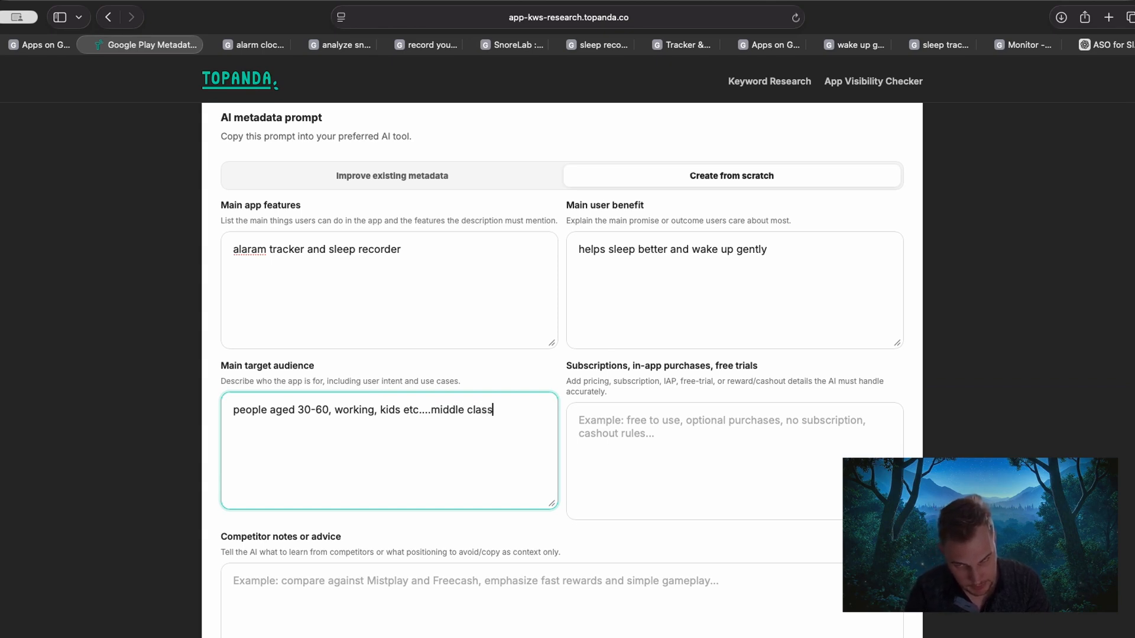
Fill in the subscriptions, in-app purchases and free trials details with "yes offer paid subscription with extended 14 days free trial".
left_click(578, 445)
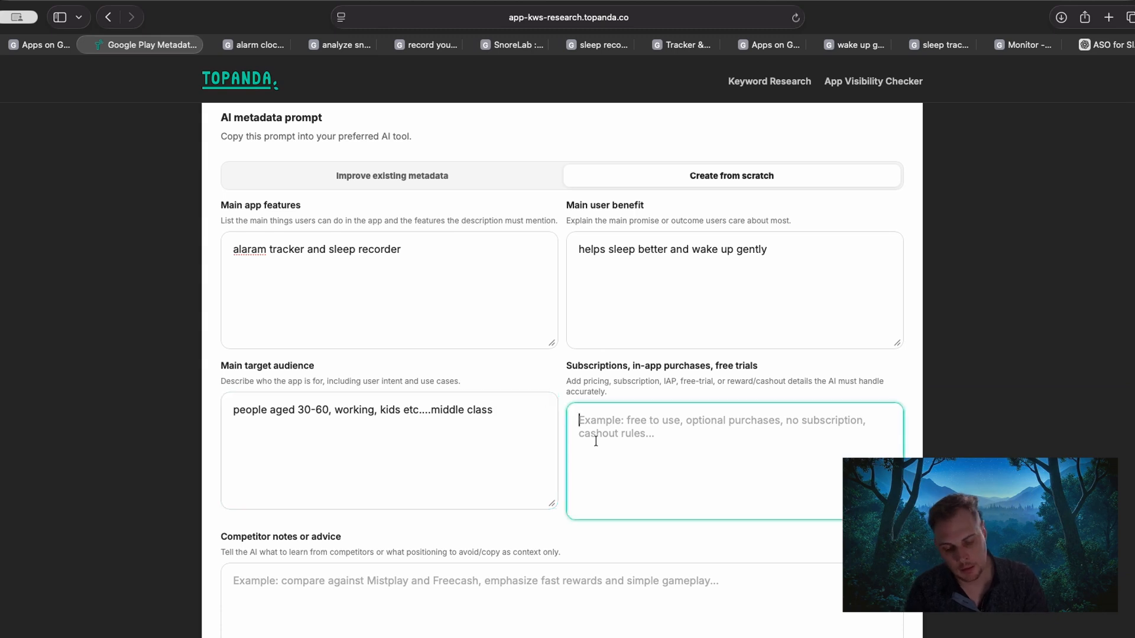
type("yes offer pa")
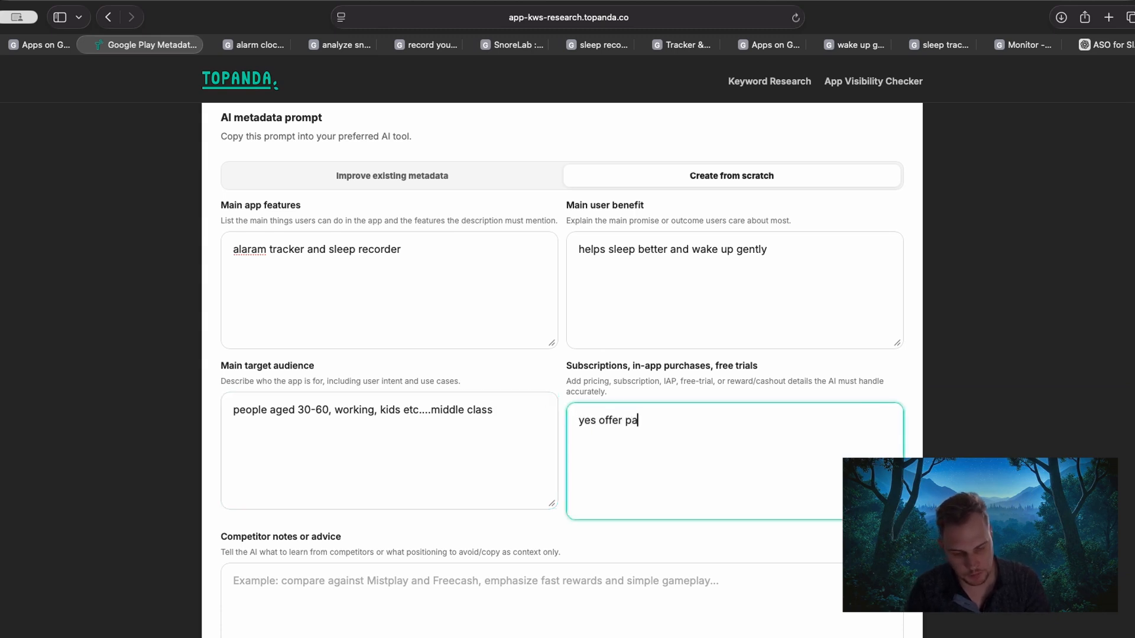
type("id subscription we")
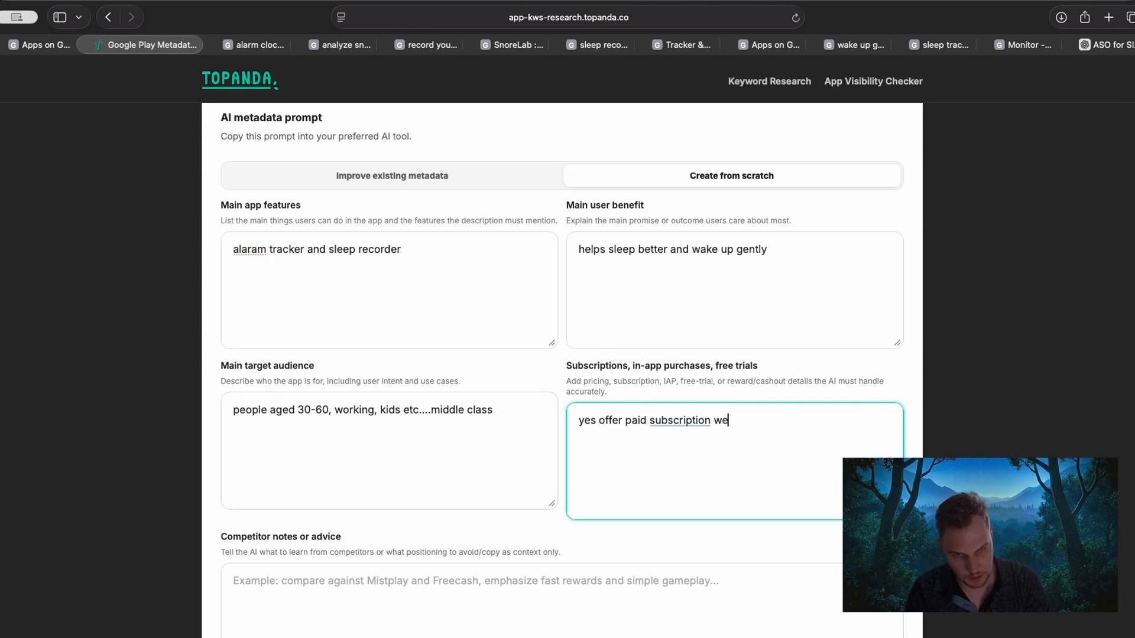
key("BackSpace")
type("ith ext")
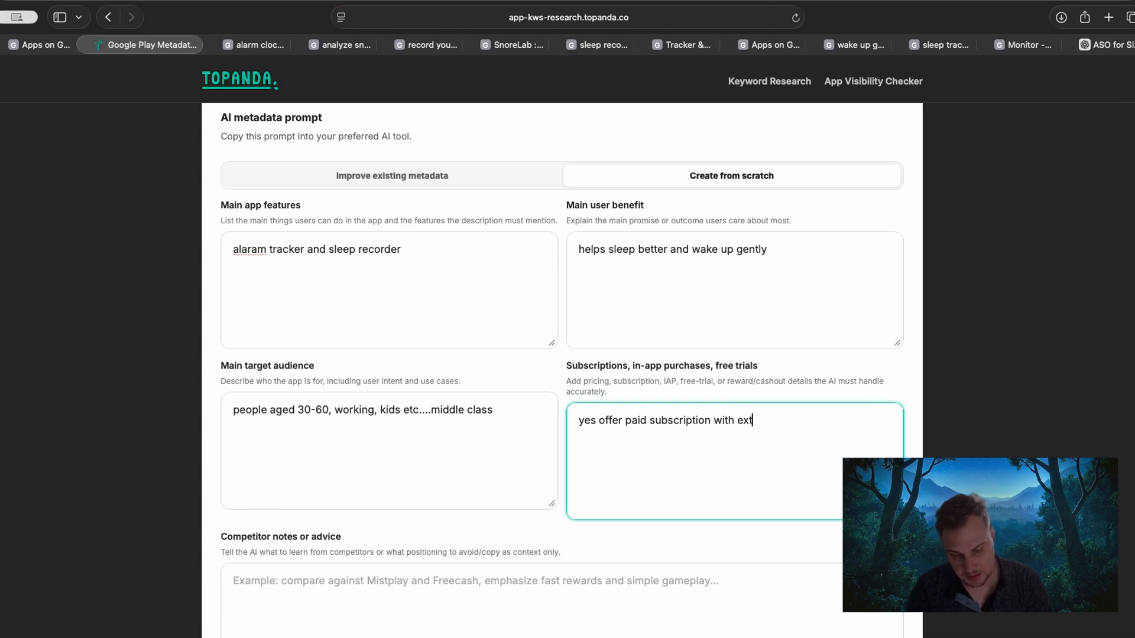
type("ended 140days")
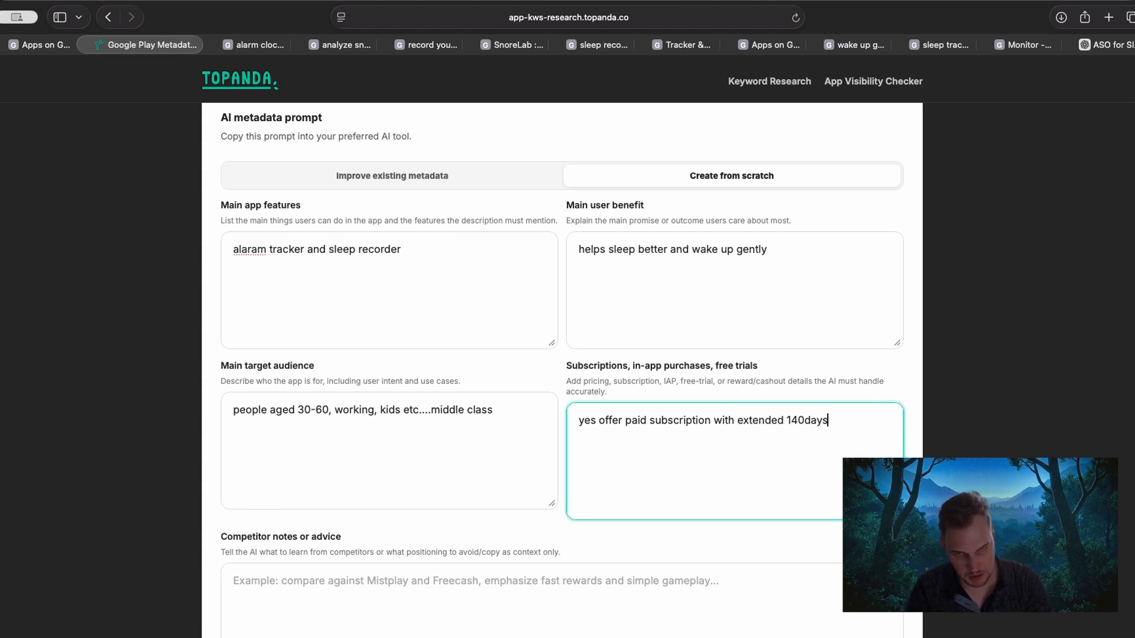
type(" fre")
key("BackSpace")
key("BackSpace")
key("BackSpace")
key("BackSpace")
key("BackSpace")
key("BackSpace")
key("BackSpace")
key("BackSpace")
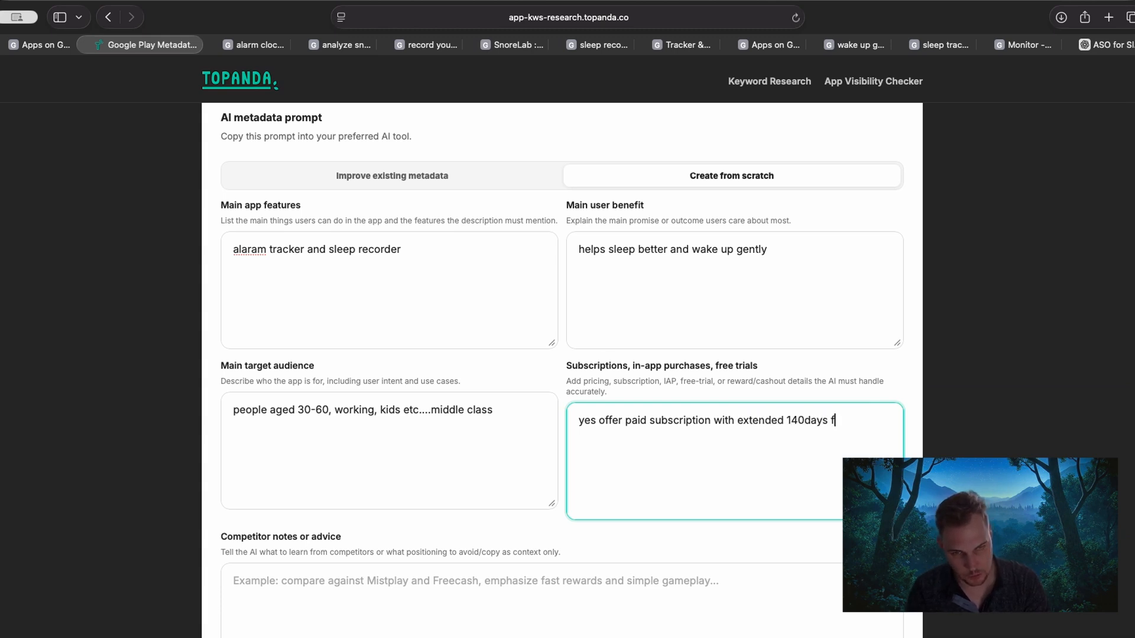
type("days")
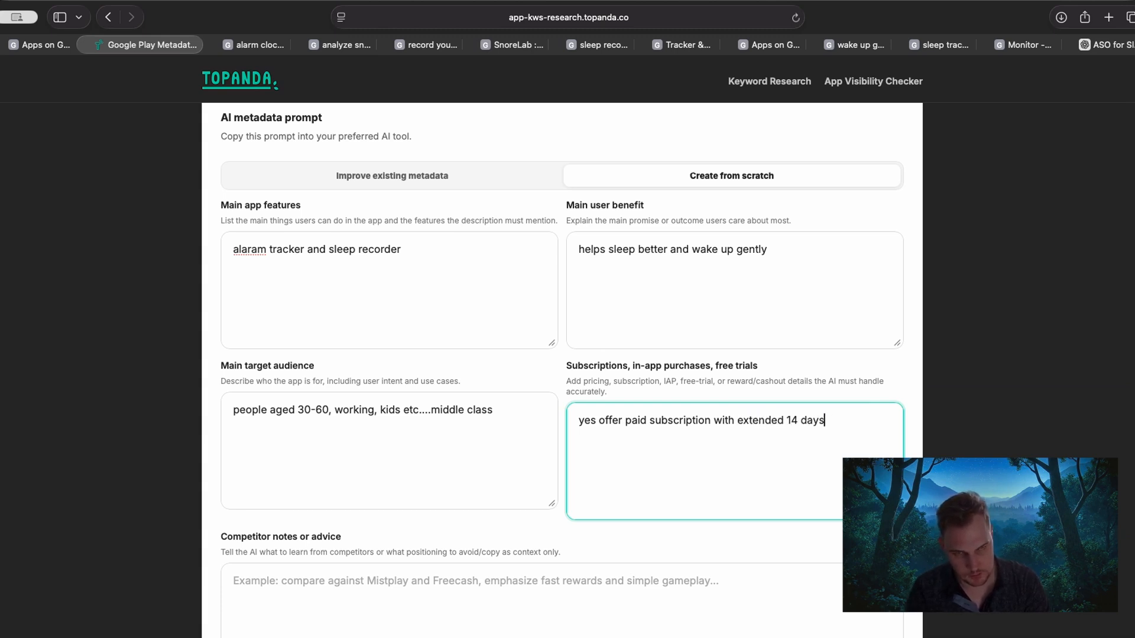
type(" free trial")
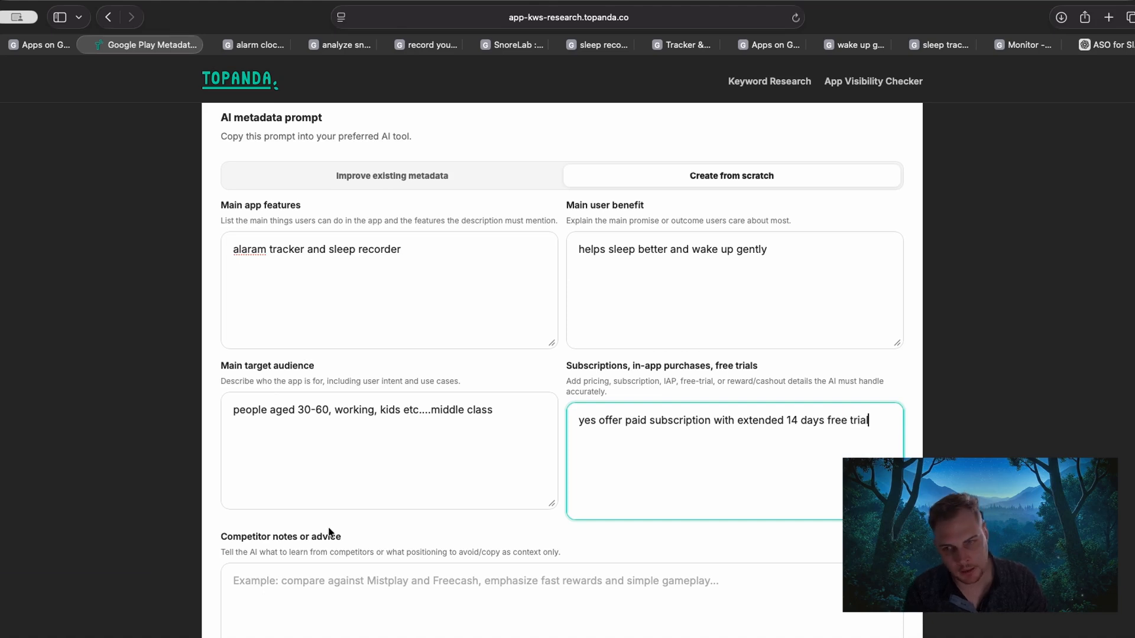
Enter "calm. headspace, better sleep and more" as the competitor notes or advice.
left_click(330, 576)
type("ca")
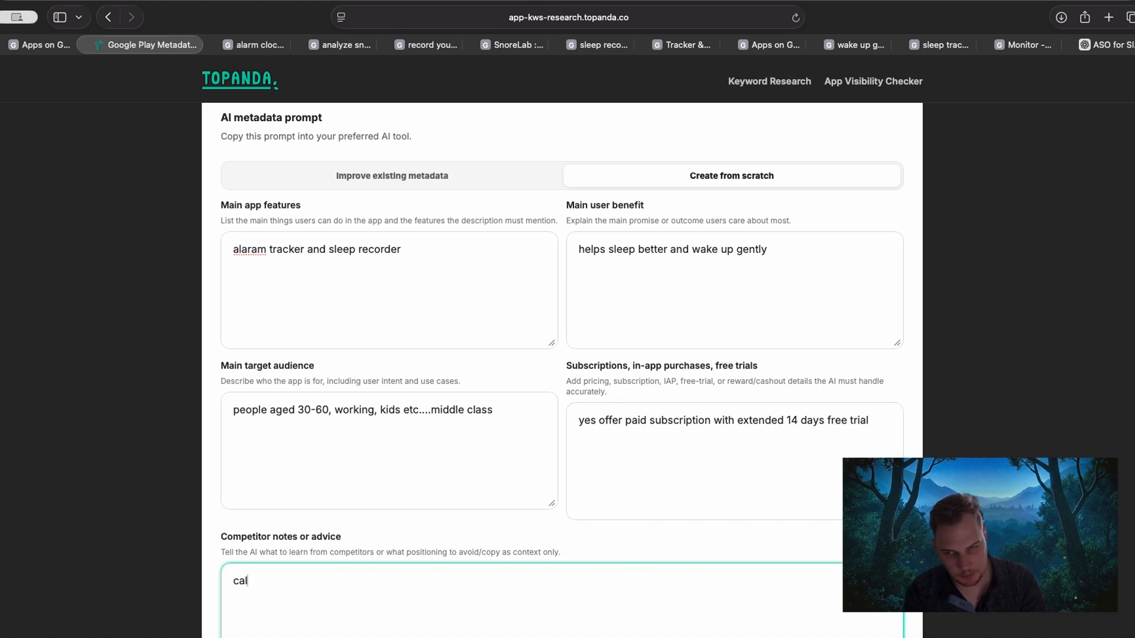
type("lm. head")
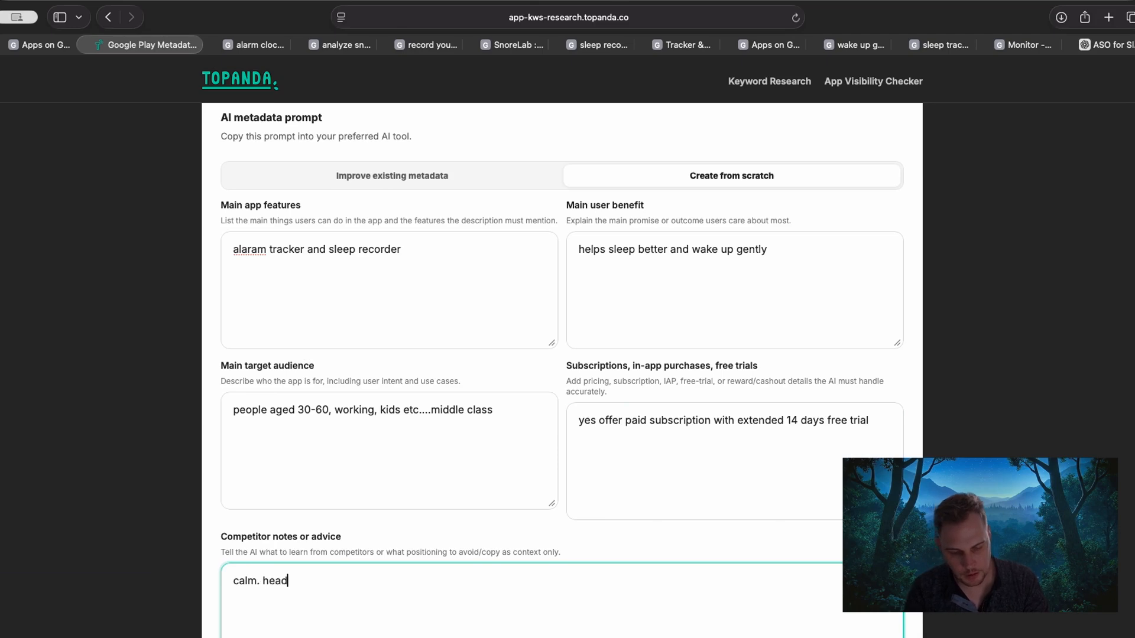
type("space, better")
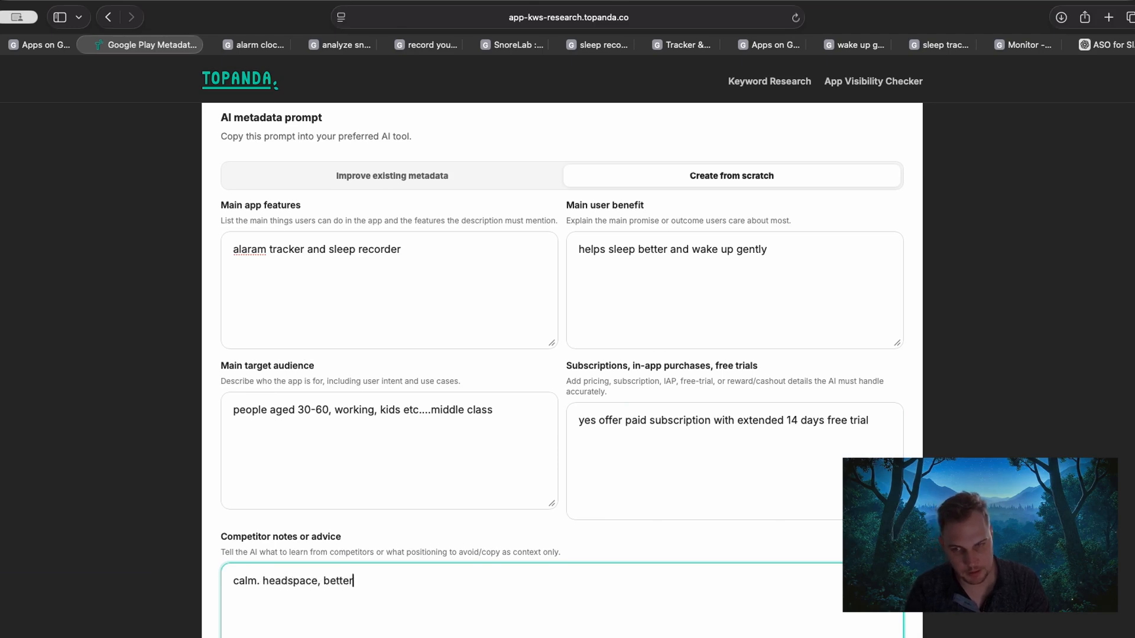
type(" sleep and more")
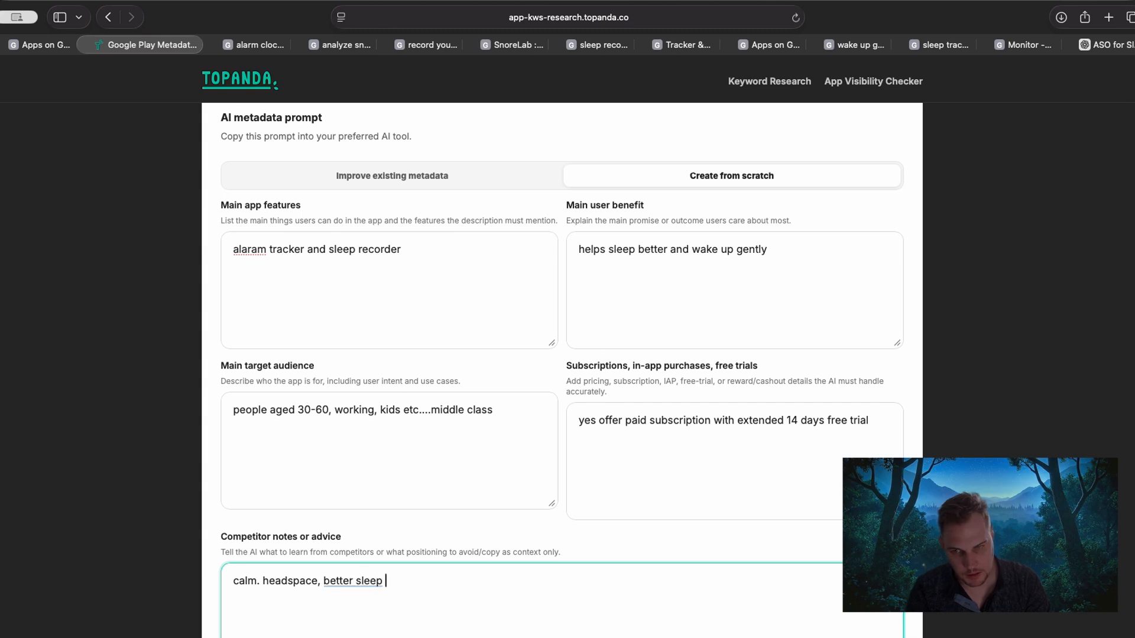
Correct "better sleep" to "bettersleep" in the competitor notes and copy the updated create-from-scratch prompt.
left_click(358, 584)
key("BackSpace")
left_click(424, 581)
scroll(153, 431, "down", 5)
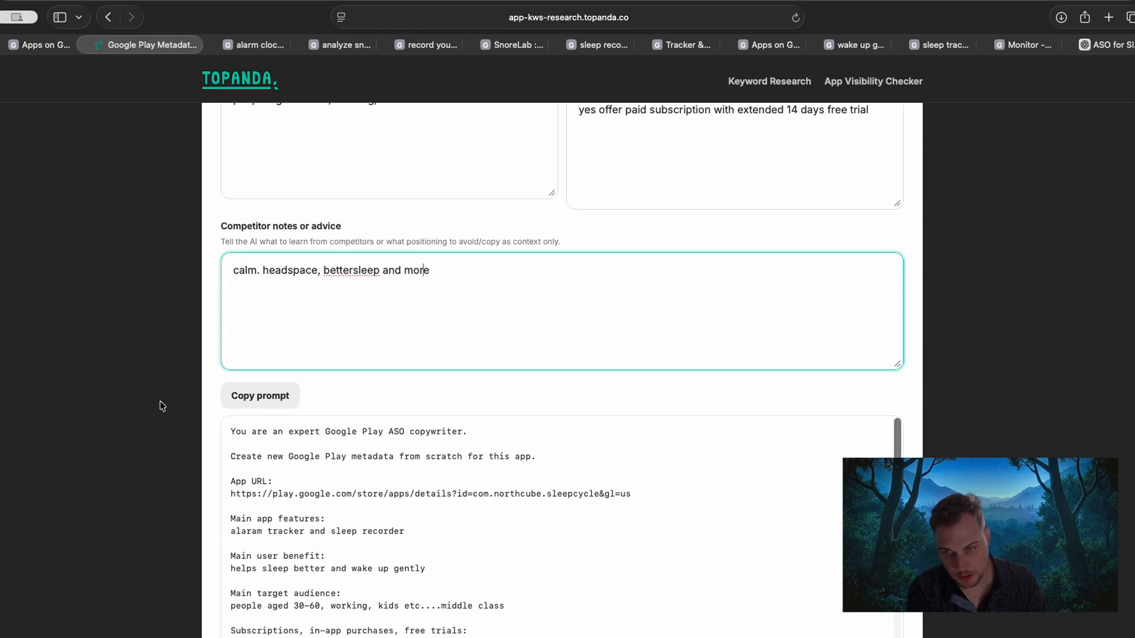
left_click(265, 396)
Review the generated prompt's priority keywords, competitor notes, competitor apps, app details and writing rules.
scroll(413, 454, "down", 5)
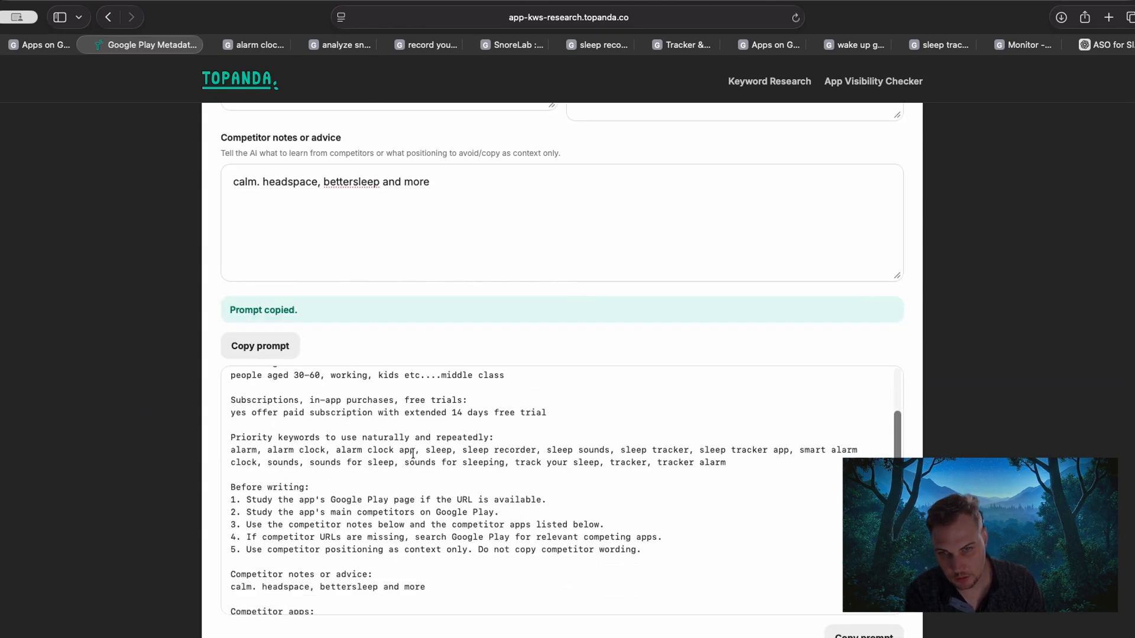
scroll(413, 454, "down", 5)
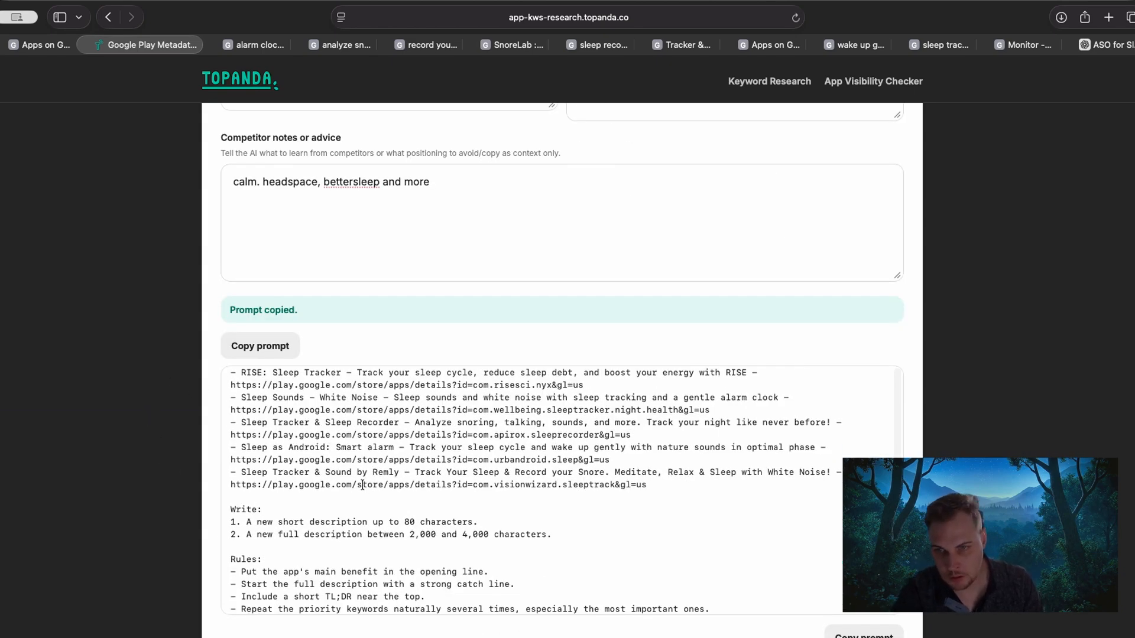
scroll(363, 484, "up", 15)
scroll(363, 484, "down", 10)
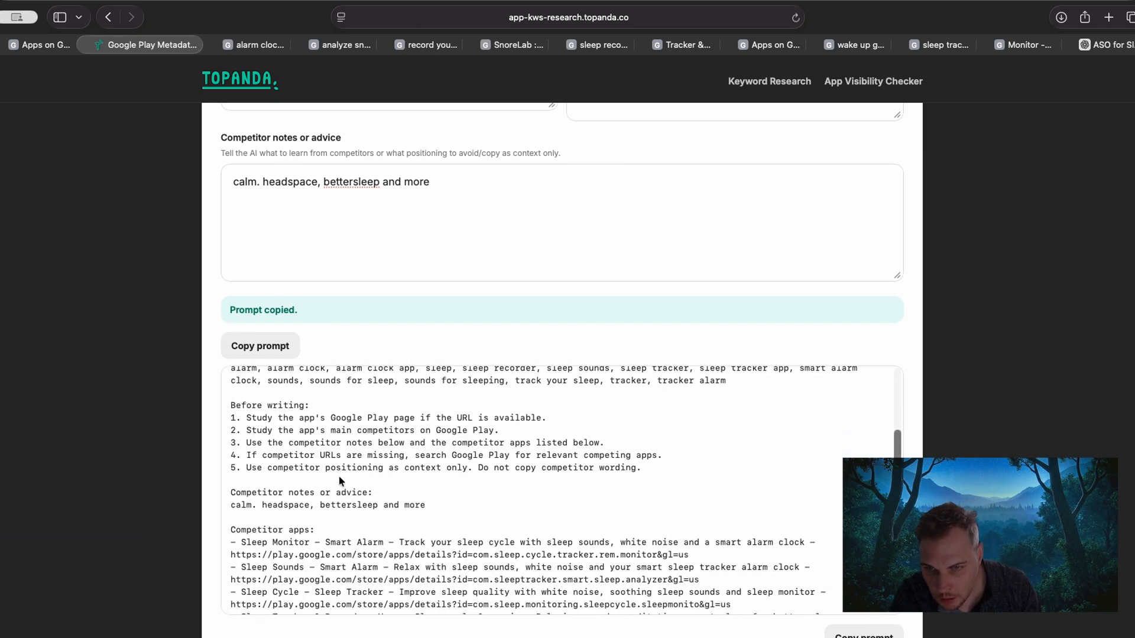
scroll(331, 482, "down", 1)
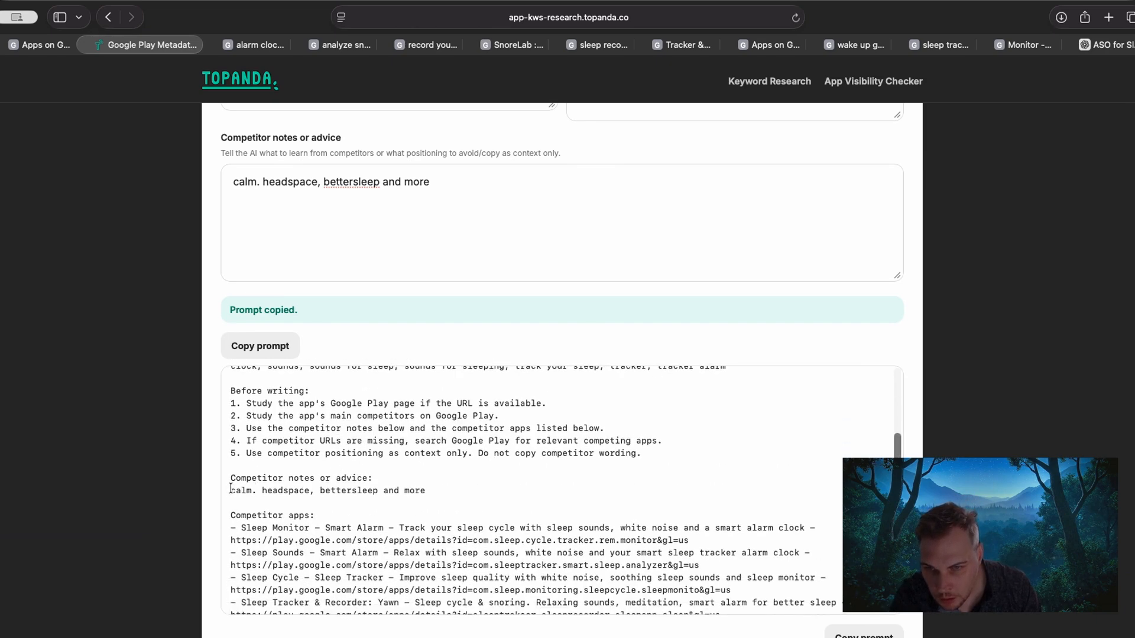
left_click_drag(230, 488, 314, 490)
left_click(386, 512)
scroll(385, 512, "down", 2)
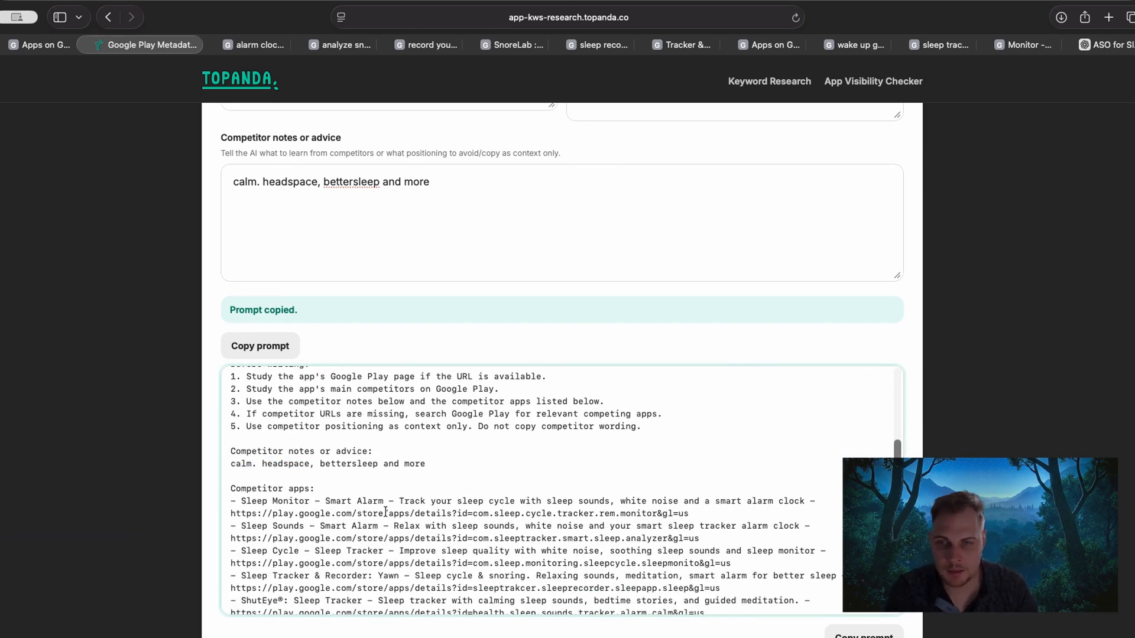
scroll(380, 495, "down", 2)
left_click_drag(233, 459, 324, 495)
scroll(363, 541, "down", 3)
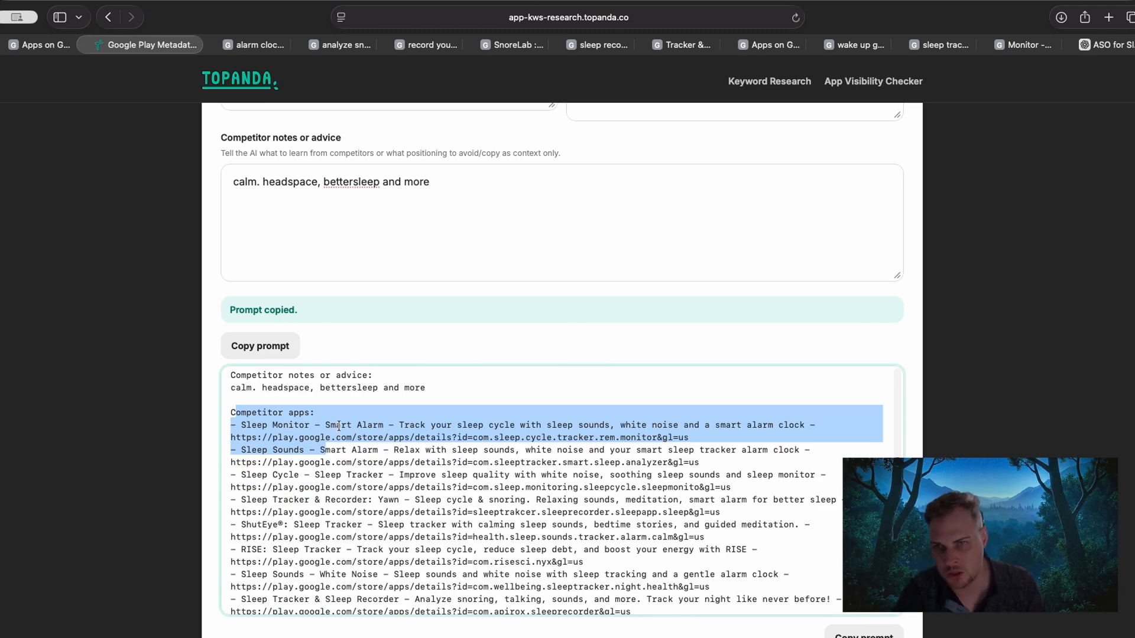
scroll(393, 483, "up", 10)
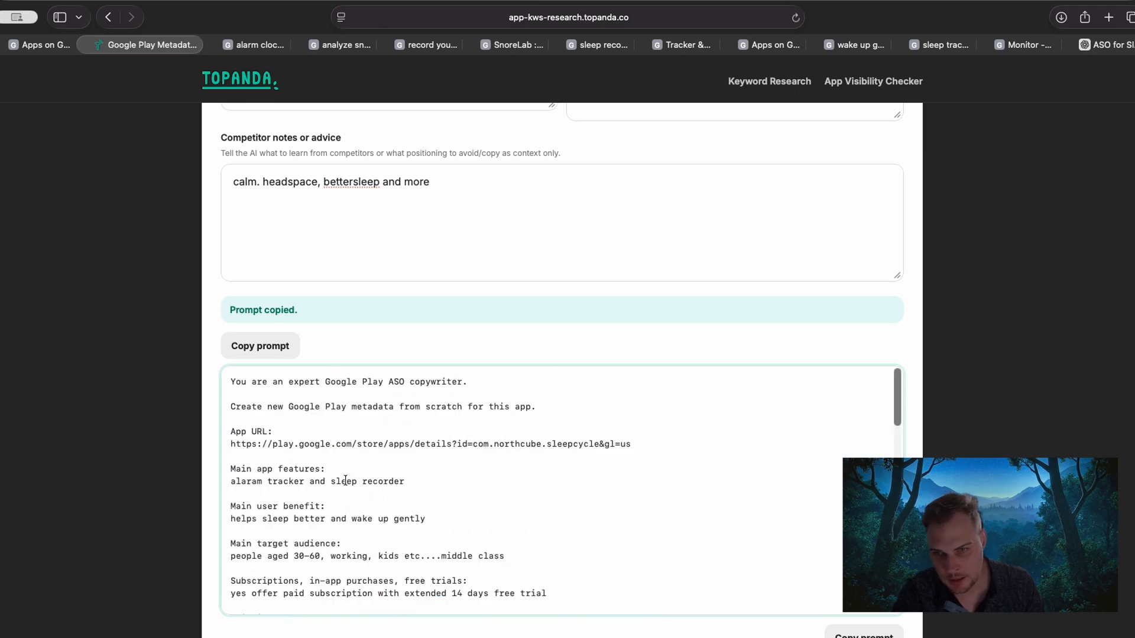
left_click_drag(239, 466, 316, 466)
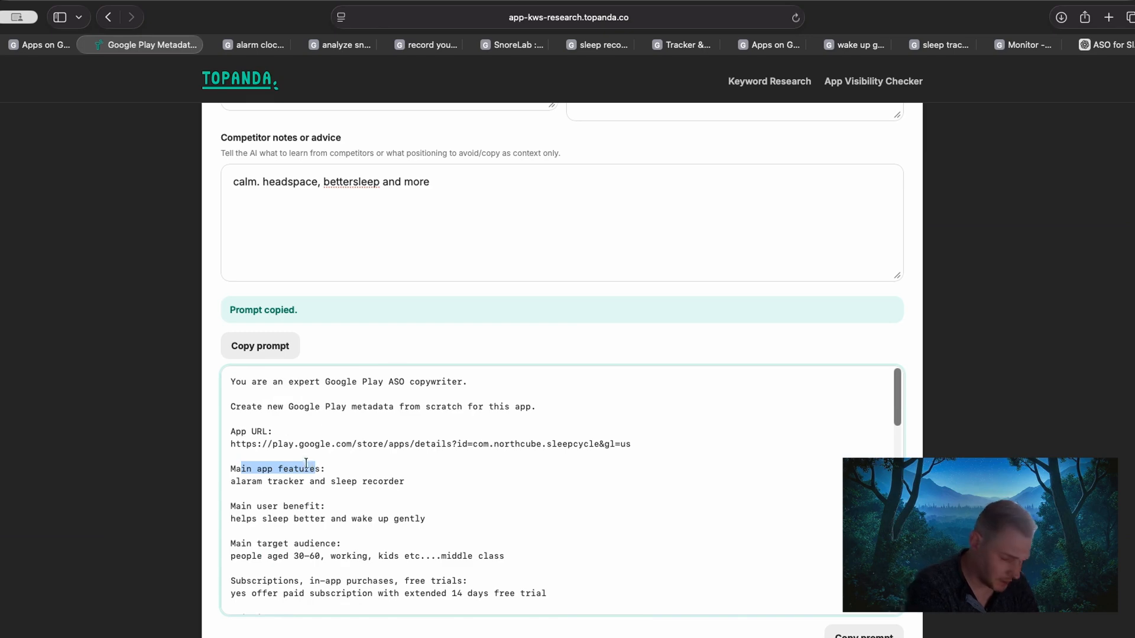
scroll(306, 480, "down", 15)
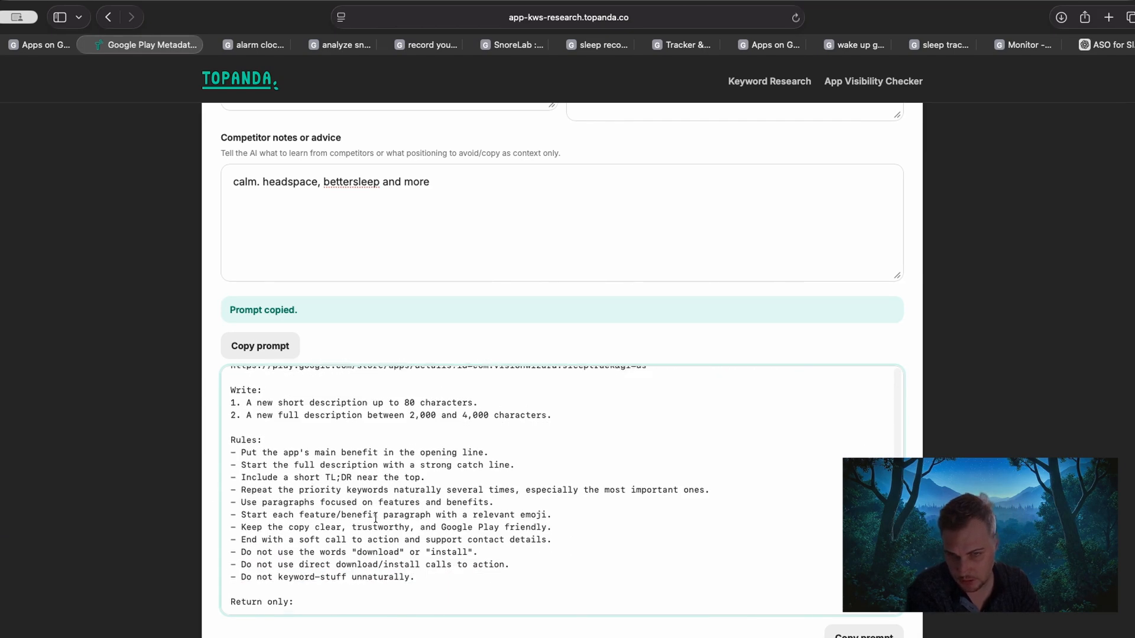
scroll(251, 468, "down", 2)
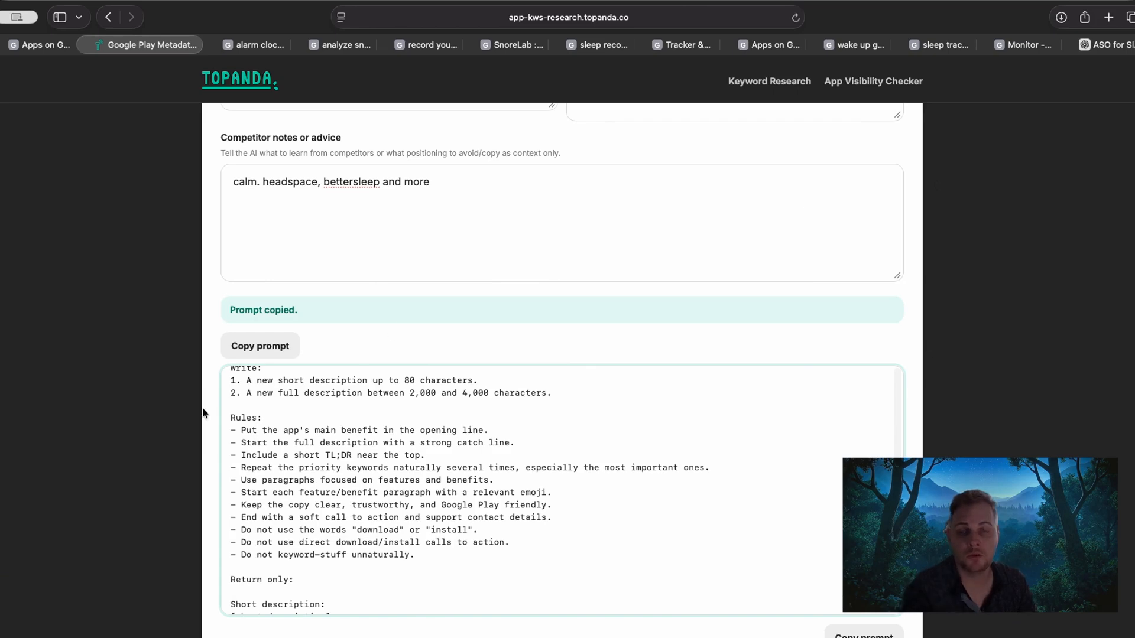
Copy the create-from-scratch prompt again and submit it in a new ChatGPT chat in a separate tab.
left_click(276, 355)
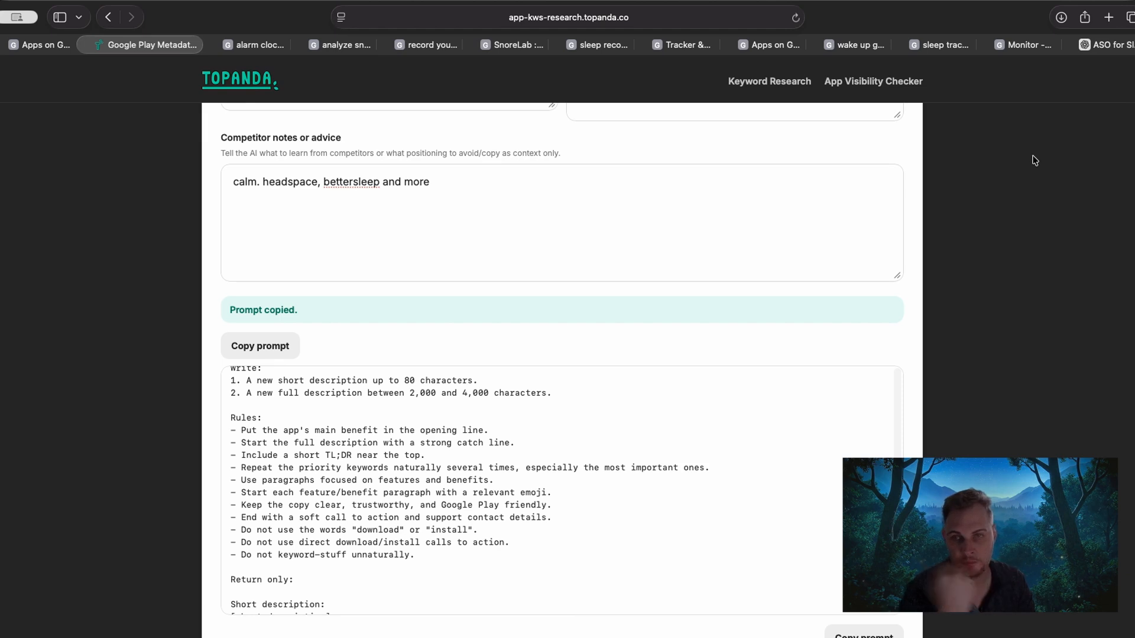
left_click(1109, 17)
type("chat")
key("Return")
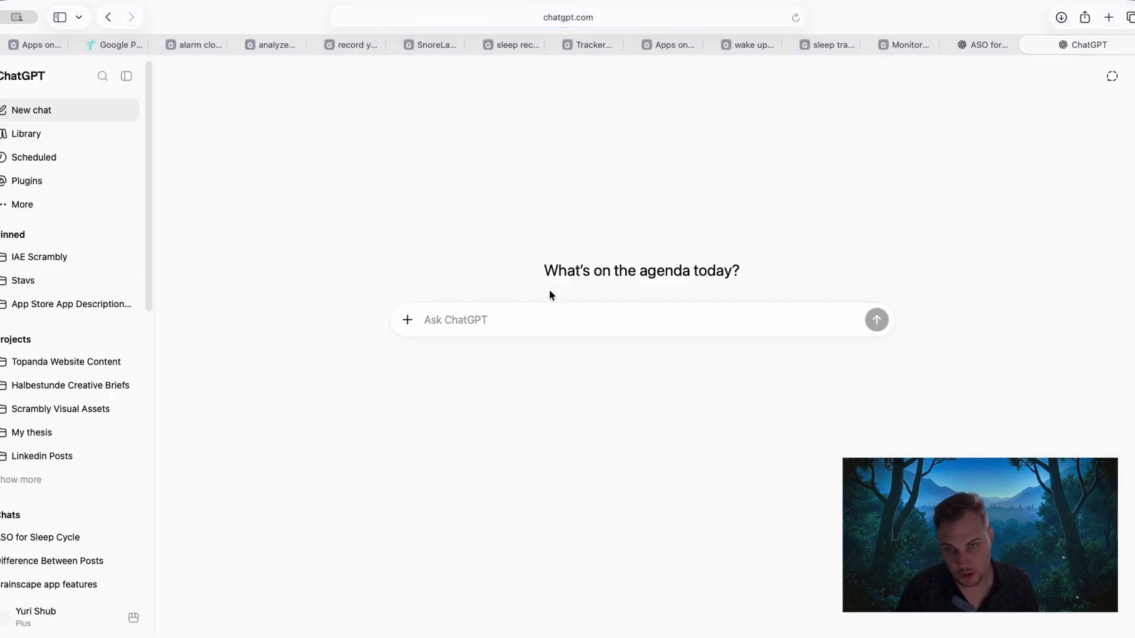
left_click(540, 322)
key("super+v")
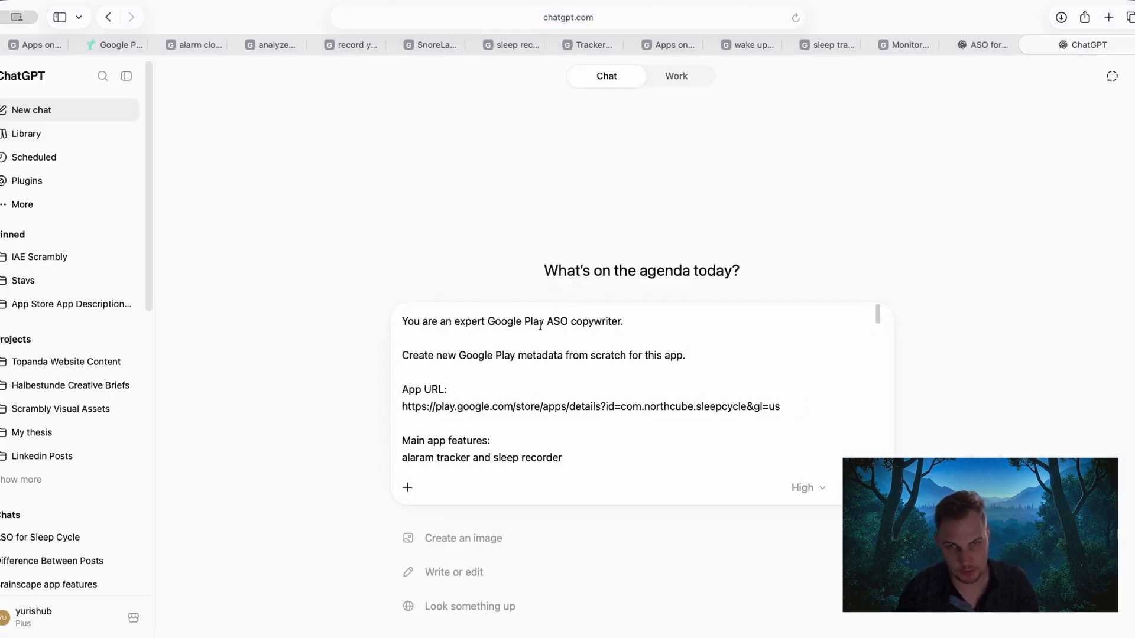
key("Return")
Go to the ASO for Sleep Cycle chat, check the generated short and full descriptions, and copy the whole text.
left_click(980, 43)
scroll(317, 300, "down", 2)
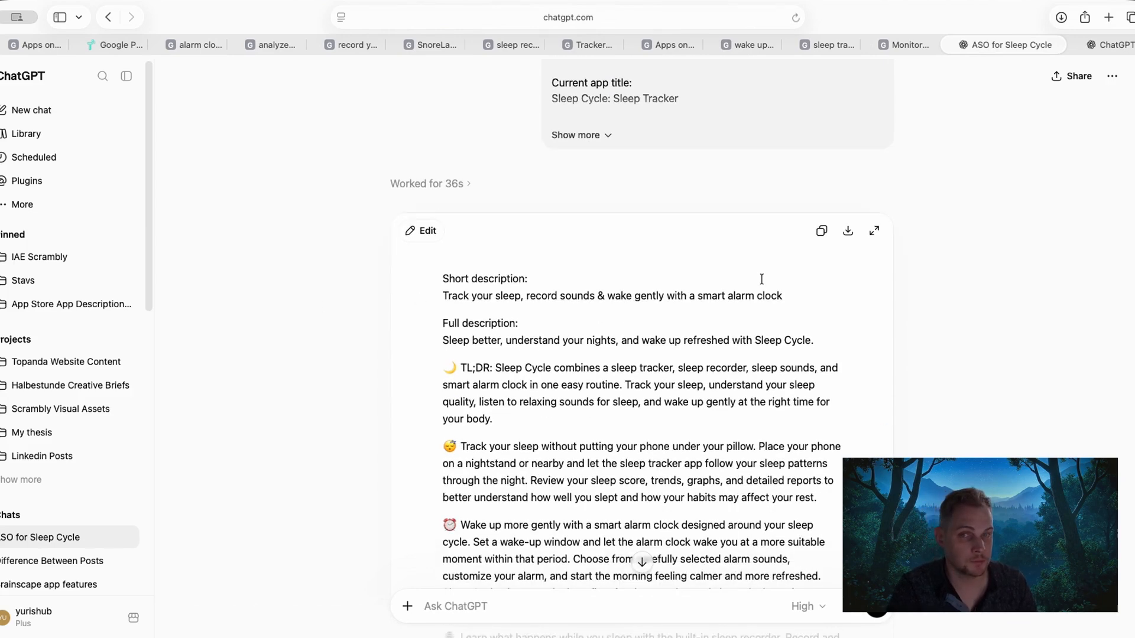
left_click_drag(444, 279, 547, 283)
left_click(509, 323)
scroll(510, 322, "down", 15)
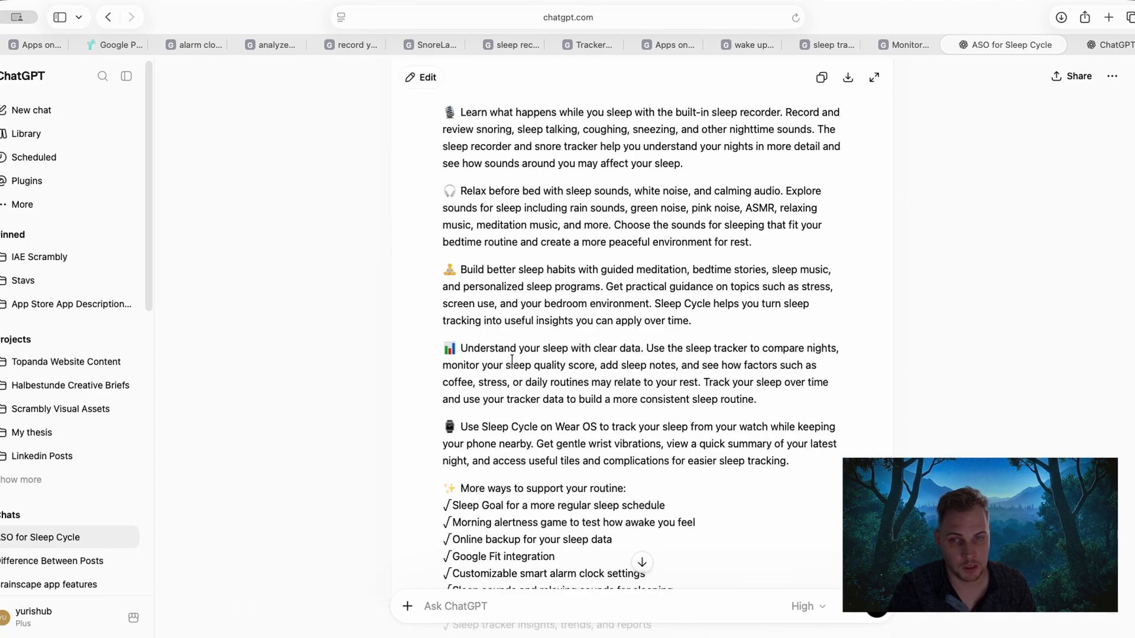
scroll(512, 360, "up", 15)
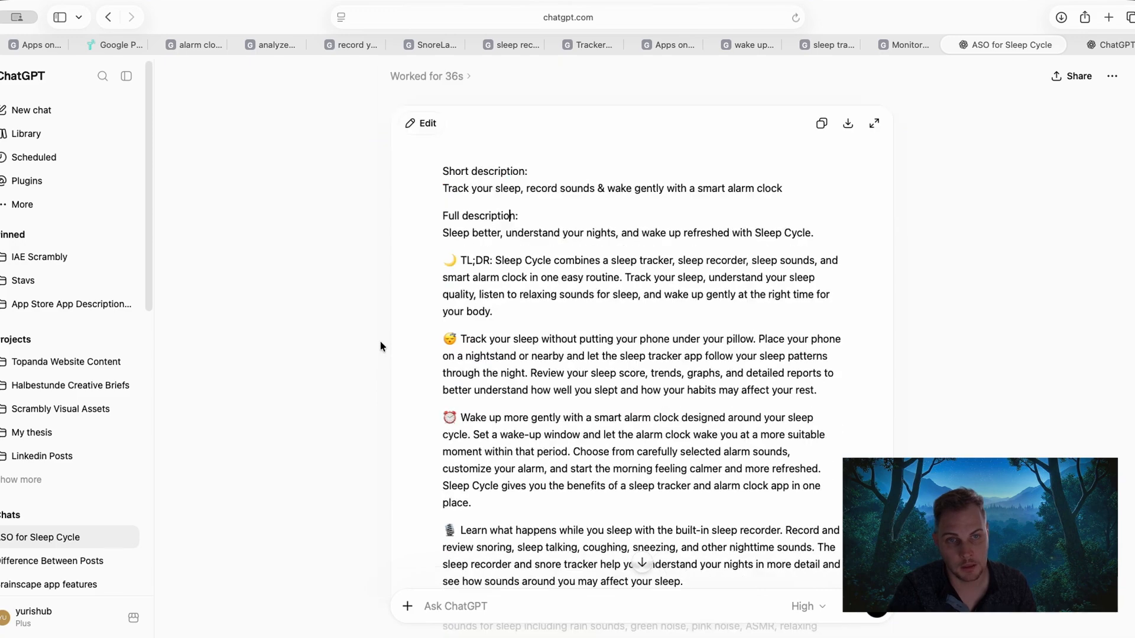
left_click(821, 123)
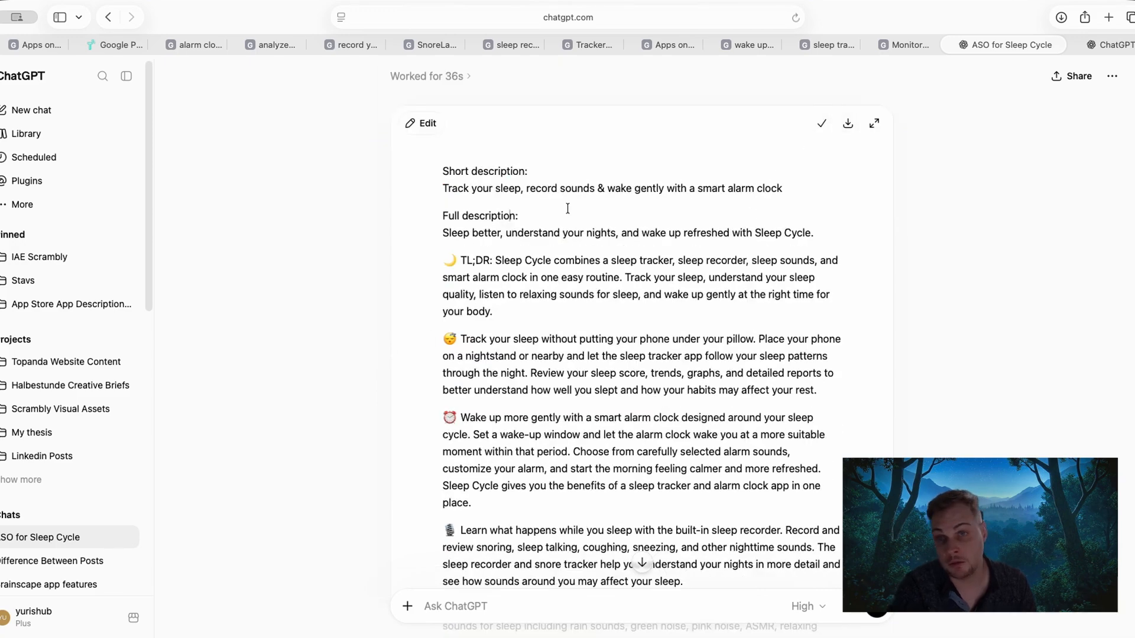
Return to Topanda and replace the entire New Full description with the text copied from ChatGPT.
left_click(102, 44)
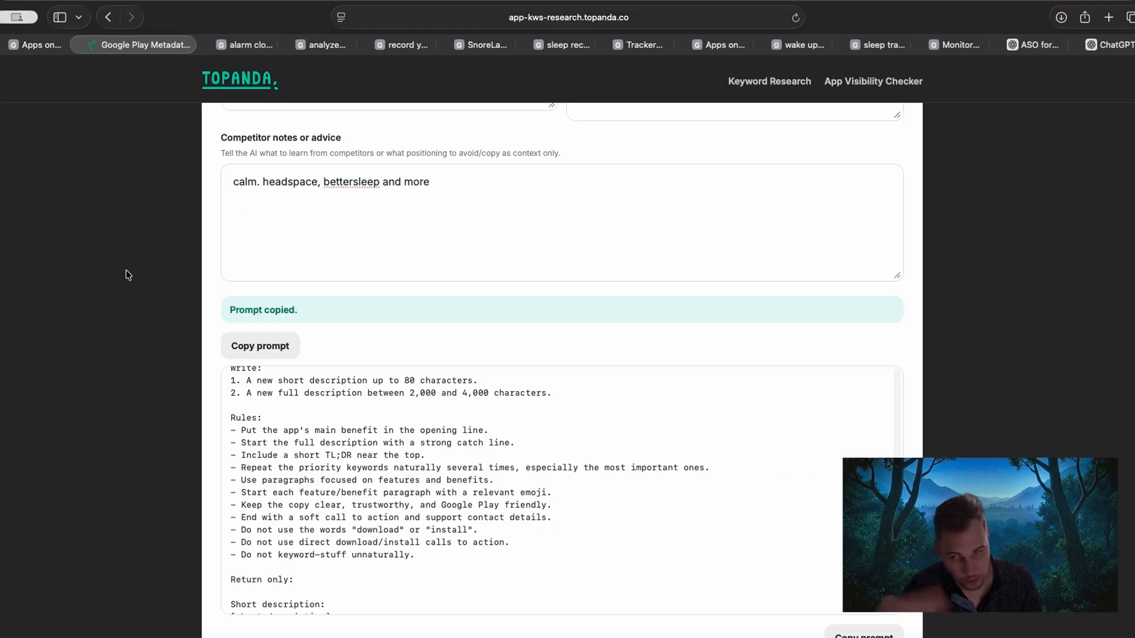
scroll(149, 328, "down", 3)
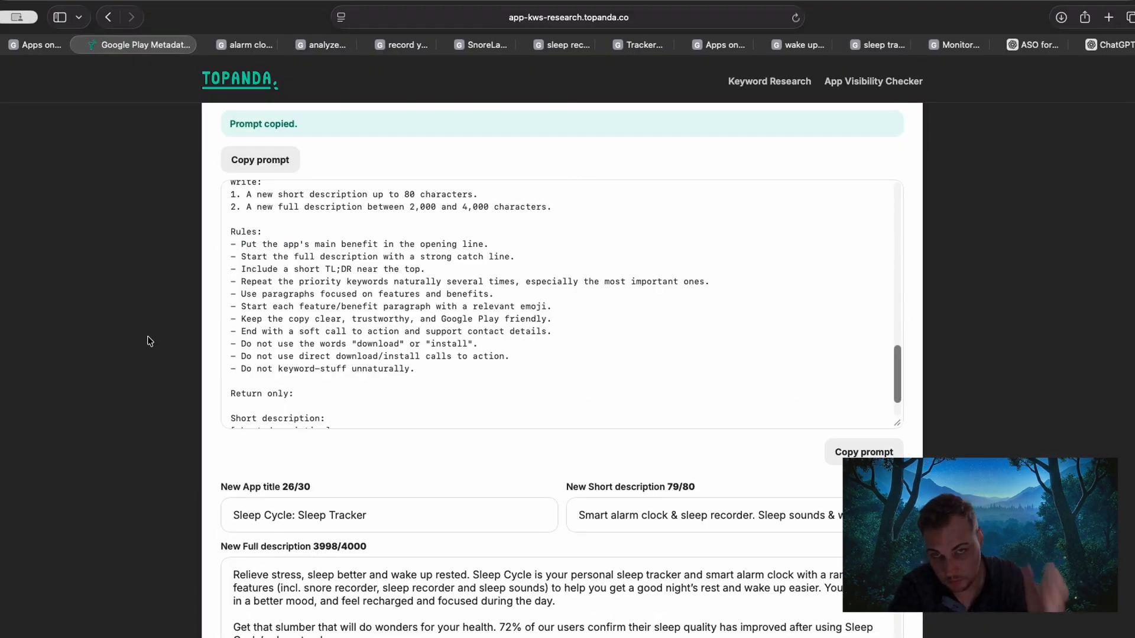
scroll(153, 346, "down", 5)
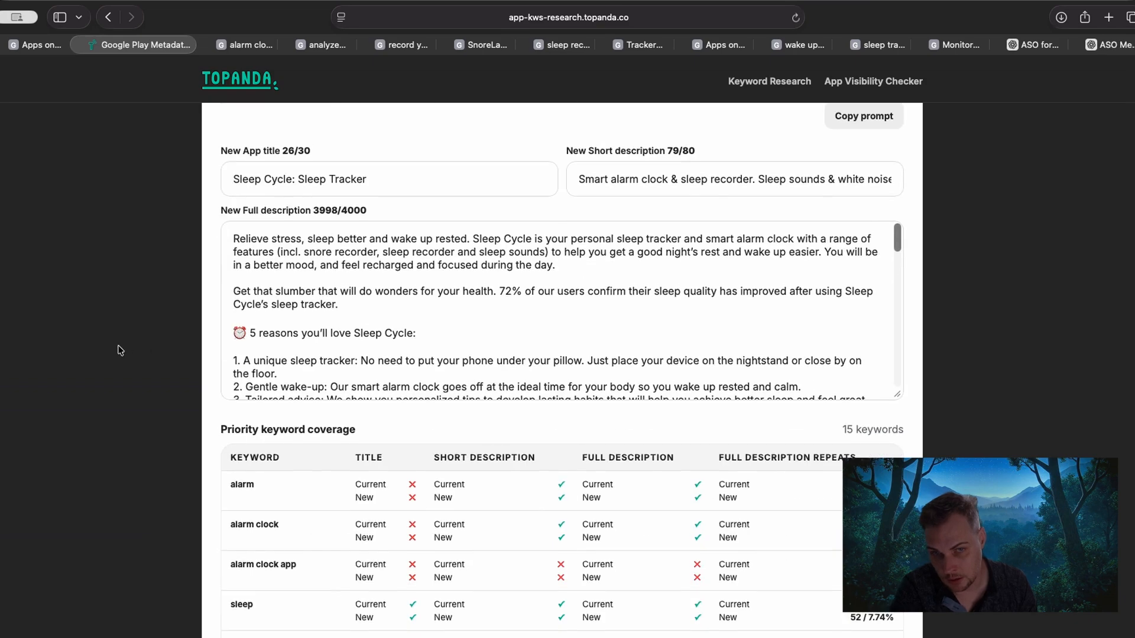
scroll(110, 346, "up", 2)
left_click(344, 390)
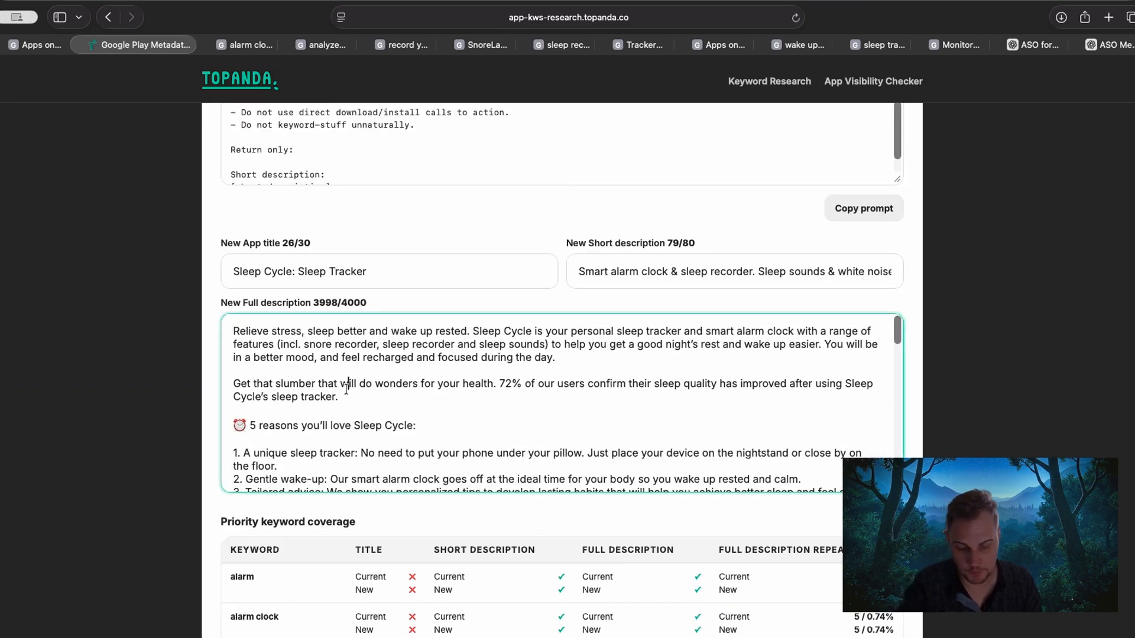
key("super+a")
key("BackSpace")
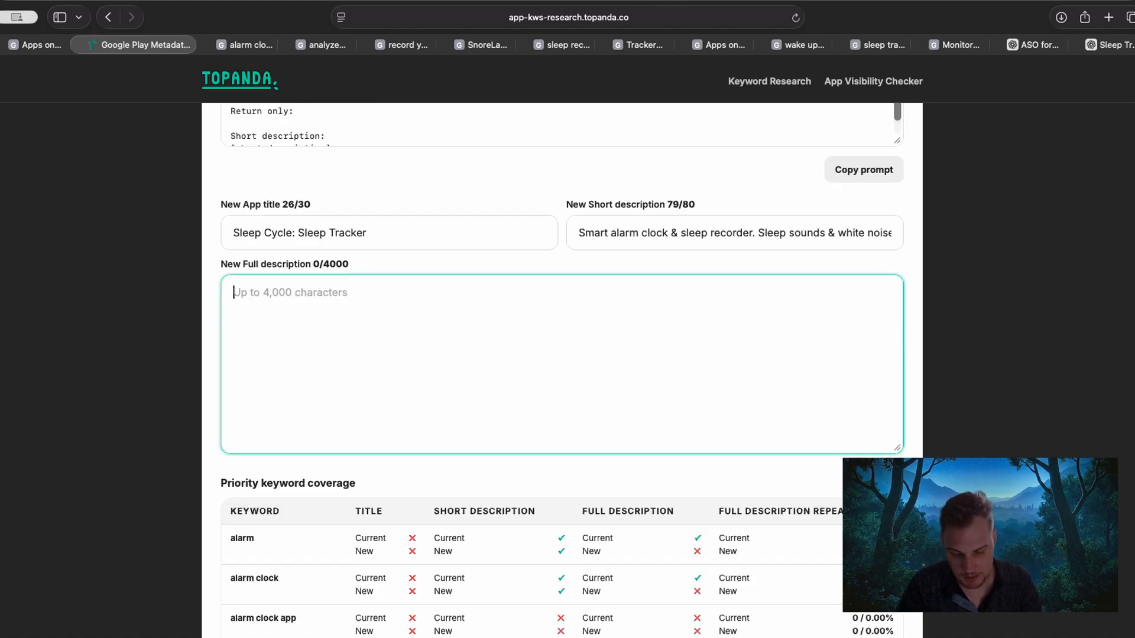
key("super+v")
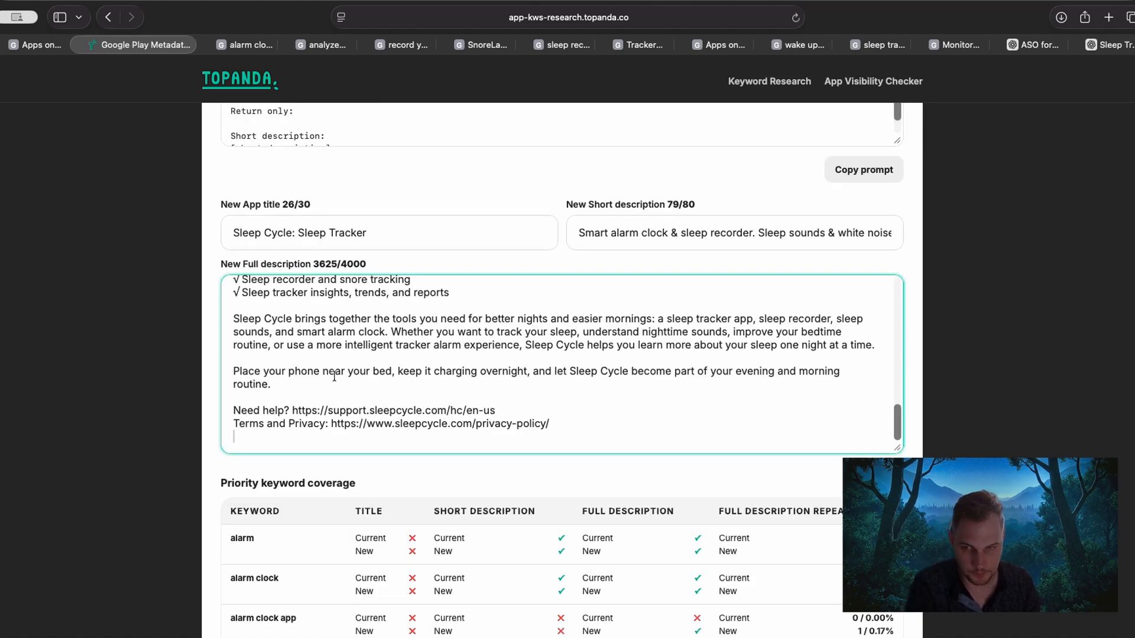
Replace the New Short description with "Track your sleep, record sounds & wake gently with a smart alarm clock" from the pasted text.
scroll(349, 390, "up", 10)
scroll(296, 449, "down", 6)
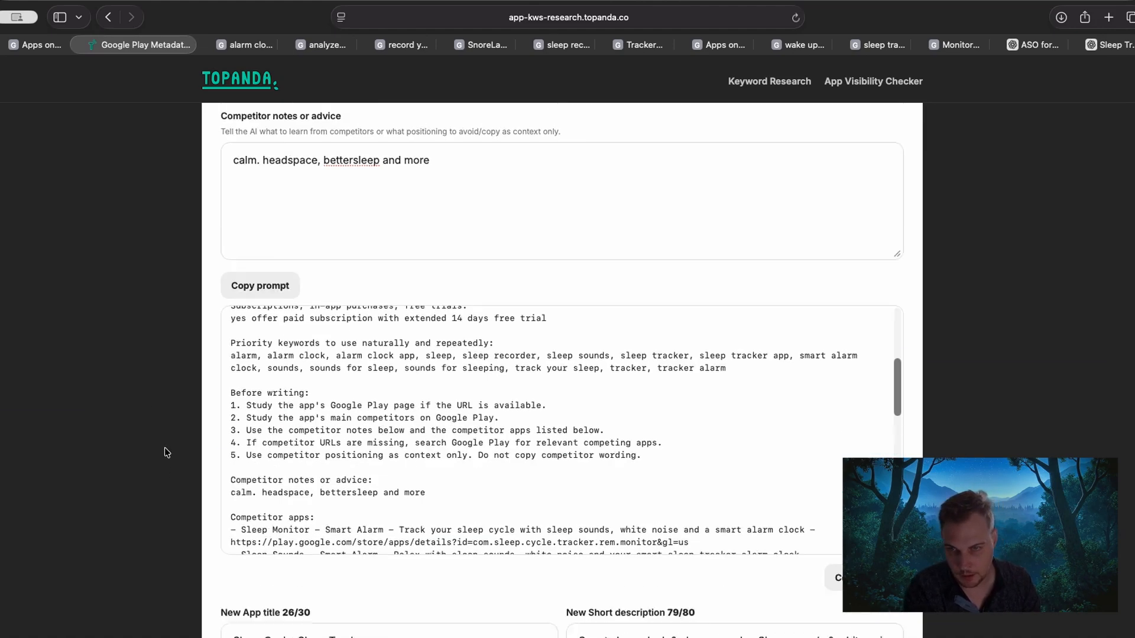
left_click_drag(588, 472, 229, 465)
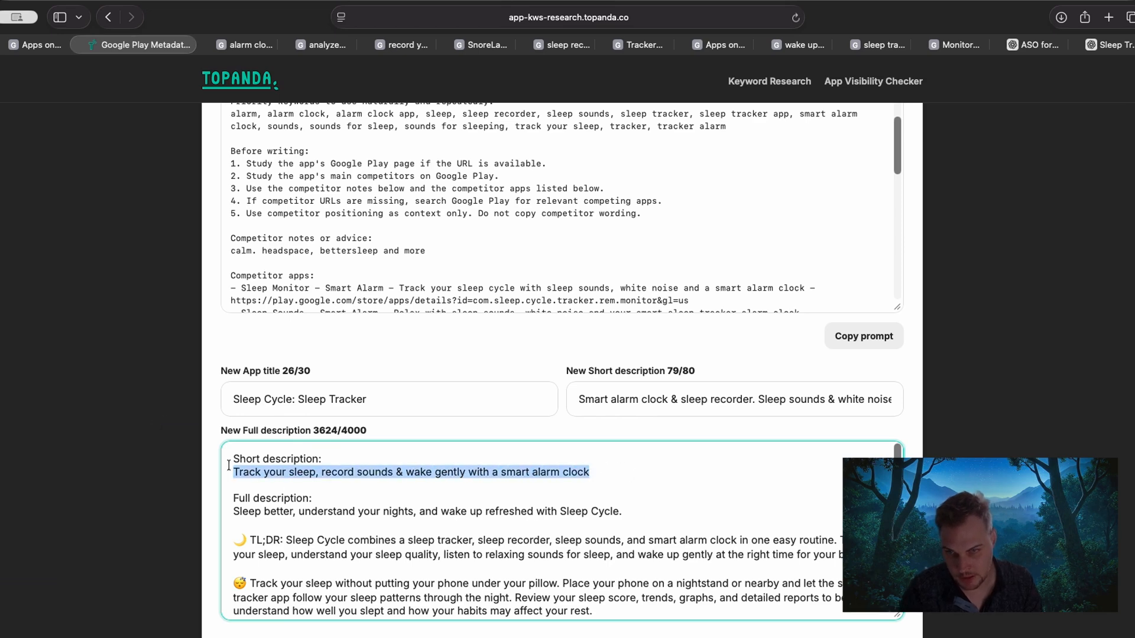
triple_click(704, 400)
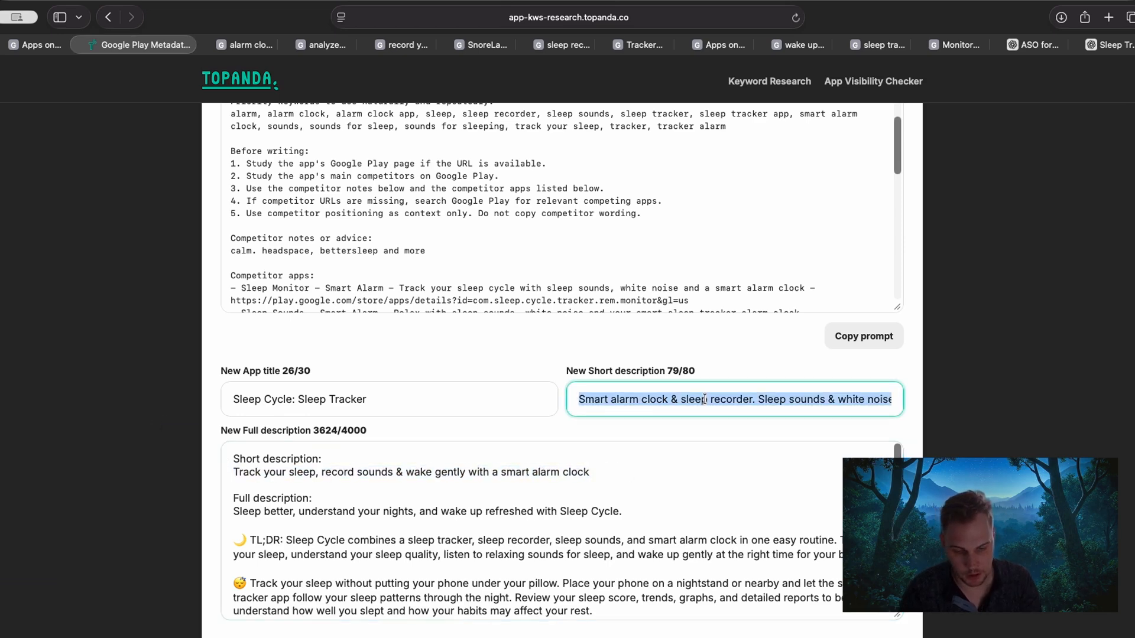
key("cmd+v")
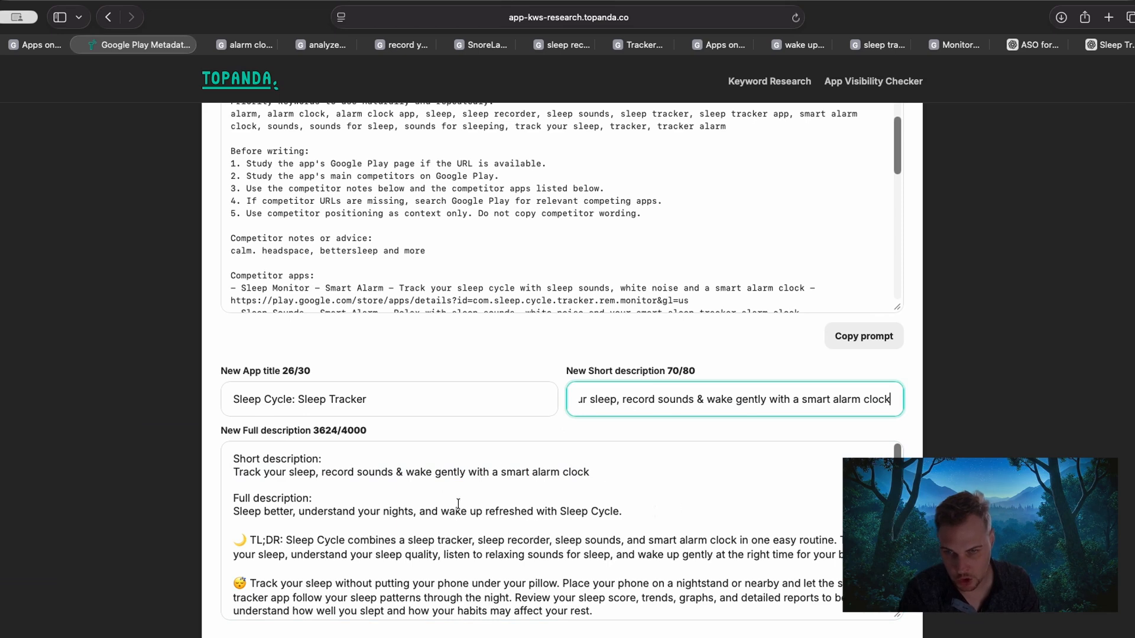
Delete the short description block, the "Full description:" label and the leftover blank line from the start of the New Full description.
left_click_drag(458, 504, 231, 459)
key("BackSpace")
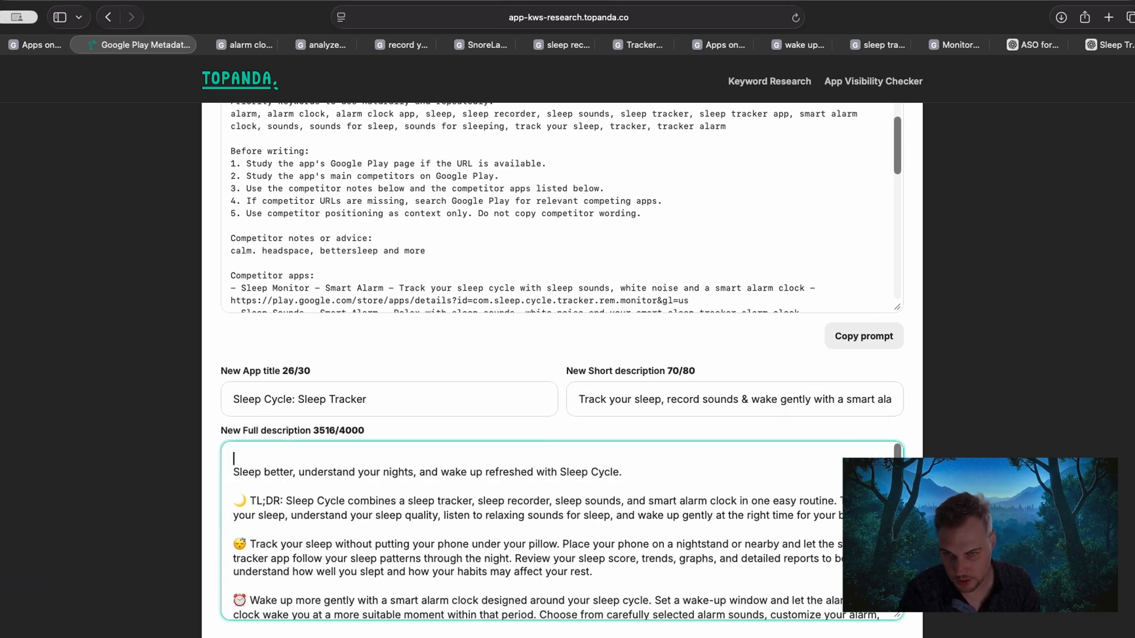
left_click(235, 472)
key("BackSpace")
left_click(127, 383)
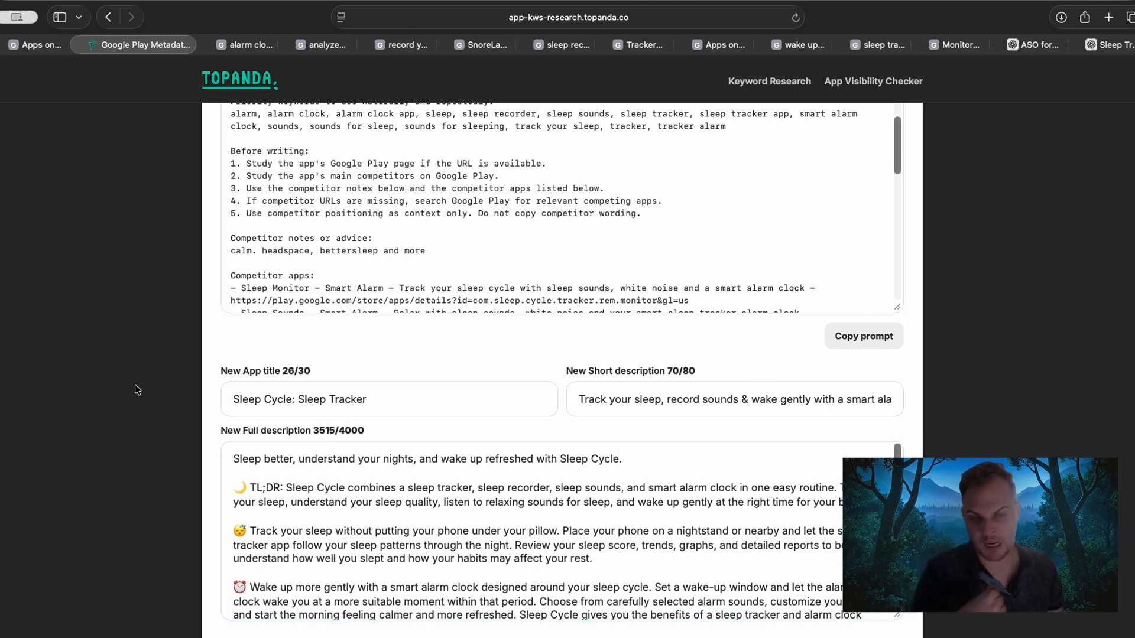
Set the AI metadata prompt to Improve existing metadata, and review the app's current short description and the priority keyword selection.
scroll(134, 386, "up", 1)
scroll(134, 392, "up", 2)
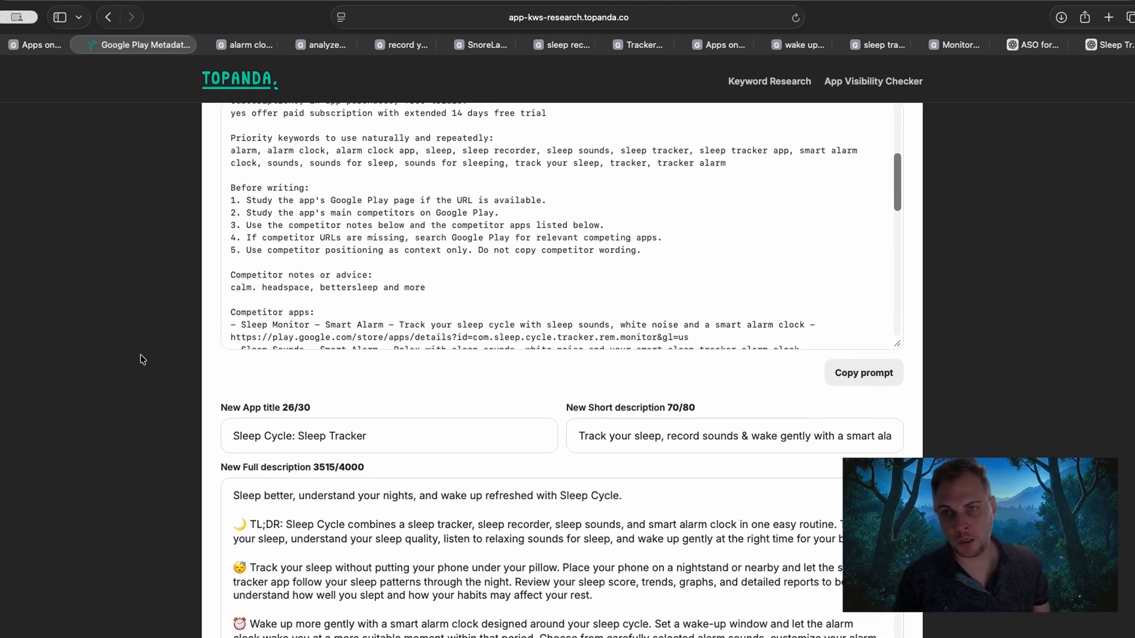
scroll(142, 359, "up", 20)
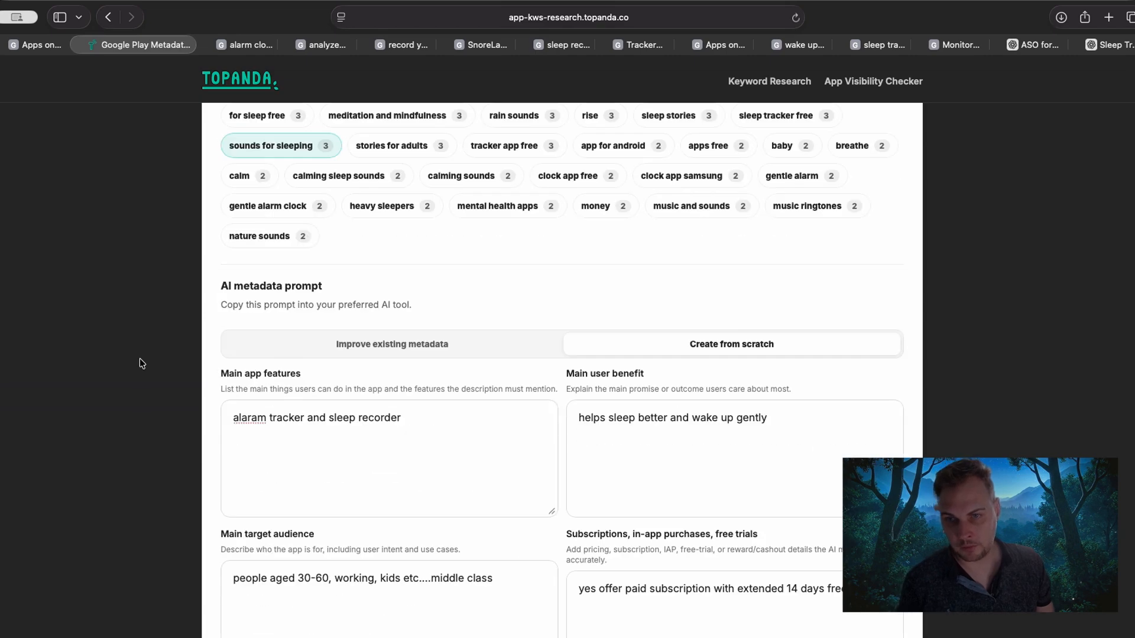
left_click(331, 350)
scroll(193, 313, "up", 15)
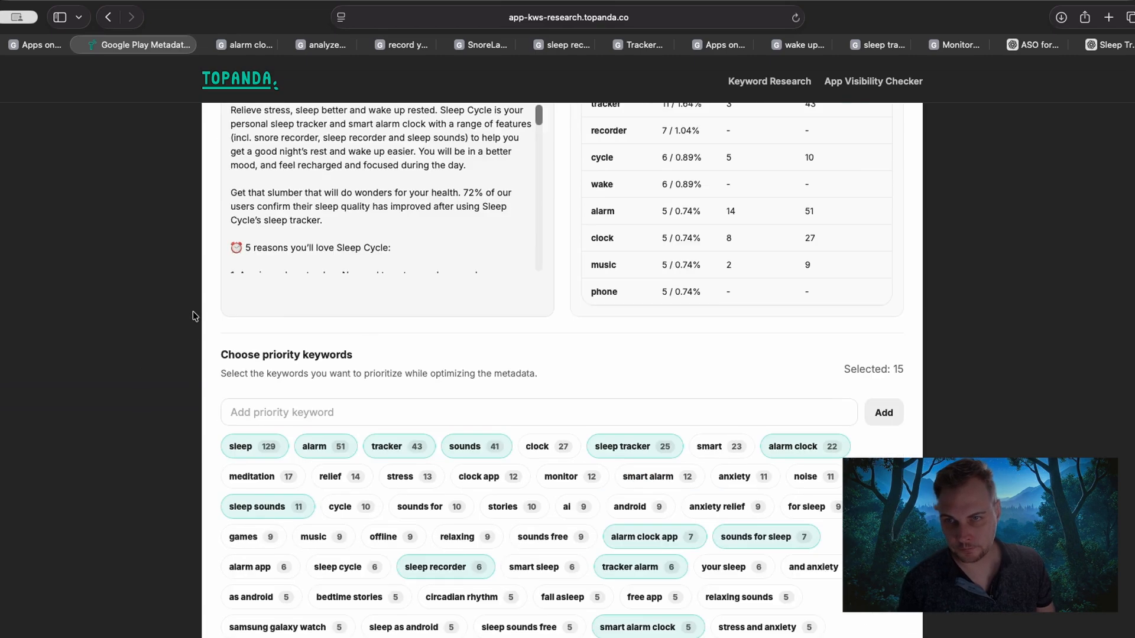
scroll(192, 311, "up", 3)
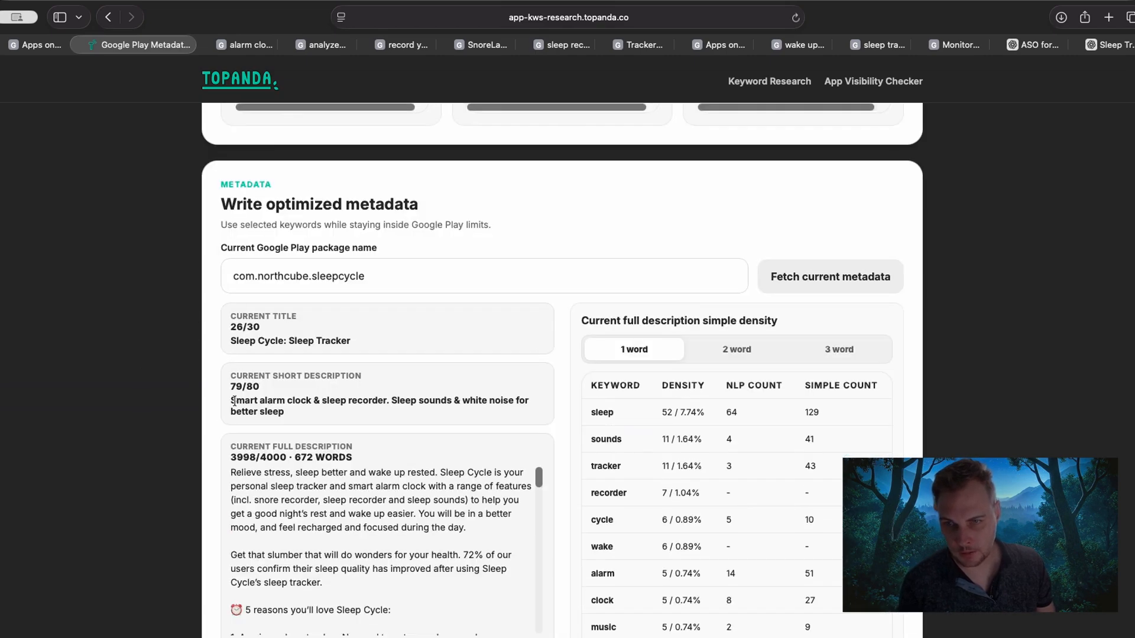
left_click_drag(234, 402, 312, 401)
left_click(372, 401)
scroll(157, 394, "down", 12)
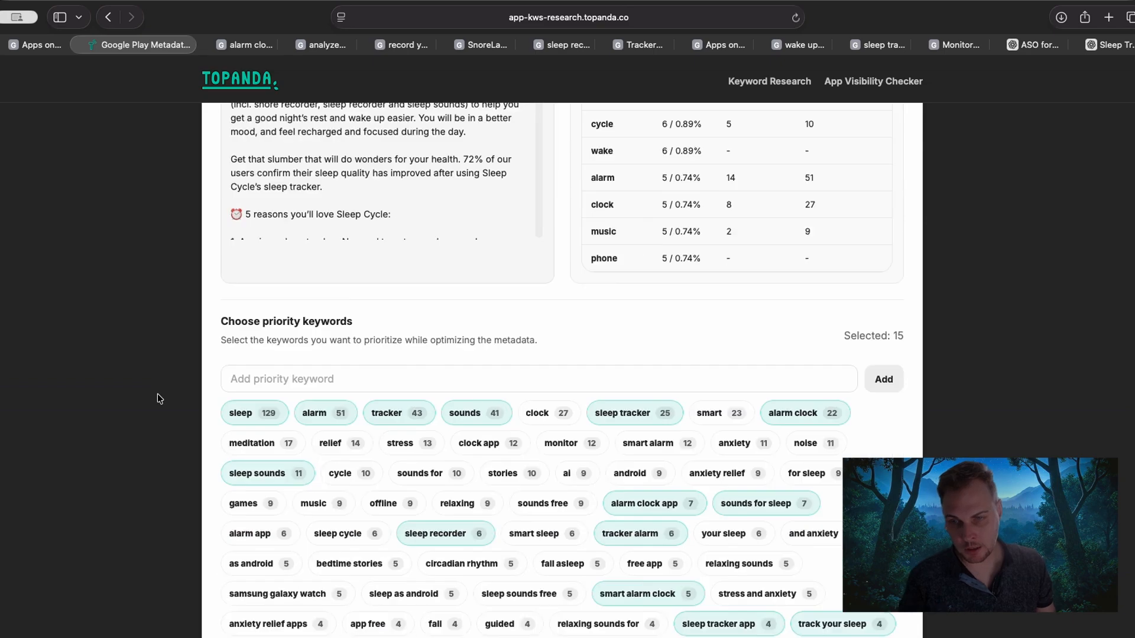
Replace "Sleep Tracker" in the New App title with "Smart Alarm Clock".
scroll(157, 393, "down", 15)
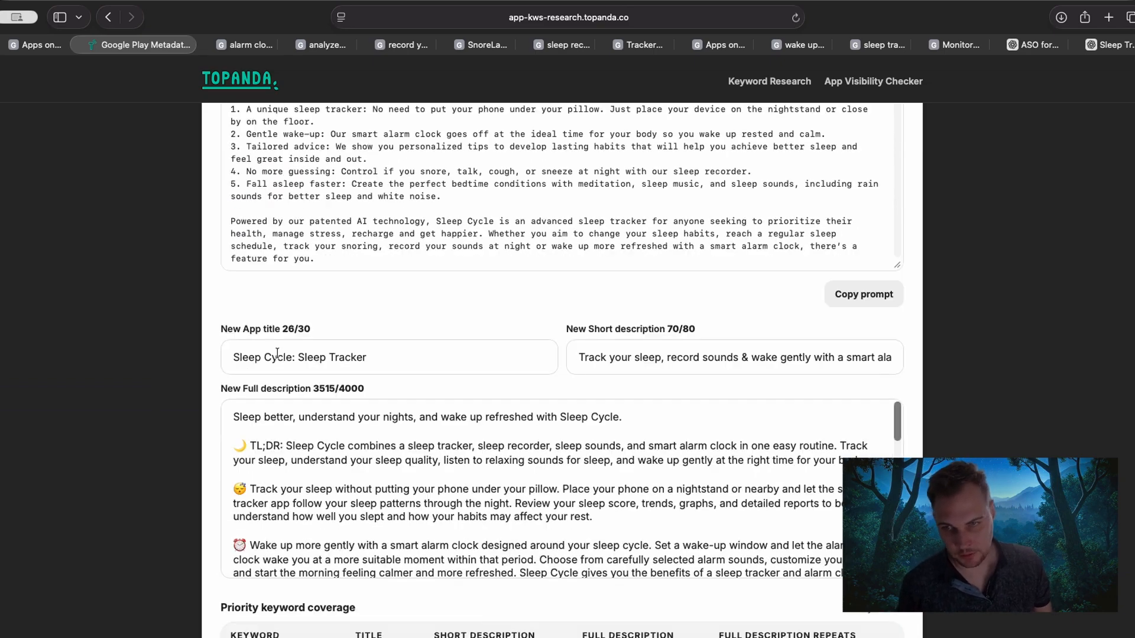
left_click(290, 358)
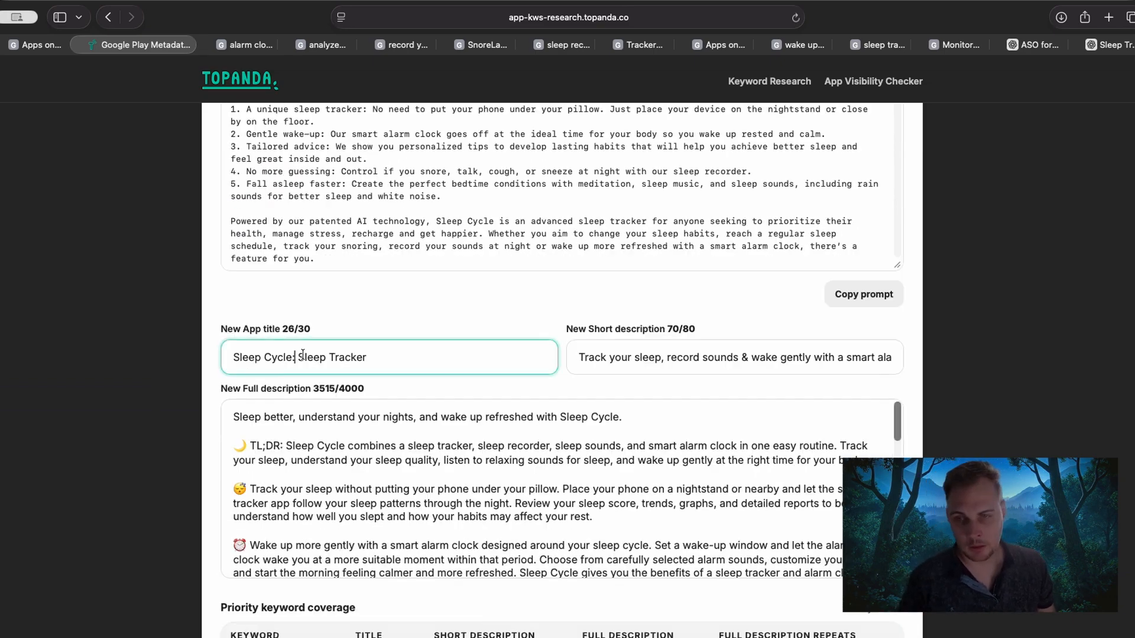
key("shift+super+Right")
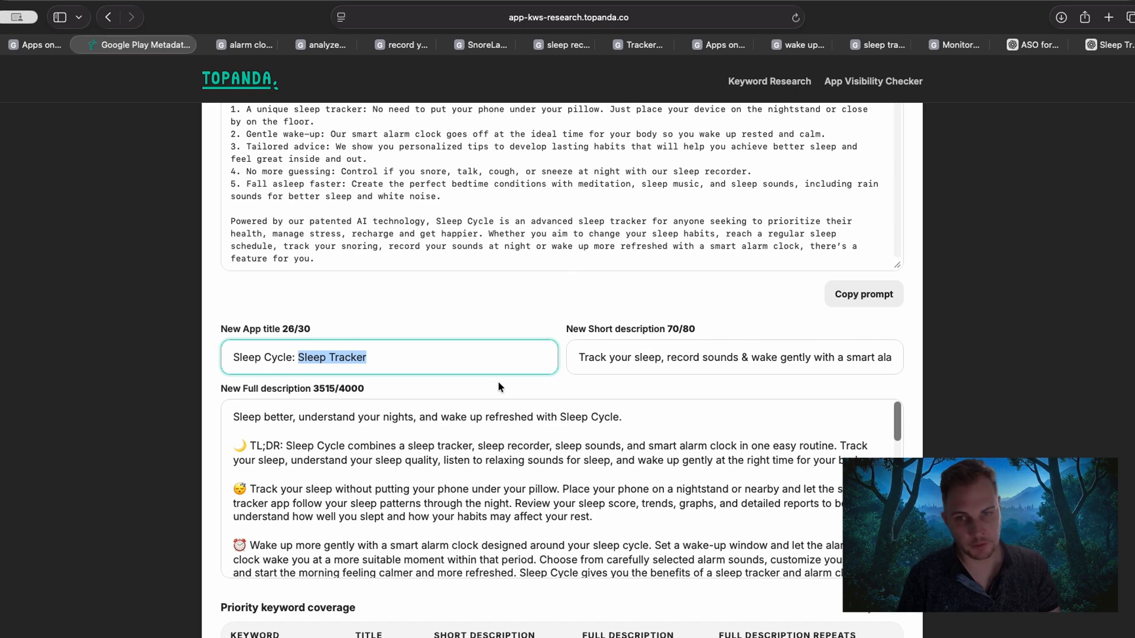
type("Smart ")
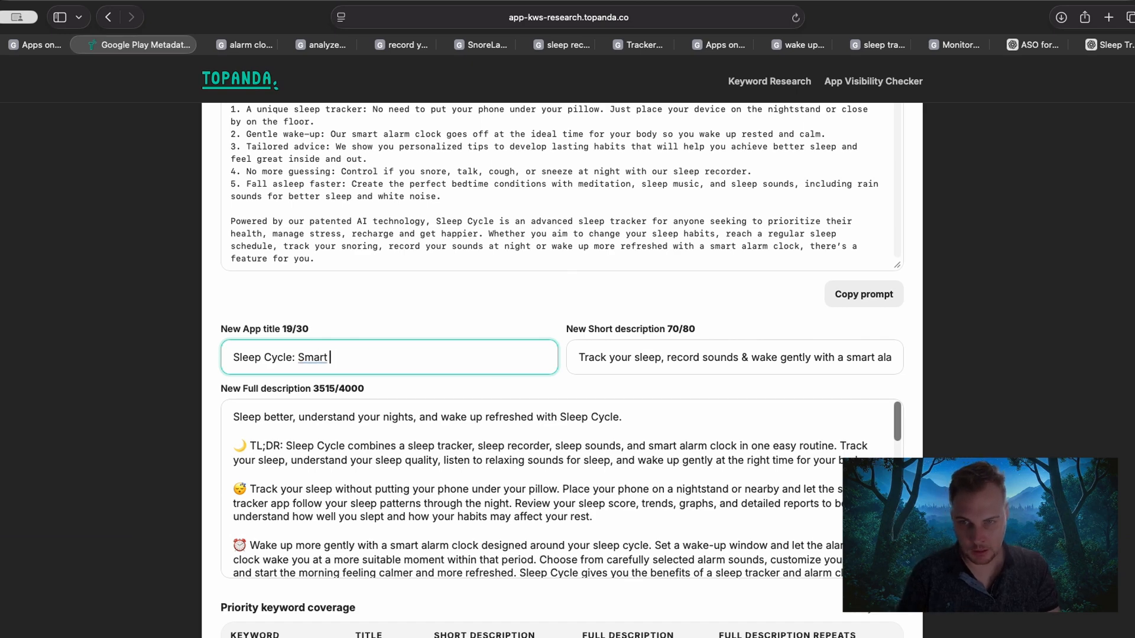
type("Alarm ")
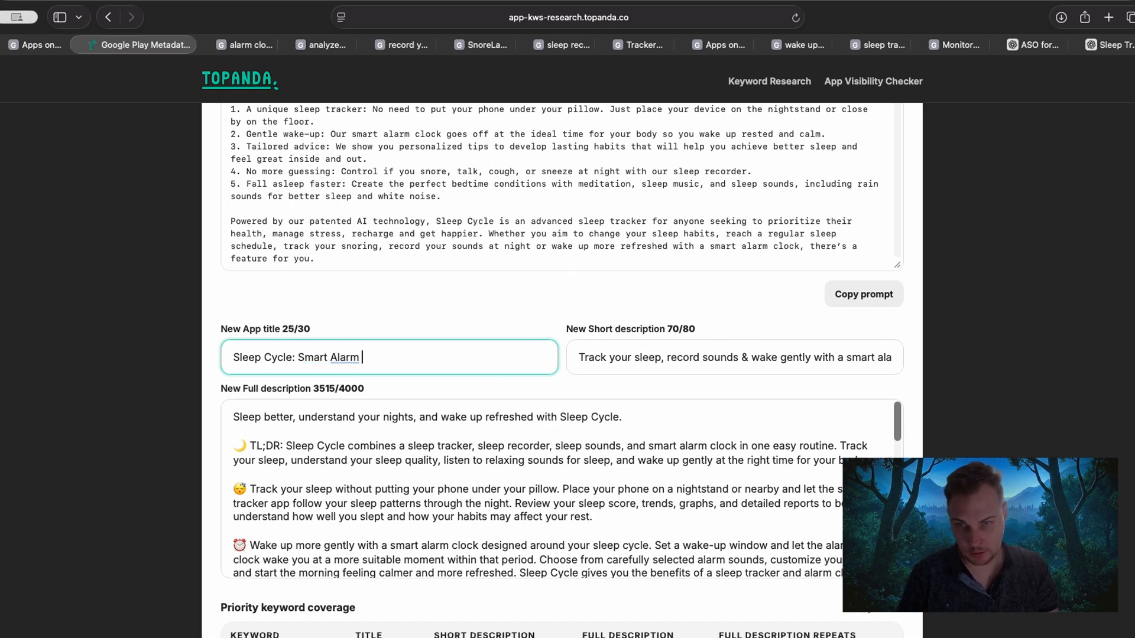
type("Clock")
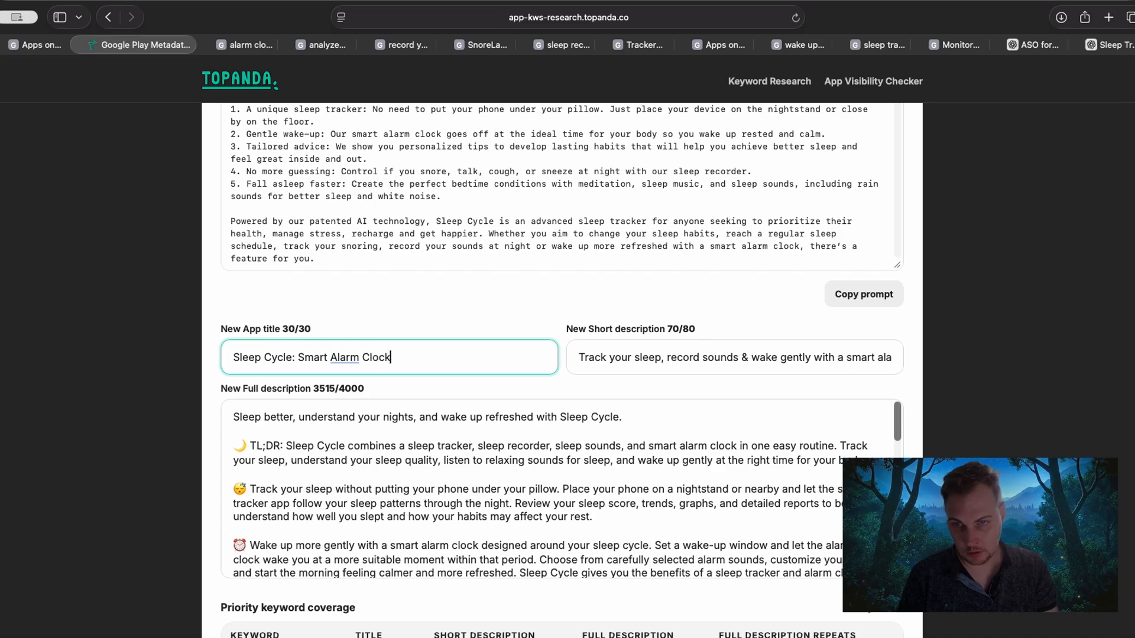
left_click(181, 420)
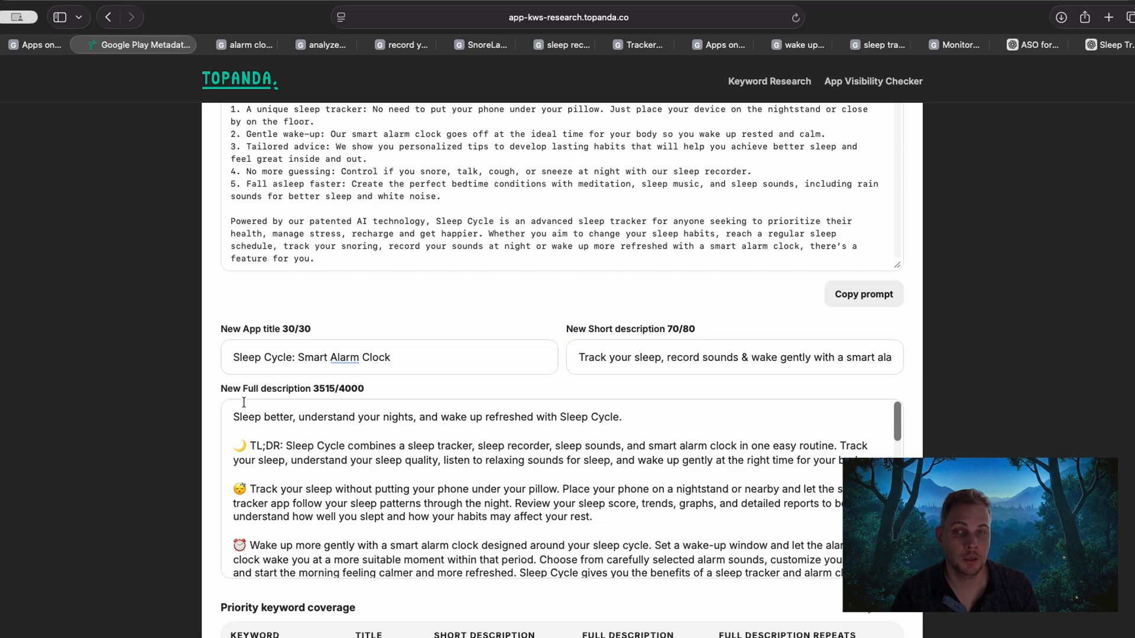
Replace "Smart" with "Track" so the New App title reads "Sleep Cycle: Track Alarm Clock".
double_click(303, 358)
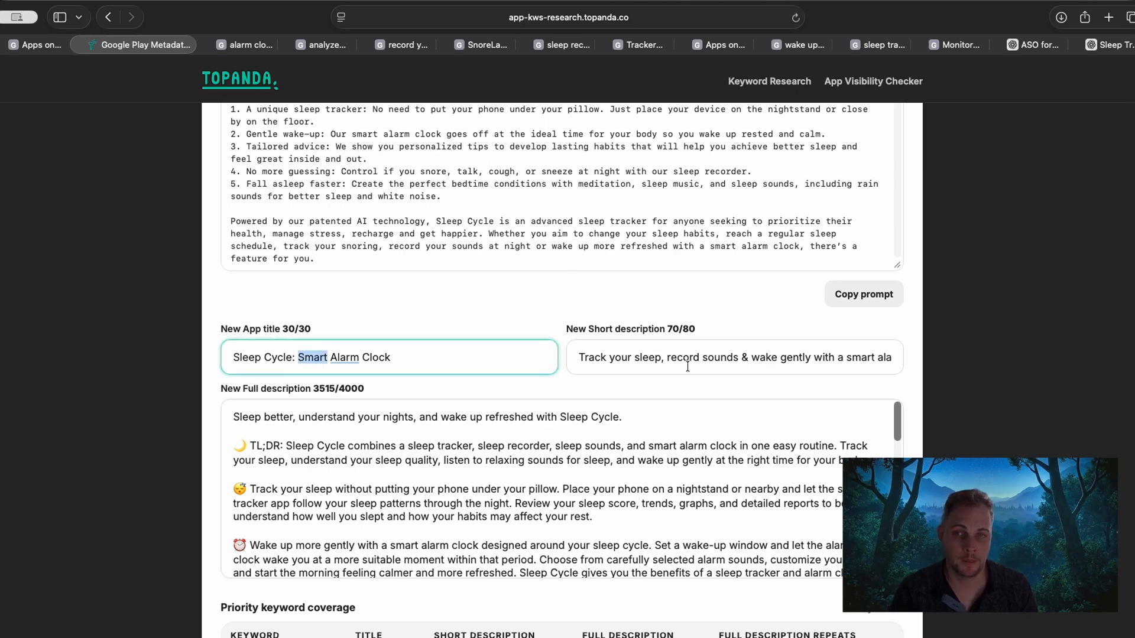
type("Trac")
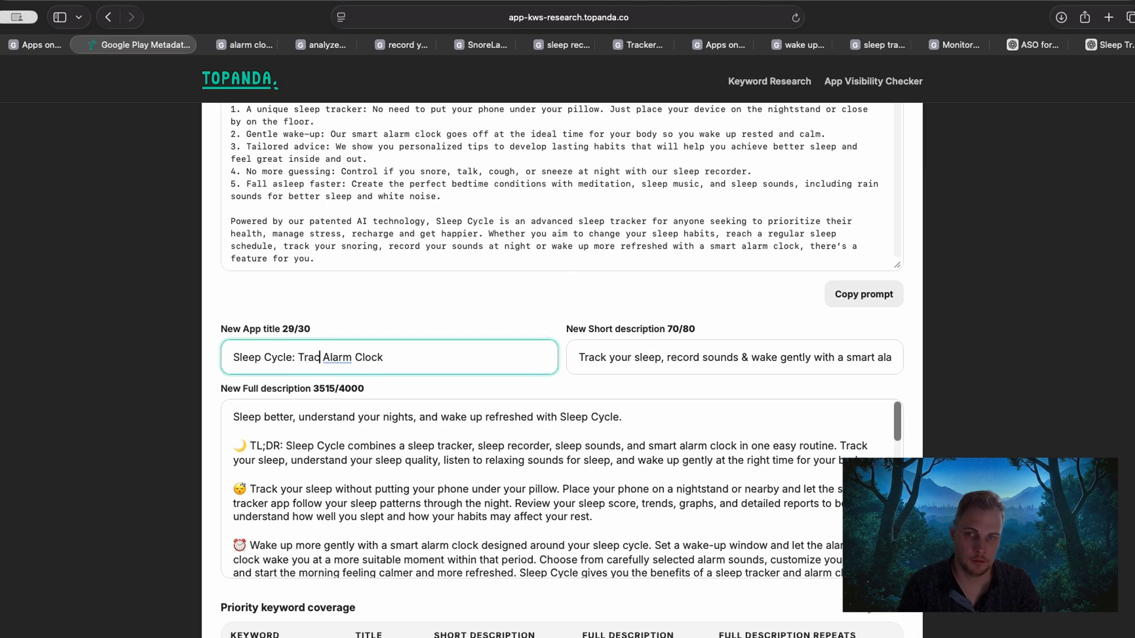
type("k")
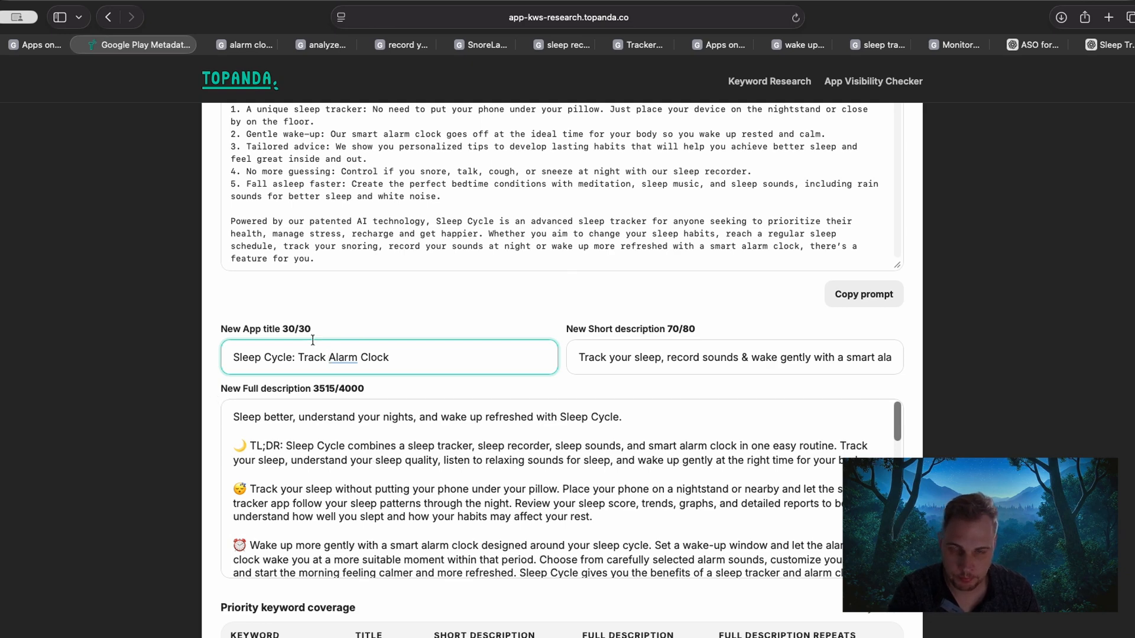
left_click_drag(302, 357, 395, 357)
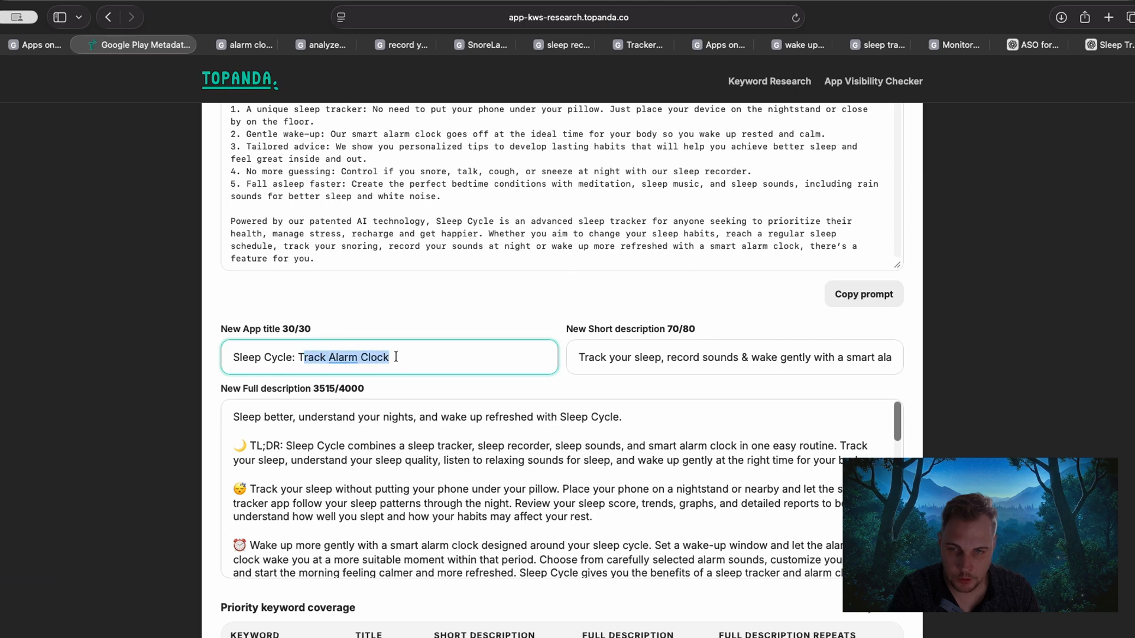
left_click(395, 357)
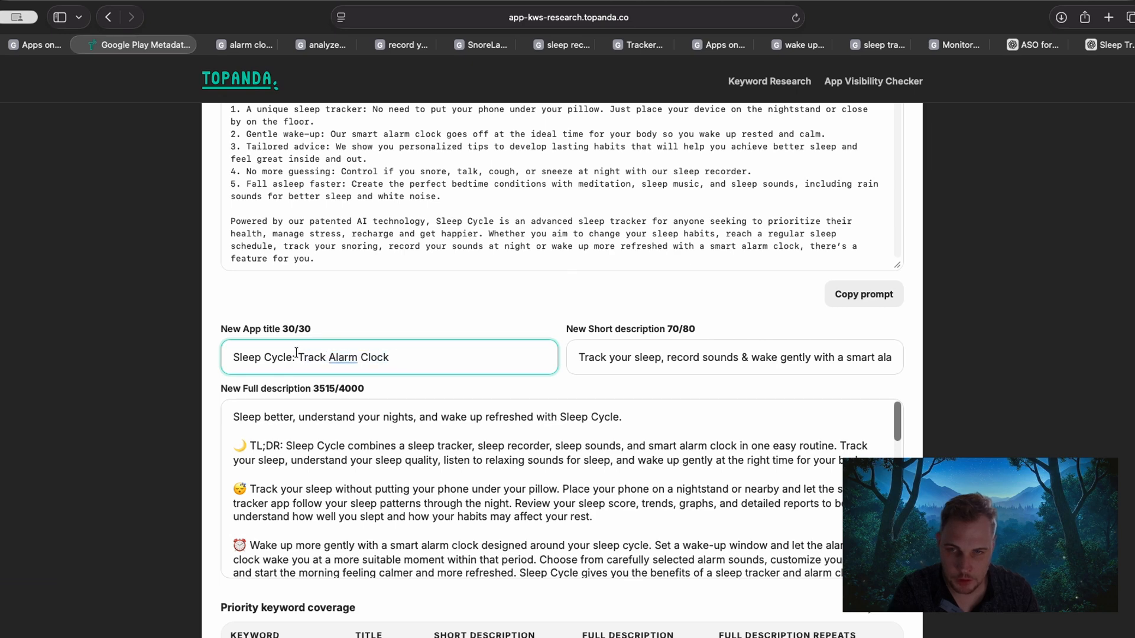
Replace "Track Alarm Clock" in the New App title with "Tracker & Recorde", as far as the character limit allows.
left_click_drag(297, 357, 451, 359)
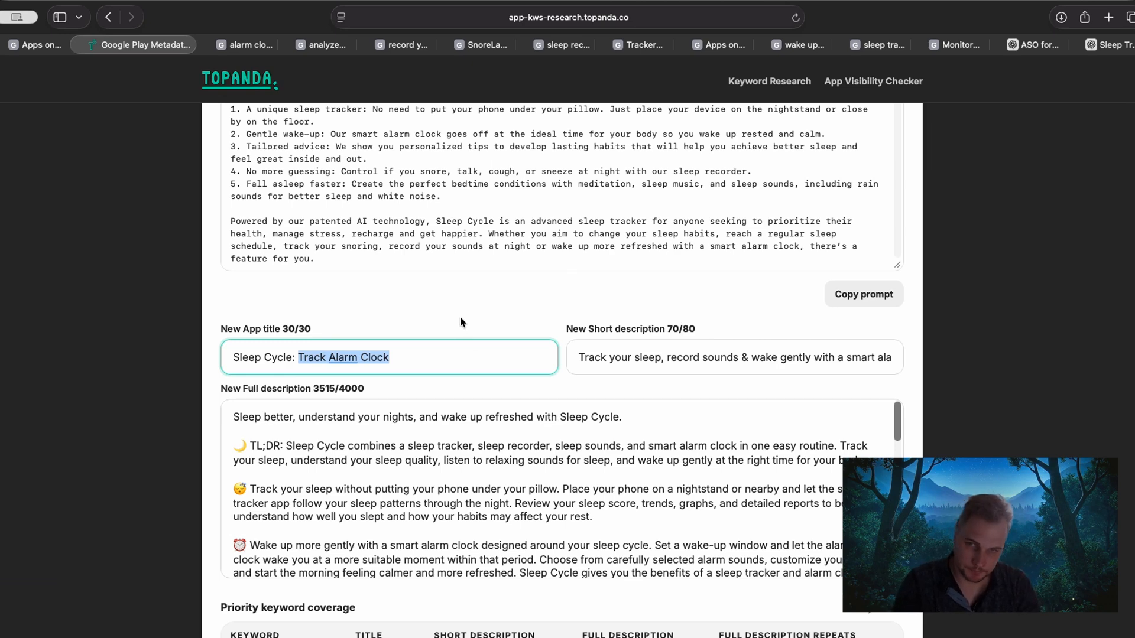
type("Te")
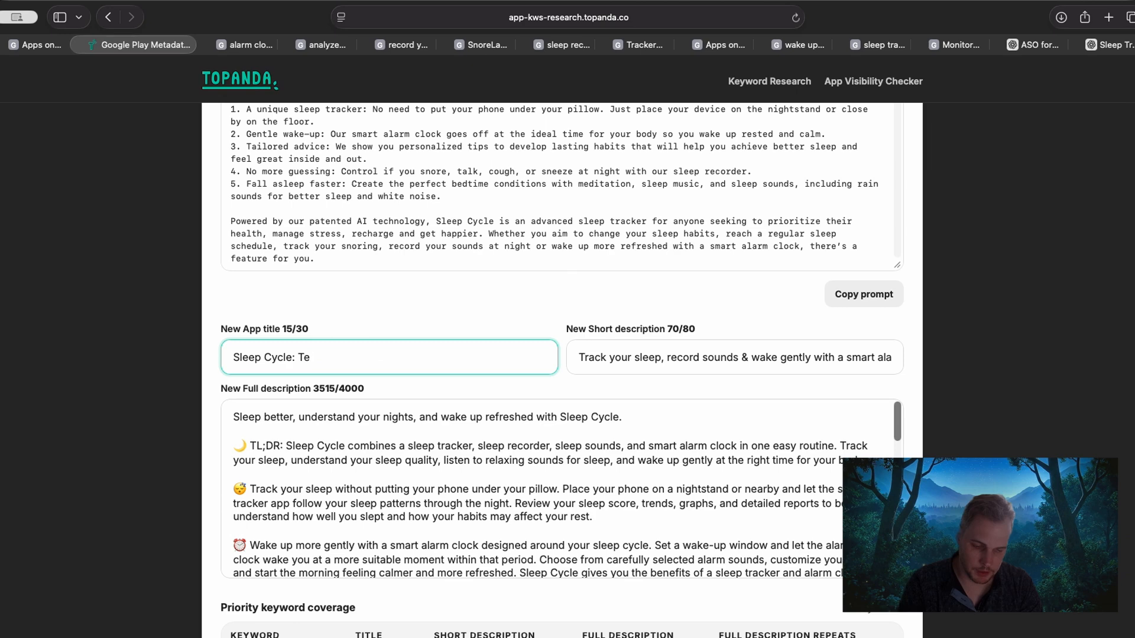
key("BackSpace")
type("racler")
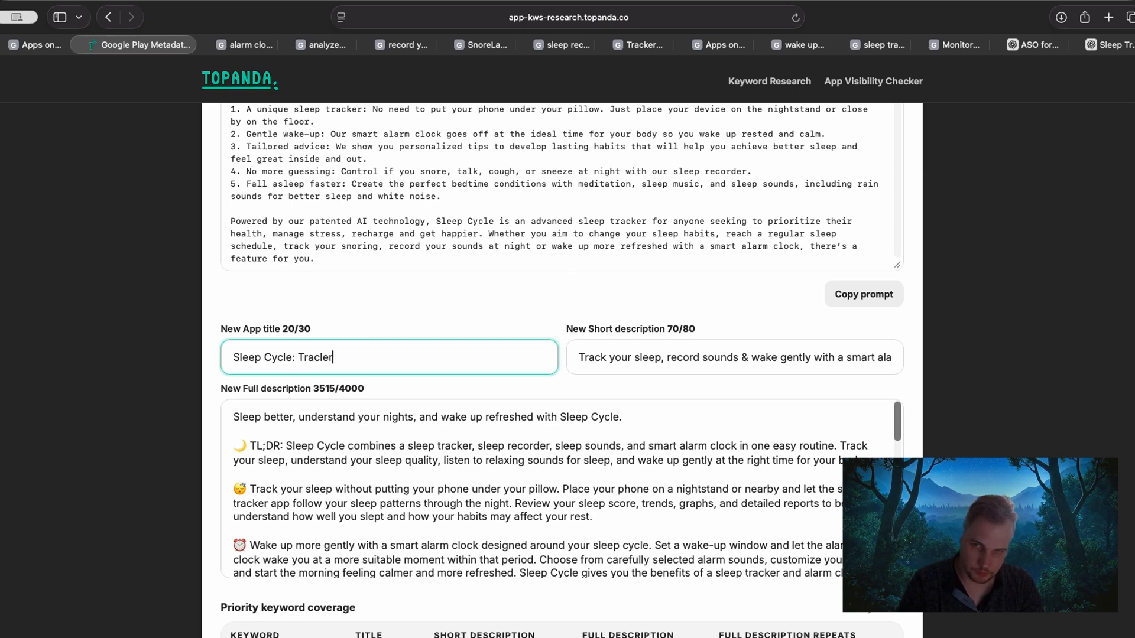
key("BackSpace")
key("BackSpace")
key("BackSpace")
type("ker ")
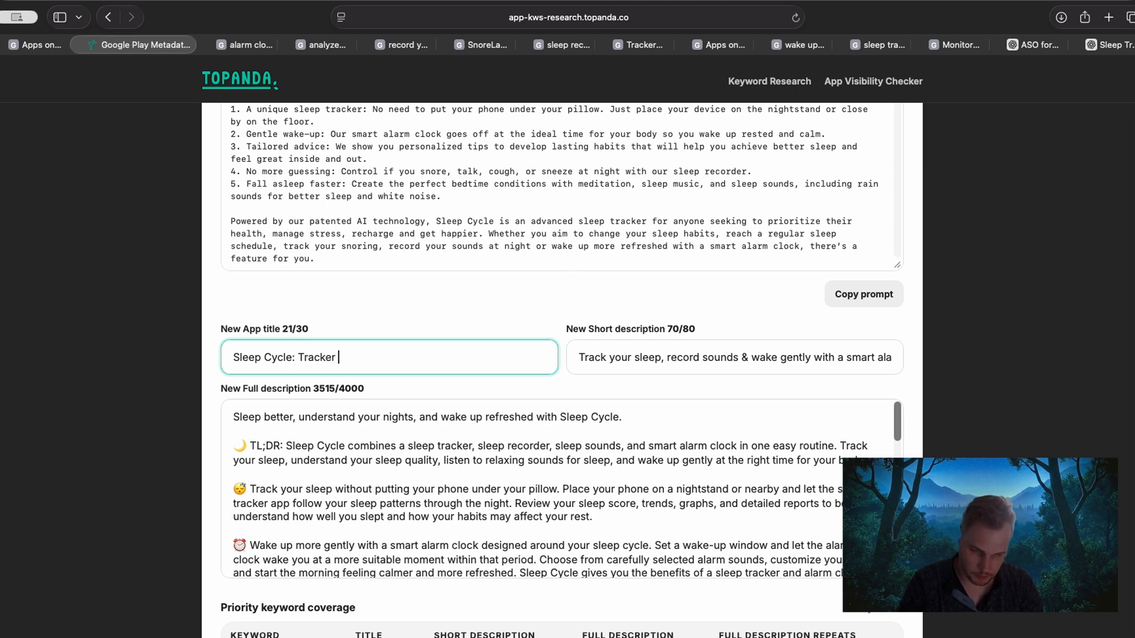
type("& Record")
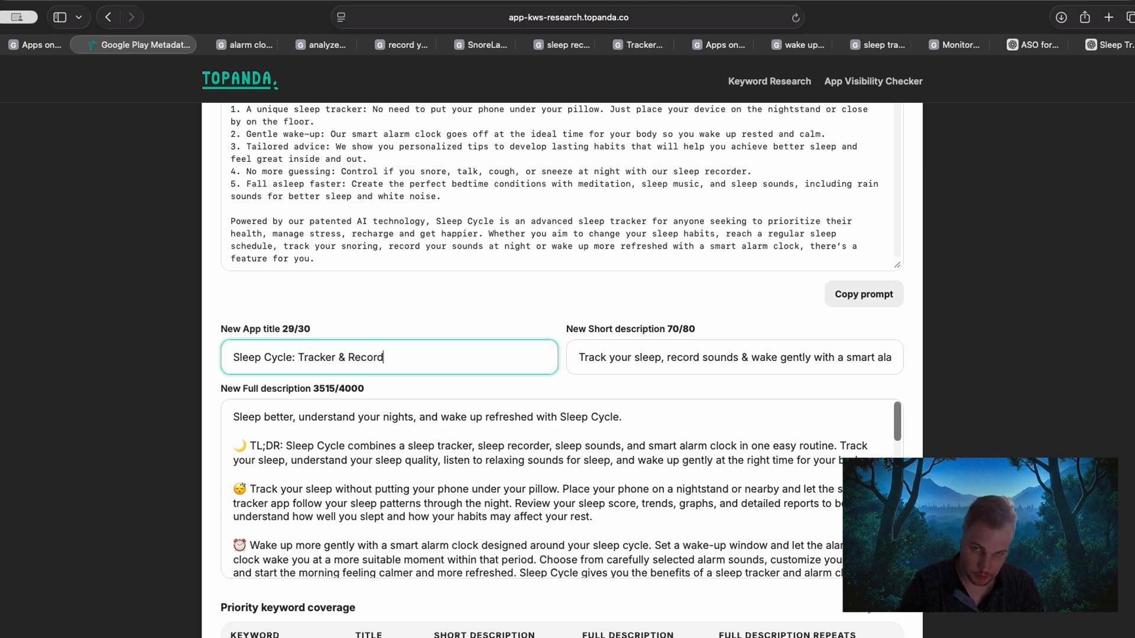
type("e")
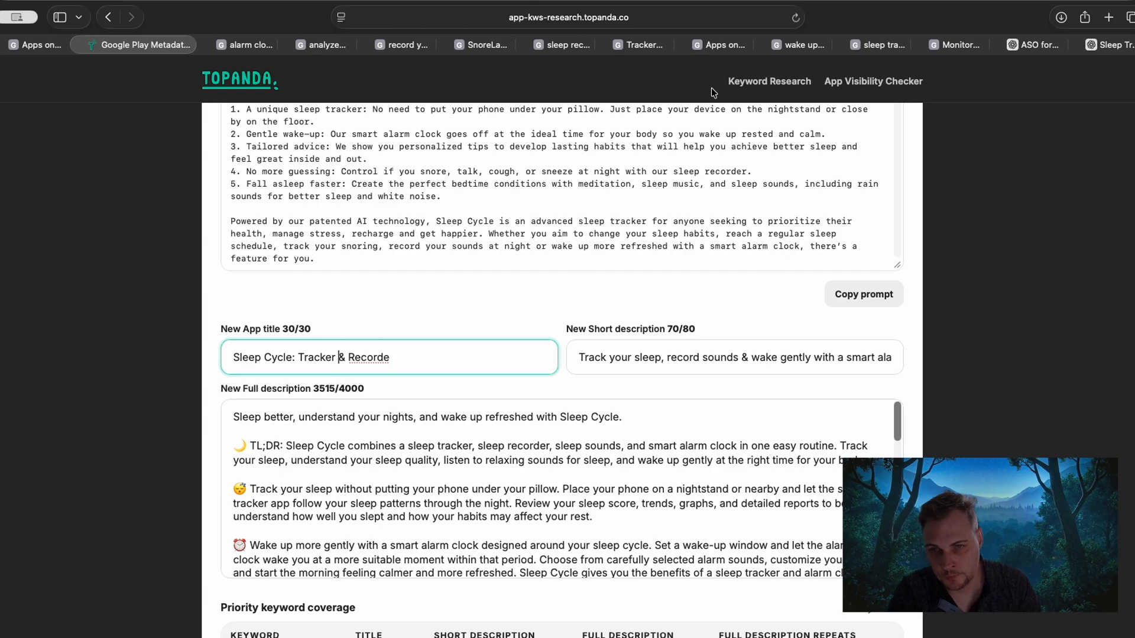
Remove the spaces around the ampersand and complete the New App title as "Sleep Cycle: Tracker&Recorder".
key("BackSpace")
key("Right")
key("Right")
key("BackSpace")
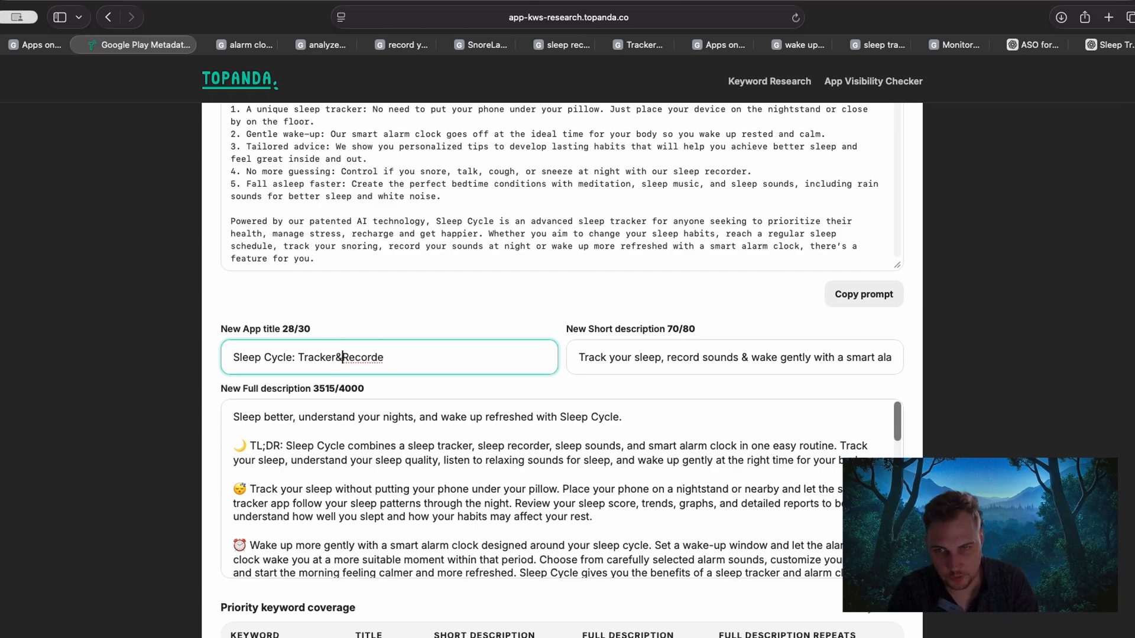
key("Right")
key("Right")
key("Right")
key("Right")
key("Right")
type("r")
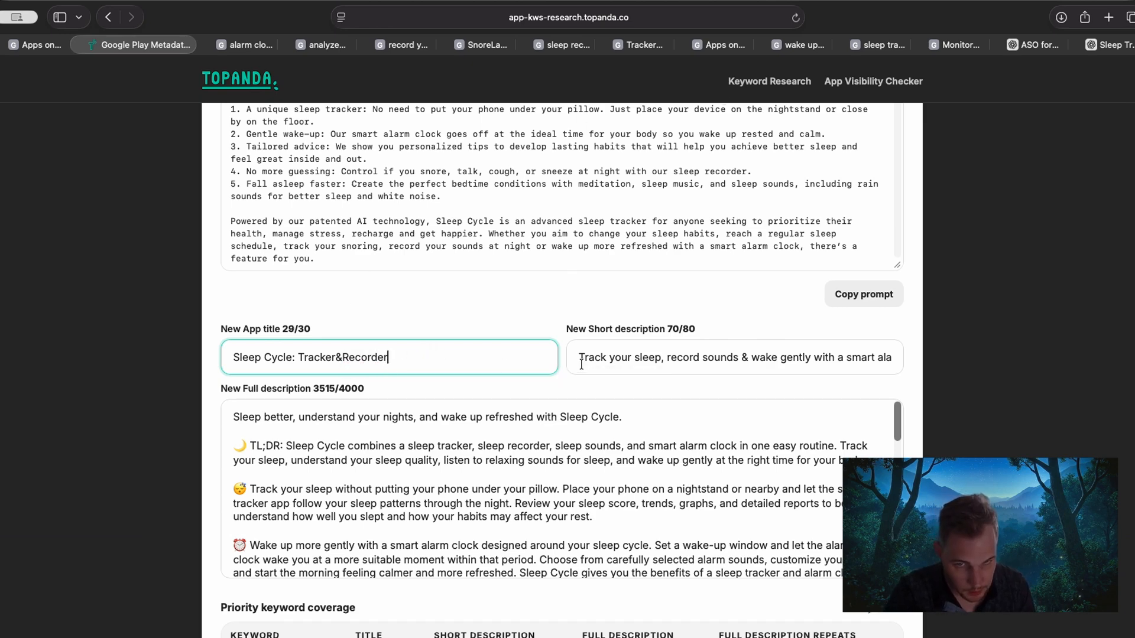
key("Tab")
Compare the title ending with the new short description, and set the New App title to "Sleep Cycle: Smart Alarm Clock".
left_click_drag(300, 357, 477, 357)
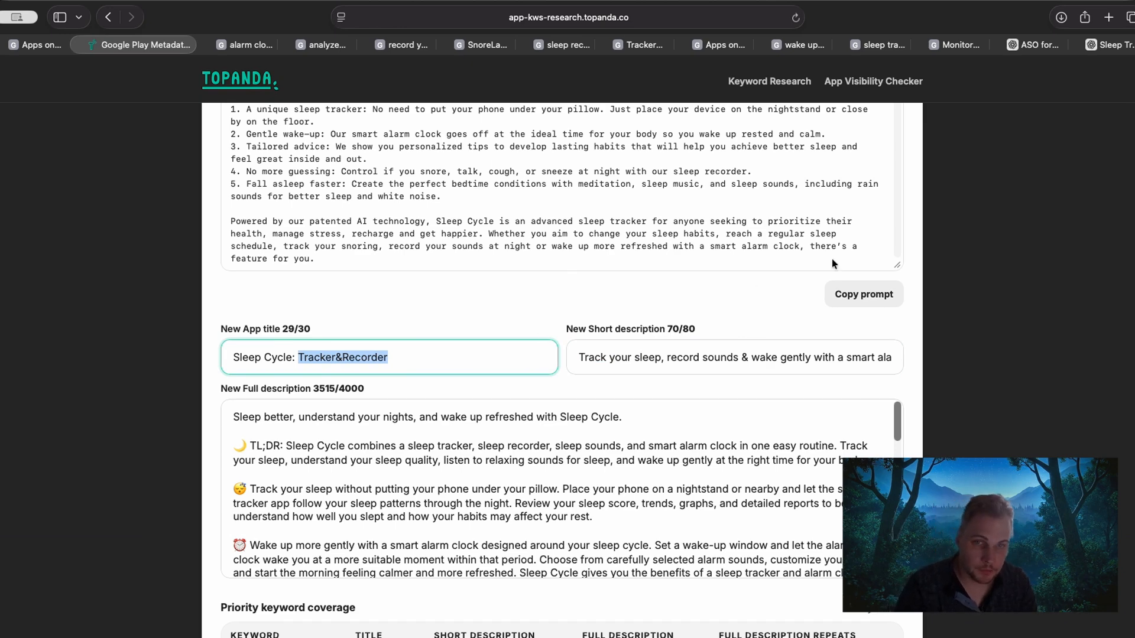
left_click_drag(690, 357, 576, 357)
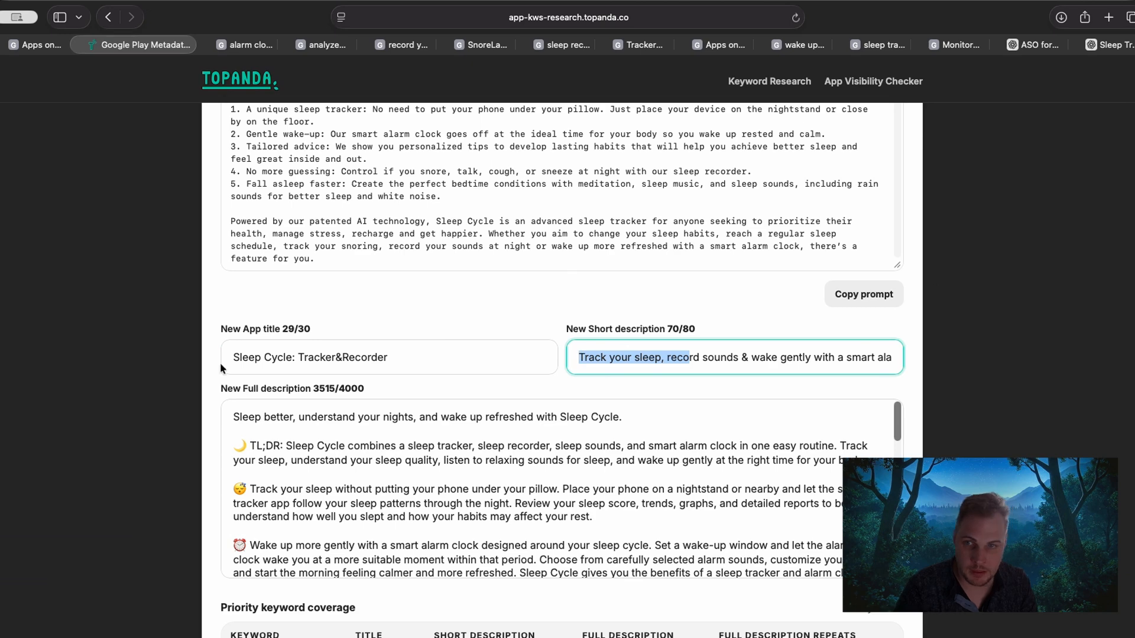
left_click_drag(463, 358, 299, 357)
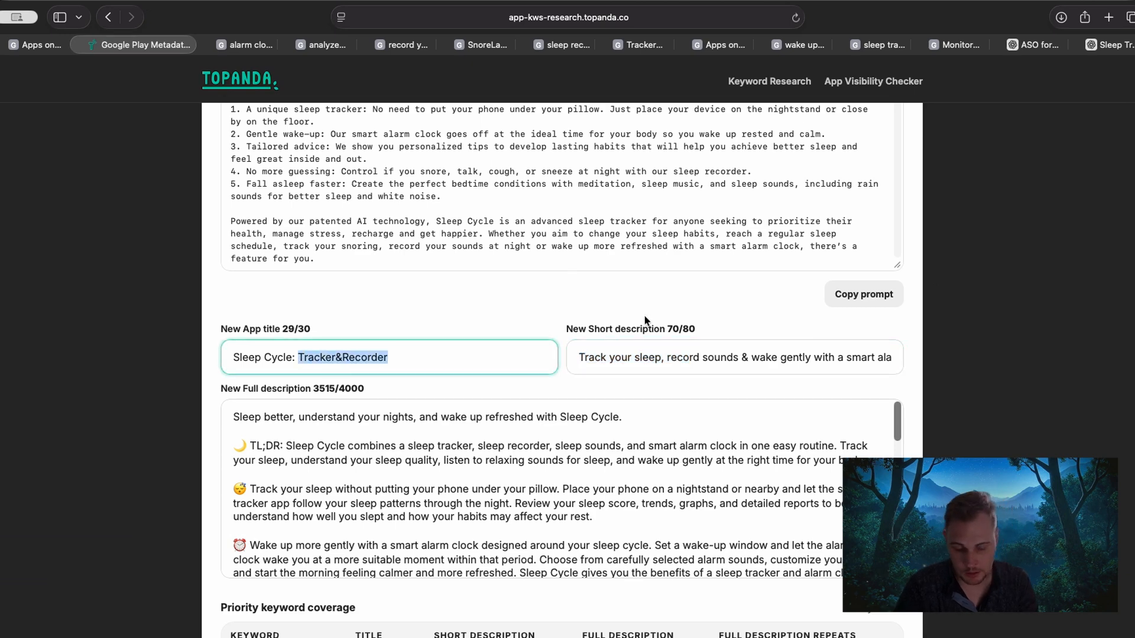
type("Smart Ala")
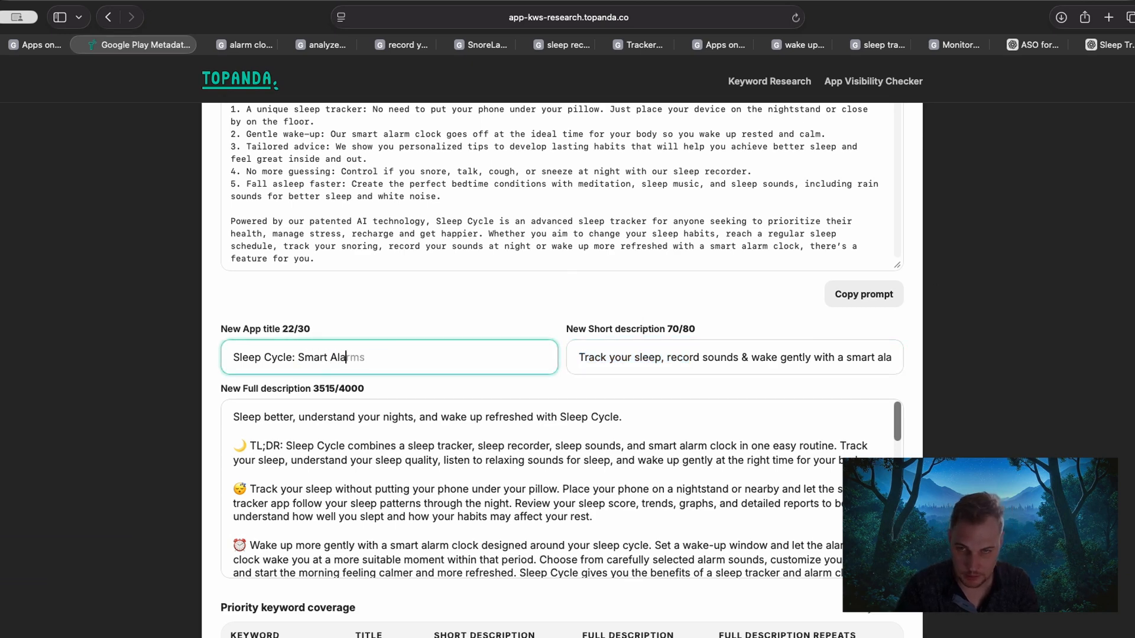
type("rm Clock")
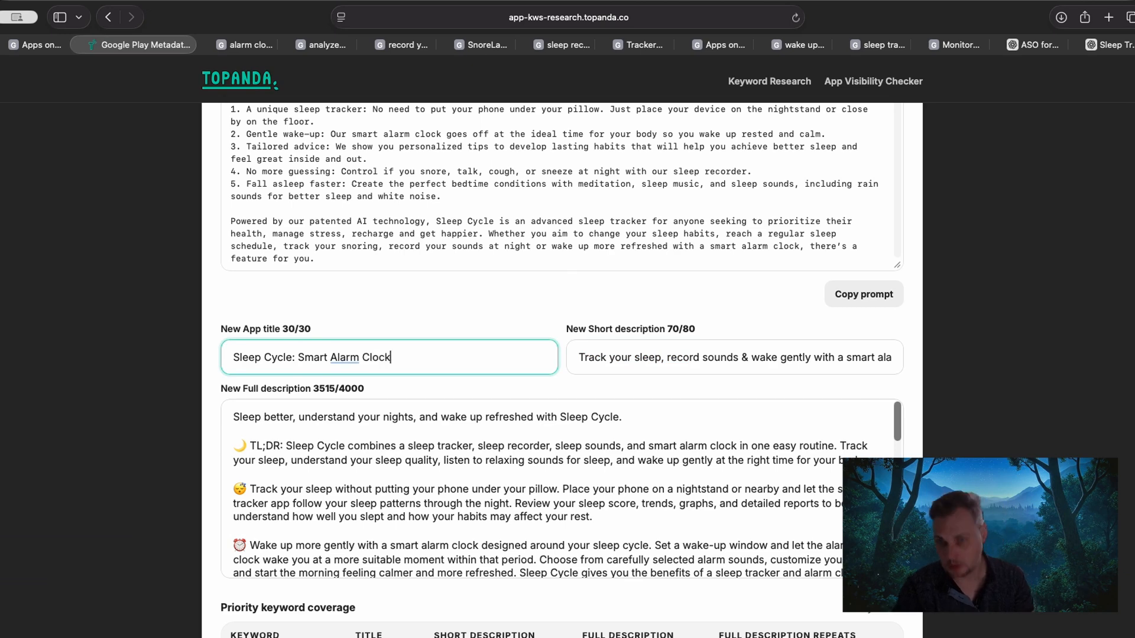
left_click(187, 277)
Compare the New App title with the app's current title and current short description.
scroll(136, 287, "up", 3)
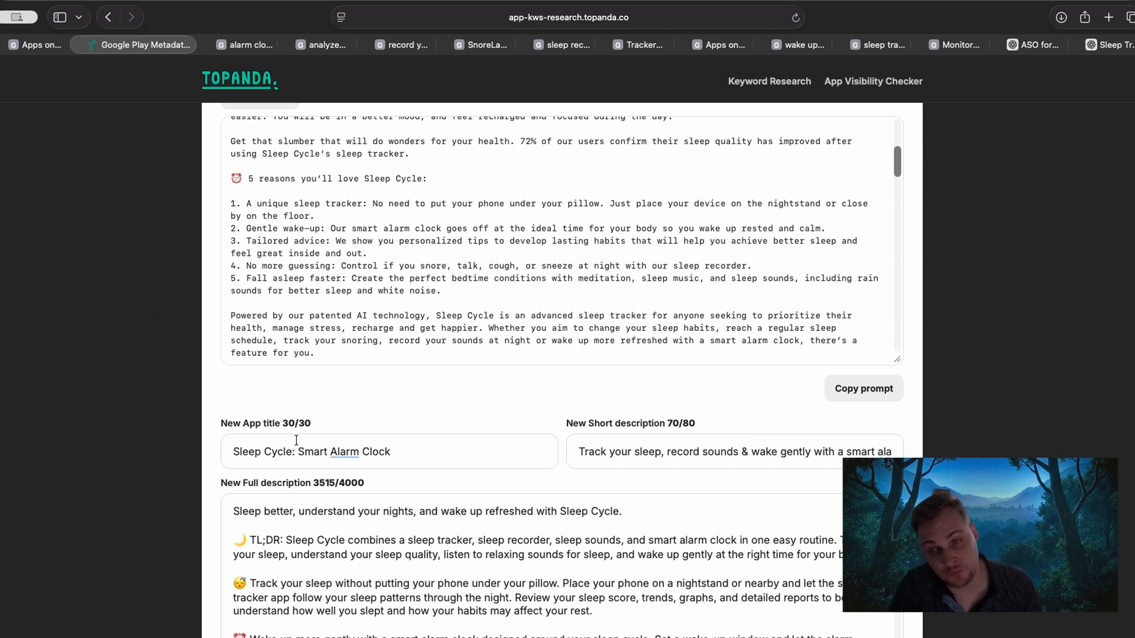
left_click_drag(298, 452, 452, 450)
left_click(447, 451)
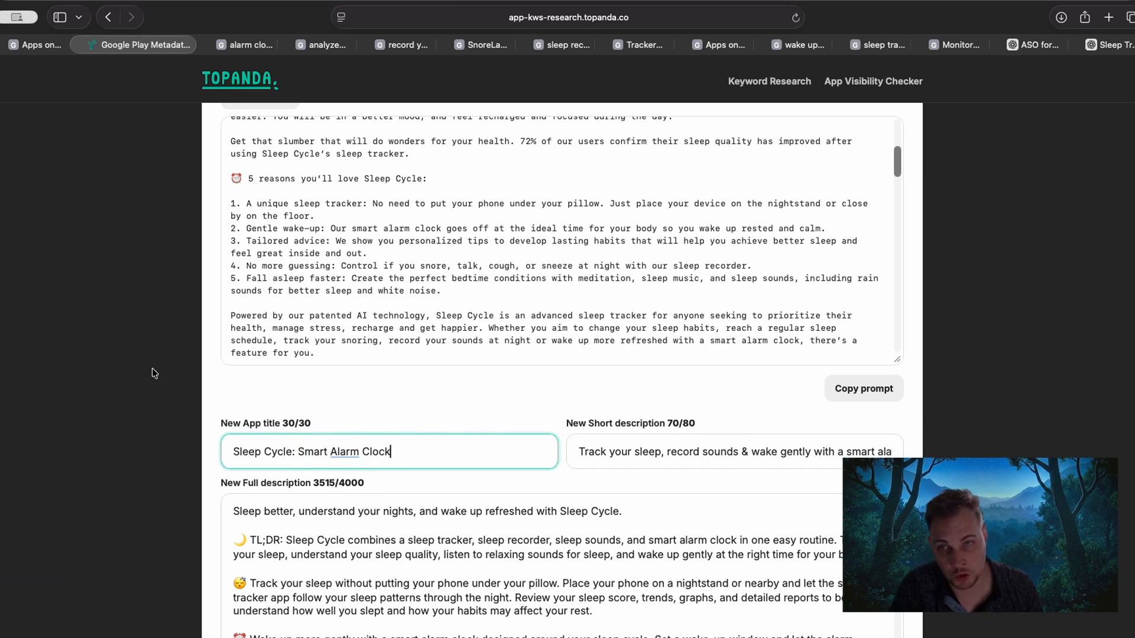
scroll(166, 379, "up", 1)
scroll(174, 384, "up", 5)
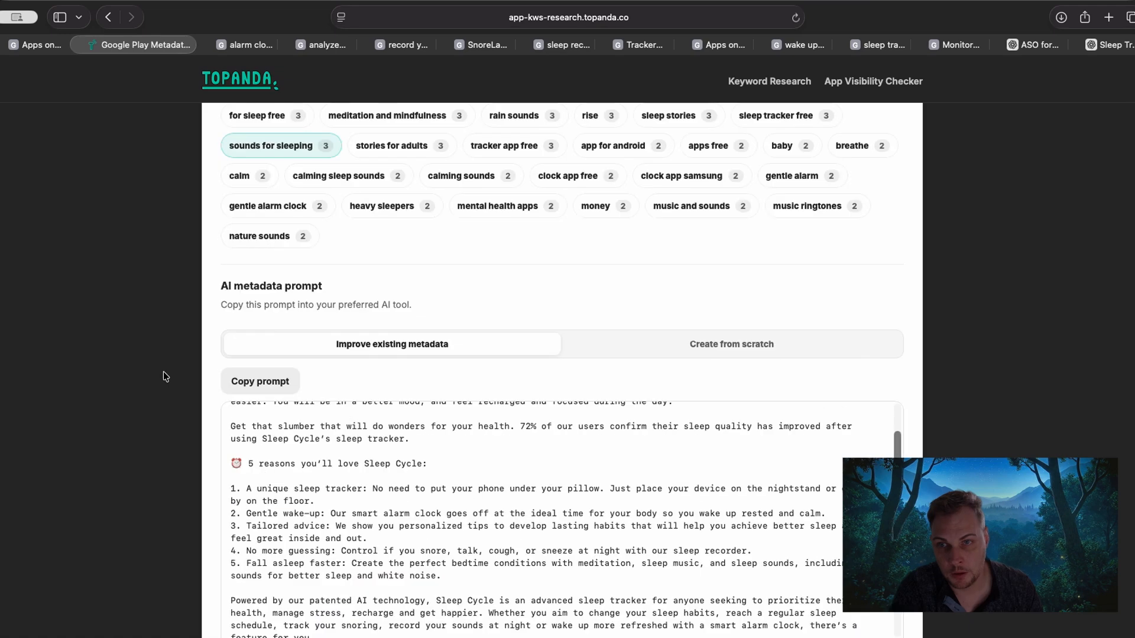
scroll(164, 376, "up", 15)
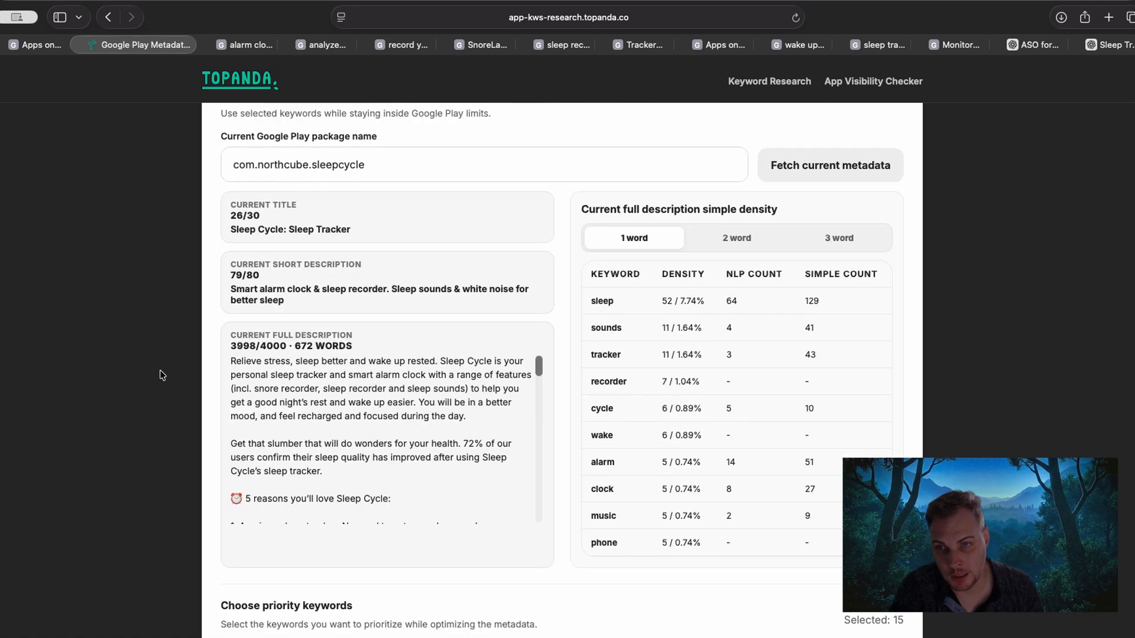
left_click_drag(237, 230, 351, 230)
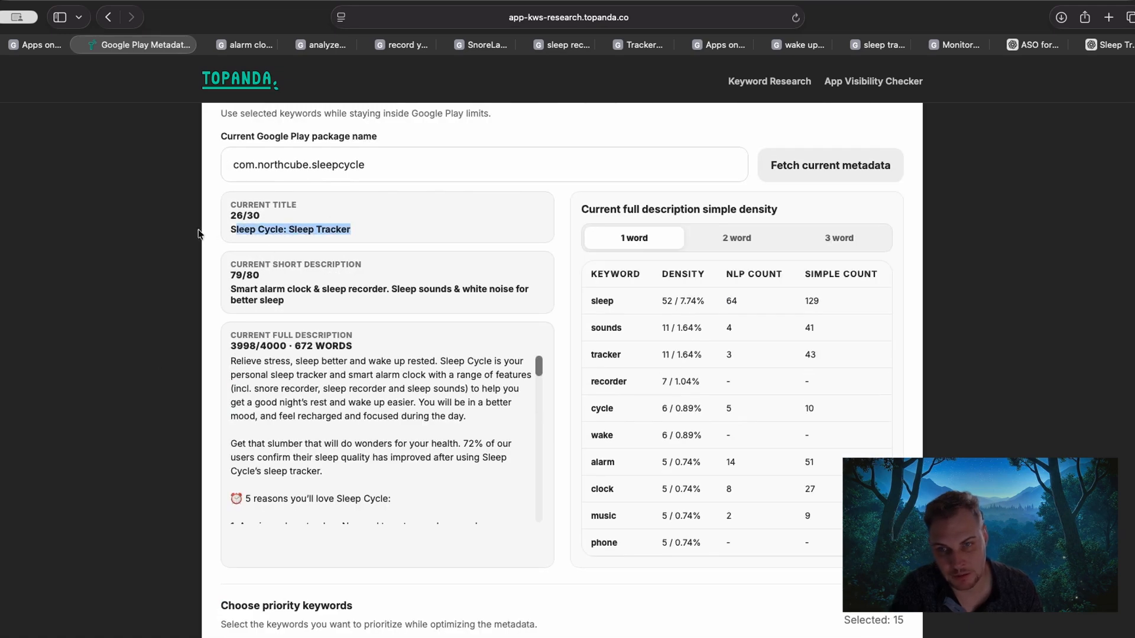
left_click(177, 266)
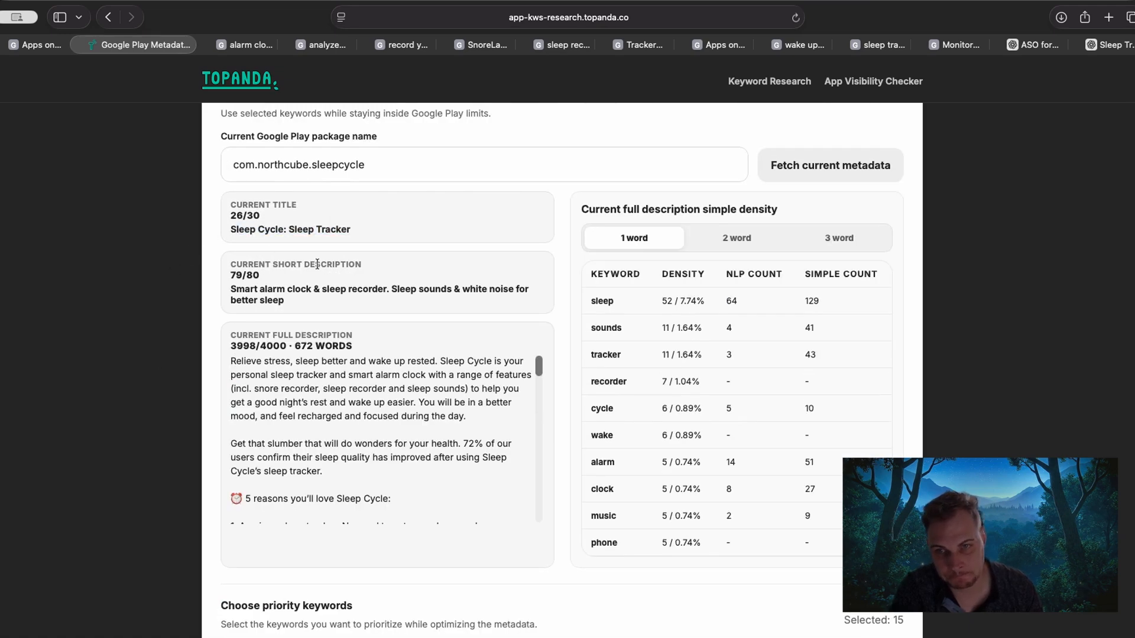
left_click_drag(391, 289, 406, 290)
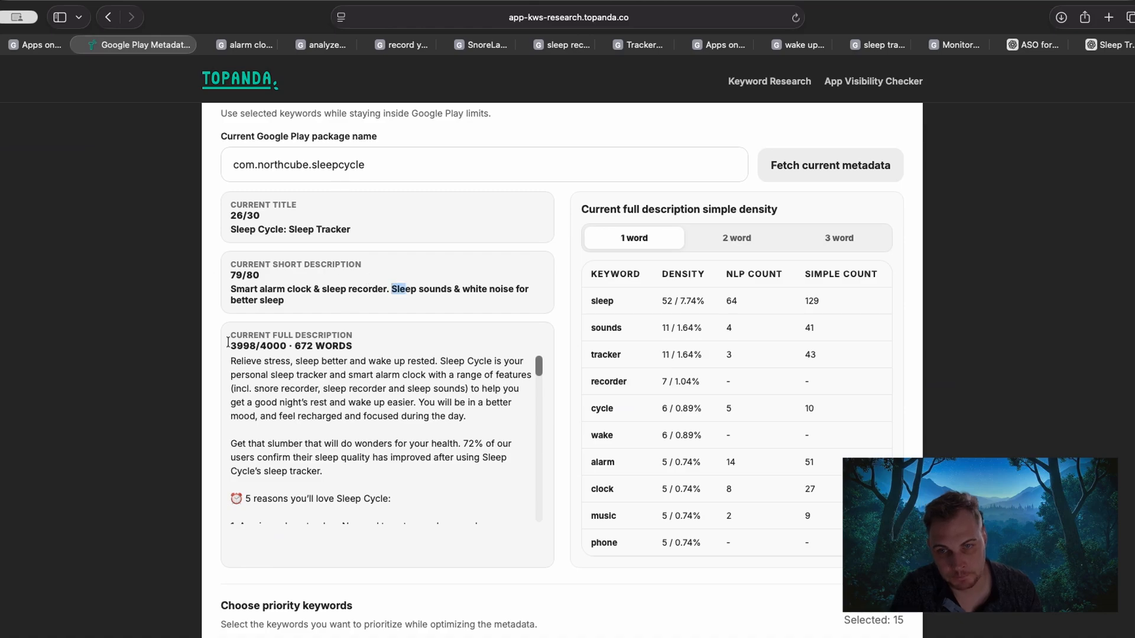
Replace "Smart Alarm Clock" in the New App title with "Tracker".
scroll(157, 330, "down", 20)
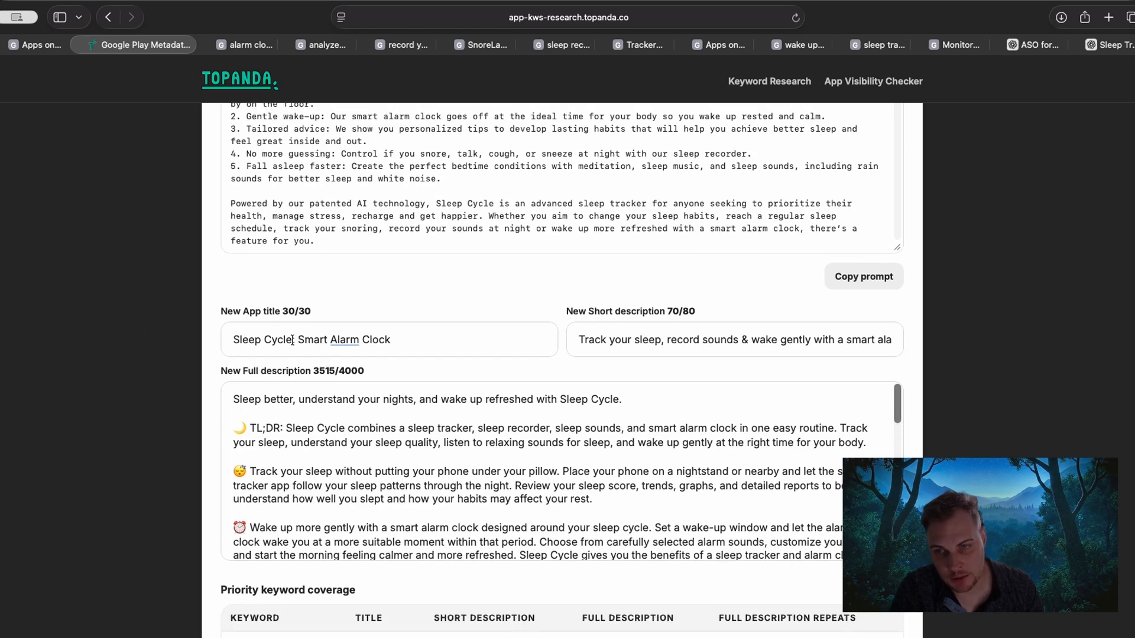
left_click_drag(298, 339, 600, 350)
key("super+c")
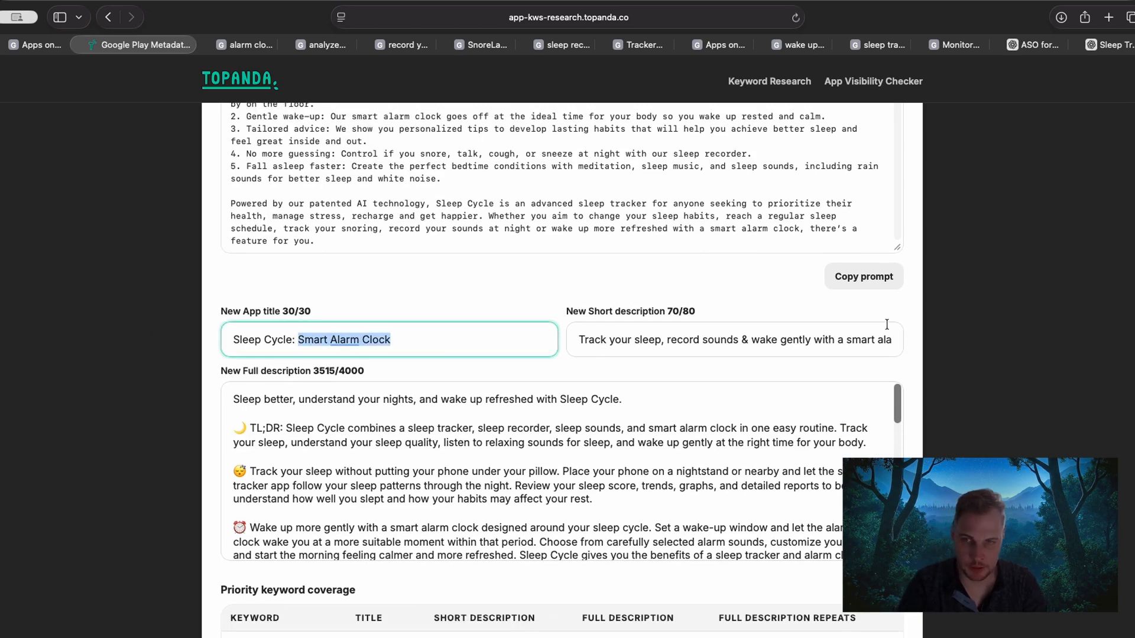
type("Al")
key("BackSpace")
key("BackSpace")
type("Tra")
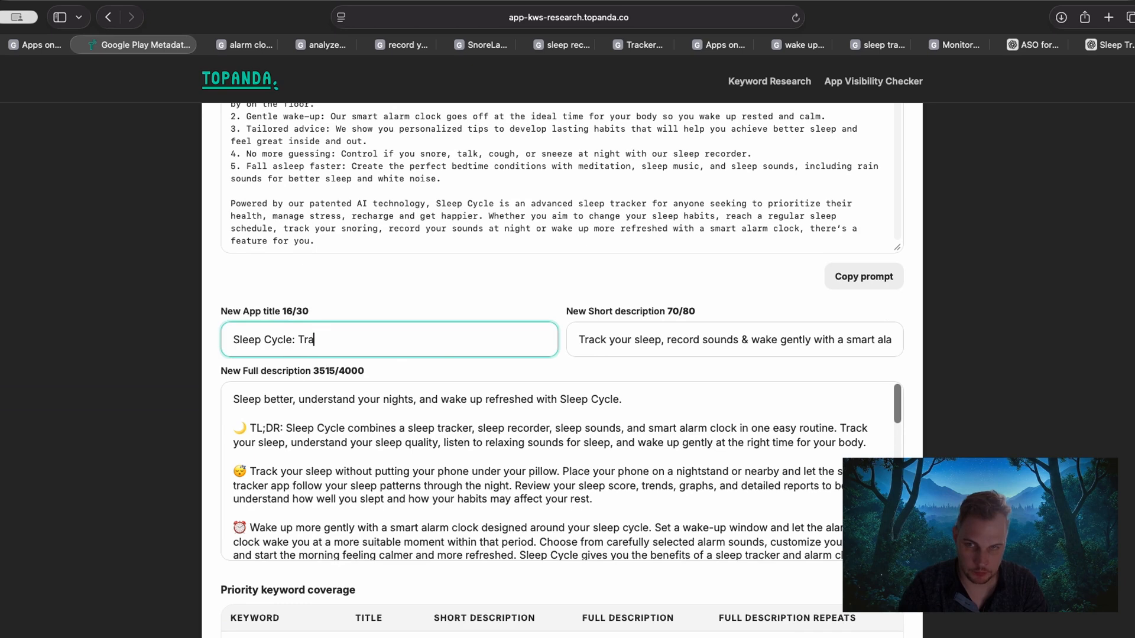
type("cer")
key("BackSpace")
key("BackSpace")
key("BackSpace")
type("ker")
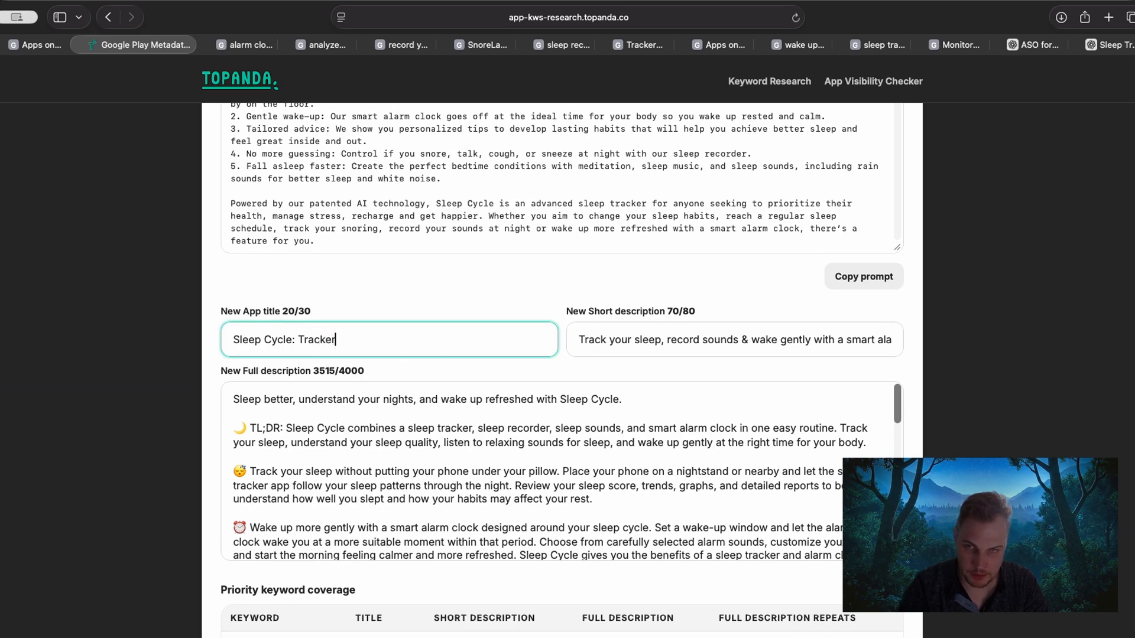
type("&")
Try extending the New App title to "Sleep Cycle: Tracker, Alarm" plus another keyword, and clear everything after "Sleep Cycle:".
key("BackSpace")
type("&")
key("BackSpace")
key("BackSpace")
type(",")
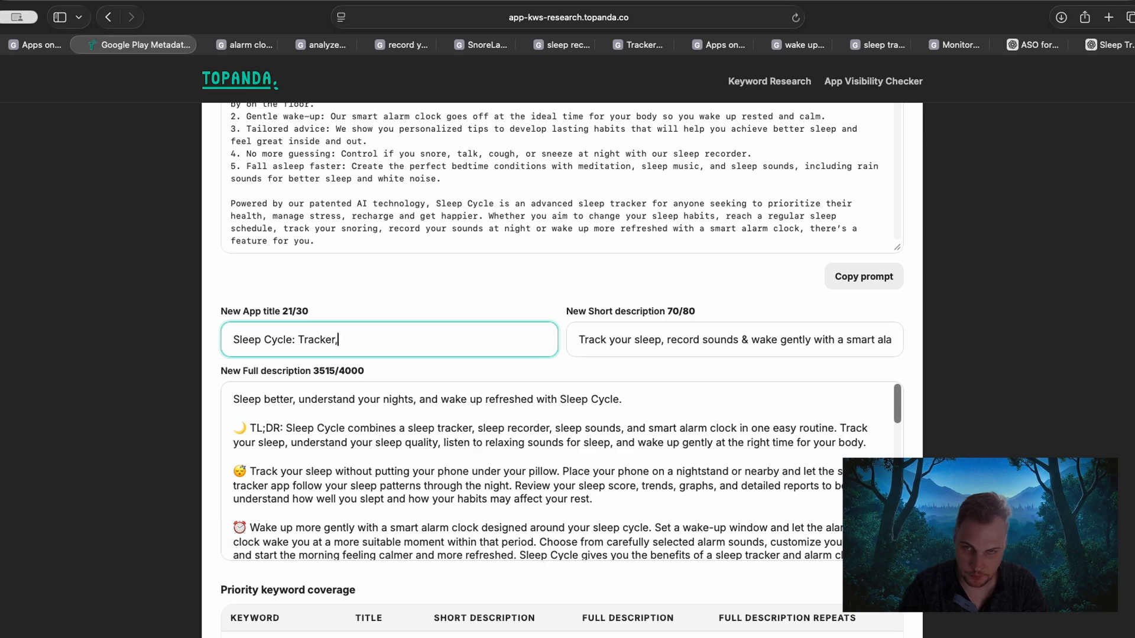
type(" Alaram")
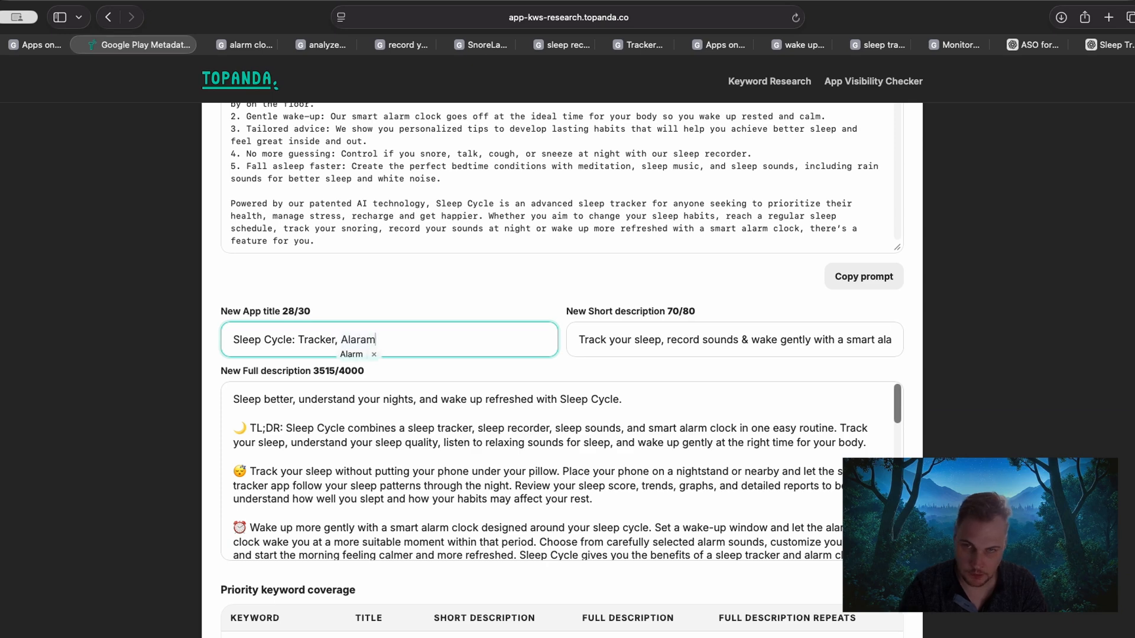
key("BackSpace")
key("BackSpace")
type("m, S")
key("BackSpace")
key("BackSpace")
key("BackSpace")
key("BackSpace")
key("BackSpace")
key("BackSpace")
key("BackSpace")
key("BackSpace")
key("BackSpace")
key("BackSpace")
key("BackSpace")
key("BackSpace")
key("BackSpace")
key("BackSpace")
key("BackSpace")
key("BackSpace")
key("BackSpace")
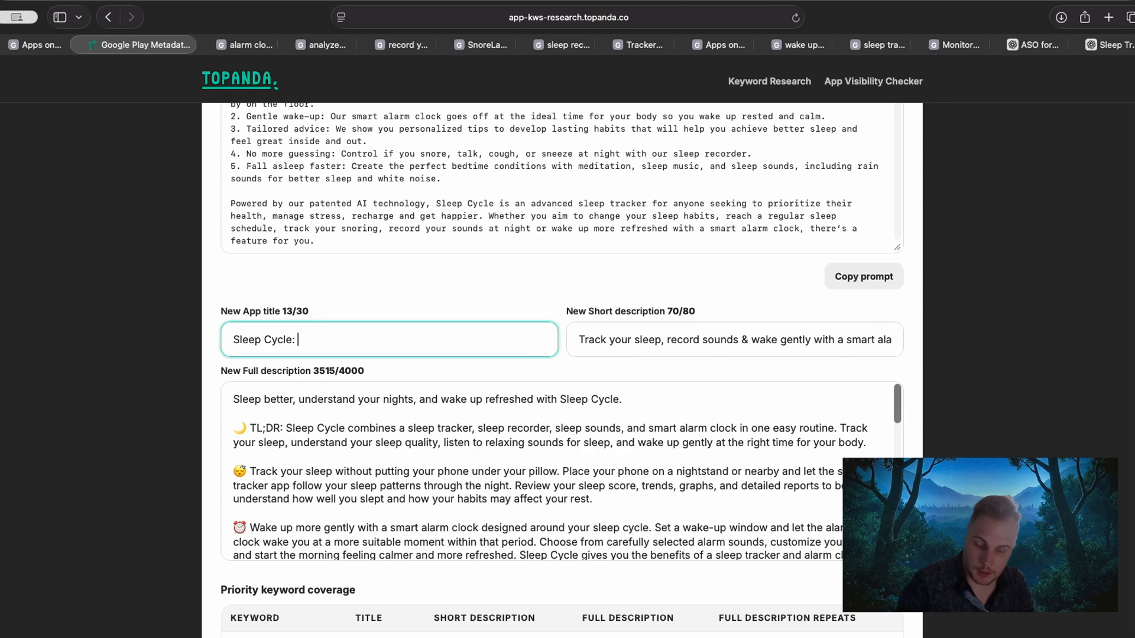
Set the New App title back to "Sleep Cycle: Smart Alarm Clock" and review its wording.
key("BackSpace")
key("super+v")
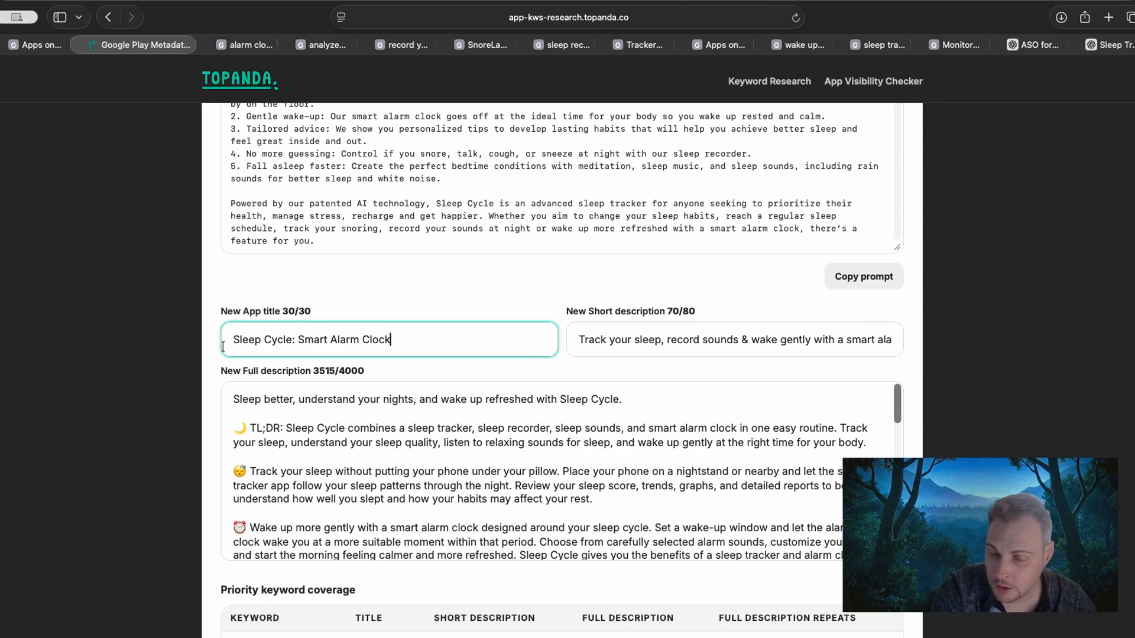
double_click(277, 340)
left_click(323, 340)
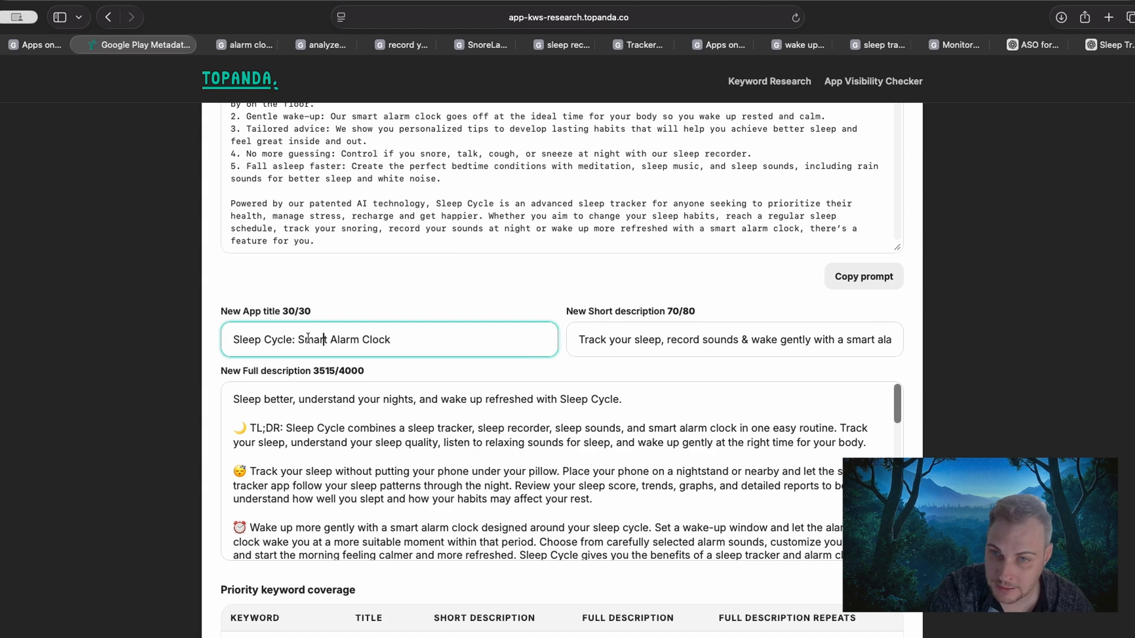
left_click_drag(300, 340, 391, 340)
left_click(409, 340)
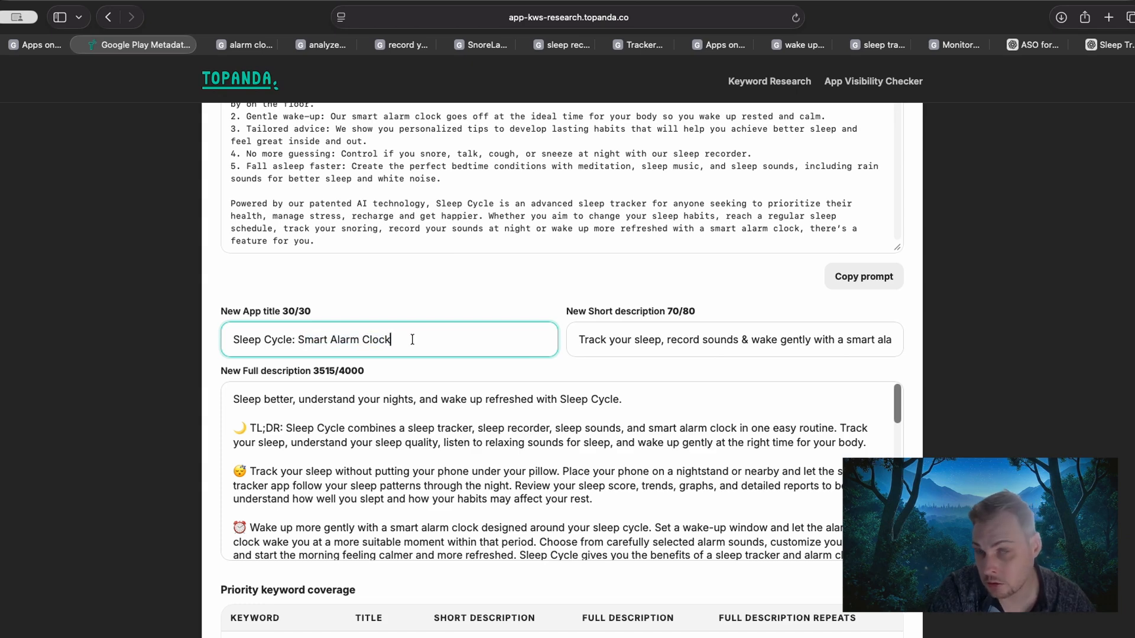
Compare current and new coverage of the keyword "alarm" across the title, short description, full description and repeats in Priority keyword coverage.
scroll(172, 376, "down", 4)
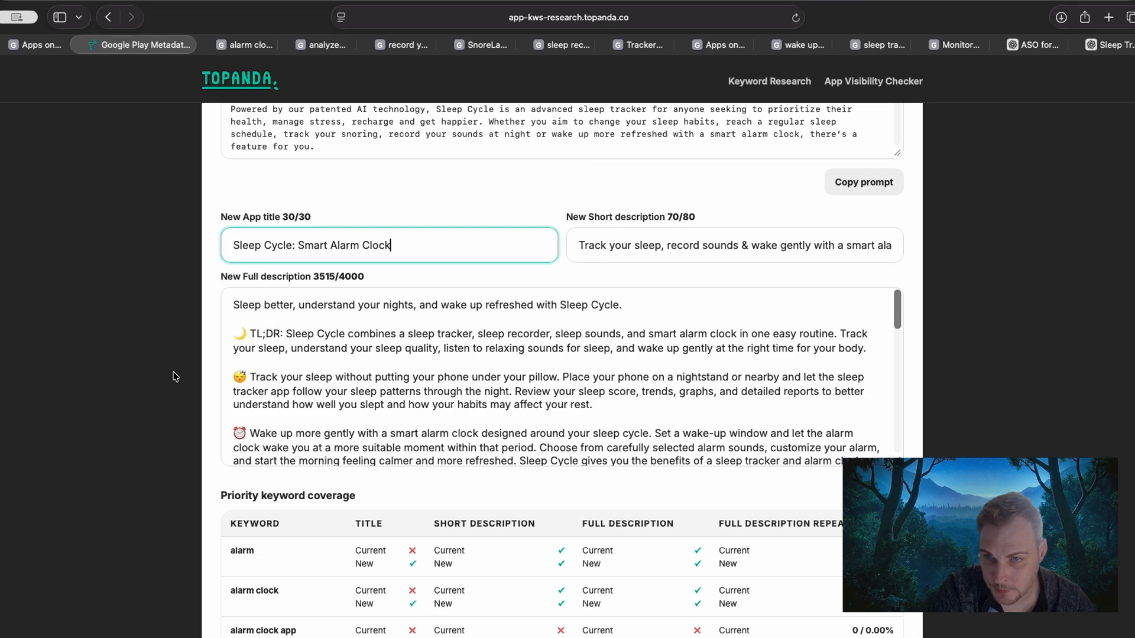
scroll(172, 377, "down", 3)
scroll(171, 377, "down", 4)
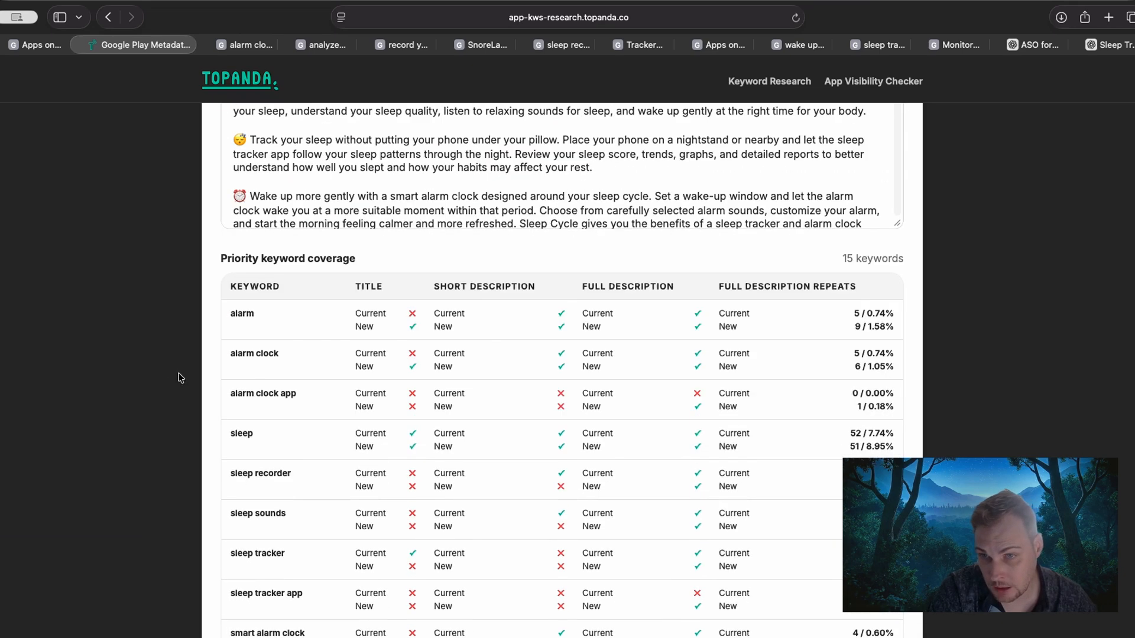
left_click_drag(218, 256, 330, 258)
left_click(332, 256)
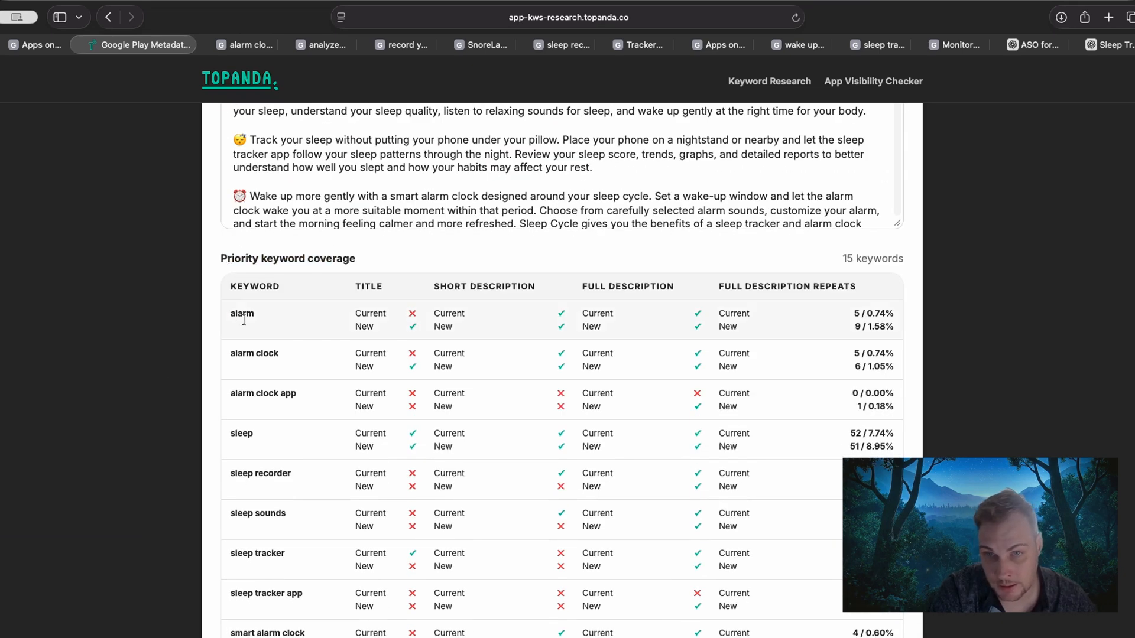
left_click_drag(340, 319, 439, 324)
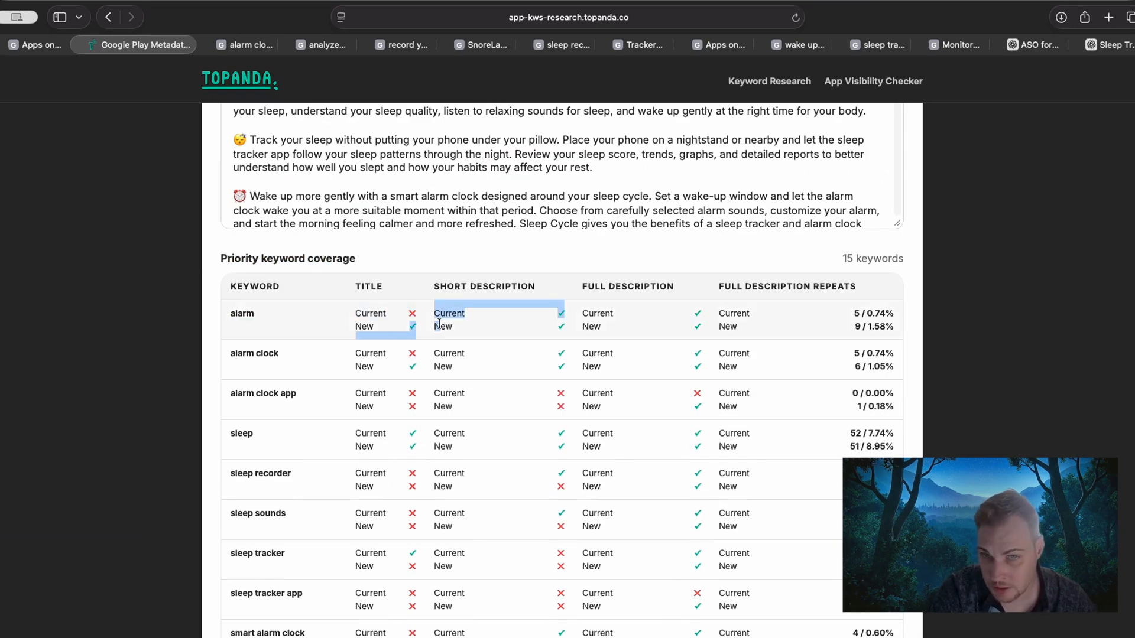
left_click(560, 322)
left_click_drag(559, 320, 609, 319)
left_click(594, 324)
double_click(593, 325)
left_click(632, 317)
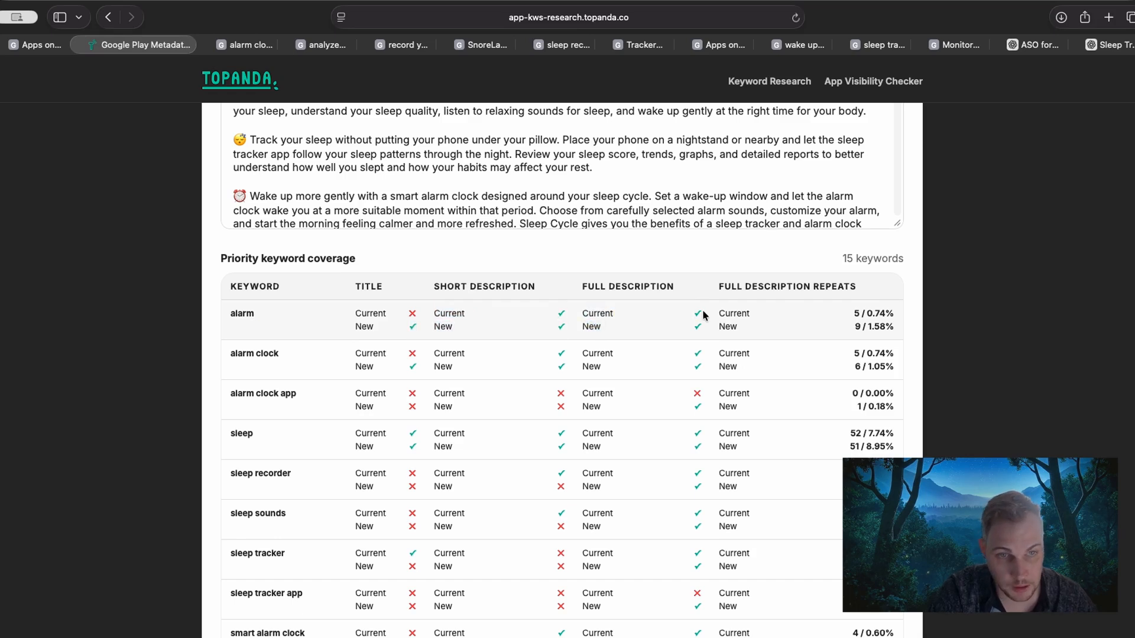
double_click(718, 314)
left_click(851, 313)
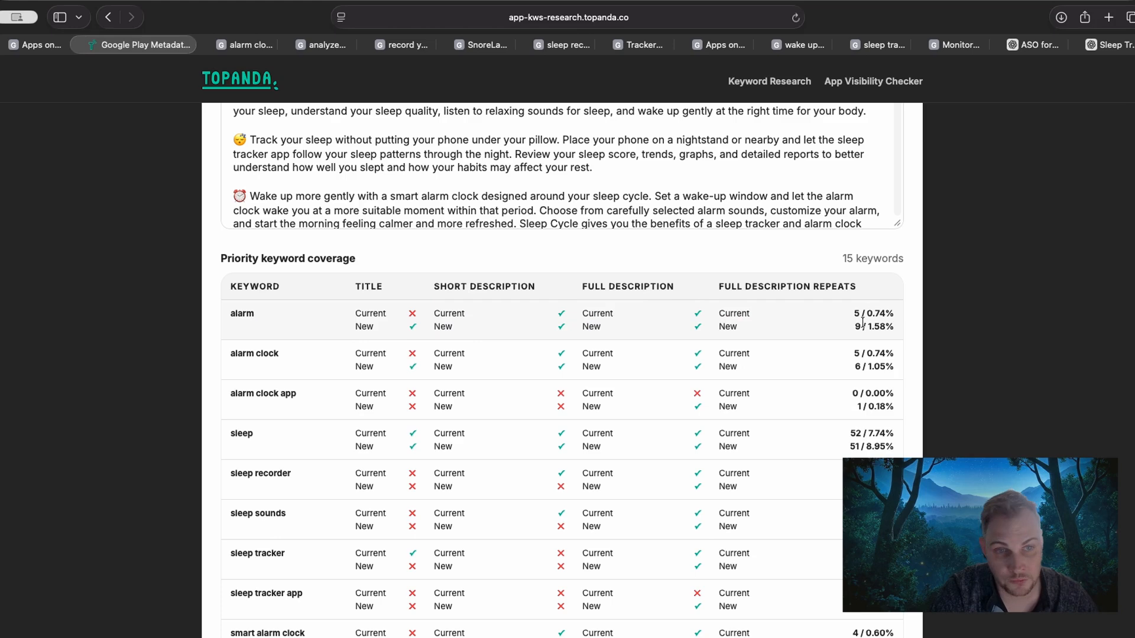
double_click(261, 313)
left_click_drag(855, 325, 895, 314)
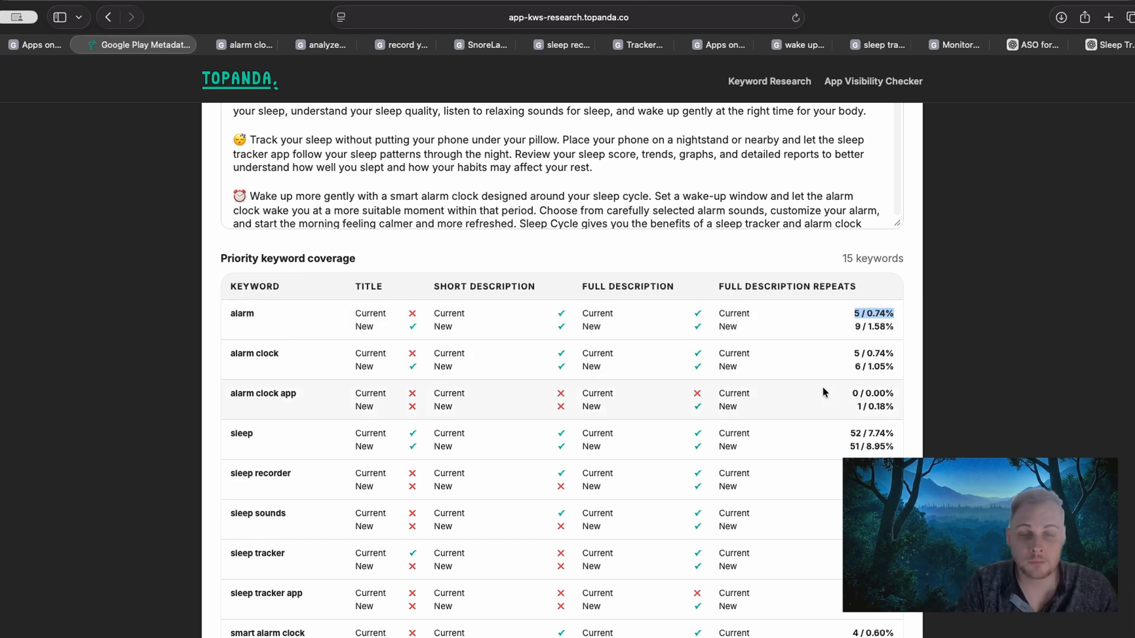
Compare current and new coverage of the keyword "smart alarm clock" in the title, short description, full description and repeats.
scroll(822, 385, "down", 1)
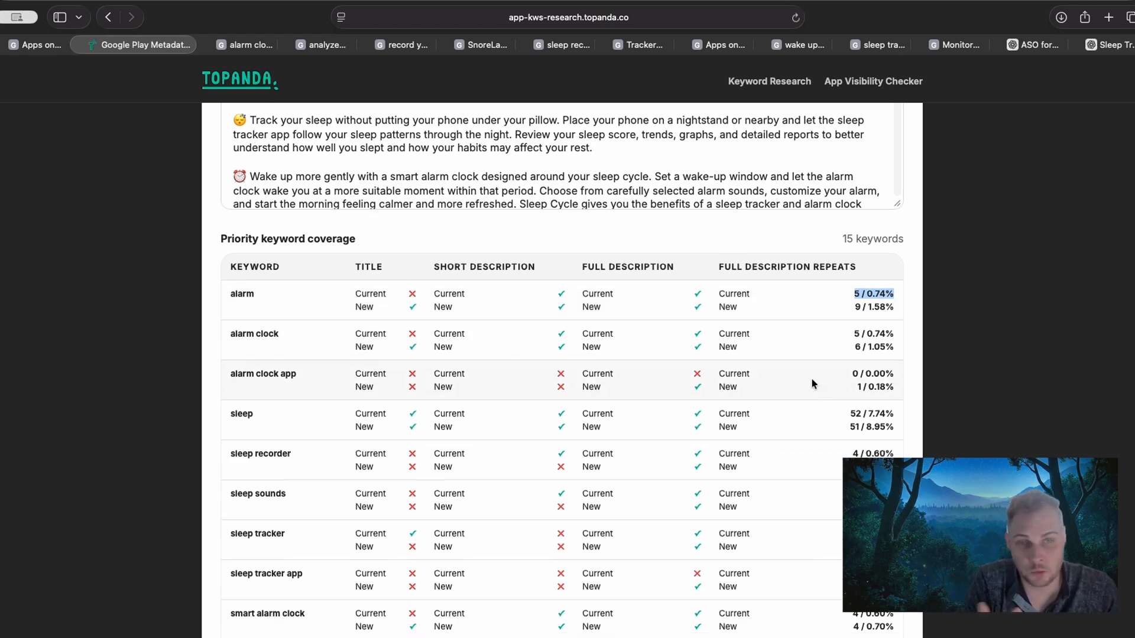
scroll(772, 378, "down", 4)
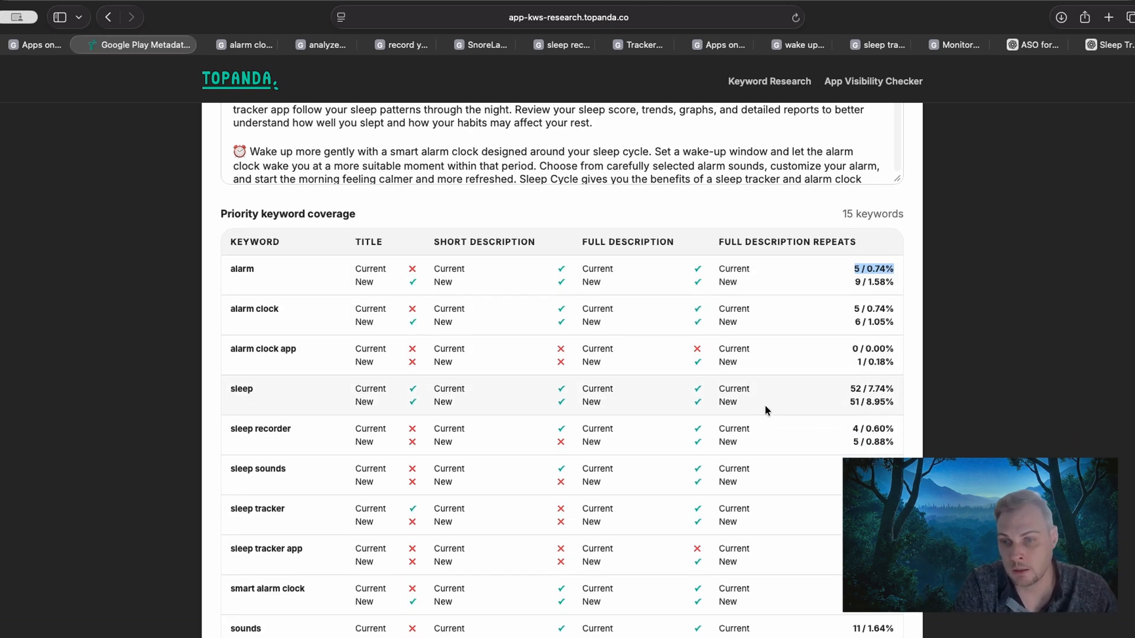
left_click_drag(227, 513, 287, 512)
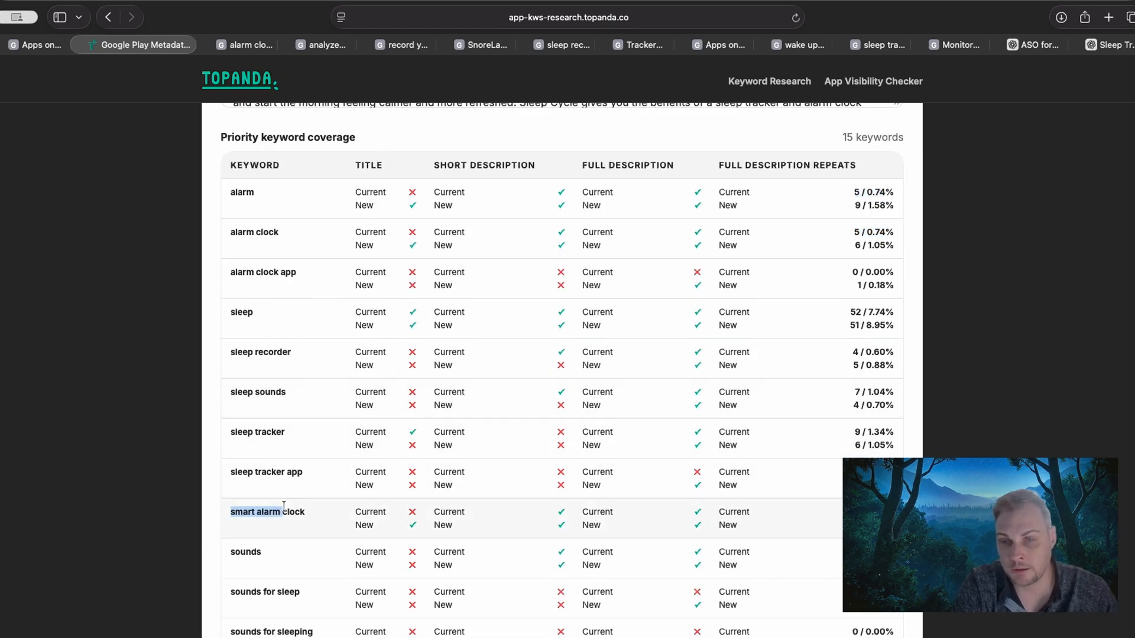
left_click(373, 516)
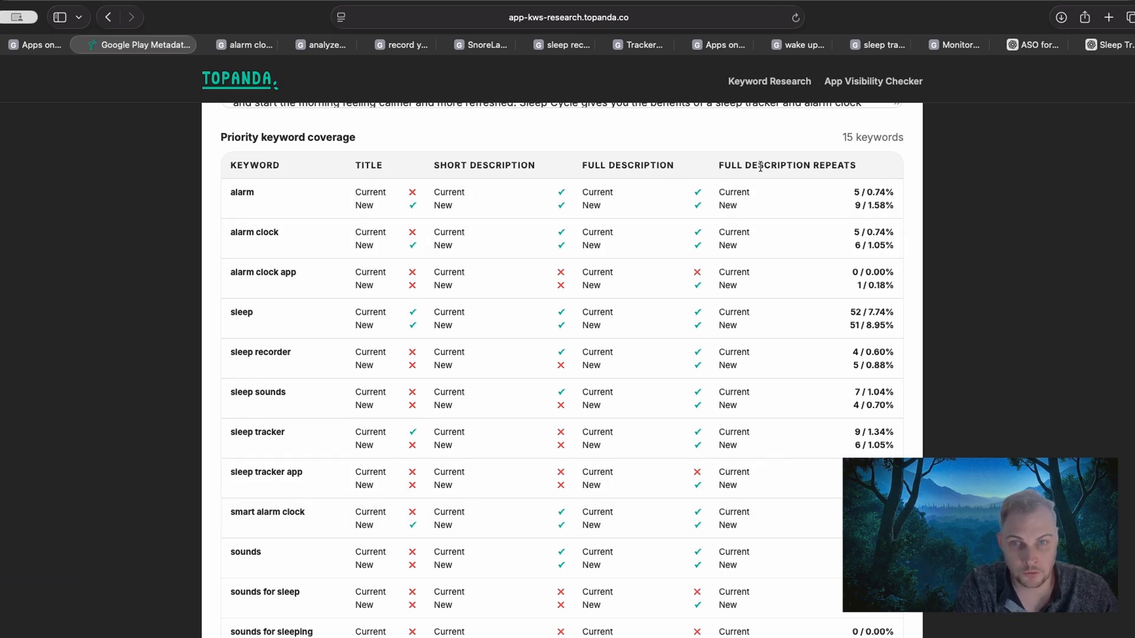
left_click_drag(416, 521, 460, 511)
left_click(424, 514)
left_click(460, 512)
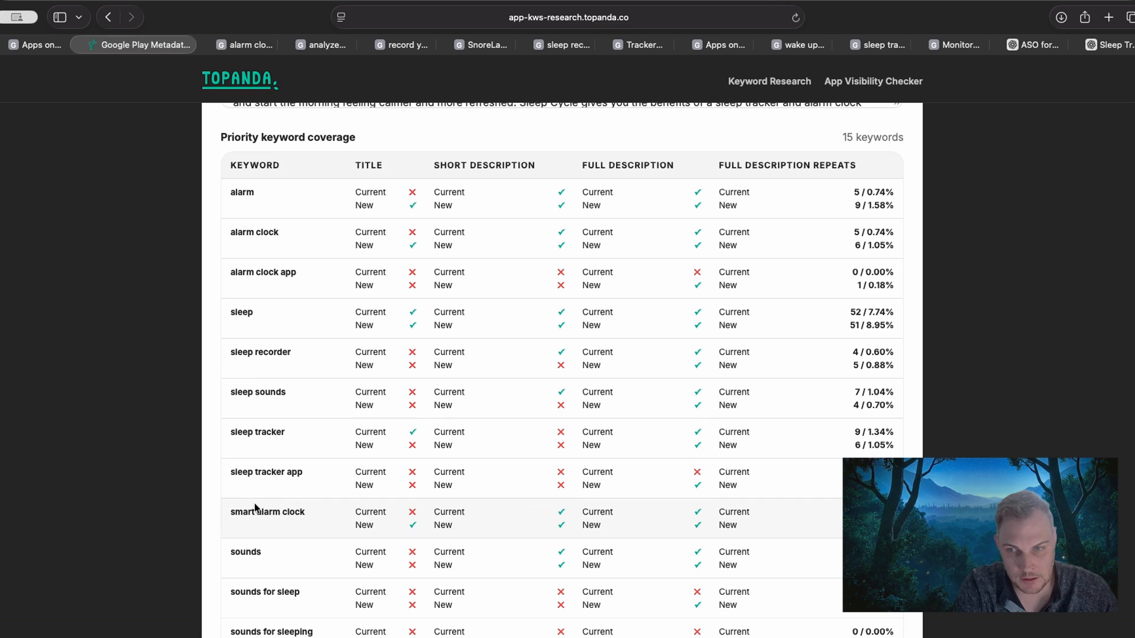
left_click_drag(355, 512, 510, 513)
left_click(360, 521)
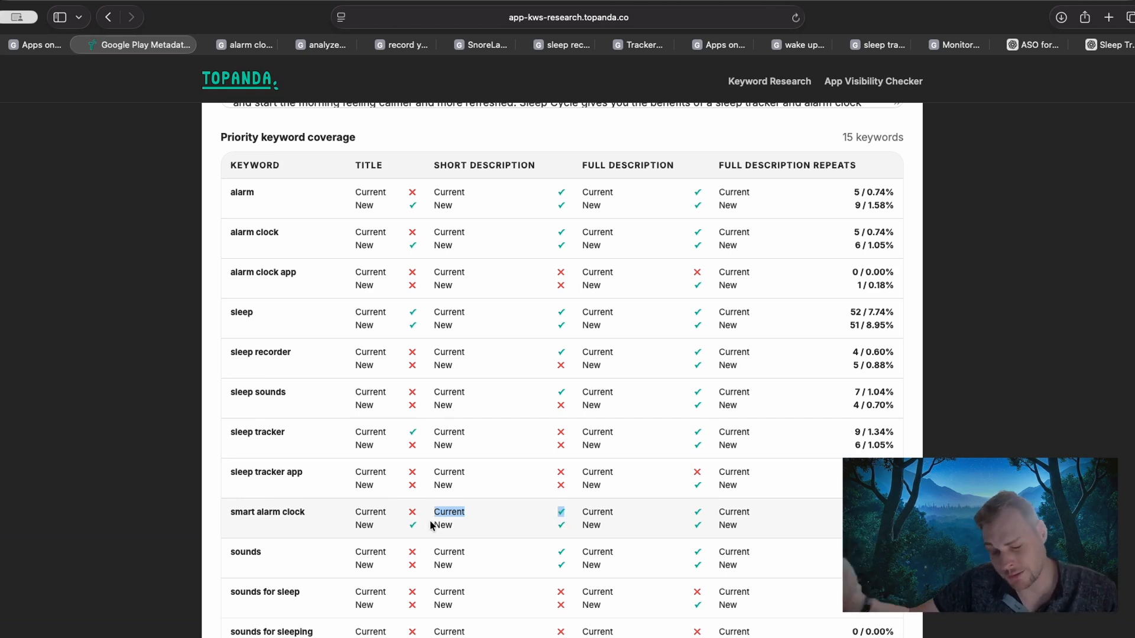
left_click_drag(432, 525, 568, 525)
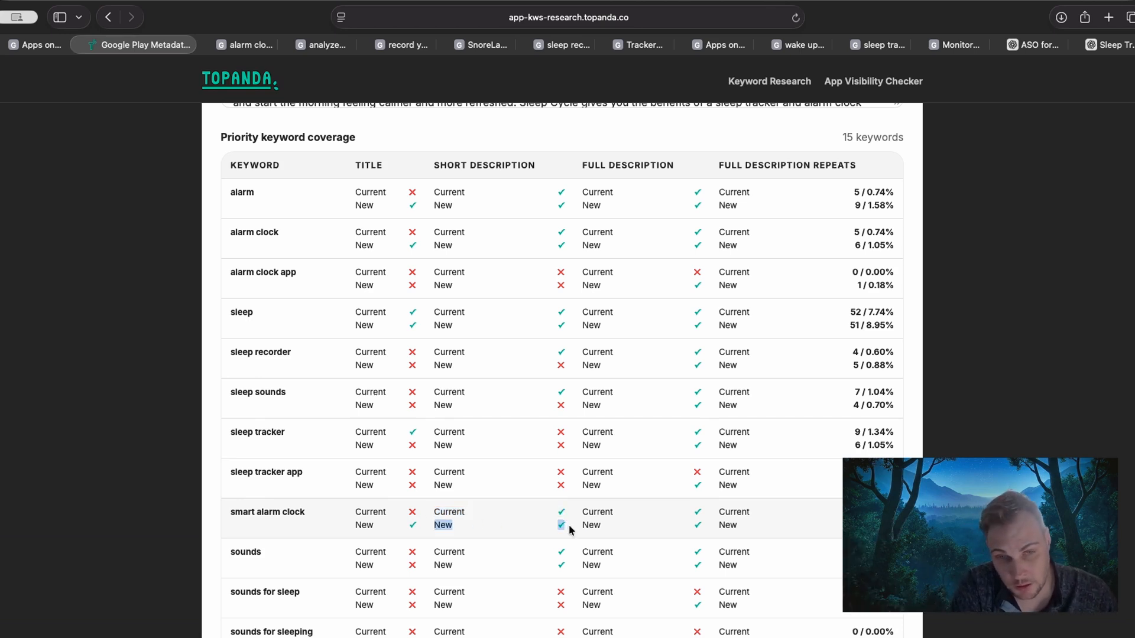
left_click_drag(718, 512, 754, 512)
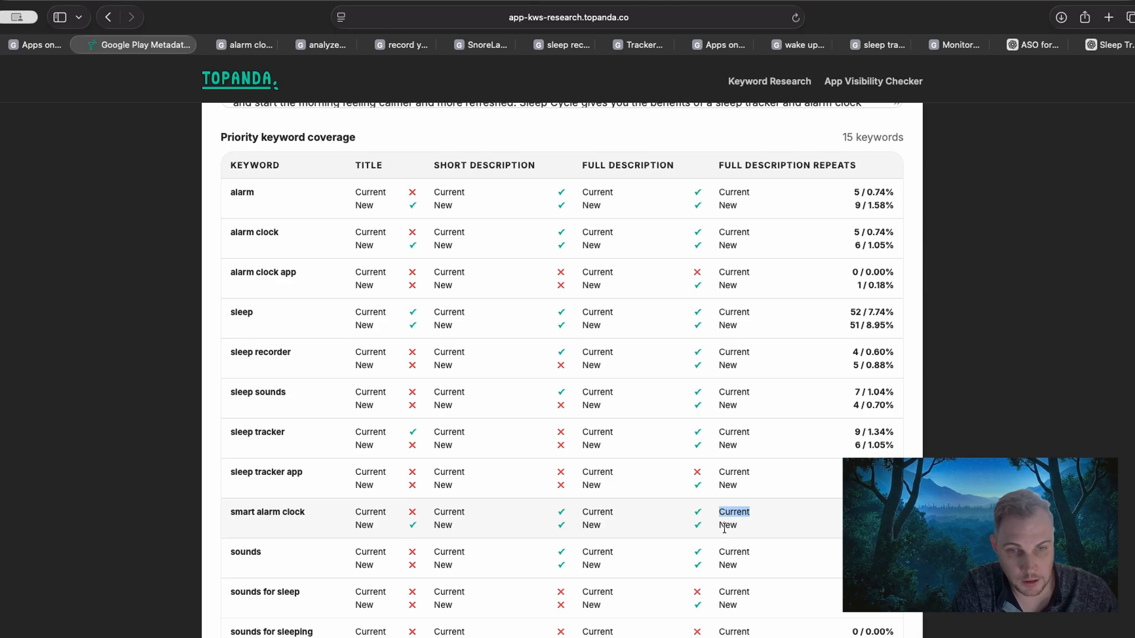
left_click_drag(719, 525, 755, 526)
left_click(841, 525)
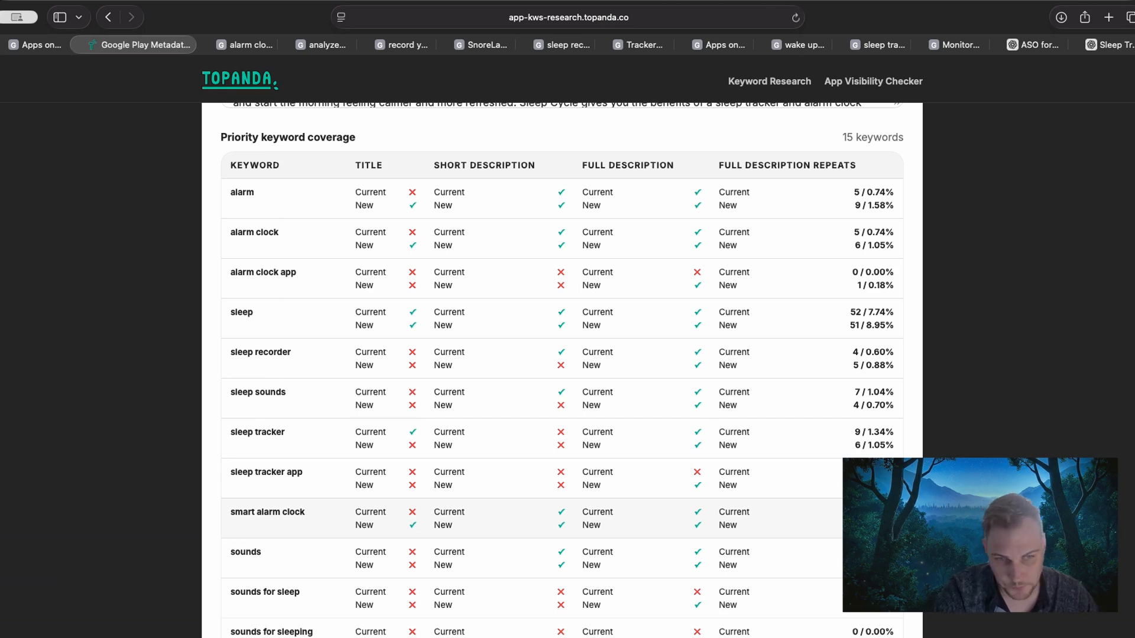
Examine the remaining priority keywords, comparing current and new coverage of "tracker alarm" in each metadata field.
scroll(561, 366, "down", 3)
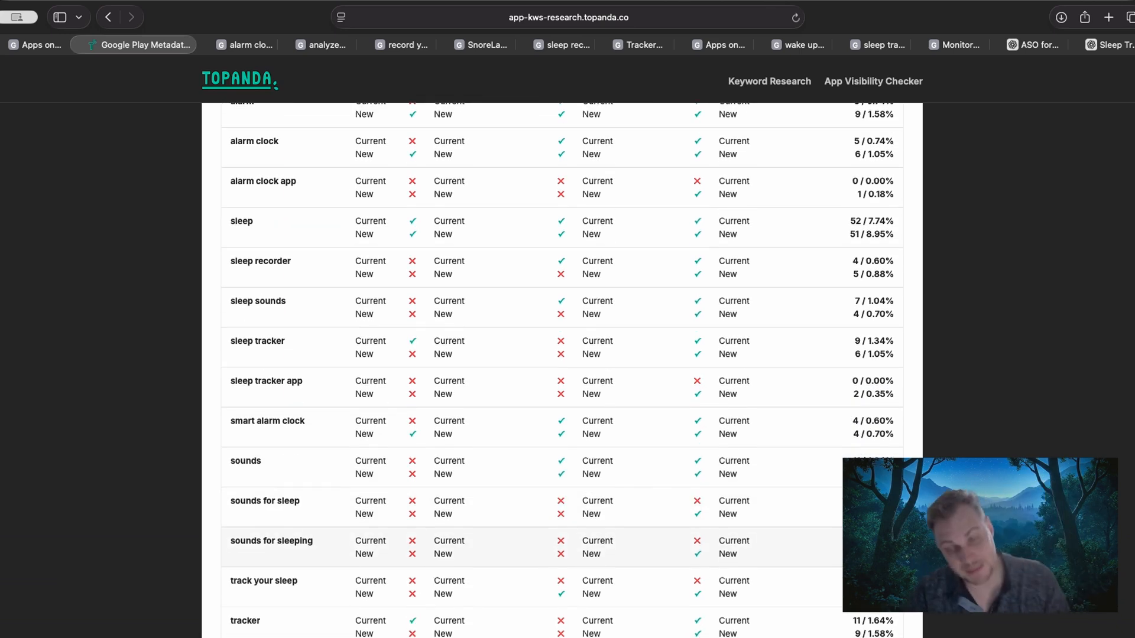
scroll(852, 546, "down", 1)
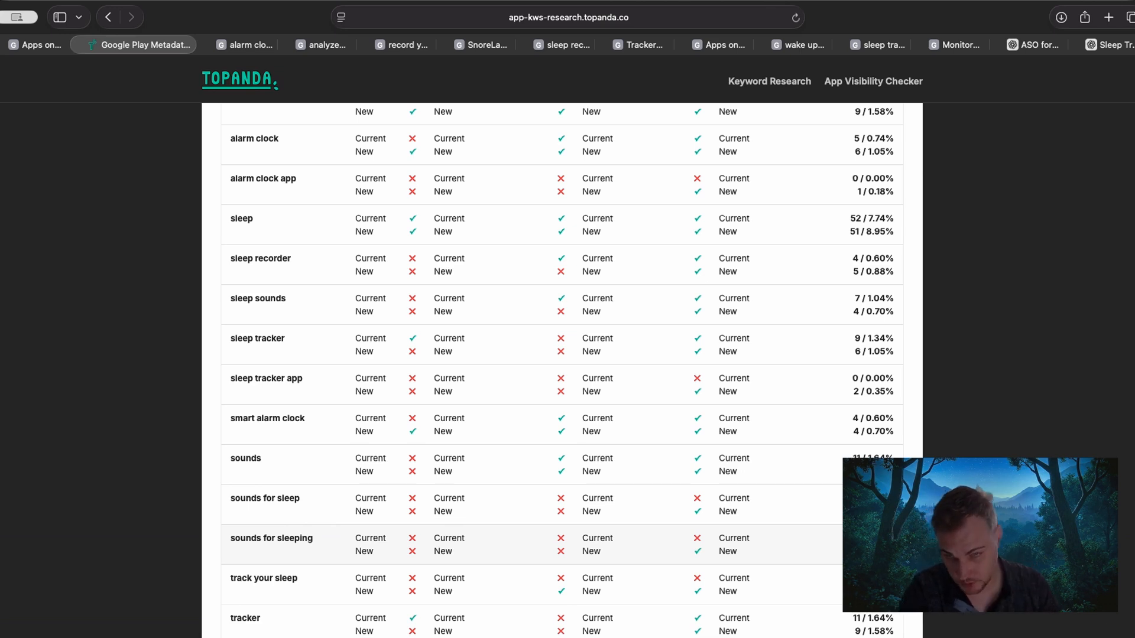
scroll(805, 507, "down", 1)
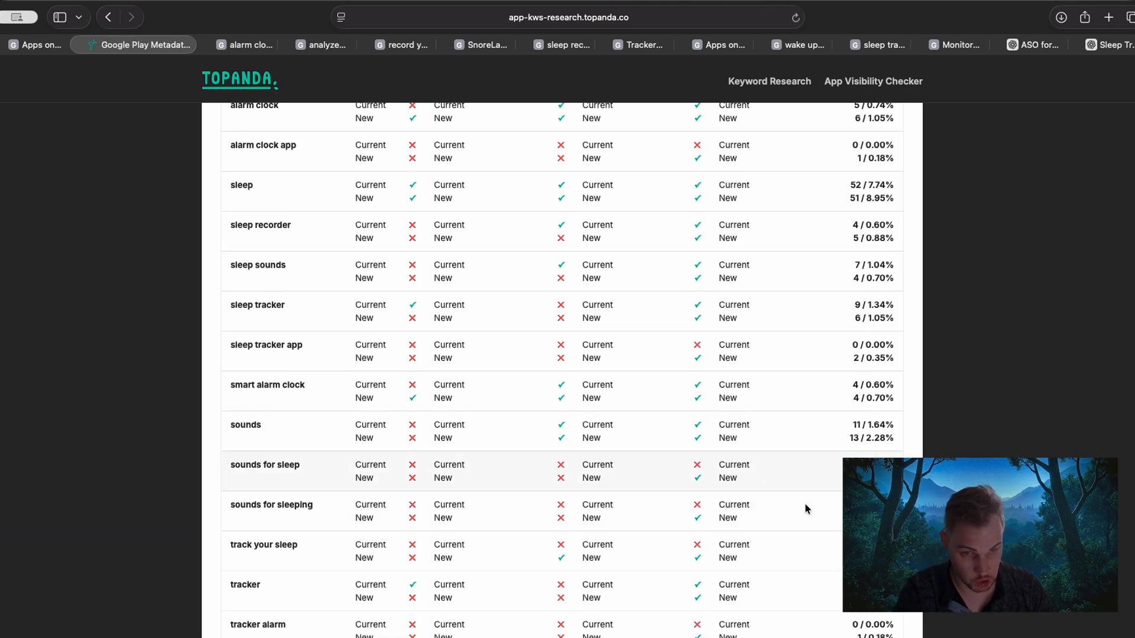
scroll(805, 507, "down", 2)
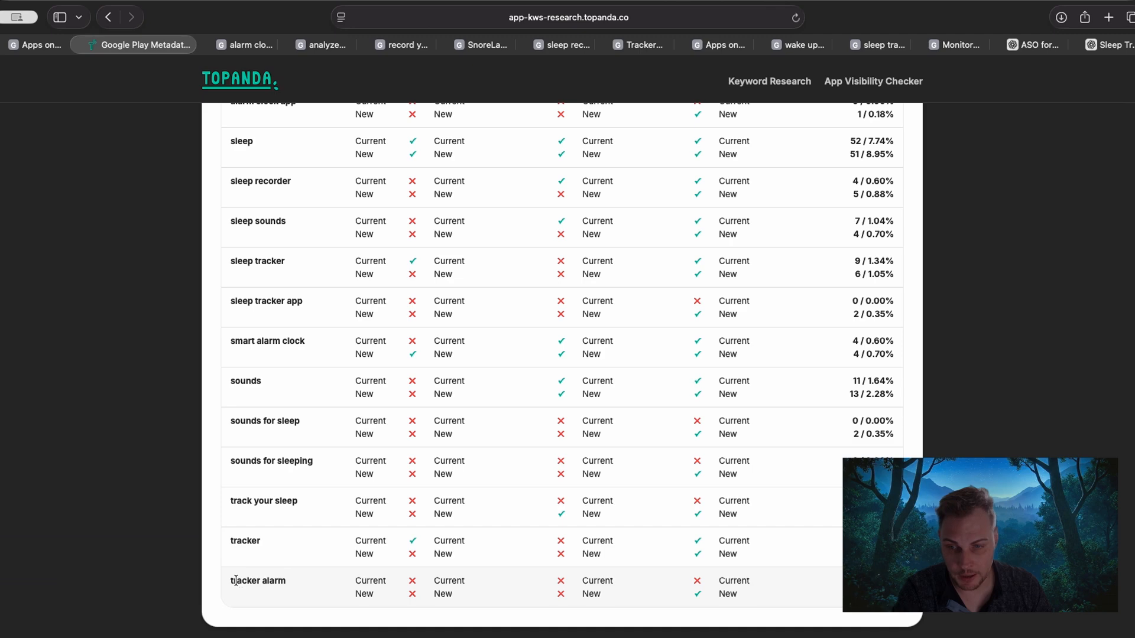
left_click_drag(237, 581, 314, 582)
left_click_drag(401, 579, 762, 579)
left_click(761, 579)
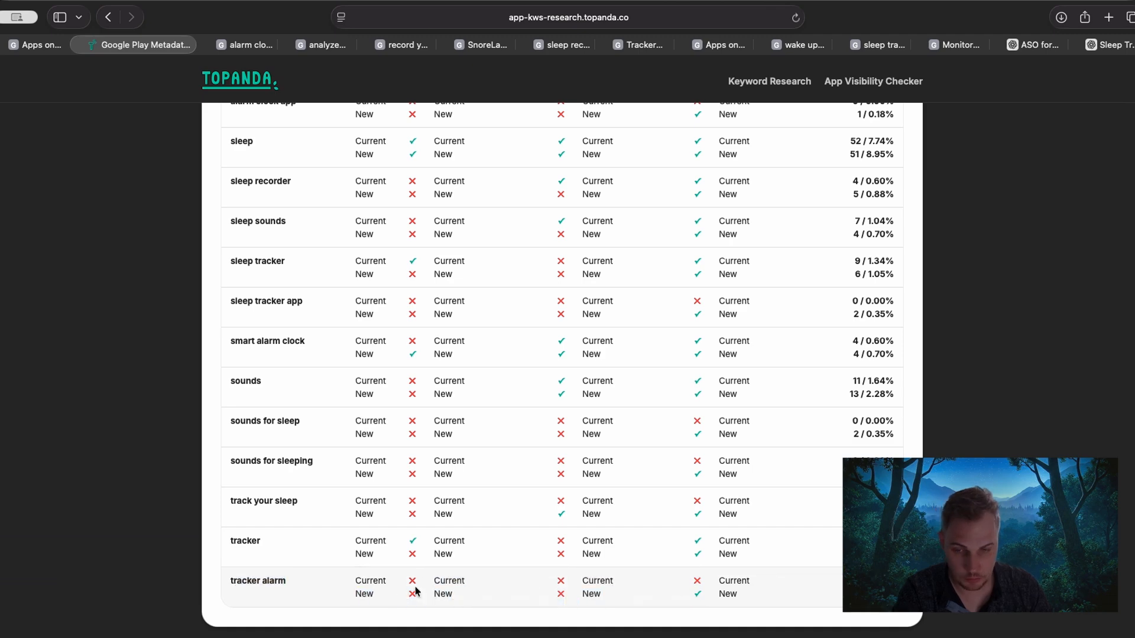
left_click_drag(315, 595, 758, 588)
left_click(711, 600)
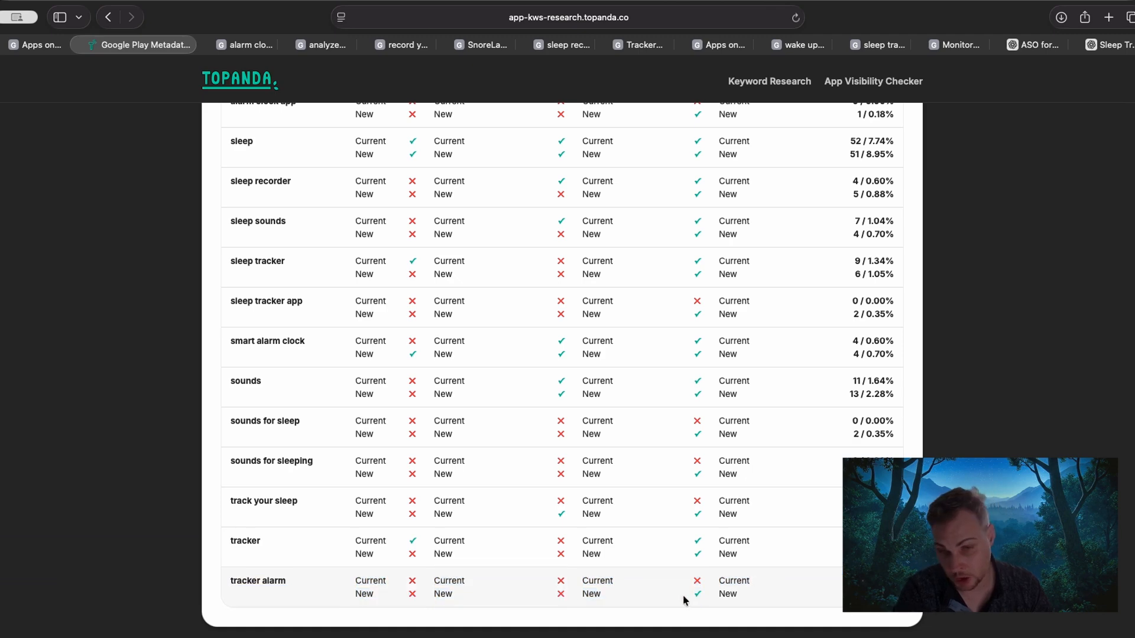
left_click_drag(686, 602, 763, 597)
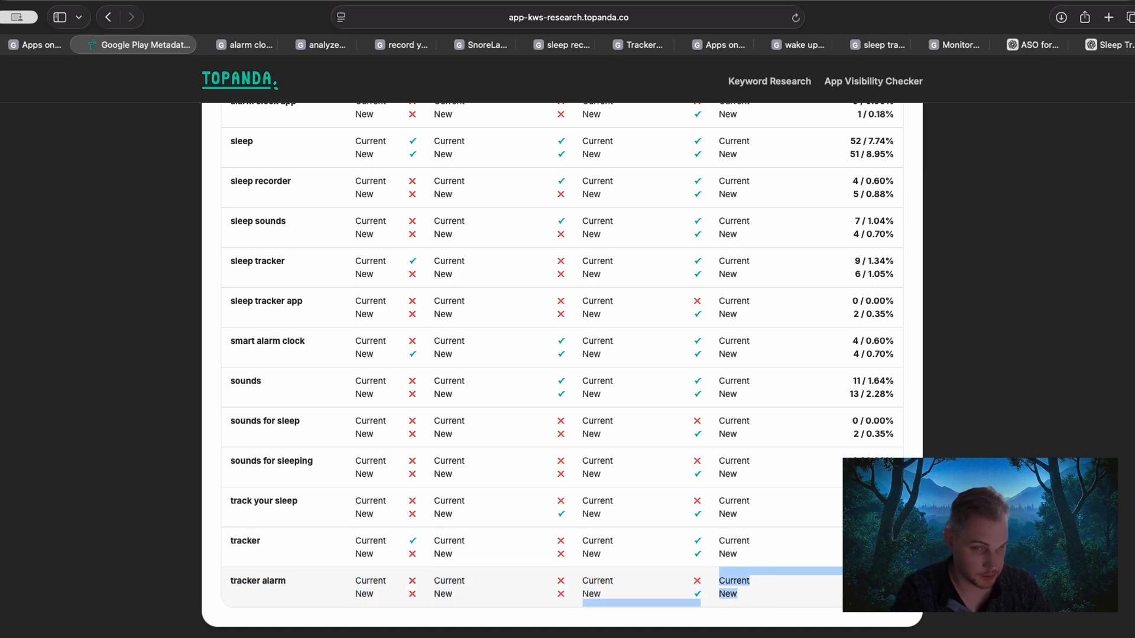
left_click(763, 597)
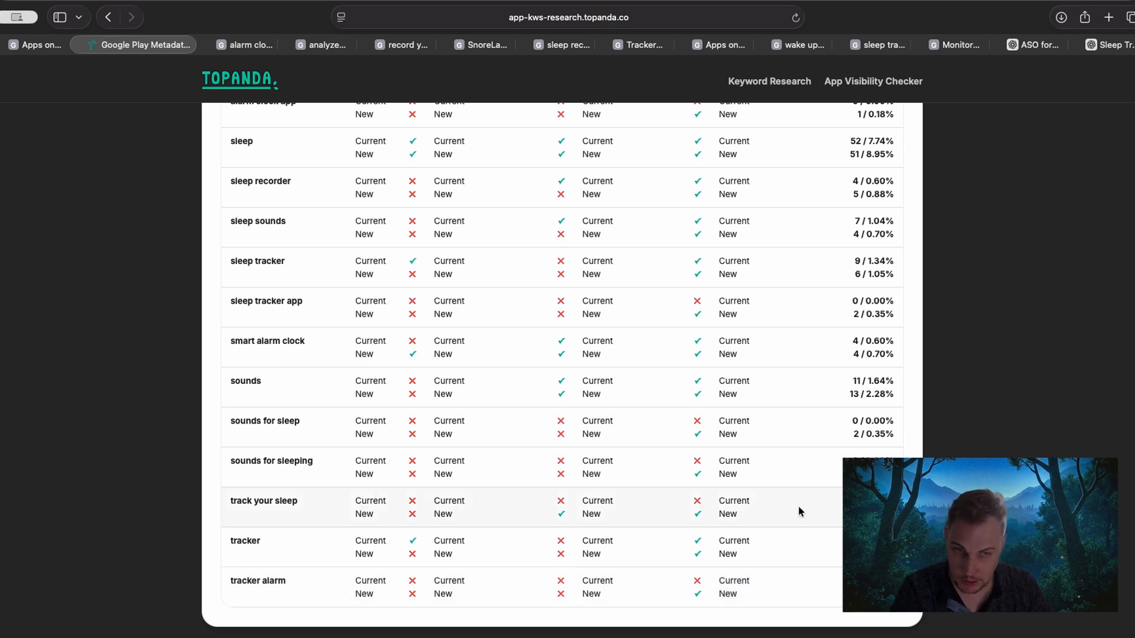
scroll(772, 505, "up", 2)
scroll(750, 508, "up", 1)
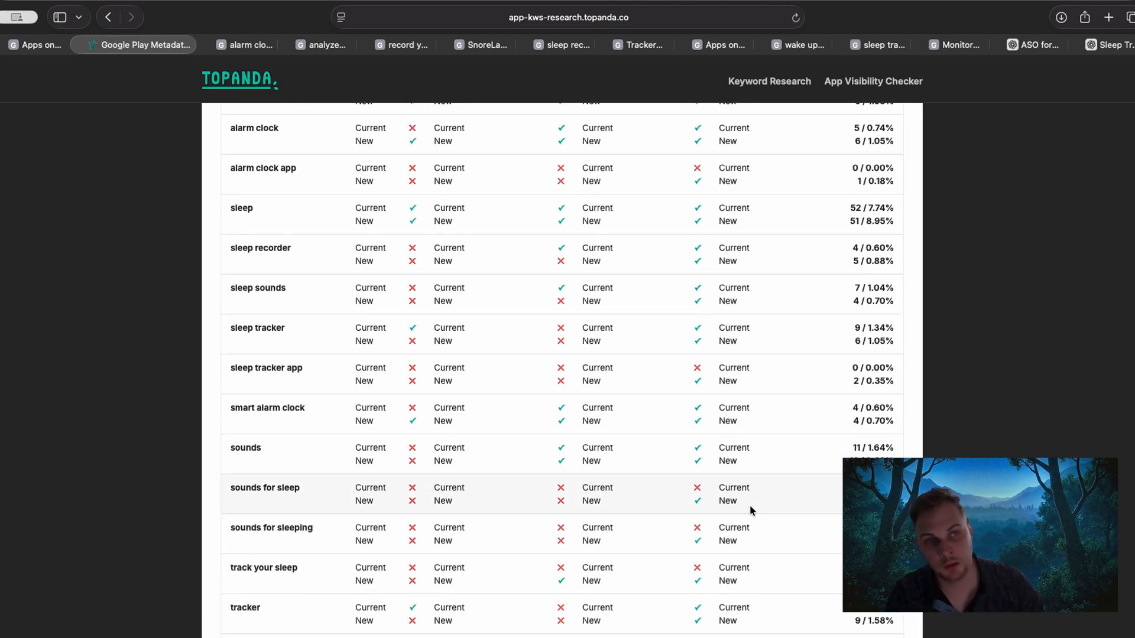
Compare current and new full description repeats of the keyword "alarm clock" in Priority keyword coverage.
scroll(804, 478, "up", 5)
scroll(797, 478, "up", 5)
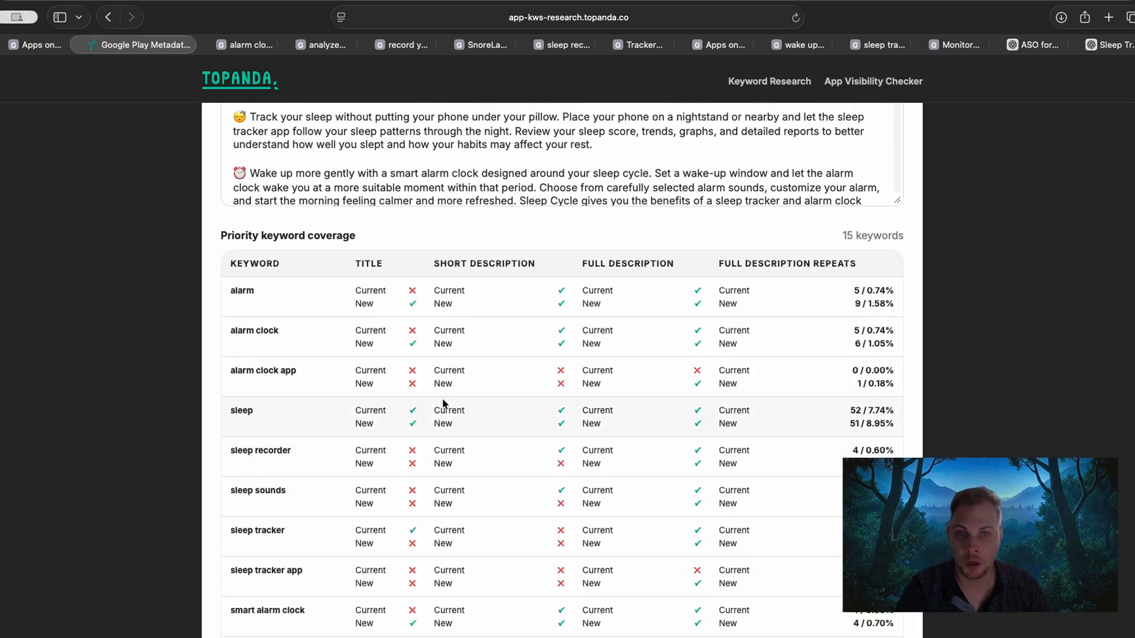
scroll(517, 270, "down", 2)
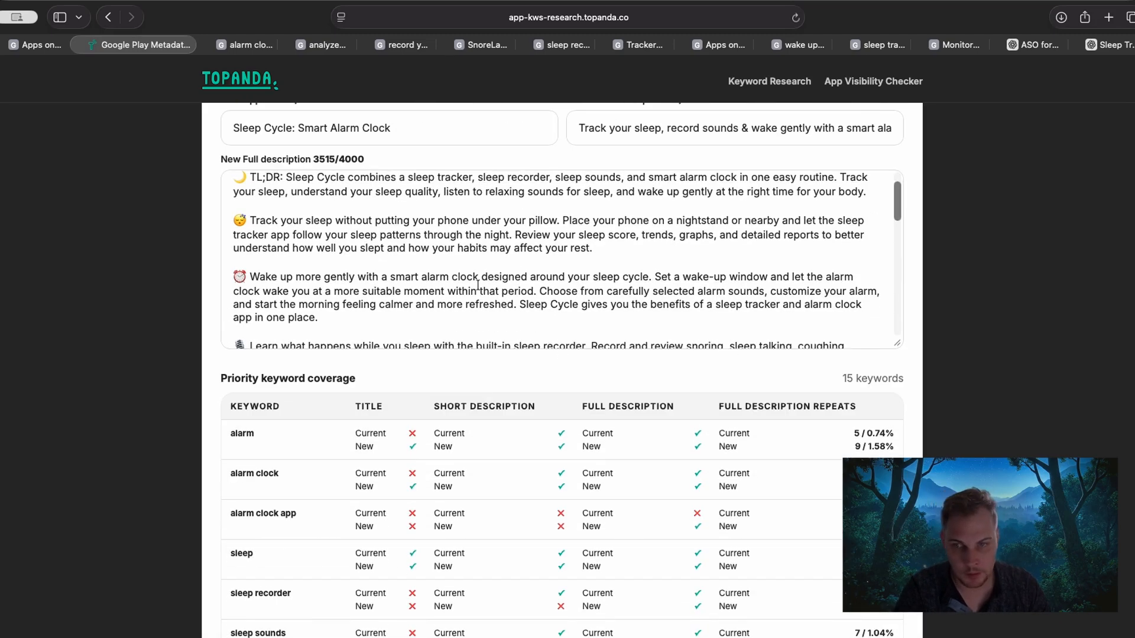
scroll(478, 285, "up", 5)
scroll(142, 355, "down", 7)
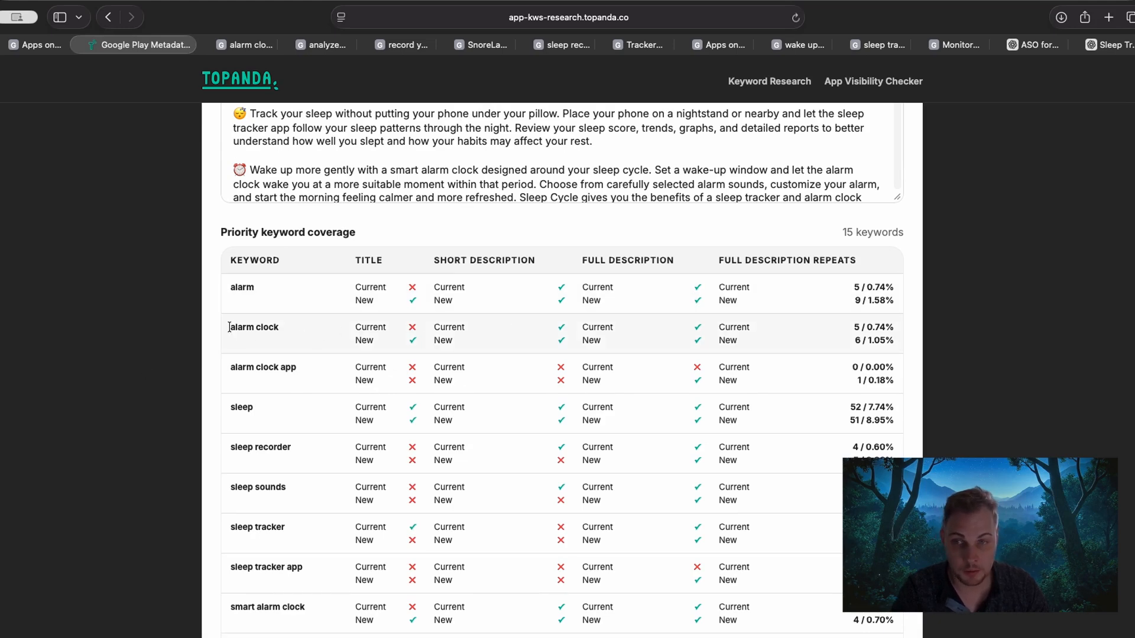
triple_click(231, 367)
left_click_drag(229, 326, 330, 333)
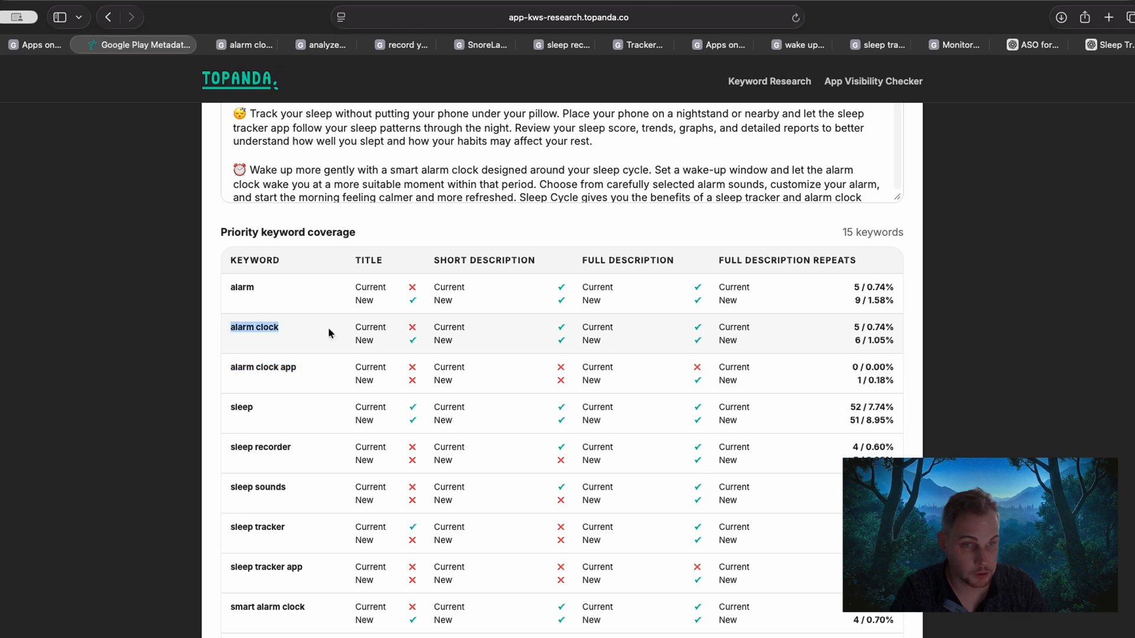
left_click_drag(851, 327, 857, 325)
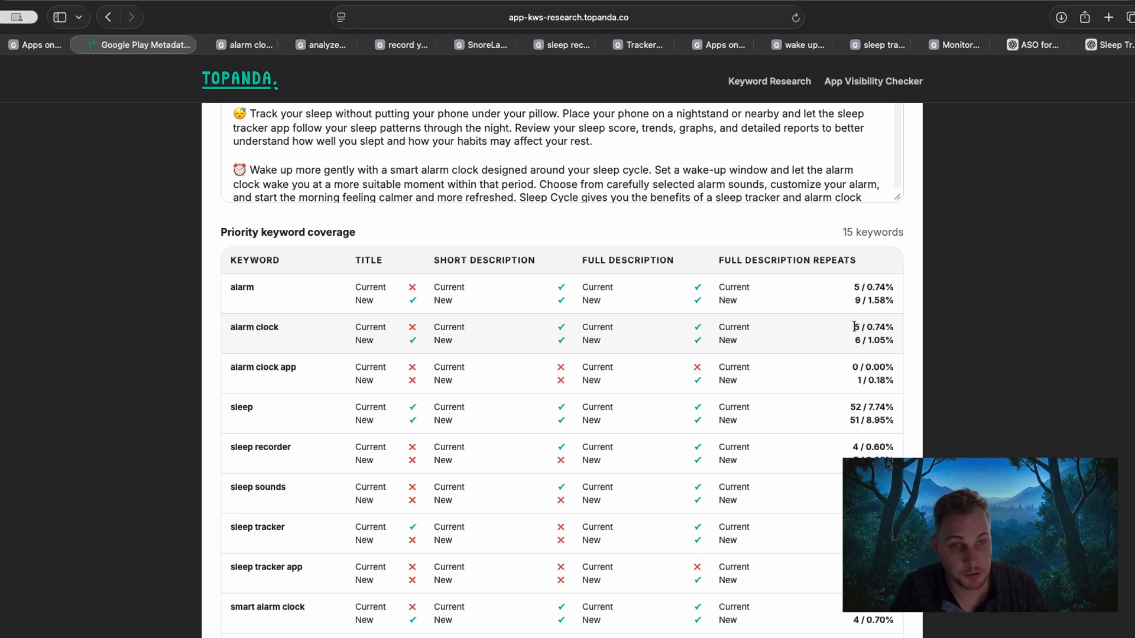
Compare current and new full description repeats and density of the keyword "sleep".
left_click_drag(231, 409, 284, 404)
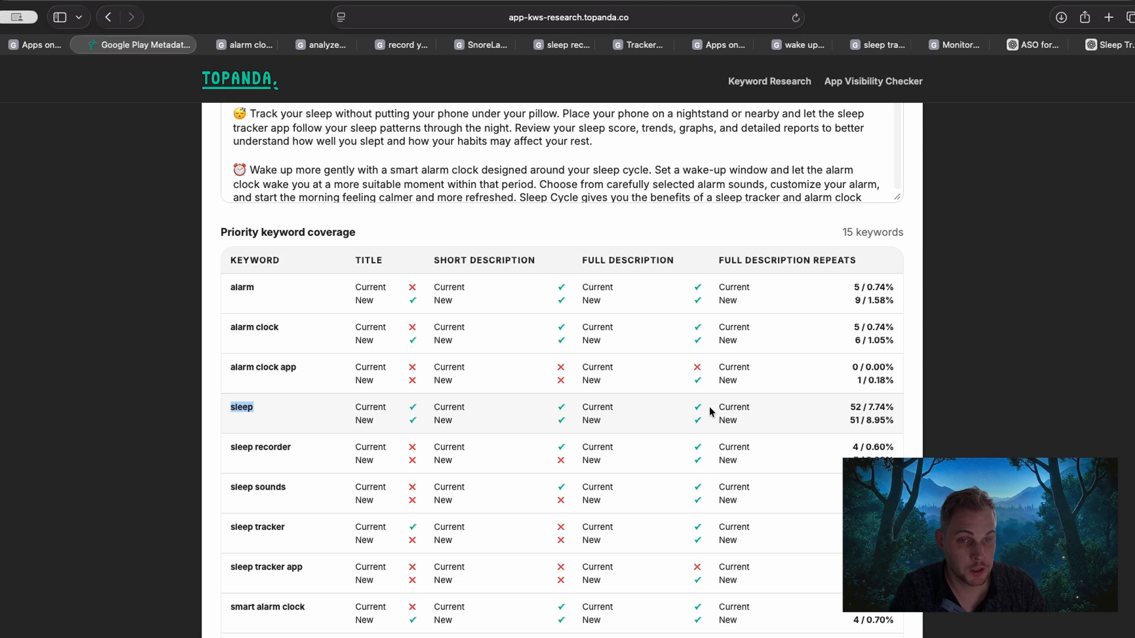
left_click_drag(717, 420, 892, 423)
left_click(894, 421)
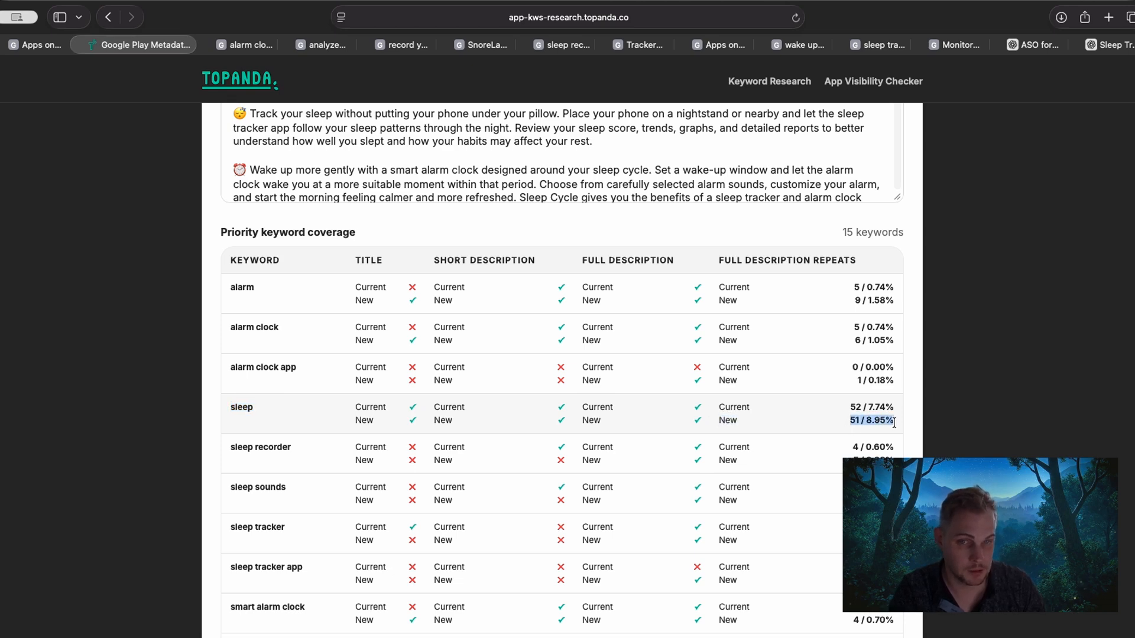
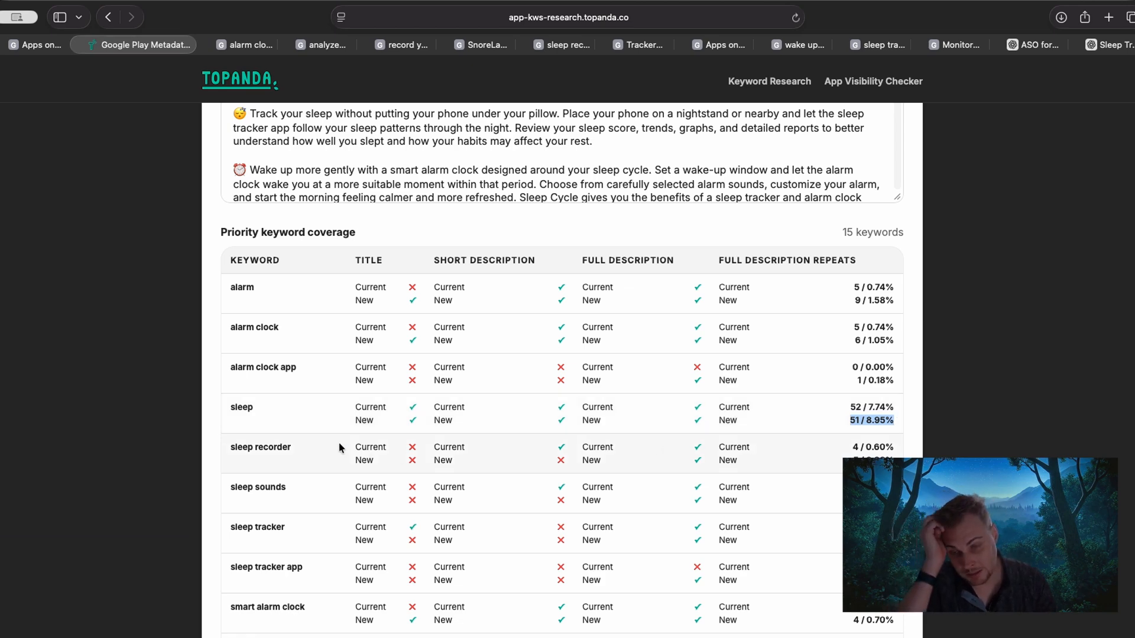
Examine the keyword coverage for sleep recorder, sleep sounds and sleep tracker, and compare it with the current short description's wording.
left_click_drag(234, 451, 295, 453)
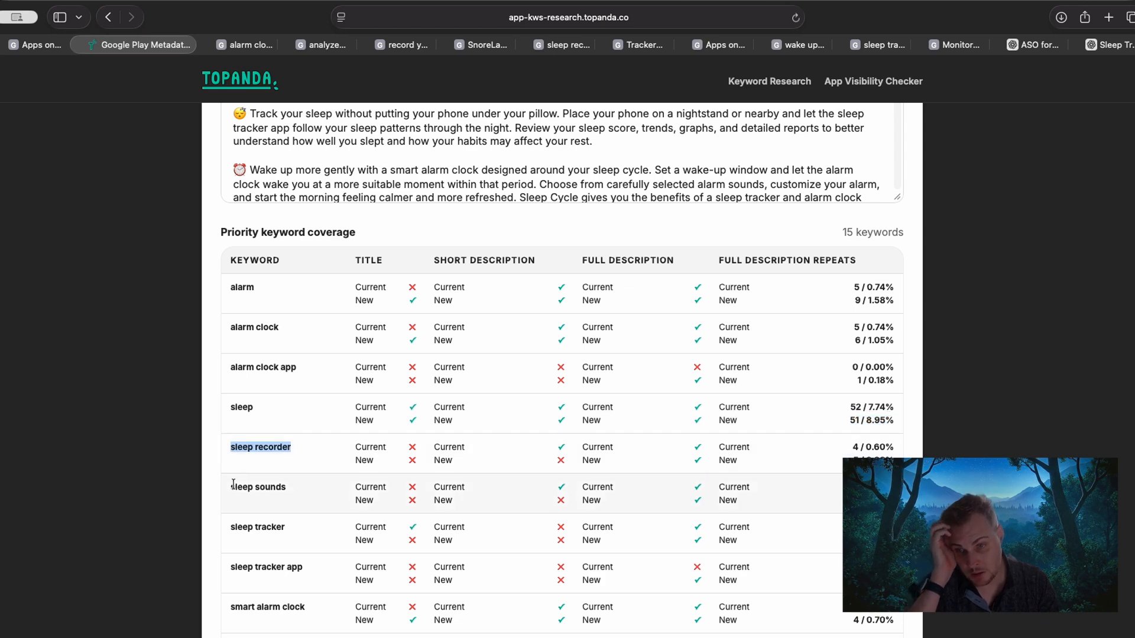
left_click_drag(234, 486, 254, 526)
scroll(253, 526, "down", 1)
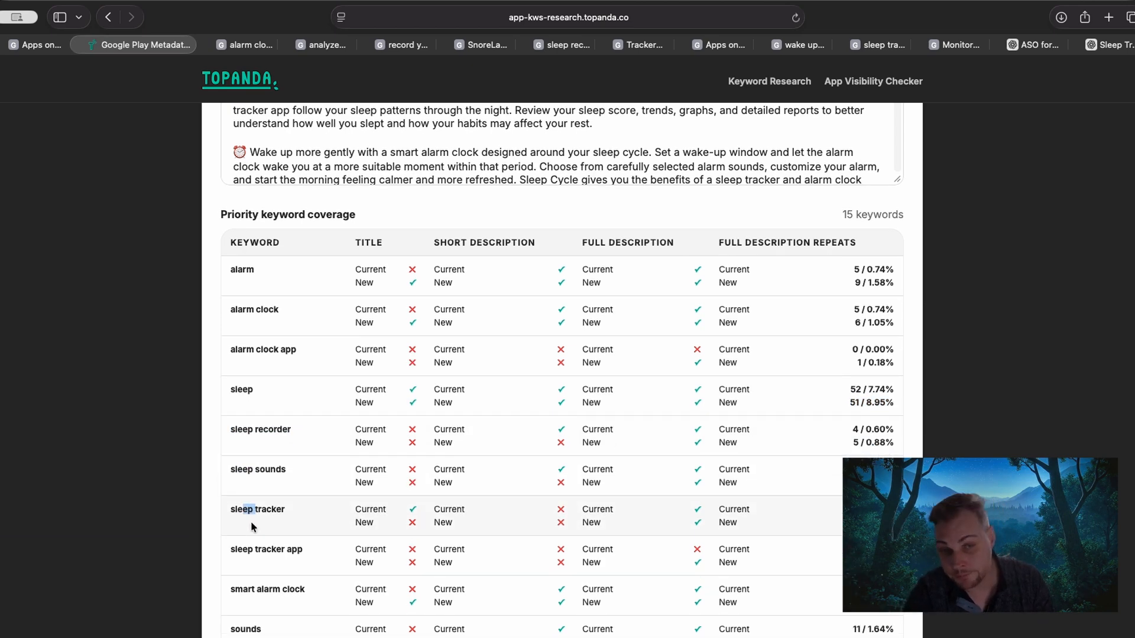
scroll(293, 495, "down", 1)
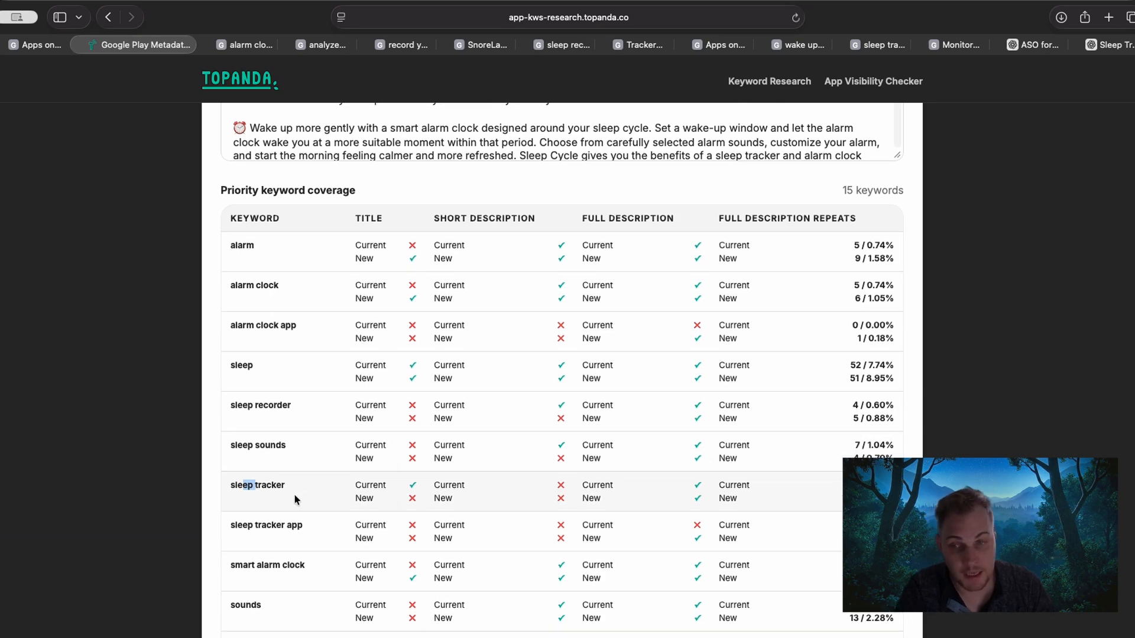
left_click_drag(229, 447, 311, 447)
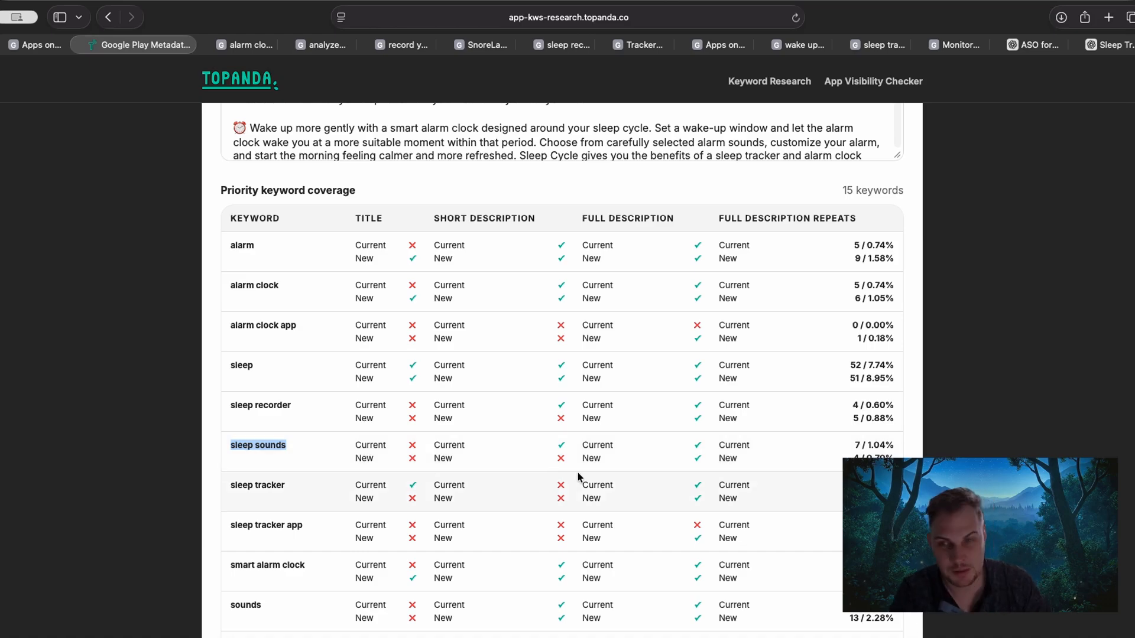
scroll(242, 332, "up", 15)
scroll(135, 386, "up", 10)
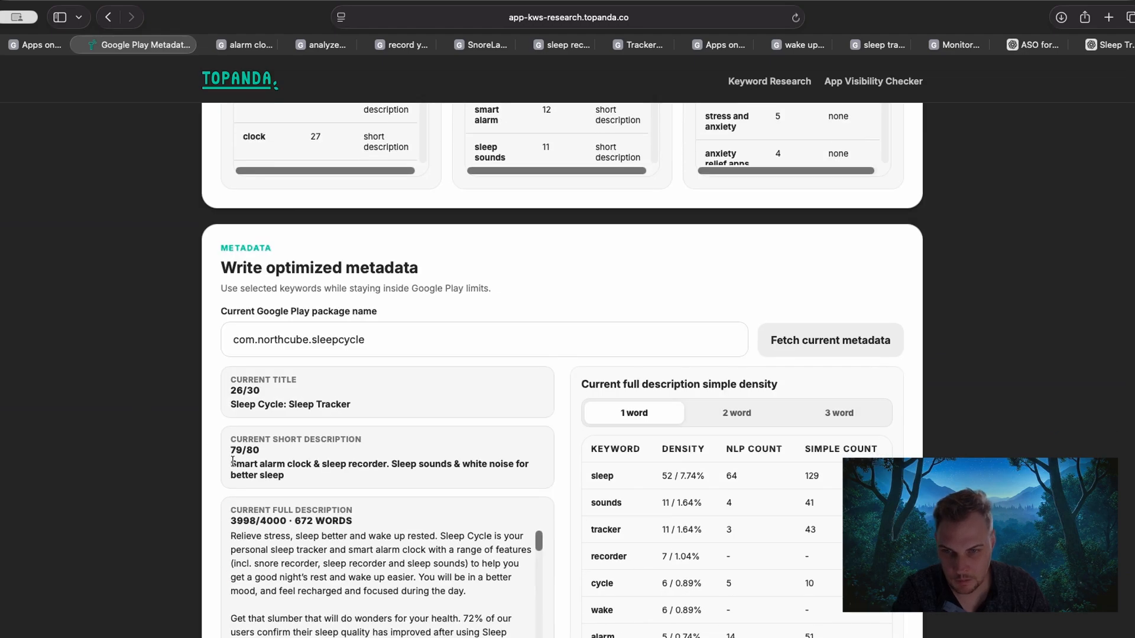
left_click_drag(232, 461, 453, 464)
double_click(404, 462)
Compare current and new coverage of the sleep sounds keyword across title, short description, full description and repeats.
scroll(201, 473, "down", 1)
scroll(201, 473, "down", 20)
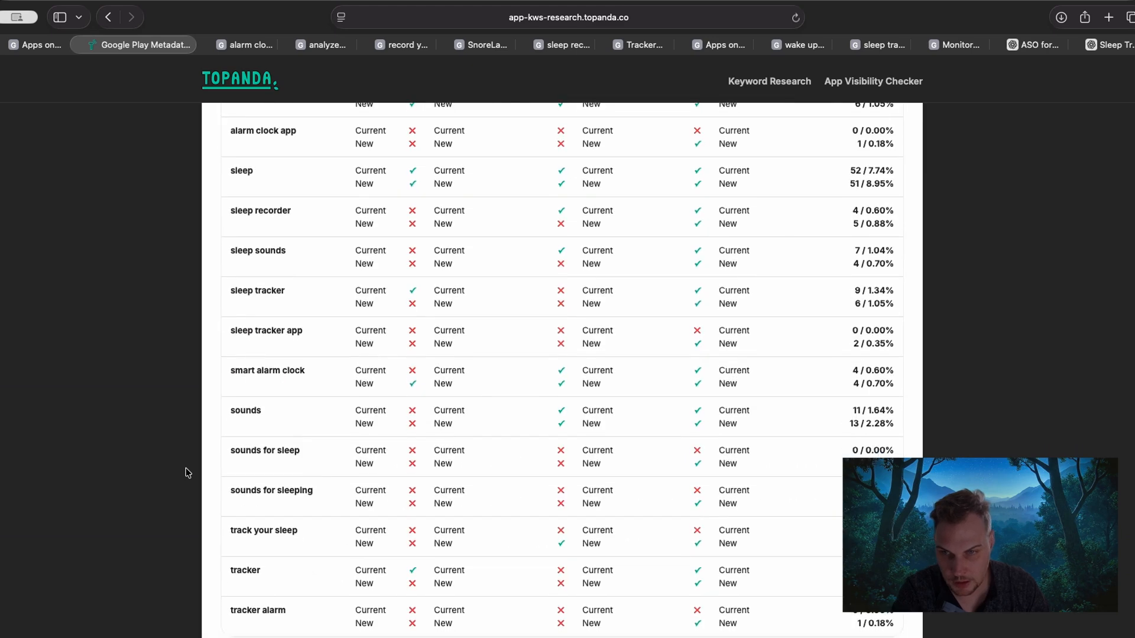
scroll(216, 429, "up", 3)
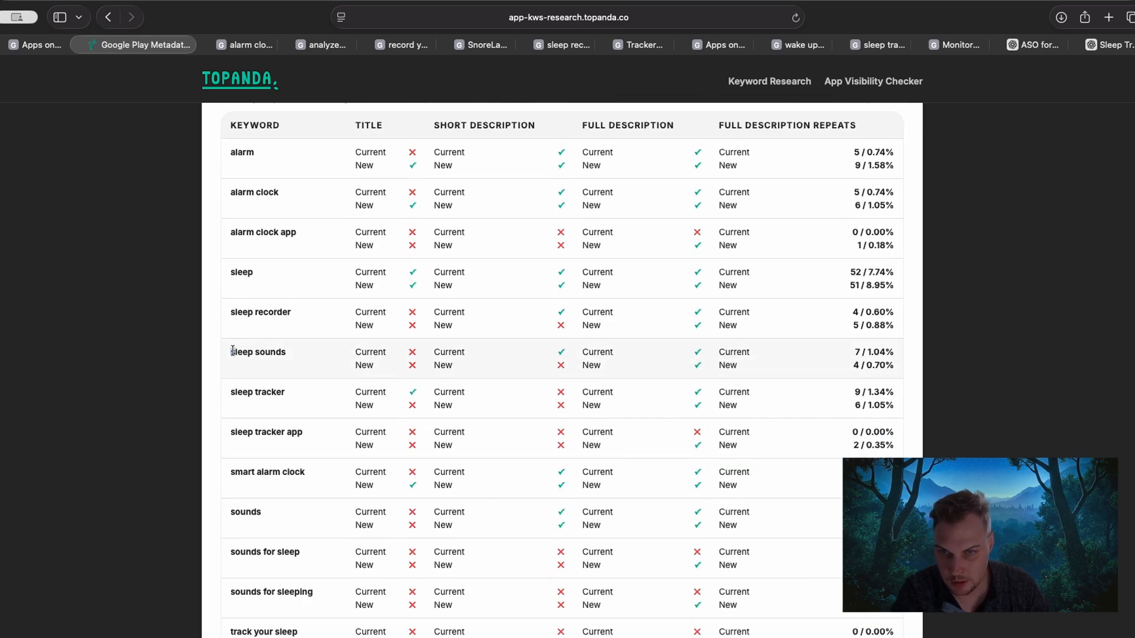
left_click_drag(233, 352, 329, 359)
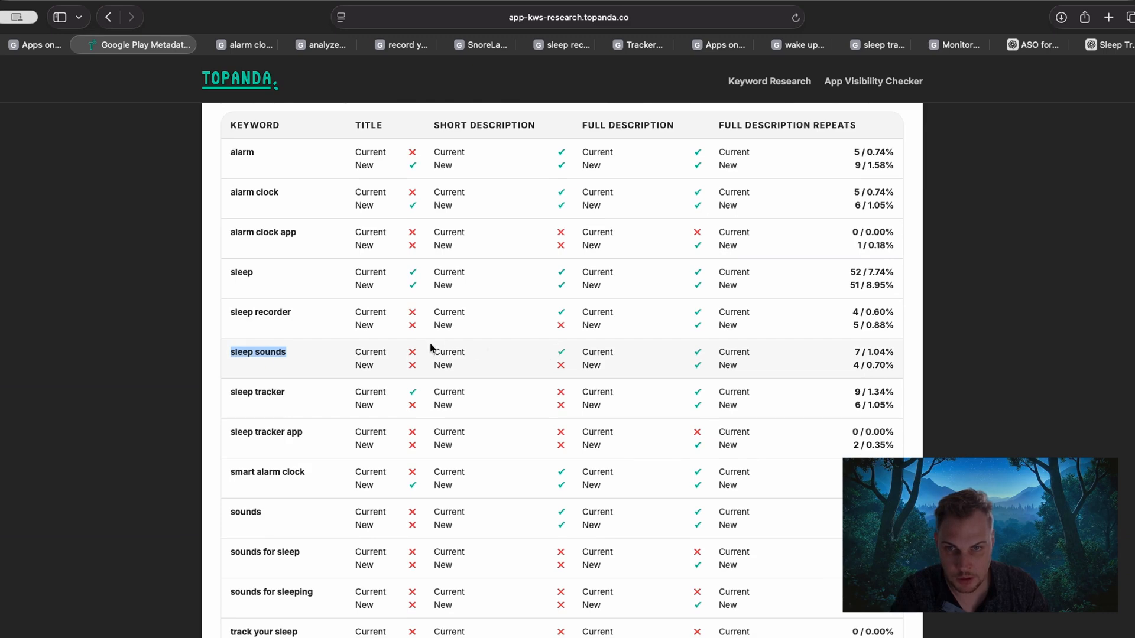
mouse_move(425, 350)
left_mouse_down()
mouse_move(561, 350)
mouse_move(446, 351)
left_mouse_up()
left_click_drag(435, 361, 519, 363)
left_click_drag(695, 350, 761, 351)
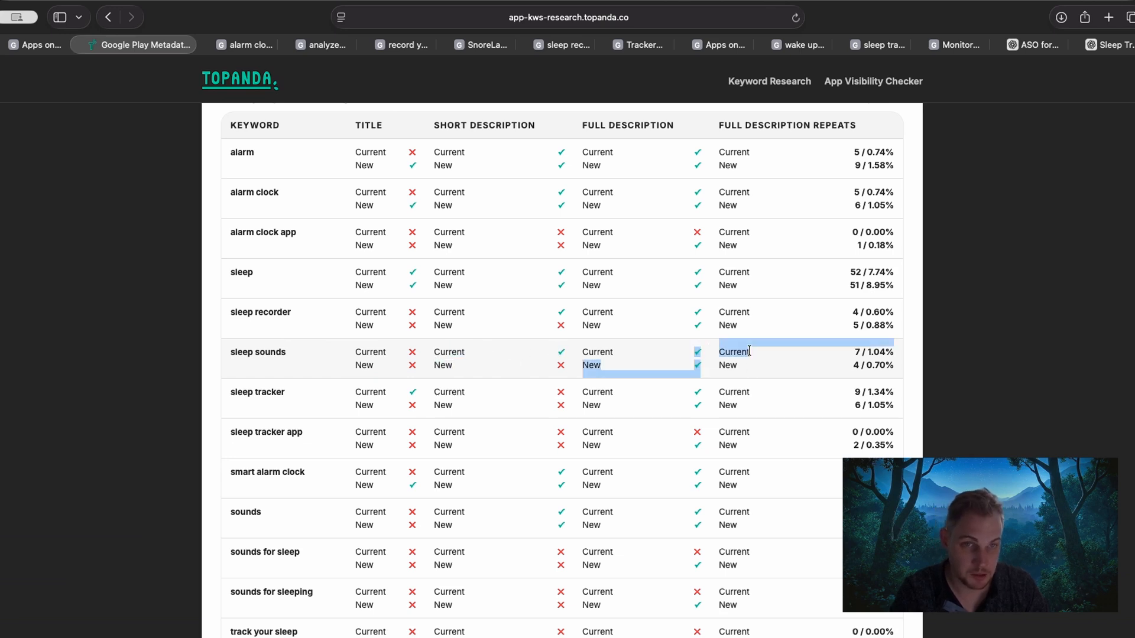
left_click(762, 351)
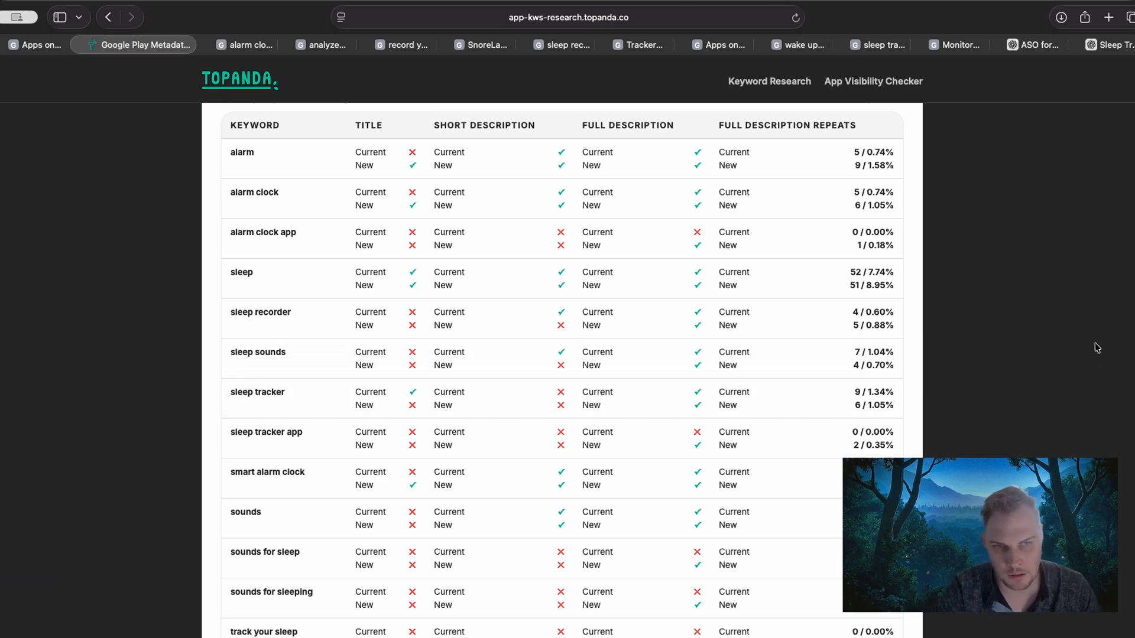
Review the wording of the new short description against the priority keyword coverage table.
scroll(988, 294, "up", 4)
scroll(988, 294, "up", 3)
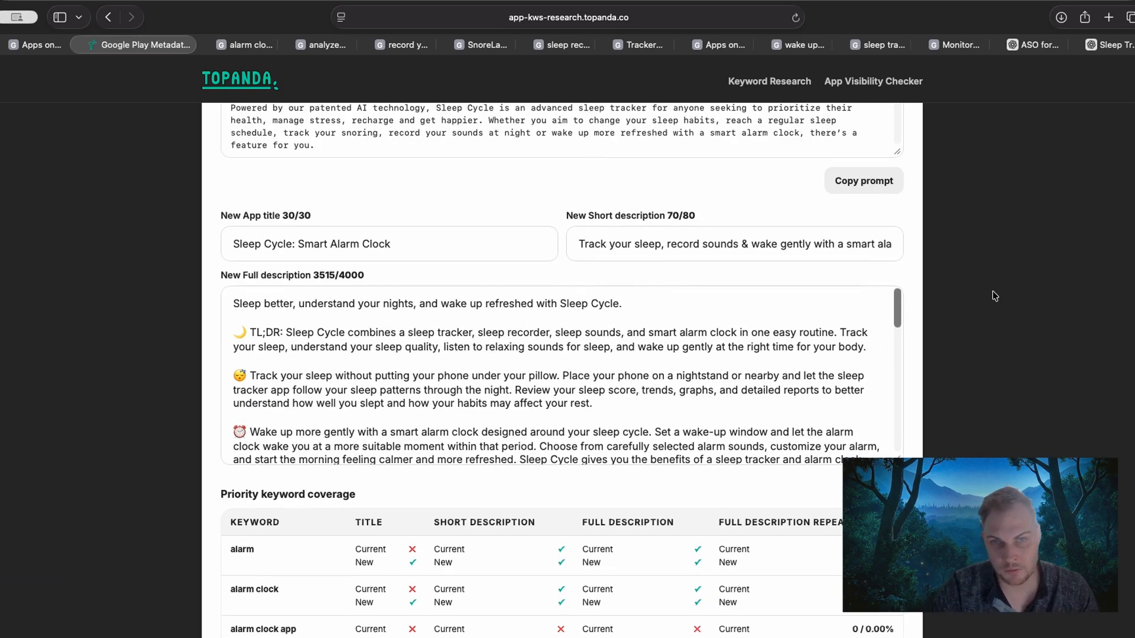
triple_click(577, 244)
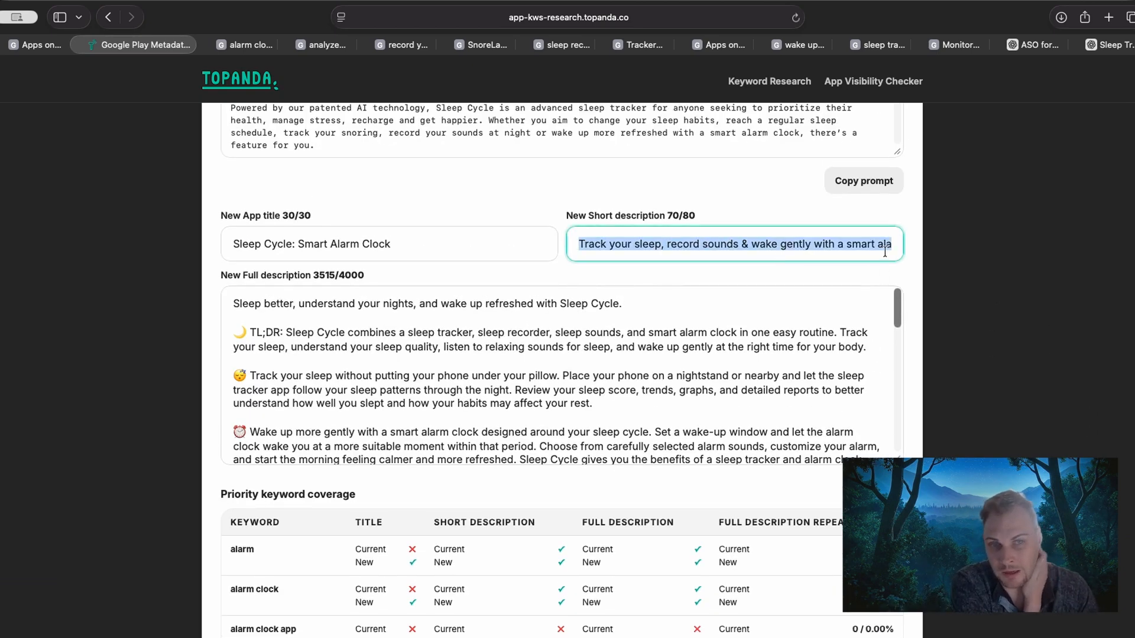
left_click(765, 244)
left_click_drag(578, 244, 875, 251)
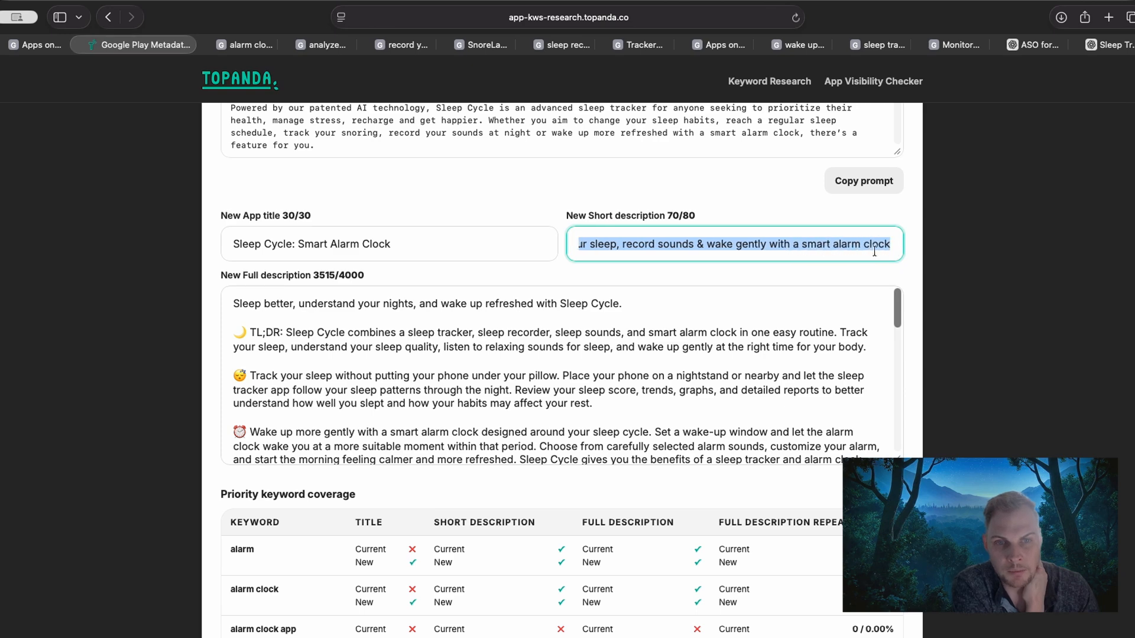
left_click(723, 245)
left_click_drag(735, 246, 898, 247)
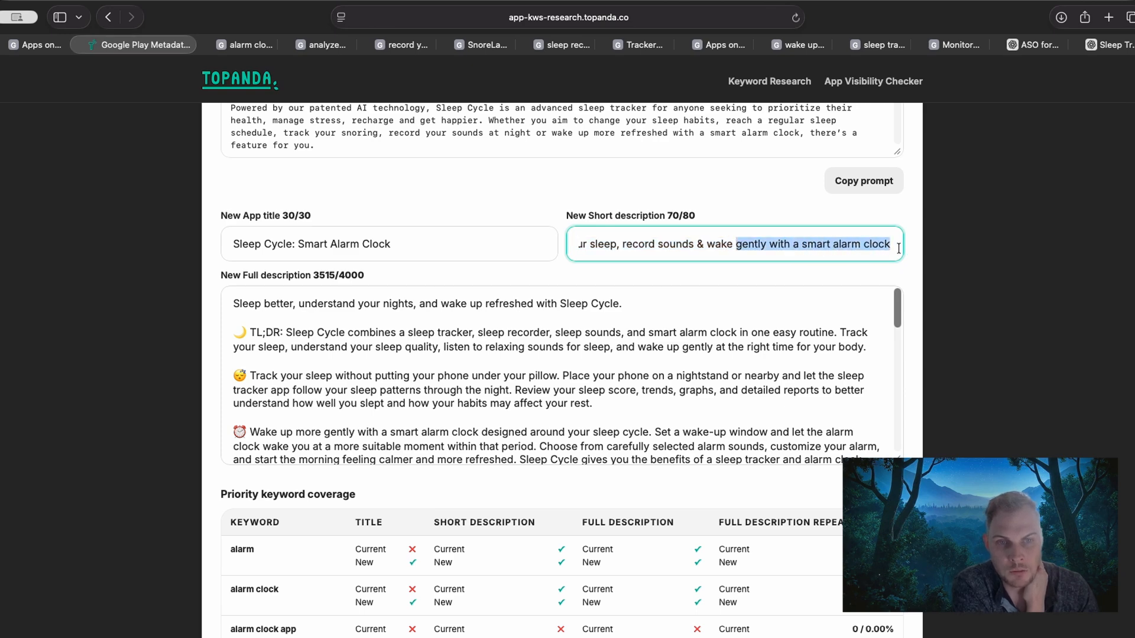
left_click(942, 245)
scroll(61, 348, "down", 10)
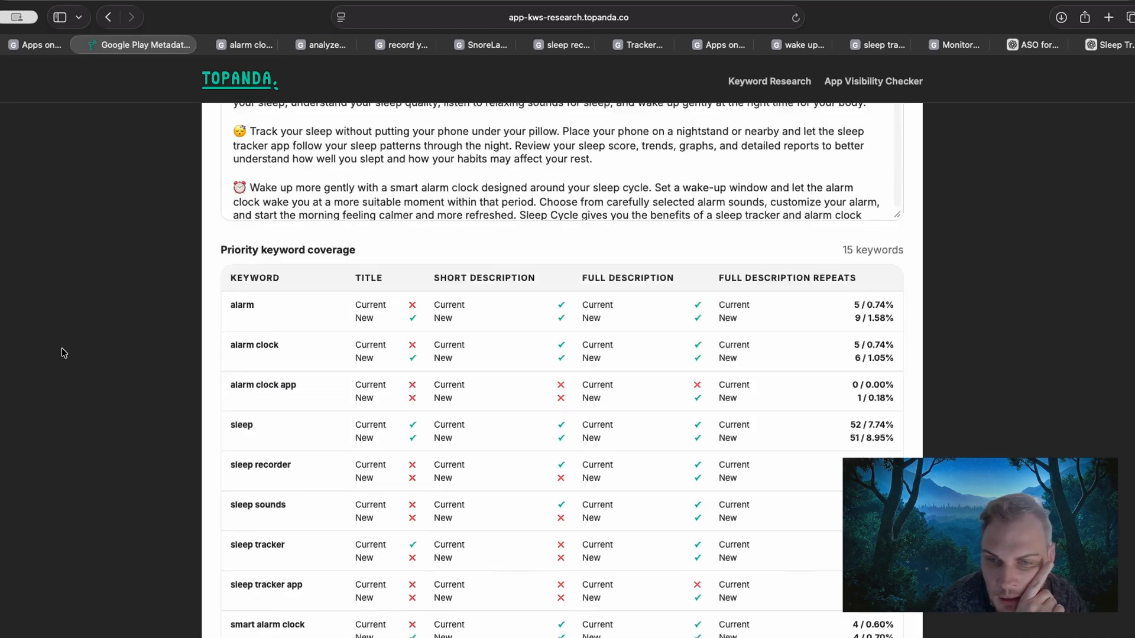
scroll(61, 353, "down", 2)
scroll(61, 353, "up", 3)
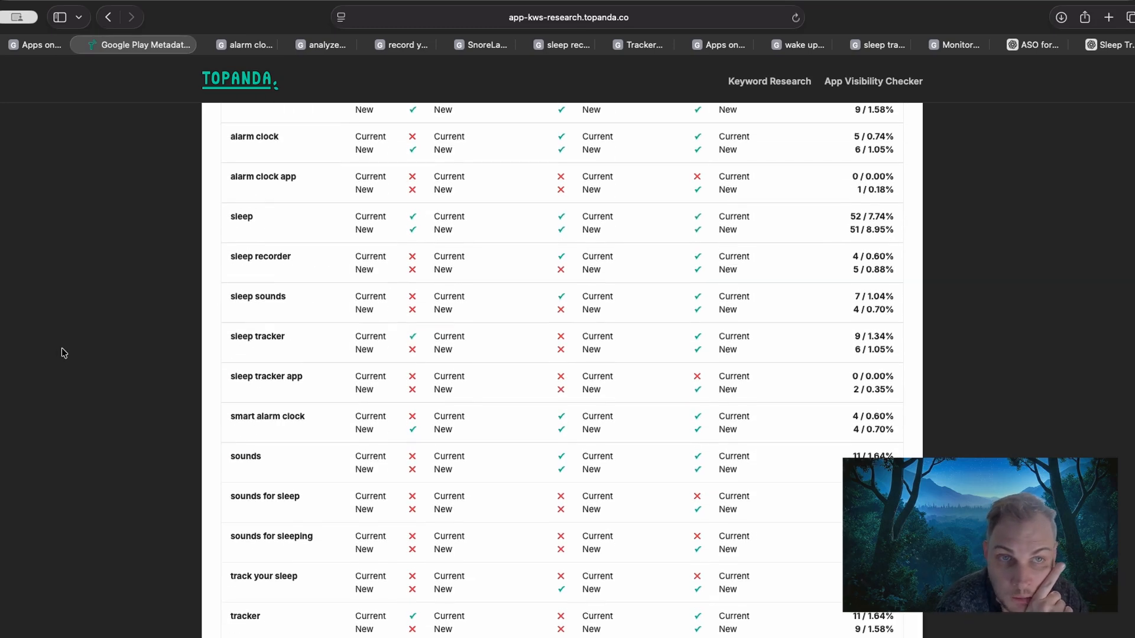
Switch to the Sleep Tracker Alarm chat in ChatGPT and copy the generated response with the short and full descriptions.
left_click(1114, 46)
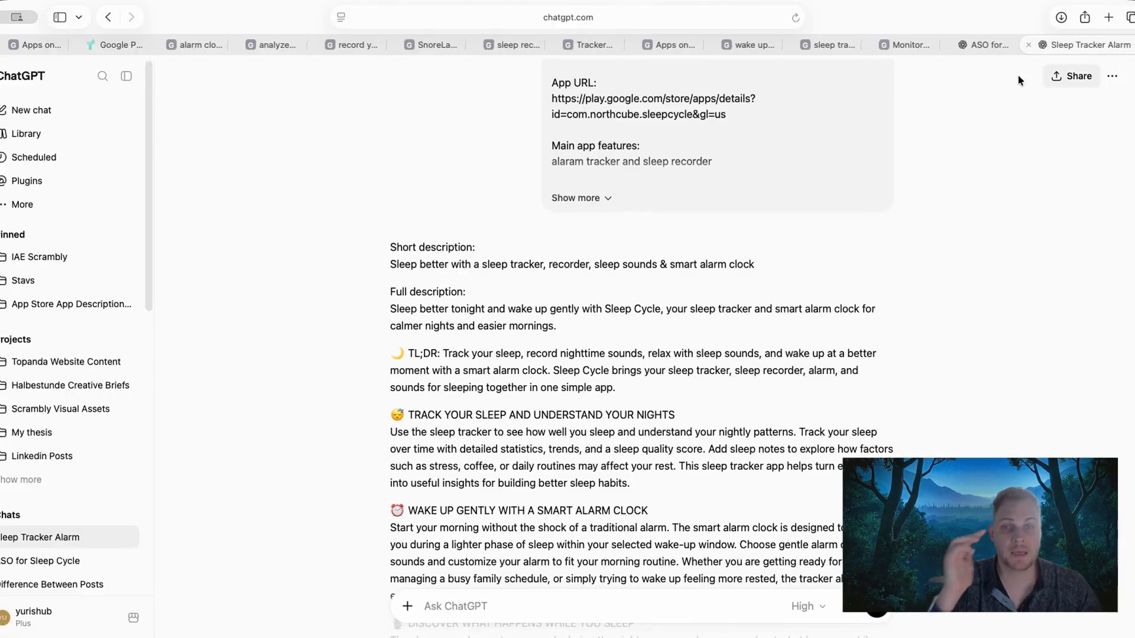
scroll(348, 328, "down", 15)
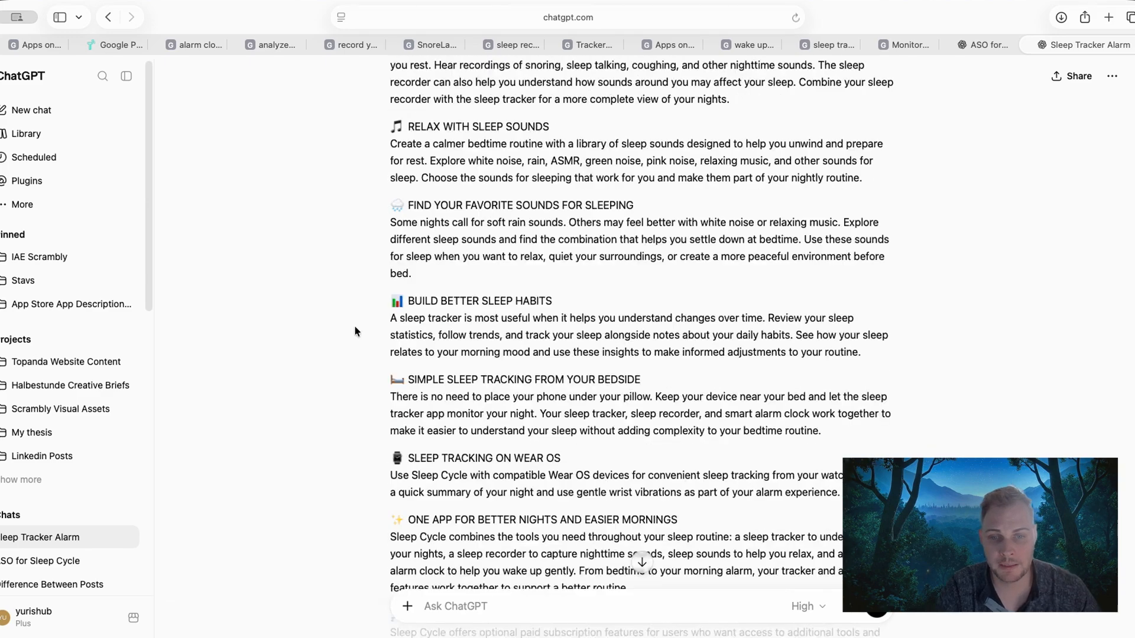
left_click(397, 533)
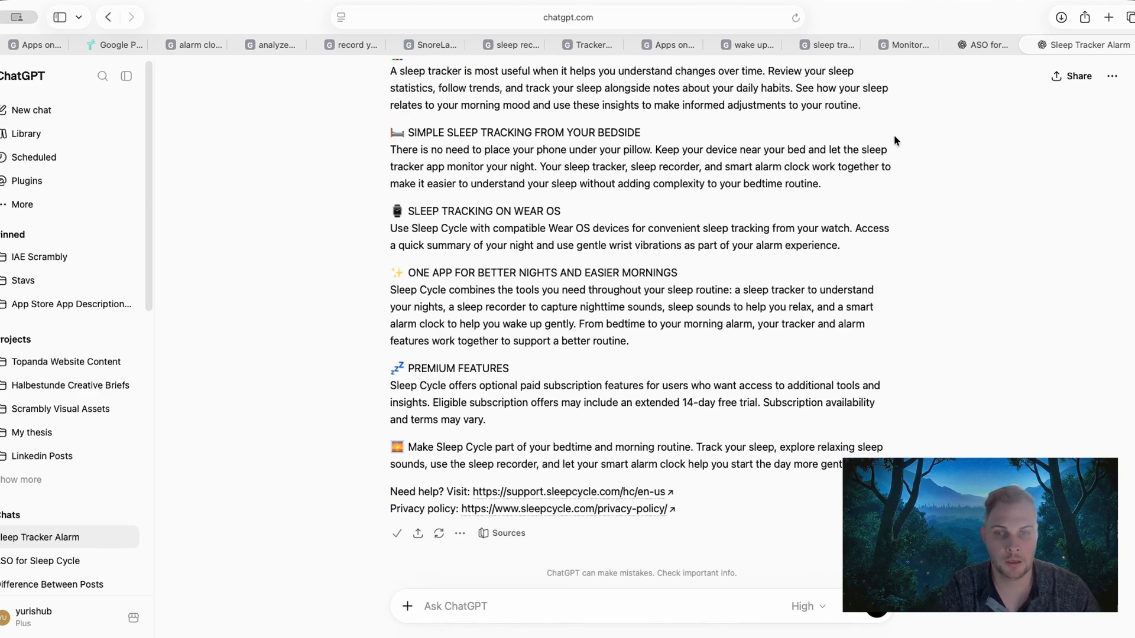
scroll(808, 248, "up", 3)
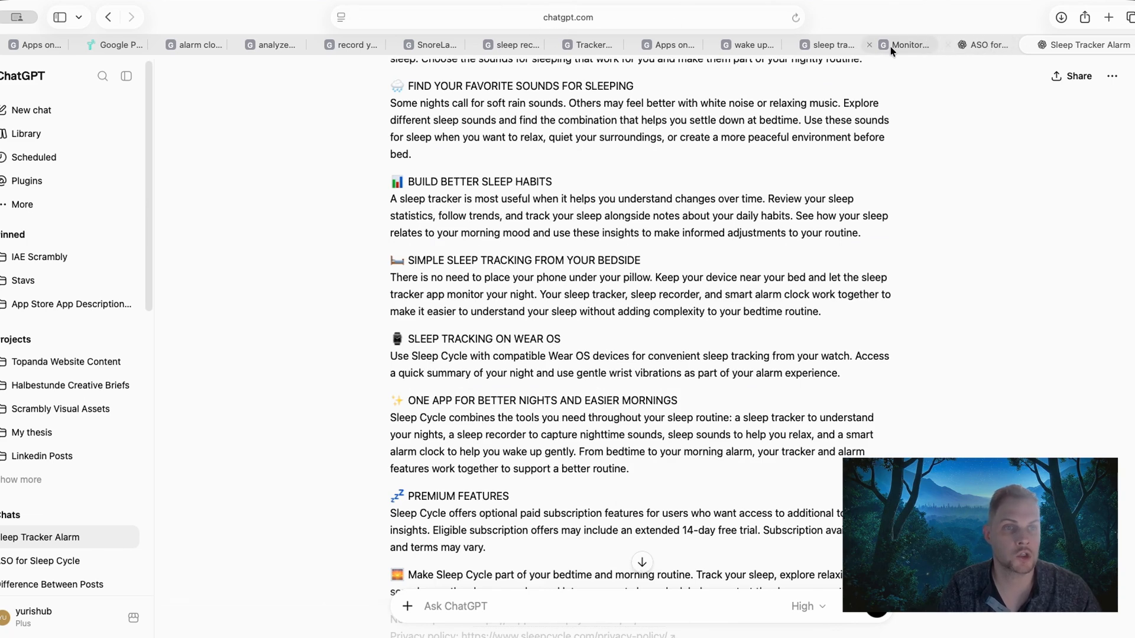
Return to the Topanda metadata page and replace the entire new full description with the copied ChatGPT response.
left_click(115, 45)
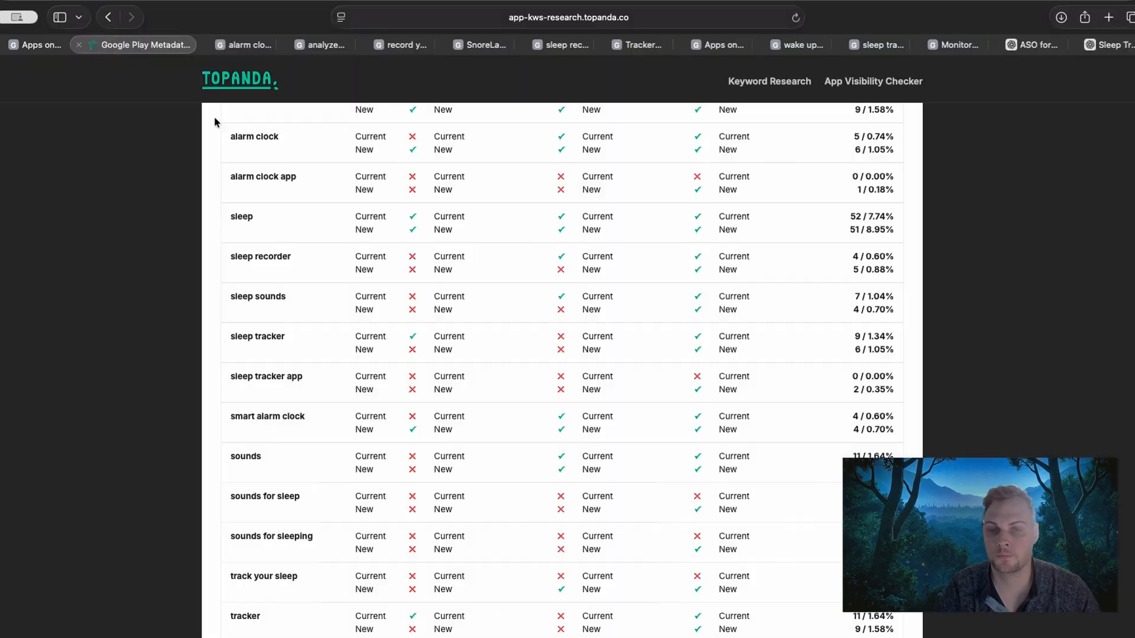
scroll(197, 344, "up", 7)
left_click(305, 393)
key("super+a")
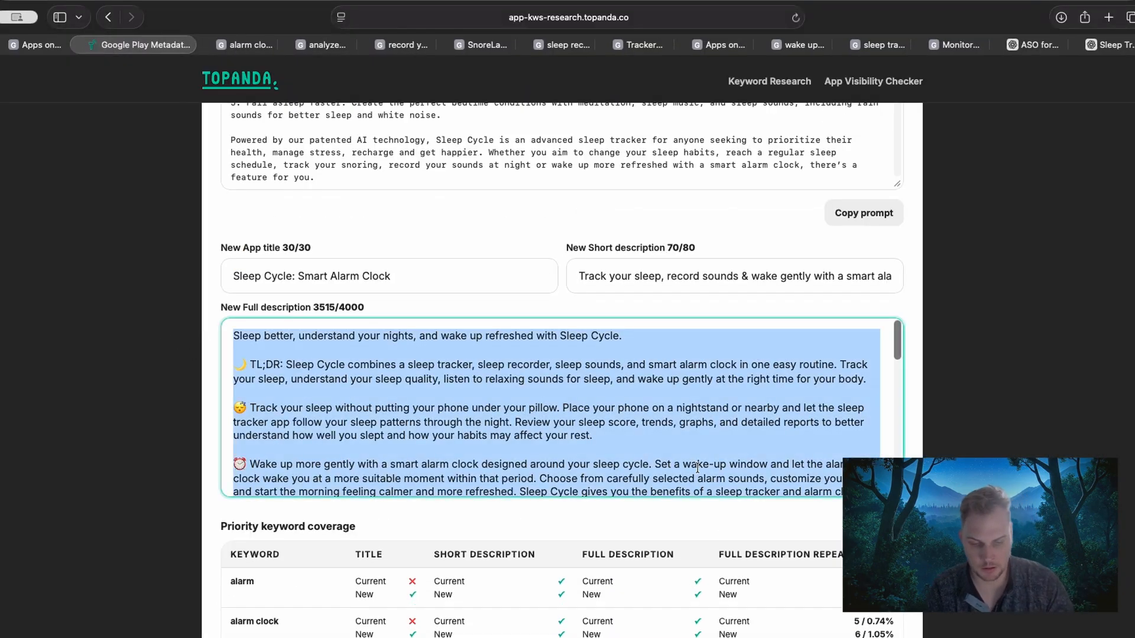
key("BackSpace")
key("super+v")
scroll(357, 425, "up", 3)
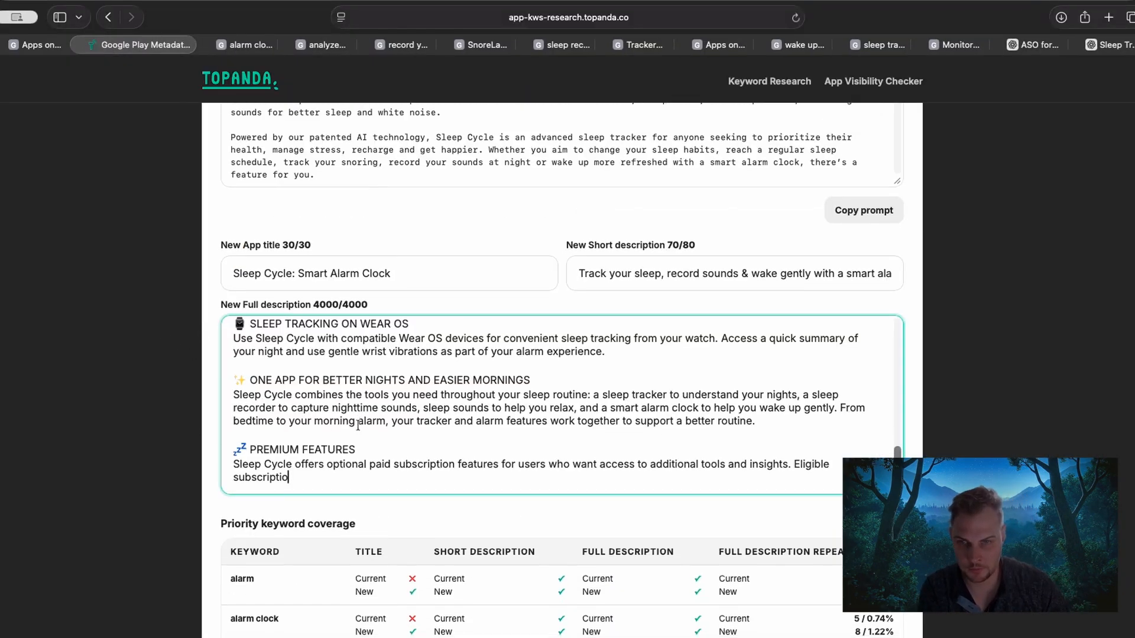
scroll(358, 425, "up", 10)
scroll(354, 420, "down", 15)
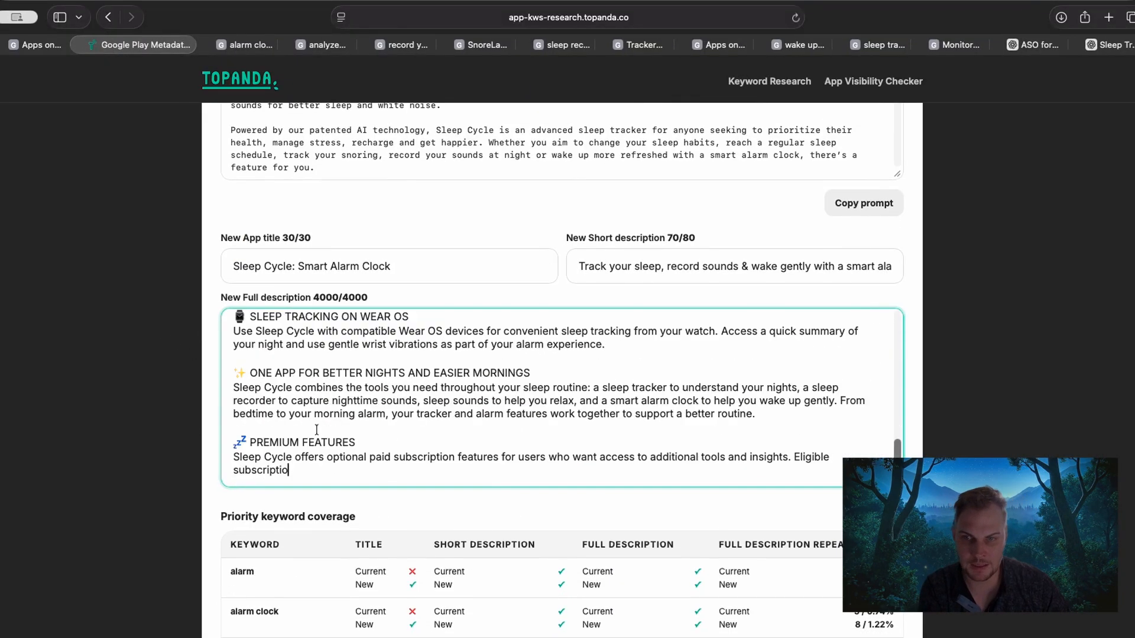
Examine the Premium Features section at the end of the new full description.
left_click_drag(290, 342, 226, 312)
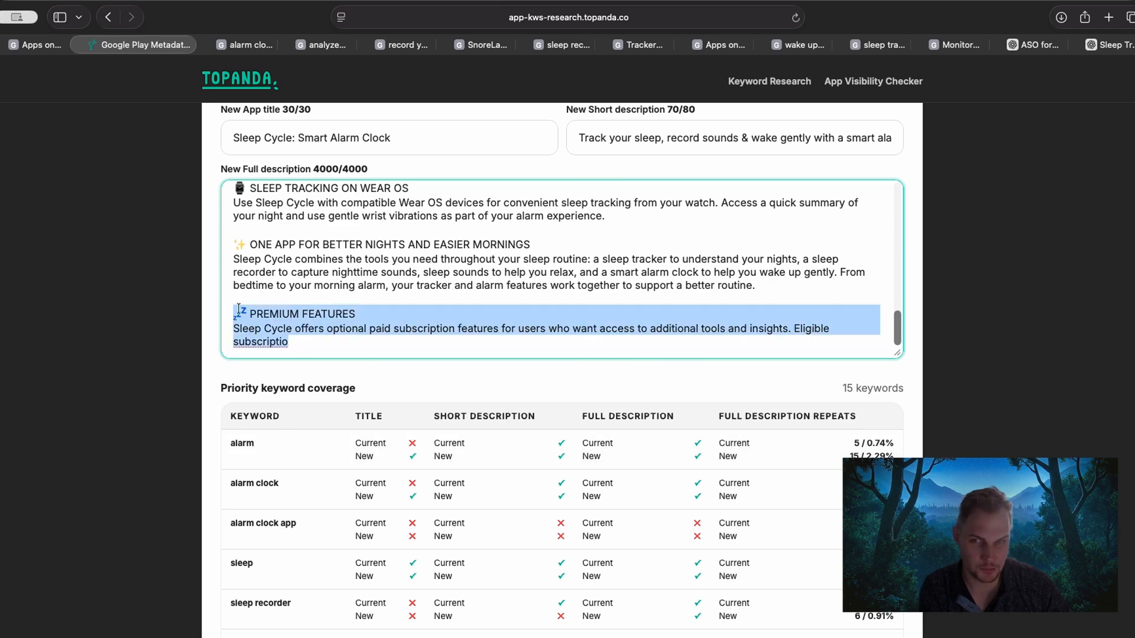
left_click(317, 289)
left_click_drag(286, 331, 243, 325)
left_click(329, 340)
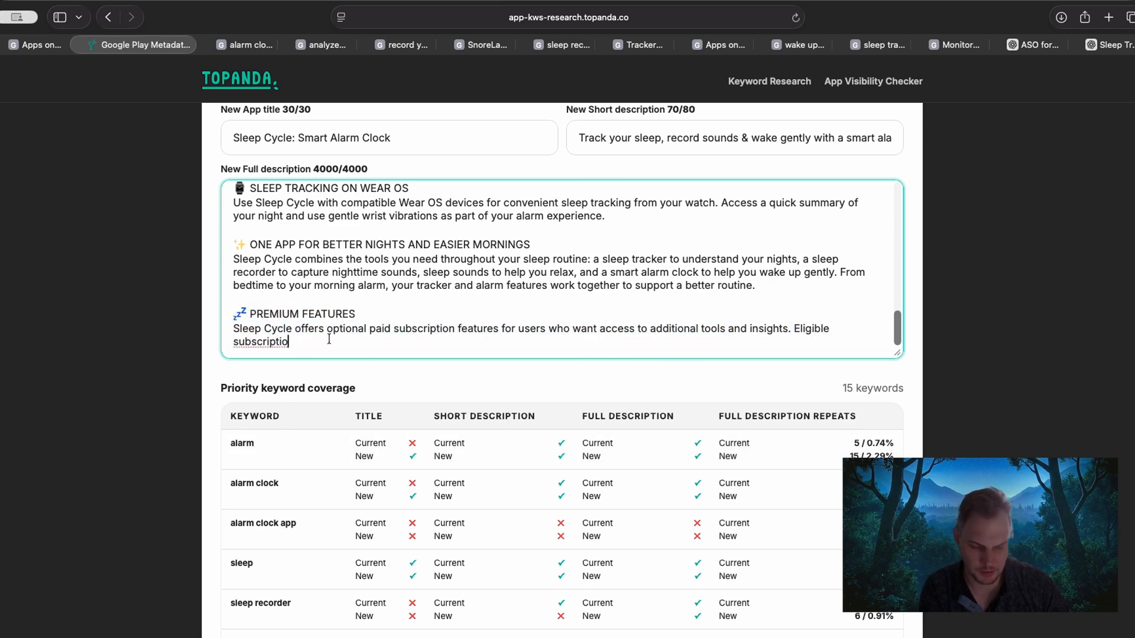
left_click(323, 340)
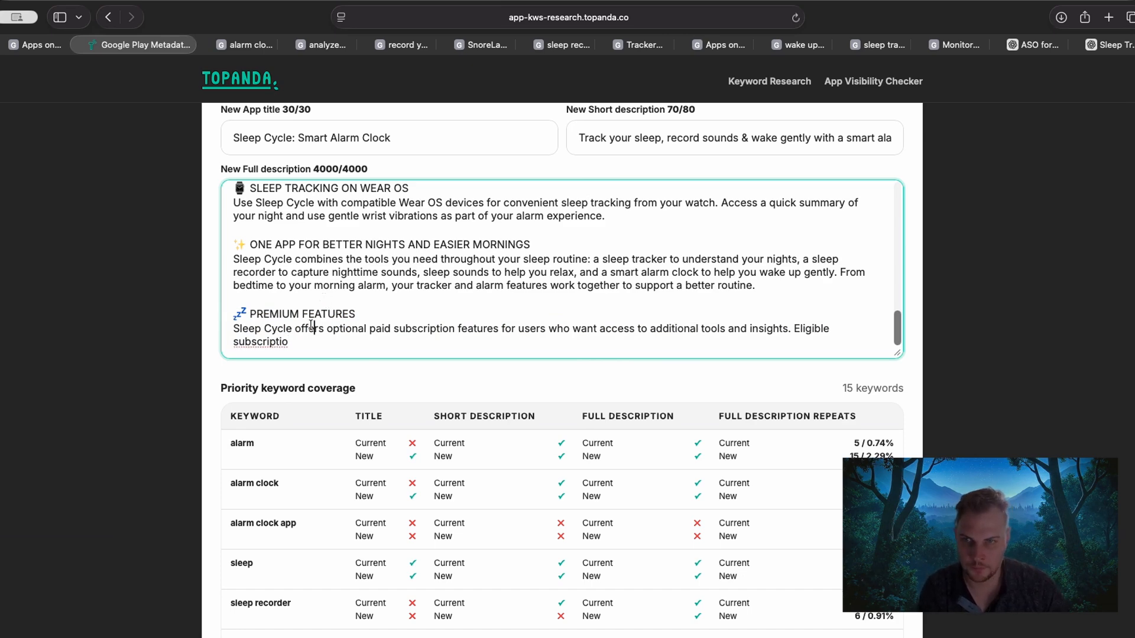
Replace the new short description with "Sleep better with a sleep tracker, recorder, sleep sounds & smart alarm clock", copied from the pasted text.
scroll(297, 342, "up", 15)
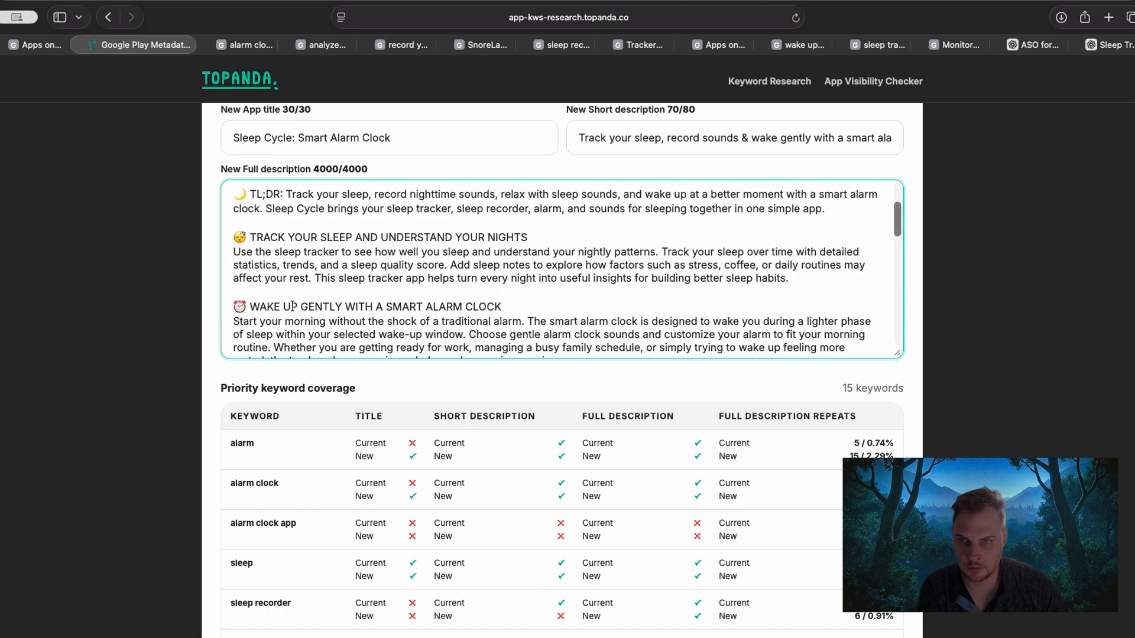
scroll(183, 329, "down", 5)
left_click_drag(611, 261, 226, 246)
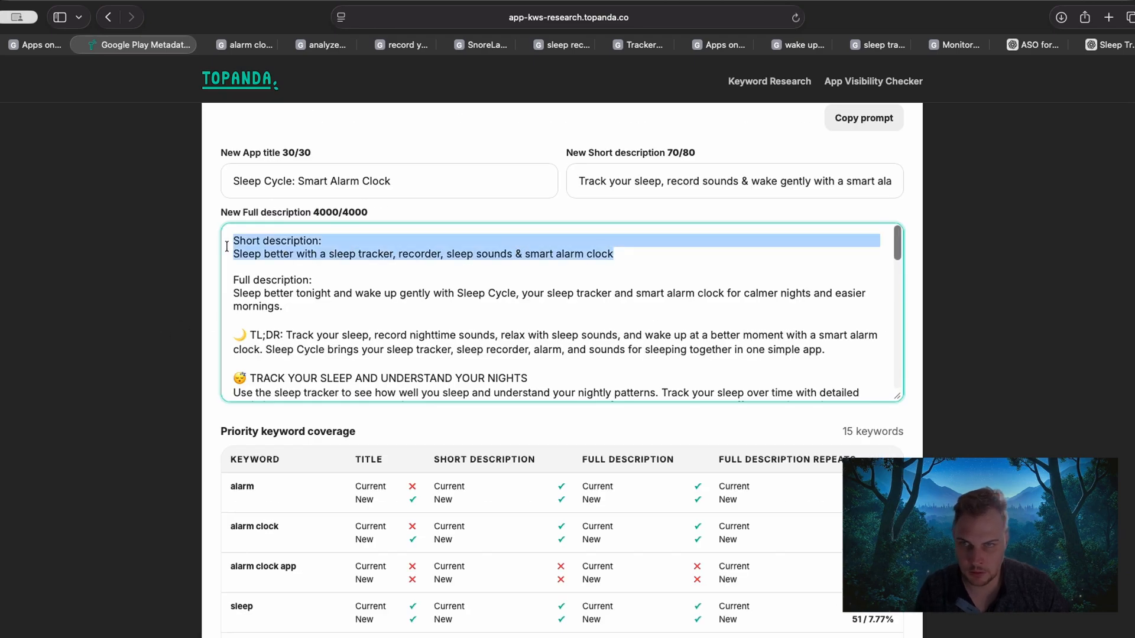
left_click_drag(698, 256, 207, 253)
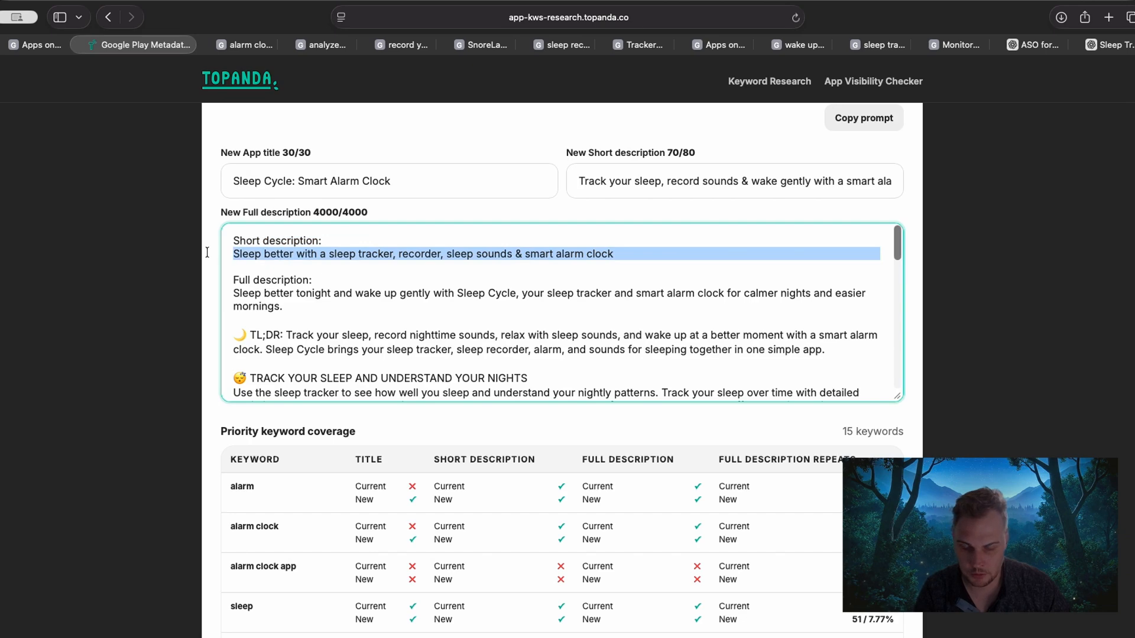
key("super+c")
triple_click(629, 181)
key("BackSpace")
key("super+v")
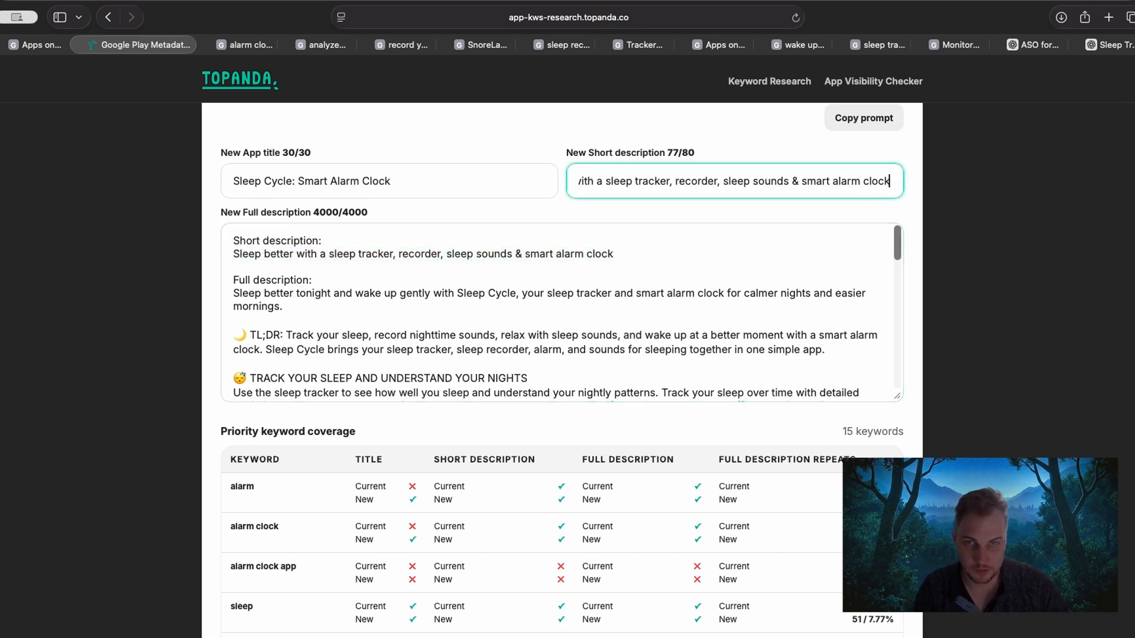
left_click_drag(799, 177, 484, 172)
Delete the short description lines and the "Full description:" label from the start of the new full description.
left_click(357, 236)
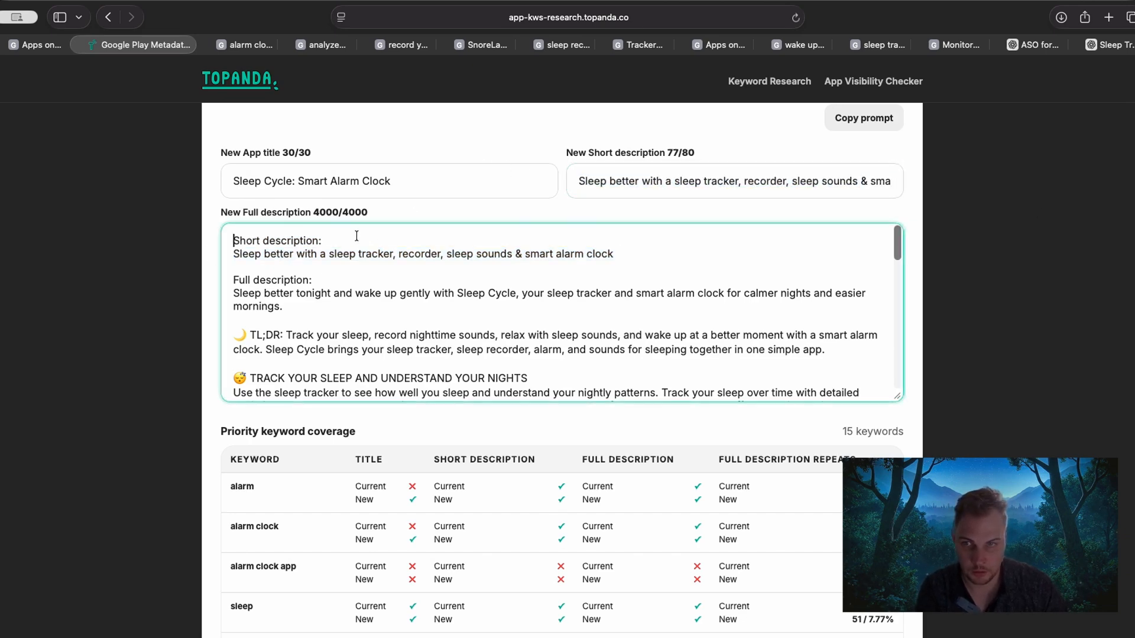
left_click_drag(320, 280, 222, 237)
key("BackSpace")
left_click(230, 251)
key("BackSpace")
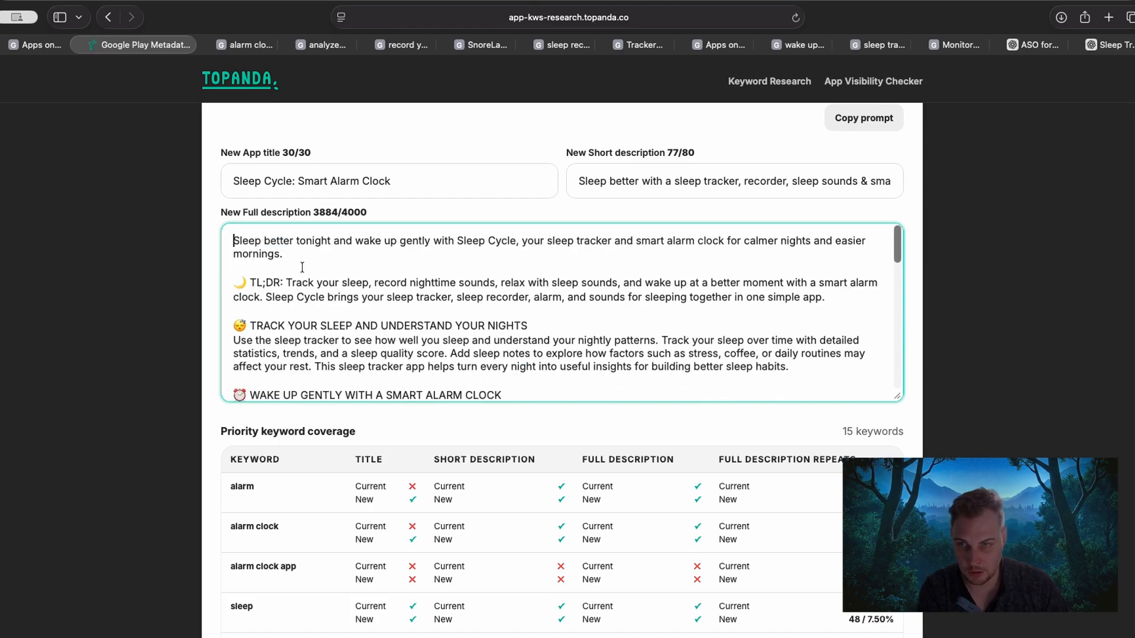
Complete the cut-off last word of the new full description's Premium Features section as "subscription.".
scroll(417, 336, "down", 16)
scroll(417, 336, "up", 7)
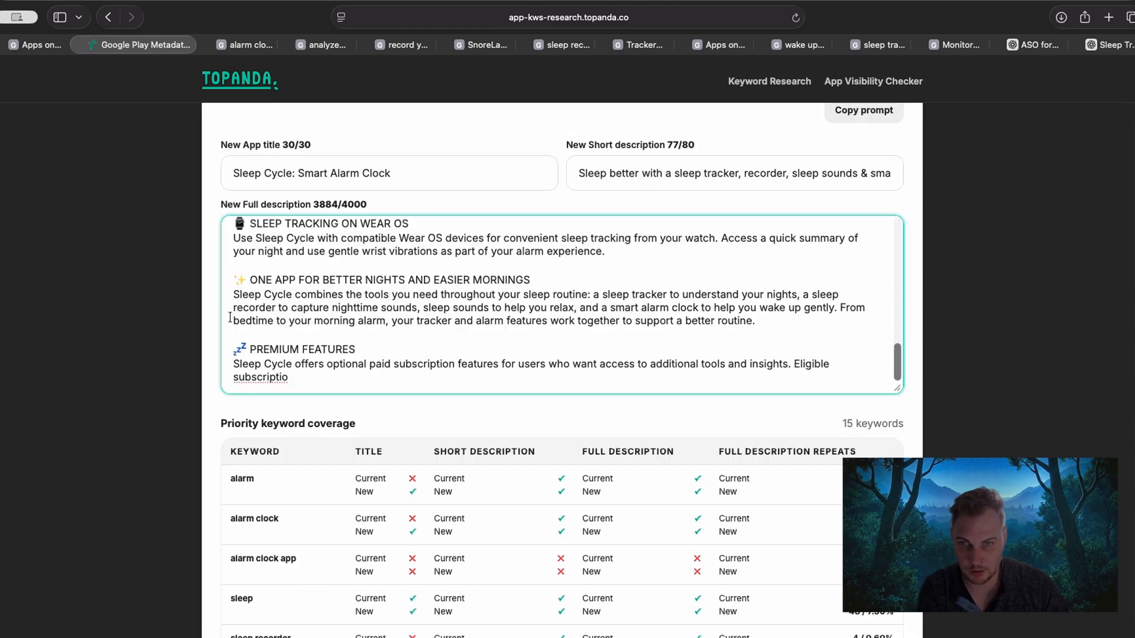
left_click(323, 377)
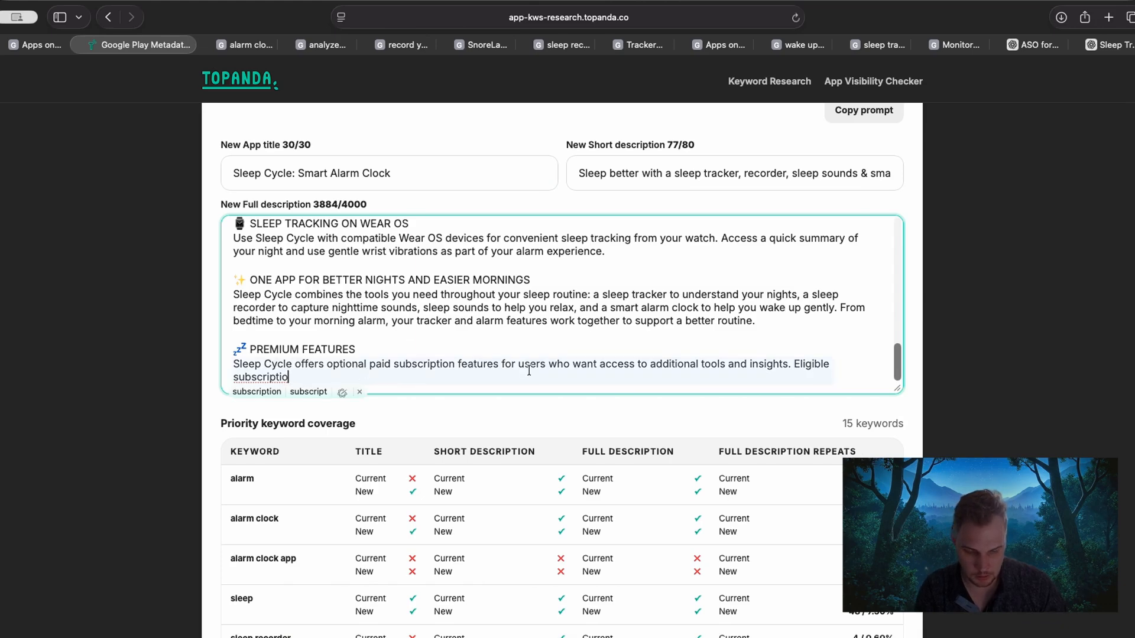
type("n.")
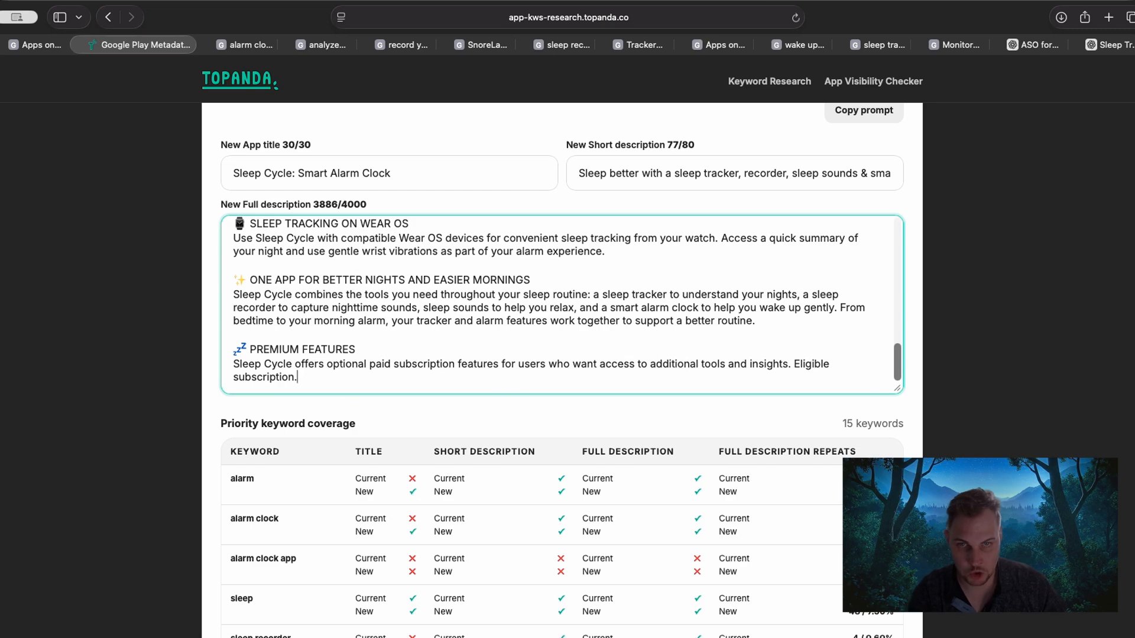
left_click(109, 413)
Compare current and new coverage and full-description repeats for the "alarm", "alarm clock" and "sleep" keywords in the priority keyword table.
scroll(113, 414, "down", 5)
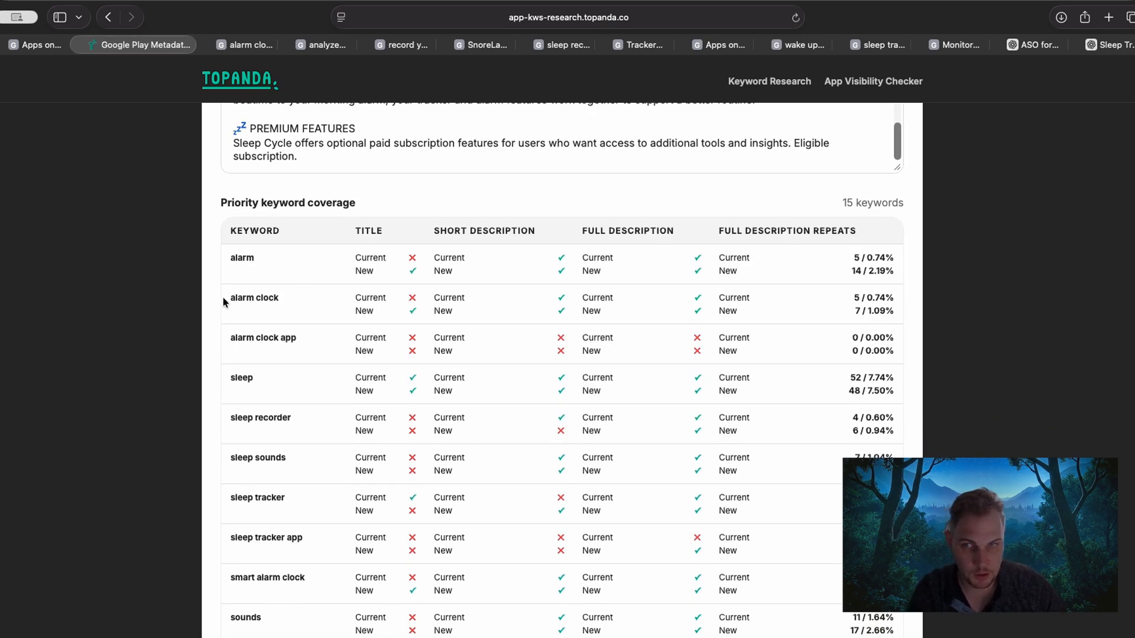
scroll(172, 273, "down", 1)
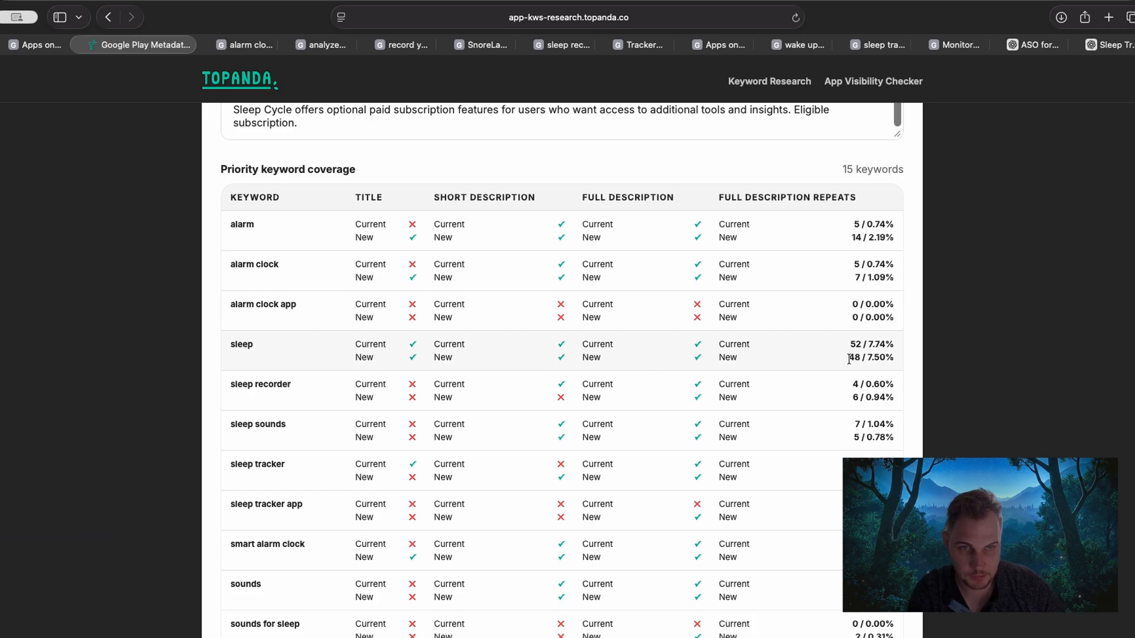
left_click_drag(851, 357, 905, 356)
left_click(894, 356)
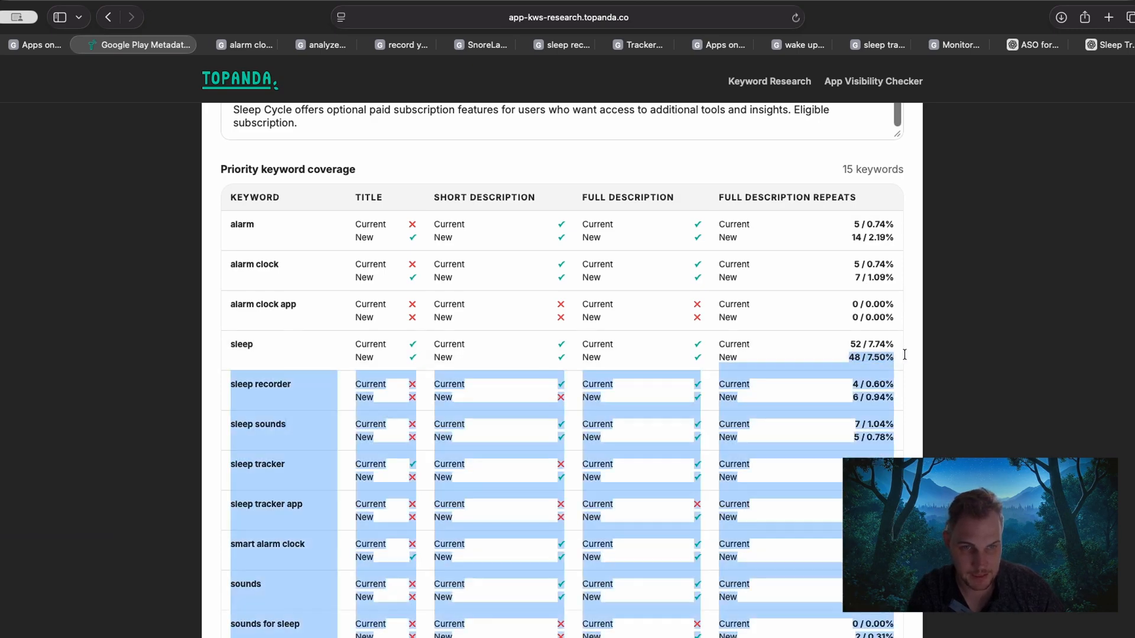
left_click(890, 353)
left_click_drag(231, 263, 249, 260)
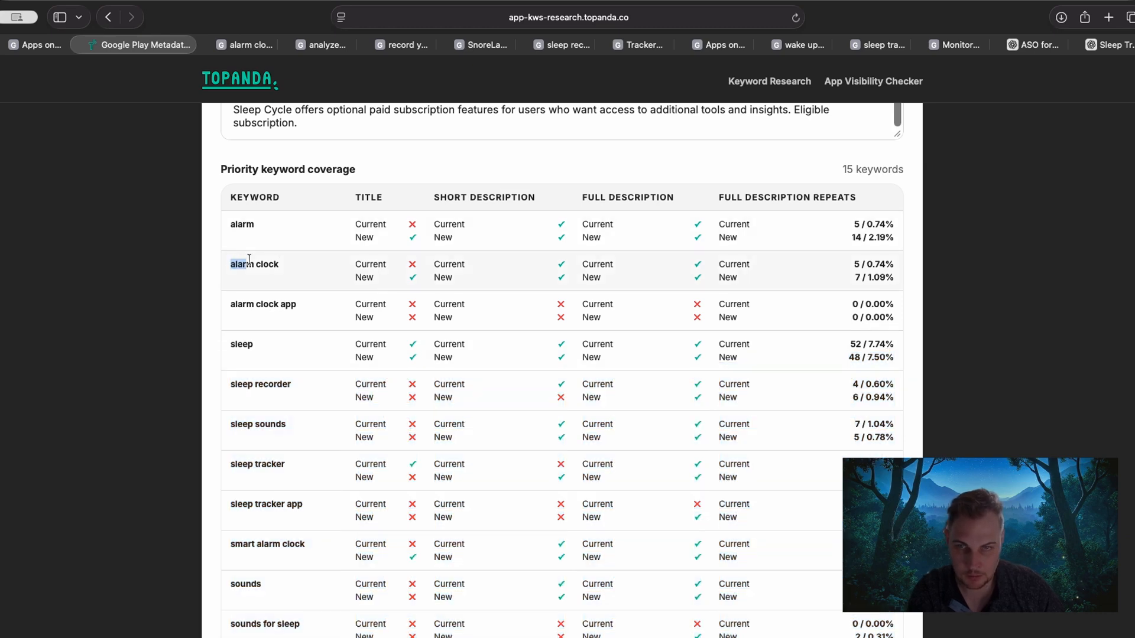
left_click_drag(355, 264, 417, 278)
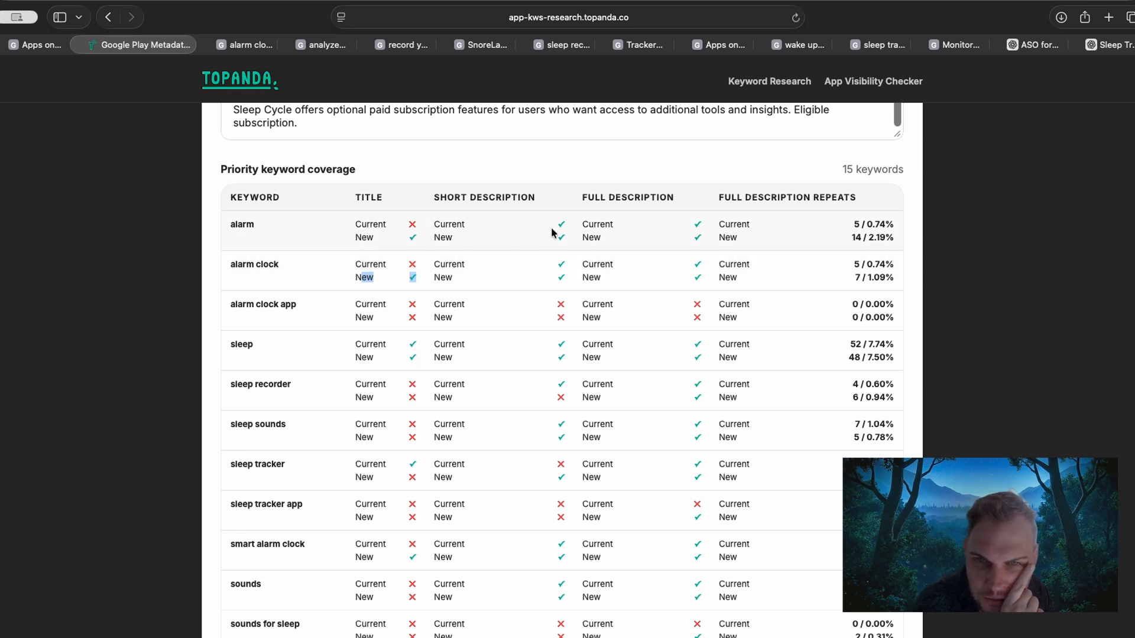
left_click_drag(556, 225, 606, 245)
left_click(462, 228)
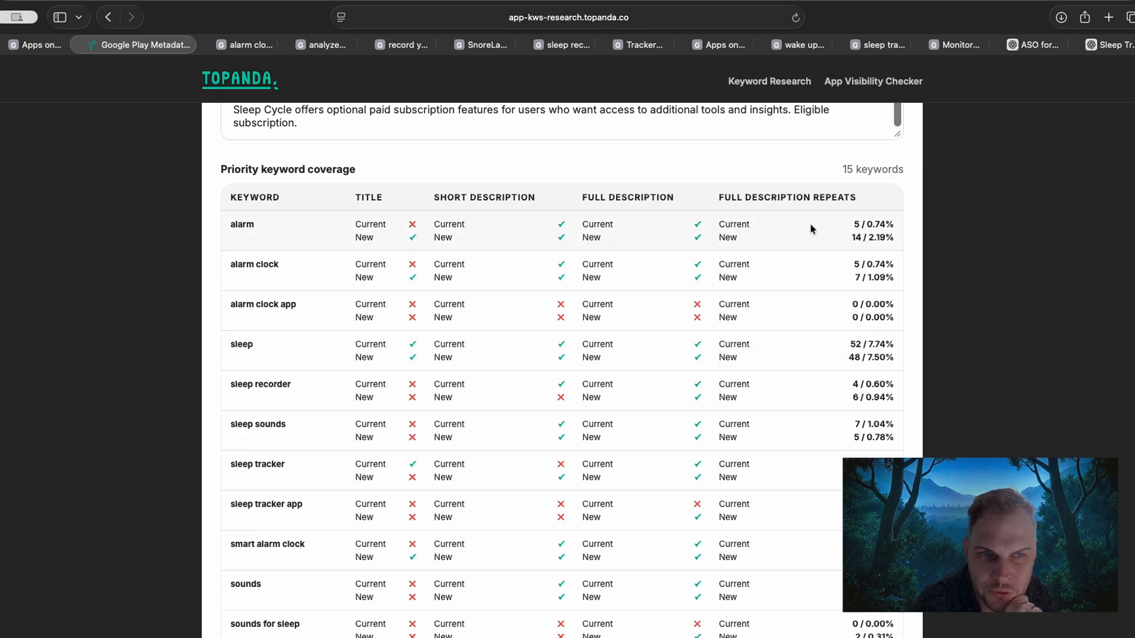
scroll(829, 408, "down", 1)
scroll(847, 407, "down", 1)
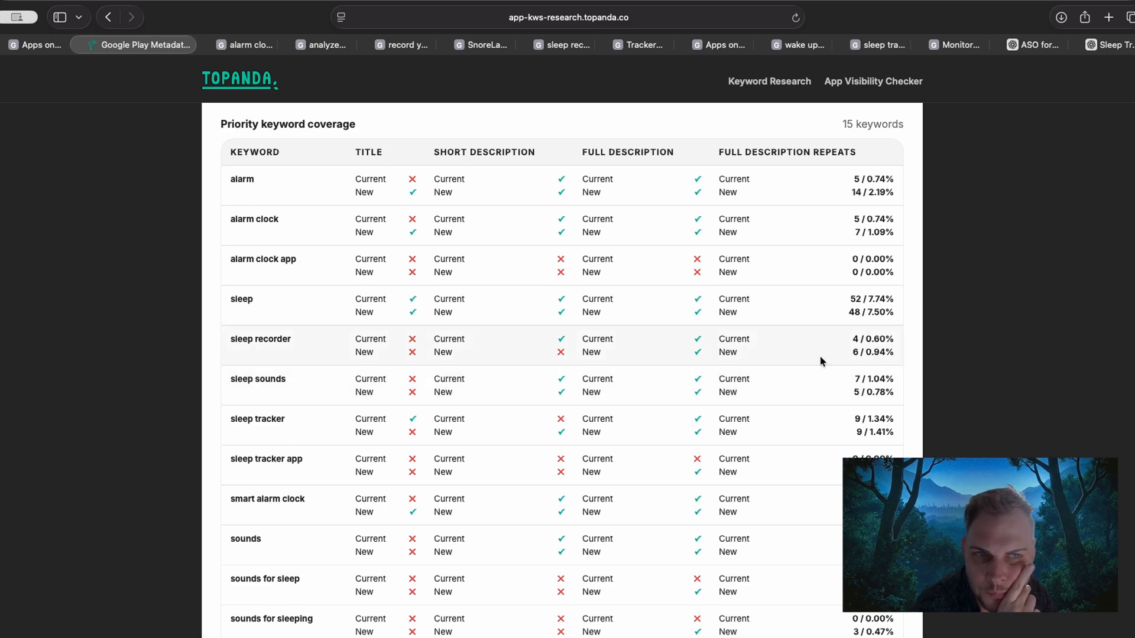
left_click_drag(893, 179, 866, 179)
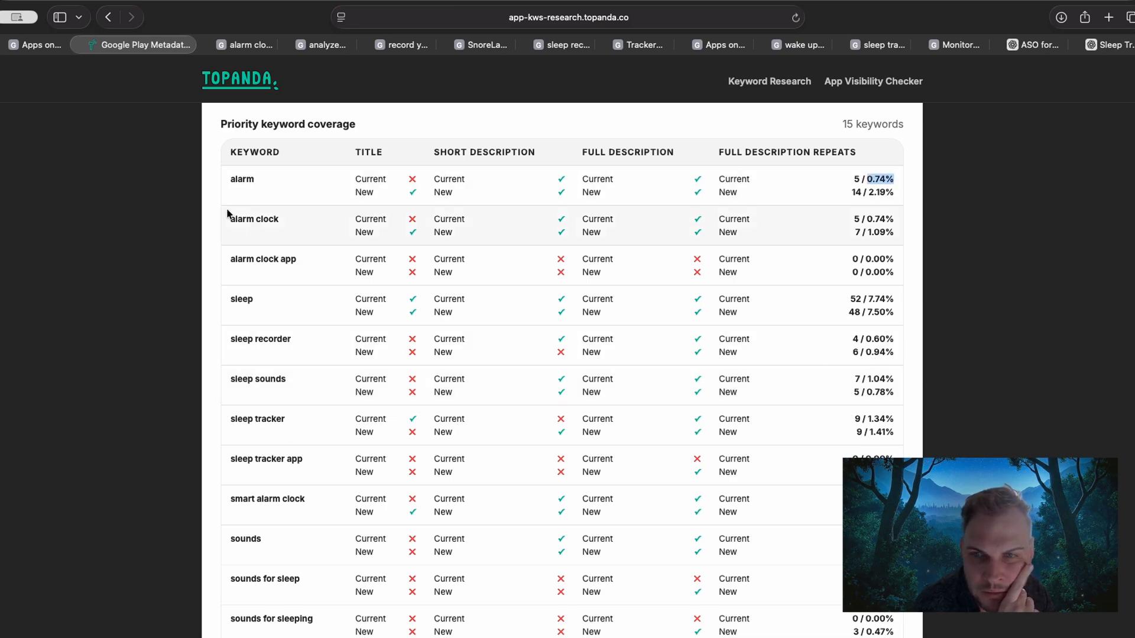
Check the "smart alarm clock" row for its title and short description coverage and its full-description repeats.
scroll(286, 335, "down", 2)
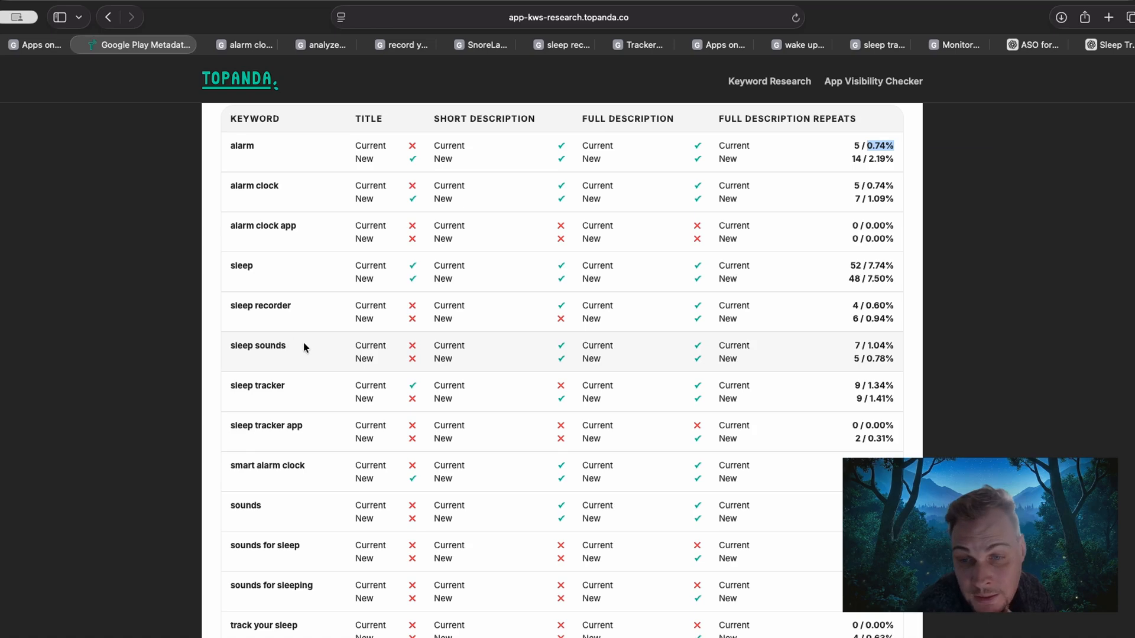
scroll(244, 363, "up", 5)
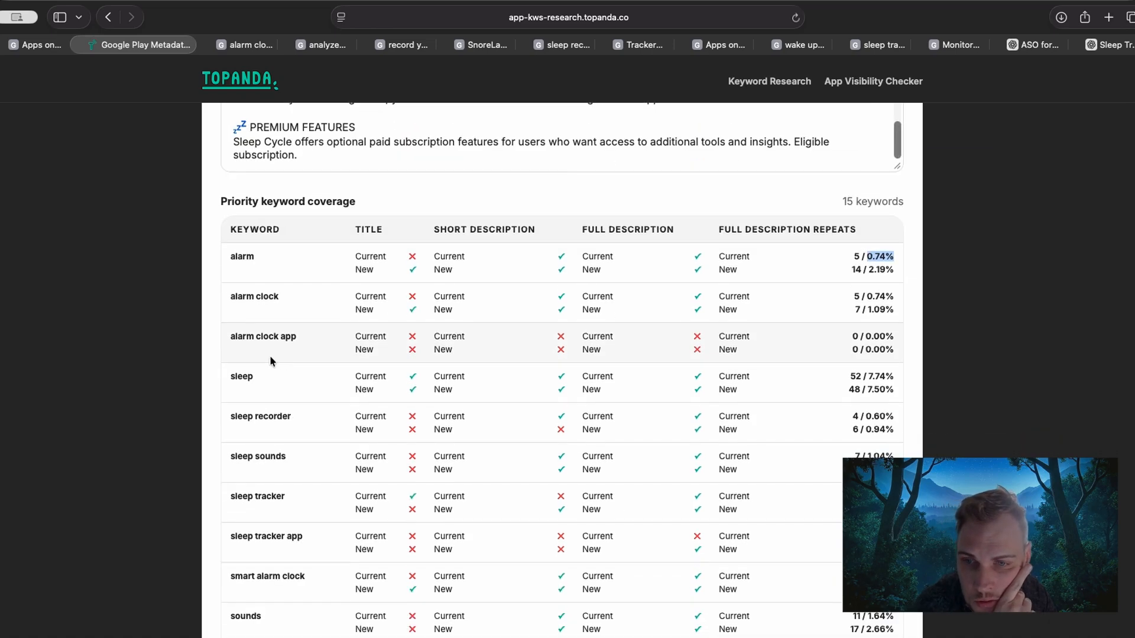
scroll(271, 360, "down", 2)
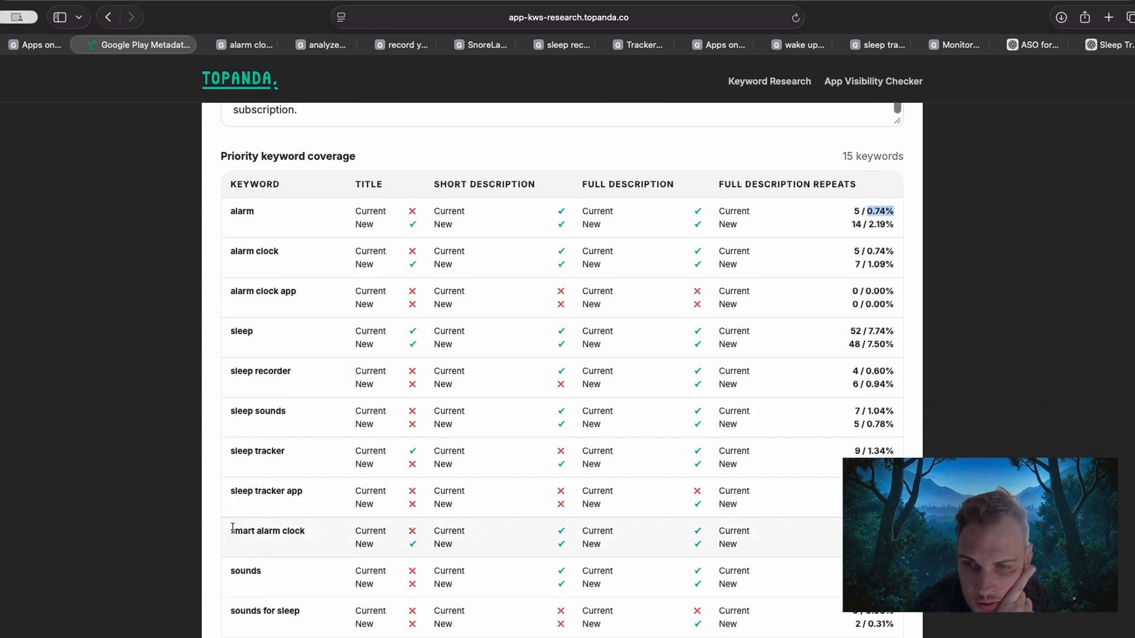
left_click_drag(231, 531, 479, 533)
left_click(424, 533)
left_click_drag(369, 548, 566, 526)
left_click(545, 547)
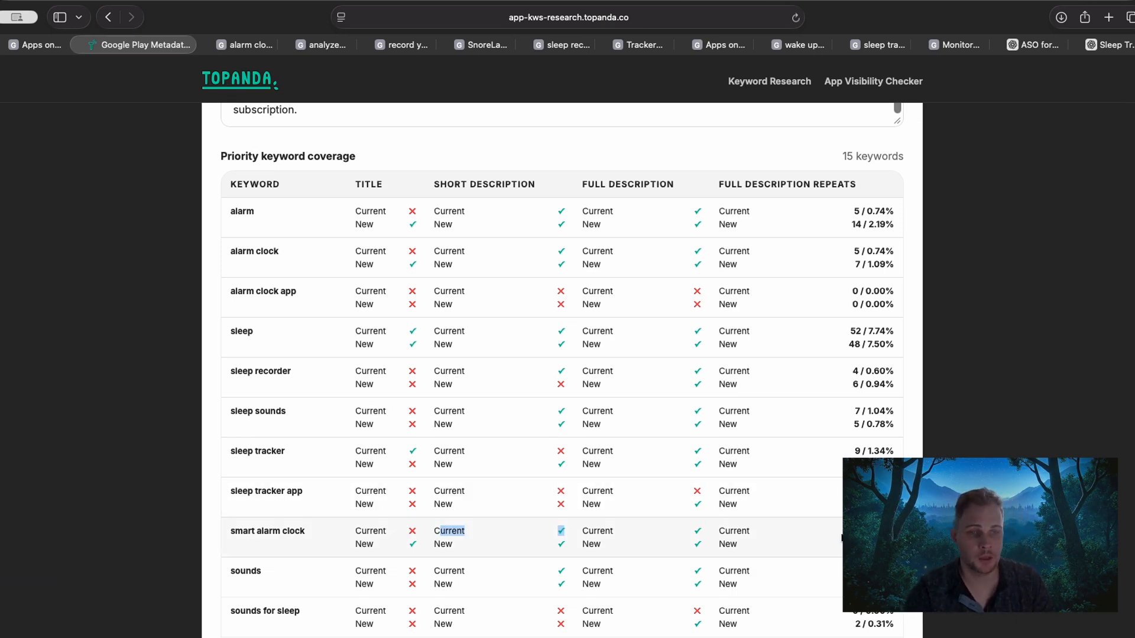
left_click(842, 537)
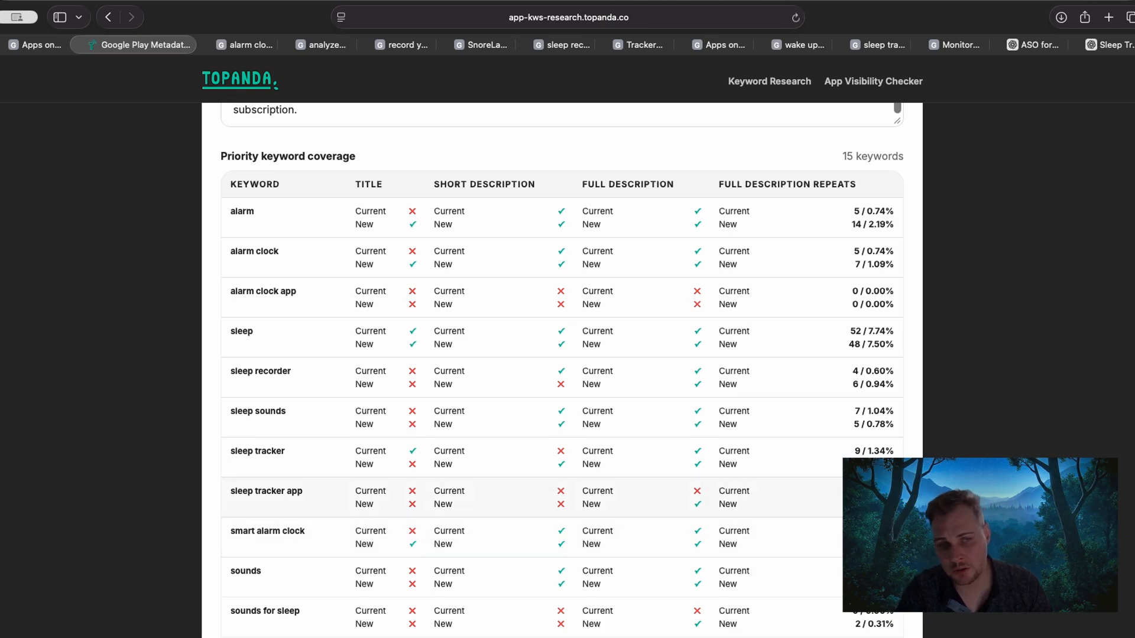
scroll(562, 366, "down", 3)
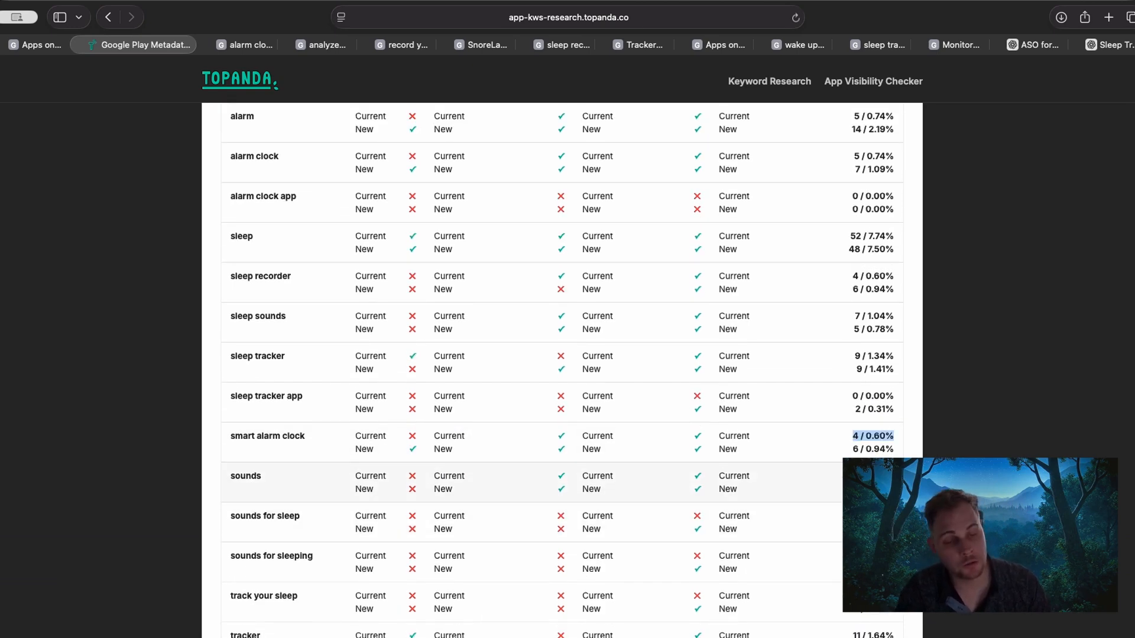
Review which keywords are selected as priority keywords in the list above the AI metadata prompt.
scroll(562, 366, "up", 6)
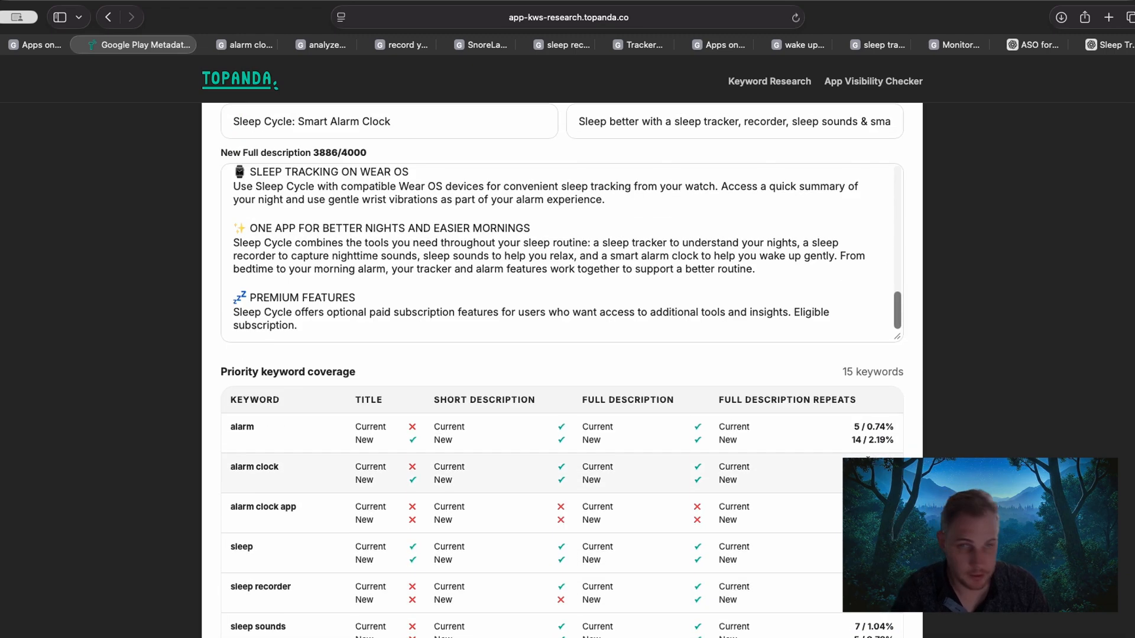
scroll(157, 429, "up", 2)
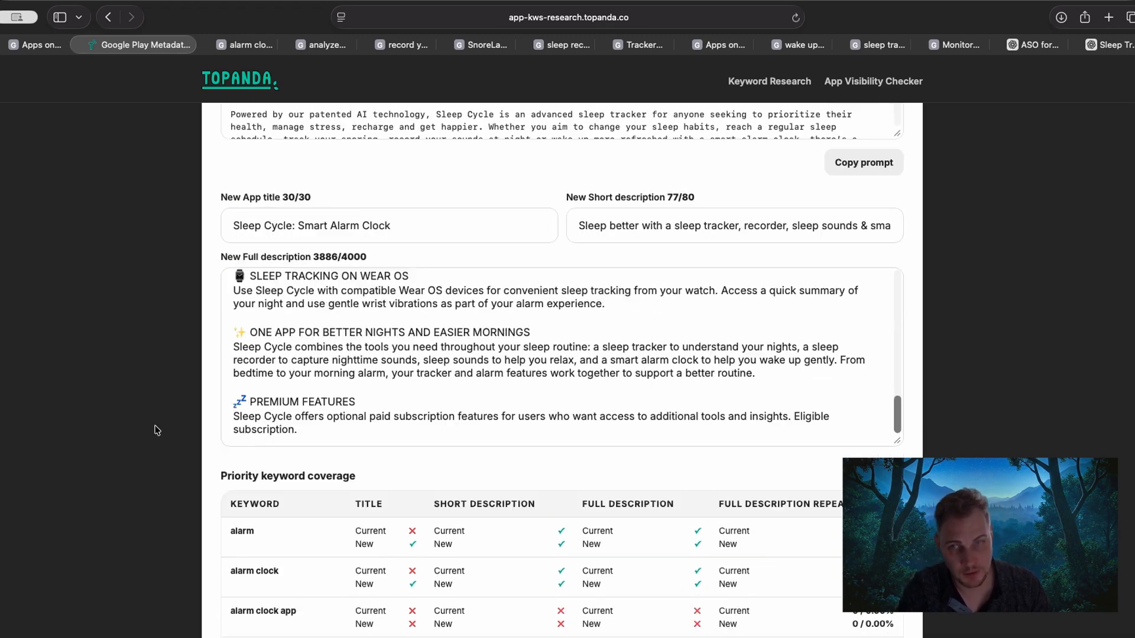
scroll(147, 402, "up", 5)
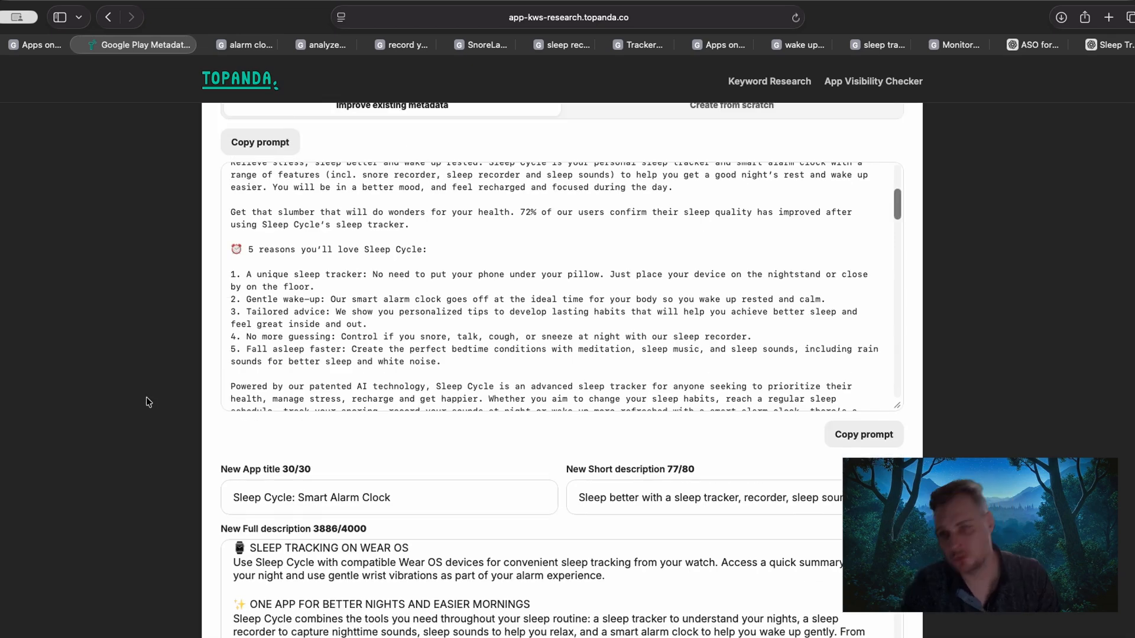
scroll(146, 396, "up", 8)
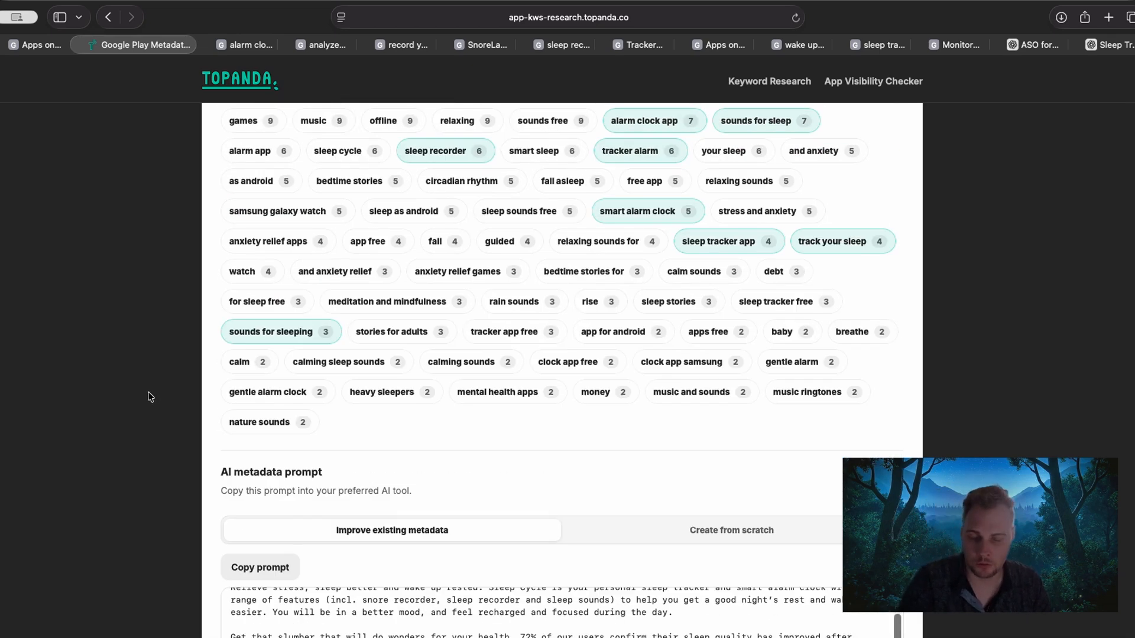
scroll(145, 400, "up", 3)
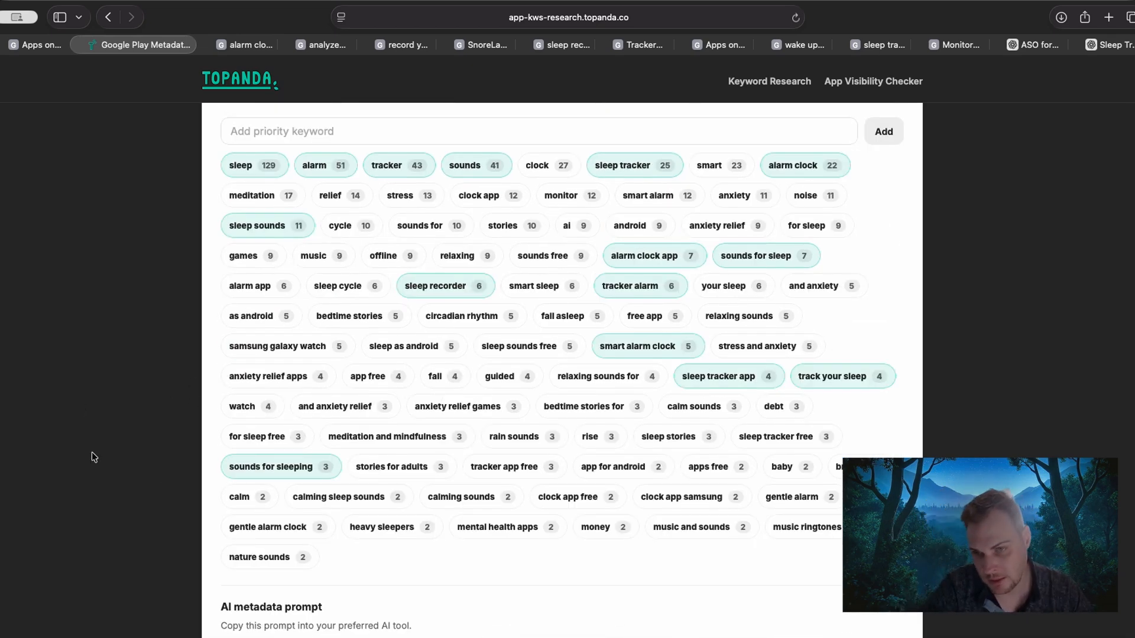
Examine the whole priority keyword coverage table down to "tracker alarm", comparing current and new metadata for each keyword.
scroll(91, 452, "down", 15)
scroll(156, 457, "down", 4)
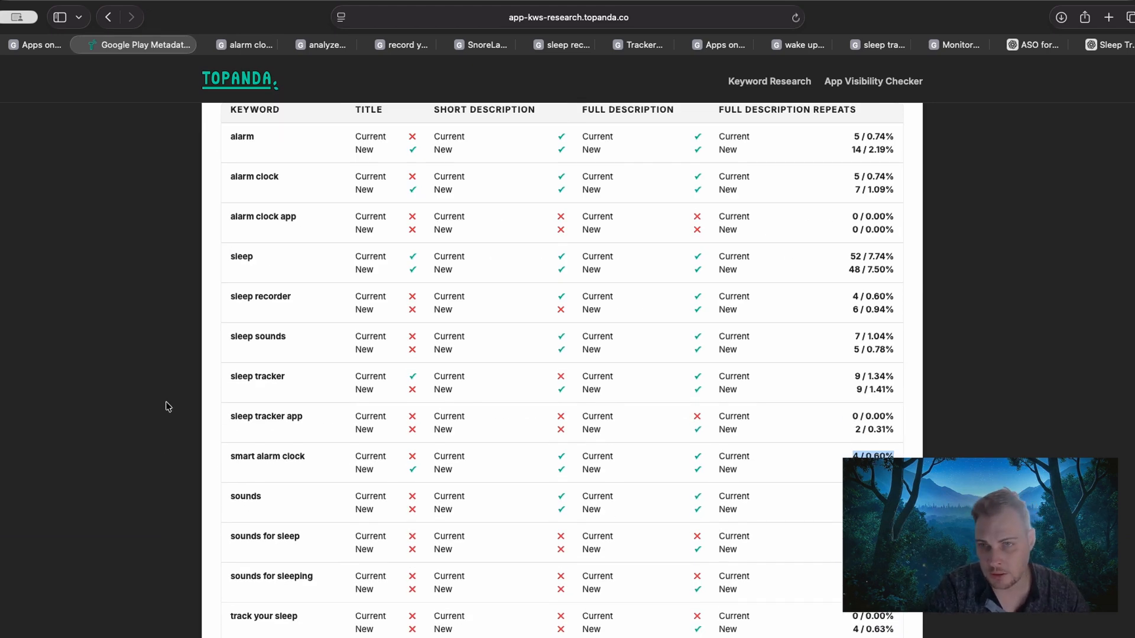
scroll(158, 429, "up", 3)
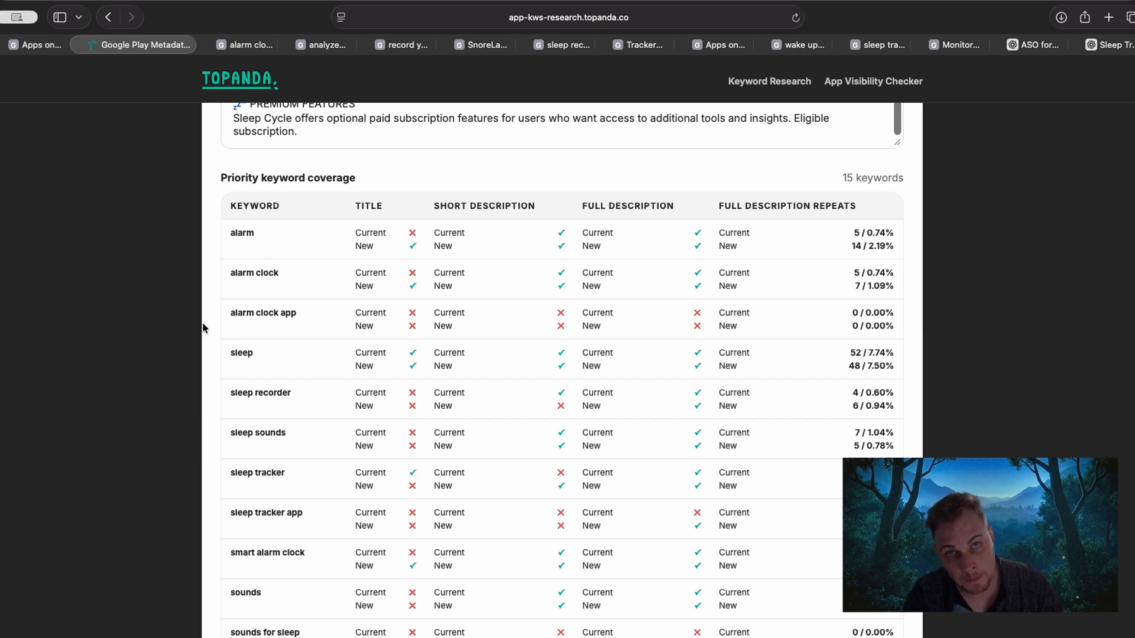
scroll(199, 408, "down", 2)
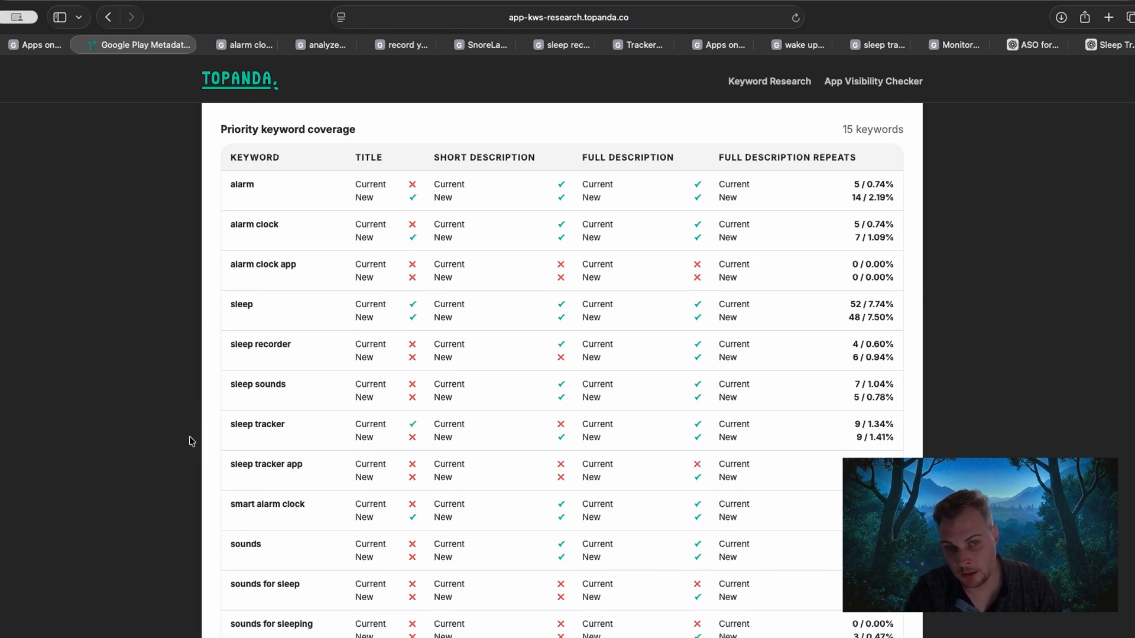
scroll(189, 446, "down", 4)
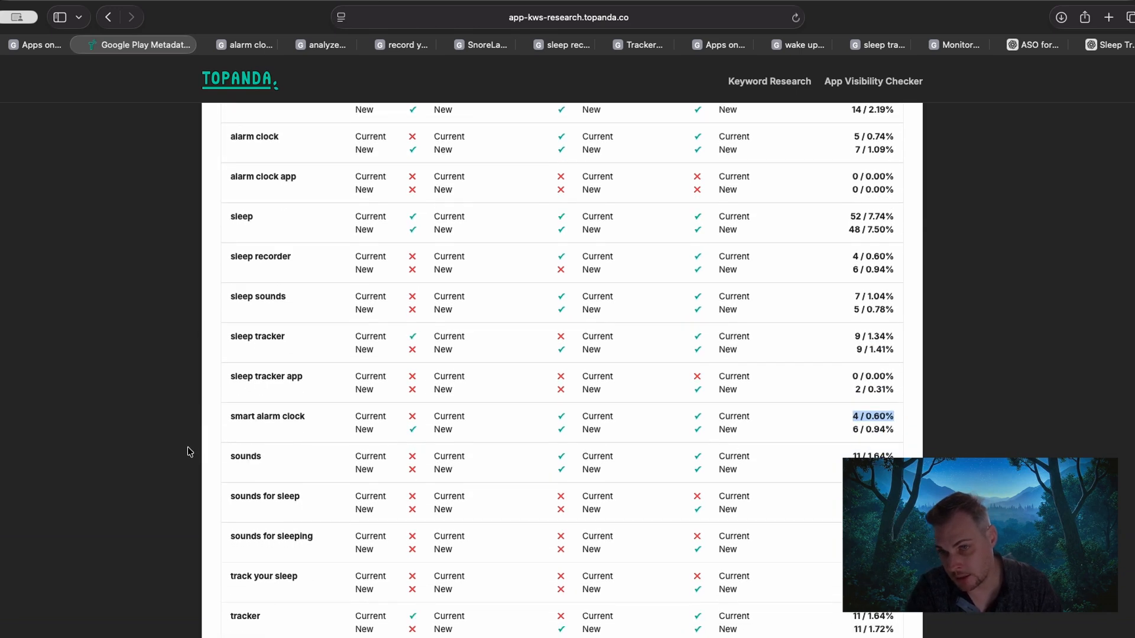
scroll(217, 433, "down", 4)
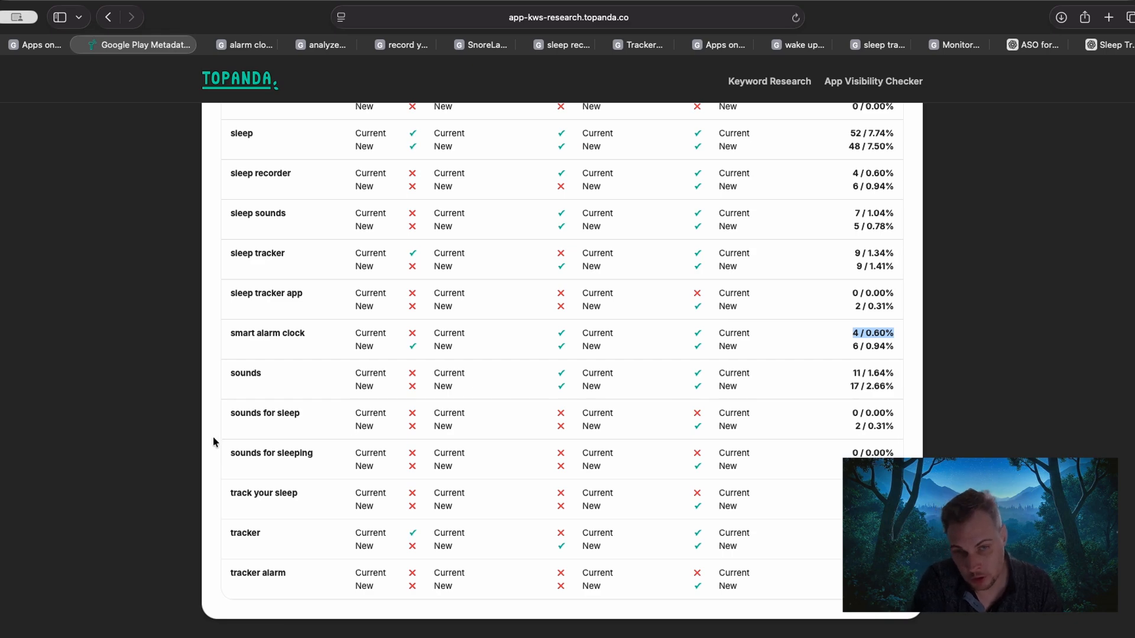
scroll(214, 438, "up", 1)
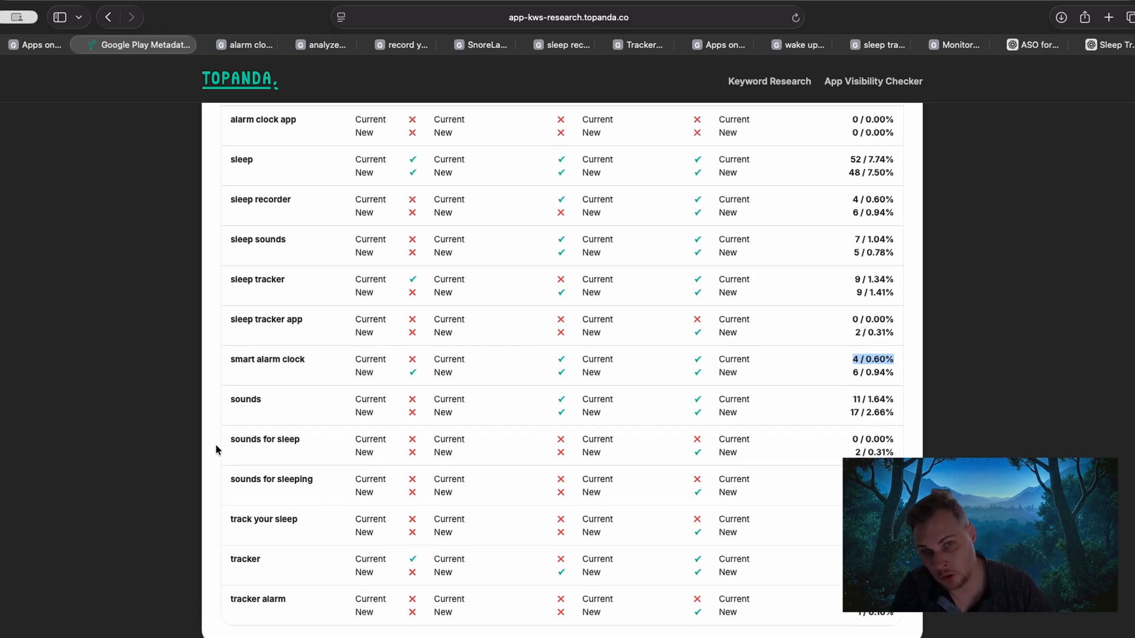
scroll(217, 449, "up", 1)
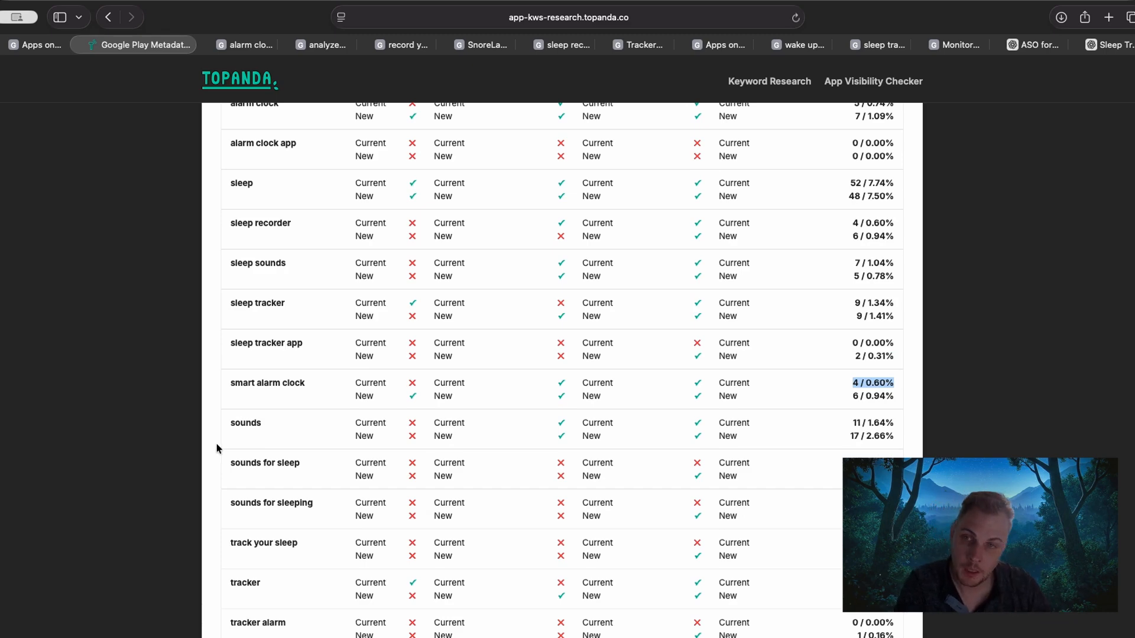
scroll(218, 449, "up", 4)
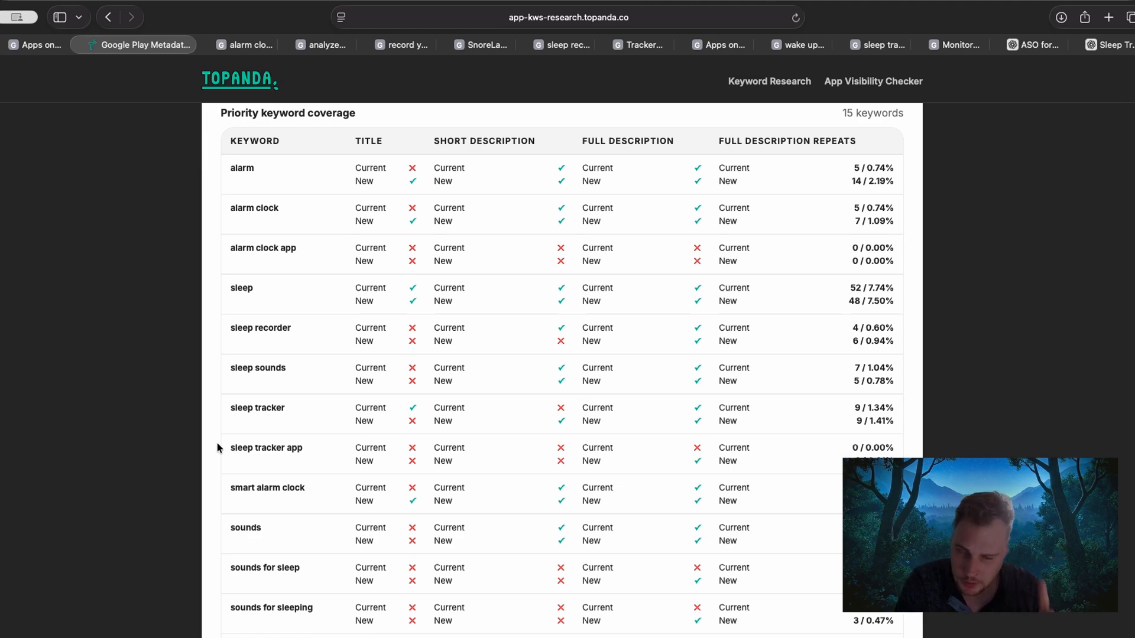
Look over the new title and descriptions again, along with the AI metadata prompt for improving existing metadata.
scroll(217, 448, "up", 8)
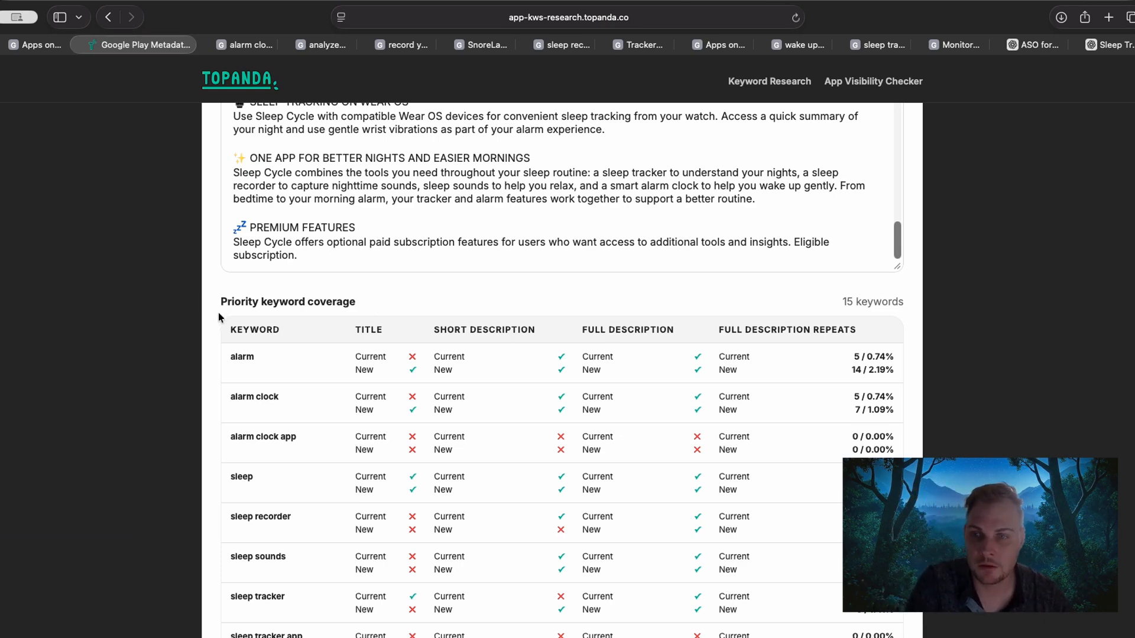
scroll(222, 310, "down", 2)
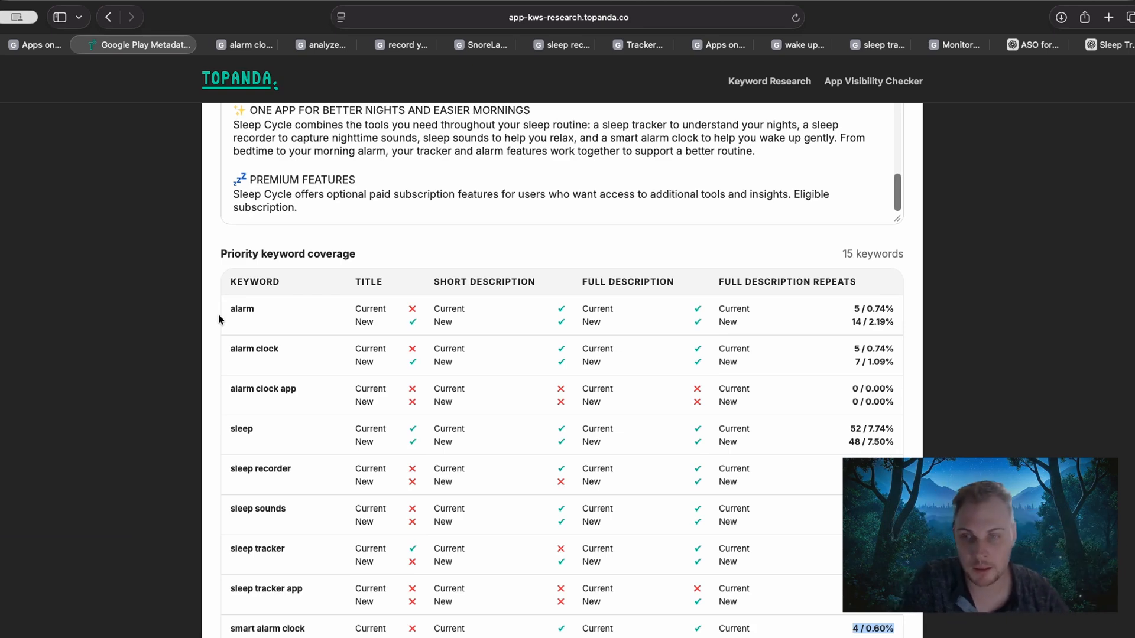
scroll(220, 319, "down", 1)
scroll(219, 318, "down", 2)
scroll(219, 318, "up", 15)
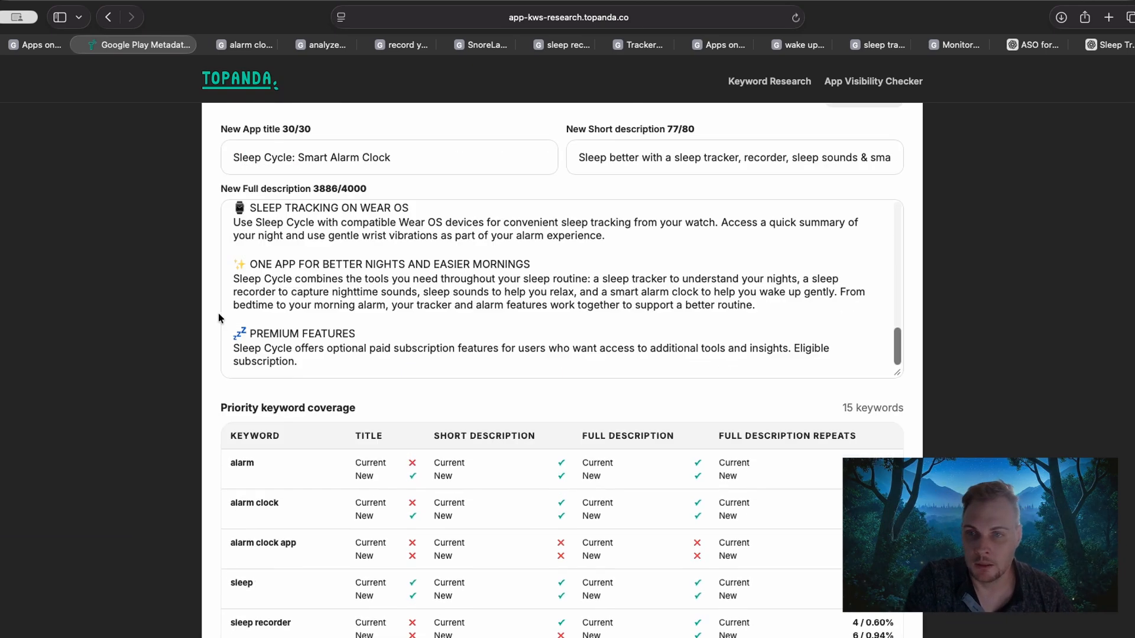
scroll(219, 318, "up", 15)
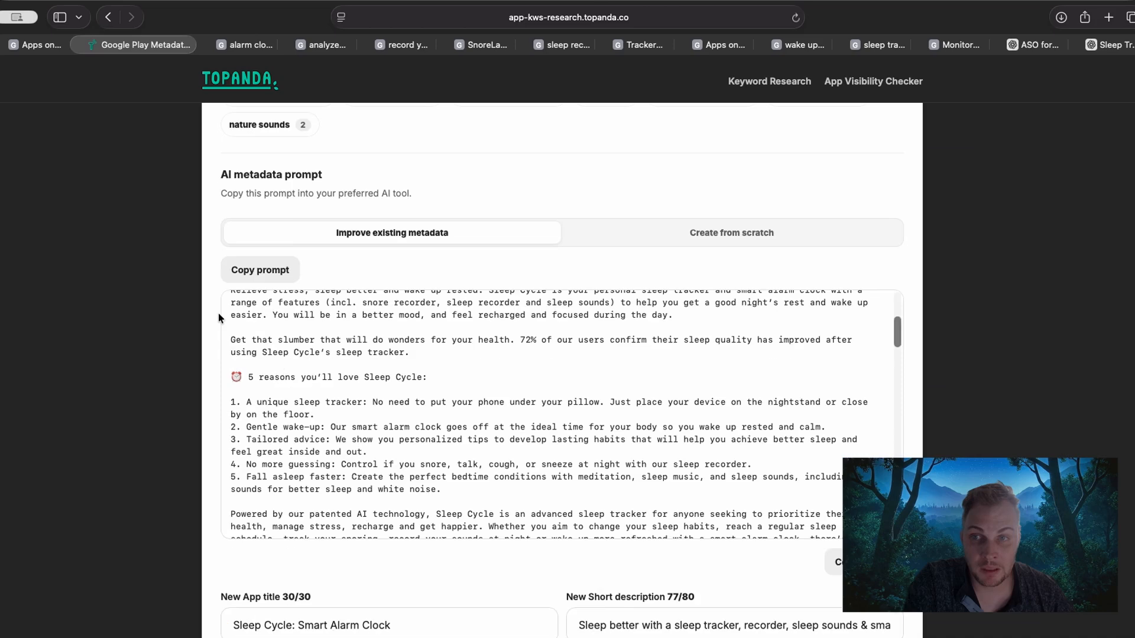
scroll(219, 318, "up", 8)
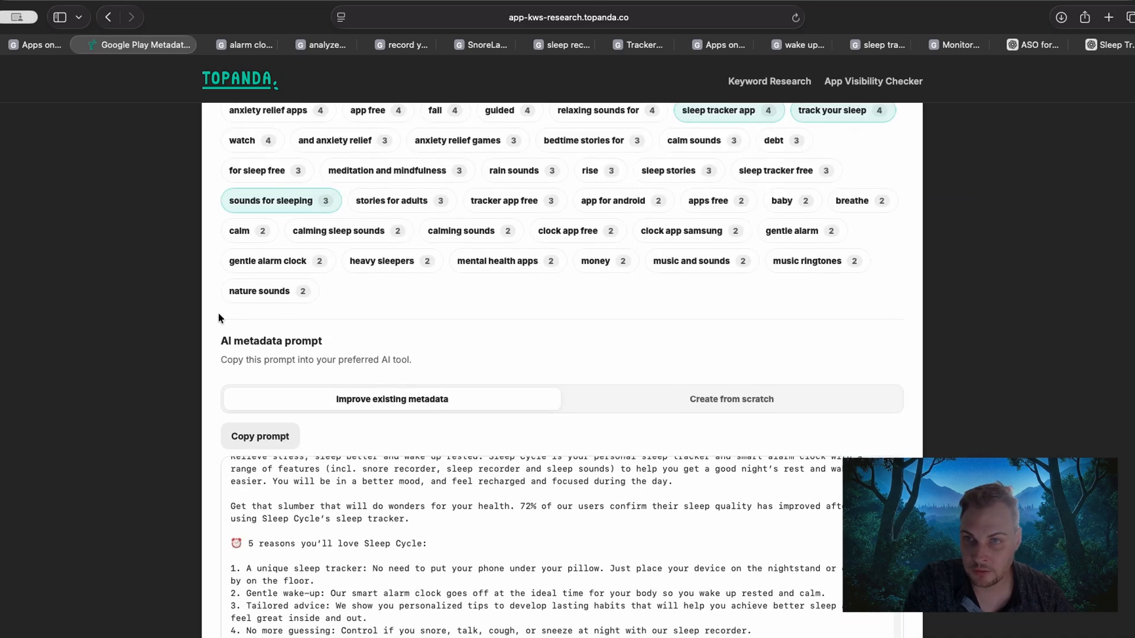
Review the priority keyword selection, the current Google Play title and descriptions, and the one-word keyword density table.
scroll(219, 319, "down", 1)
scroll(219, 318, "up", 10)
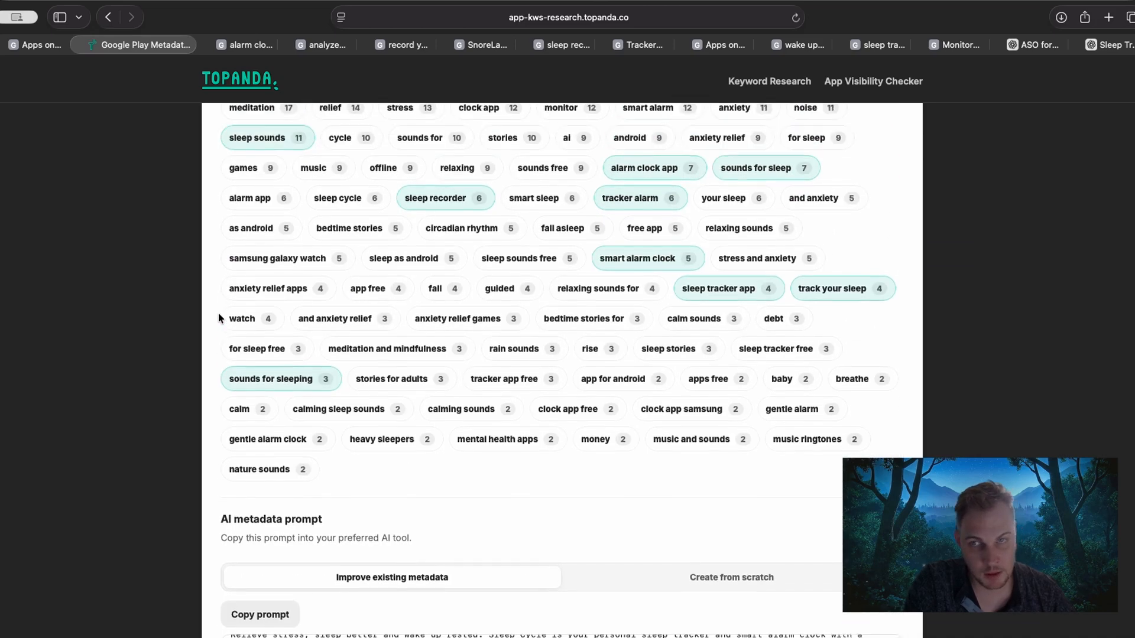
scroll(218, 314, "up", 5)
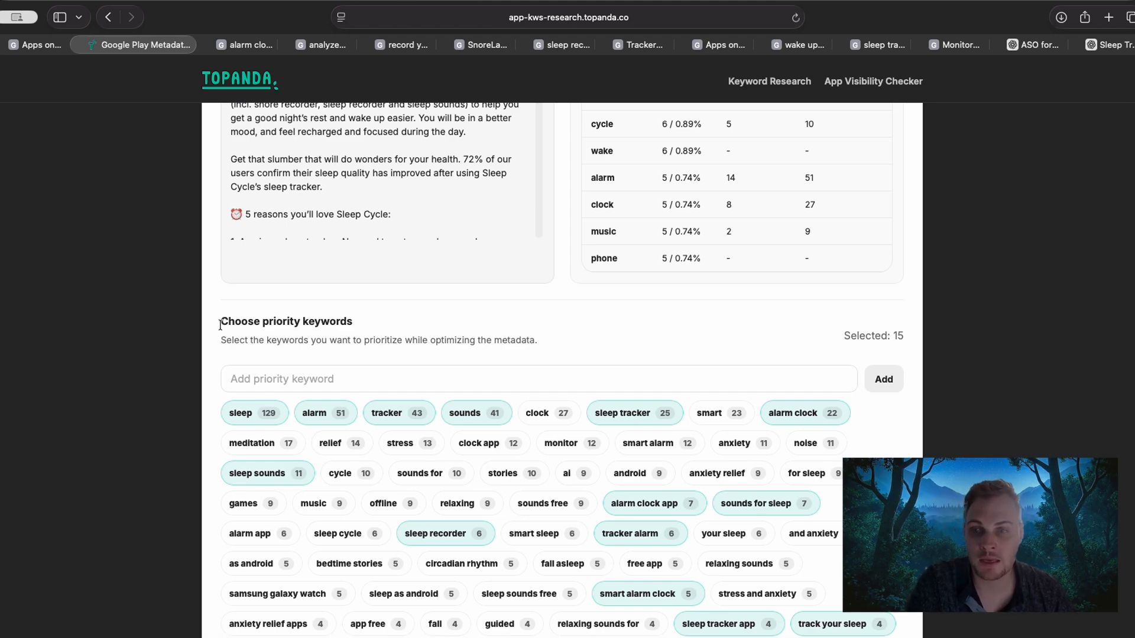
mouse_move(219, 321)
left_mouse_down()
mouse_move(581, 339)
mouse_move(273, 340)
mouse_move(211, 322)
left_mouse_up()
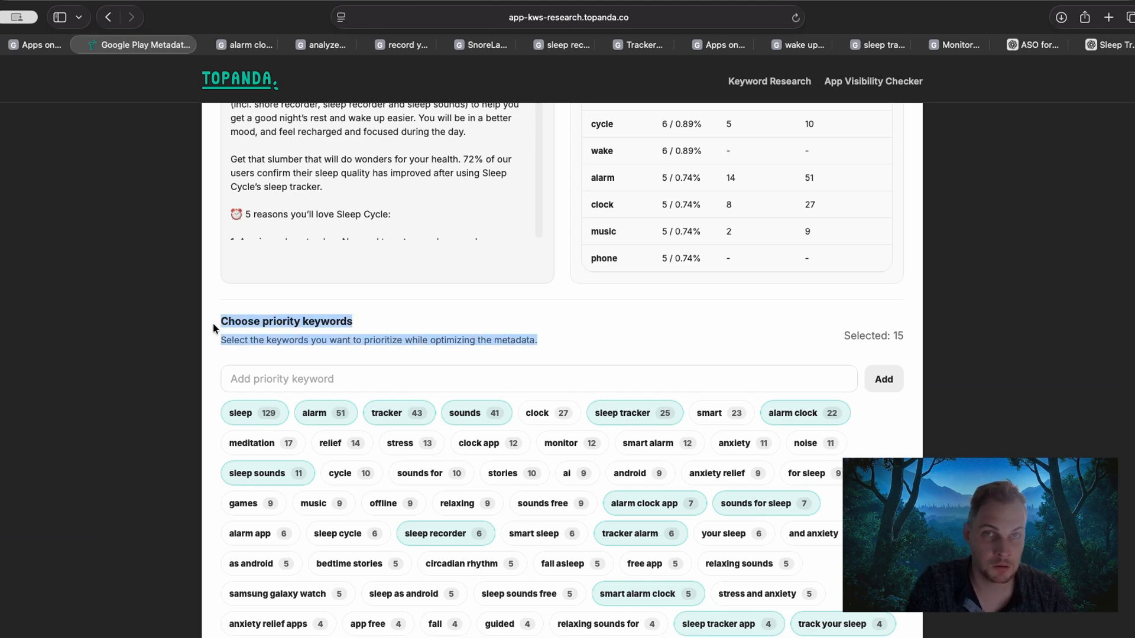
left_click(215, 325)
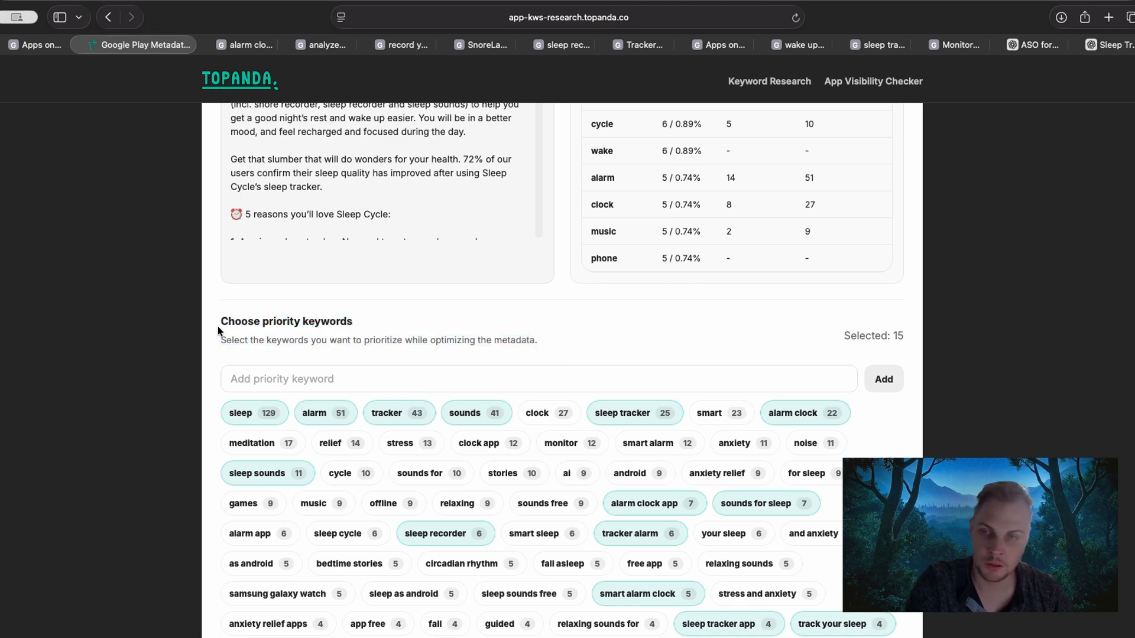
scroll(219, 330, "up", 5)
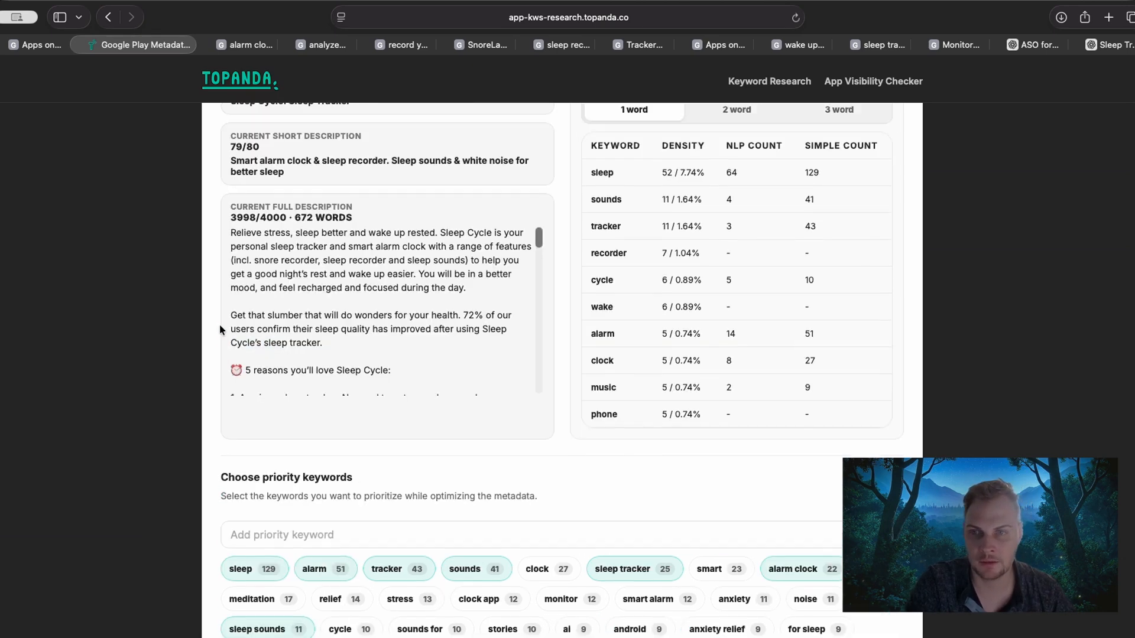
scroll(218, 329, "up", 2)
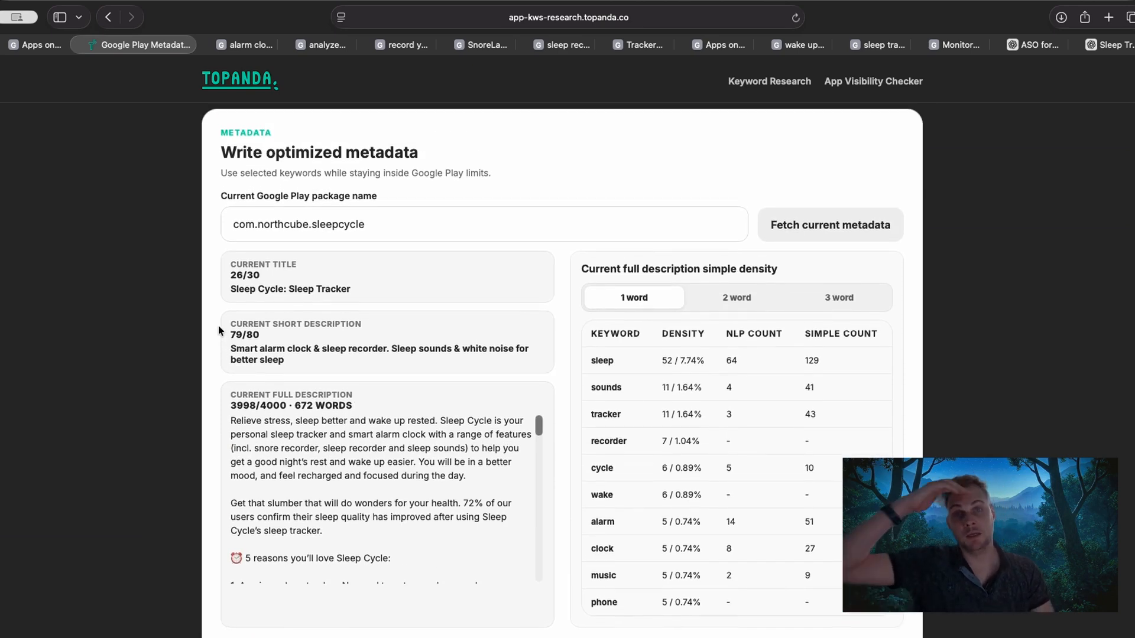